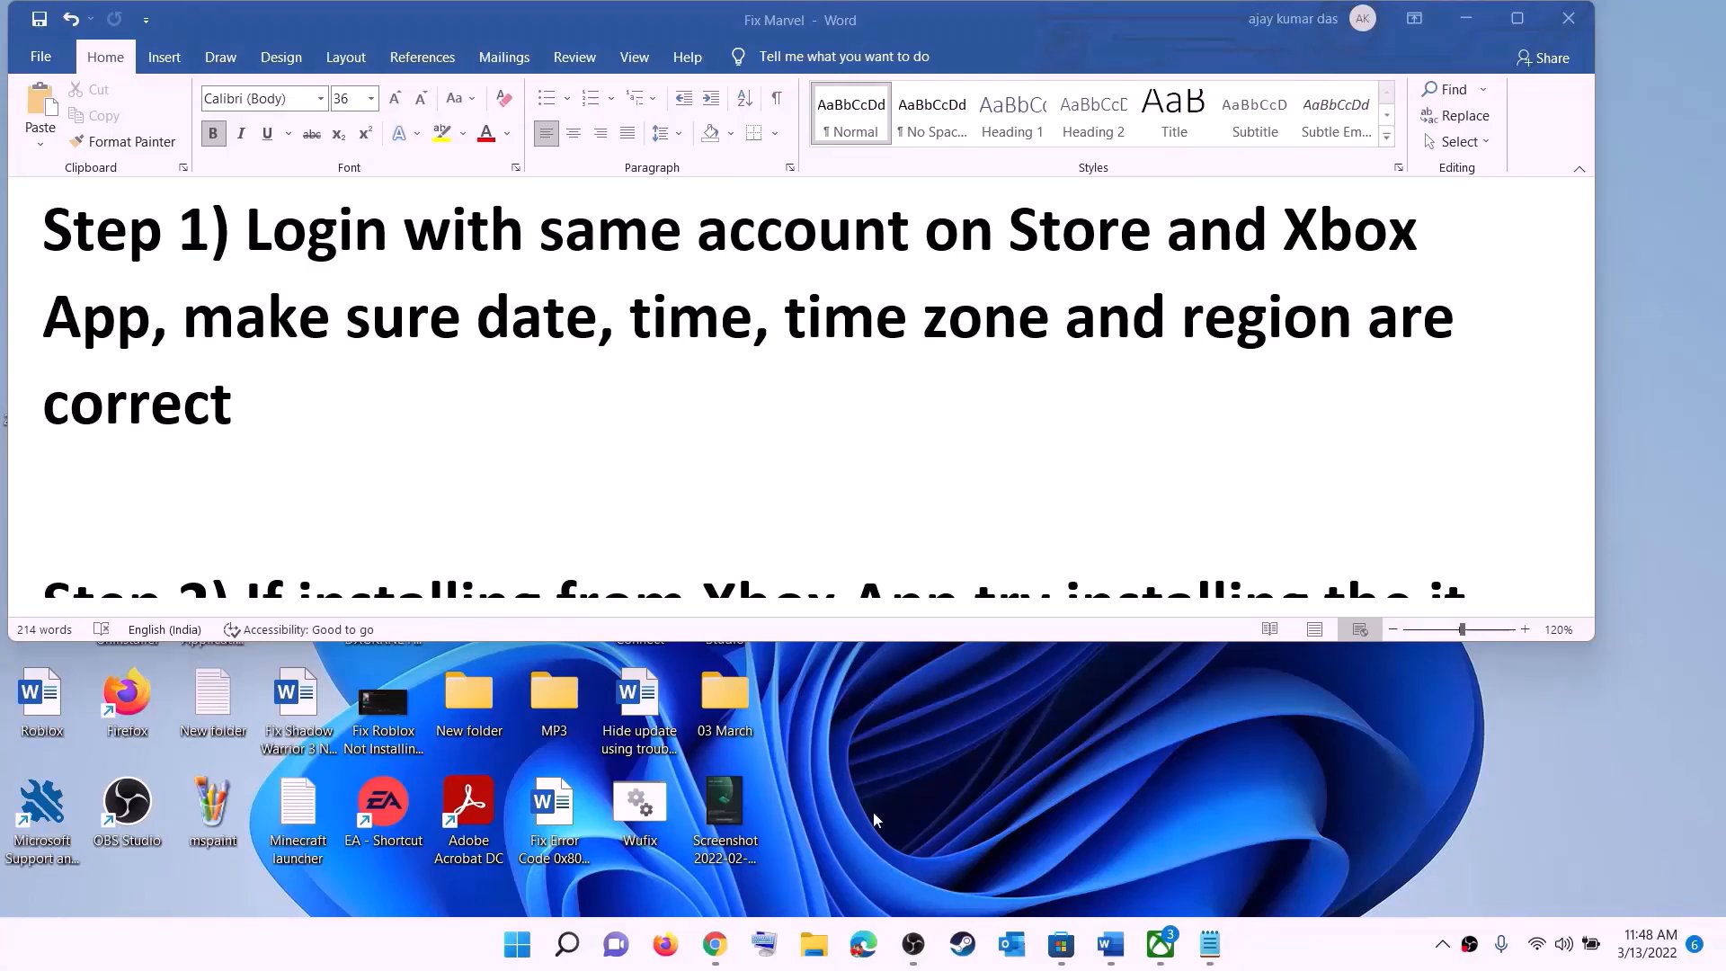
In Microsoft Store, sign out of the account and sign back in with the first listed Microsoft account, entering the account PIN.
{"action": "left_click", "coordinate": [1059, 942]}
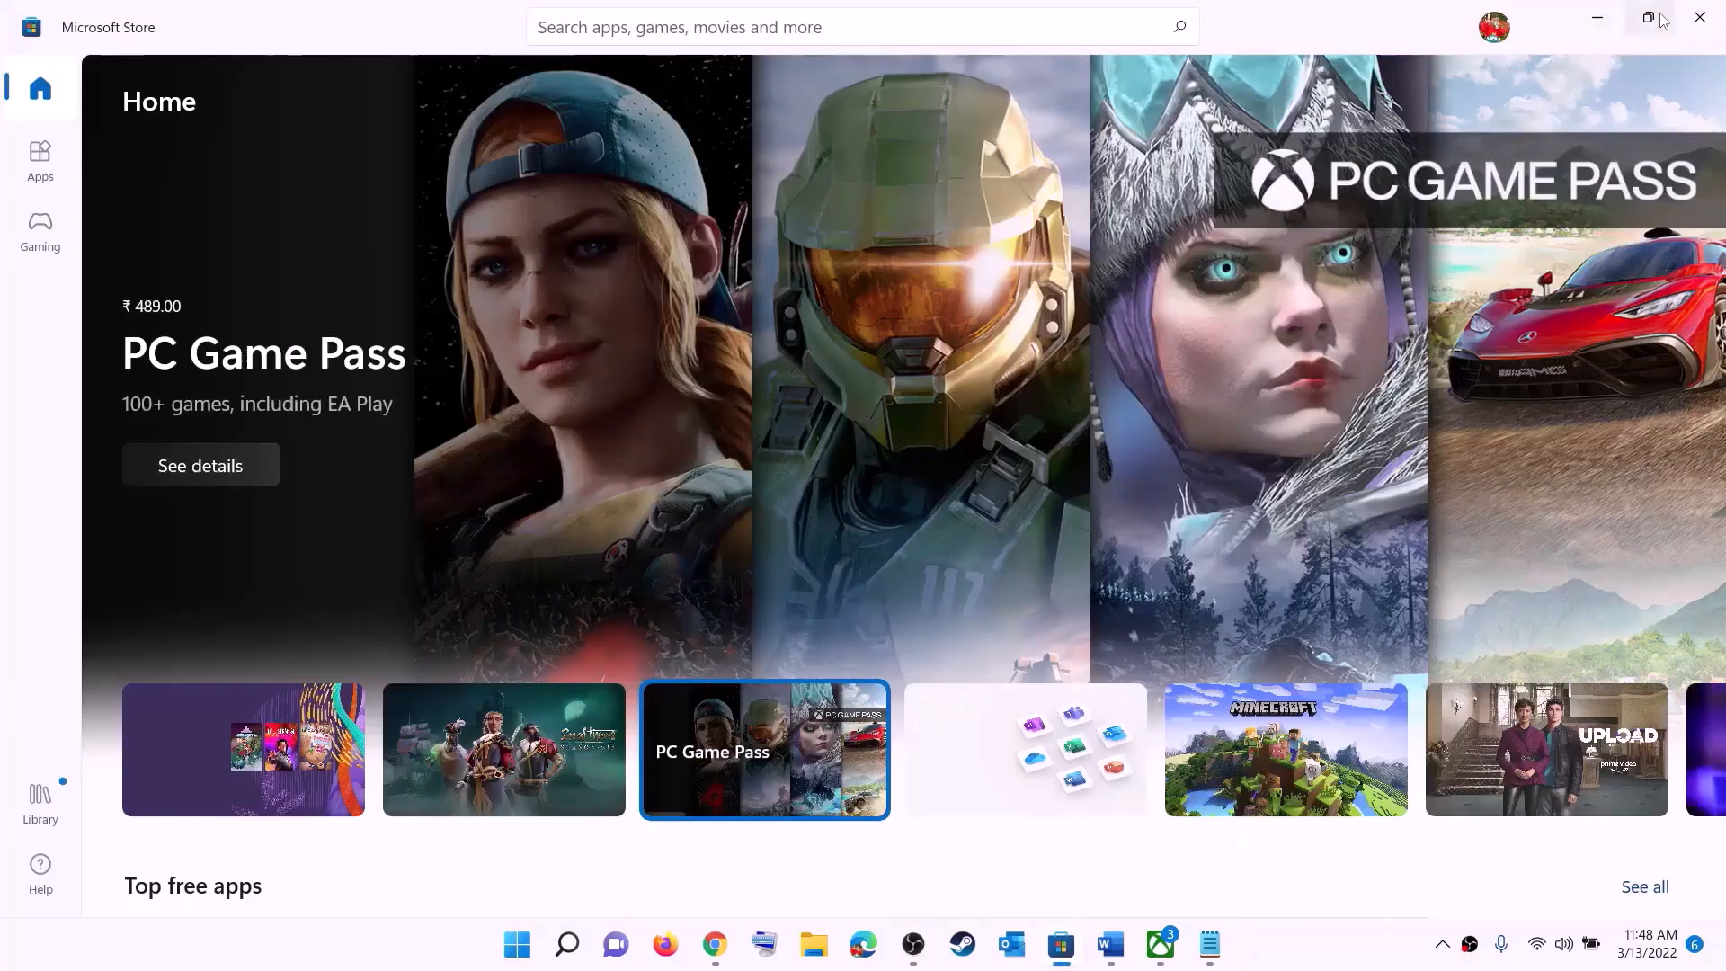
{"action": "left_click", "coordinate": [1493, 31]}
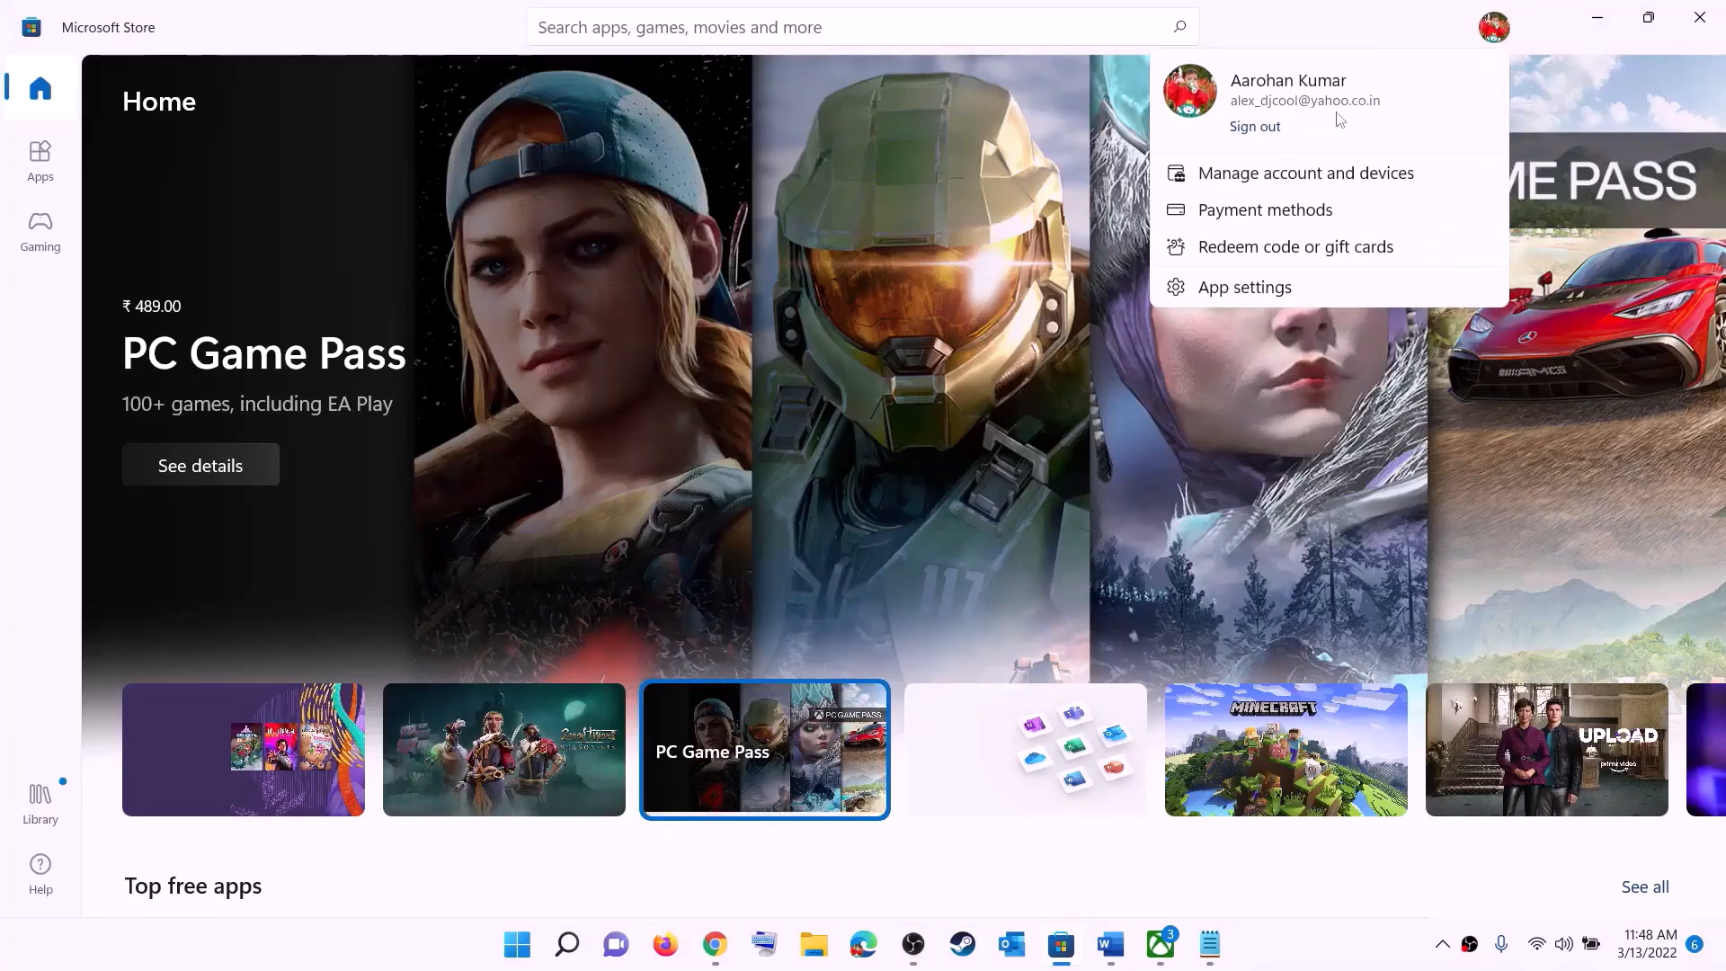
{"action": "left_click", "coordinate": [1255, 128]}
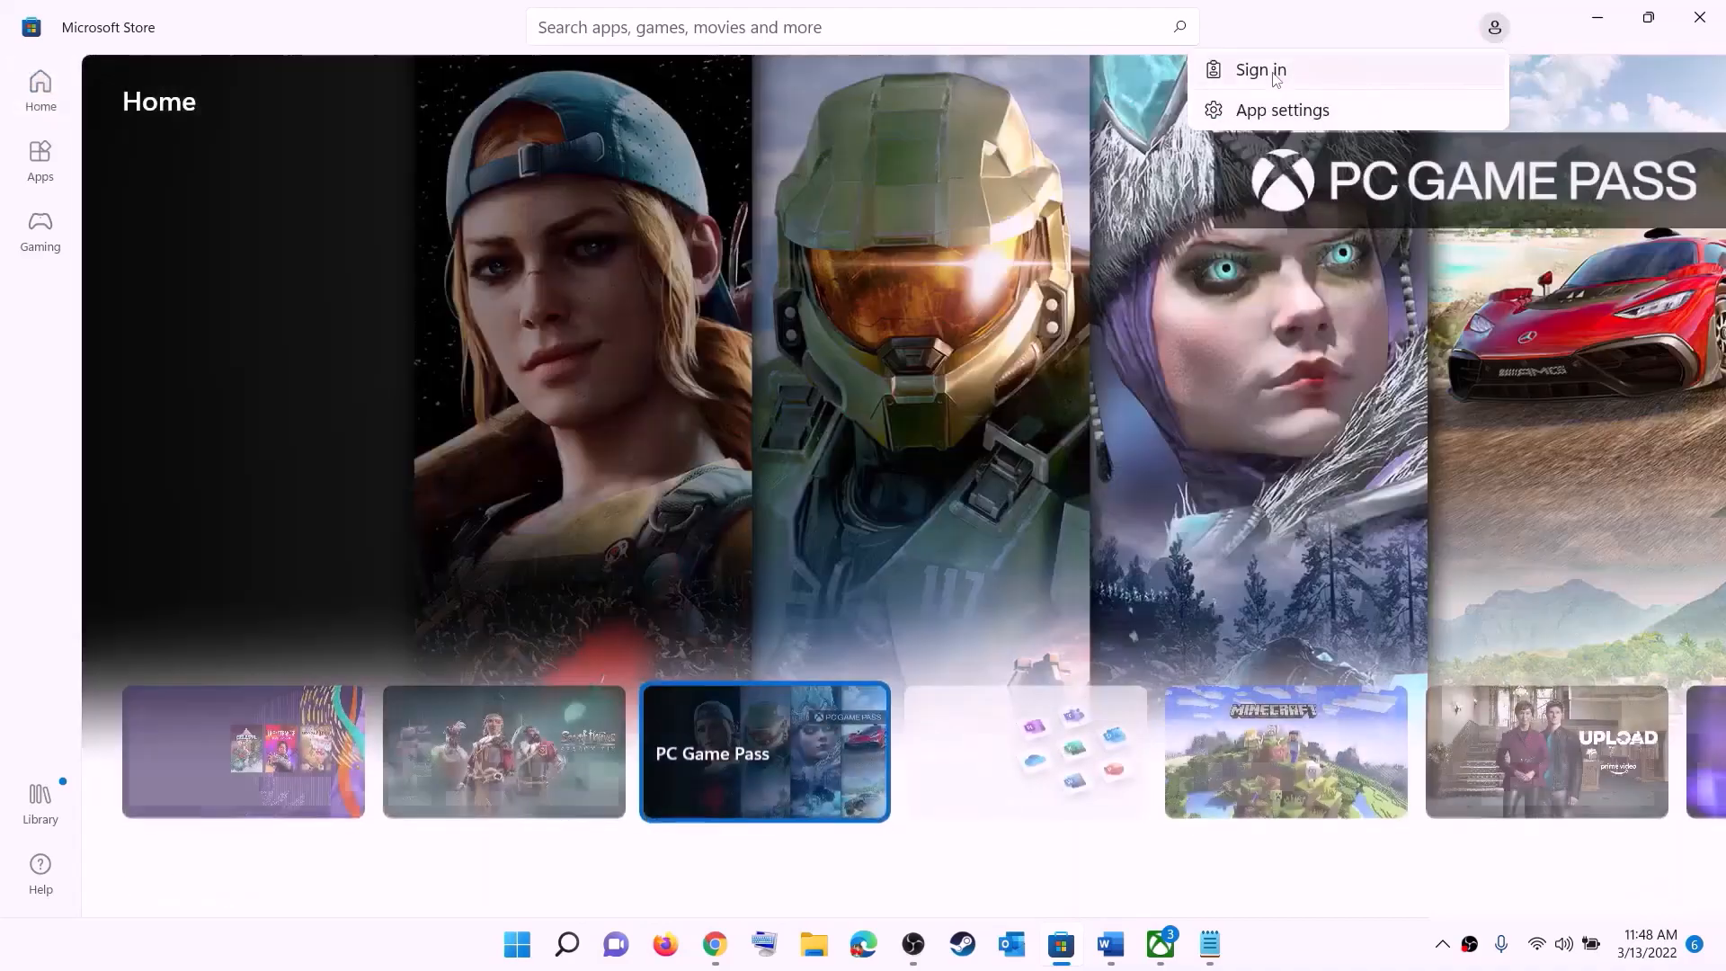
{"action": "left_click", "coordinate": [1600, 79]}
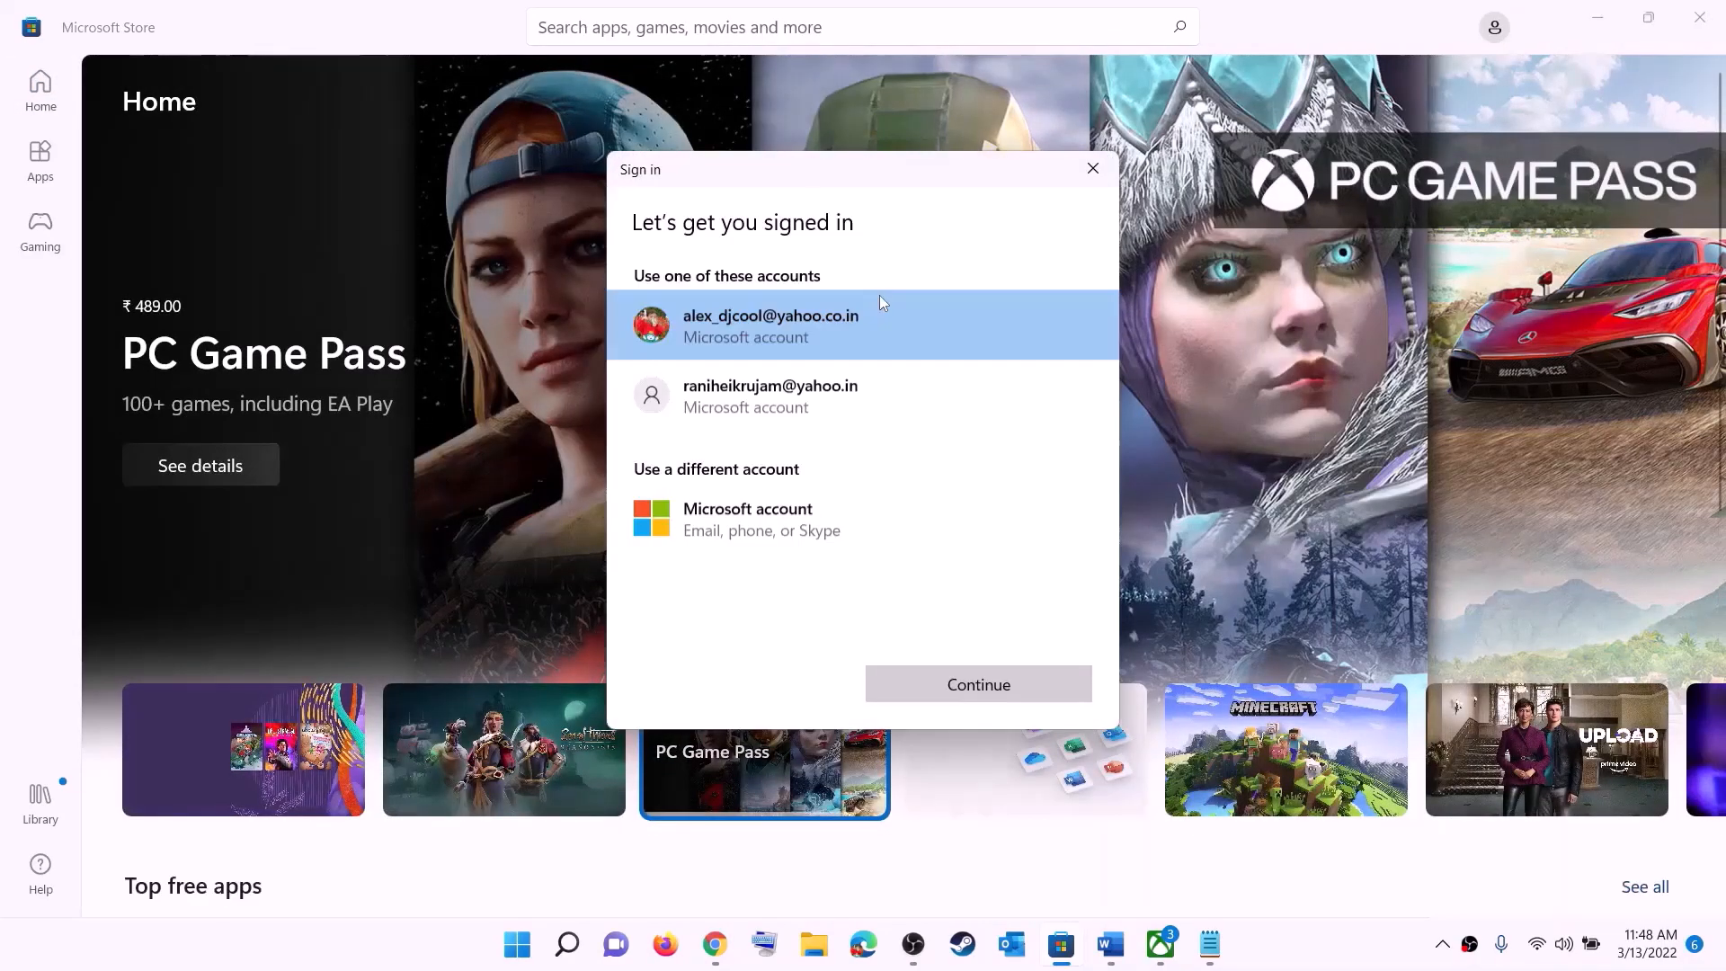
{"action": "left_click", "coordinate": [953, 688]}
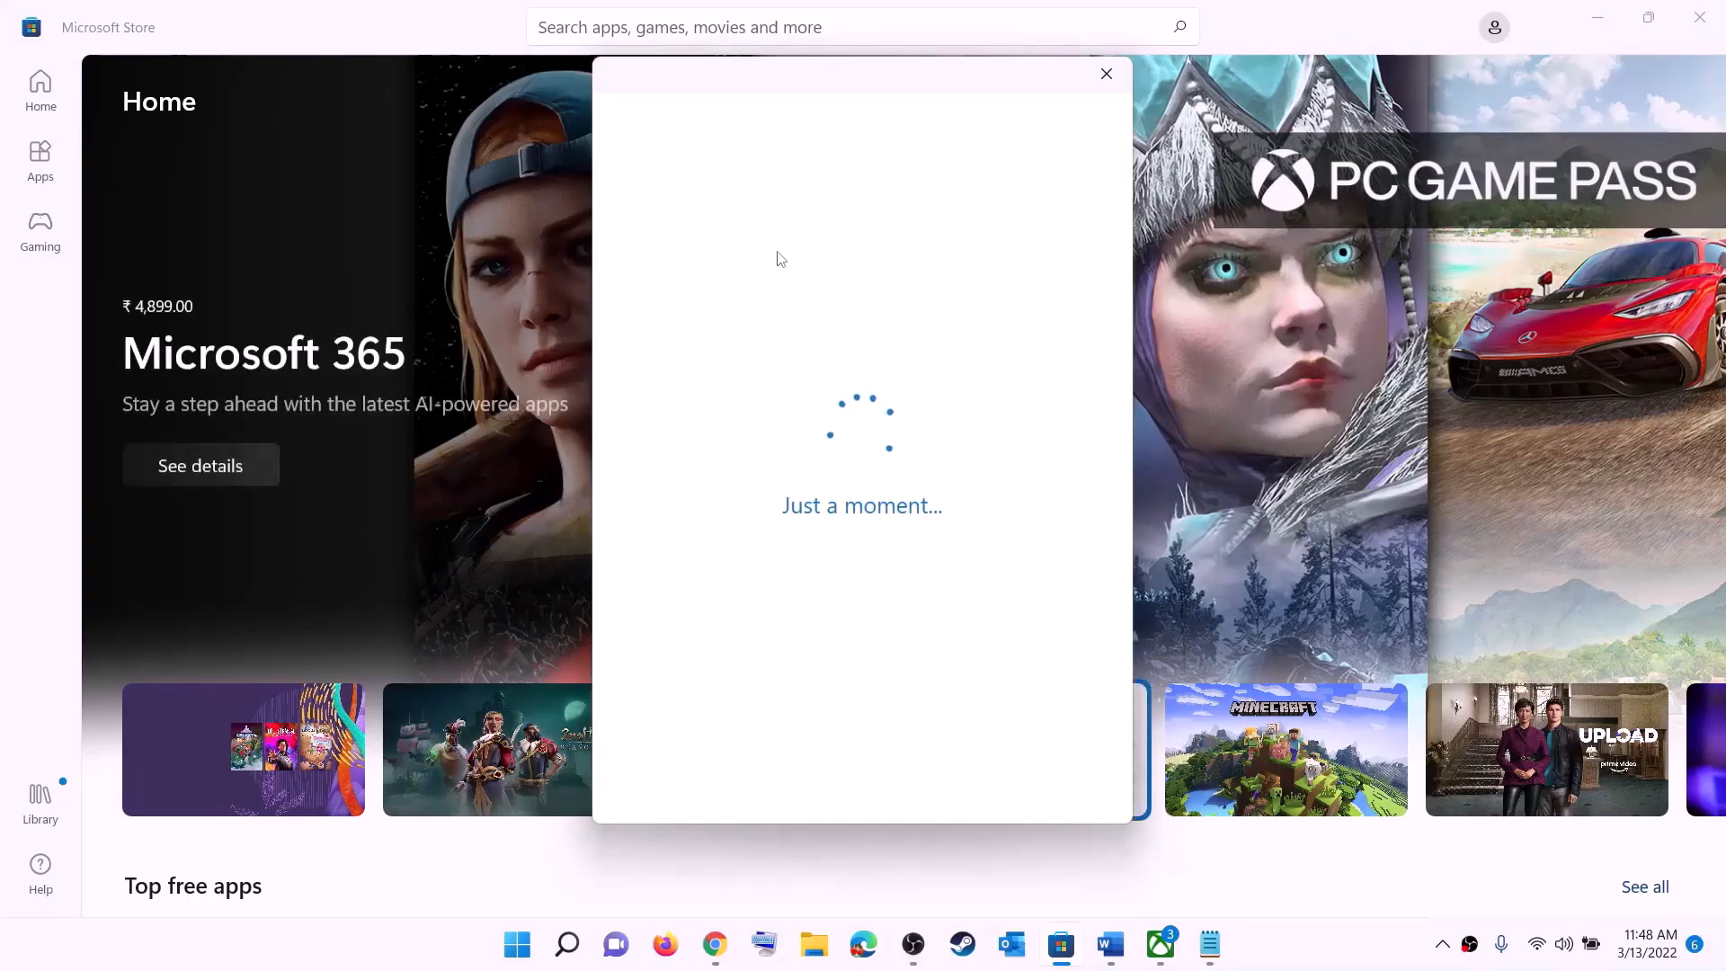
{"action": "type", "text": "1"}
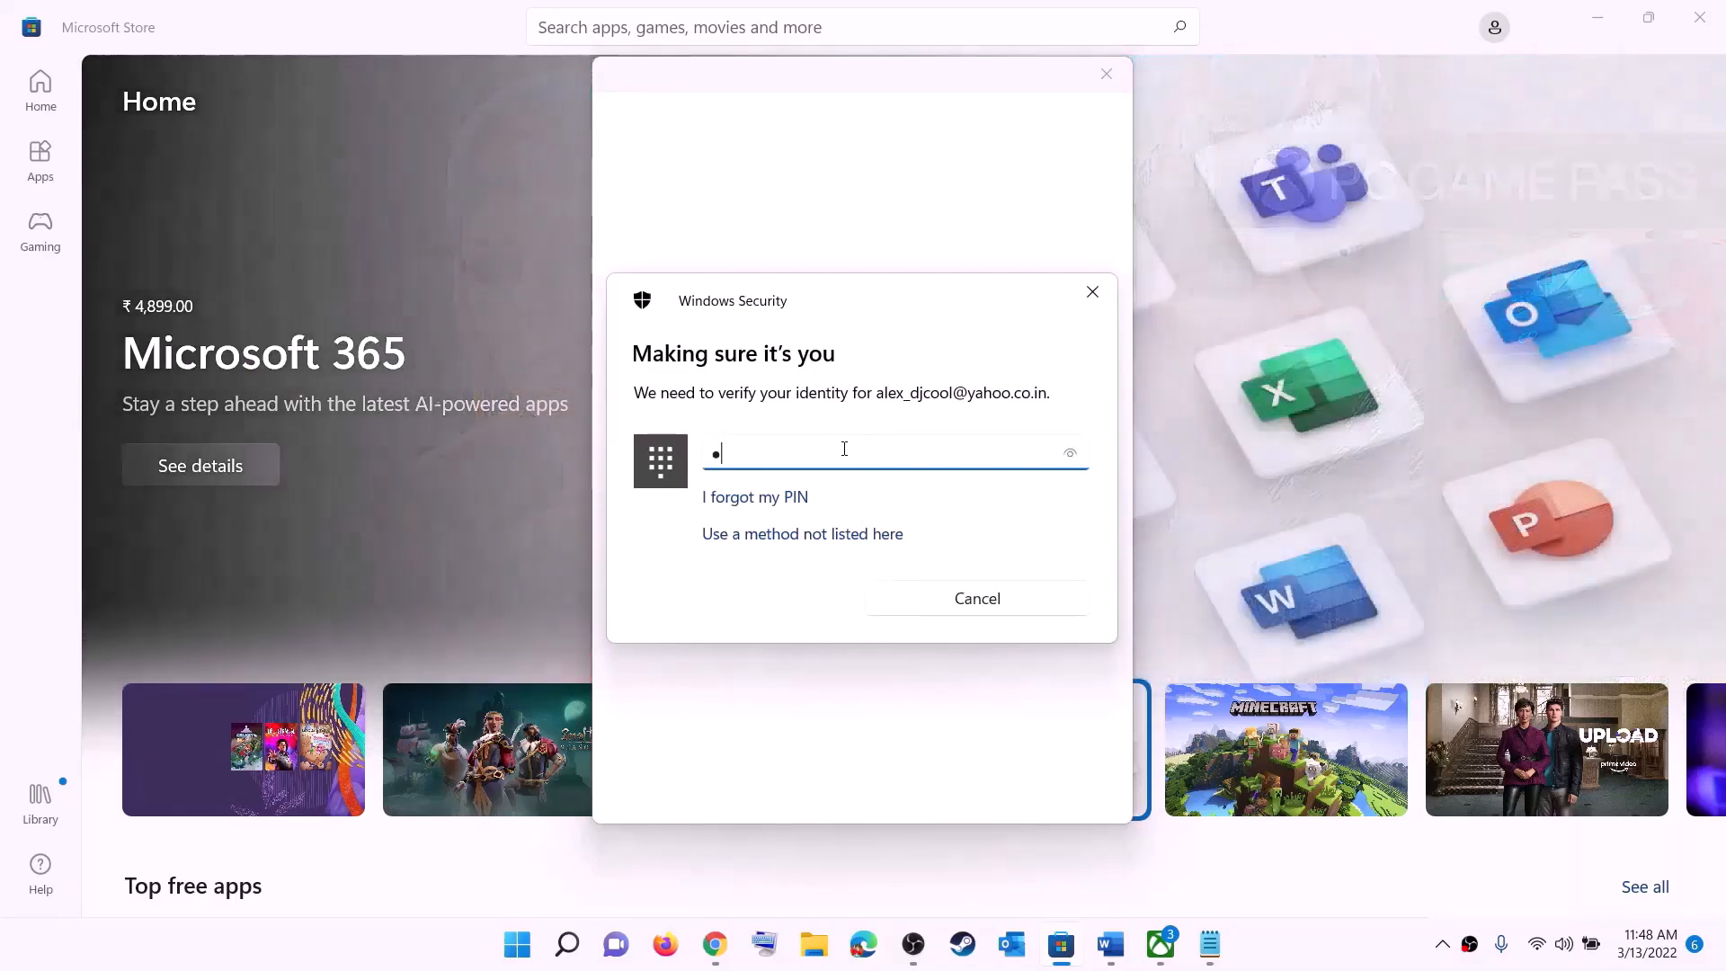
{"action": "type", "text": "111"}
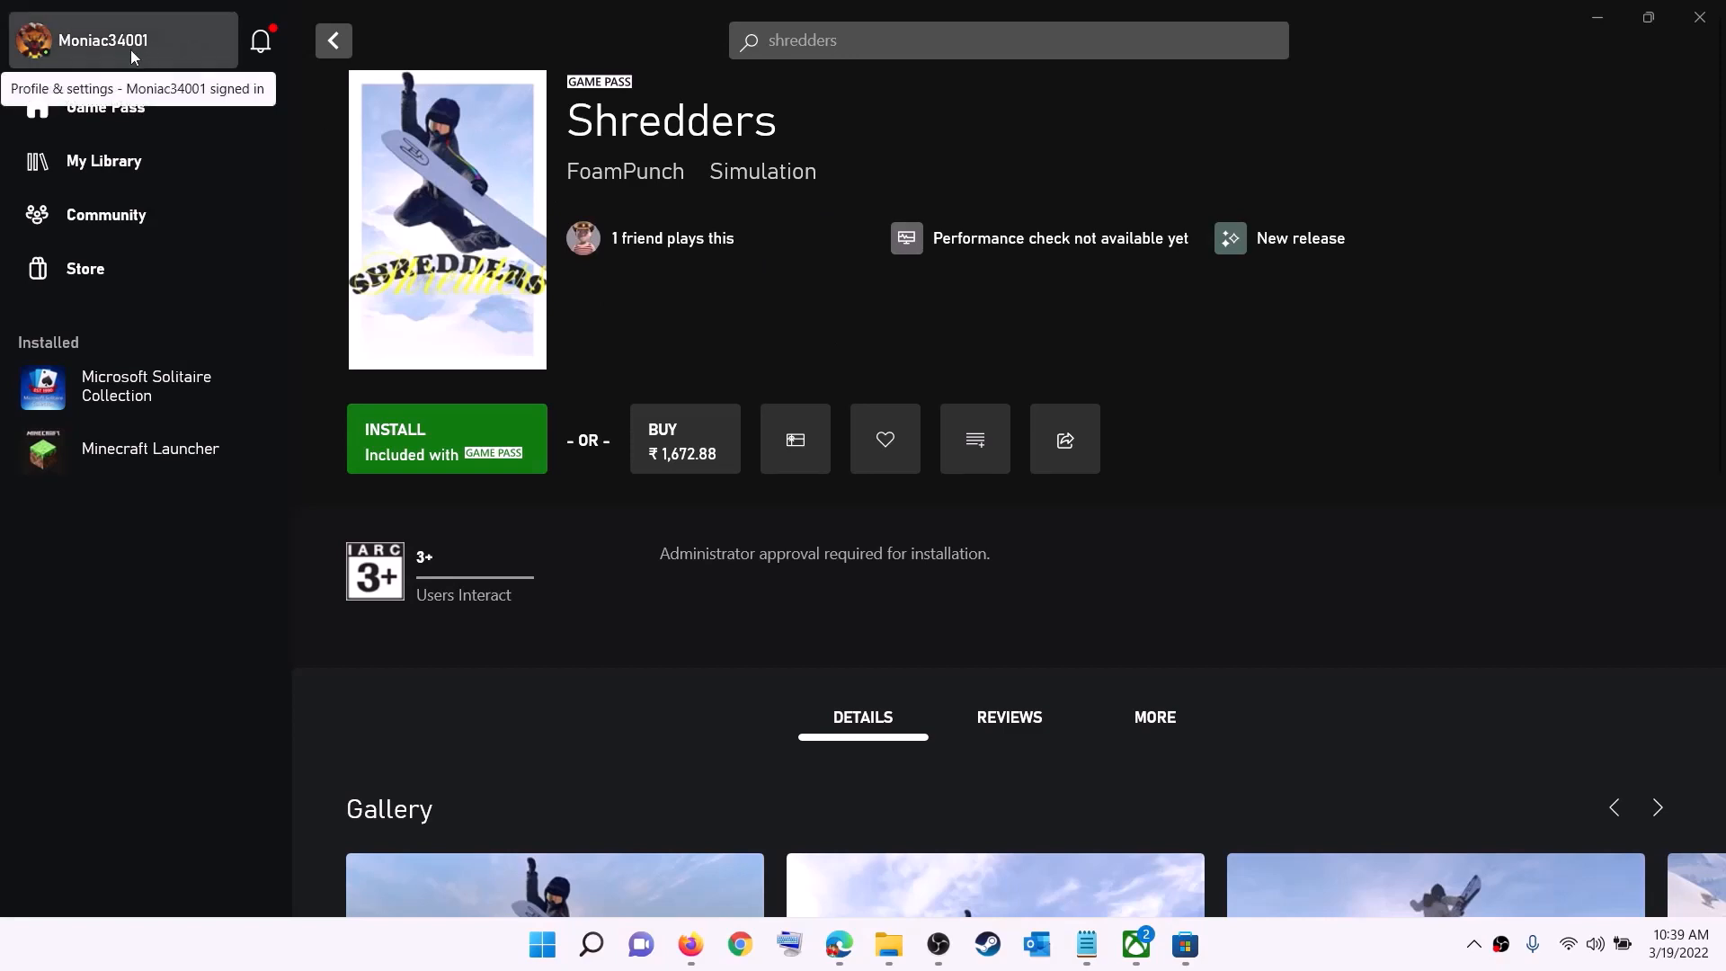
In the Xbox app, sign out of the current profile and start signing in again.
{"action": "left_click", "coordinate": [104, 47]}
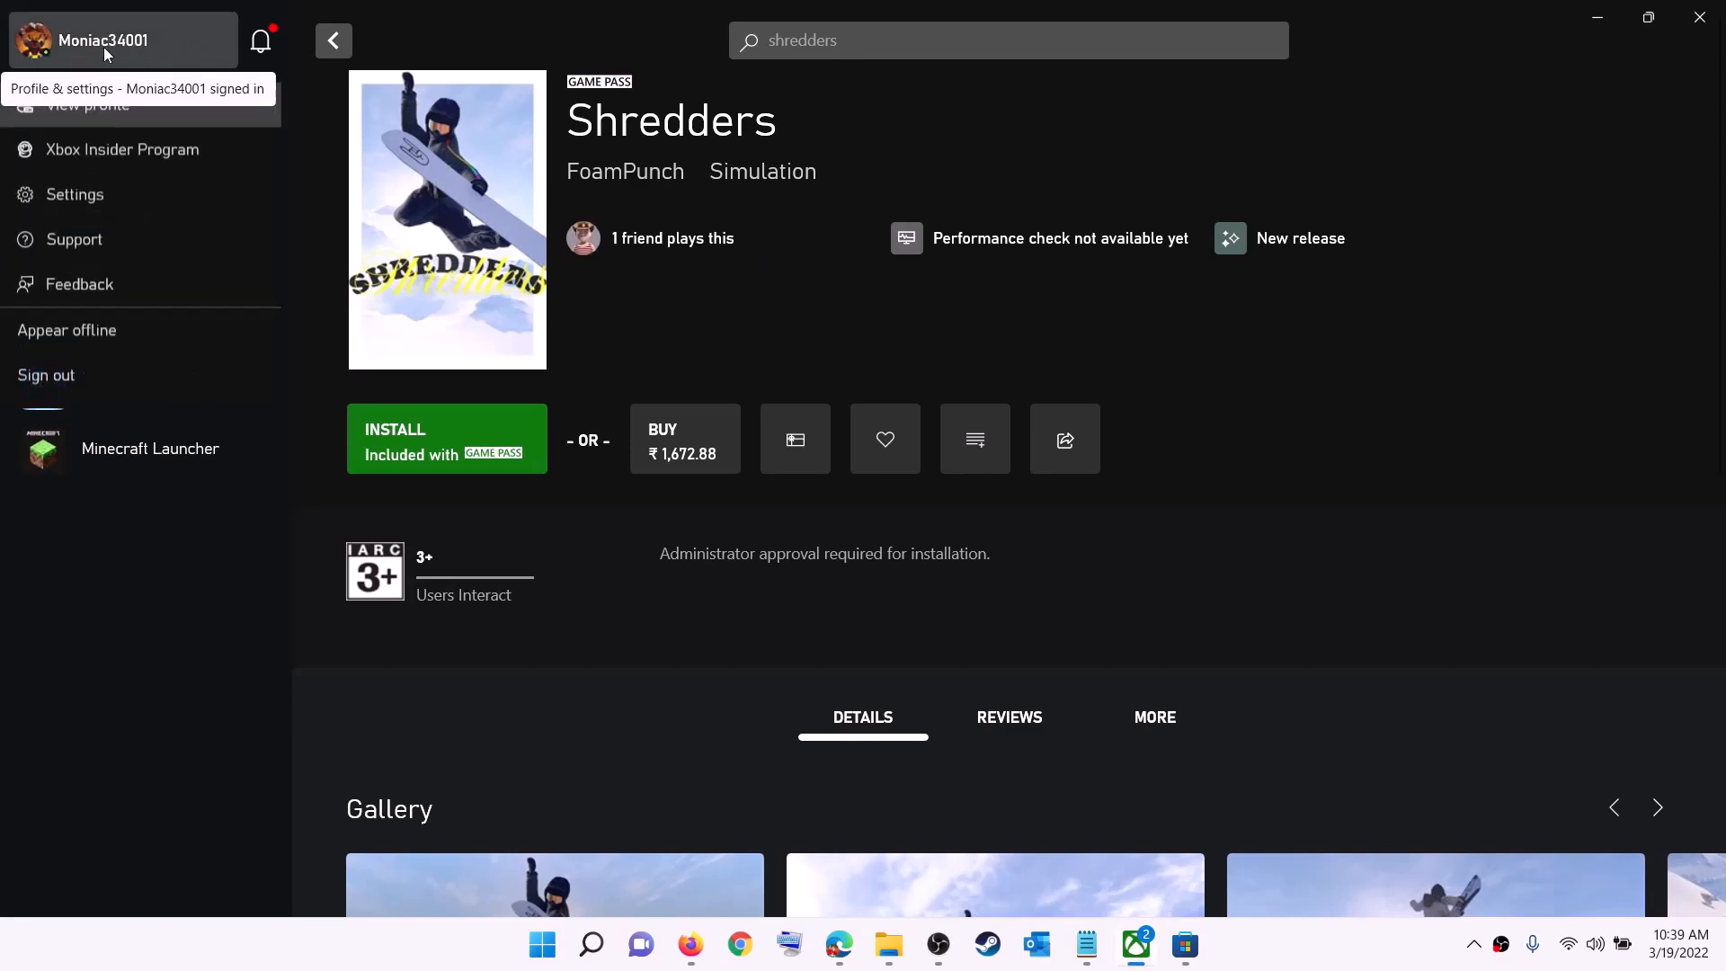
{"action": "left_click", "coordinate": [95, 382]}
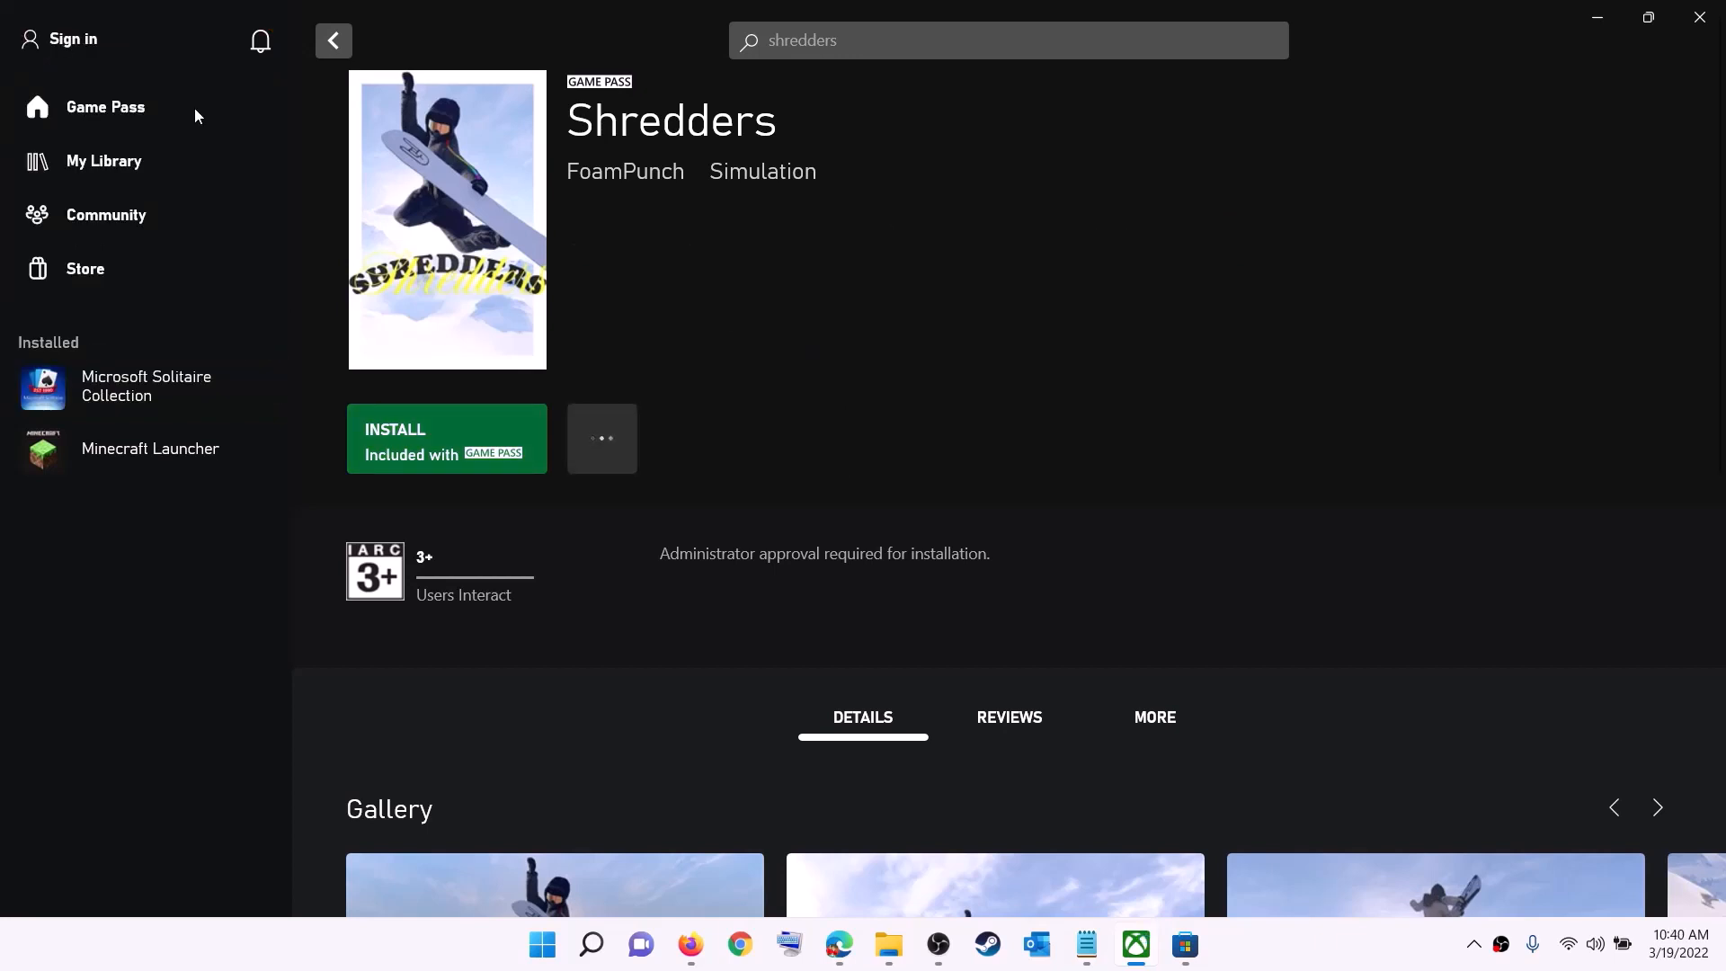
{"action": "left_click", "coordinate": [79, 40]}
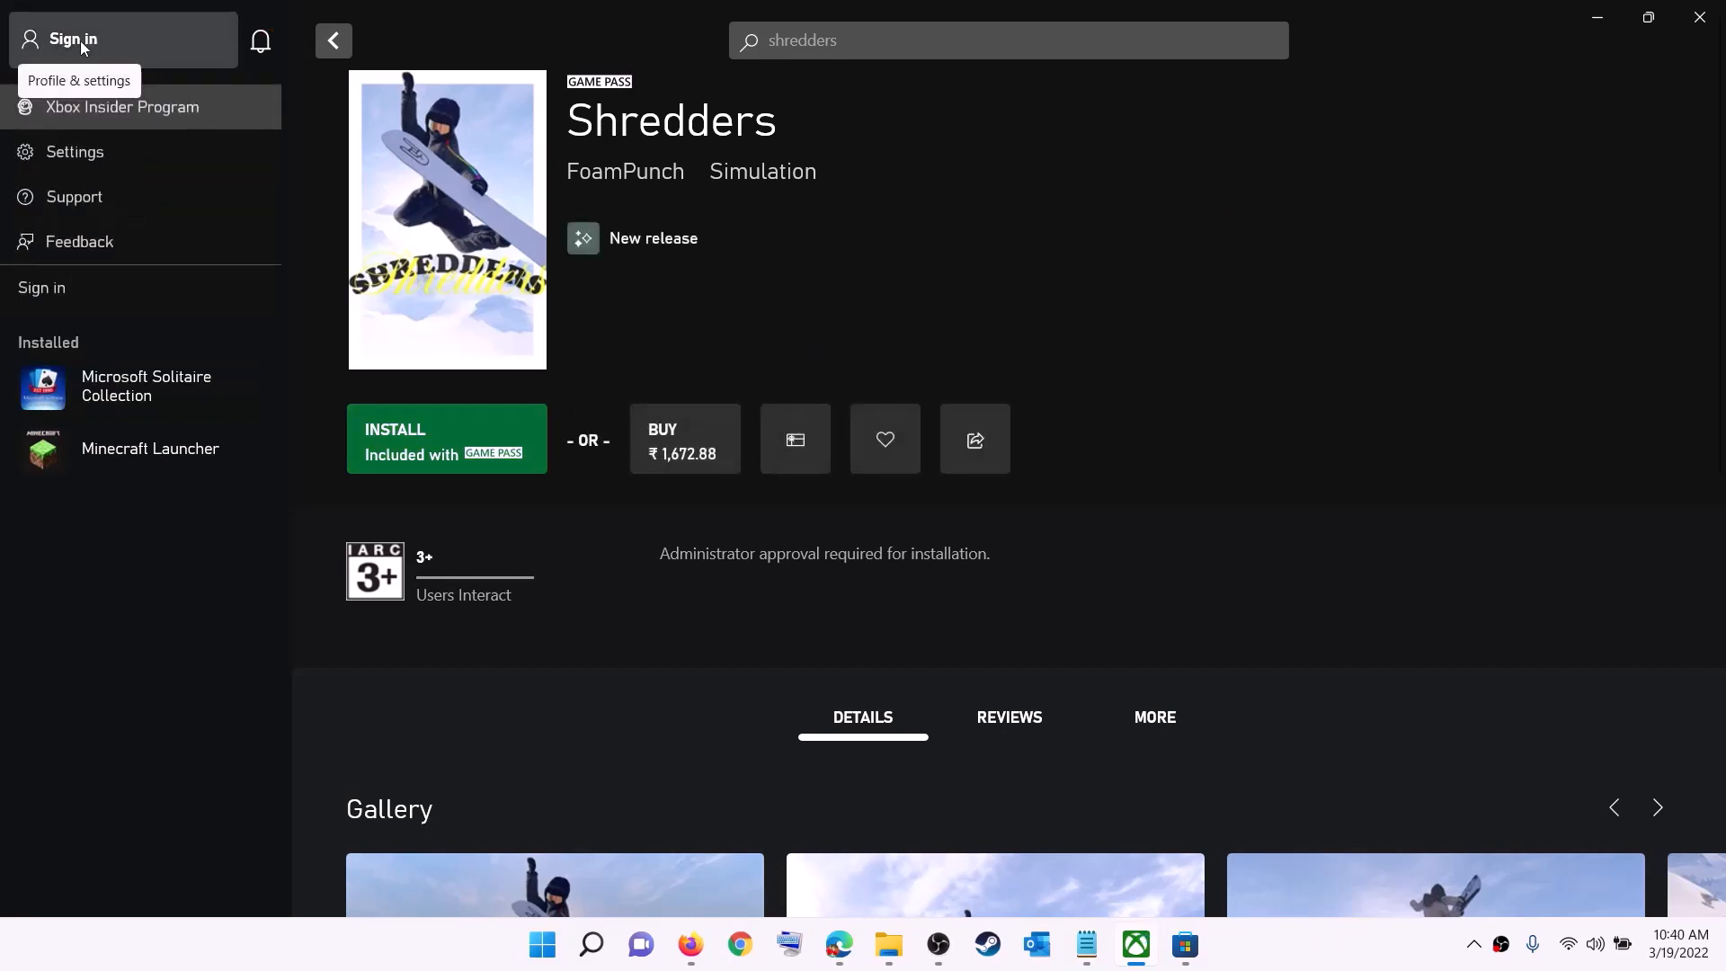
{"action": "left_click", "coordinate": [61, 290]}
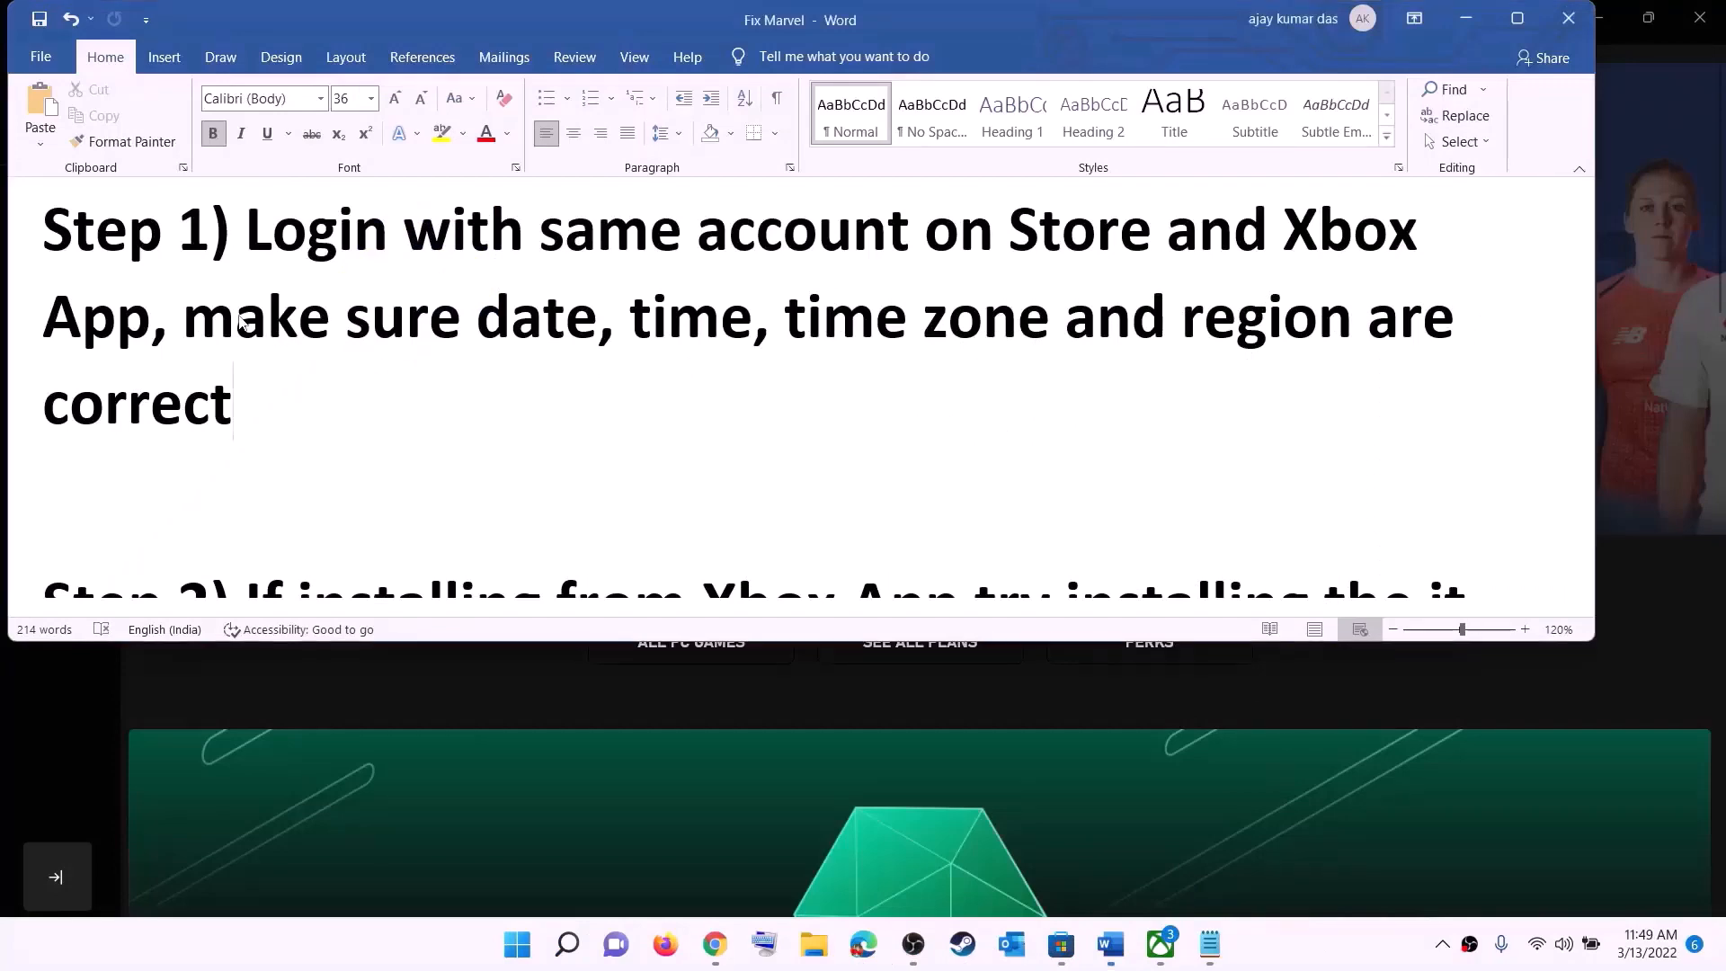
Highlight Step 1's date and region advice in Word, then check the time zone in Windows date and time settings and synchronize the clock.
{"action": "left_click_drag", "start_coordinate": [293, 319], "coordinate": [1312, 369]}
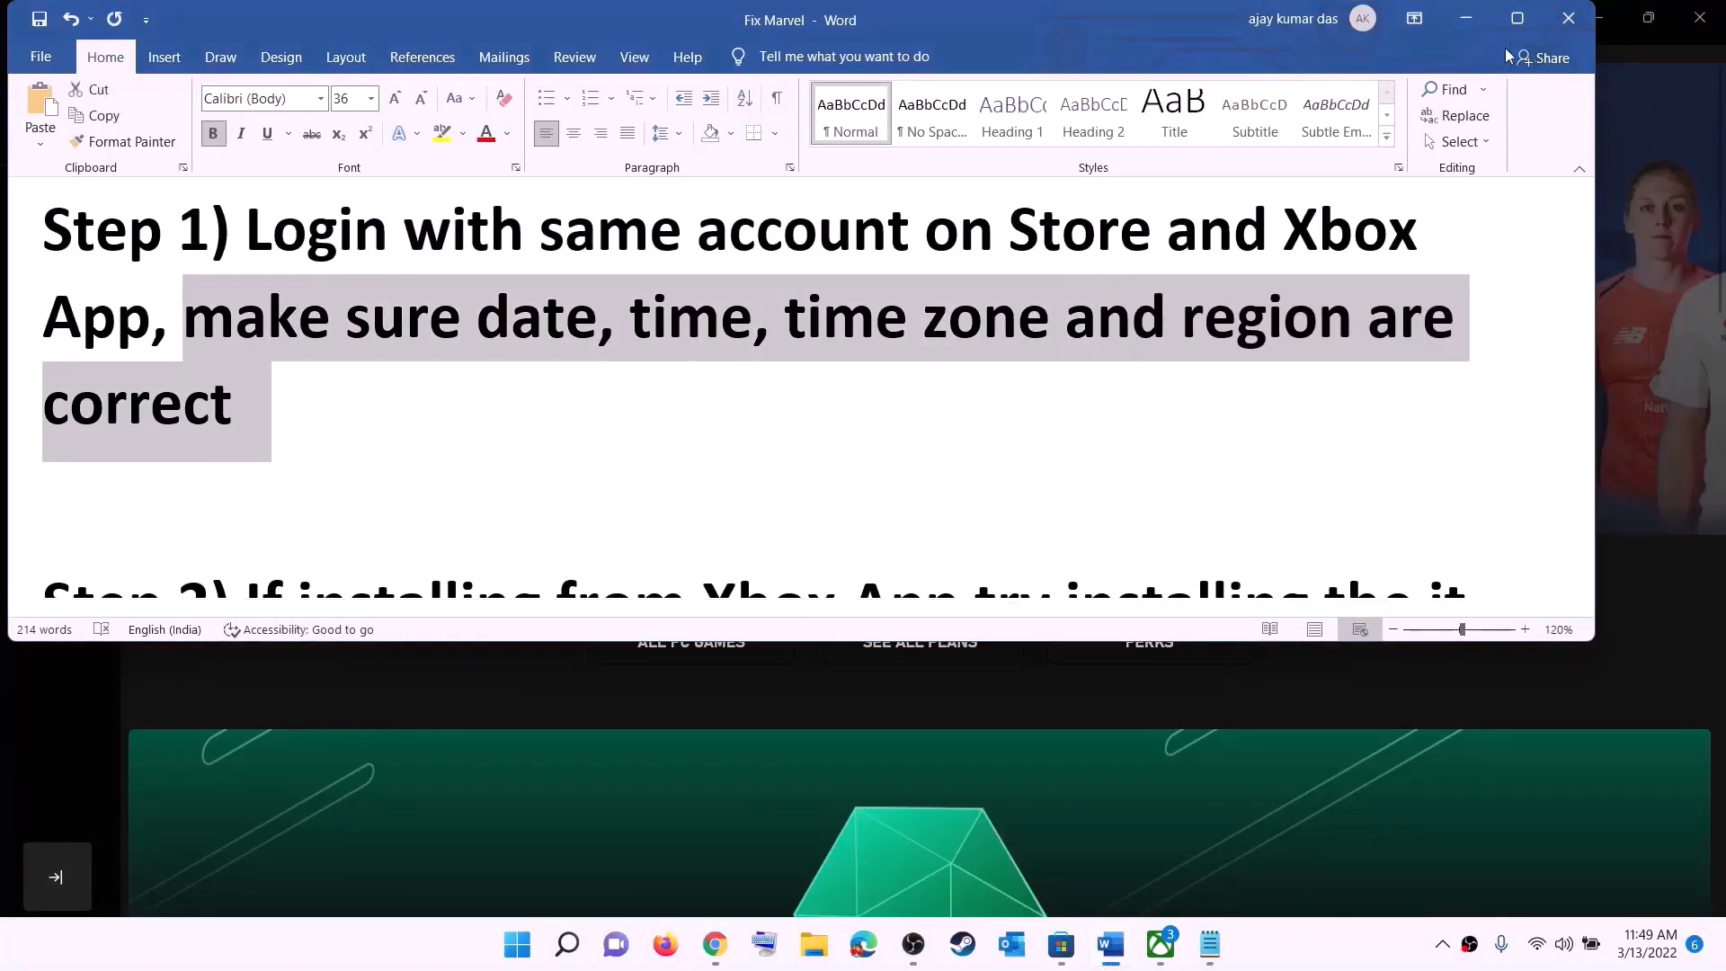
{"action": "left_click", "coordinate": [1466, 19]}
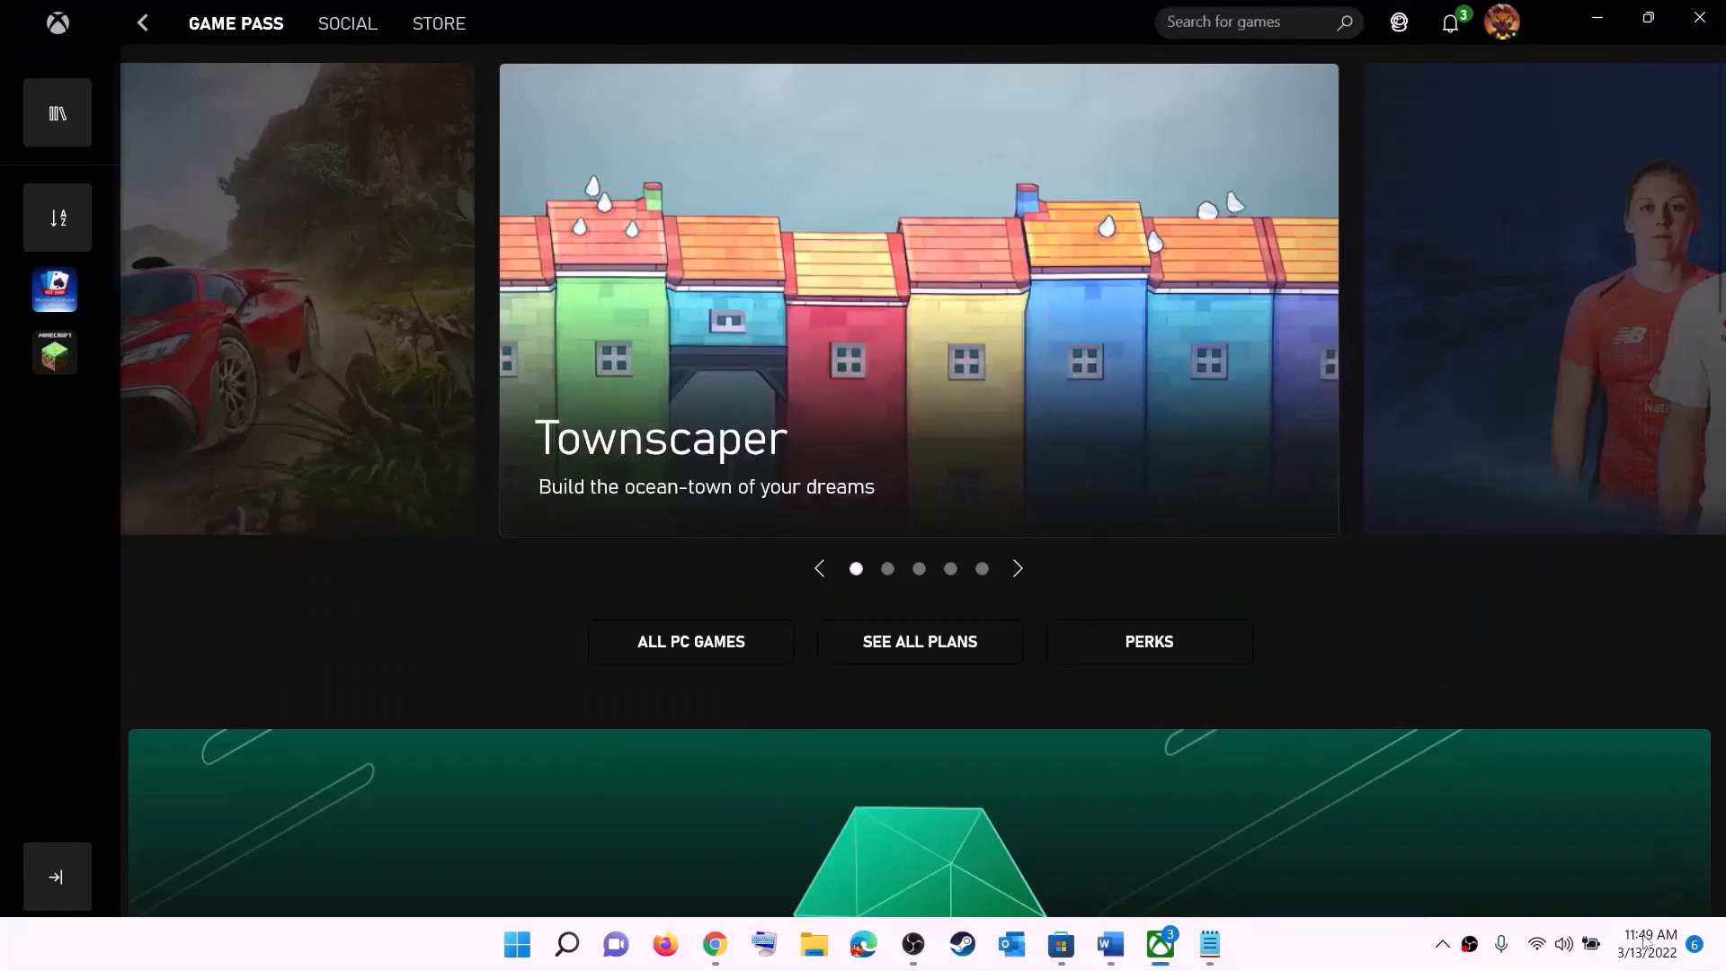
{"action": "right_click", "coordinate": [1641, 960]}
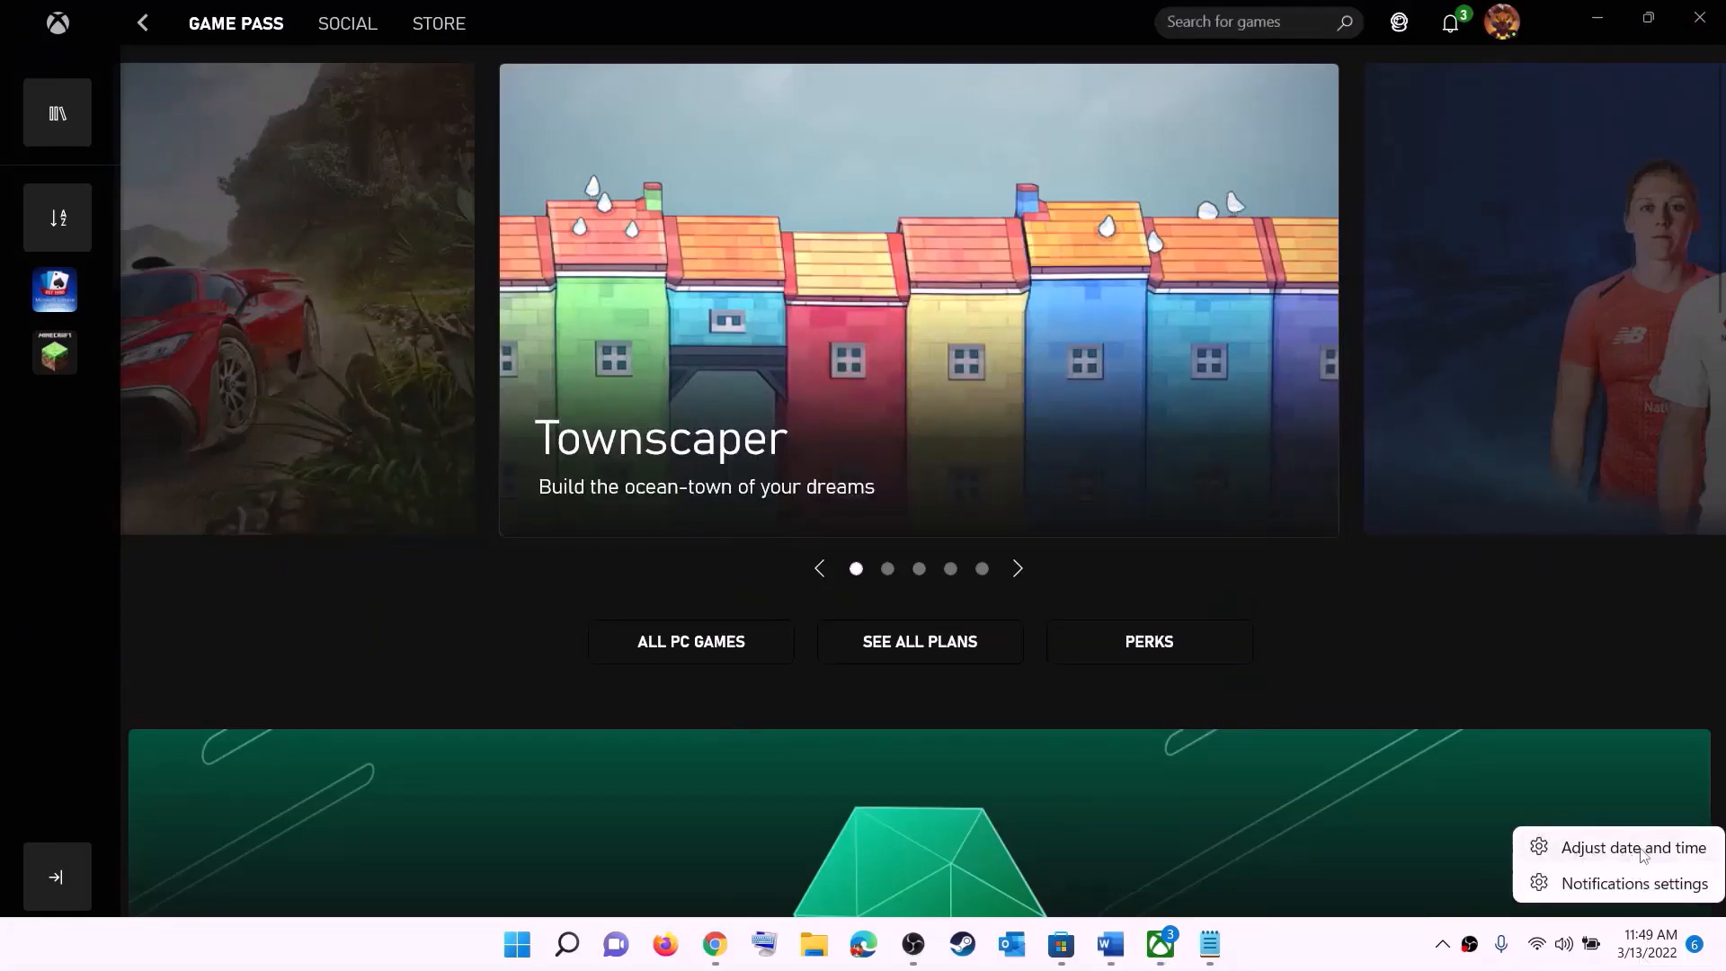
{"action": "left_click", "coordinate": [1634, 847]}
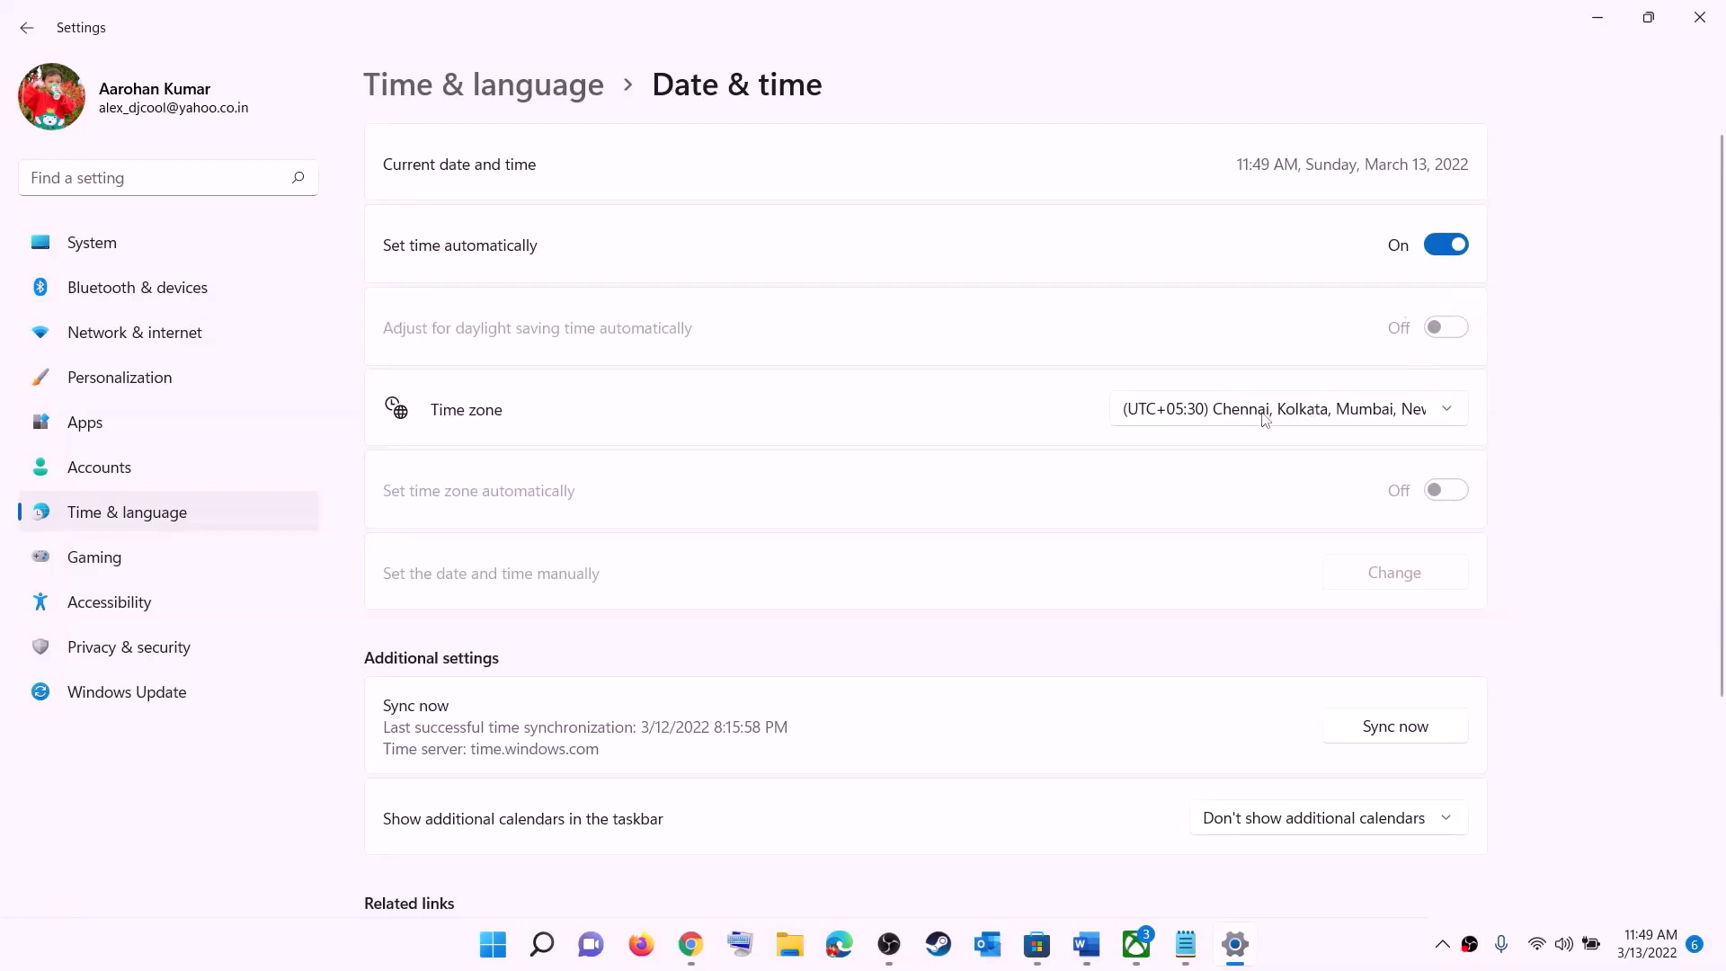
{"action": "left_click", "coordinate": [1264, 420]}
{"action": "left_click", "coordinate": [1317, 419]}
{"action": "left_click", "coordinate": [1417, 732]}
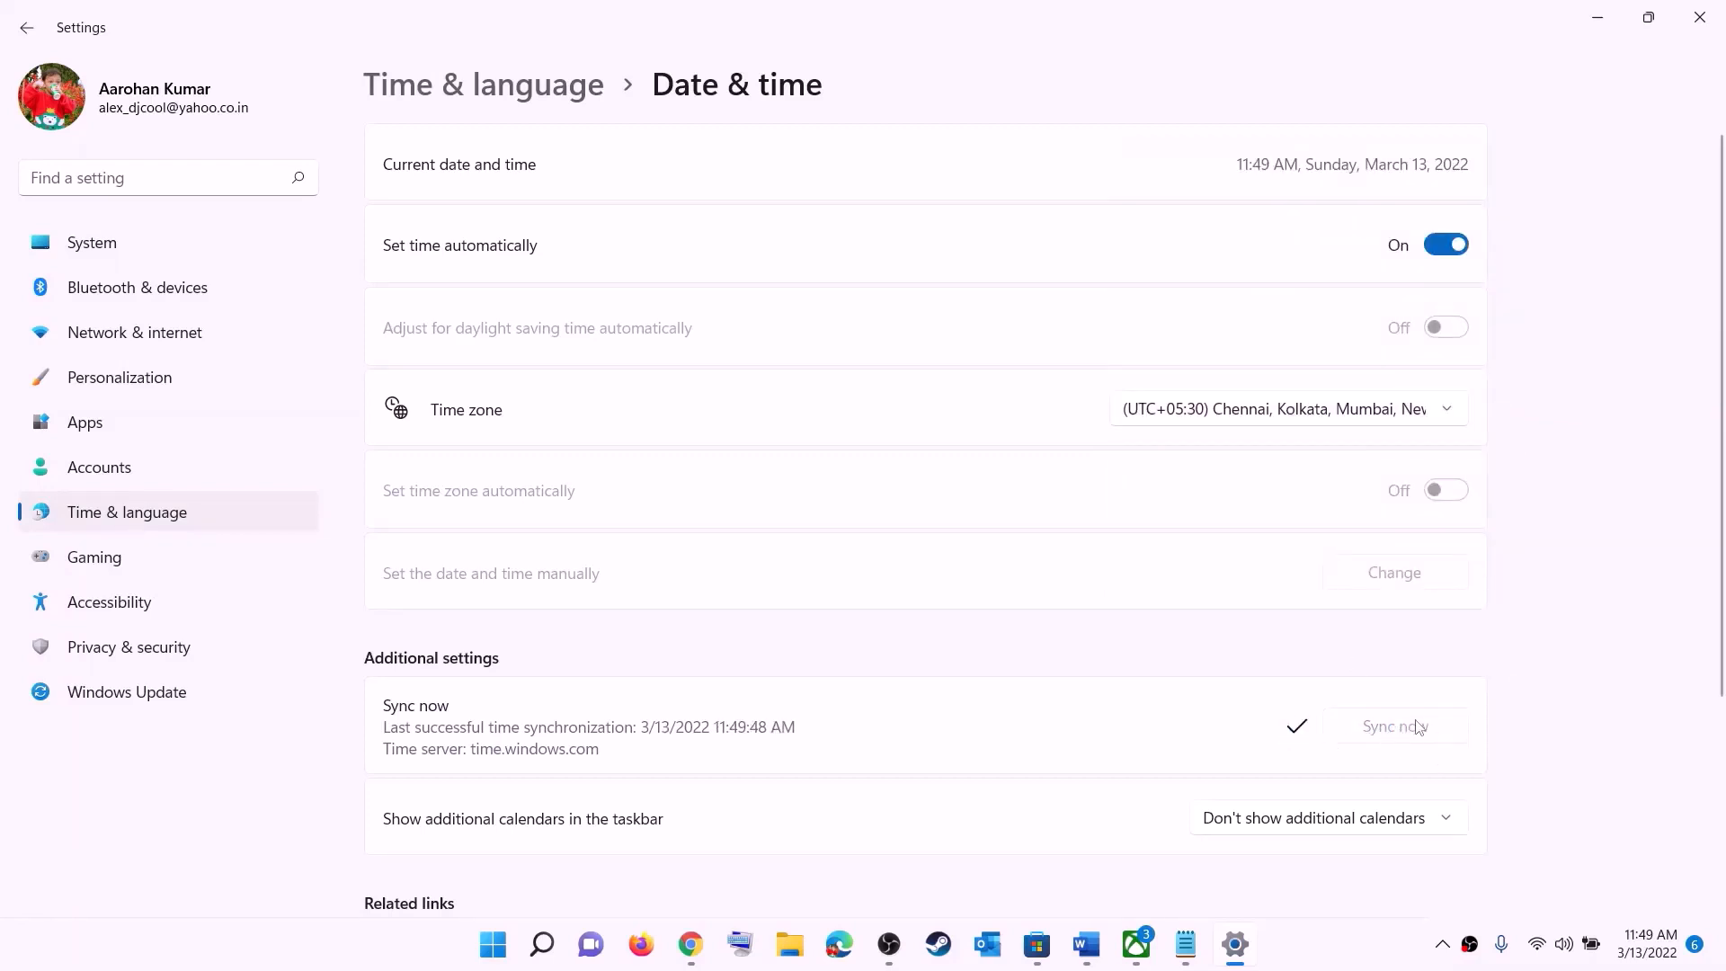
Check the country or region under the Windows language and region settings, then close Settings.
{"action": "left_click", "coordinate": [171, 513]}
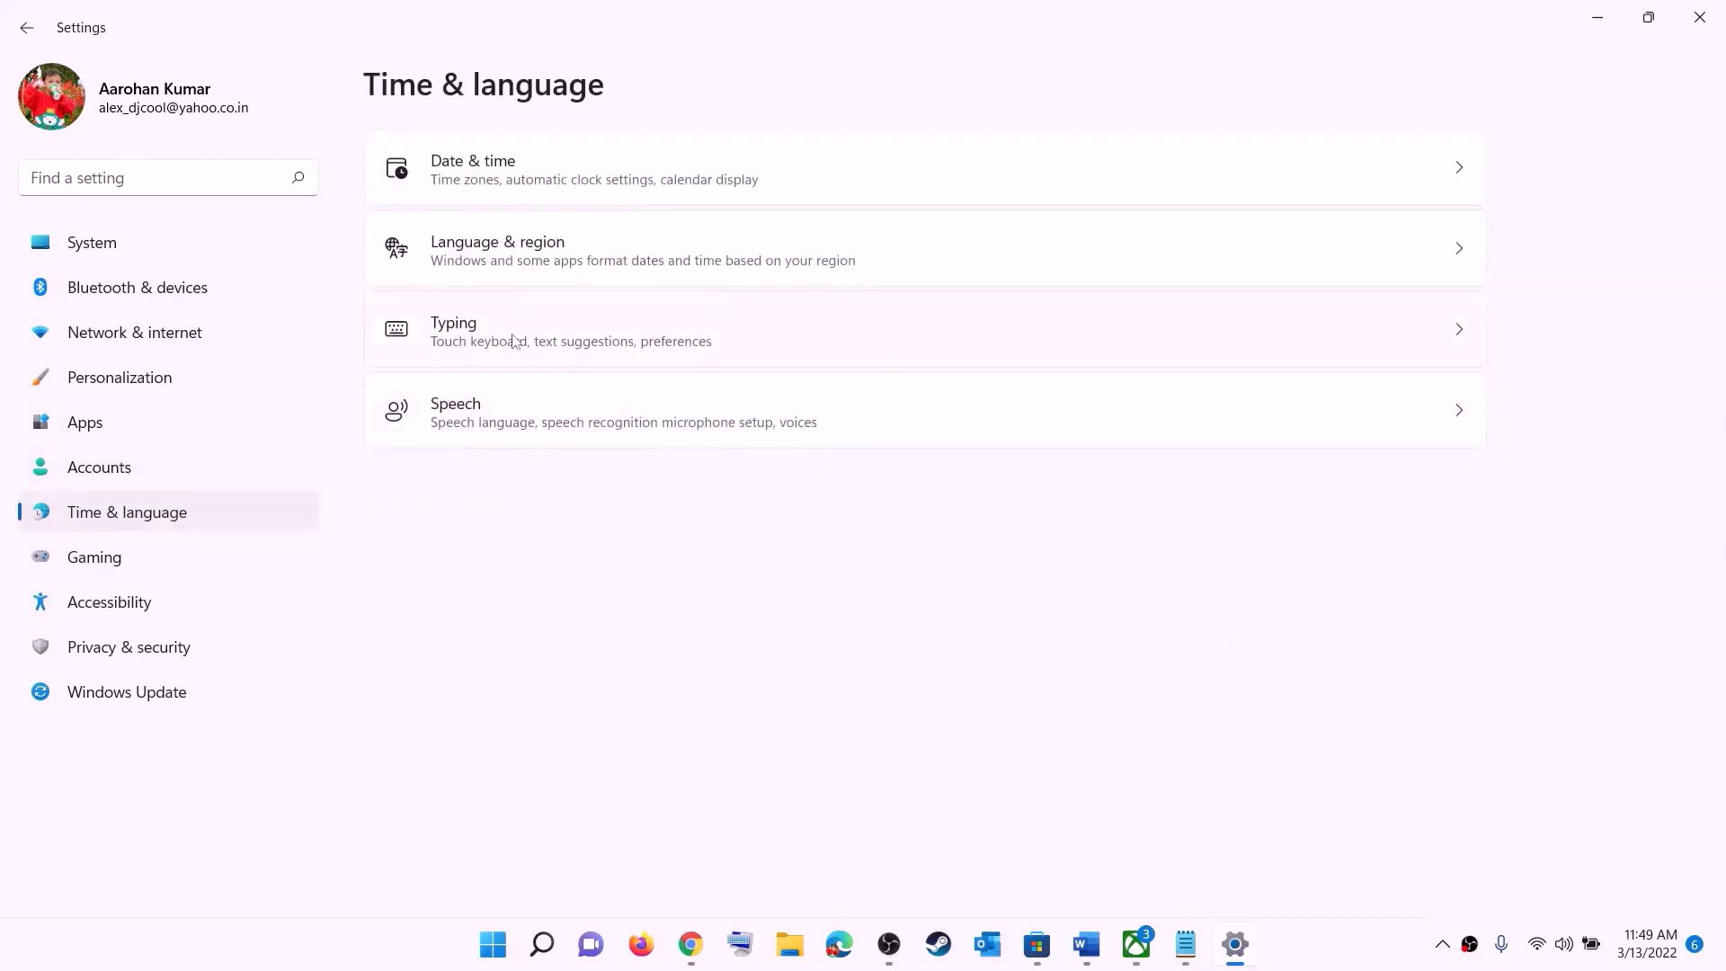
{"action": "left_click", "coordinate": [490, 270]}
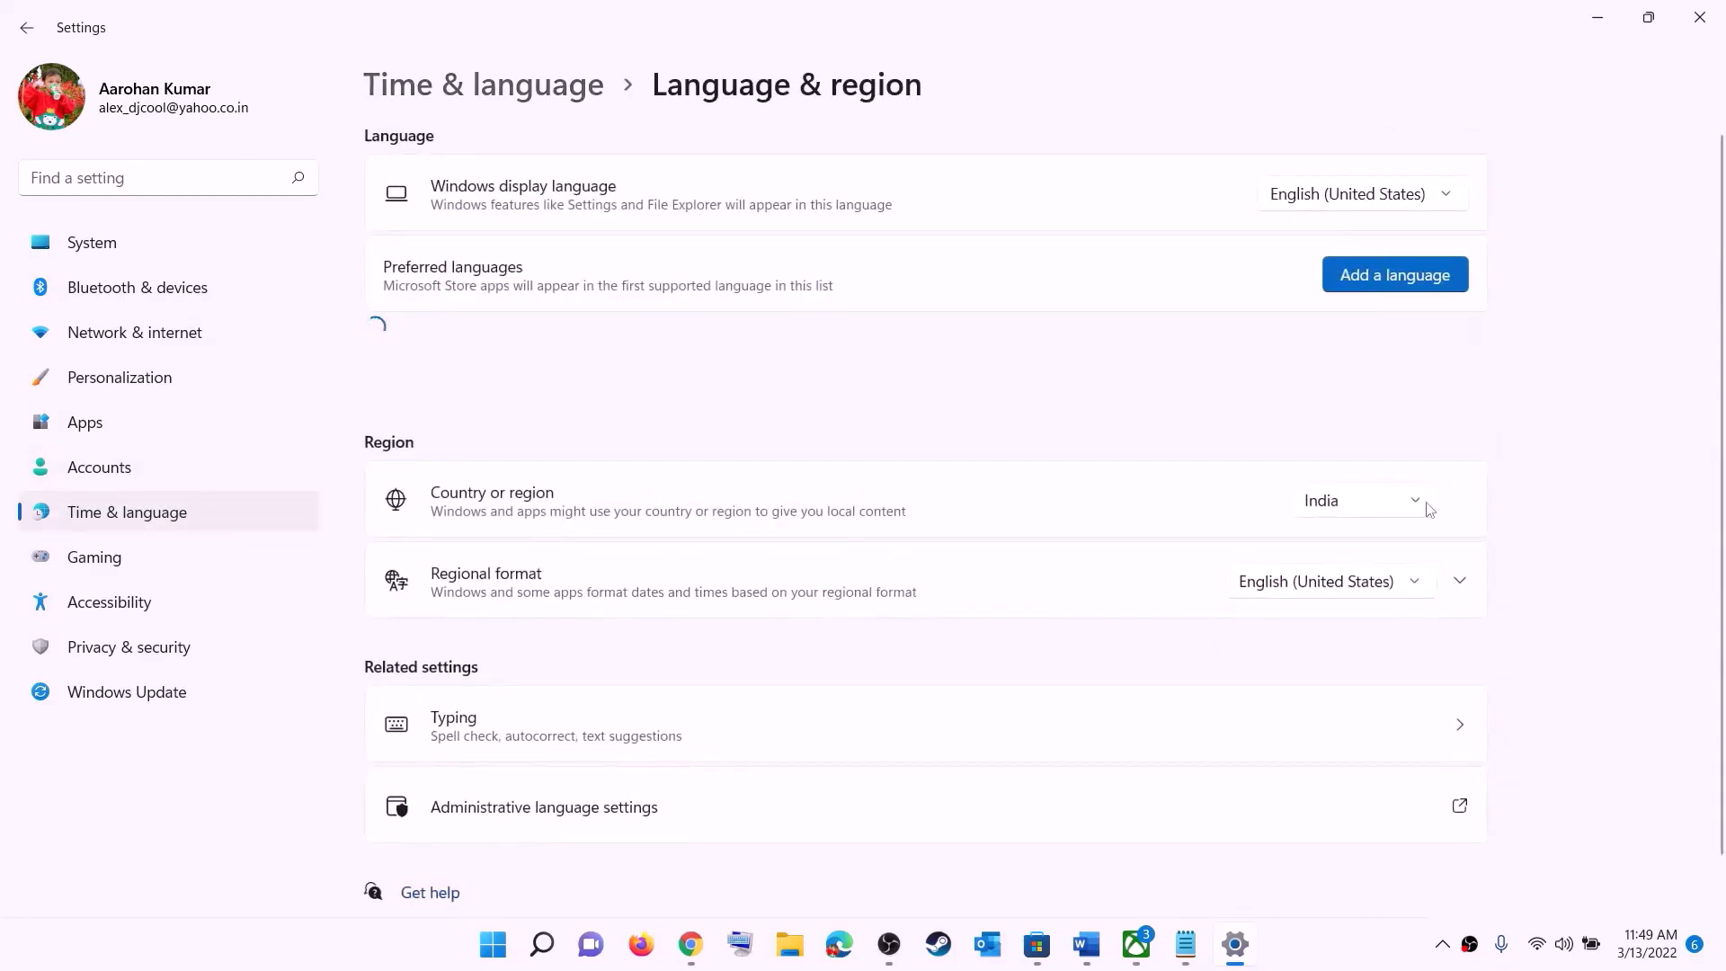
{"action": "left_click", "coordinate": [1399, 511]}
{"action": "left_click", "coordinate": [1672, 297]}
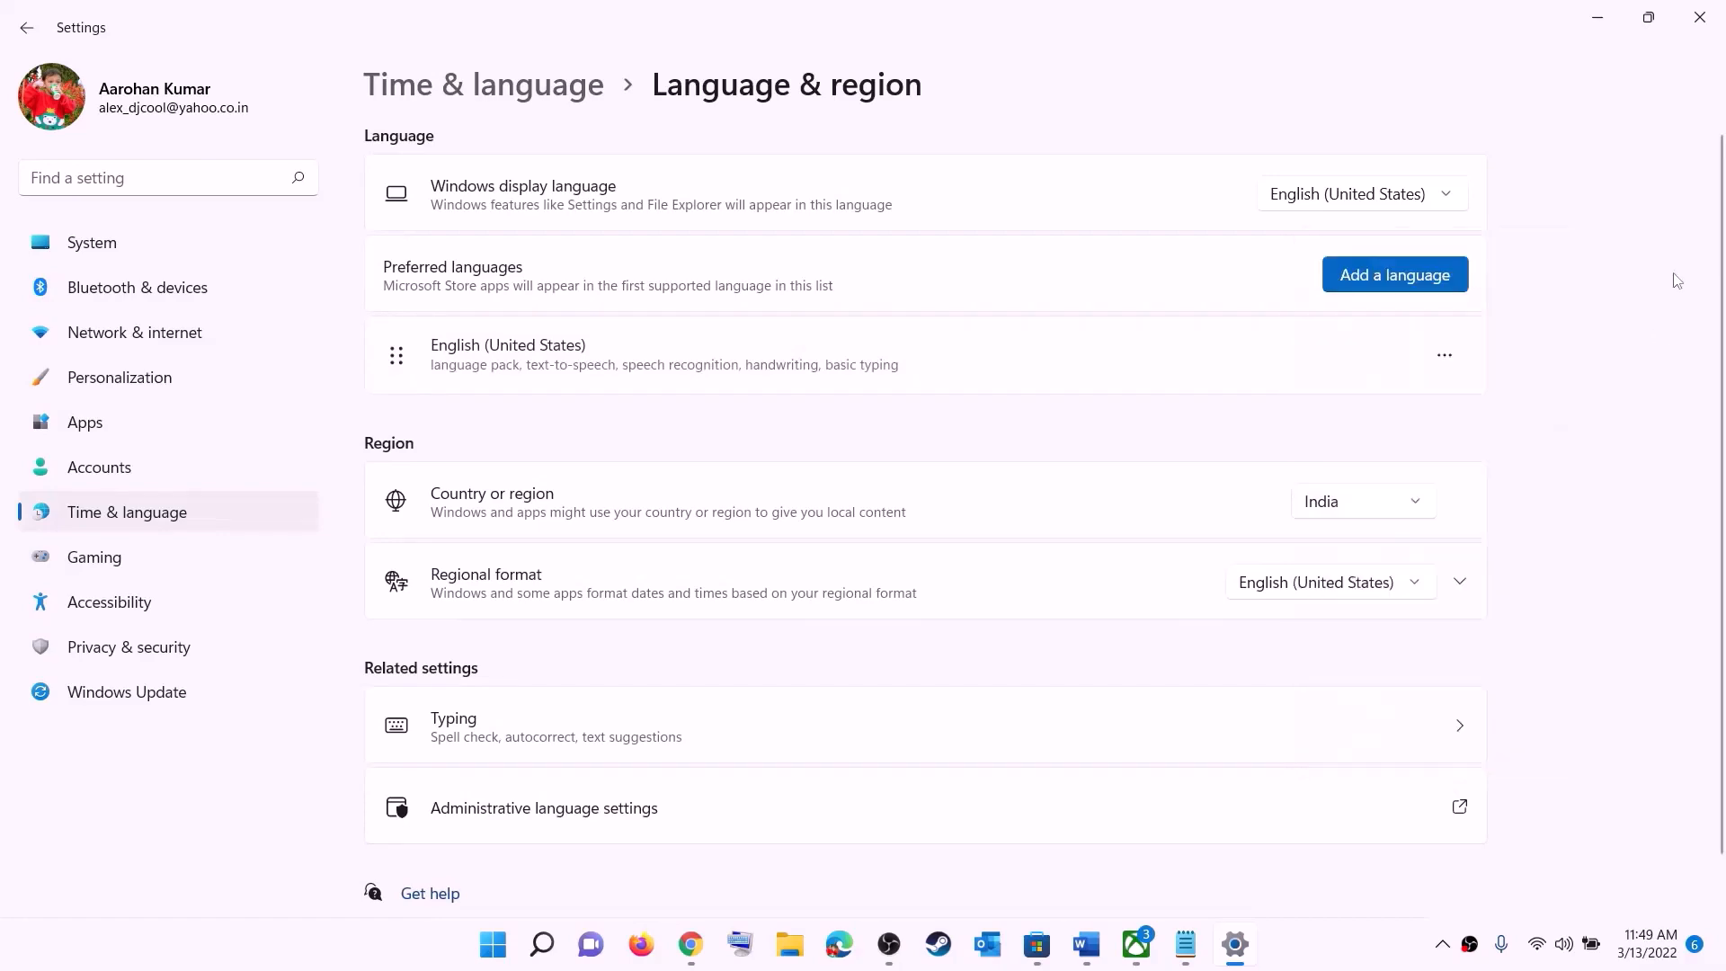
{"action": "left_click", "coordinate": [1699, 16]}
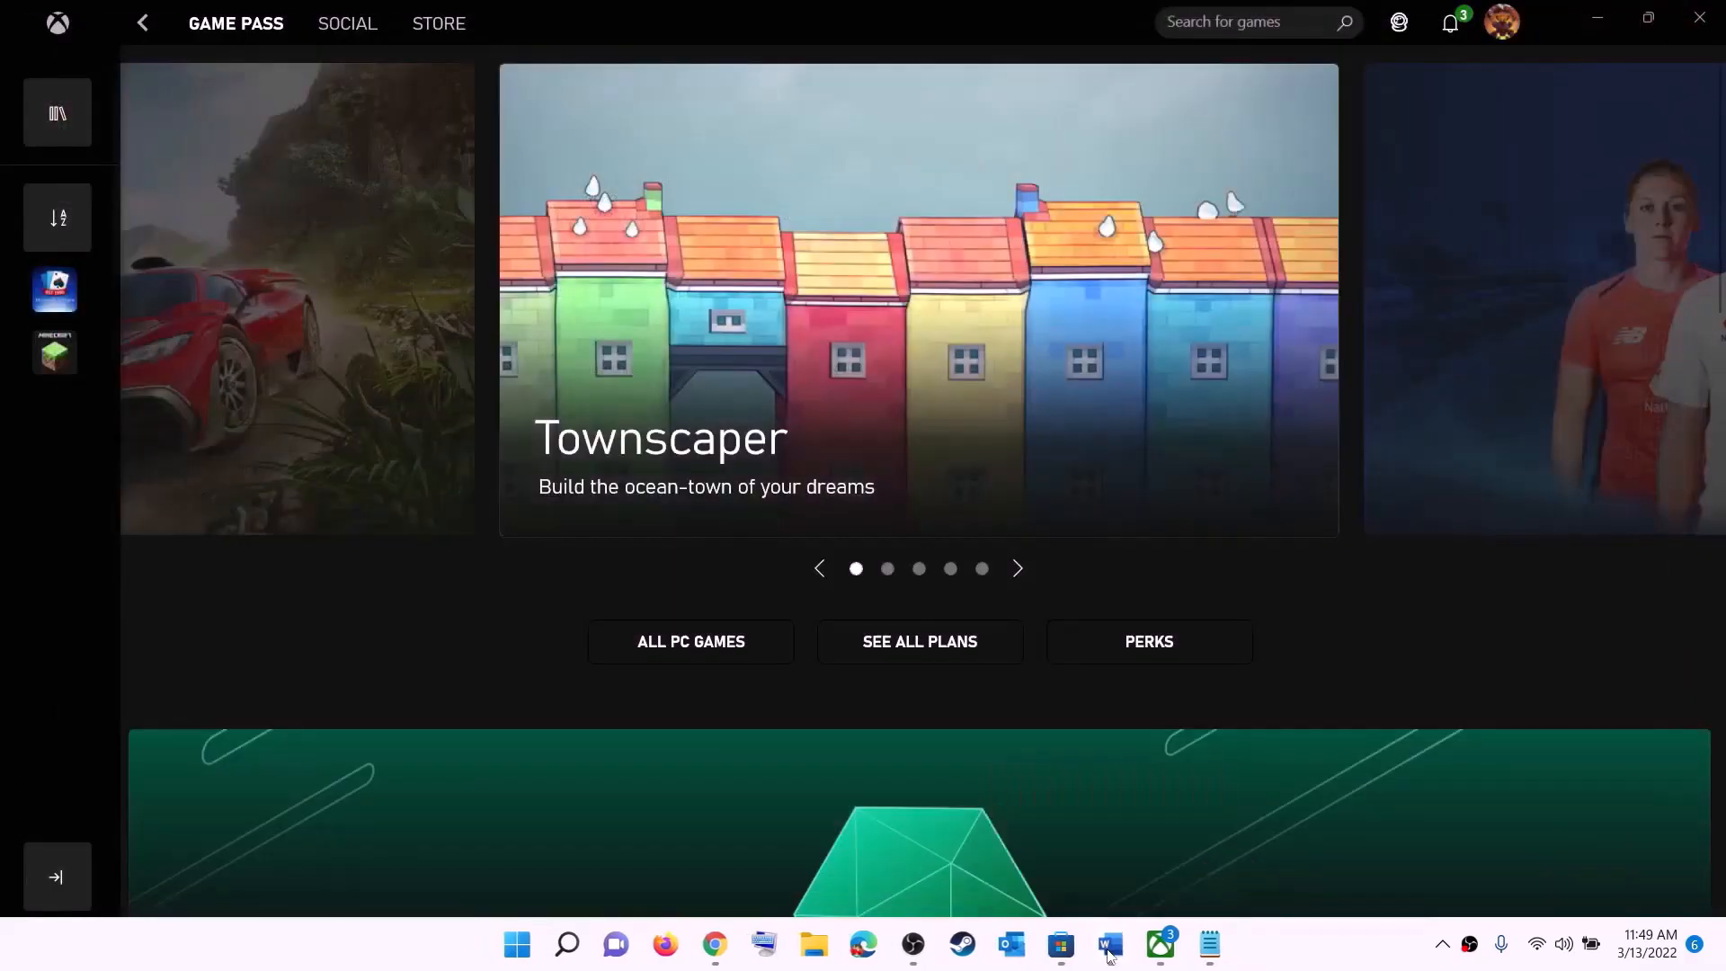
Return to the Word document and highlight Step 2's advice to try installing from the Microsoft Store library.
{"action": "left_click", "coordinate": [1110, 943]}
{"action": "scroll", "coordinate": [359, 393], "scroll_direction": "down", "scroll_amount": 2}
{"action": "scroll", "coordinate": [359, 393], "scroll_direction": "down", "scroll_amount": 1}
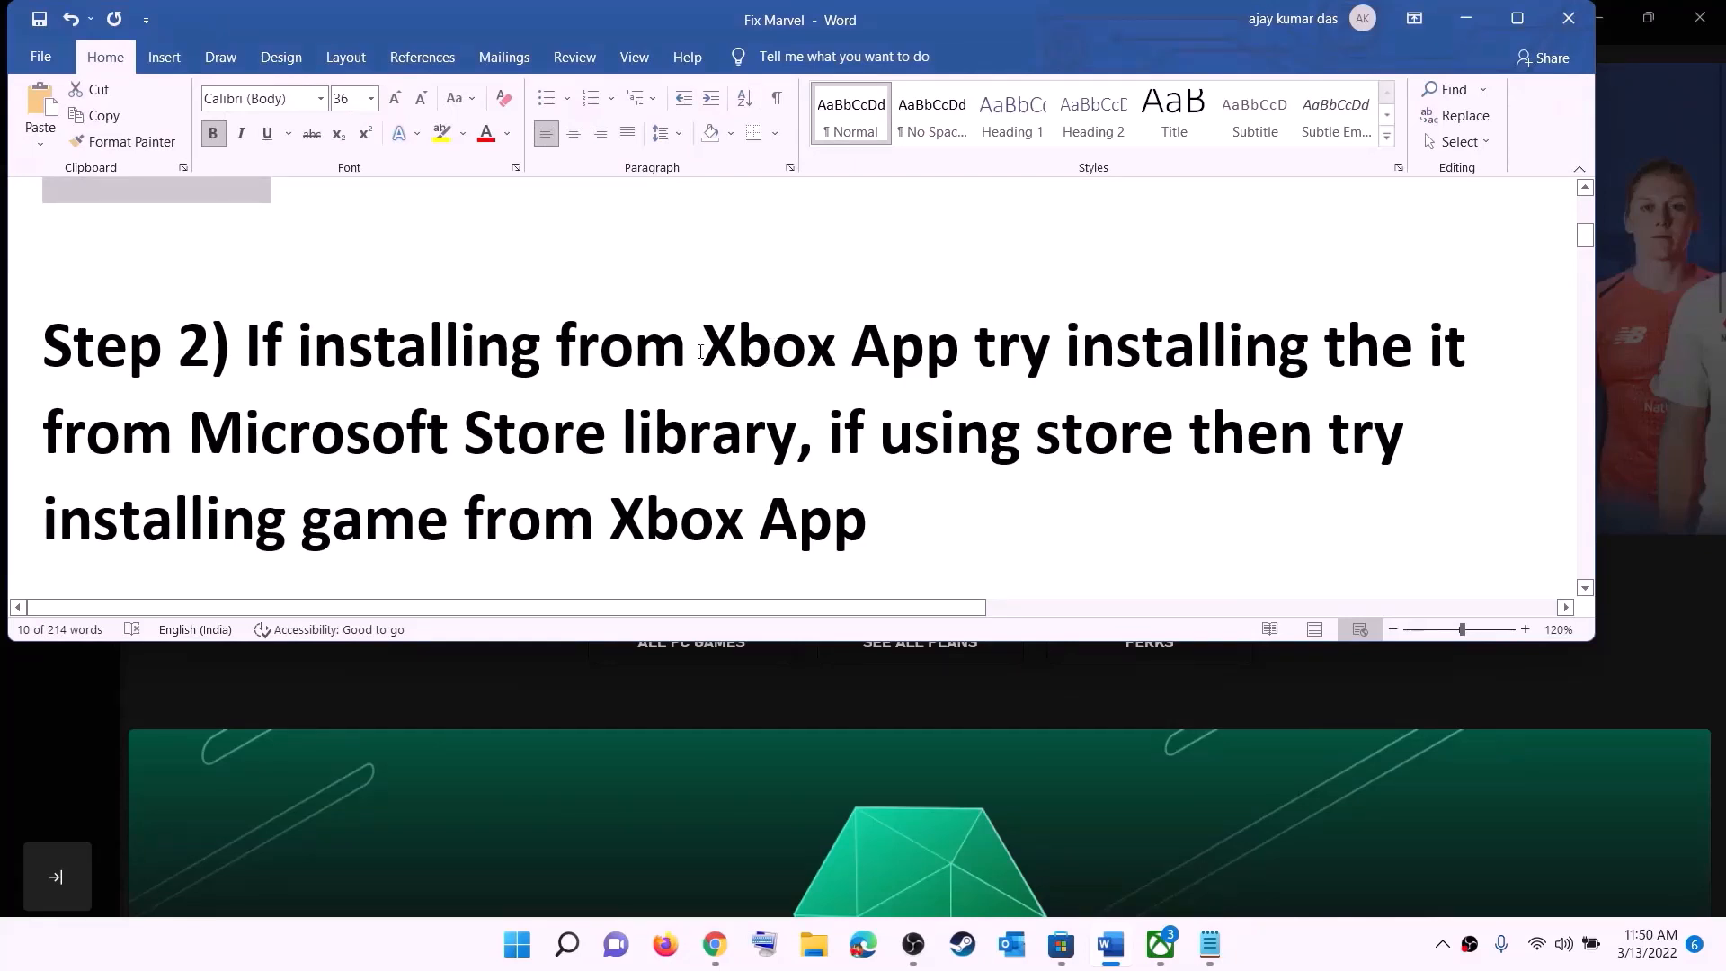
{"action": "left_click_drag", "start_coordinate": [707, 343], "coordinate": [1320, 361]}
{"action": "left_click_drag", "start_coordinate": [643, 368], "coordinate": [796, 441]}
Switch to Microsoft Store and look through the updates and downloads in the Library.
{"action": "left_click", "coordinate": [1060, 945]}
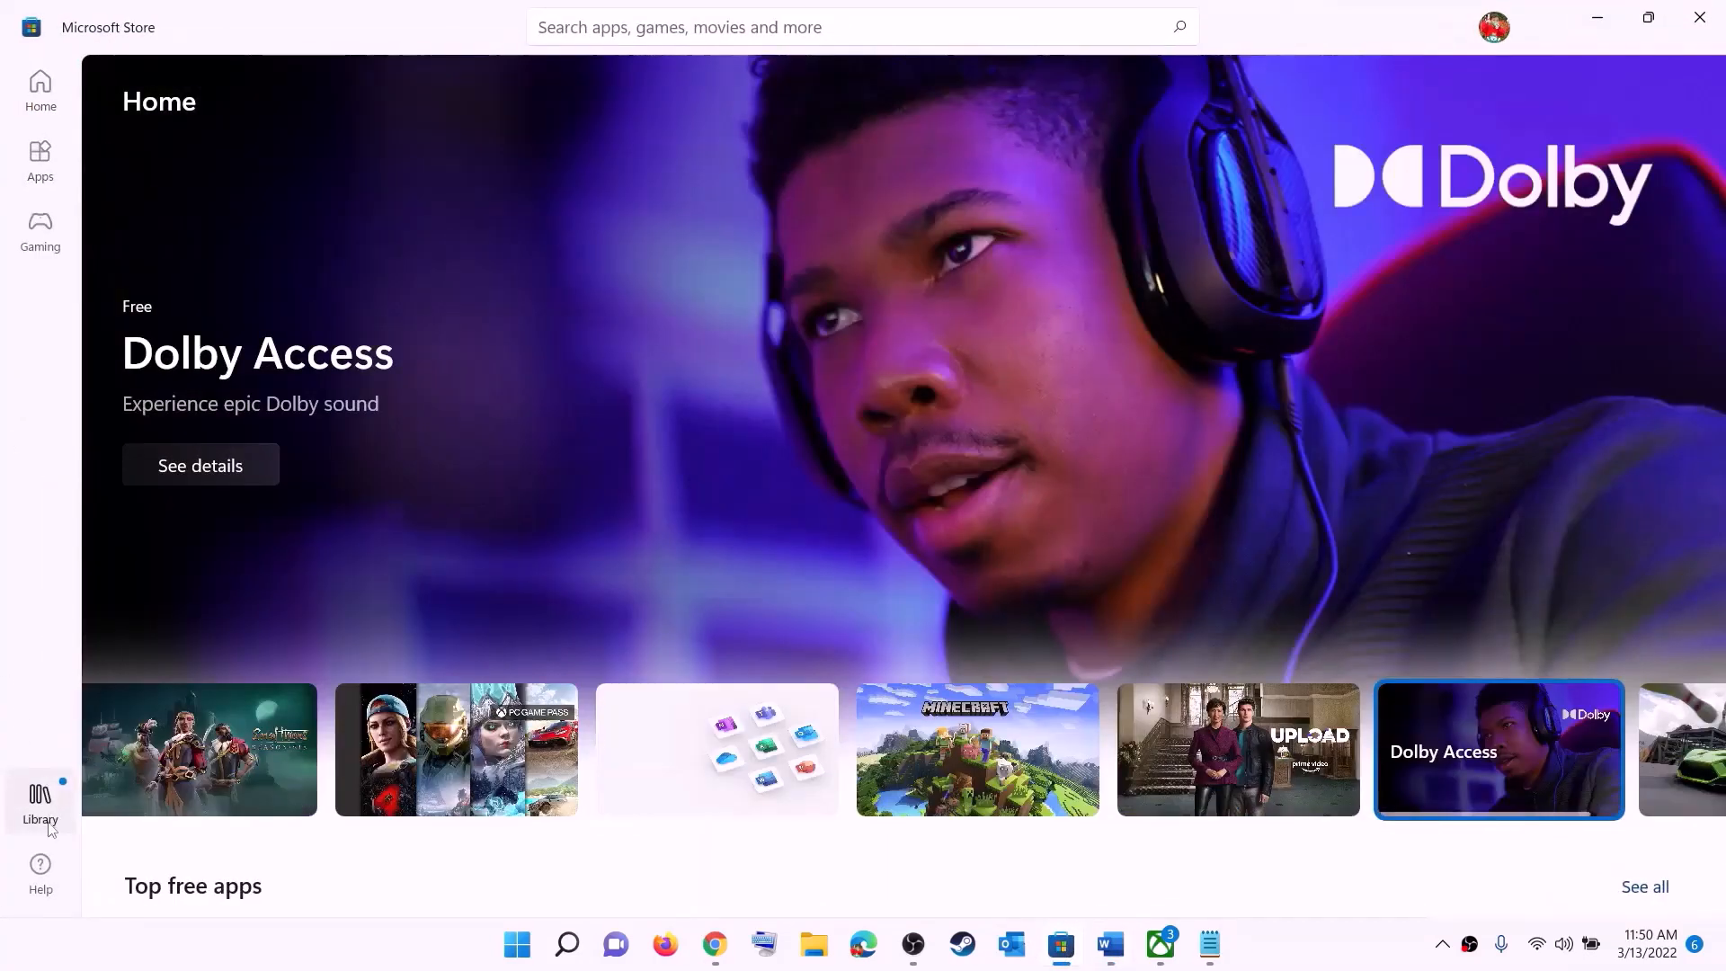
{"action": "left_click", "coordinate": [41, 803]}
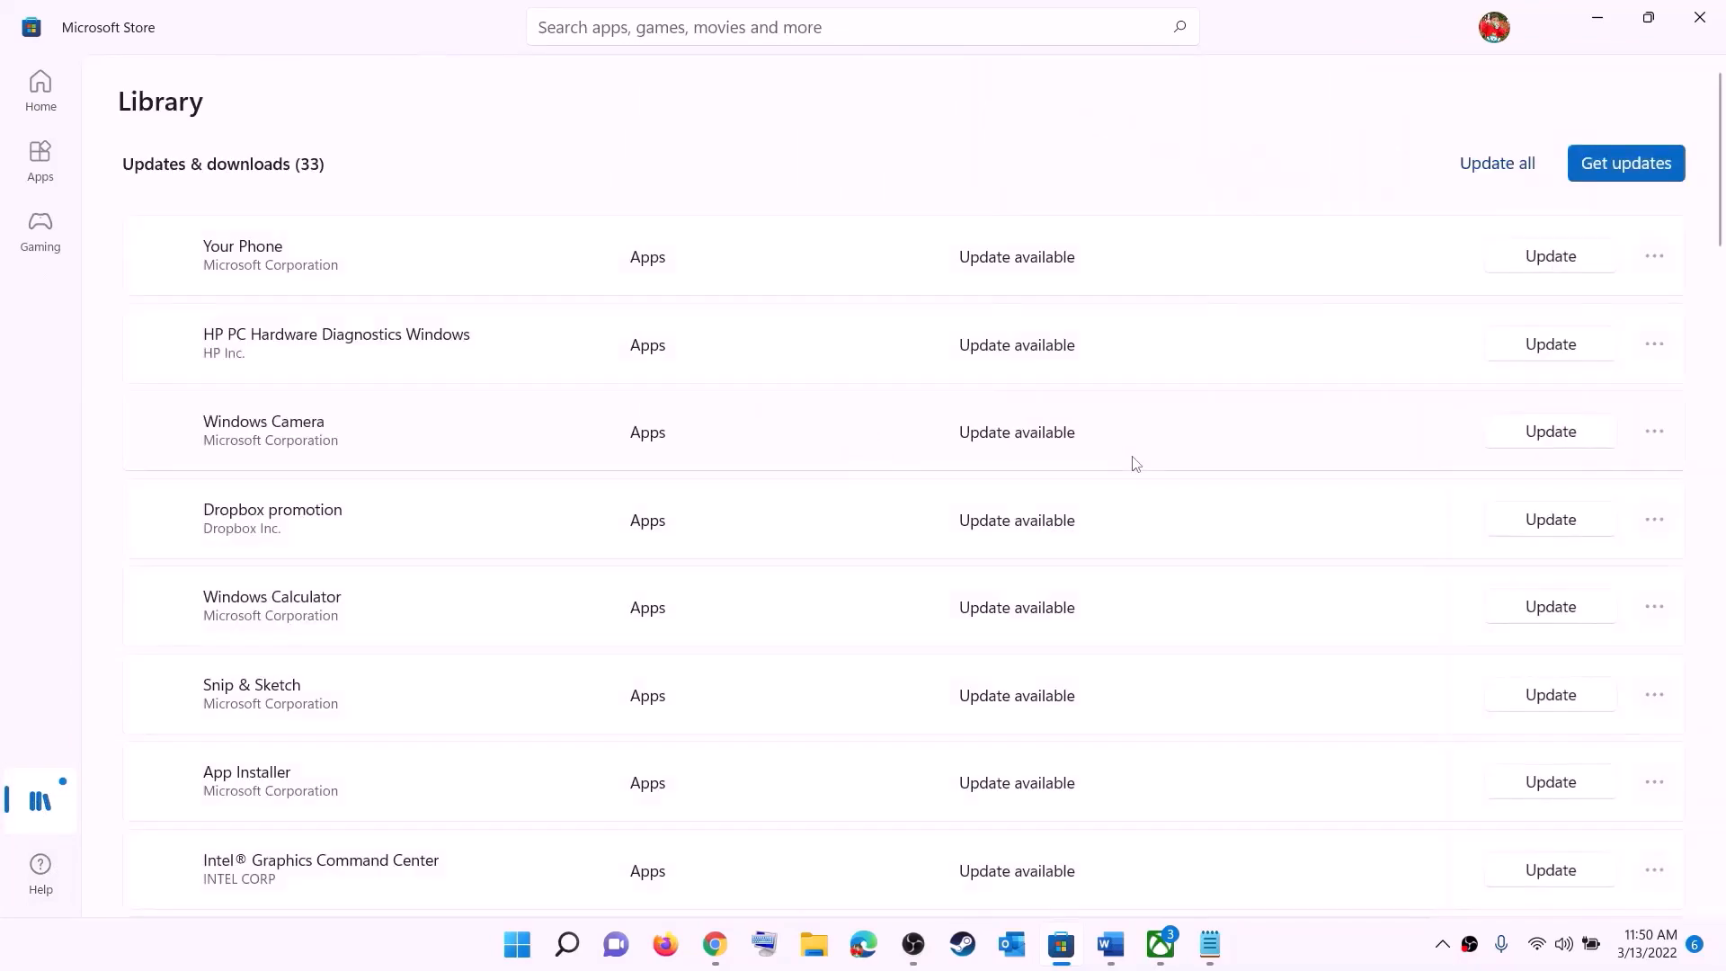
{"action": "scroll", "coordinate": [1181, 565], "scroll_direction": "down", "scroll_amount": 2}
{"action": "scroll", "coordinate": [1032, 644], "scroll_direction": "down", "scroll_amount": 6}
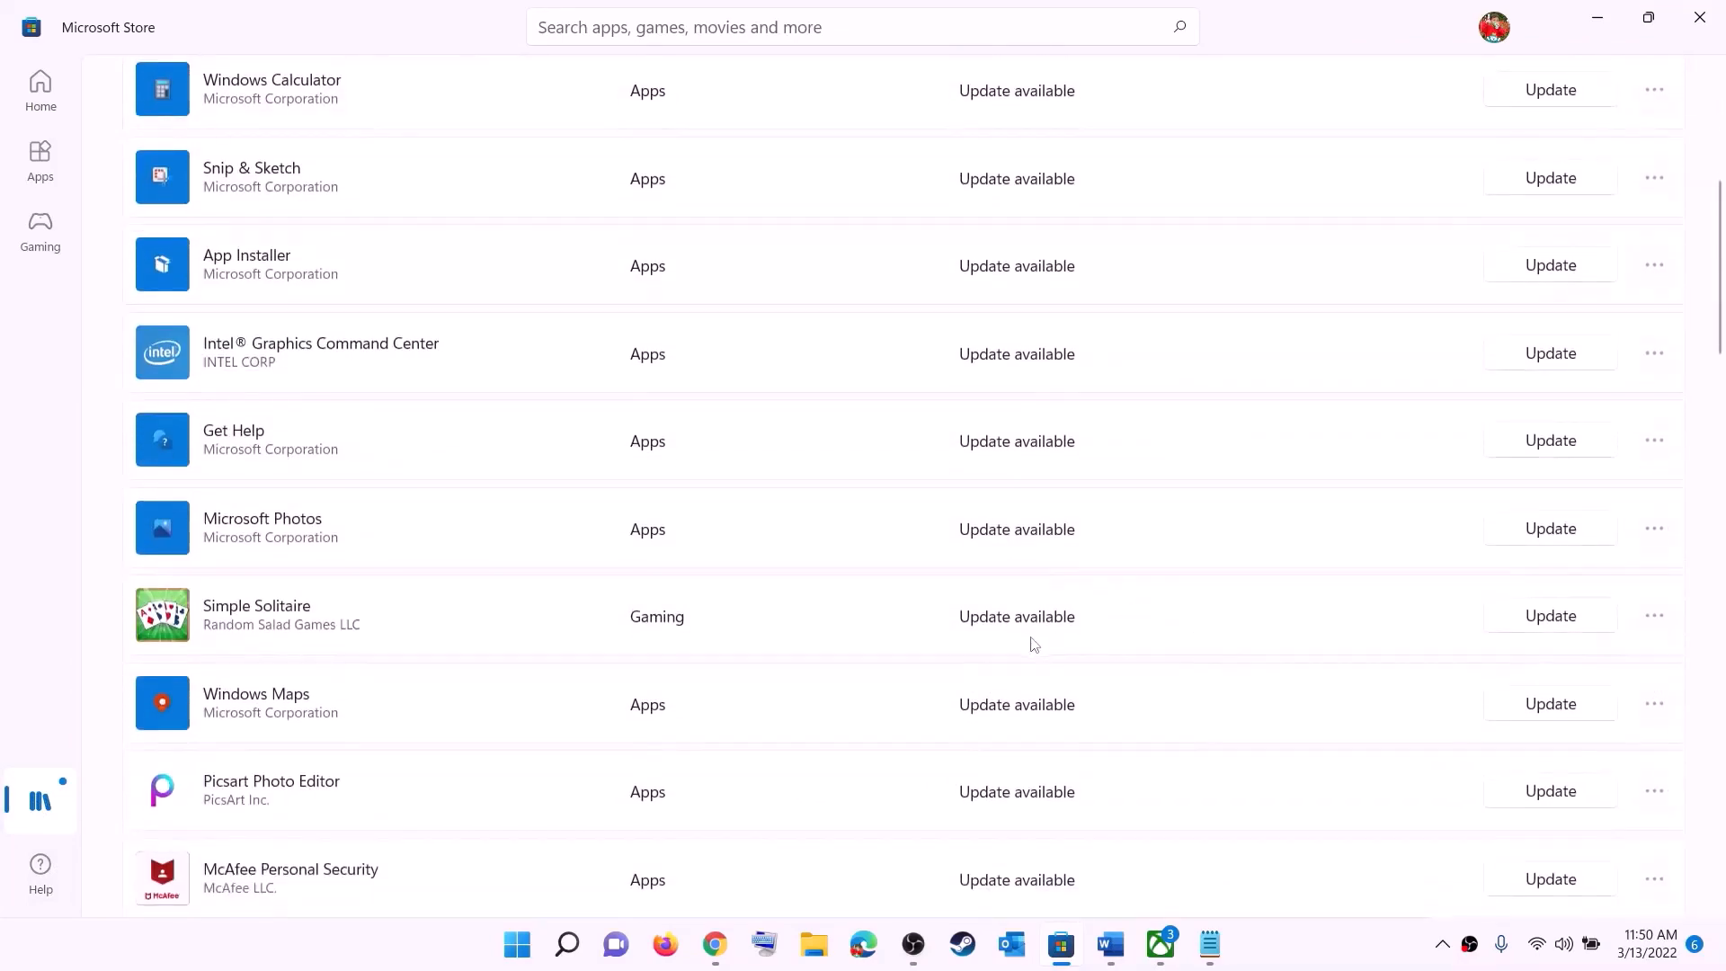
{"action": "scroll", "coordinate": [1033, 715], "scroll_direction": "up", "scroll_amount": 9}
{"action": "scroll", "coordinate": [1047, 603], "scroll_direction": "down", "scroll_amount": 15}
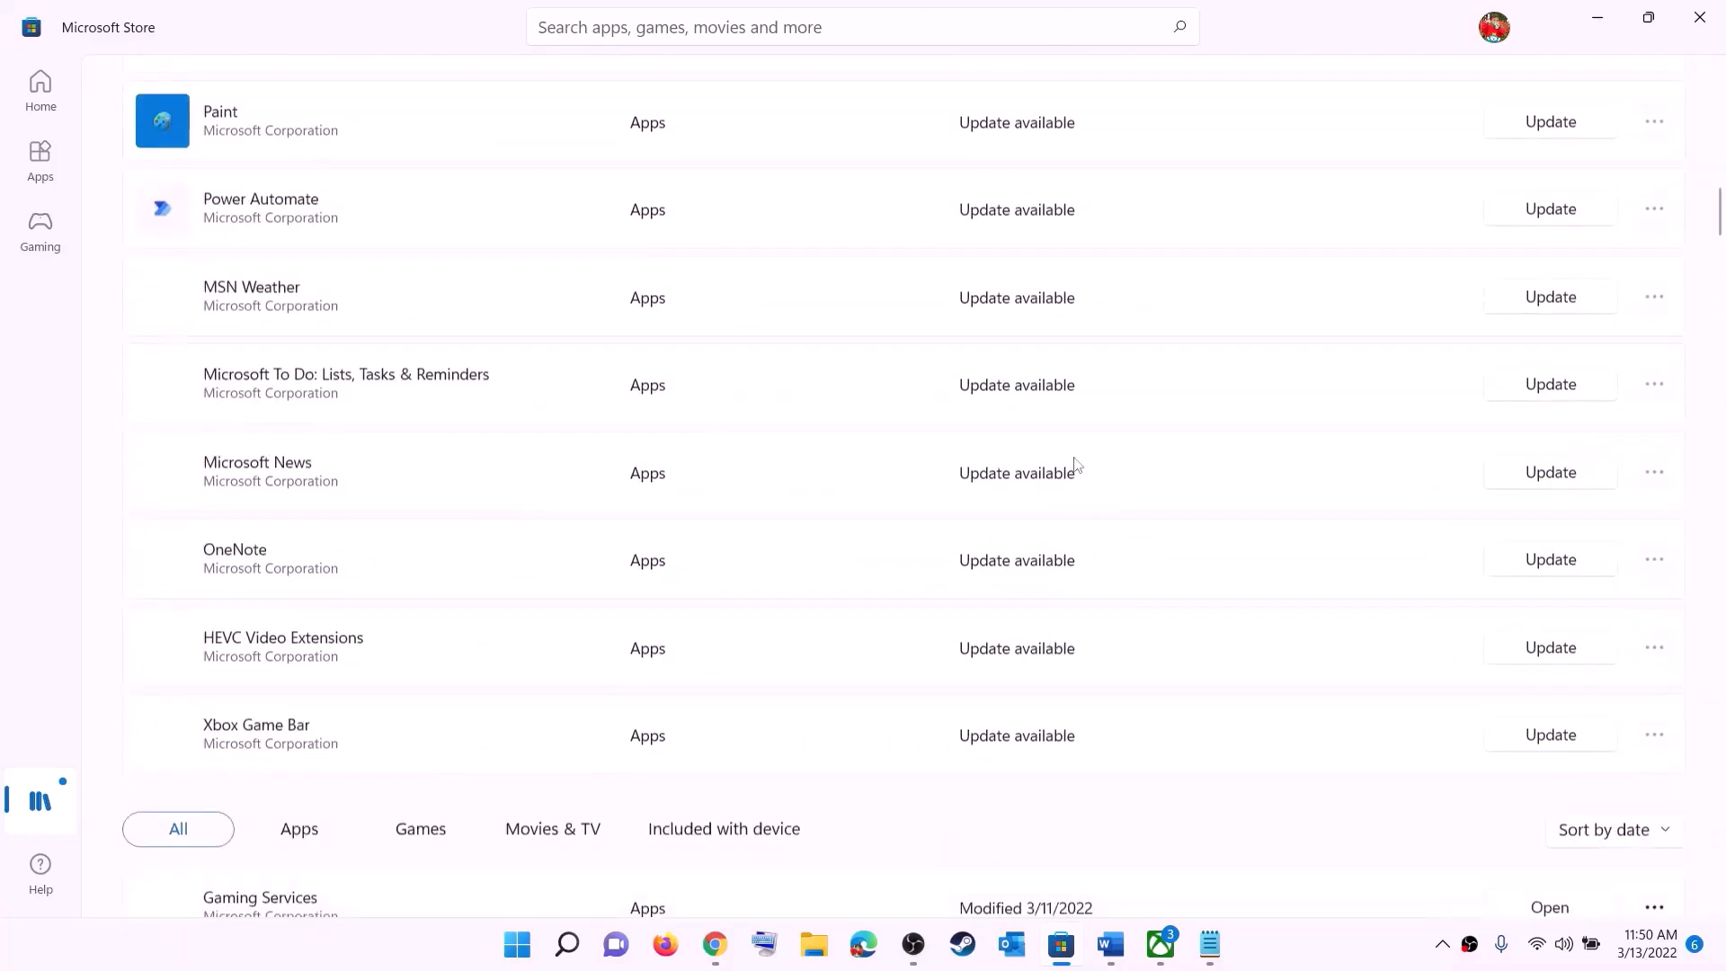
{"action": "scroll", "coordinate": [1119, 575], "scroll_direction": "up", "scroll_amount": 15}
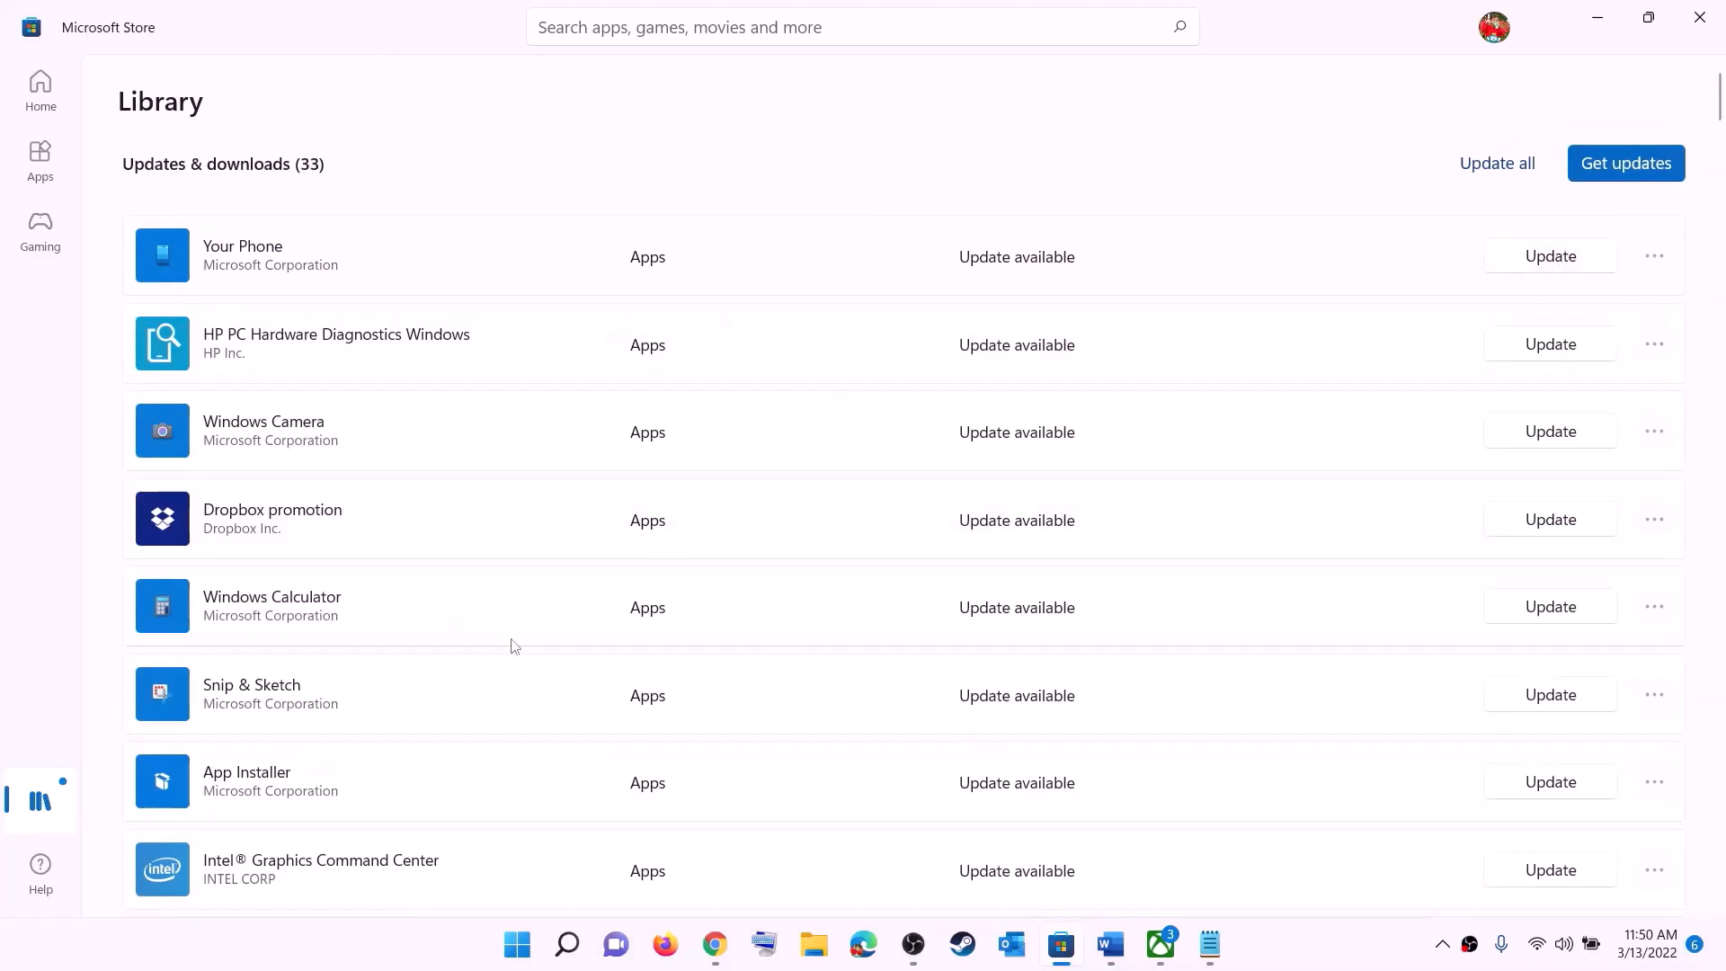
Switch back to Word and highlight Step 2's advice for Store users to try installing the game from Xbox App.
{"action": "left_click", "coordinate": [1111, 944]}
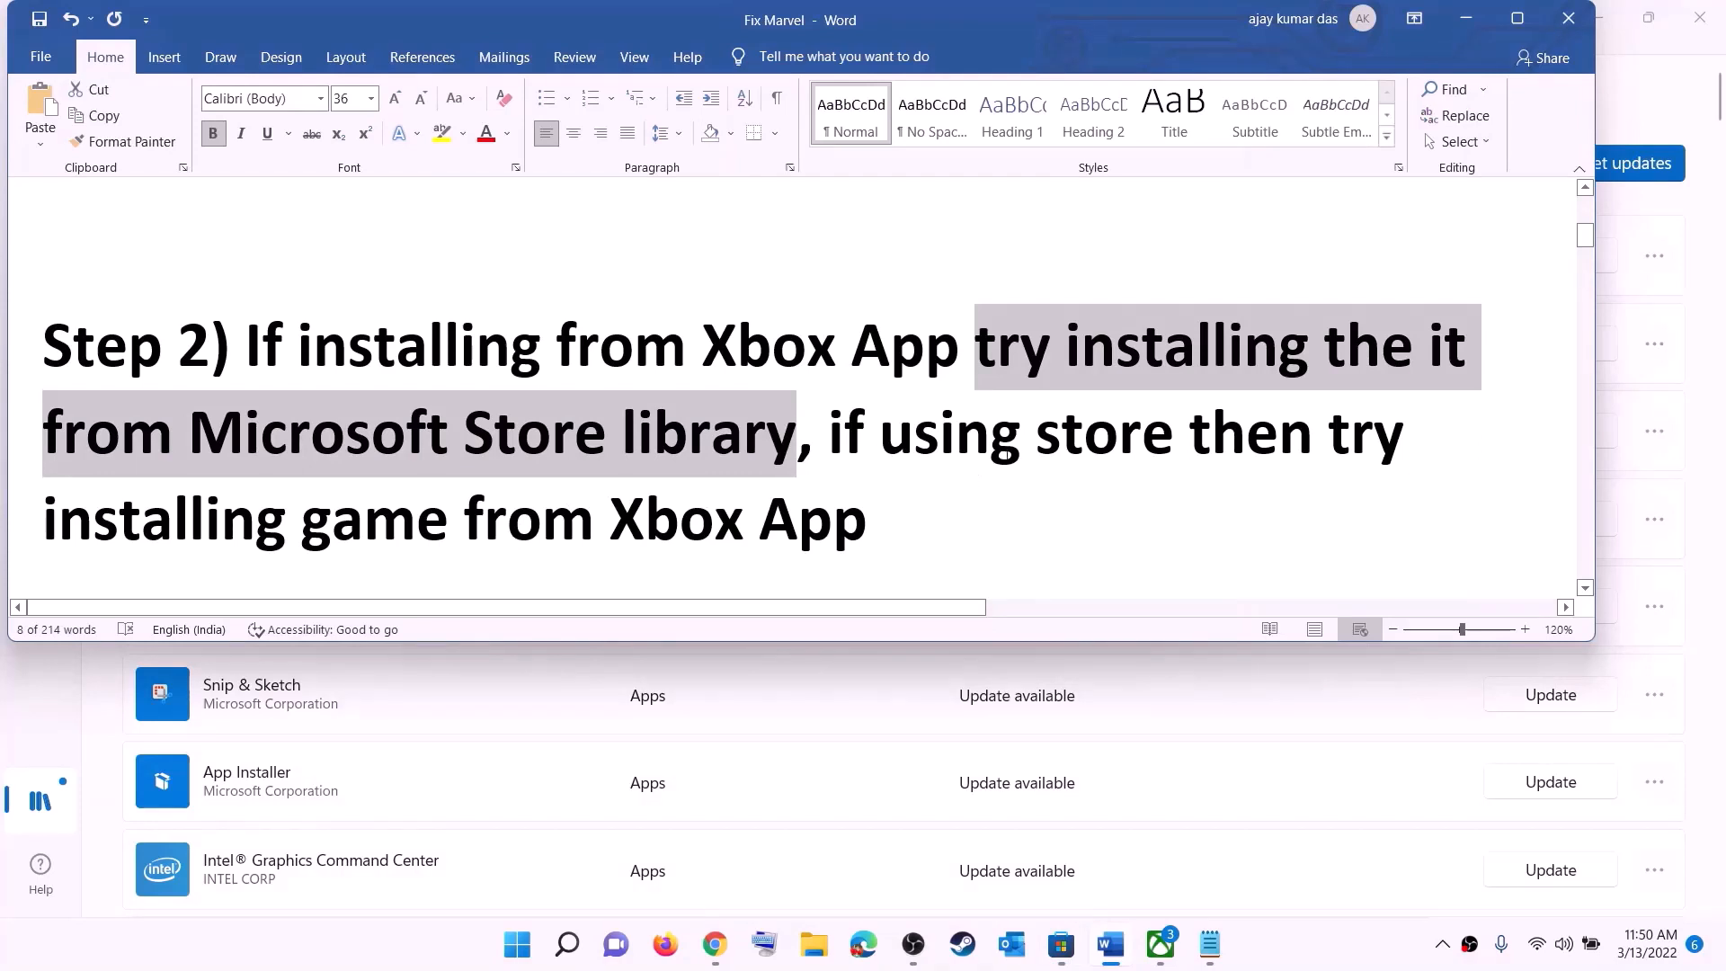
{"action": "left_click", "coordinate": [881, 435]}
{"action": "left_click_drag", "start_coordinate": [881, 434], "coordinate": [1188, 434]}
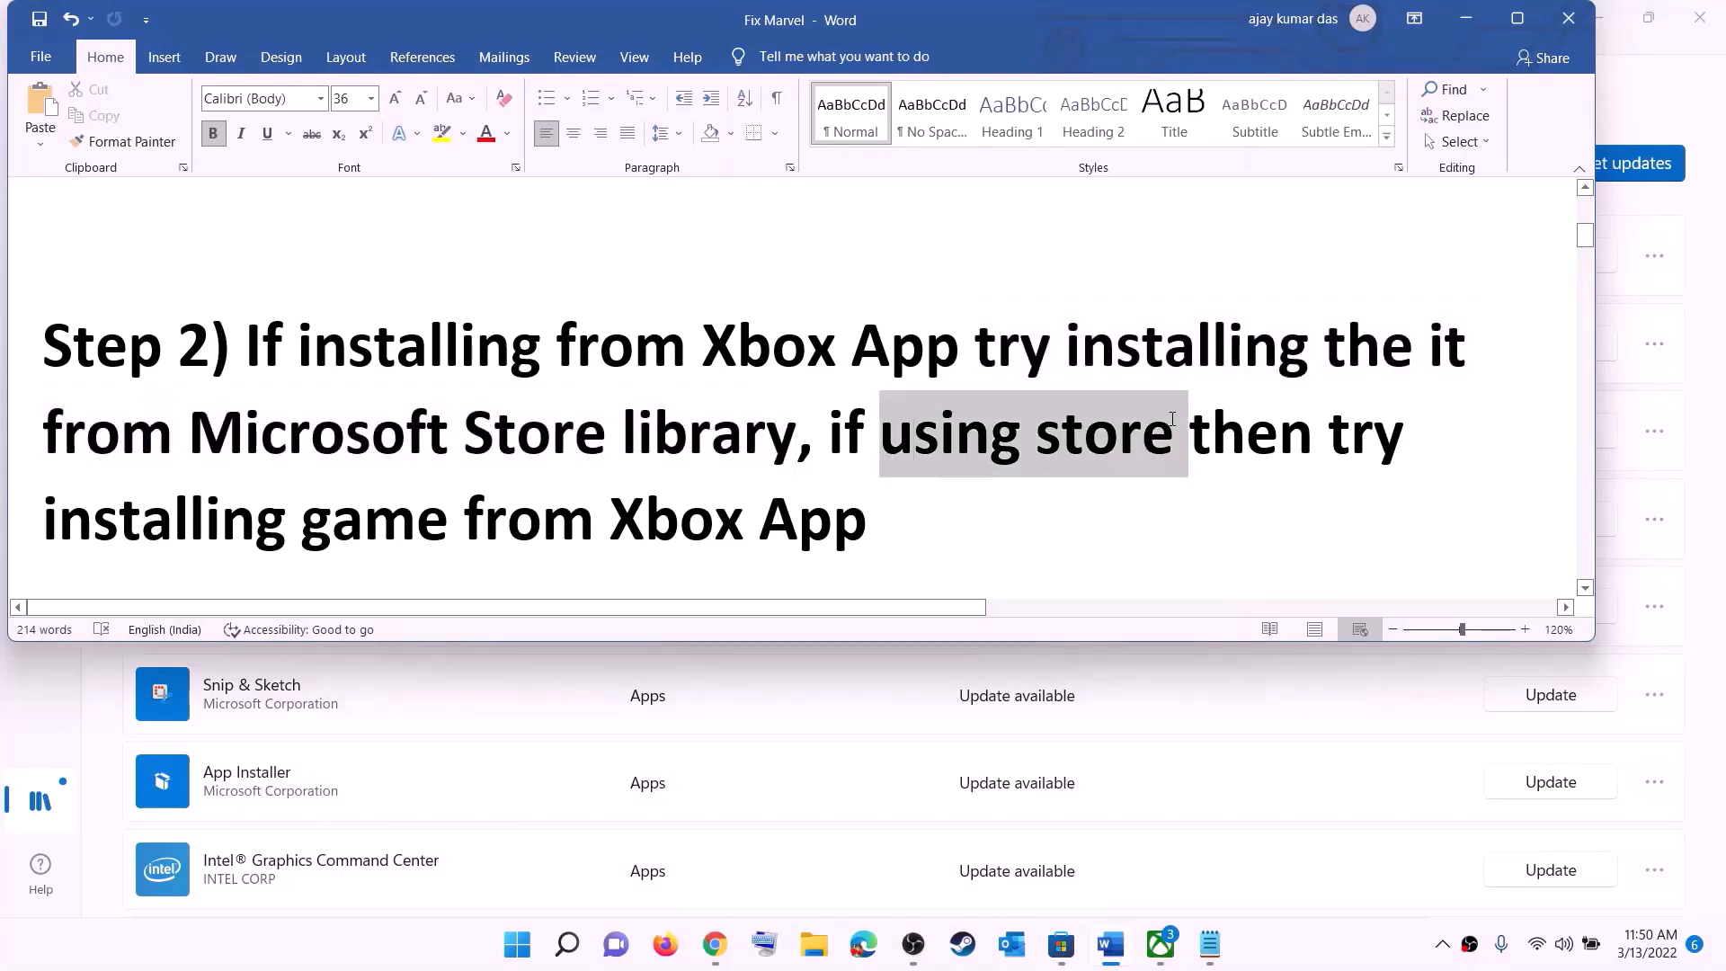
{"action": "left_click_drag", "start_coordinate": [266, 499], "coordinate": [886, 501]}
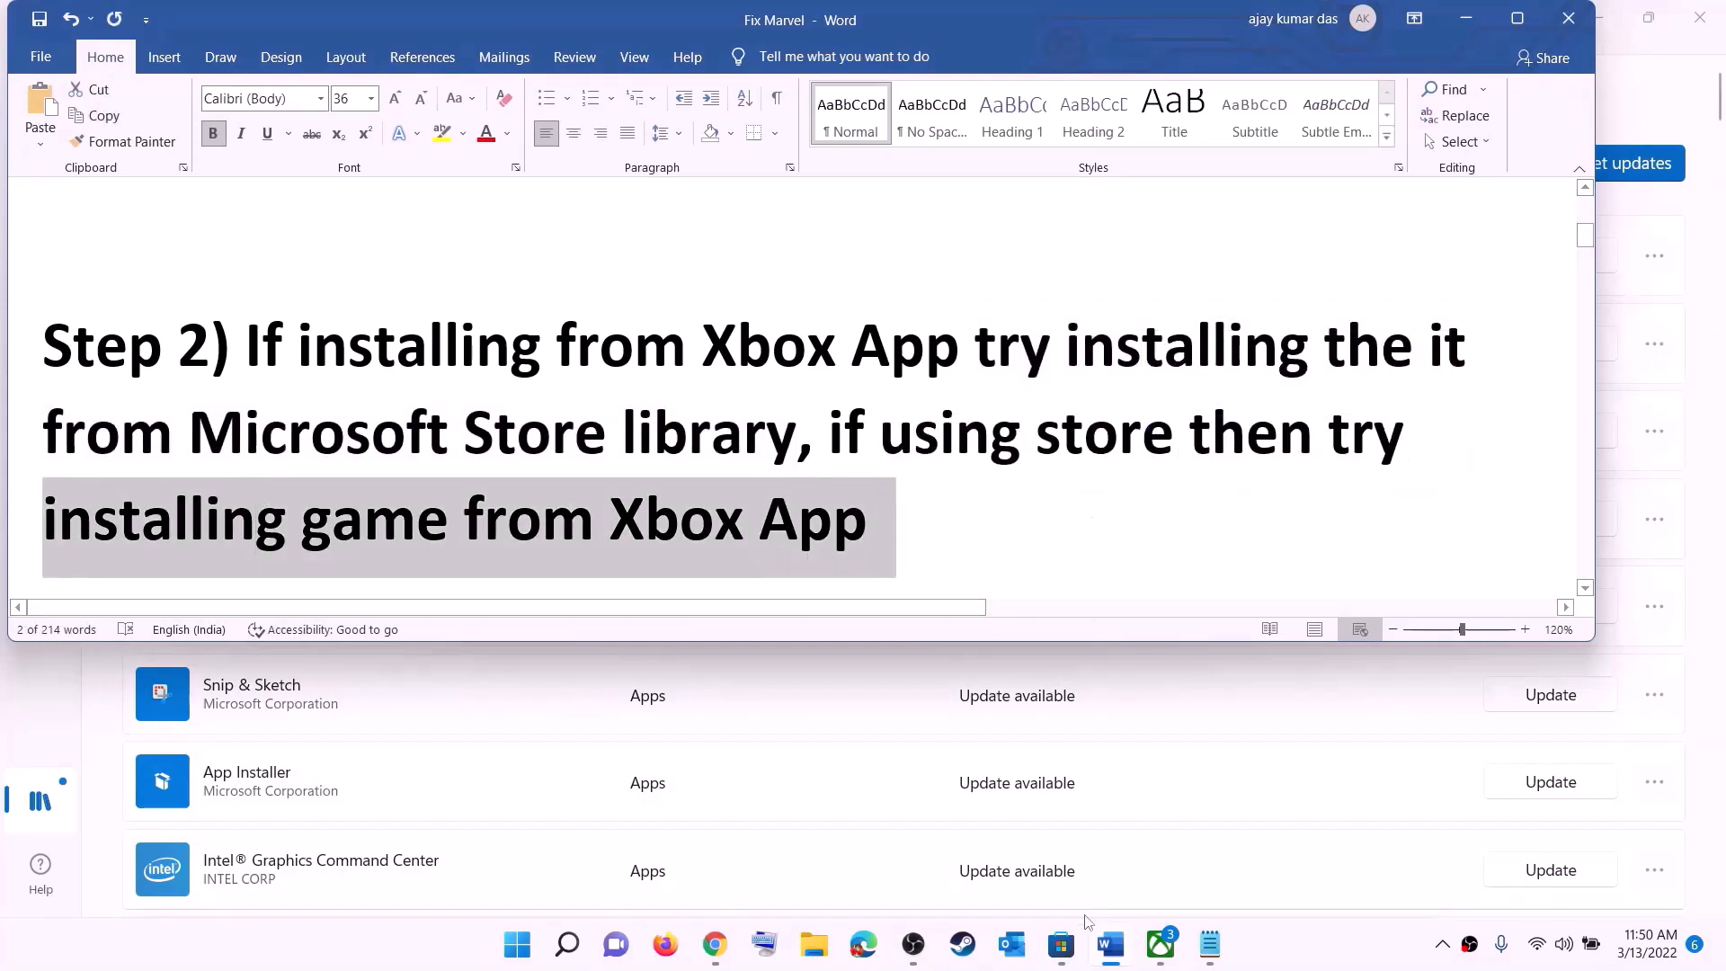
Switch to the Xbox app to view its game search, then minimize the app.
{"action": "left_click", "coordinate": [1159, 944]}
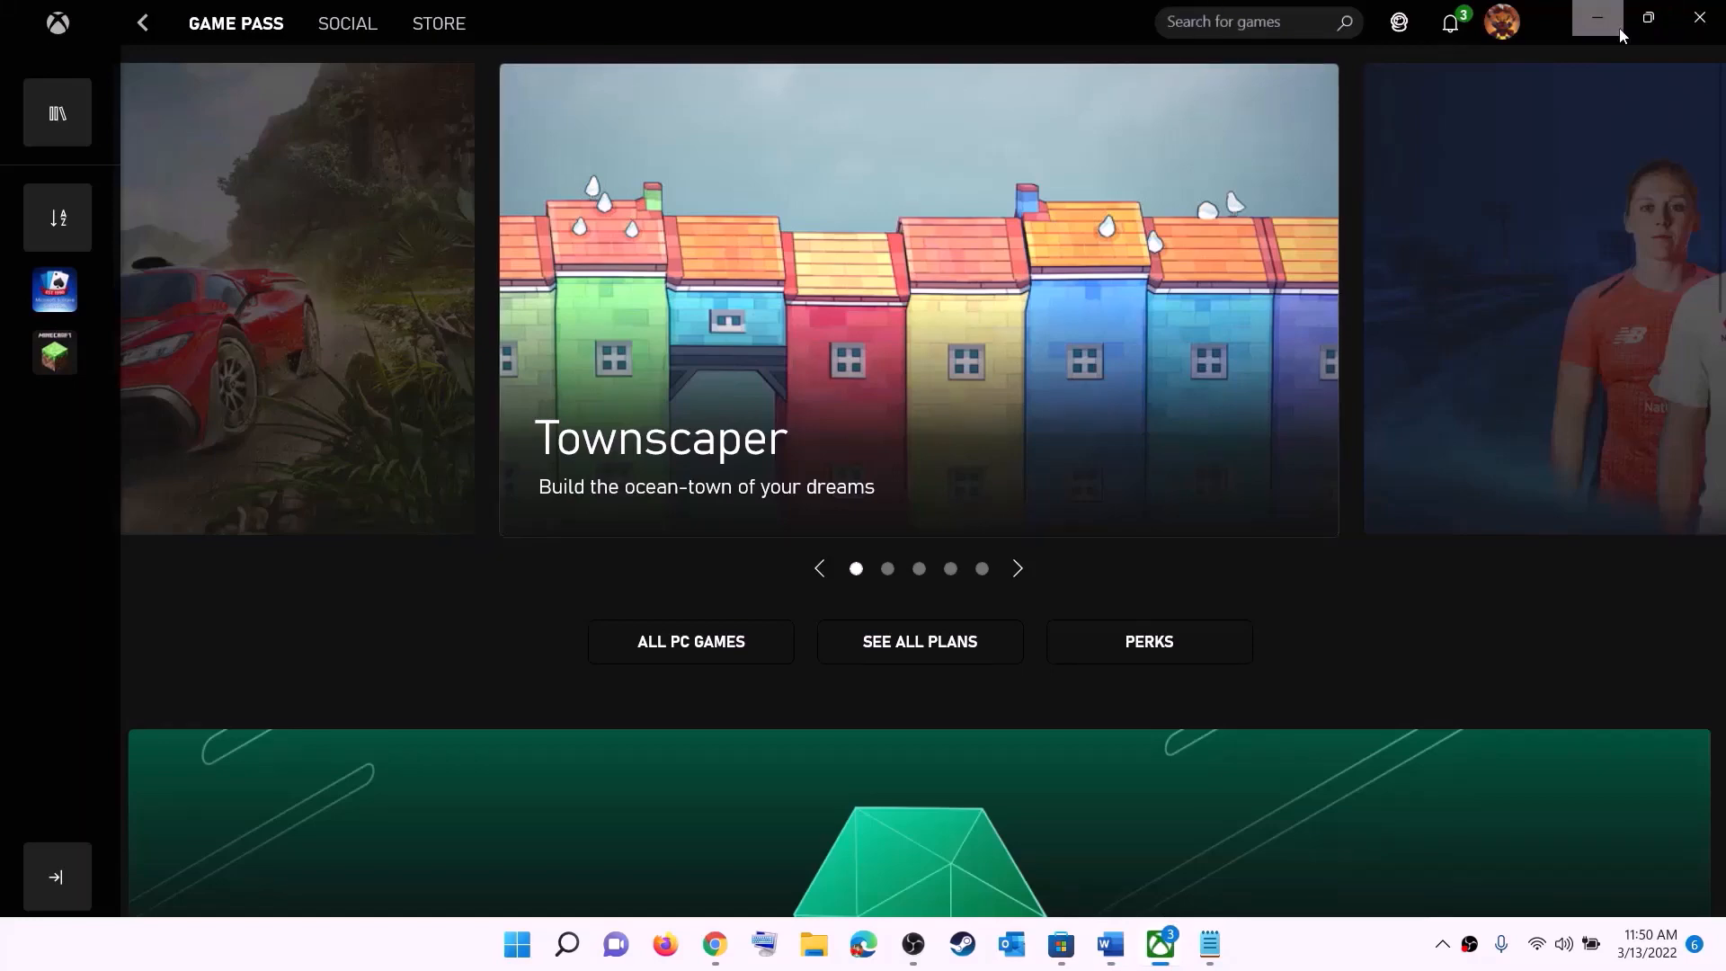
{"action": "left_click", "coordinate": [1151, 34]}
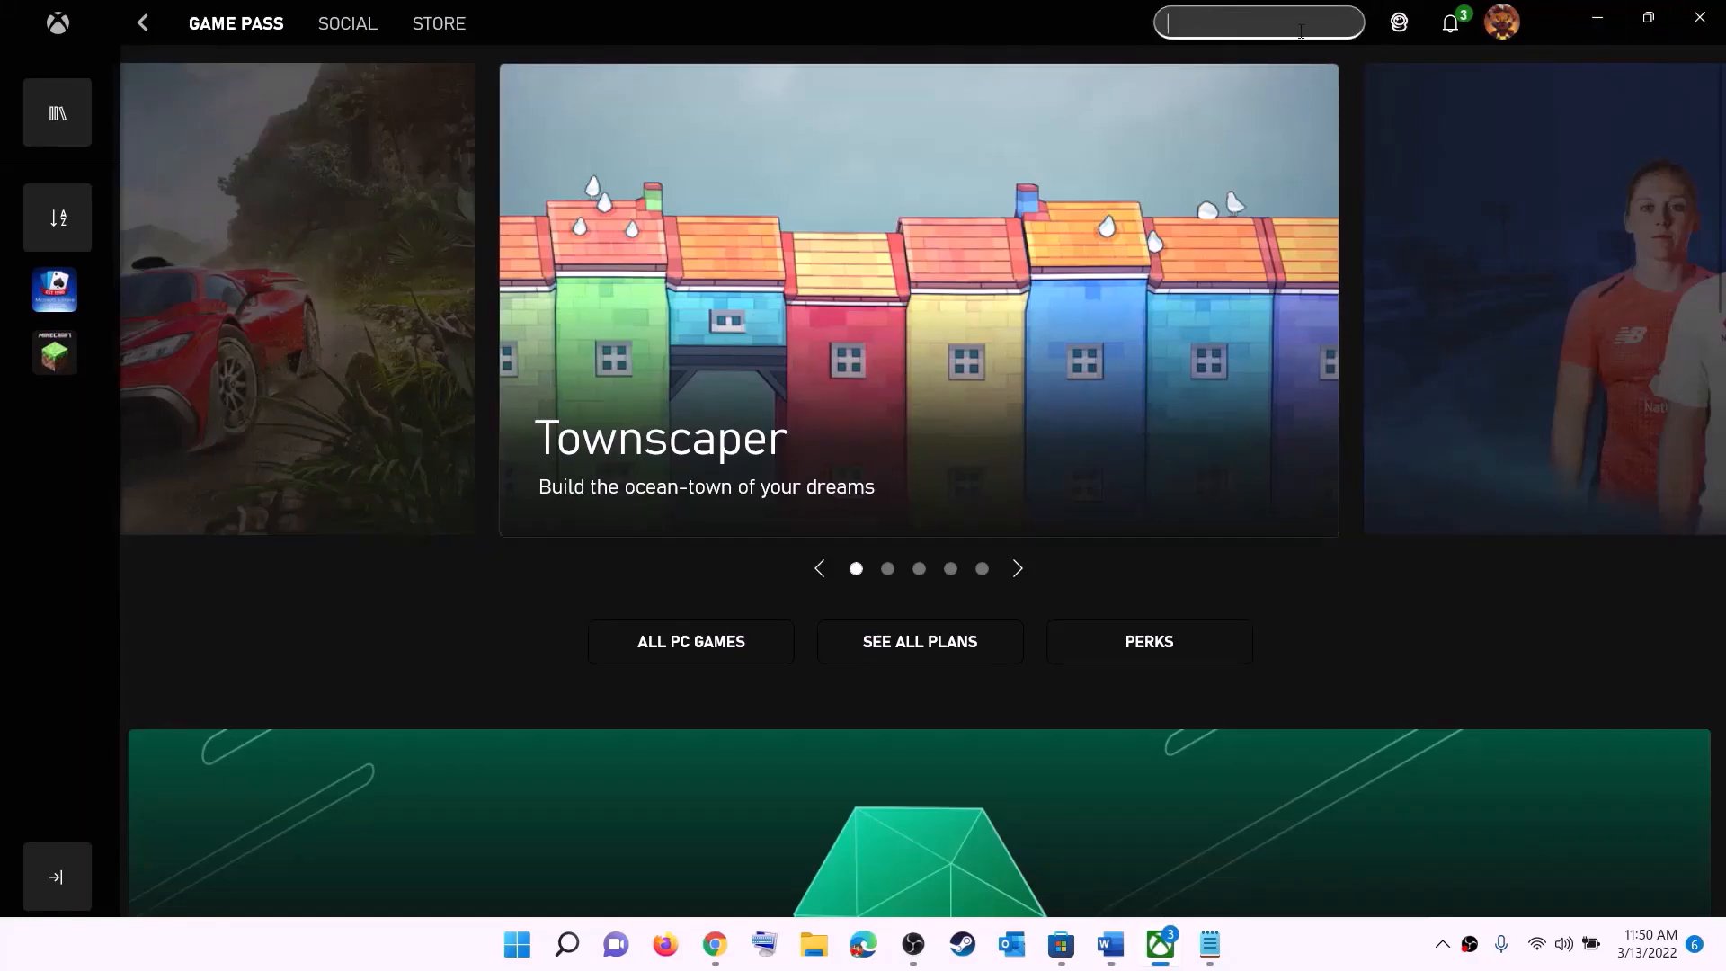
{"action": "left_click", "coordinate": [1597, 18]}
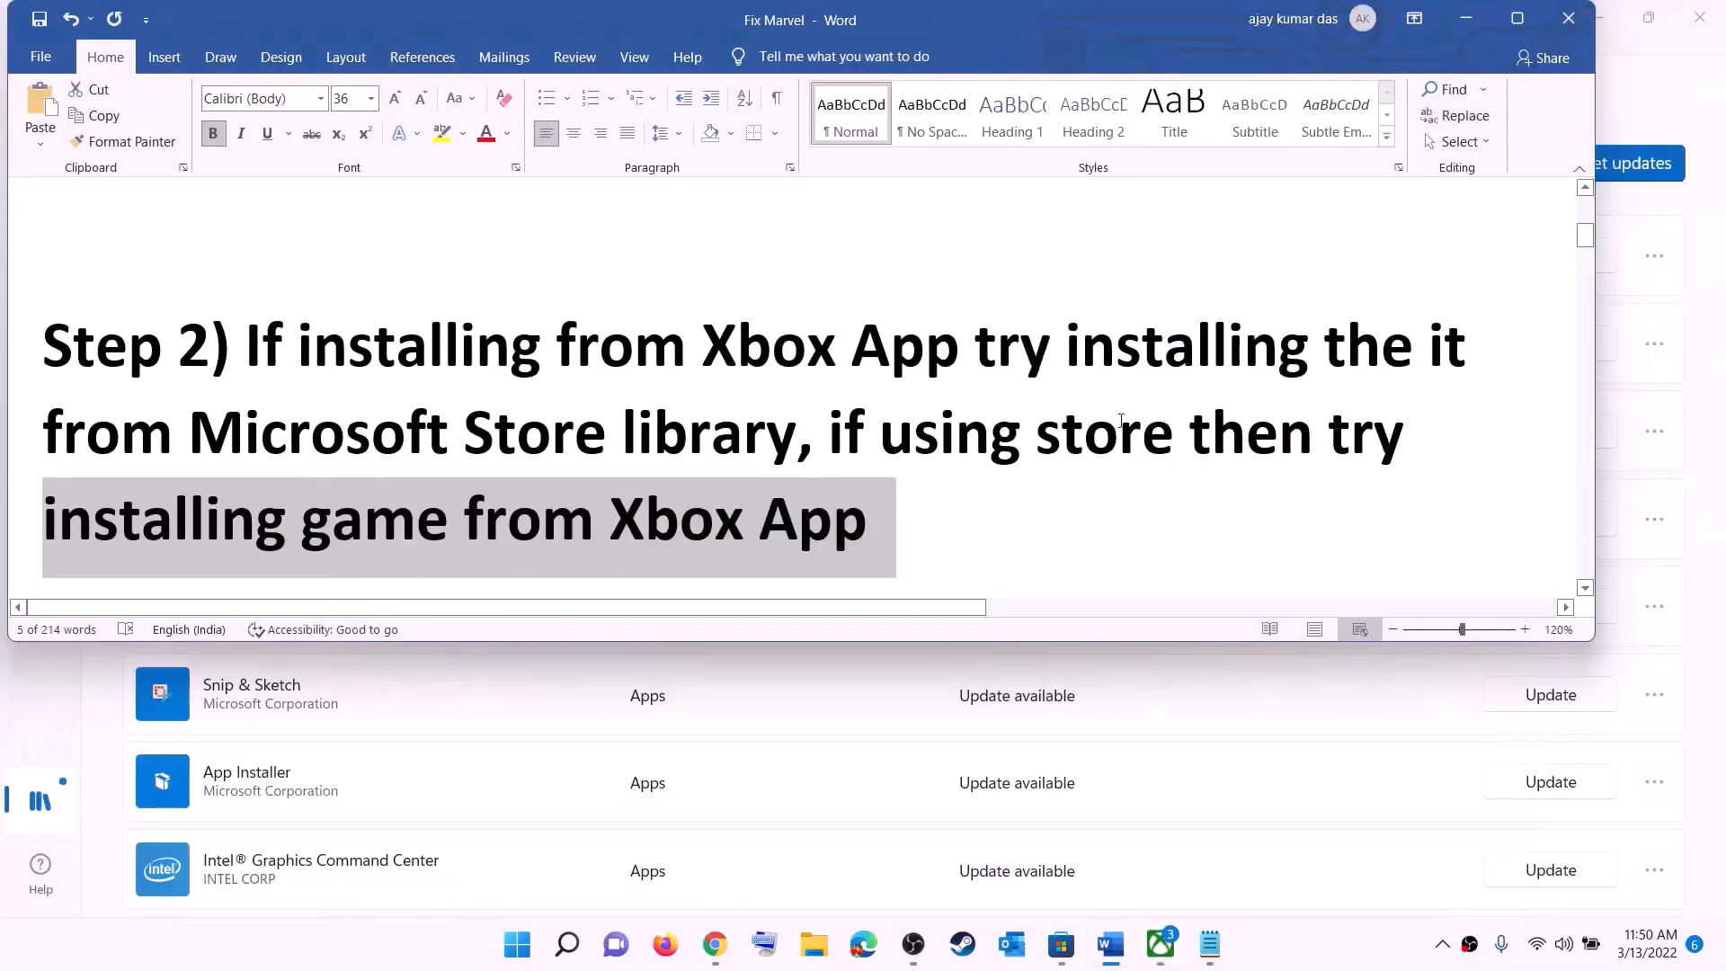
Copy the full Step 3 PowerShell command, from Get-AppxPackage -AllUsers through AppXManifest.xml and its closing brace, in the Word document.
{"action": "left_click", "coordinate": [914, 432]}
{"action": "scroll", "coordinate": [535, 465], "scroll_direction": "down", "scroll_amount": 5}
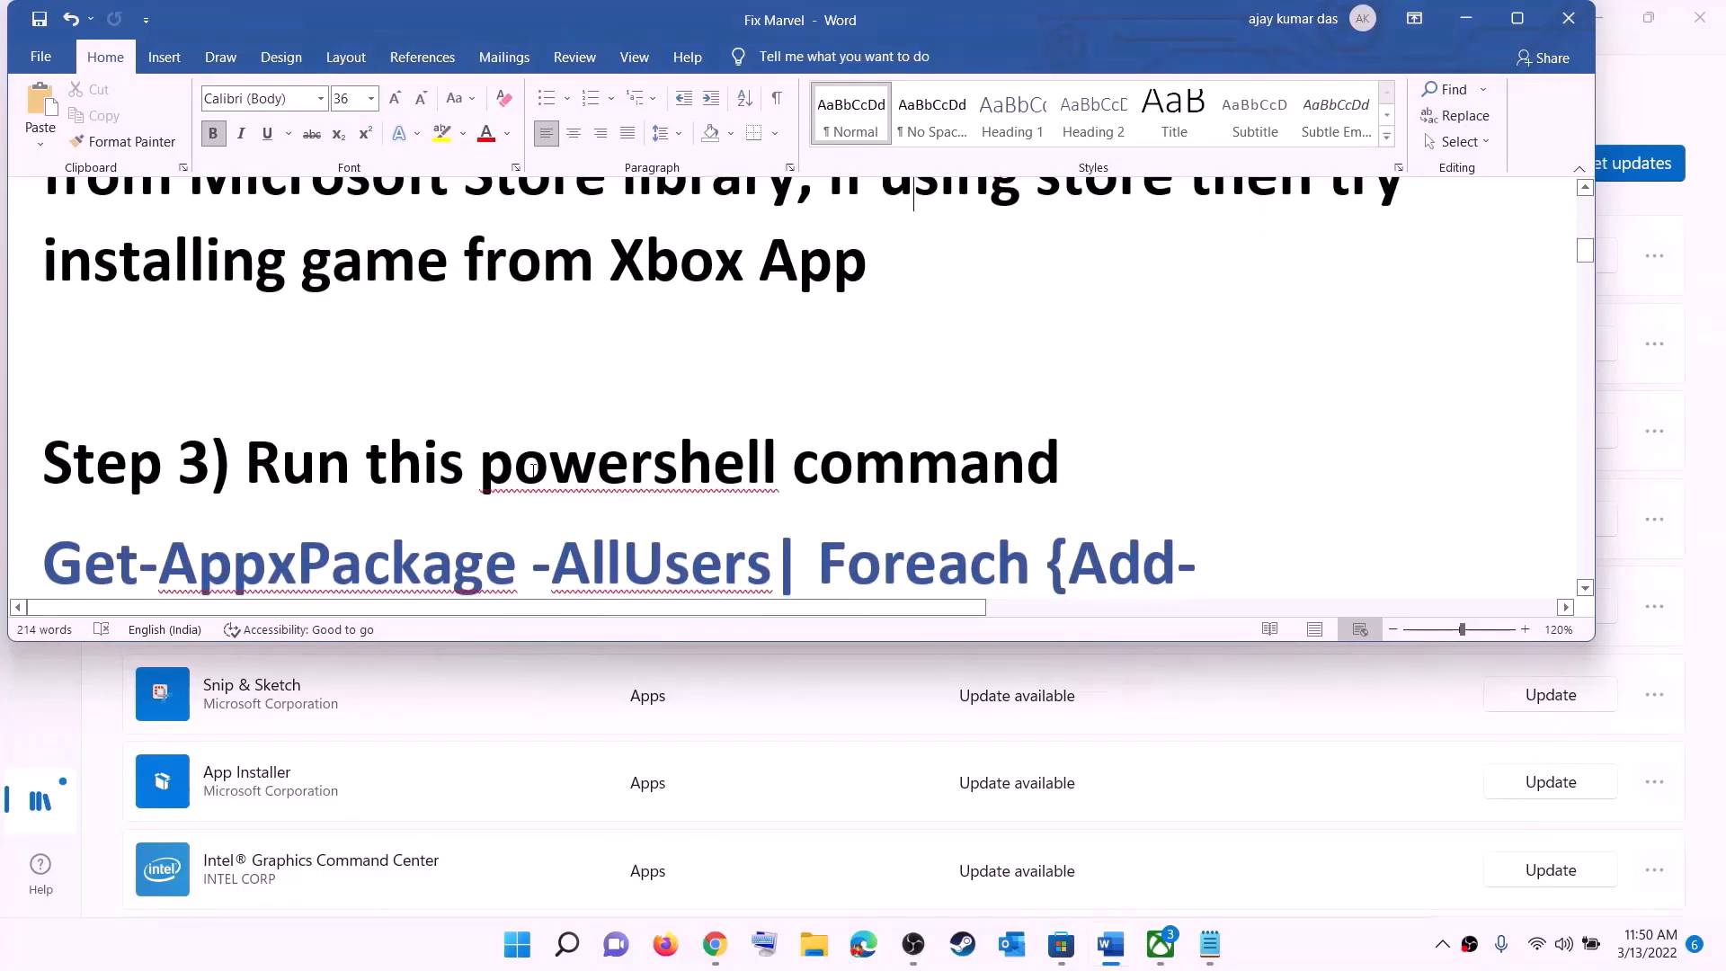
{"action": "scroll", "coordinate": [538, 464], "scroll_direction": "down", "scroll_amount": 3}
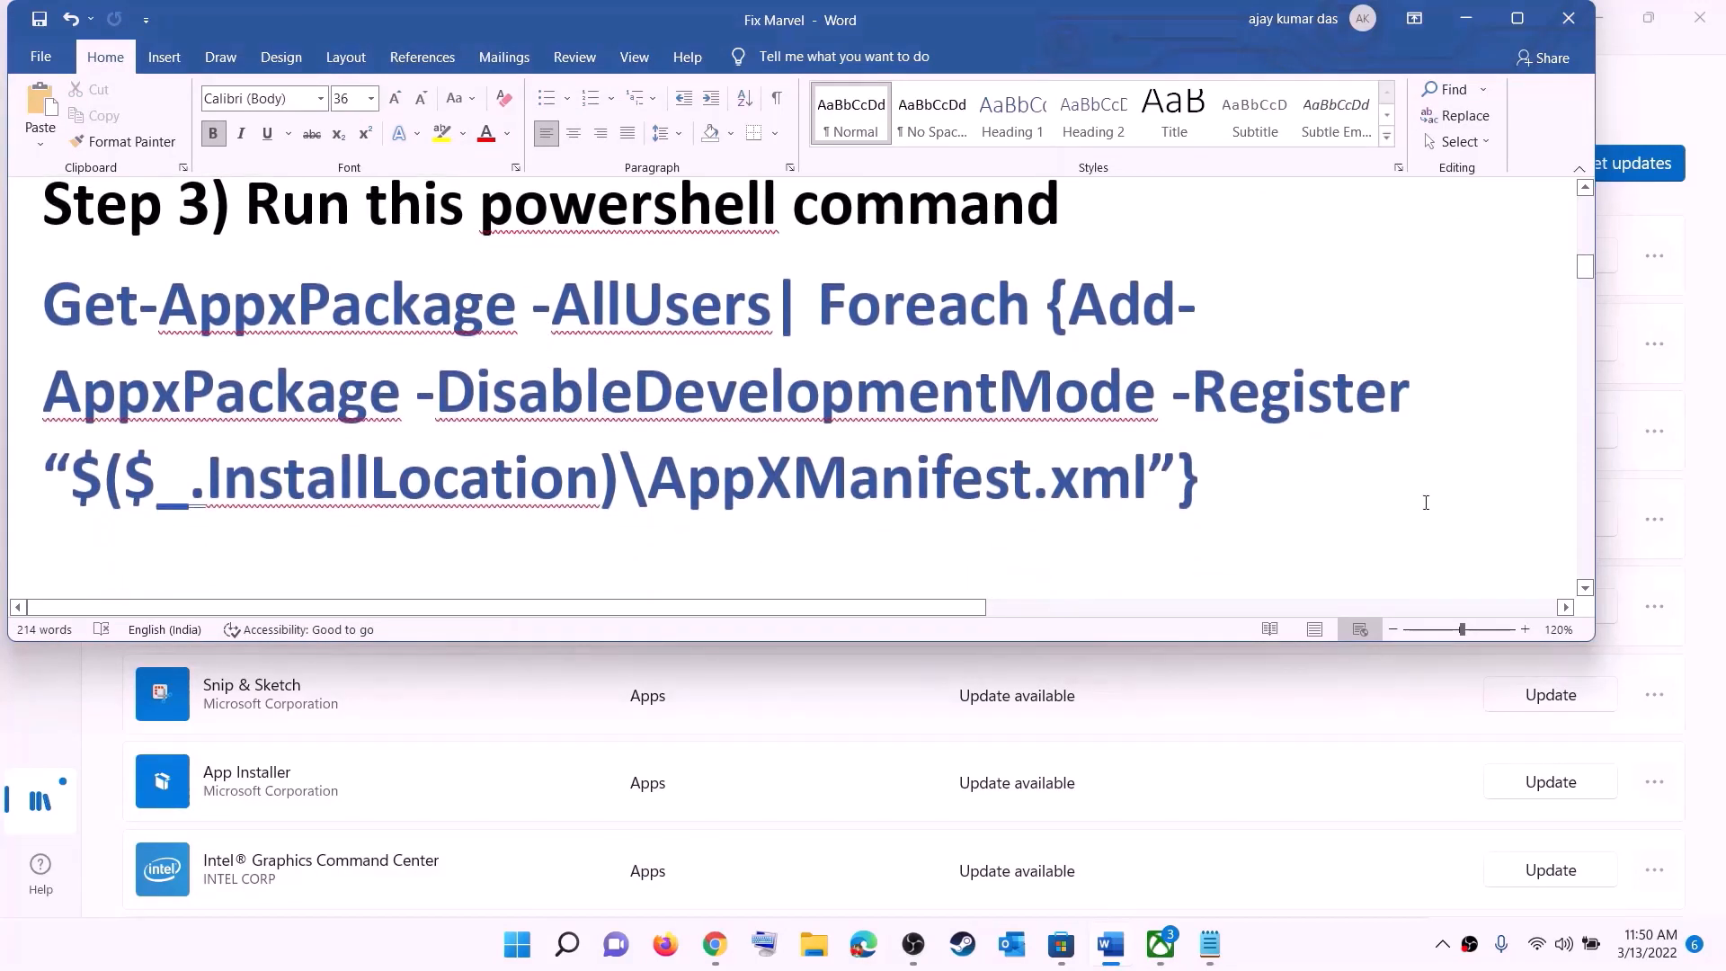
{"action": "left_click_drag", "start_coordinate": [1205, 479], "coordinate": [44, 305]}
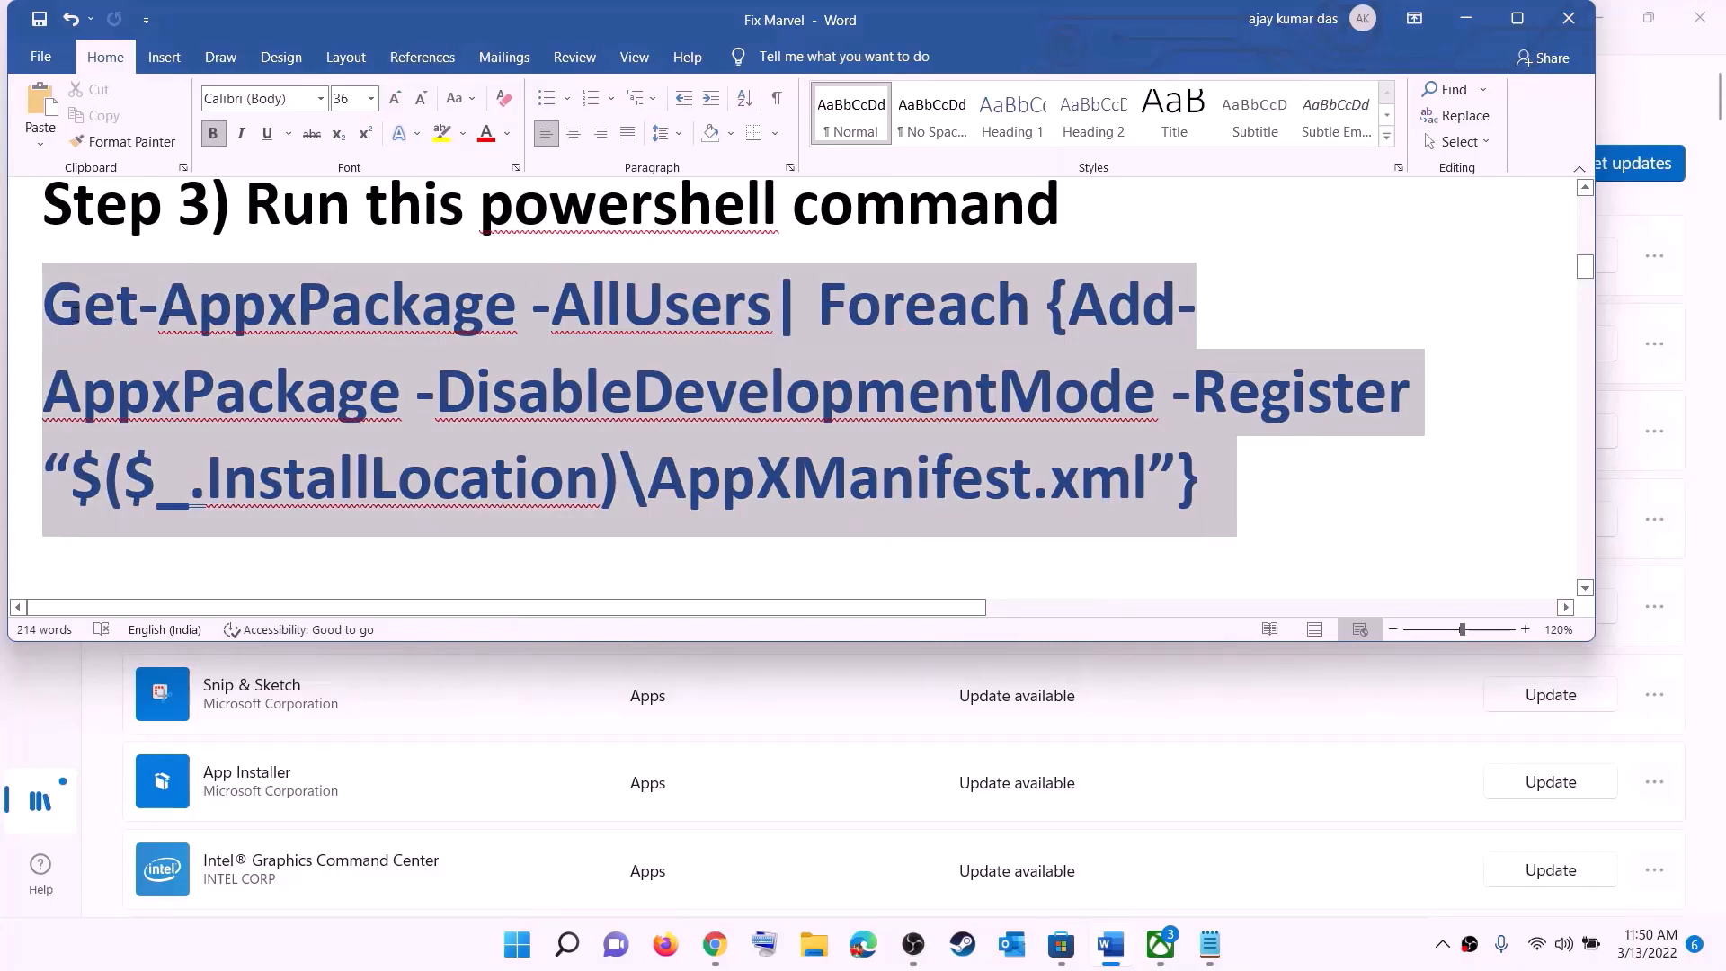
{"action": "right_click", "coordinate": [239, 353]}
{"action": "left_click", "coordinate": [289, 394]}
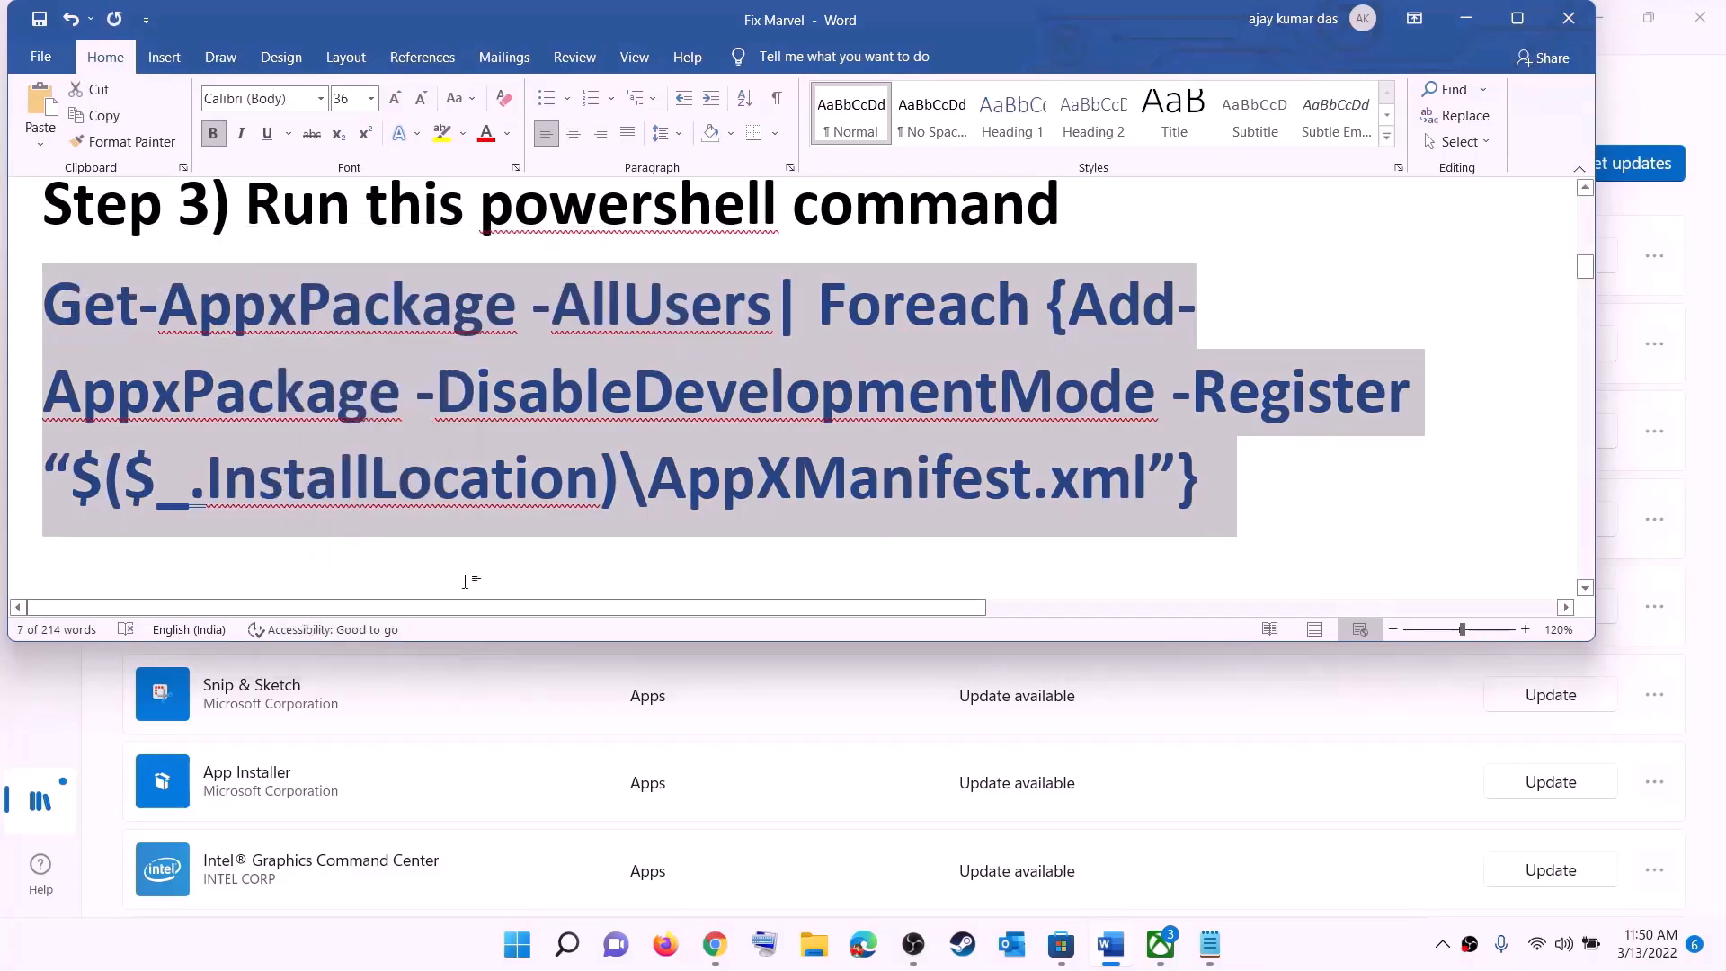
Find Windows PowerShell through Windows search and launch it as administrator, allowing it to make changes to the device.
{"action": "left_click", "coordinate": [519, 946]}
{"action": "type", "text": "powers"}
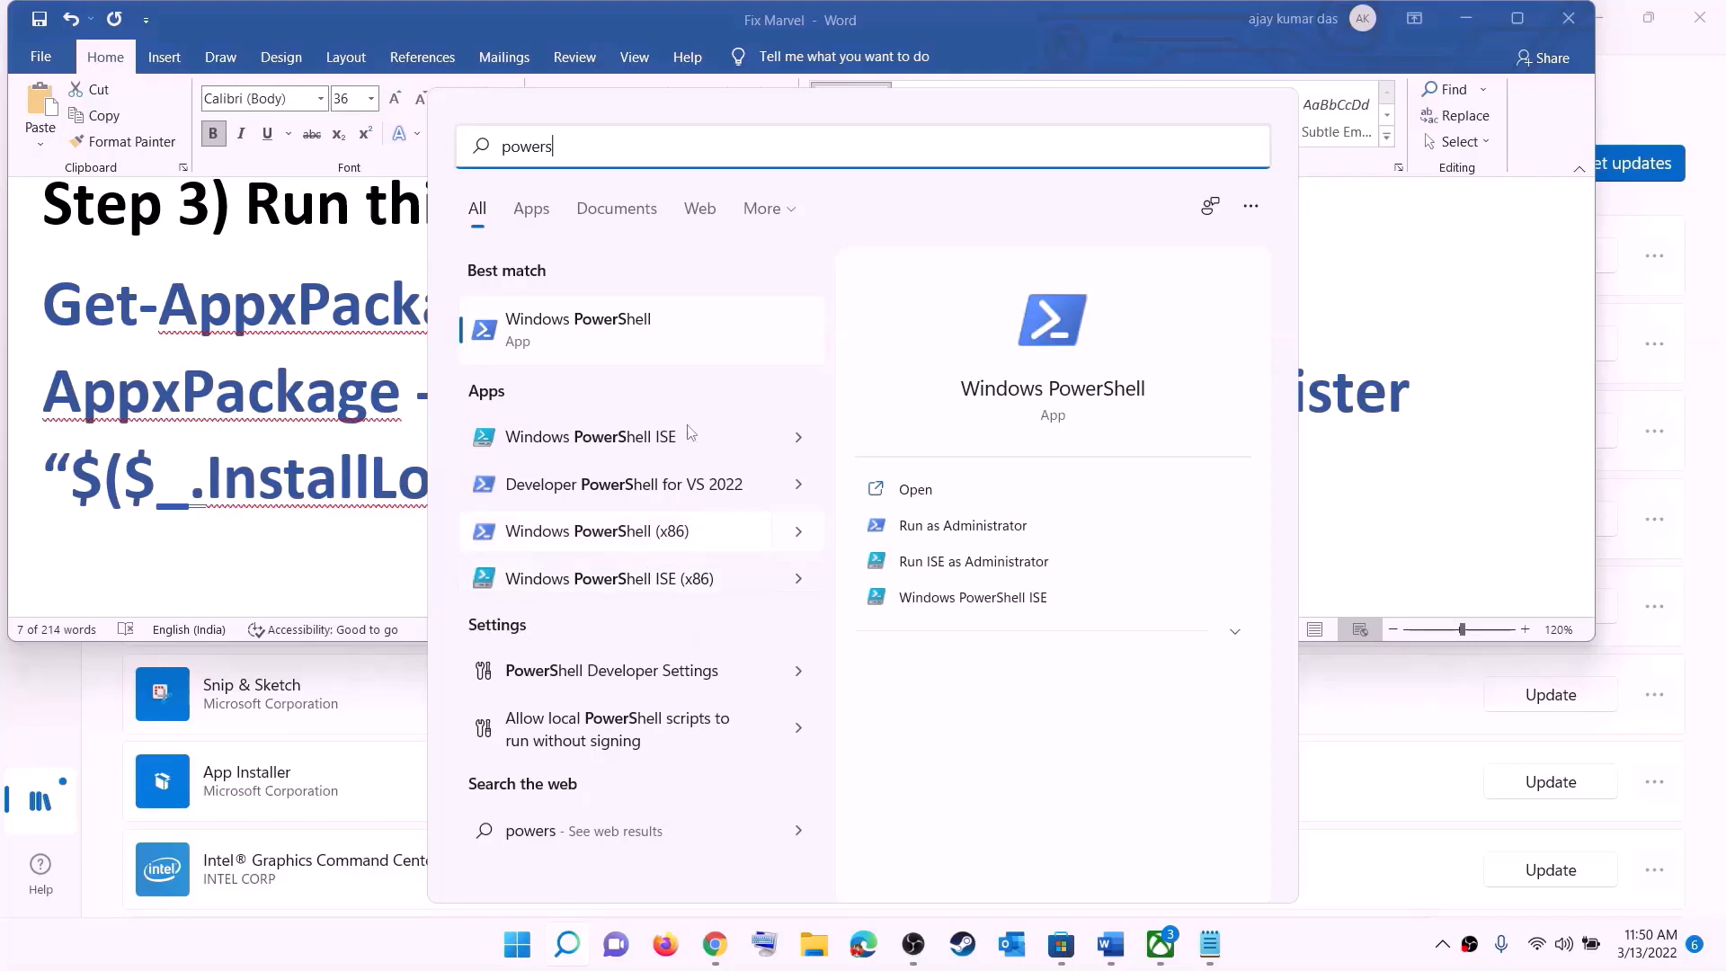
{"action": "right_click", "coordinate": [598, 335]}
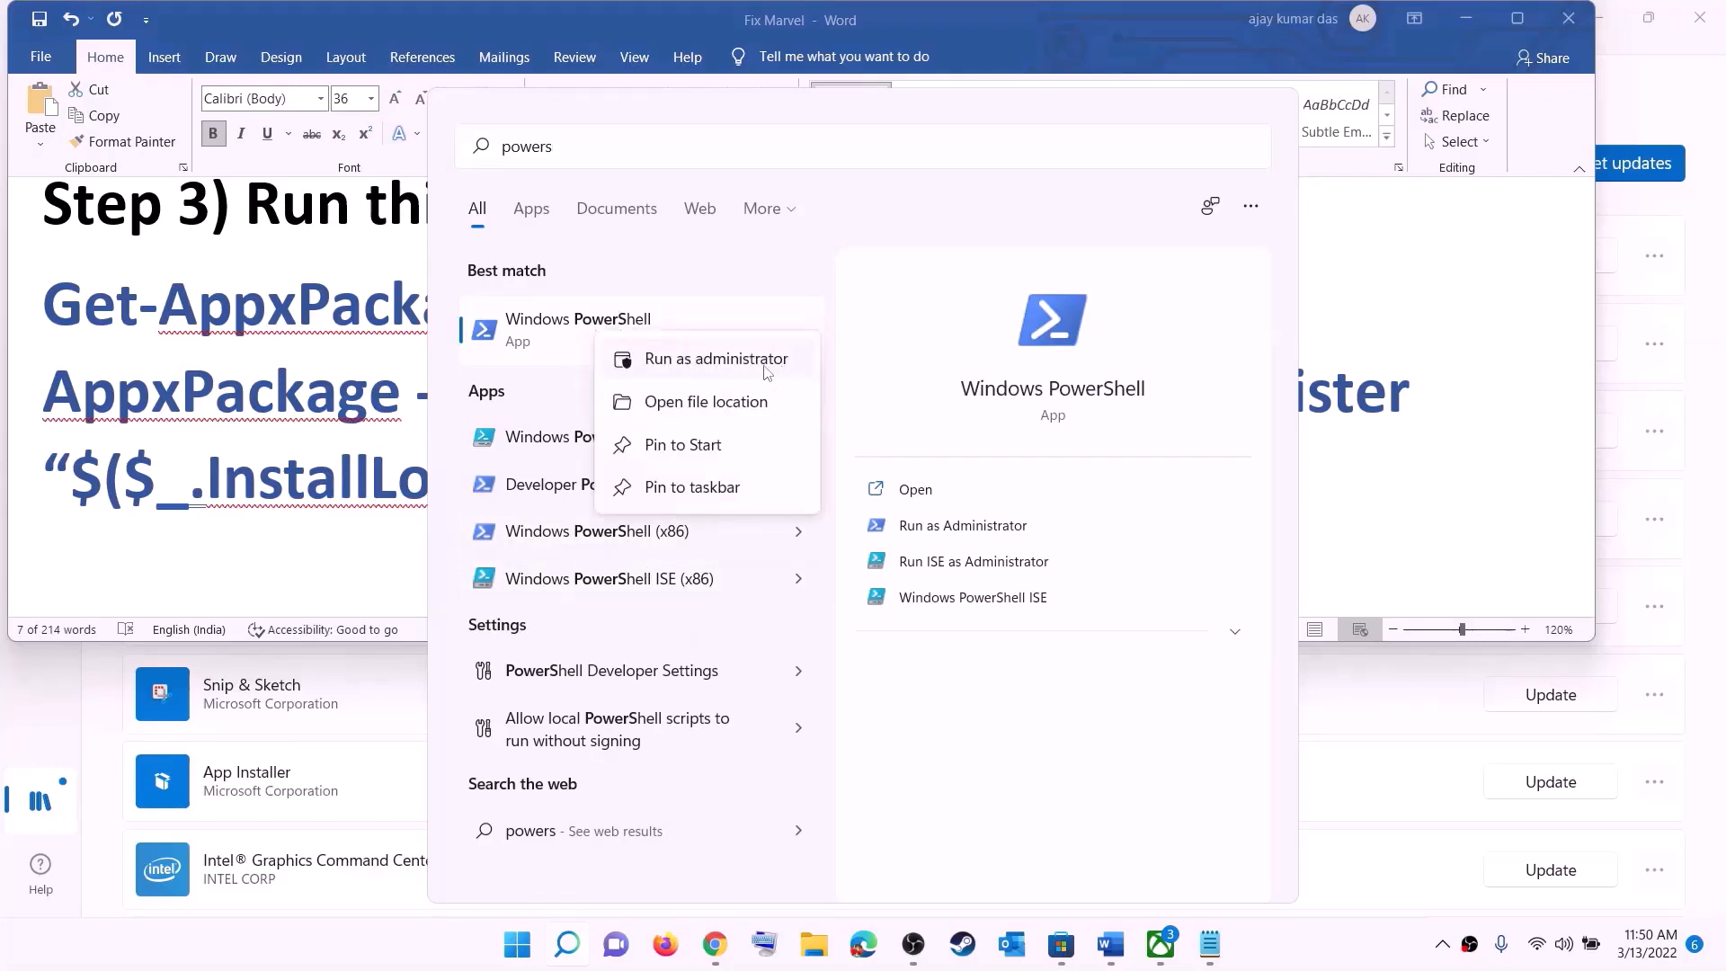
{"action": "left_click", "coordinate": [766, 369]}
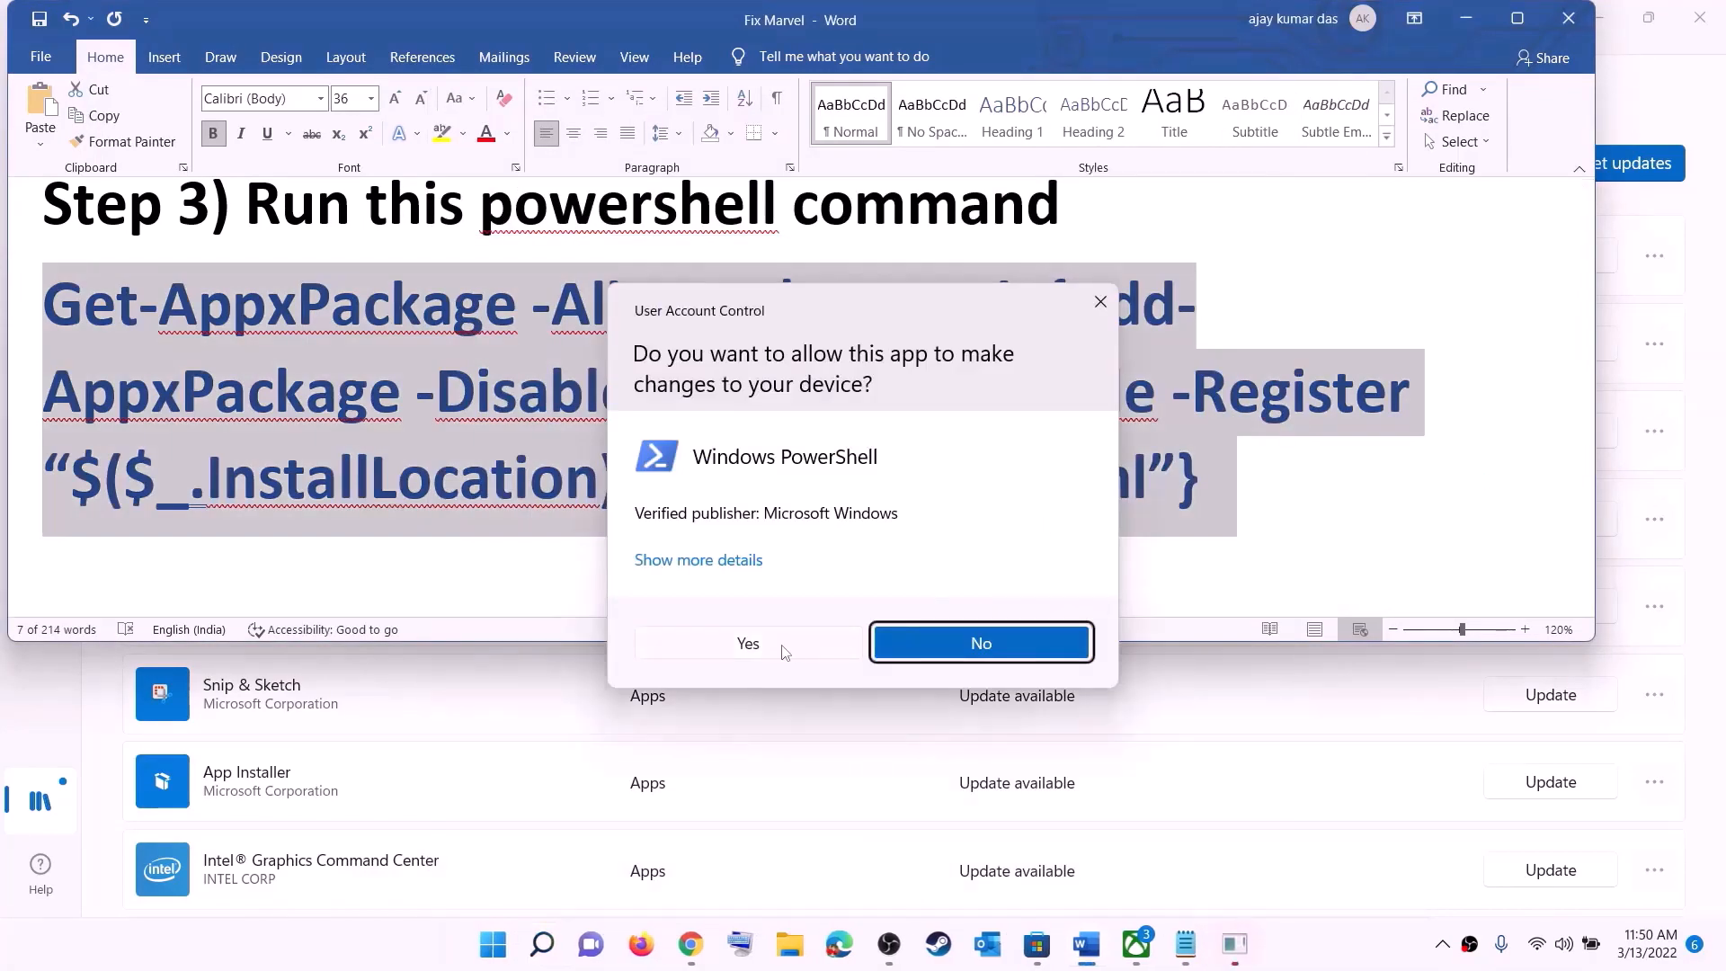
{"action": "left_click", "coordinate": [783, 647]}
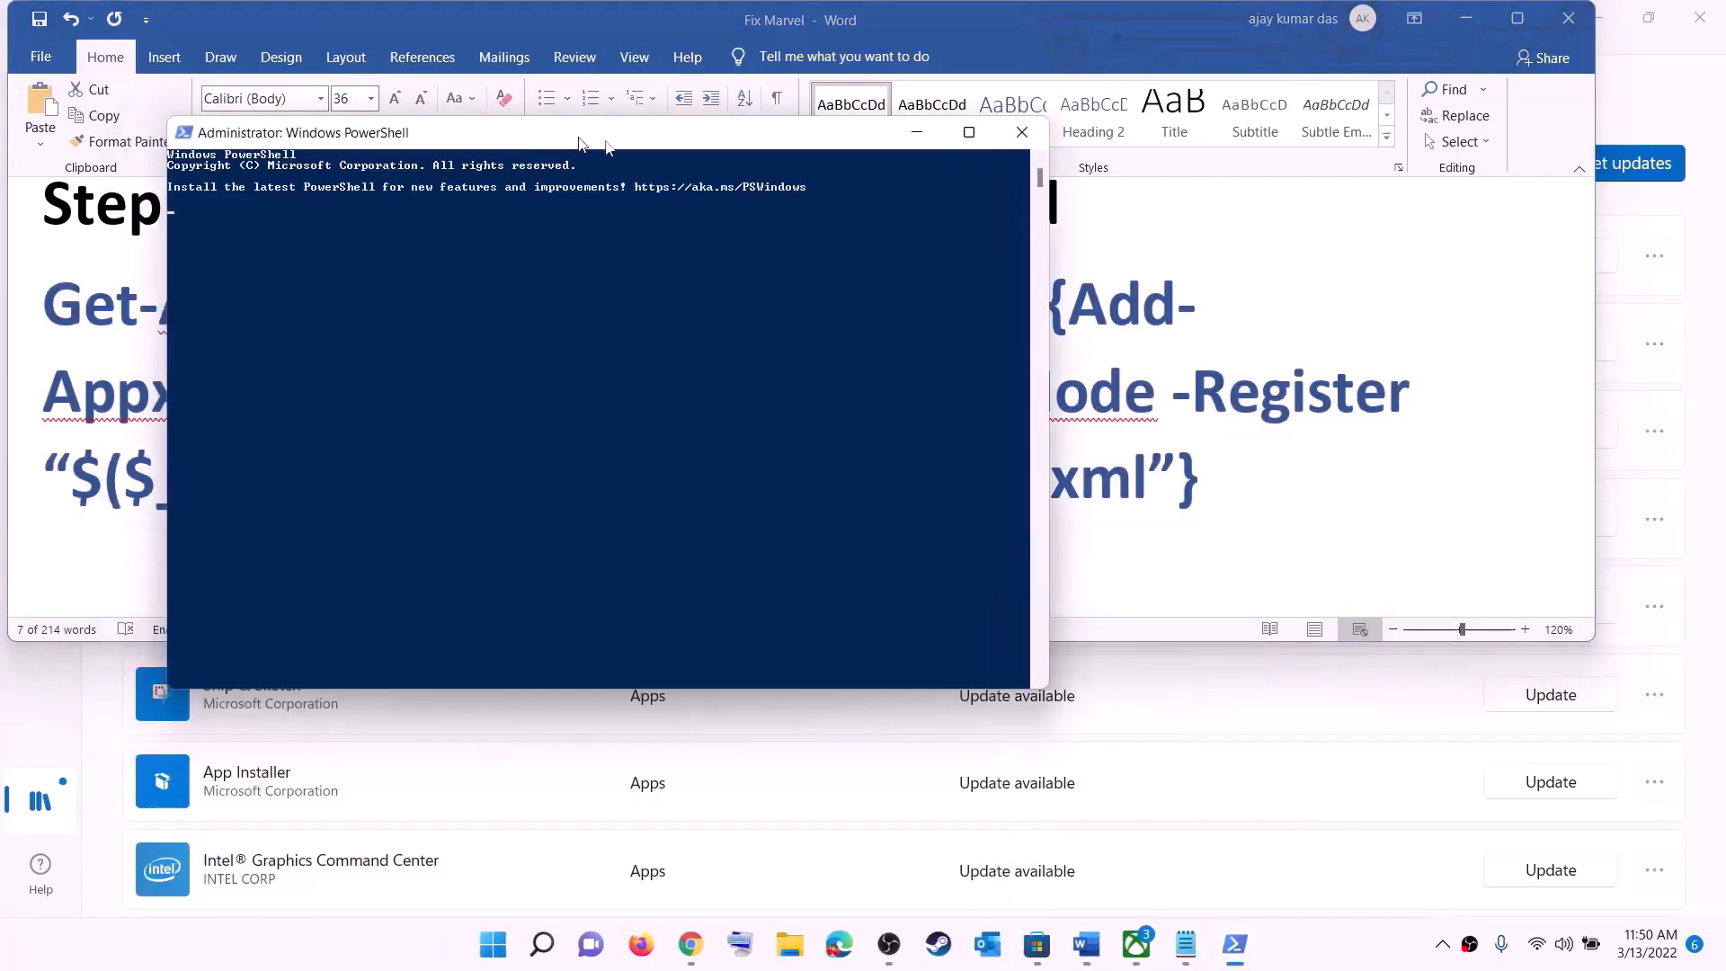
Paste and run the copied Get-AppxPackage -AllUsers command in the administrator PowerShell, and close the window once it has run.
{"action": "right_click", "coordinate": [718, 351]}
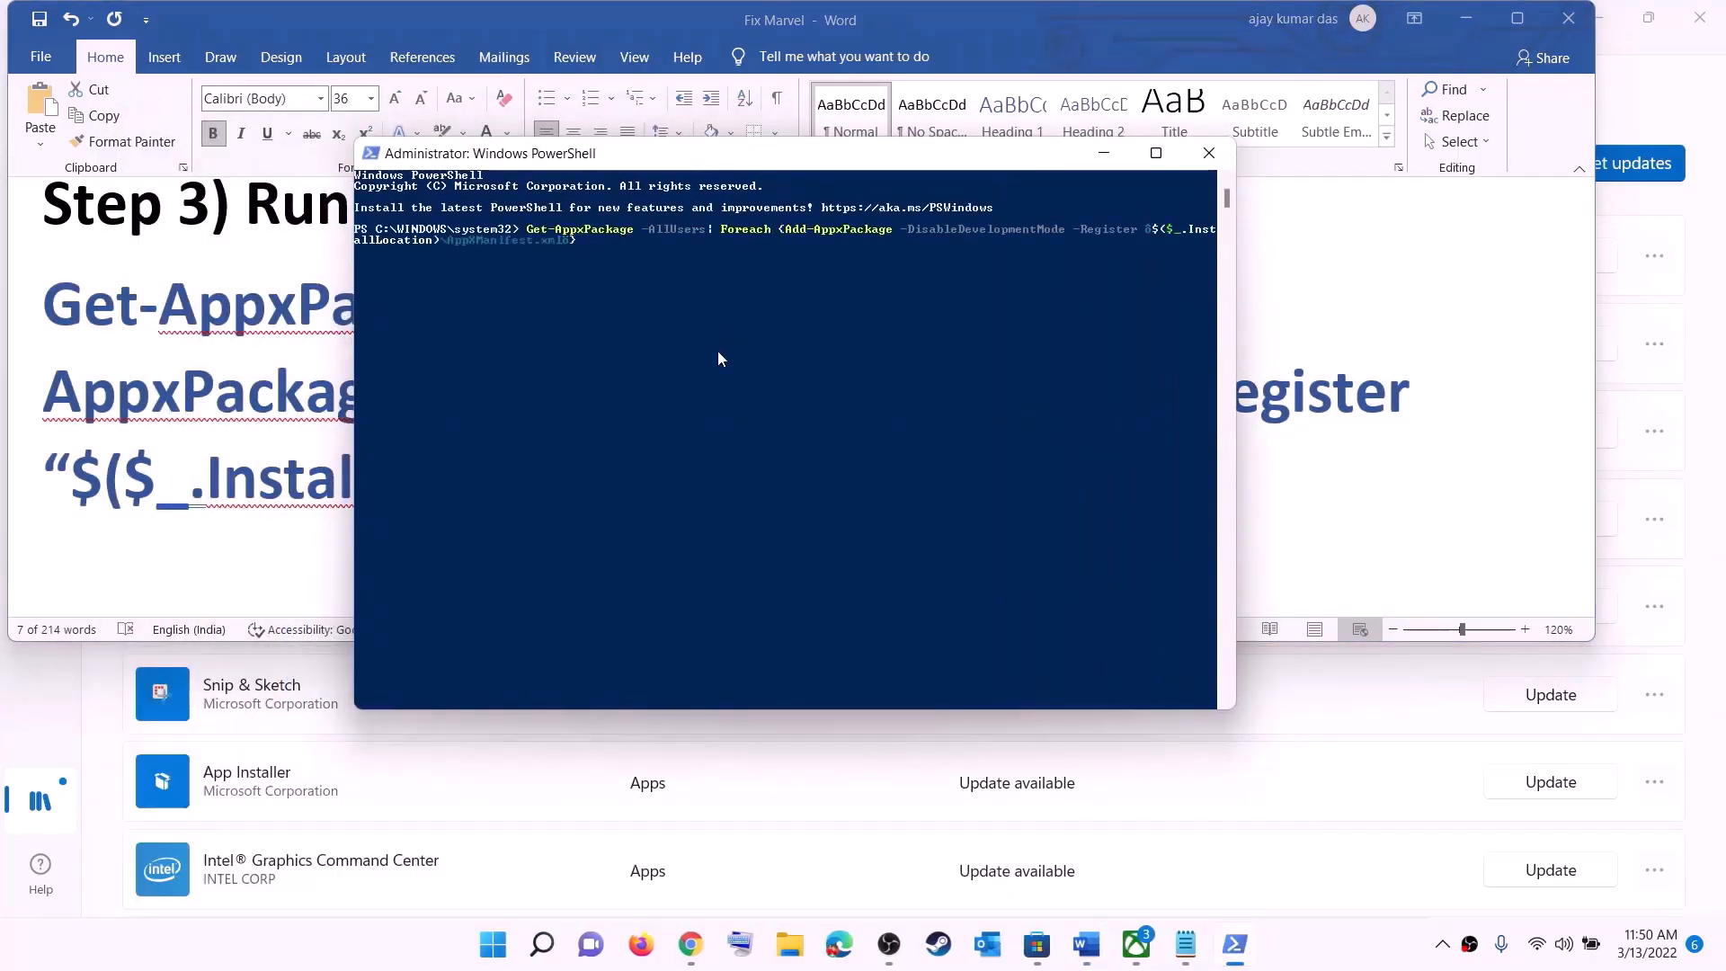
{"action": "key", "text": "Return"}
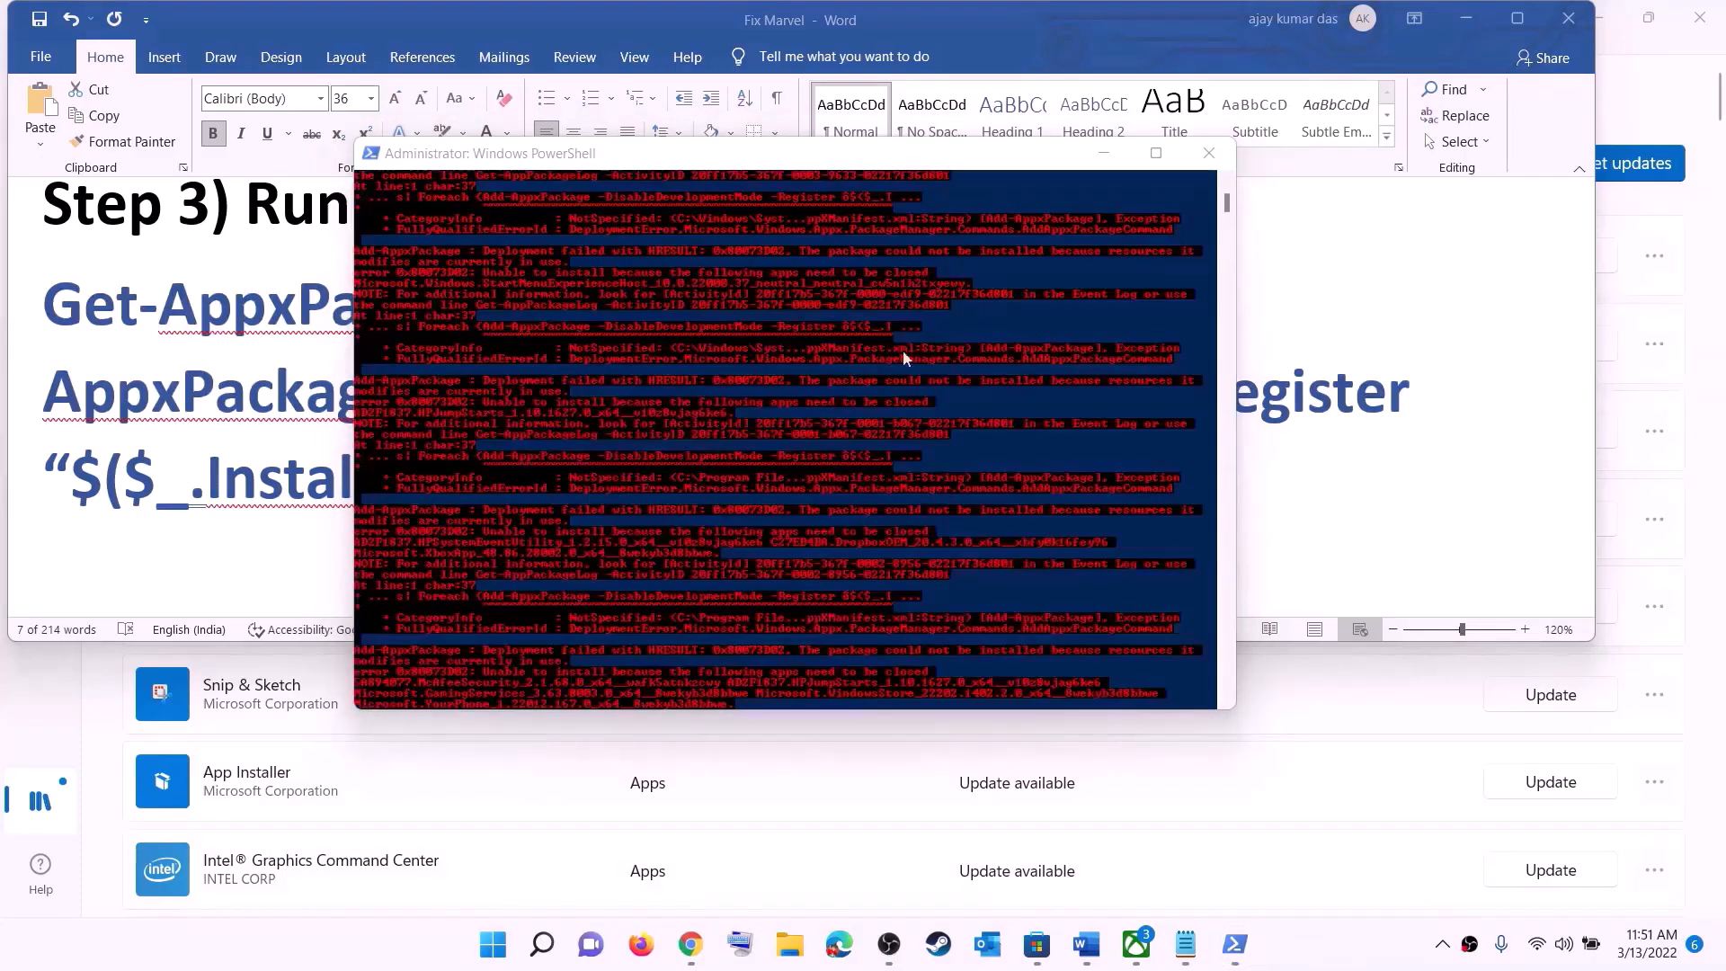
{"action": "left_click", "coordinate": [1209, 153]}
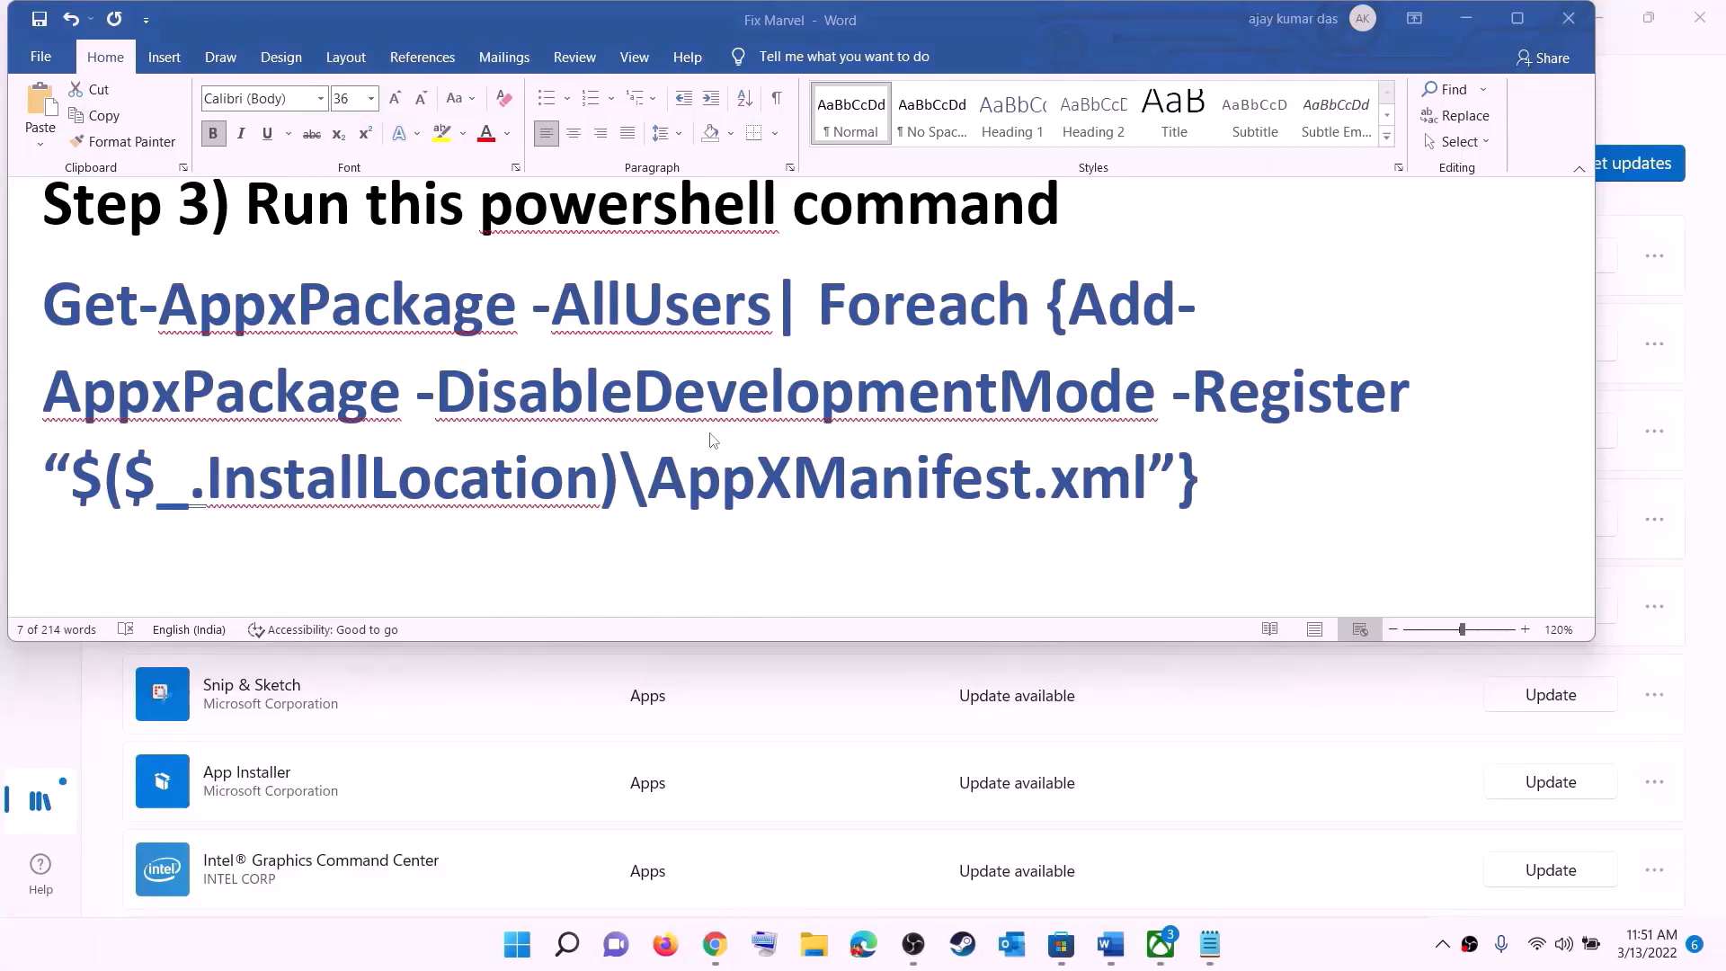
Set the font size of the Microsoft Store cache path under Step 4 in the Word document to 14.
{"action": "scroll", "coordinate": [713, 440], "scroll_direction": "down", "scroll_amount": 5}
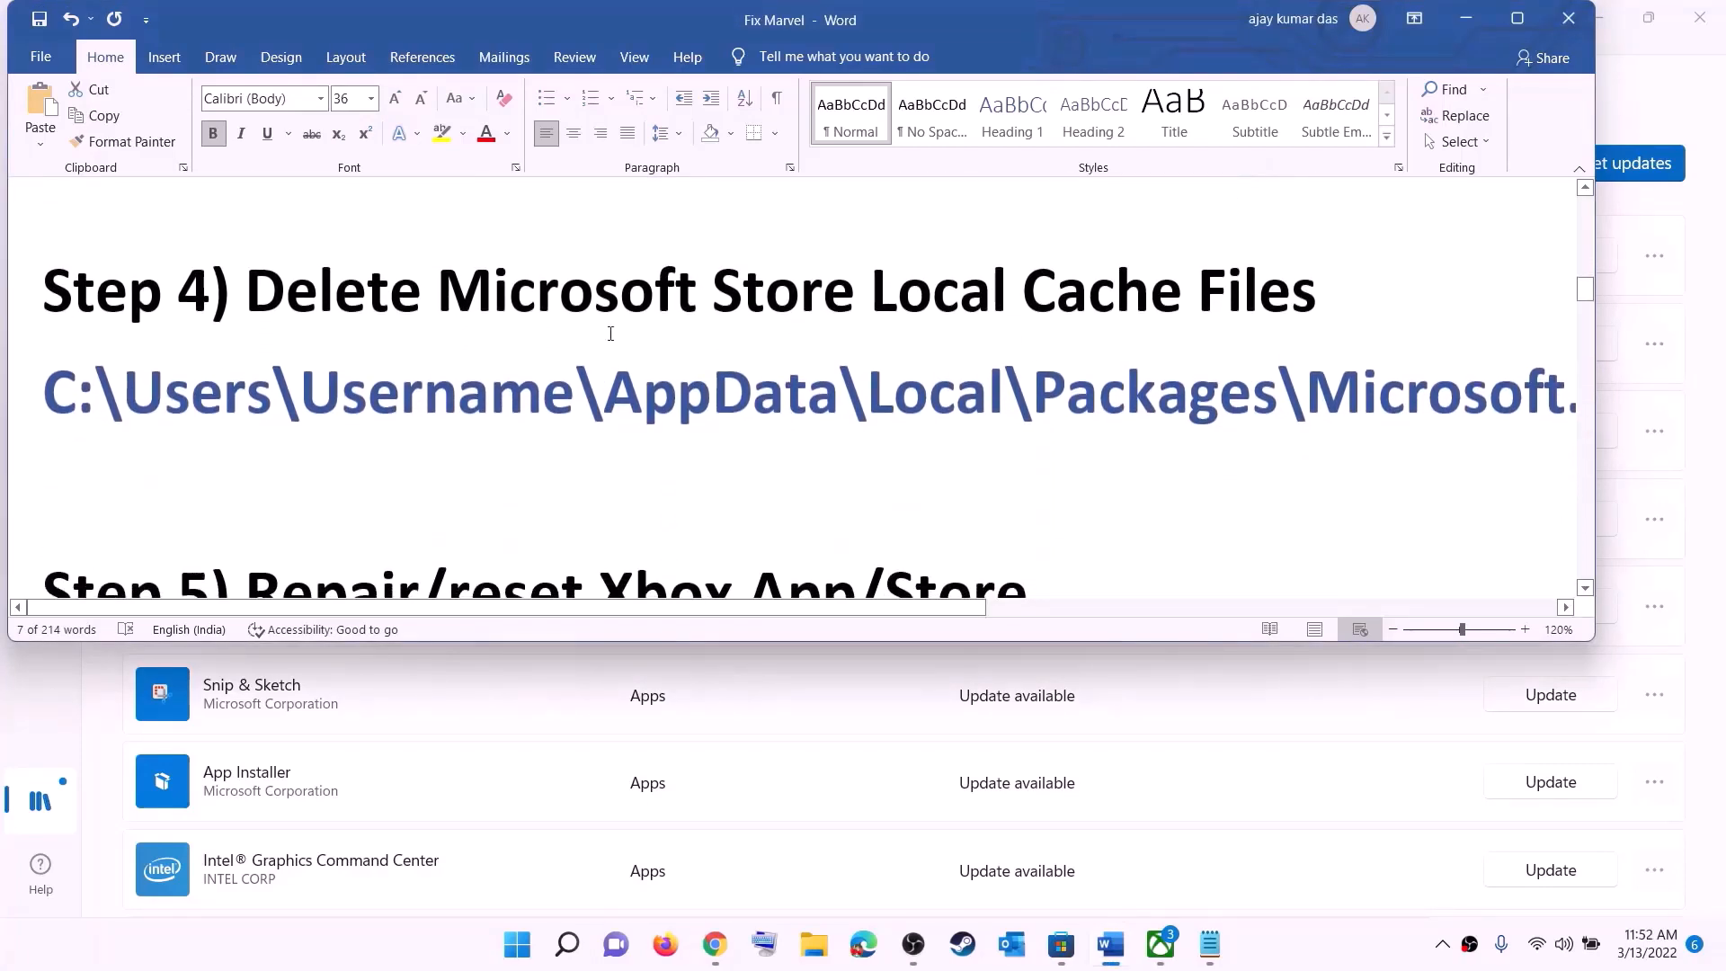
{"action": "scroll", "coordinate": [803, 393], "scroll_direction": "up", "scroll_amount": 1}
{"action": "triple_click", "coordinate": [879, 454]}
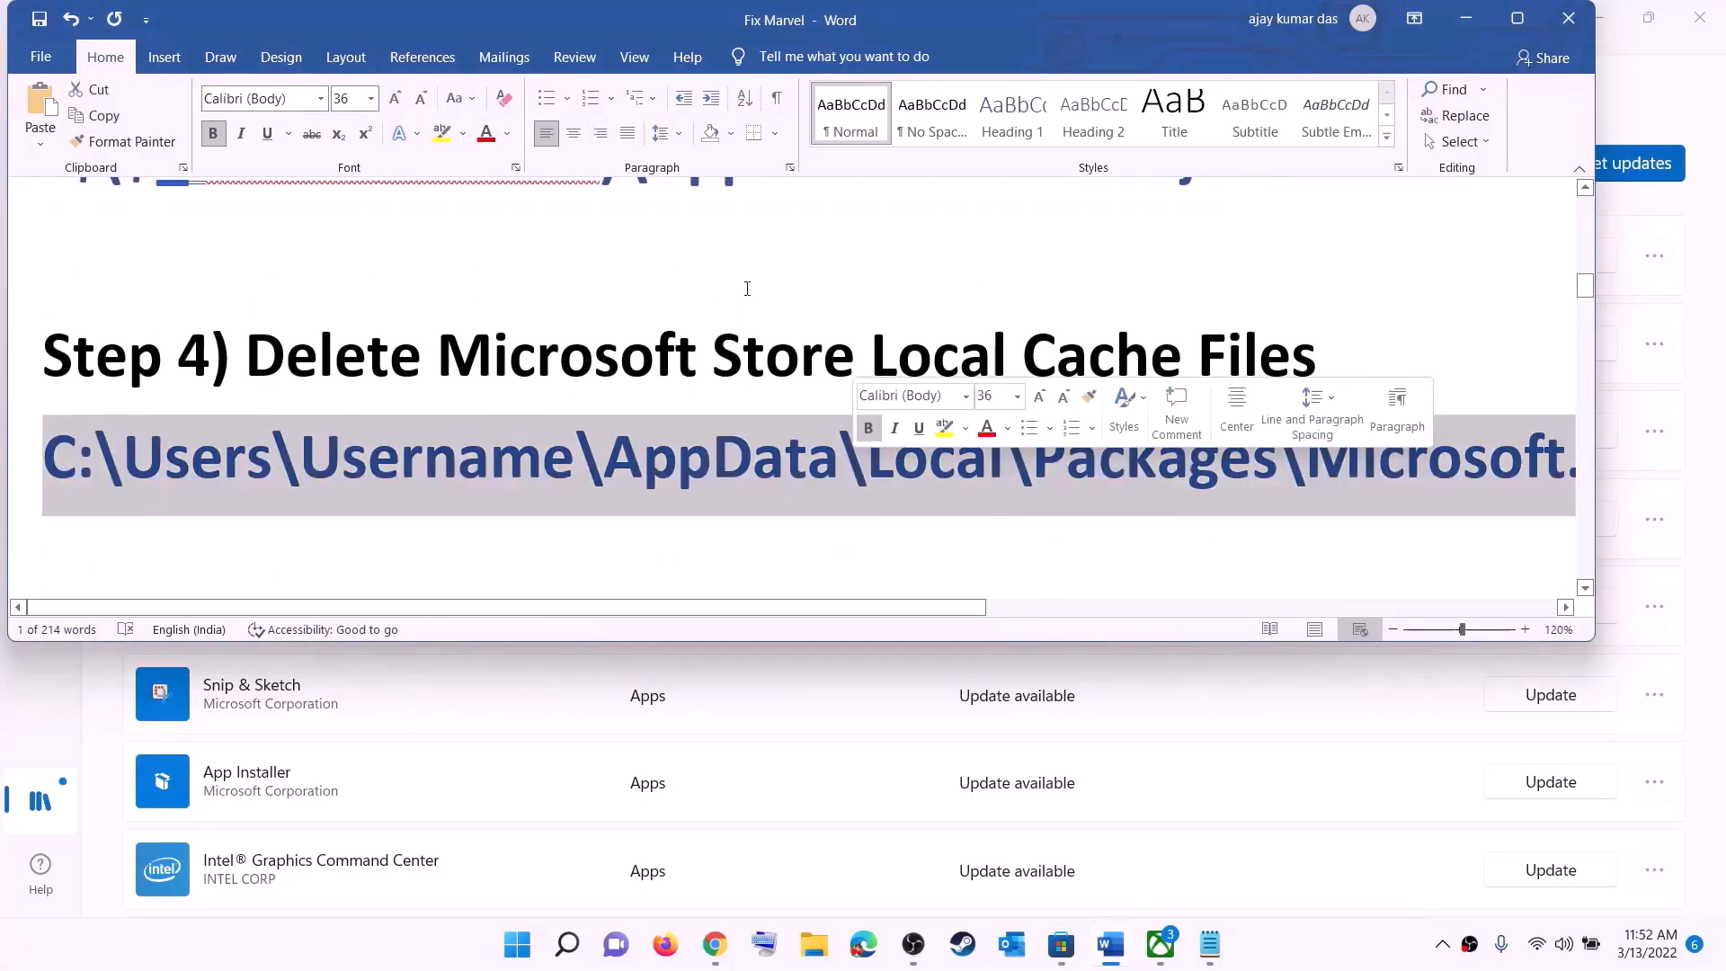
{"action": "left_click", "coordinate": [370, 98]}
{"action": "left_click", "coordinate": [354, 234]}
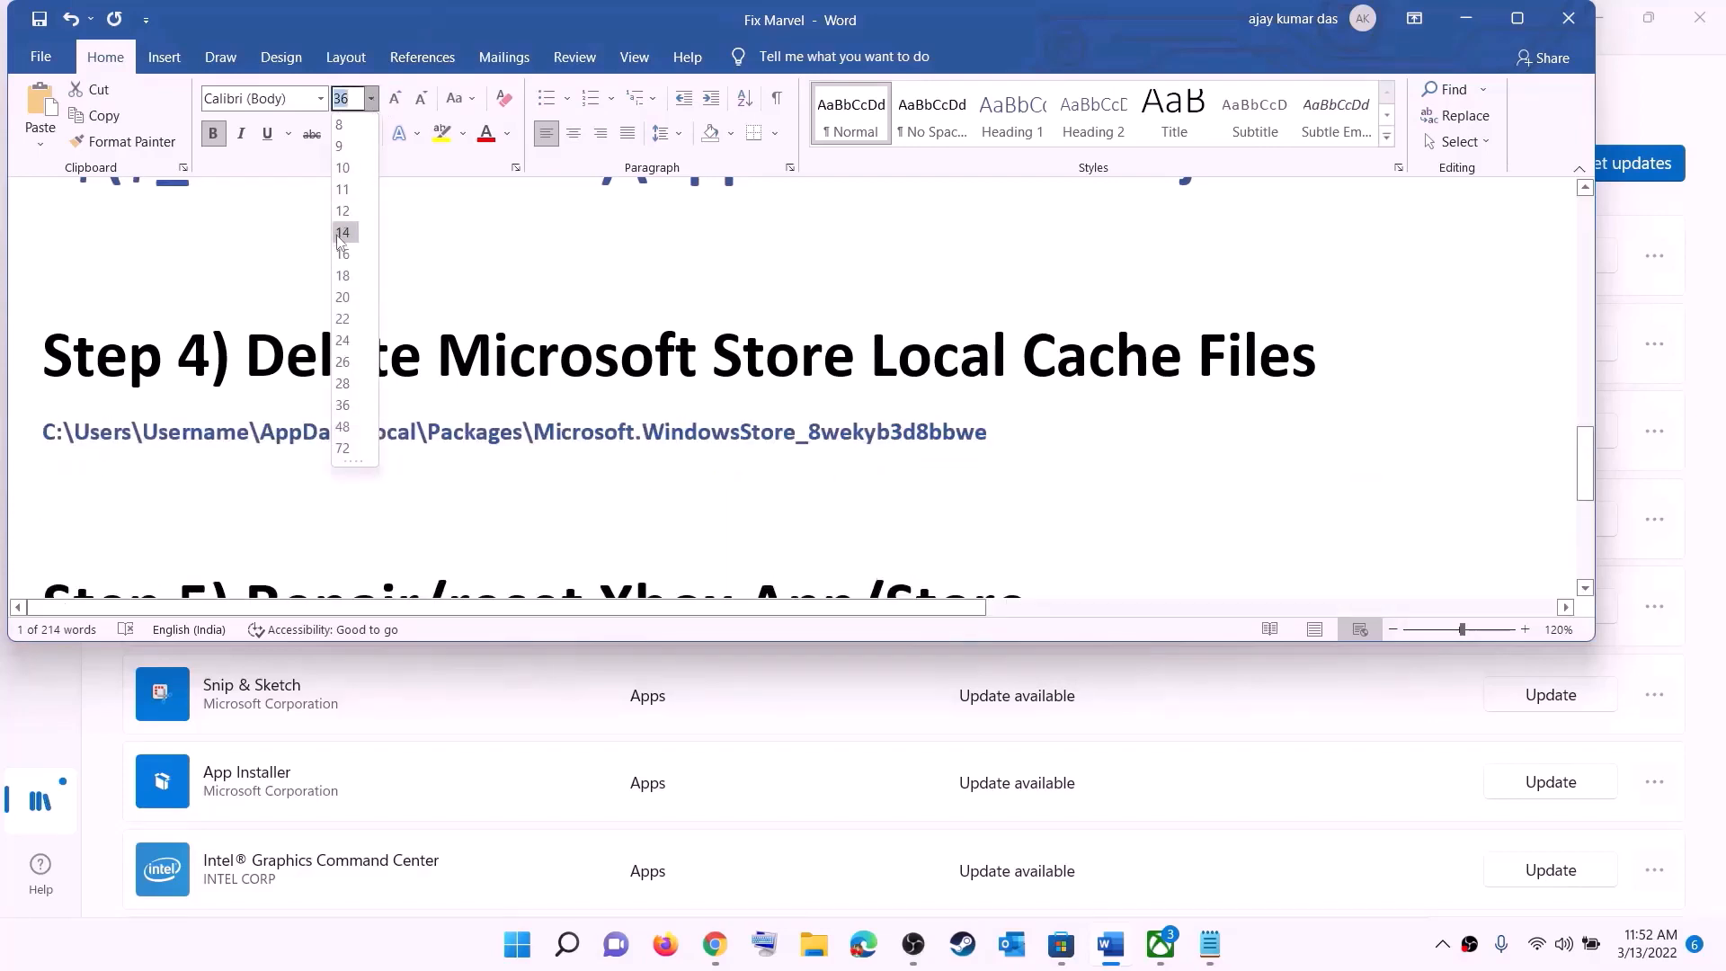
{"action": "left_click", "coordinate": [853, 435]}
Switch to File Explorer and open the current user's profile folder under Users on the Windows (C:) drive.
{"action": "key", "text": "super+e"}
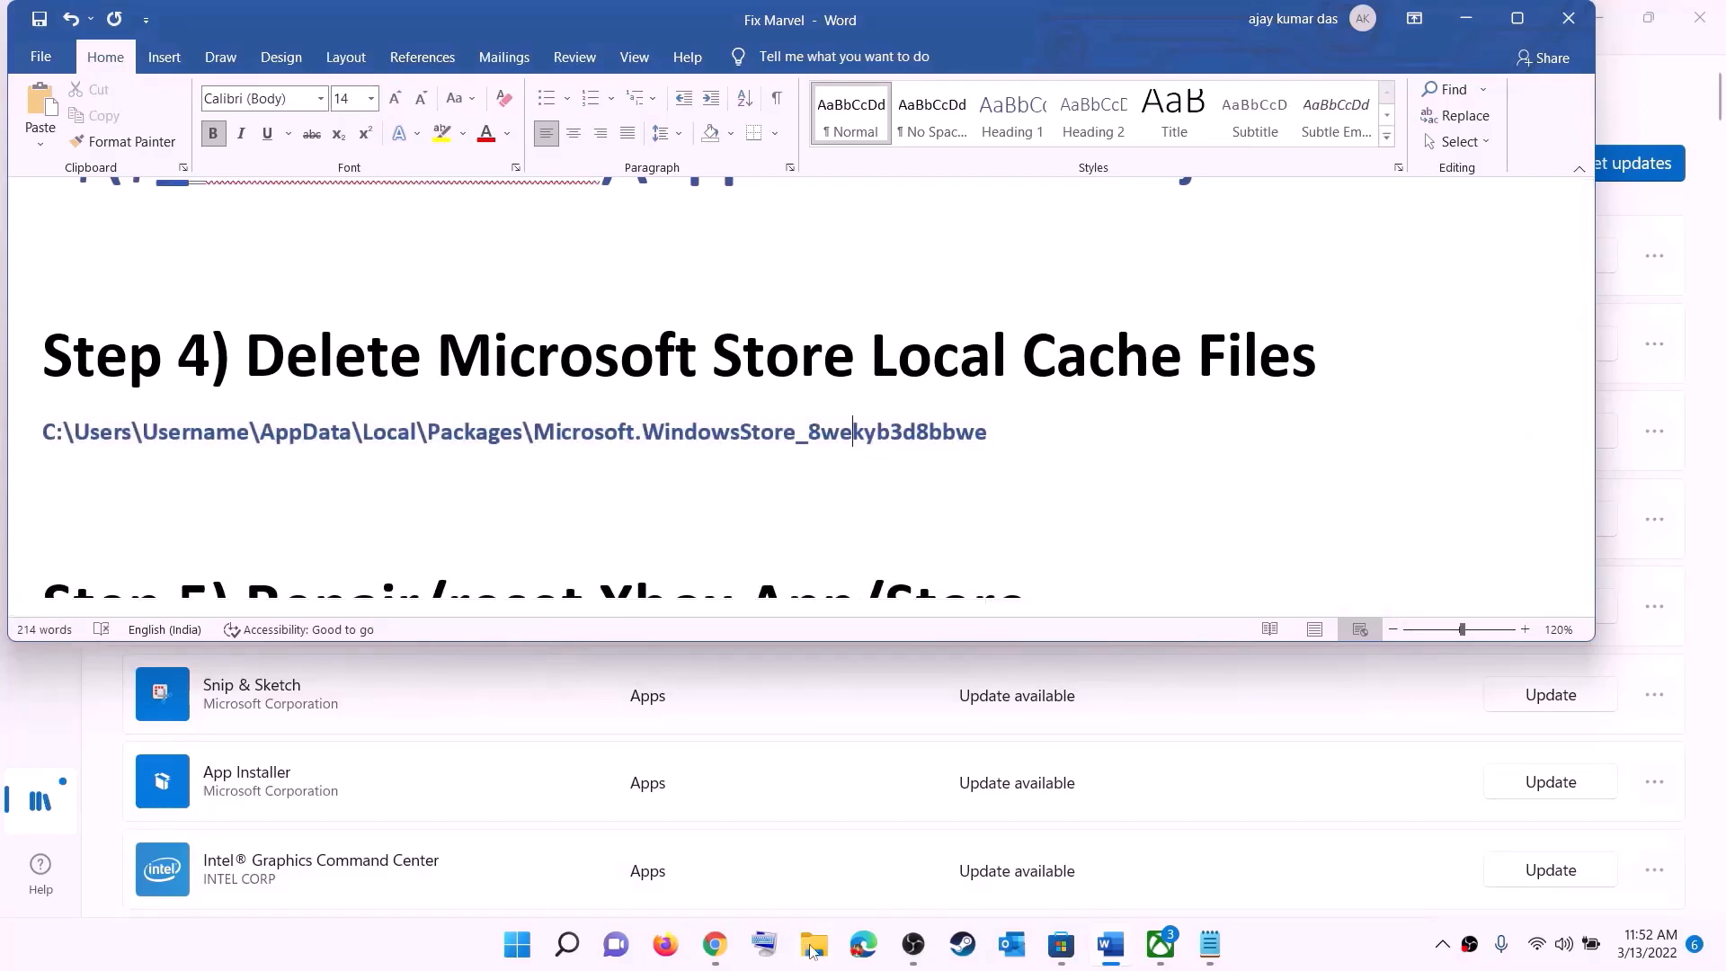
{"action": "left_click", "coordinate": [81, 443]}
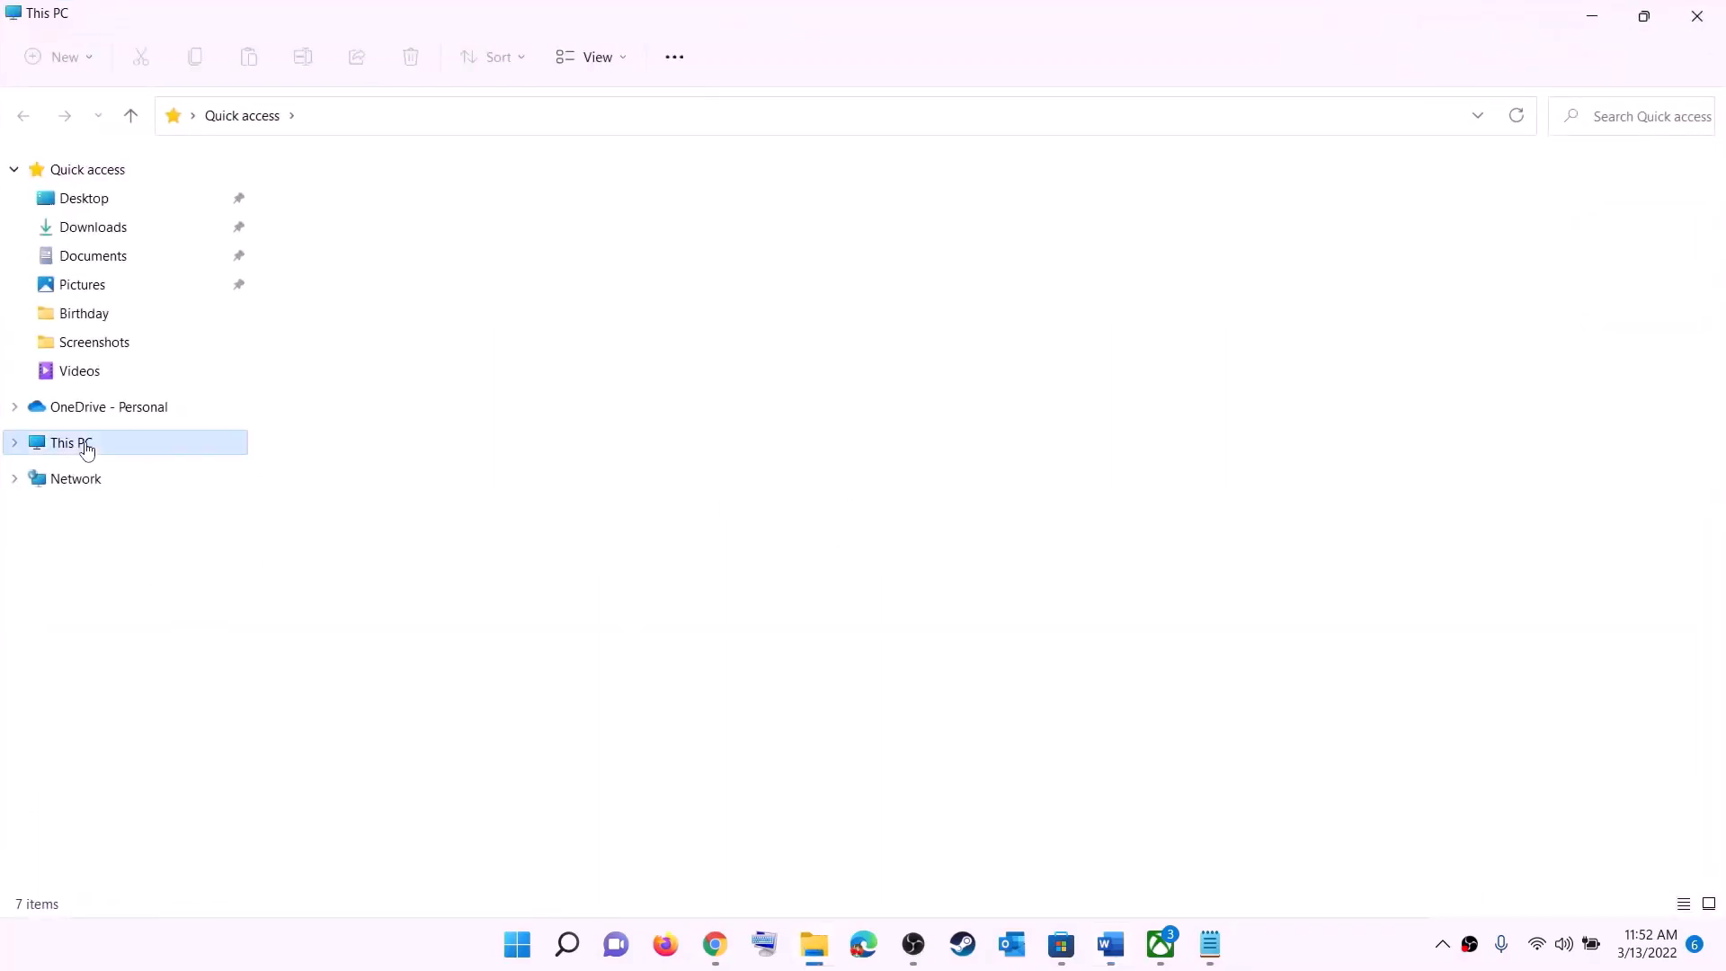
{"action": "double_click", "coordinate": [393, 375]}
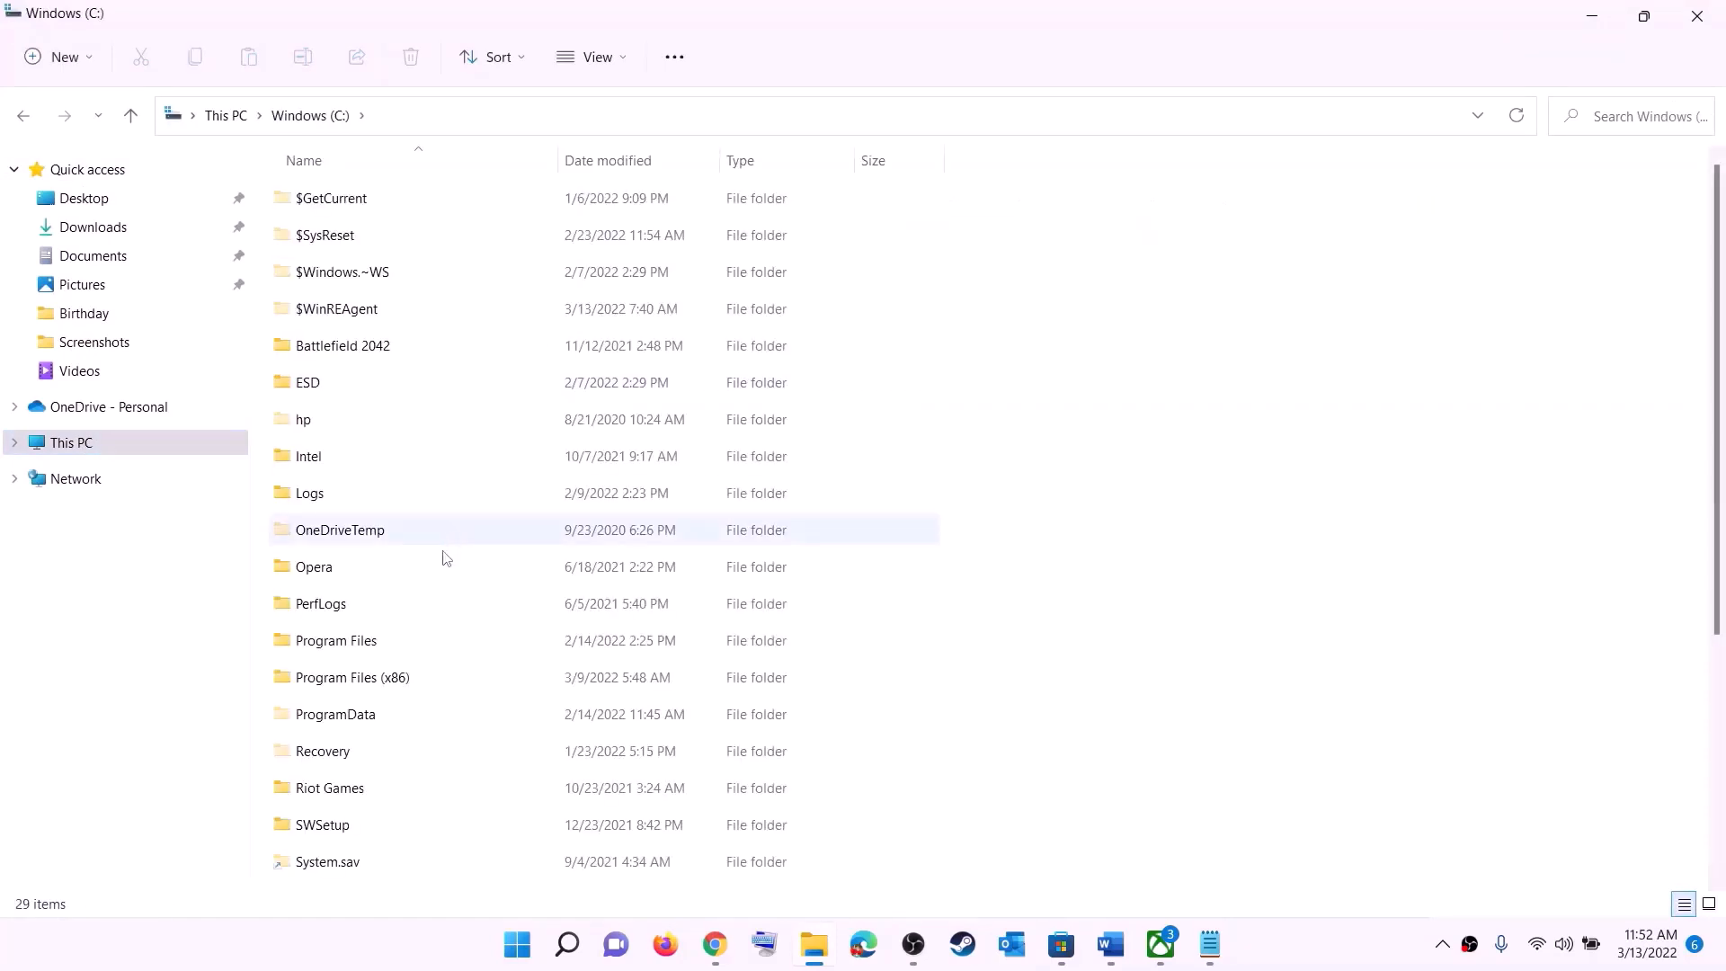
{"action": "scroll", "coordinate": [443, 561], "scroll_direction": "down", "scroll_amount": 3}
{"action": "left_click", "coordinate": [310, 620]}
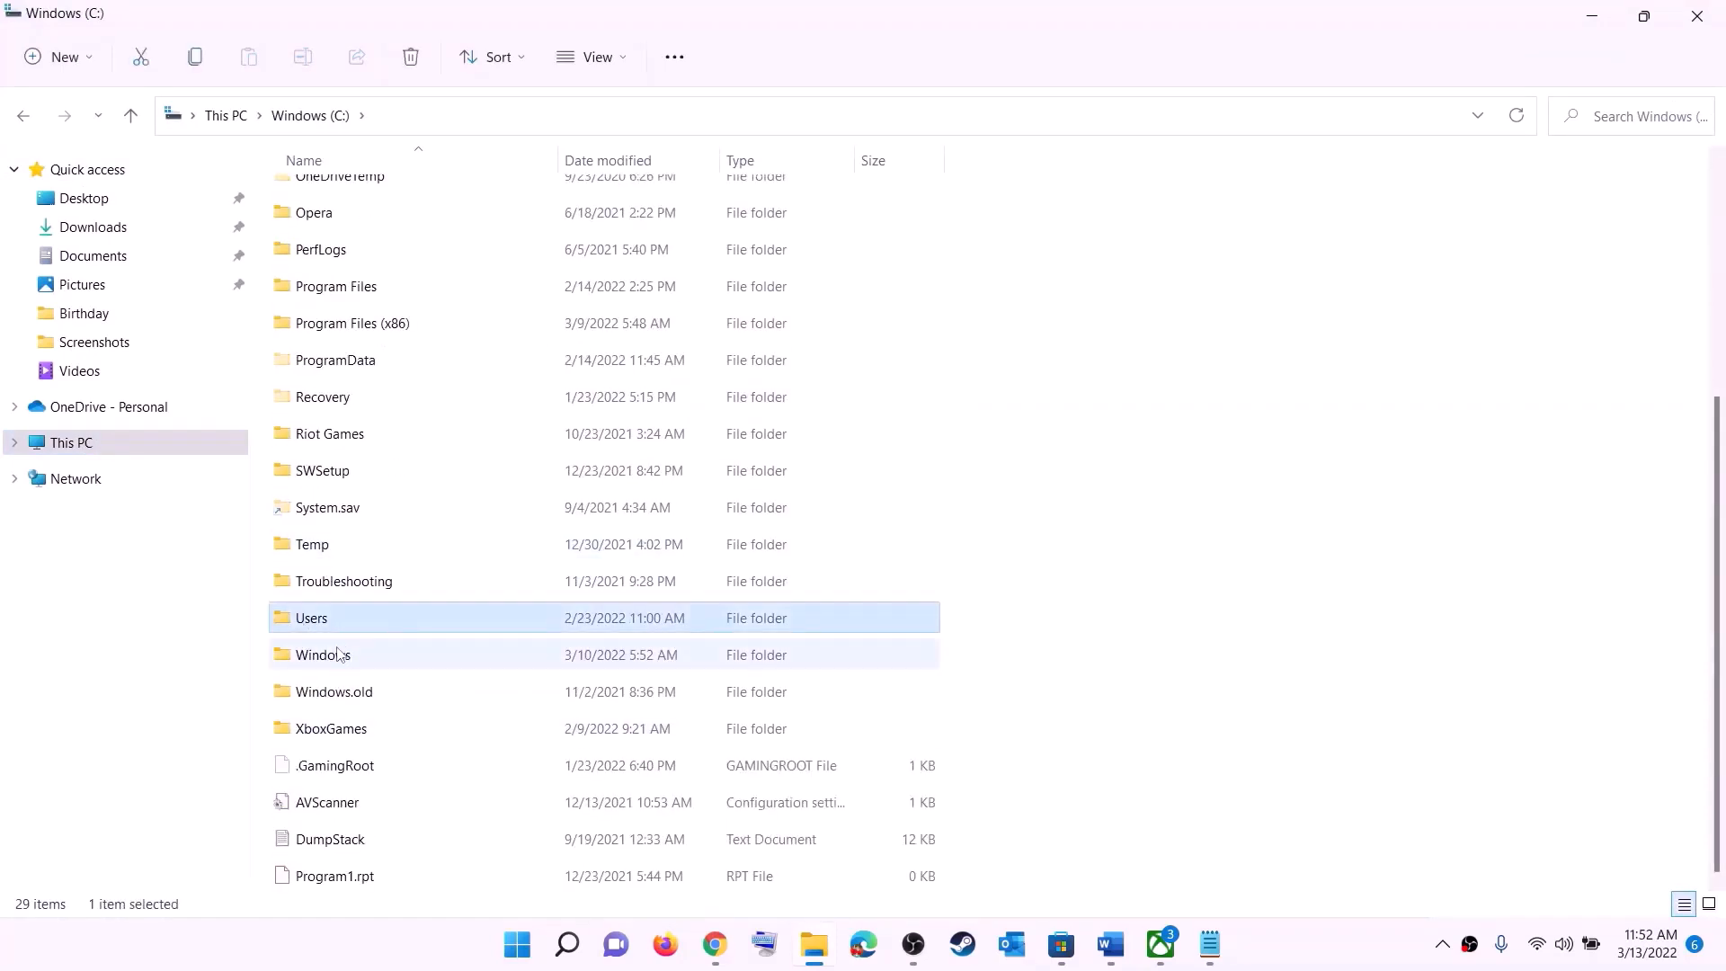
{"action": "double_click", "coordinate": [369, 621]}
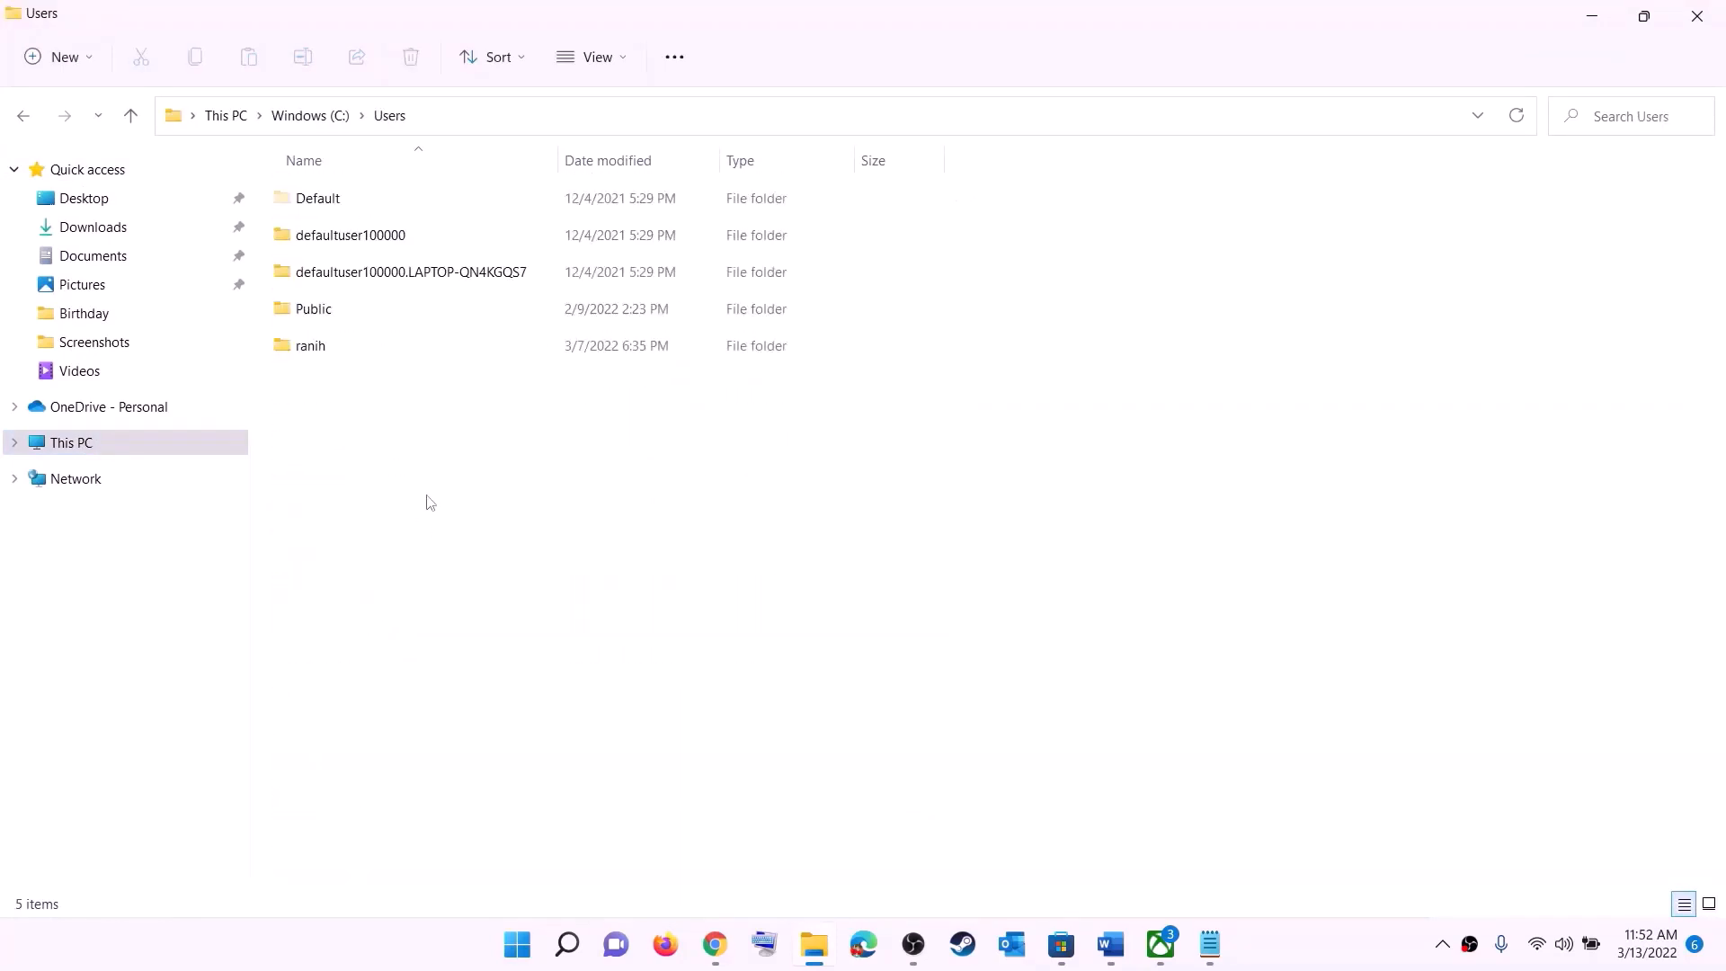
{"action": "double_click", "coordinate": [325, 356]}
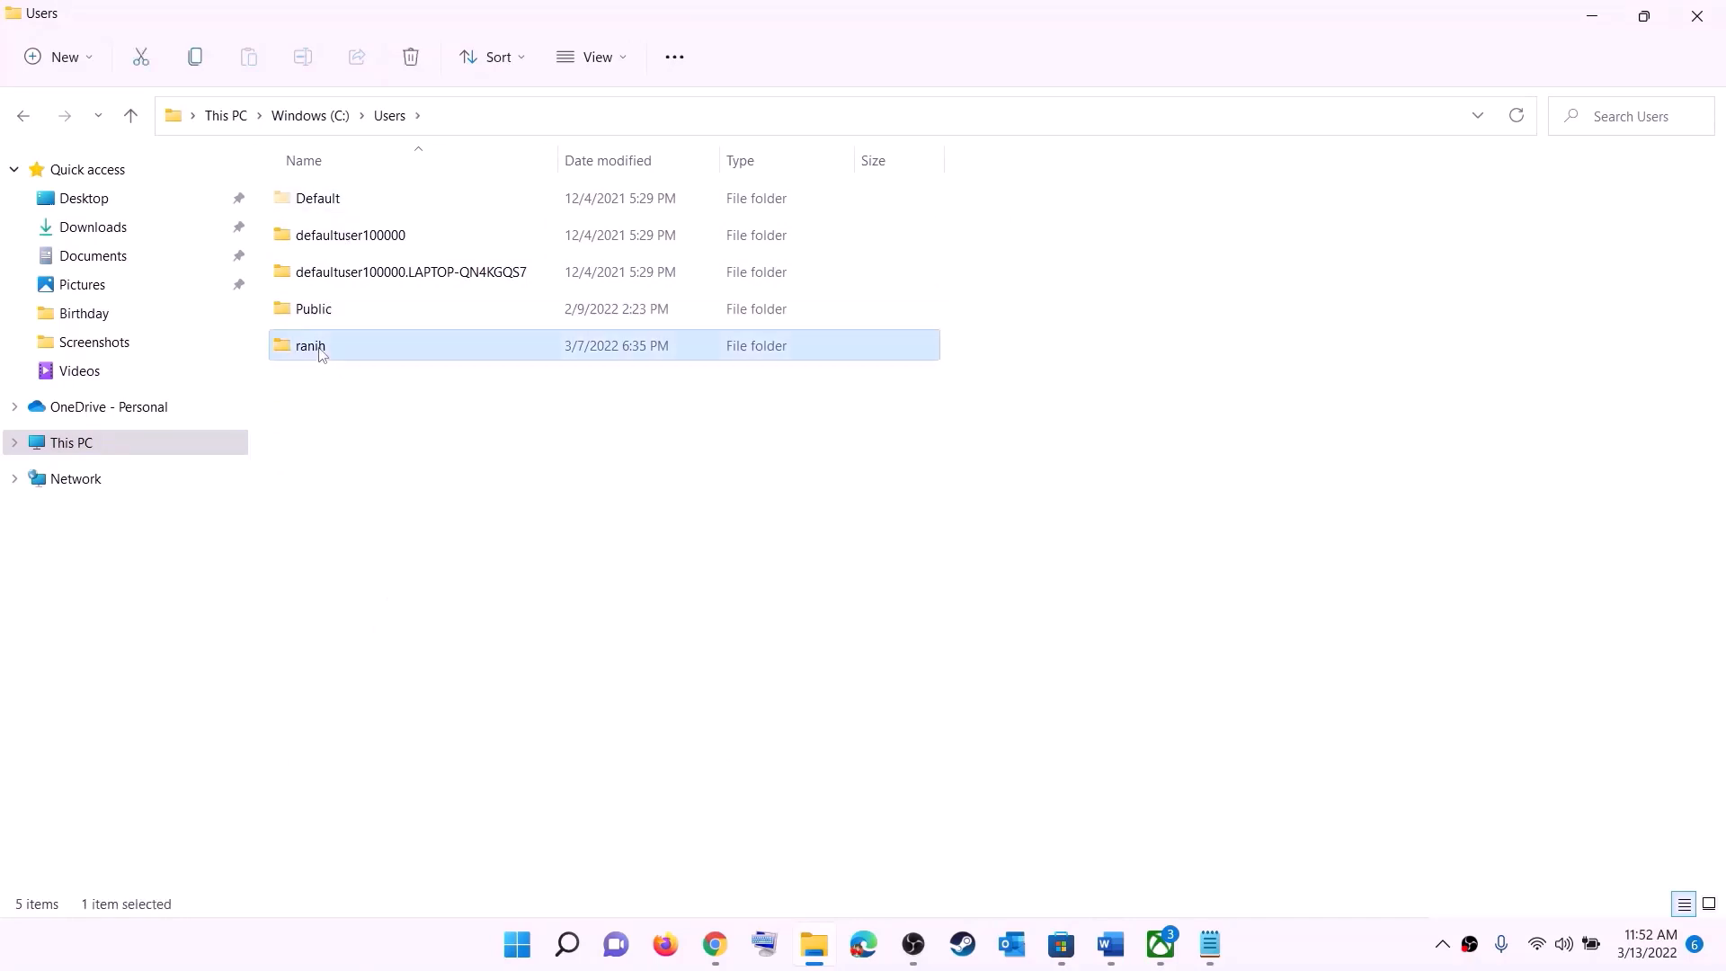
Check that File Explorer is set to show hidden items, as needed for the AppData folder.
{"action": "left_click", "coordinate": [328, 432]}
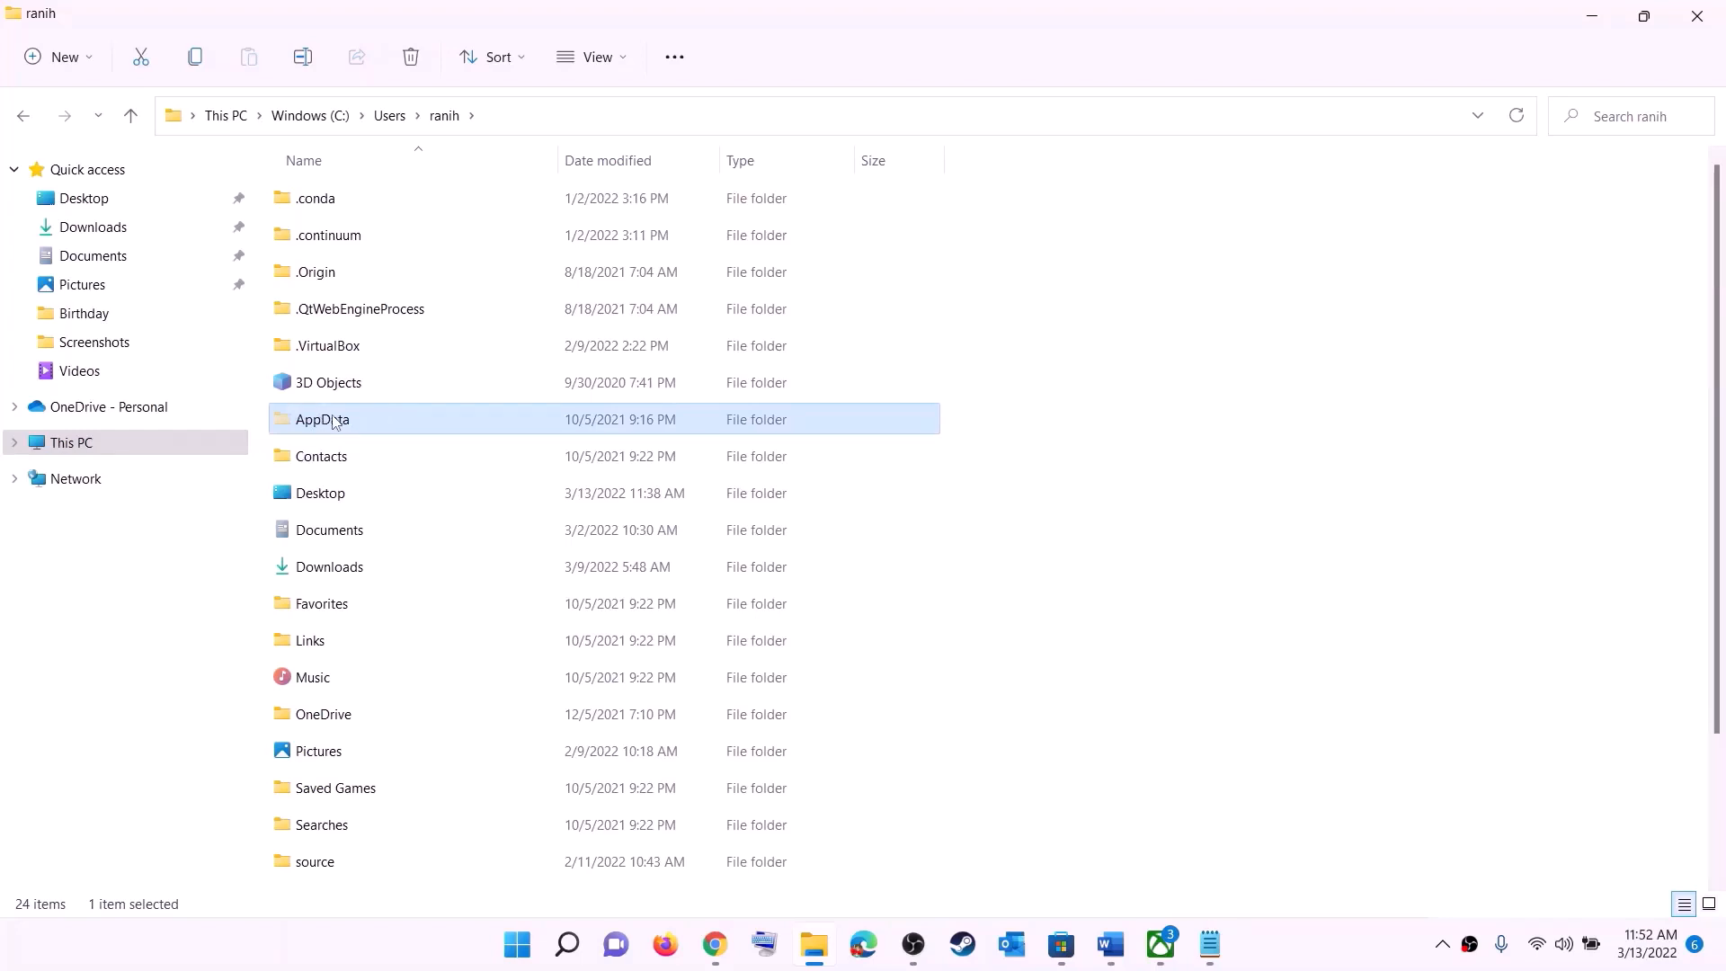
{"action": "left_click", "coordinate": [626, 56]}
{"action": "mouse_move", "coordinate": [586, 440]}
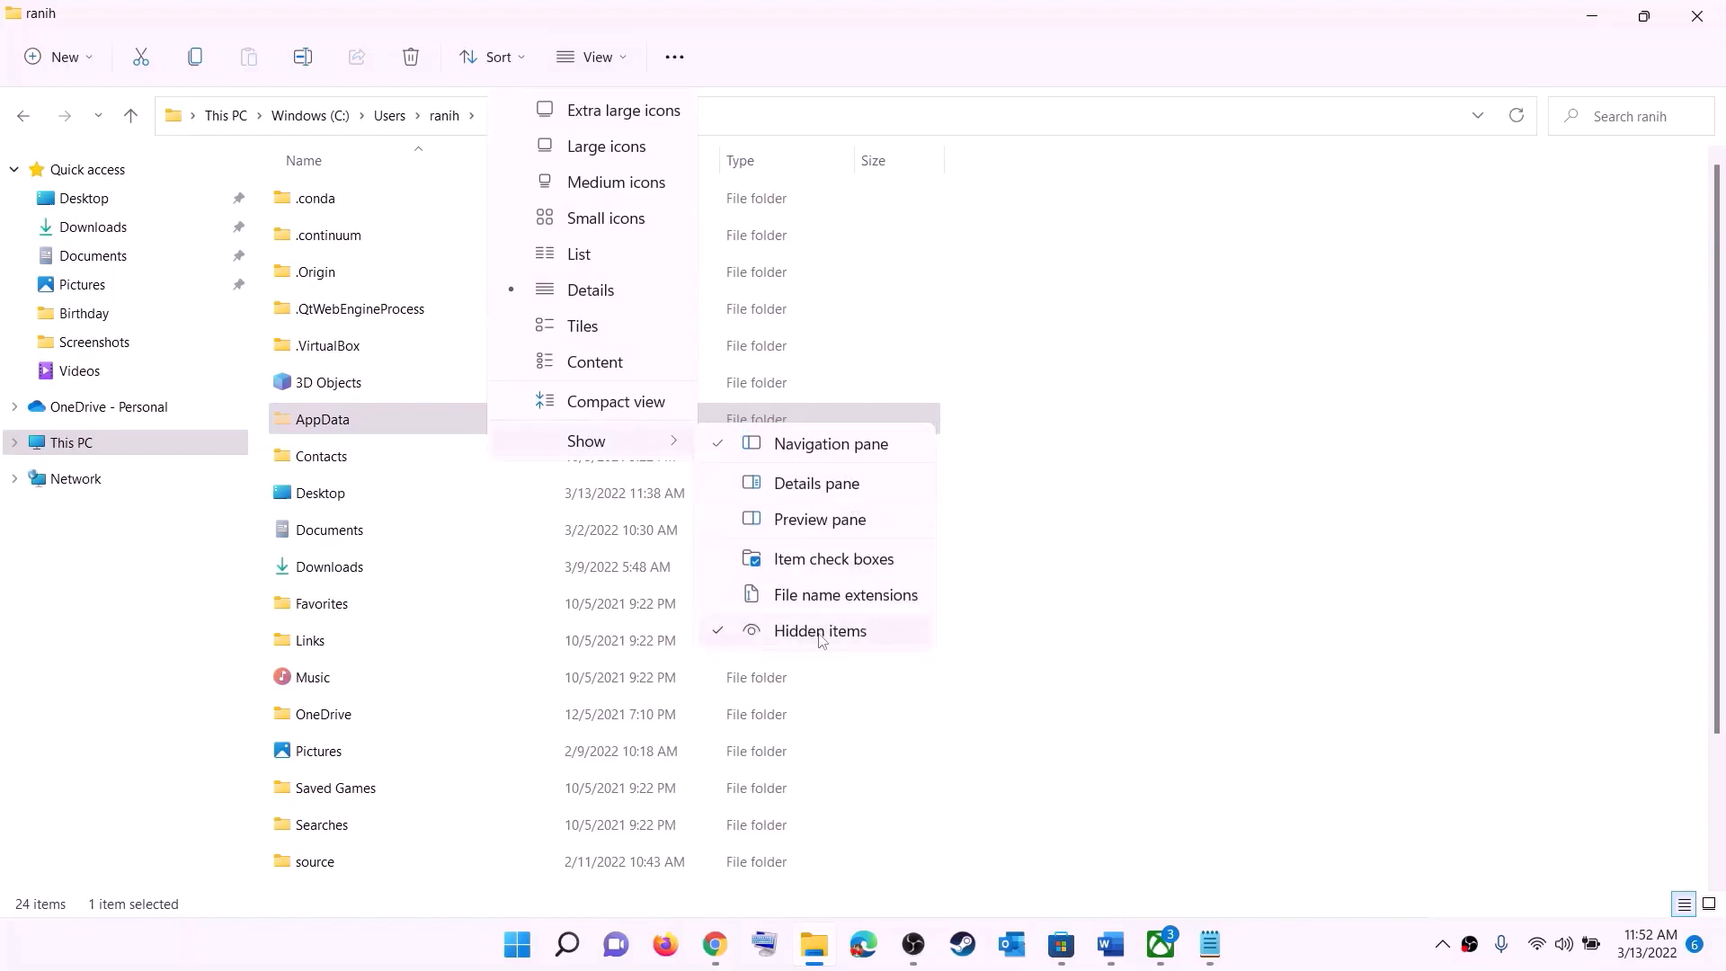
{"action": "left_click", "coordinate": [349, 424]}
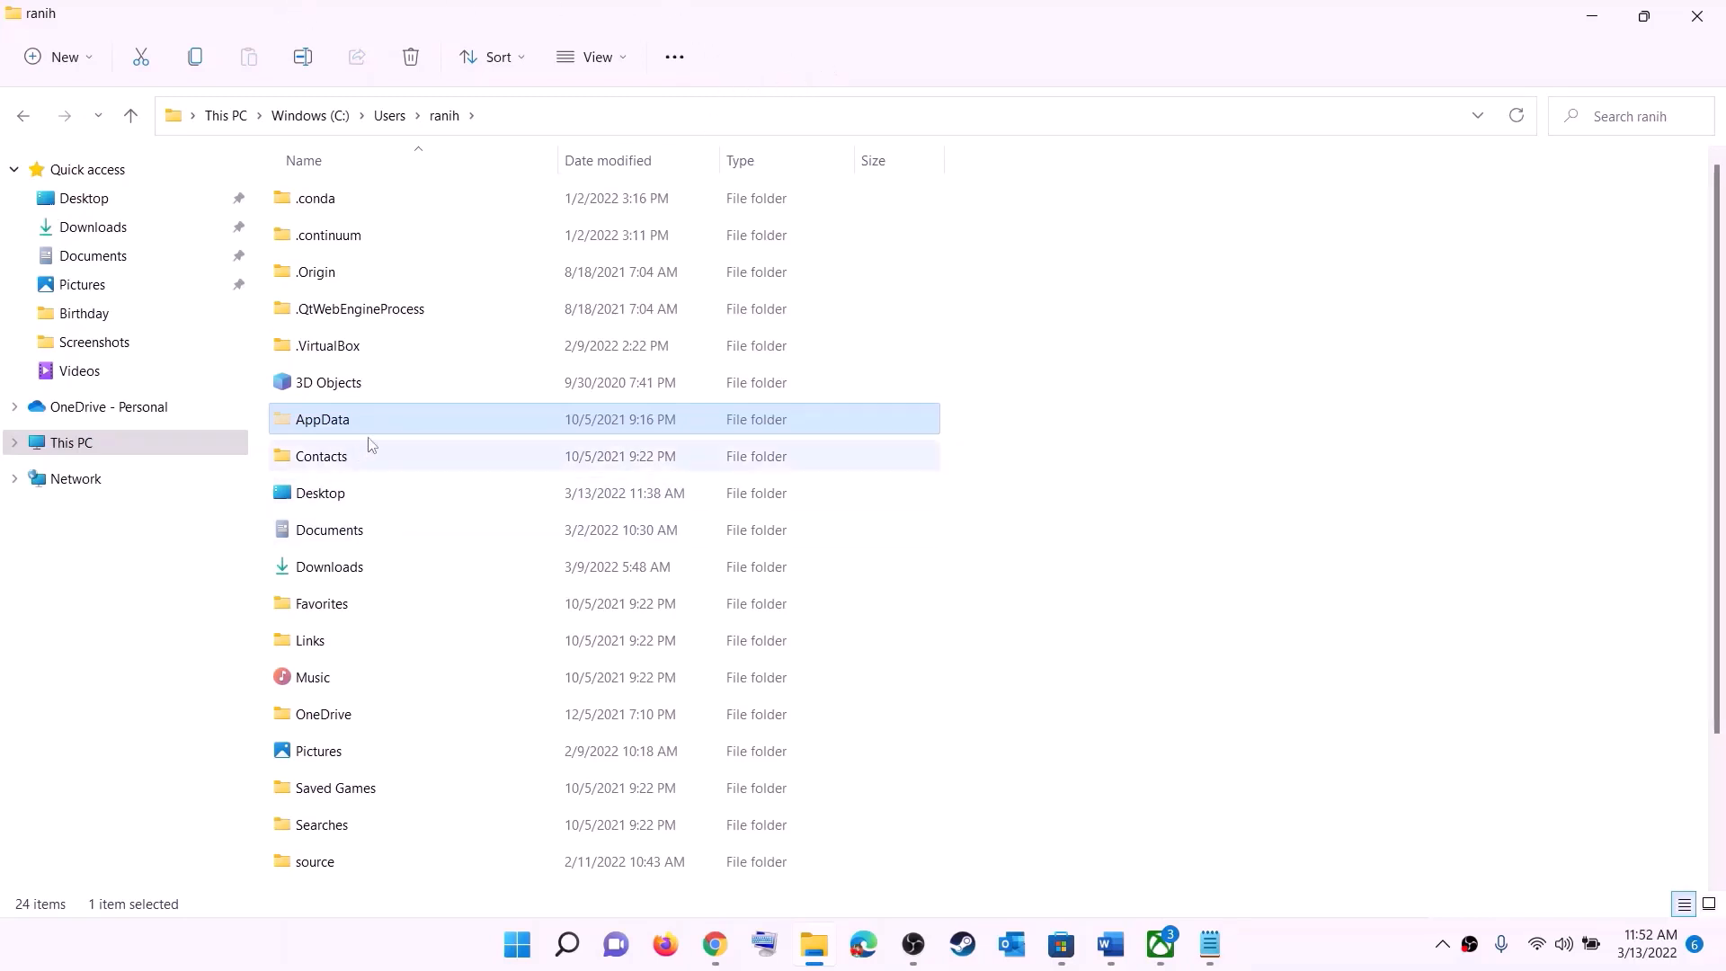
Open the Packages folder inside AppData\Local of the user profile.
{"action": "double_click", "coordinate": [418, 418]}
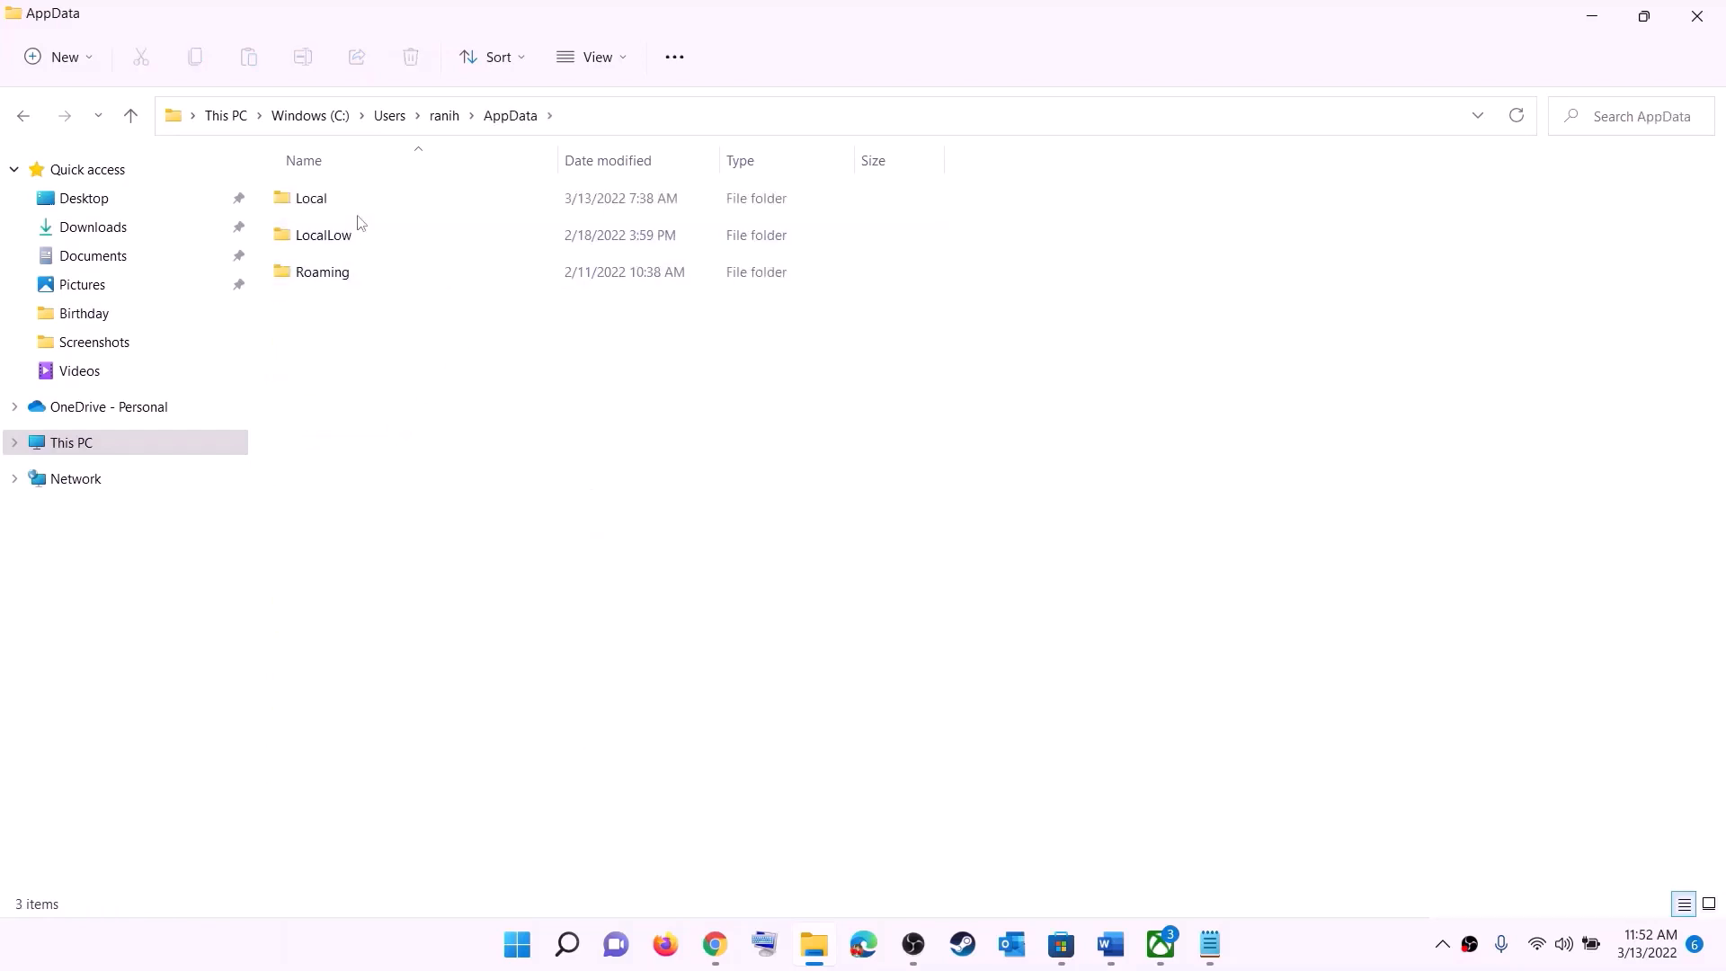
{"action": "left_click", "coordinate": [349, 198]}
{"action": "double_click", "coordinate": [348, 199]}
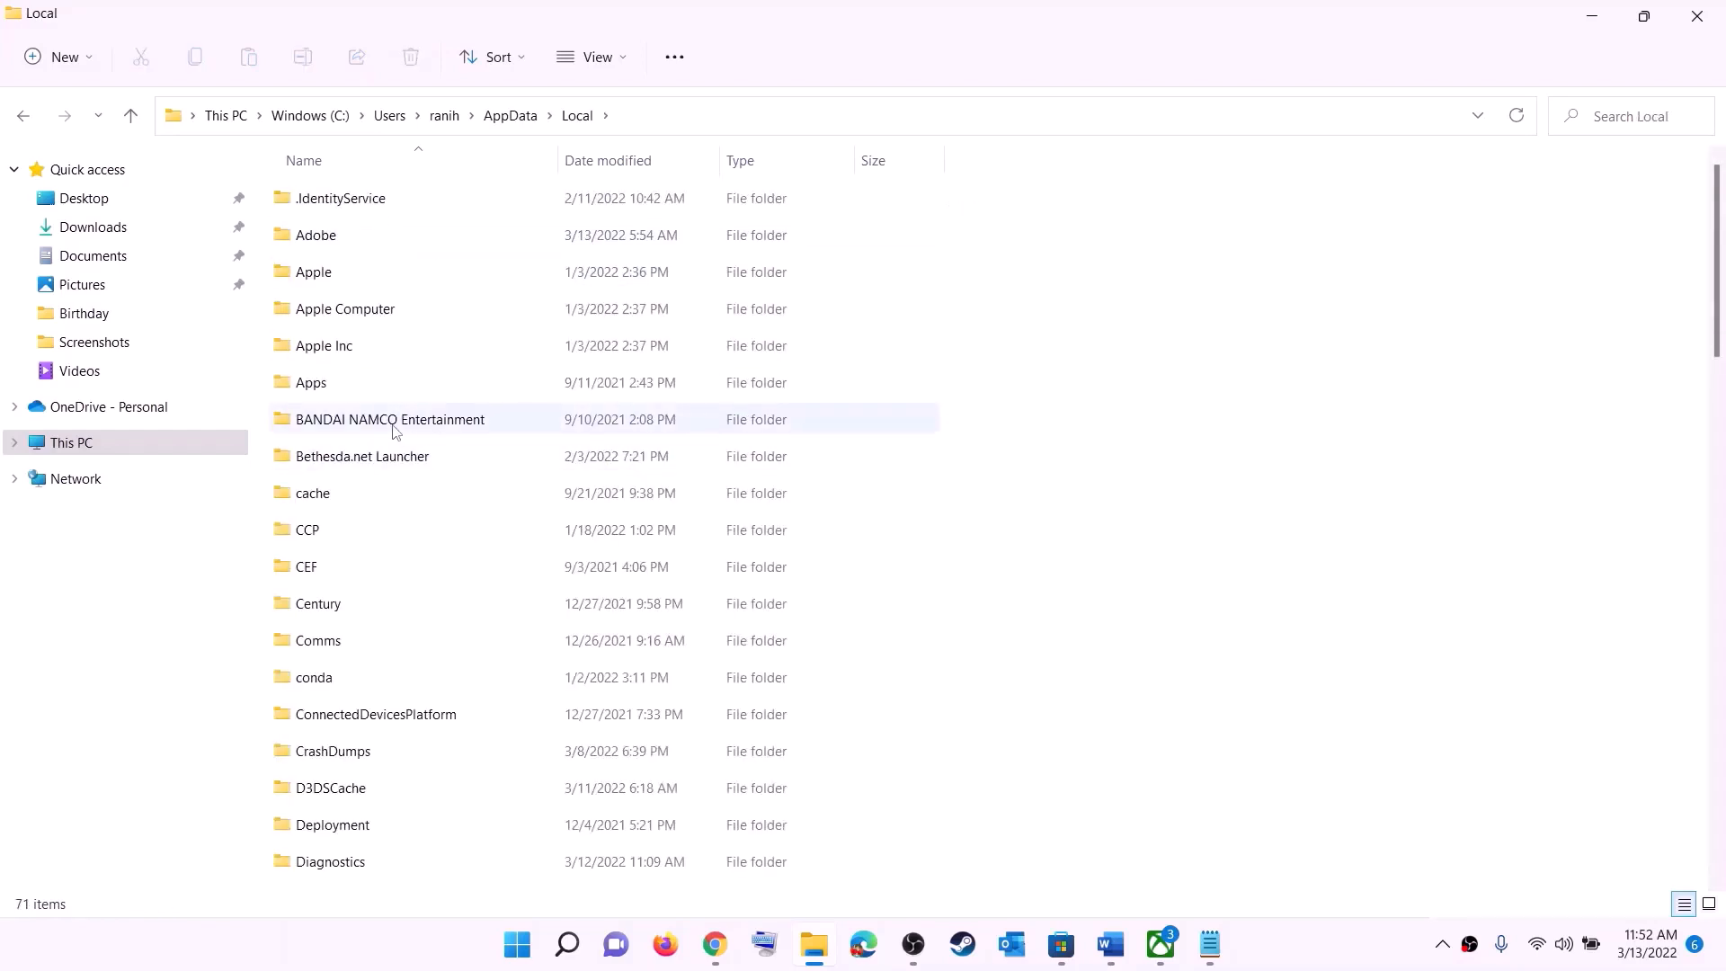
{"action": "key", "text": "p"}
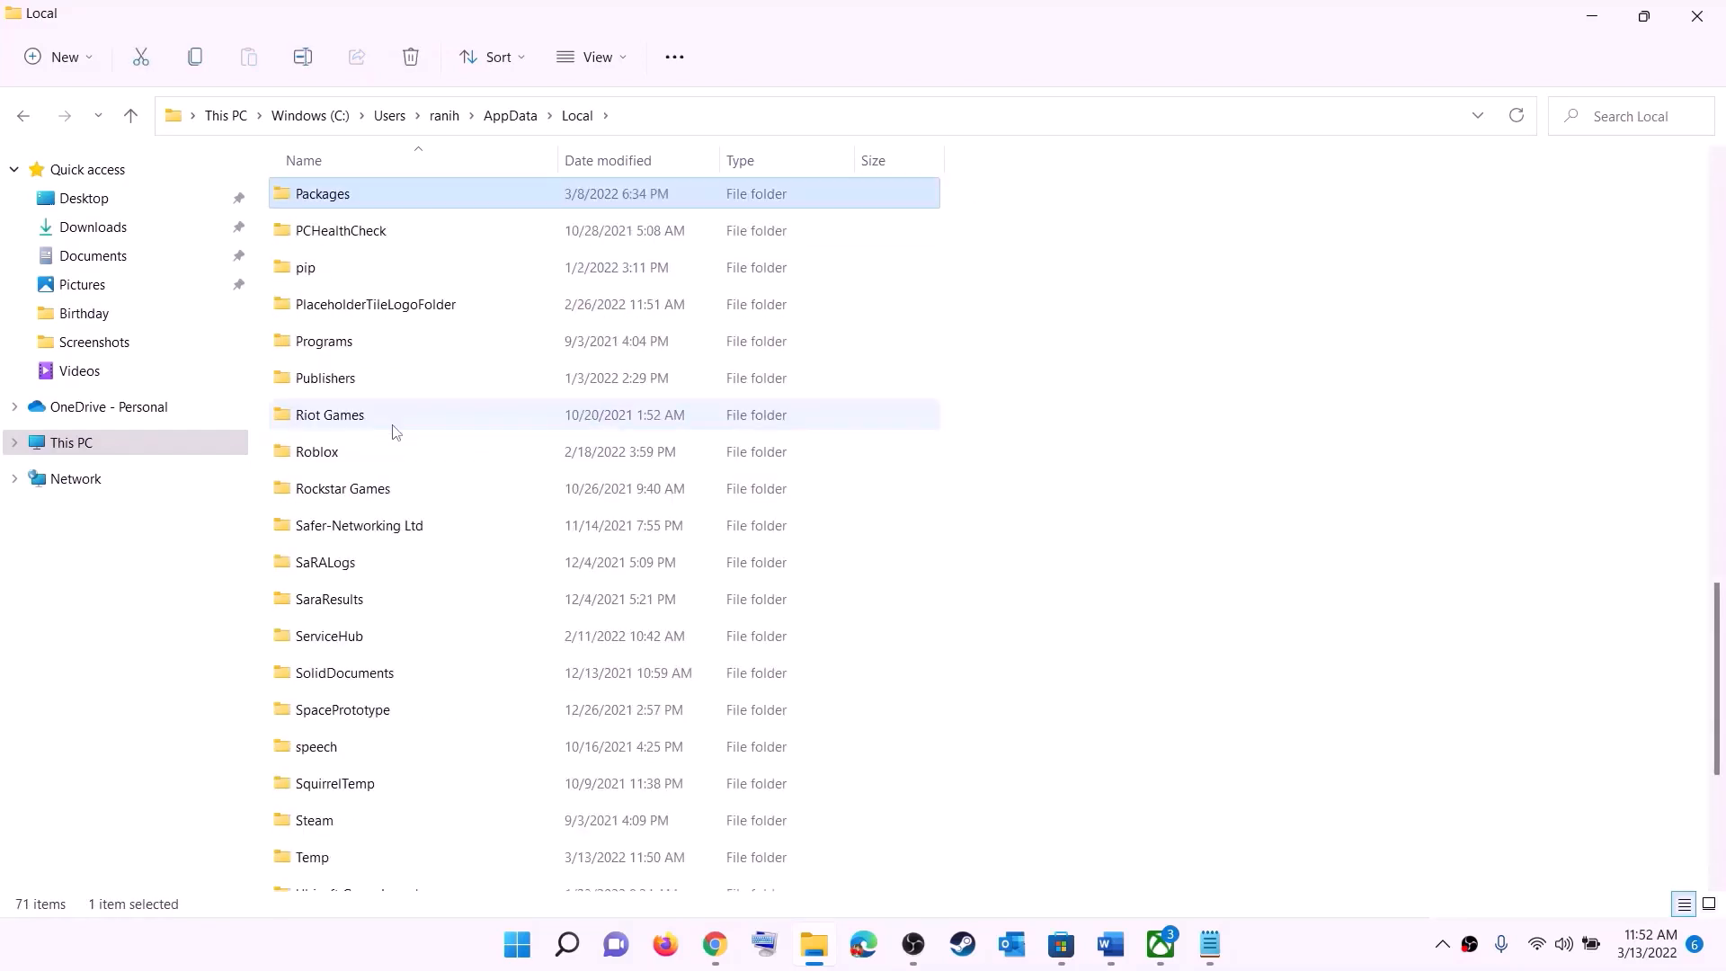
{"action": "left_click", "coordinate": [370, 197]}
{"action": "double_click", "coordinate": [401, 192]}
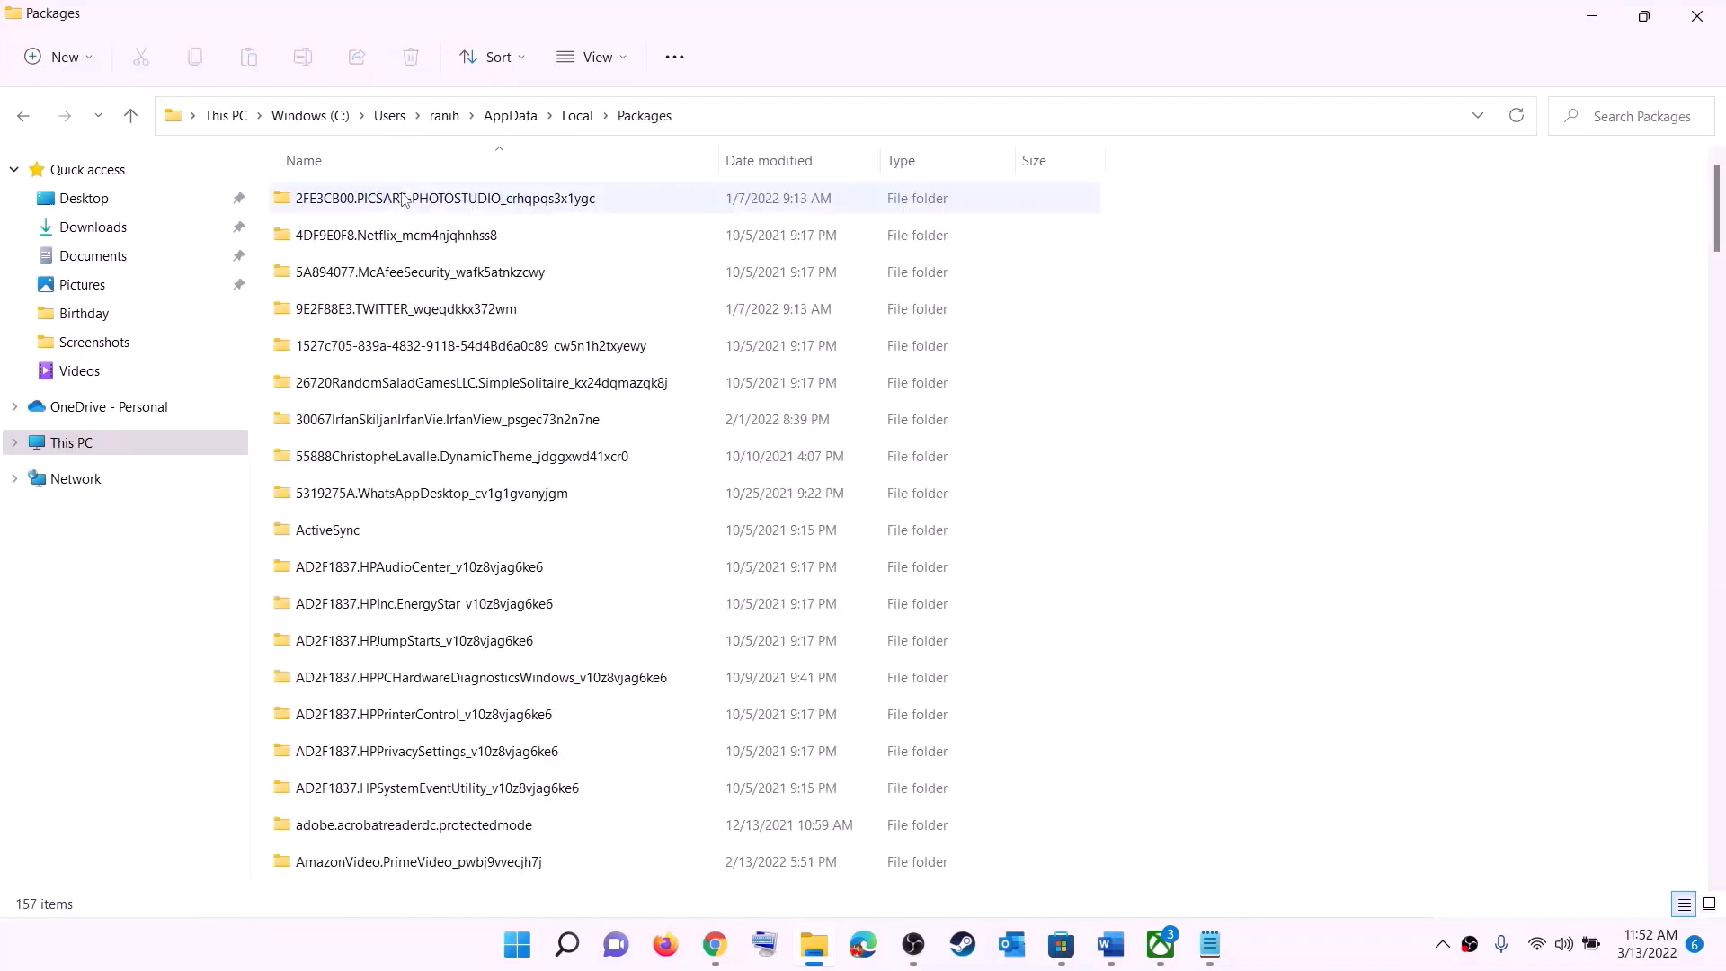
Open the Microsoft.WindowsStore_8wekyb3d8bbwe folder in Packages and select its LocalCache folder.
{"action": "scroll", "coordinate": [507, 552], "scroll_direction": "down", "scroll_amount": 4}
{"action": "scroll", "coordinate": [506, 552], "scroll_direction": "down", "scroll_amount": 15}
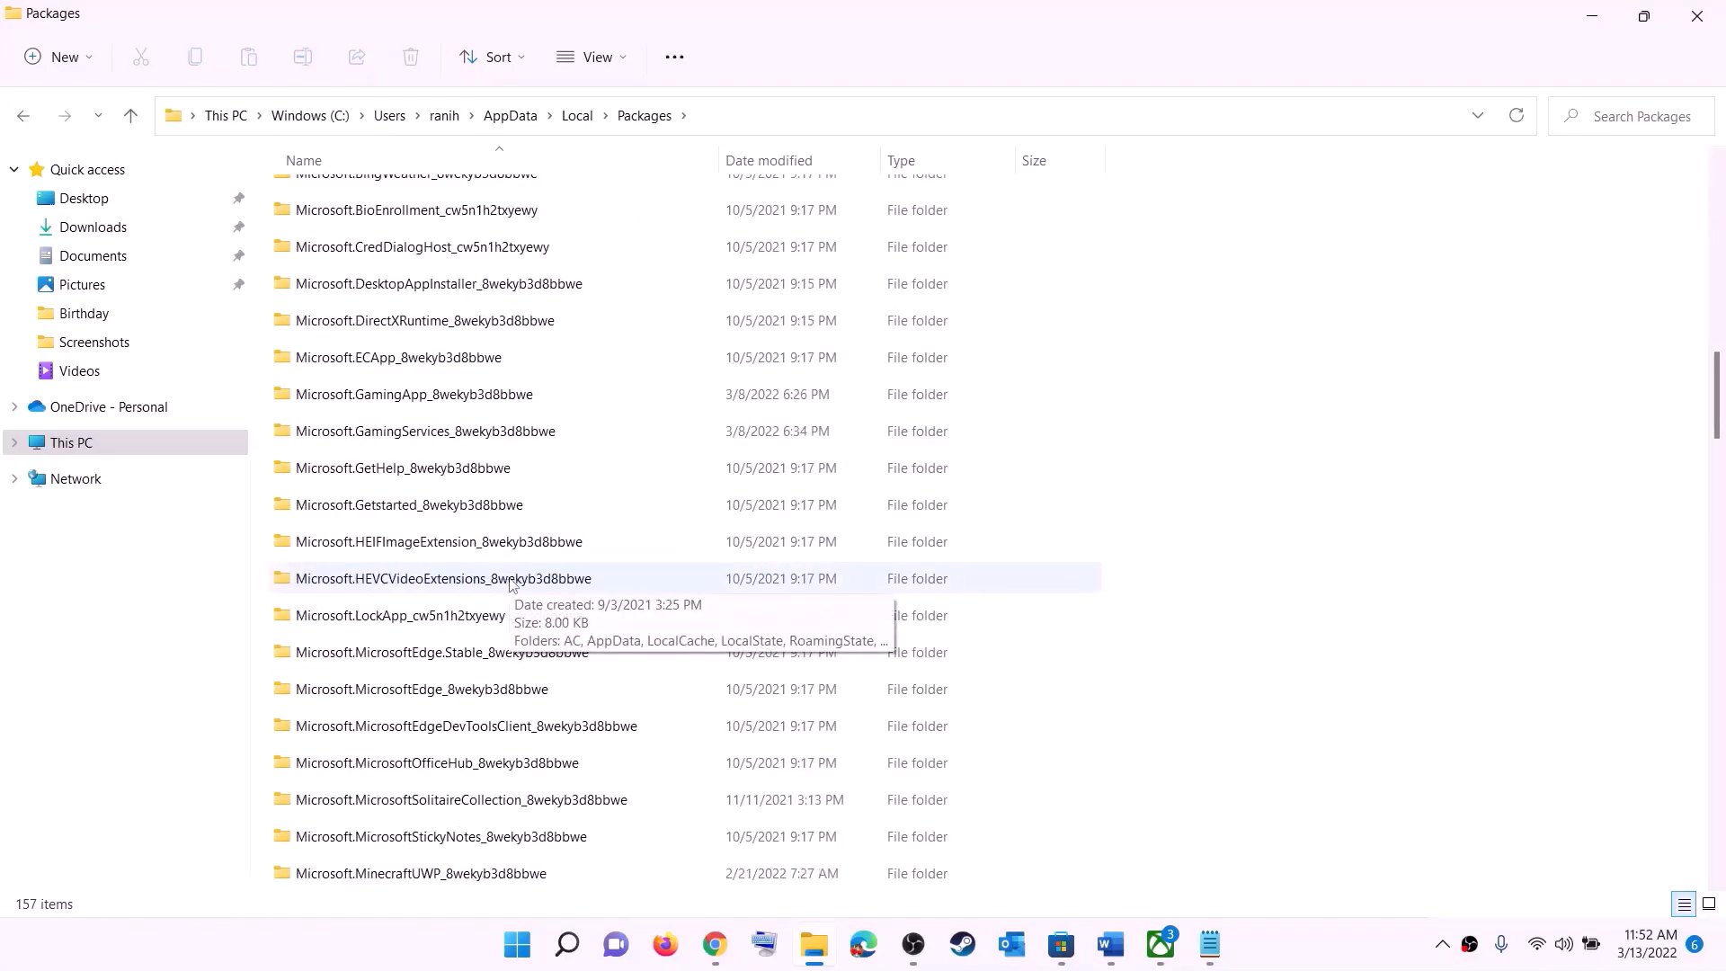
{"action": "scroll", "coordinate": [547, 619], "scroll_direction": "down", "scroll_amount": 9}
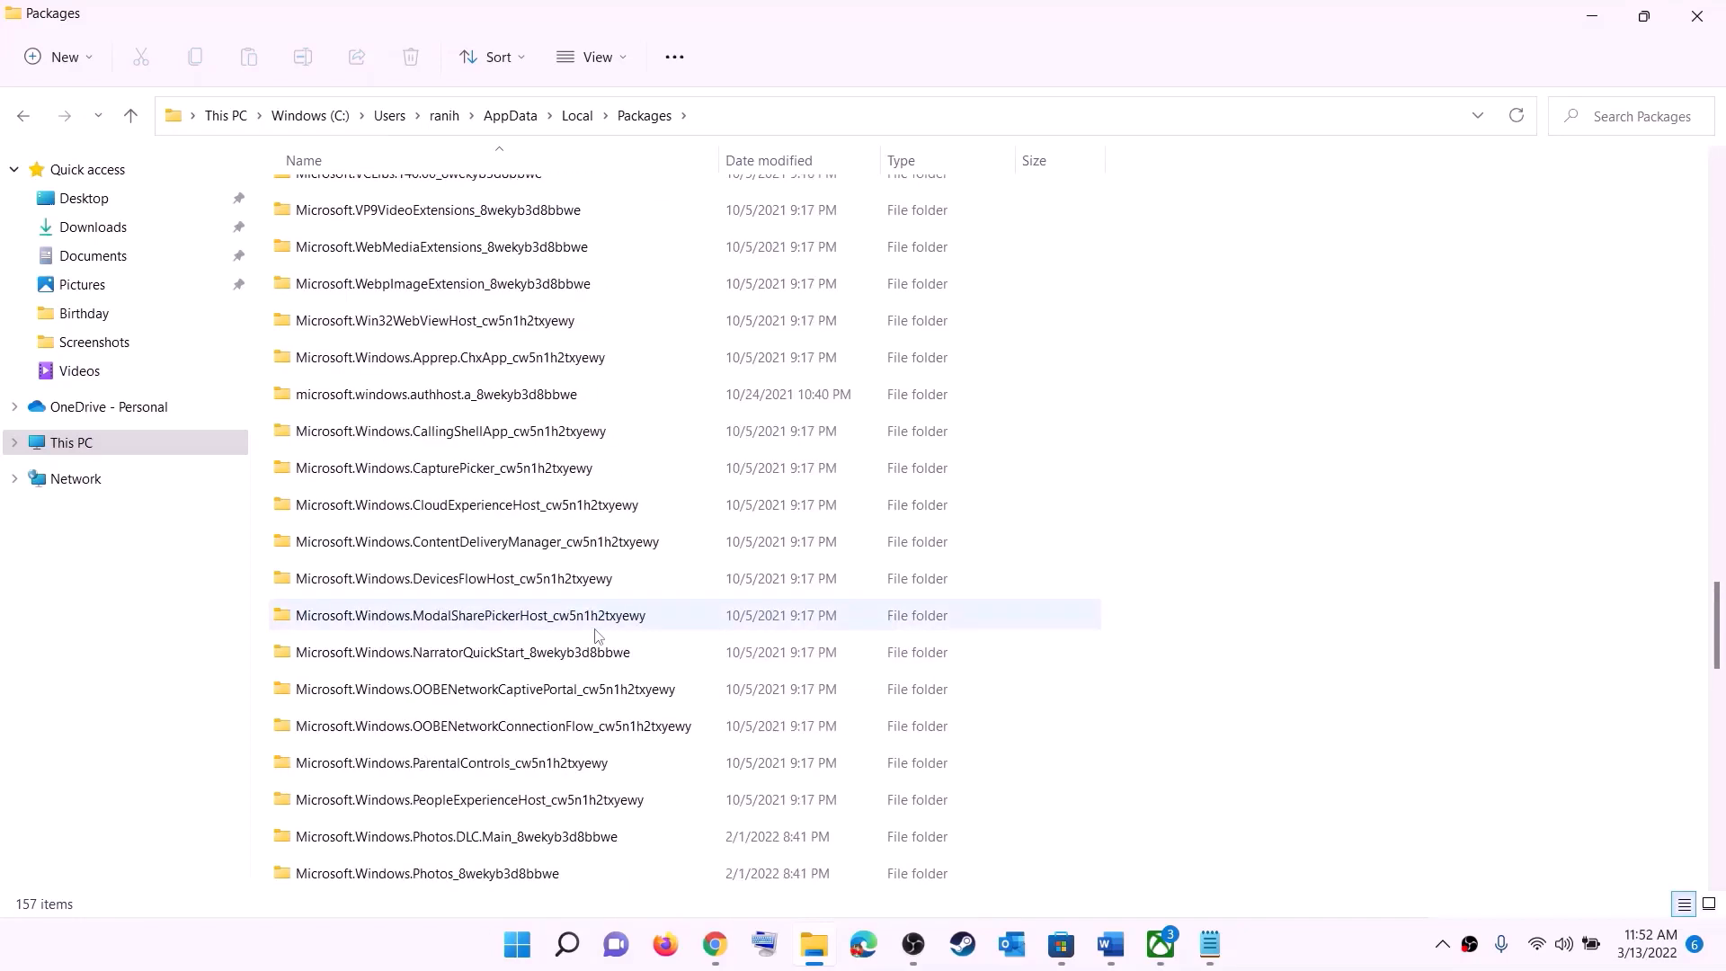
{"action": "scroll", "coordinate": [596, 635], "scroll_direction": "down", "scroll_amount": 6}
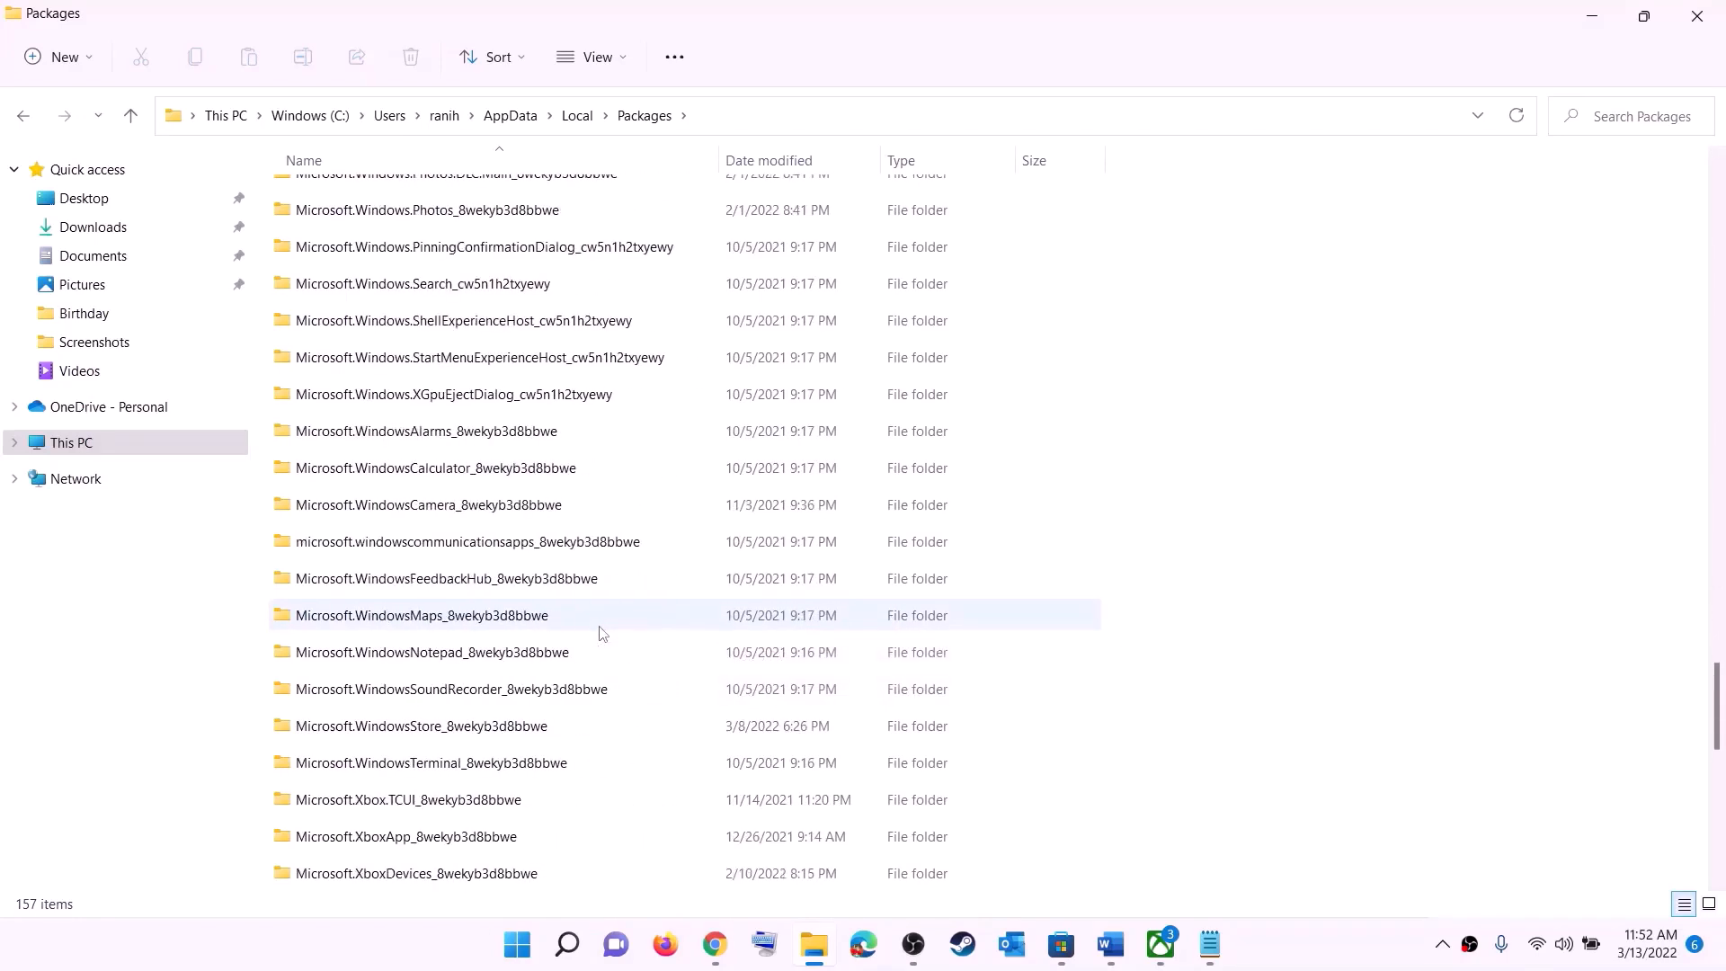
{"action": "left_click", "coordinate": [390, 726]}
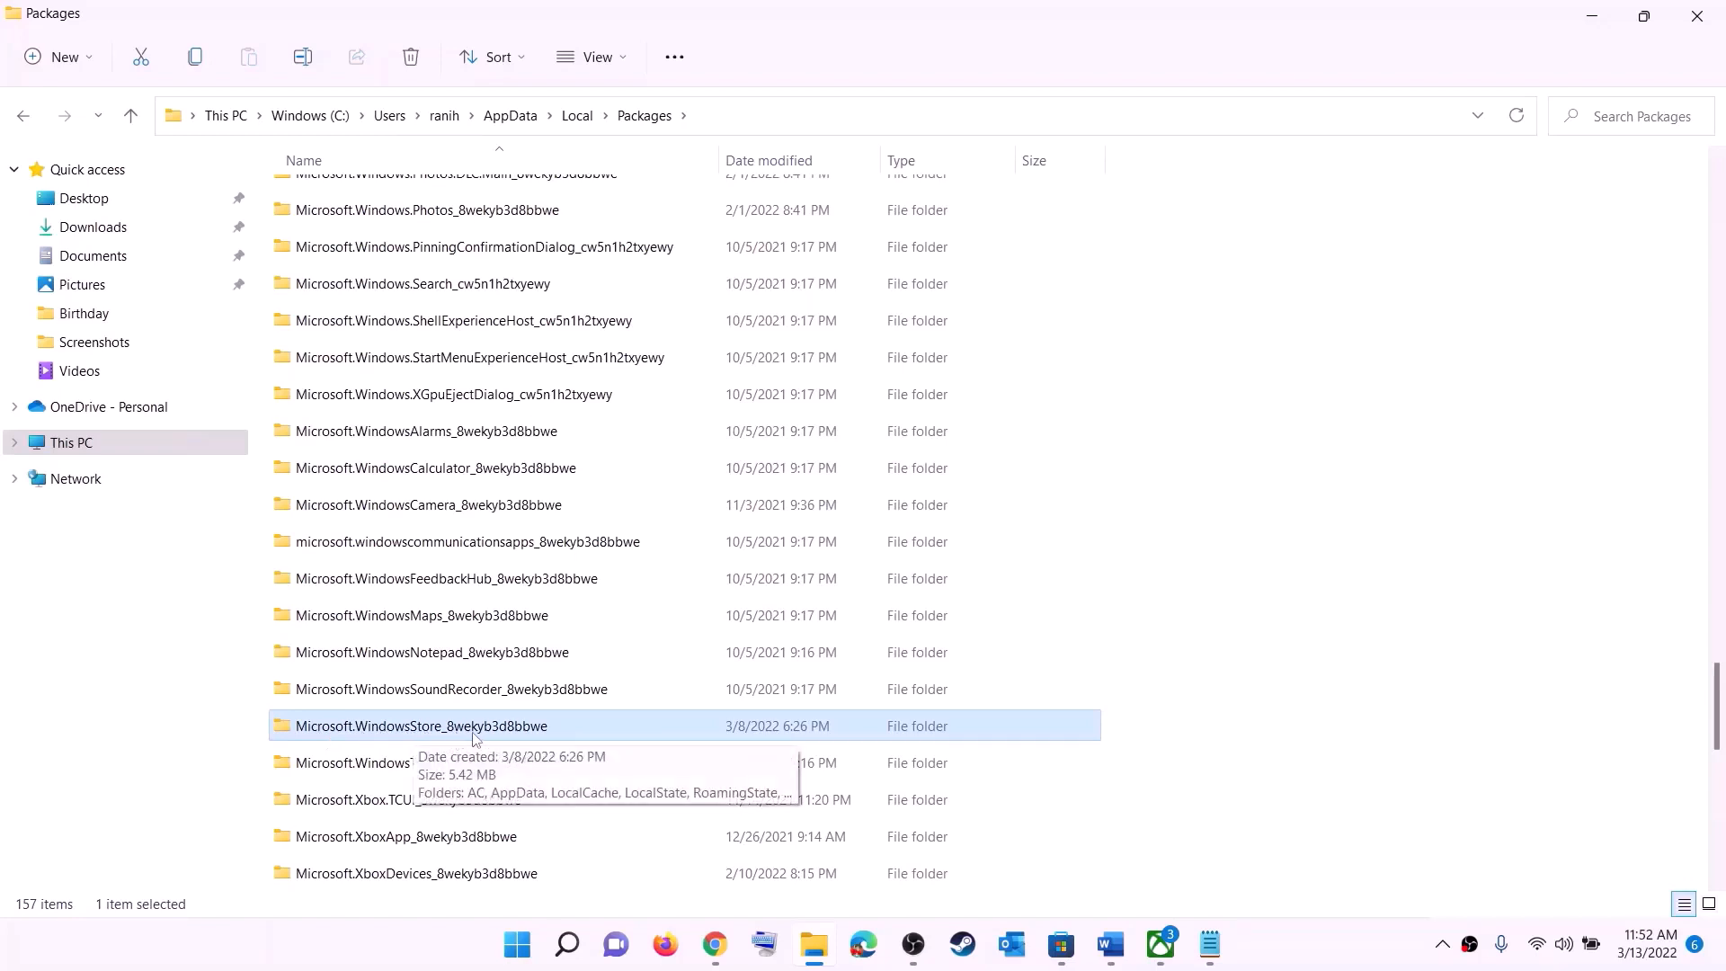
{"action": "left_click", "coordinate": [349, 730]}
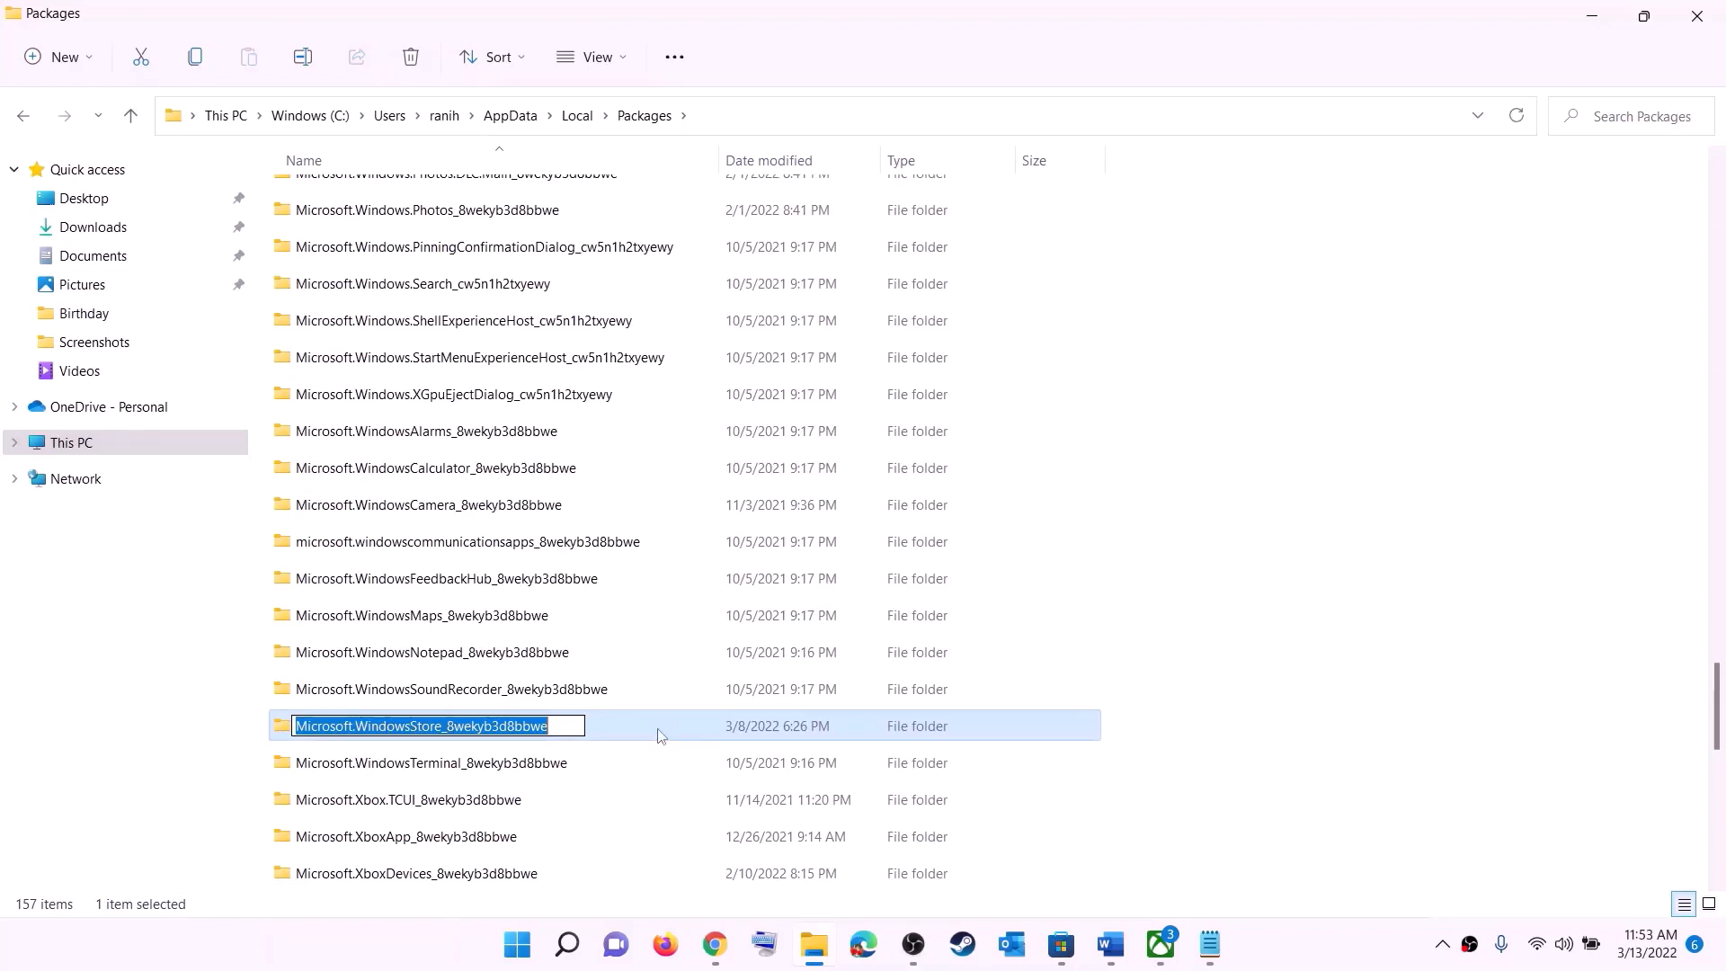
{"action": "left_click", "coordinate": [633, 731]}
{"action": "left_click", "coordinate": [545, 730]}
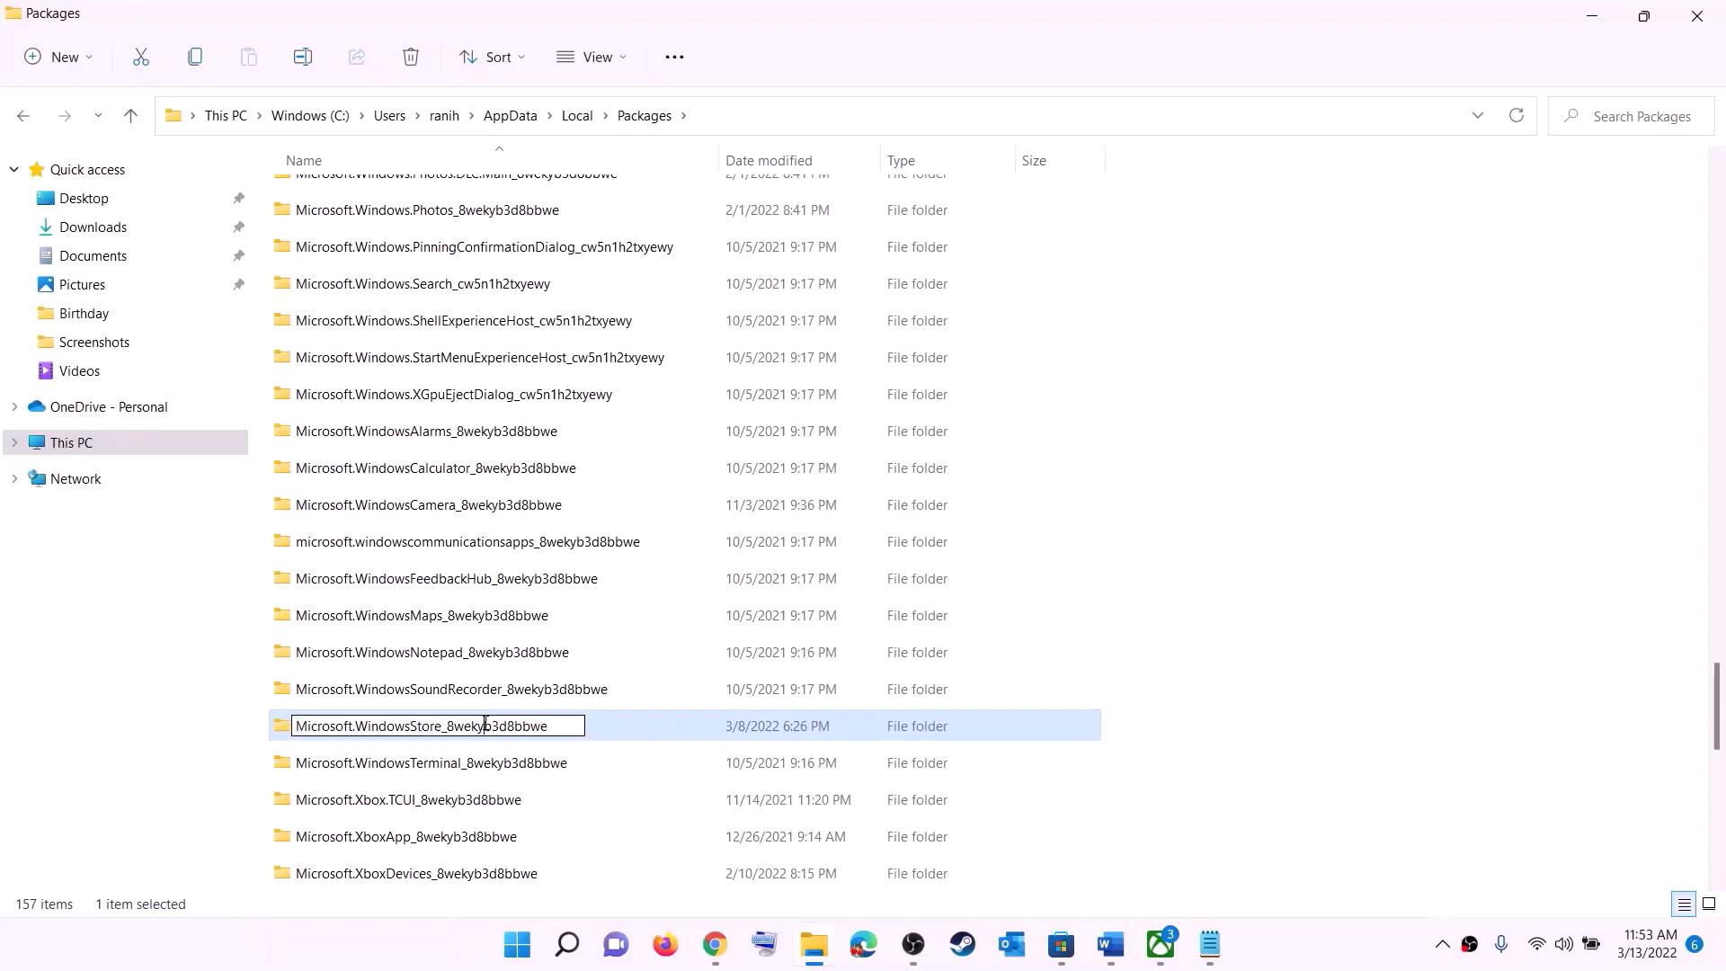
{"action": "double_click", "coordinate": [608, 732]}
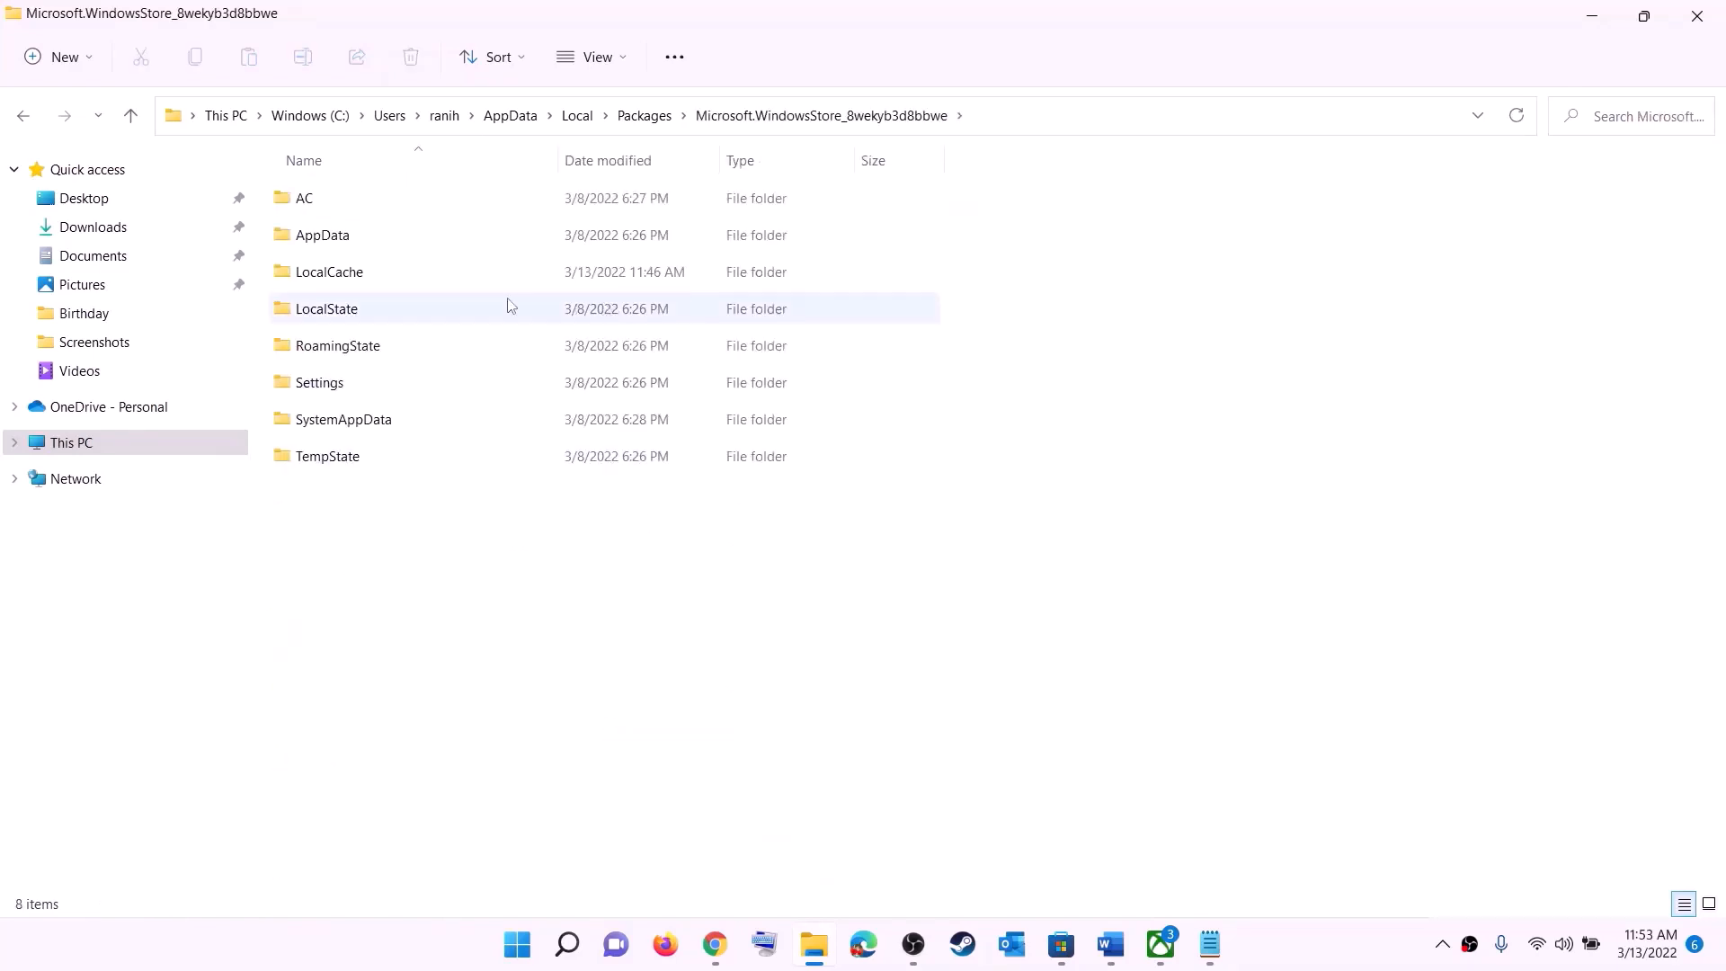
{"action": "left_click", "coordinate": [400, 276]}
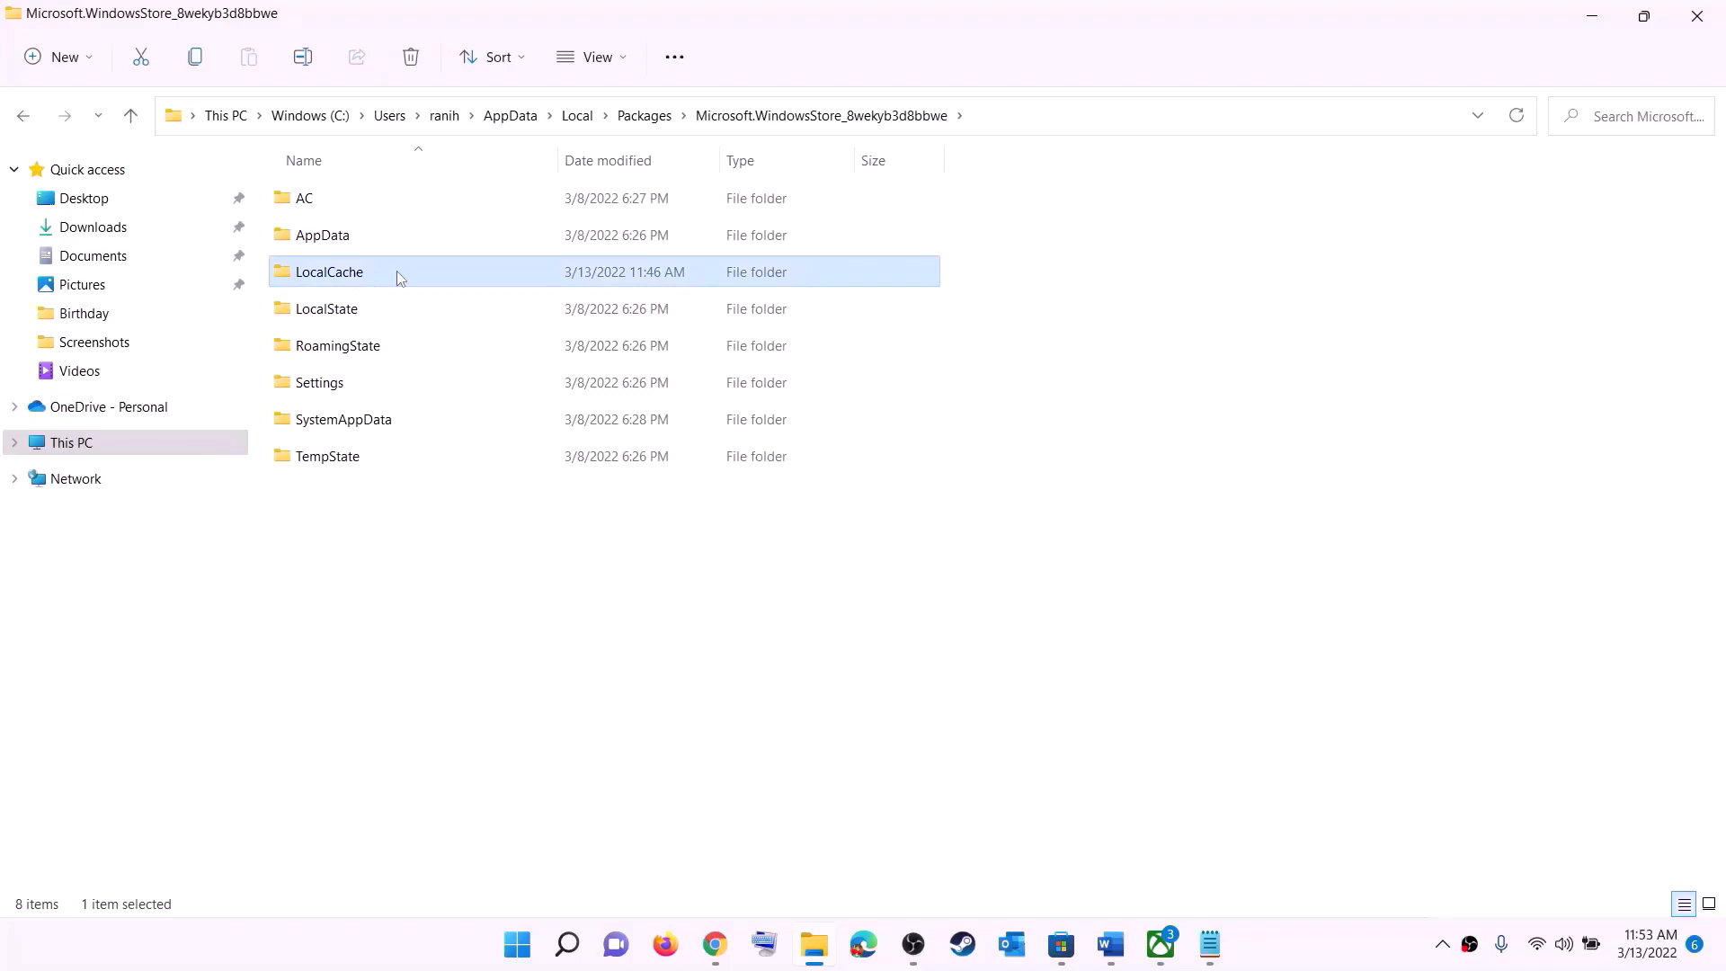
Delete the LocalCache folder from the Microsoft.WindowsStore_8wekyb3d8bbwe package folder.
{"action": "right_click", "coordinate": [347, 281]}
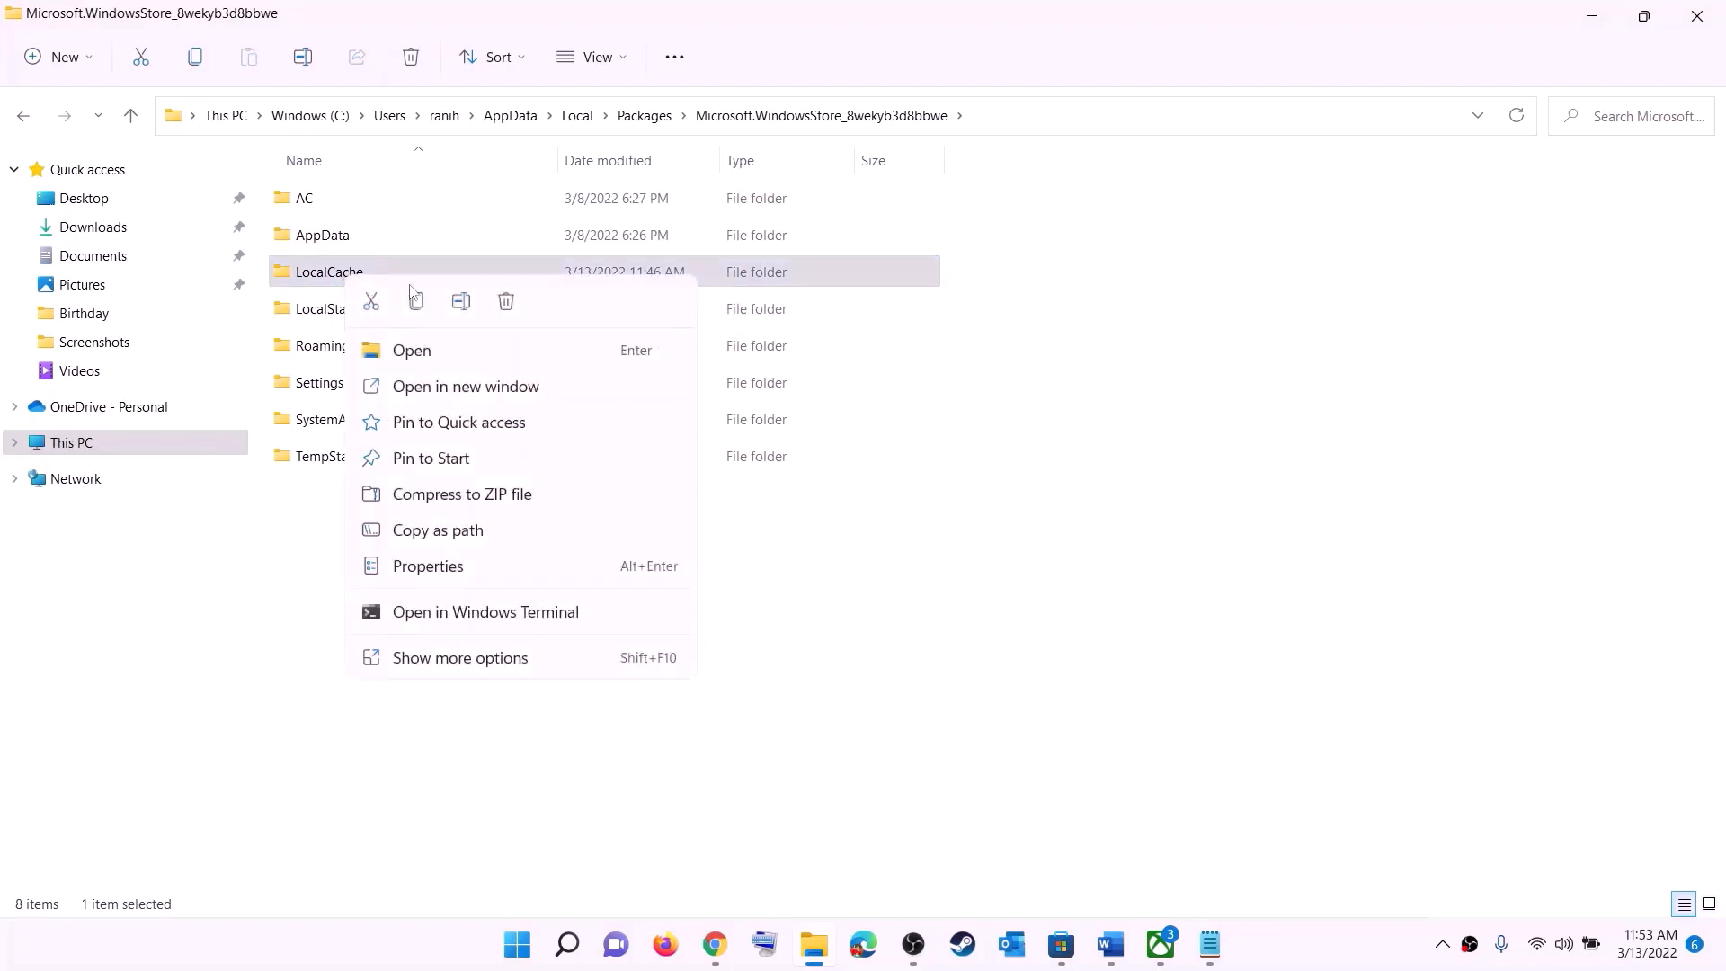
{"action": "left_click", "coordinate": [506, 303]}
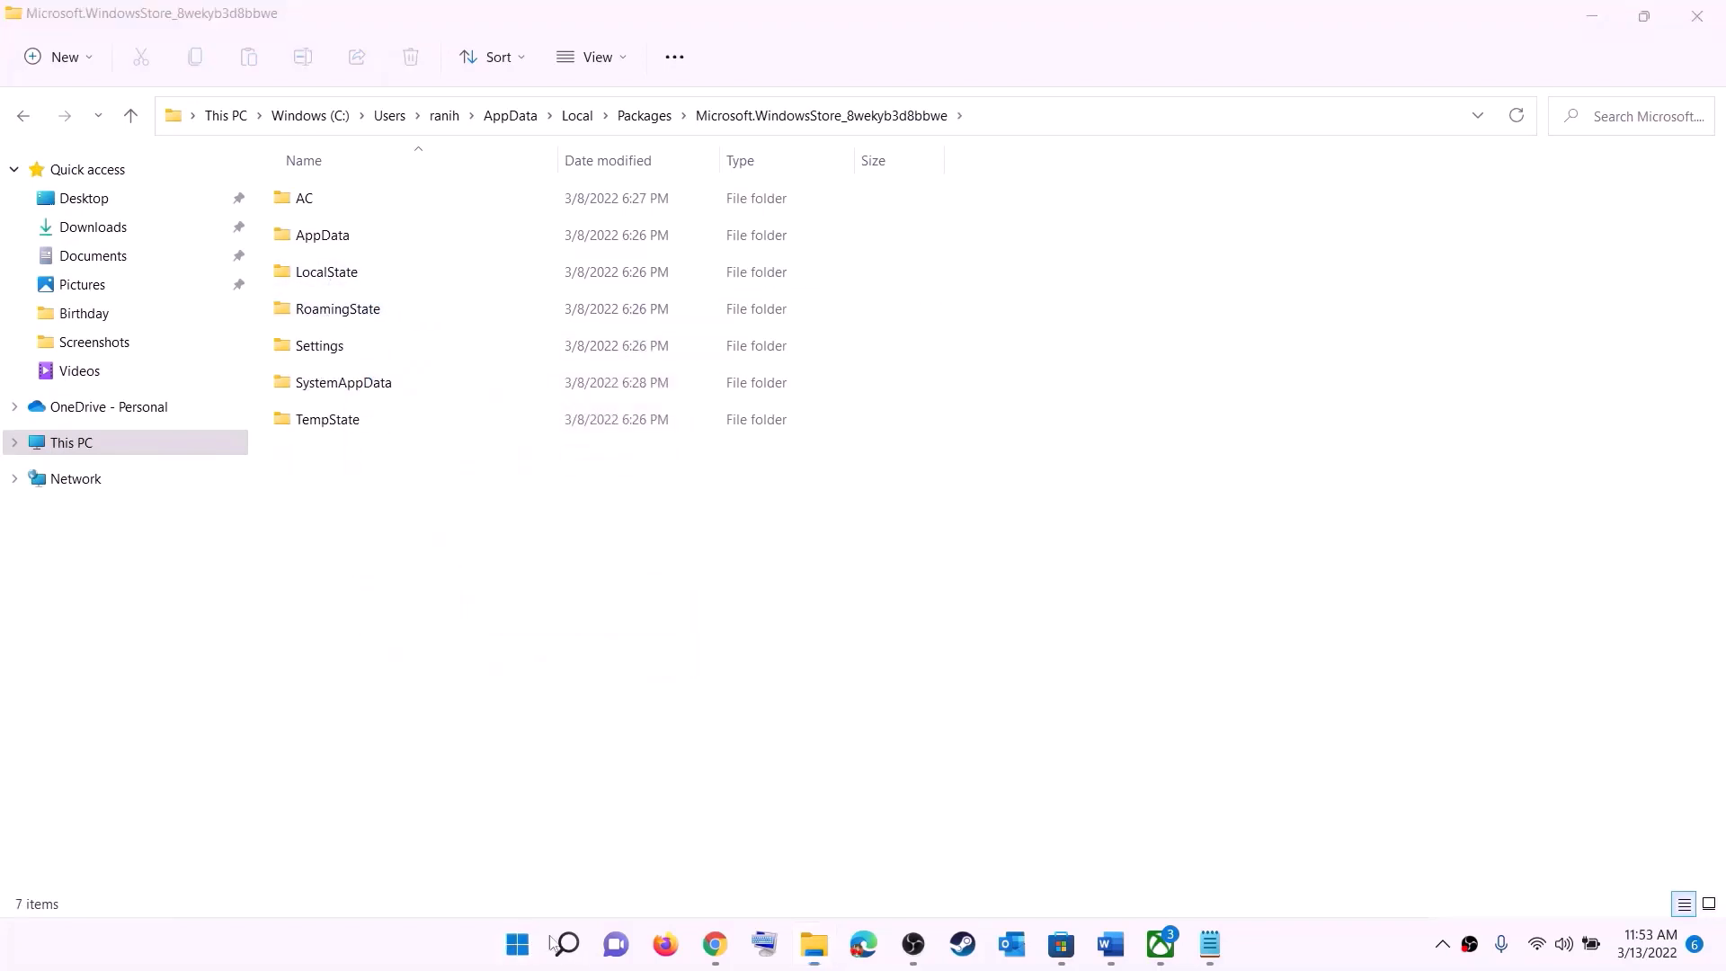
{"action": "left_click", "coordinate": [519, 944]}
{"action": "left_click", "coordinate": [1141, 870]}
{"action": "left_click", "coordinate": [1390, 686]}
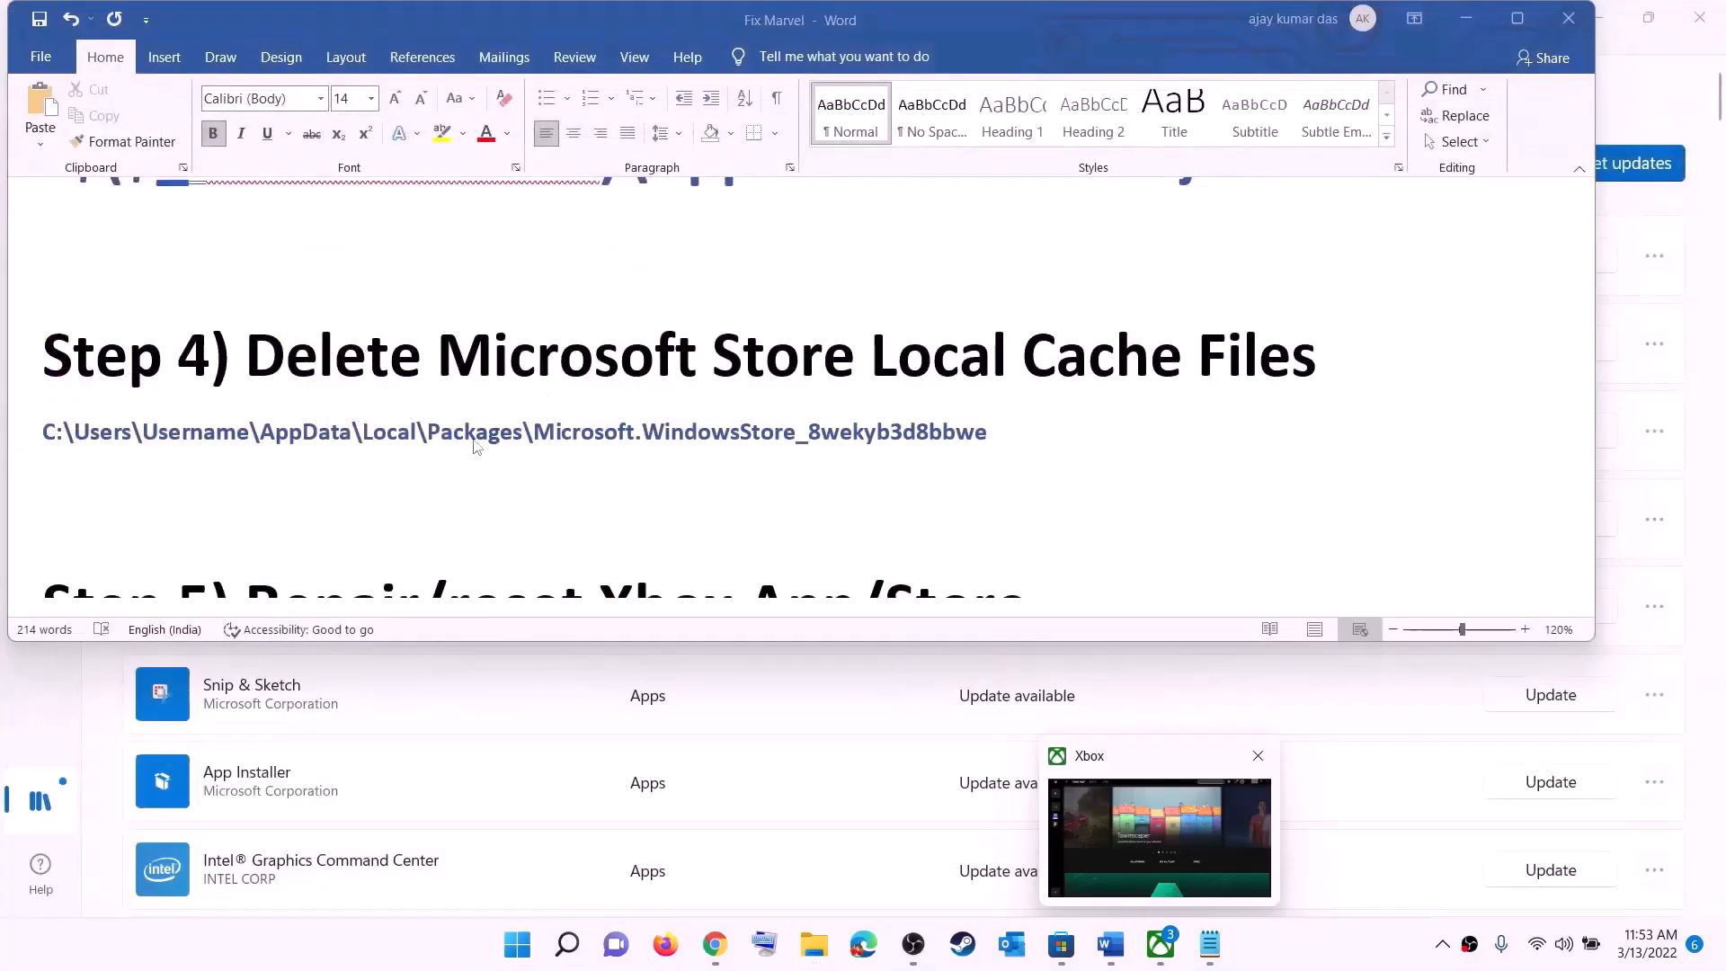
Highlight Step 5, Repair/reset Xbox App/Store, in the Word document and open the Xbox app's settings page.
{"action": "scroll", "coordinate": [477, 477], "scroll_direction": "down", "scroll_amount": 4}
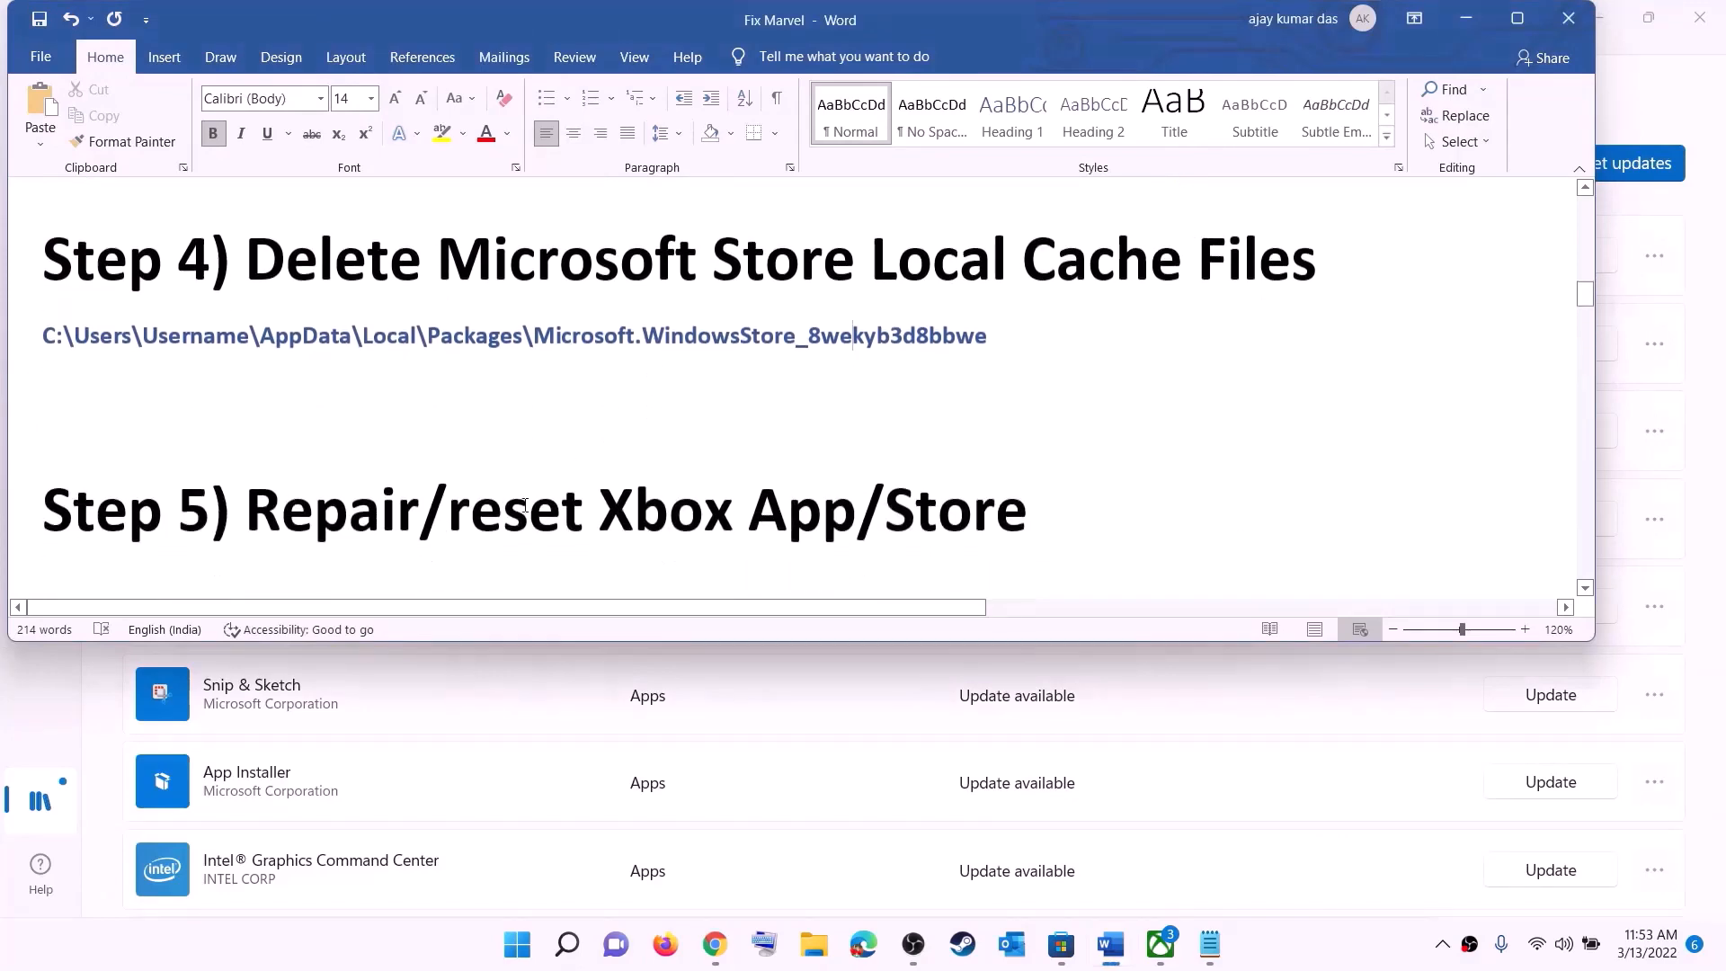
{"action": "scroll", "coordinate": [493, 487], "scroll_direction": "up", "scroll_amount": 3}
{"action": "left_click_drag", "start_coordinate": [420, 485], "coordinate": [1067, 490]}
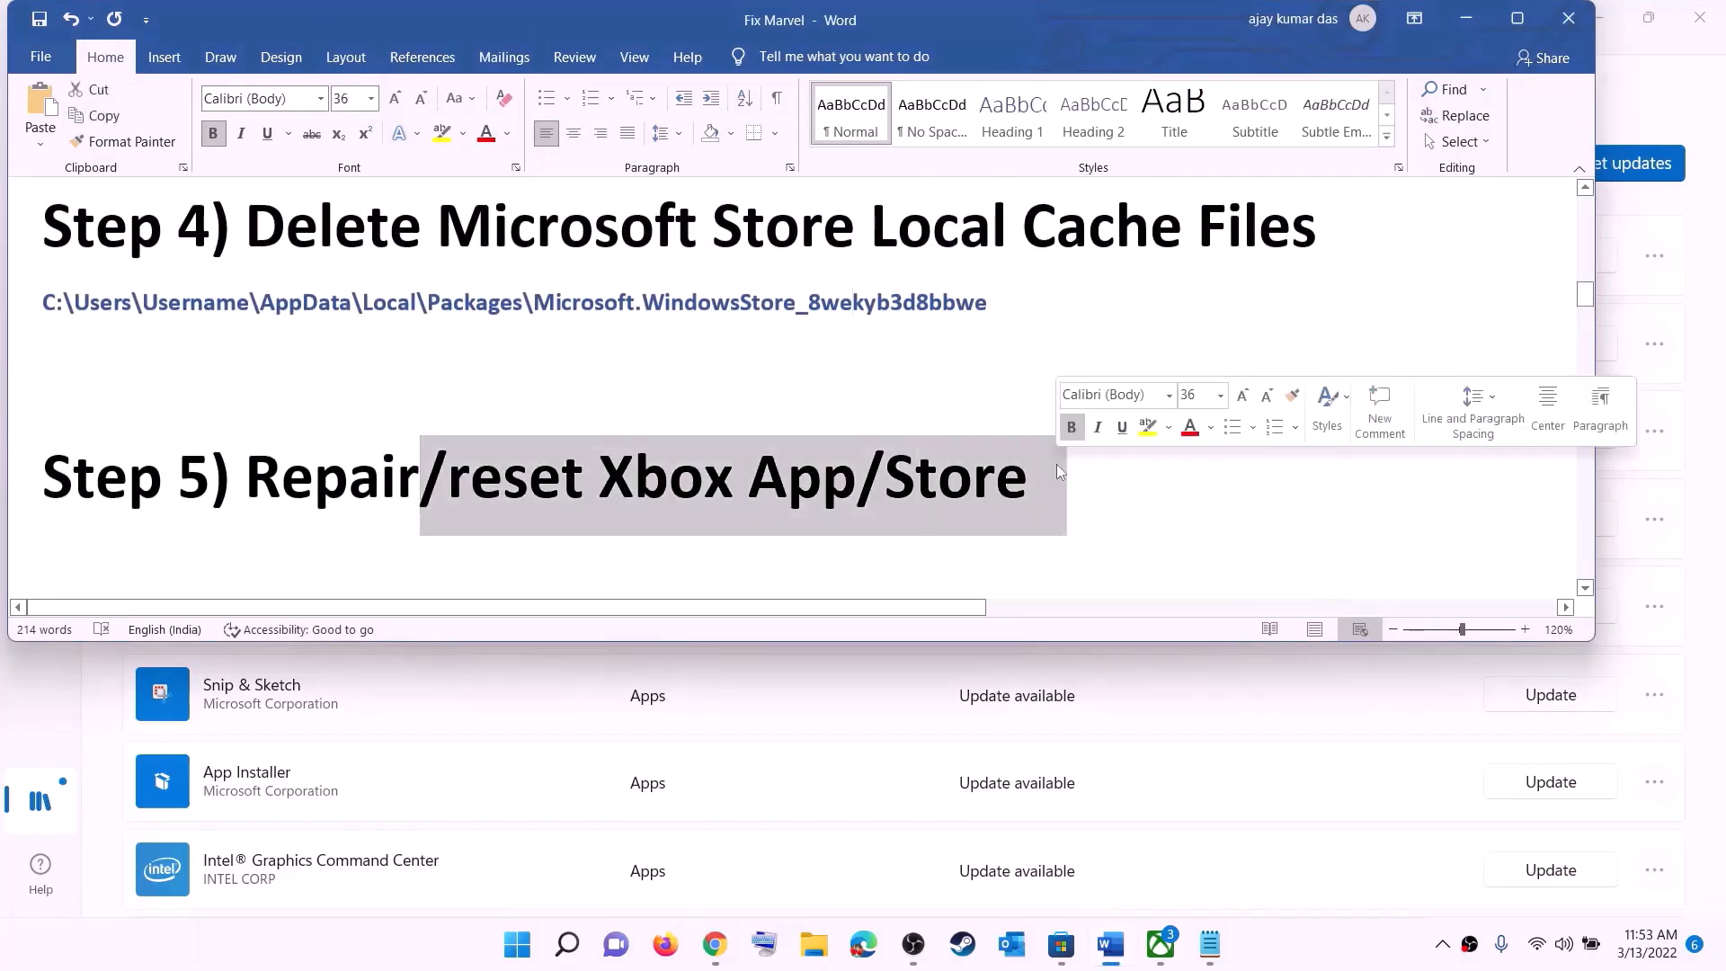
{"action": "left_click", "coordinate": [510, 948]}
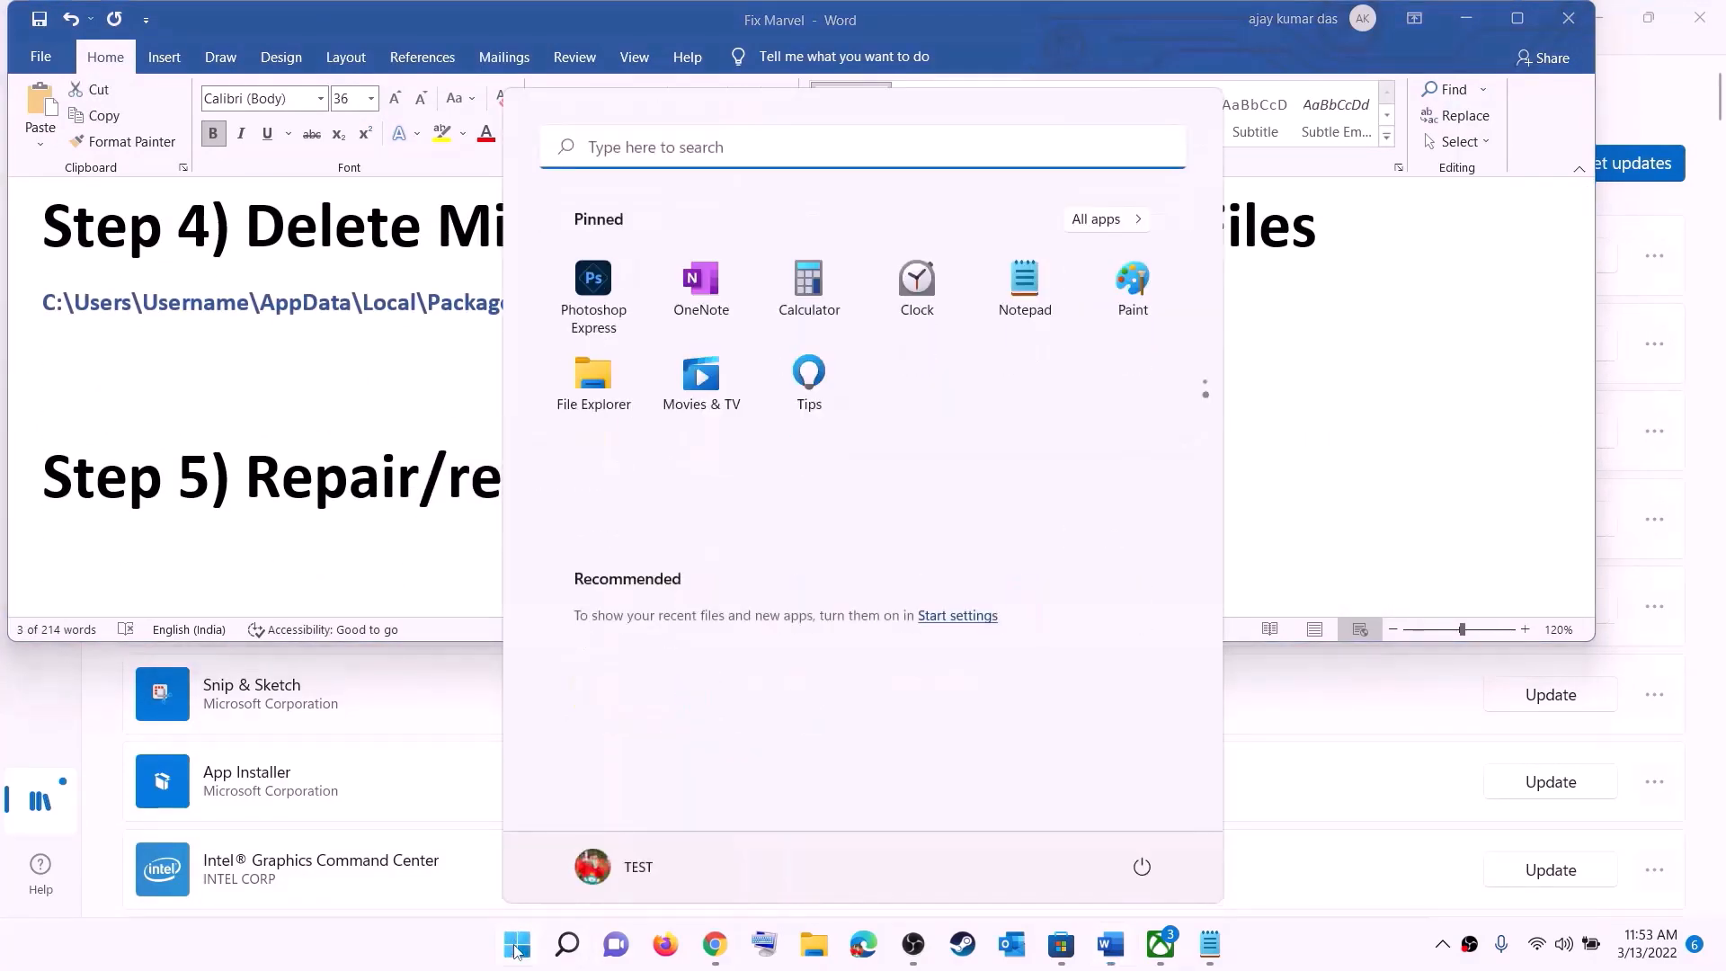
{"action": "type", "text": "xbox"}
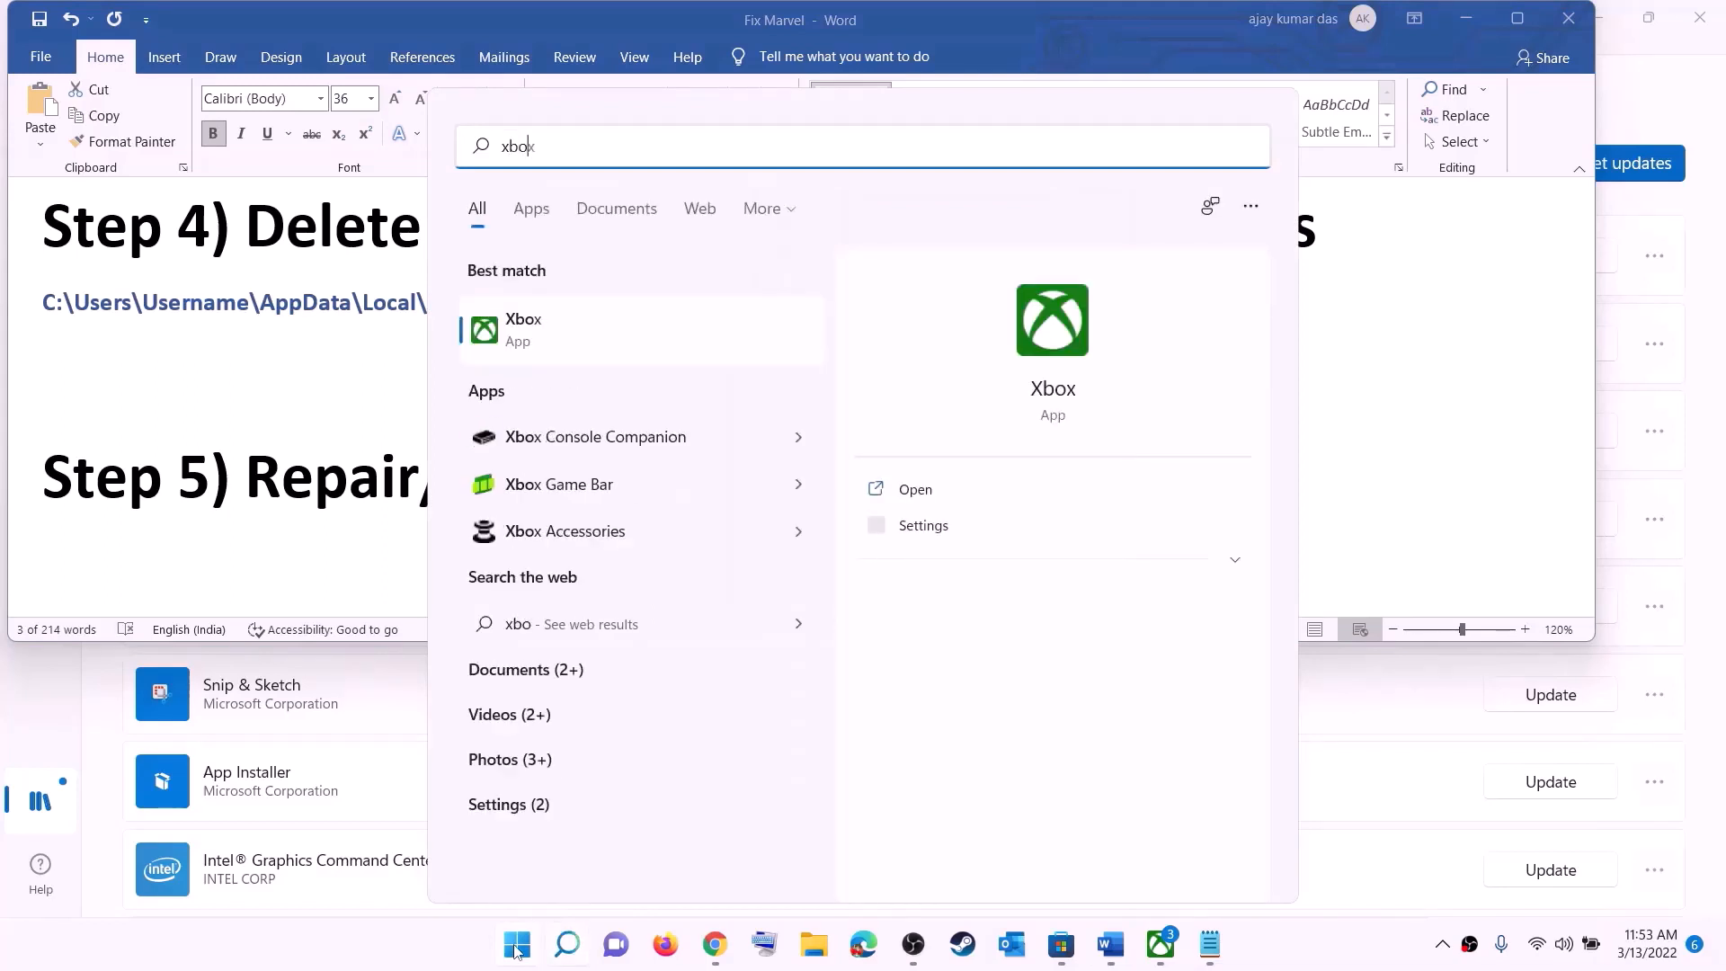
{"action": "right_click", "coordinate": [539, 336]}
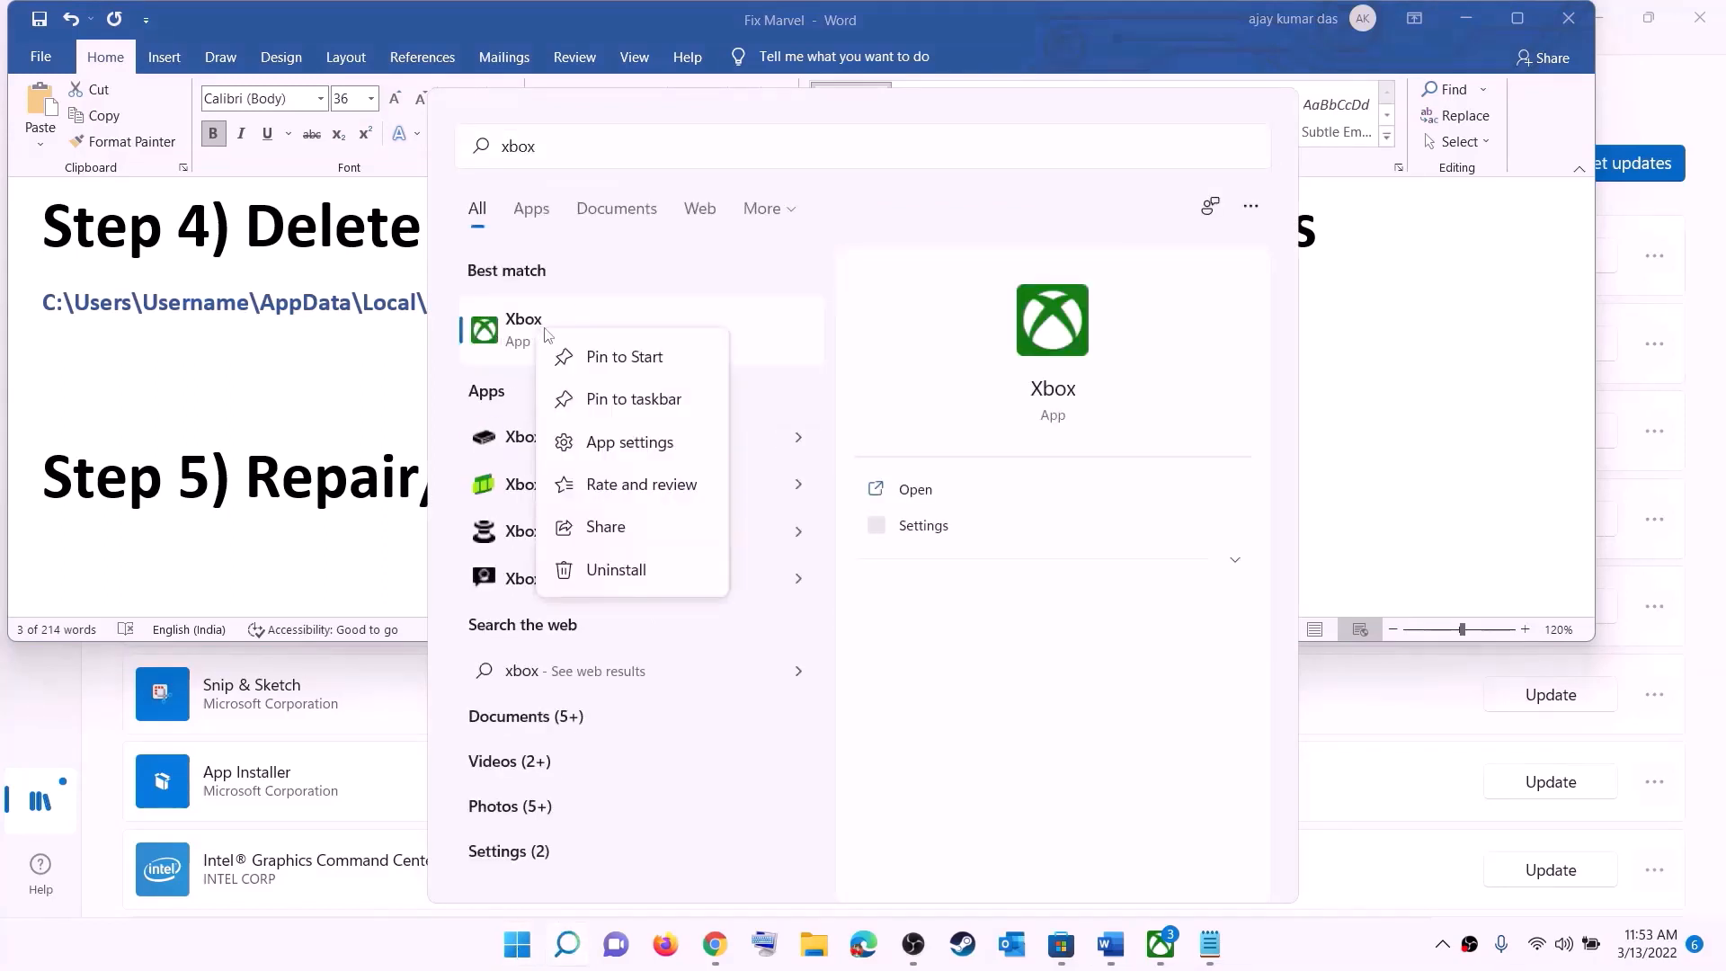
{"action": "left_click", "coordinate": [647, 451]}
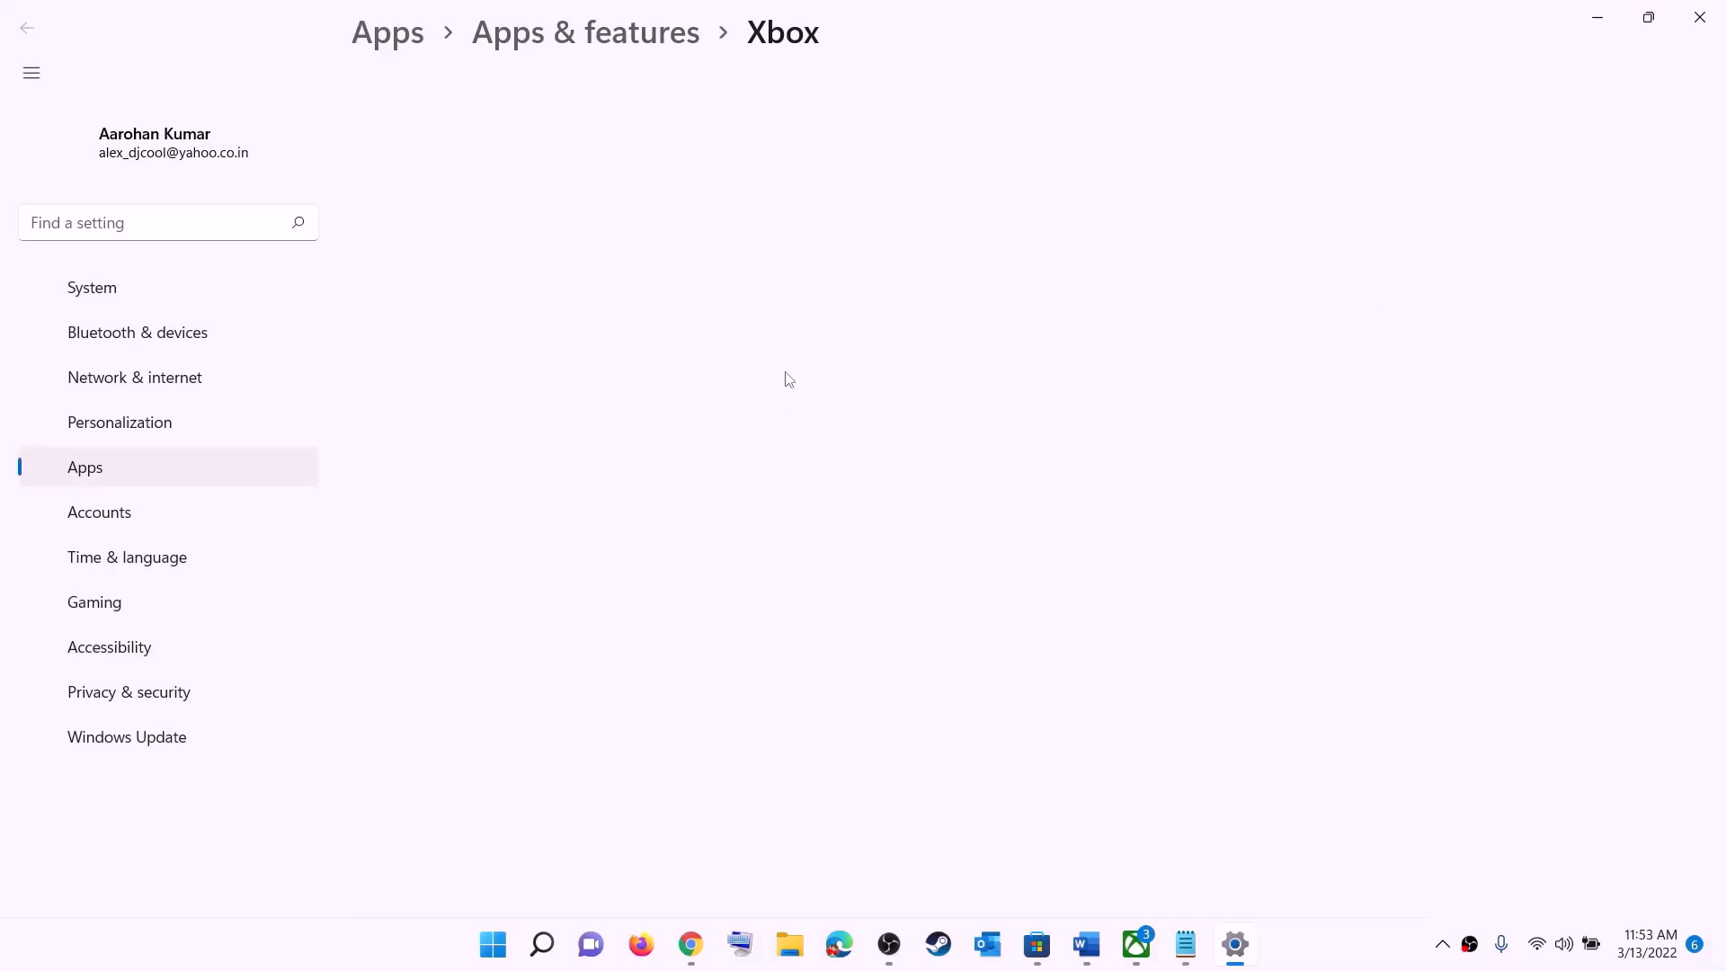
Repair the Xbox app, then reset it and confirm the deletion of its data.
{"action": "scroll", "coordinate": [692, 539], "scroll_direction": "down", "scroll_amount": 10}
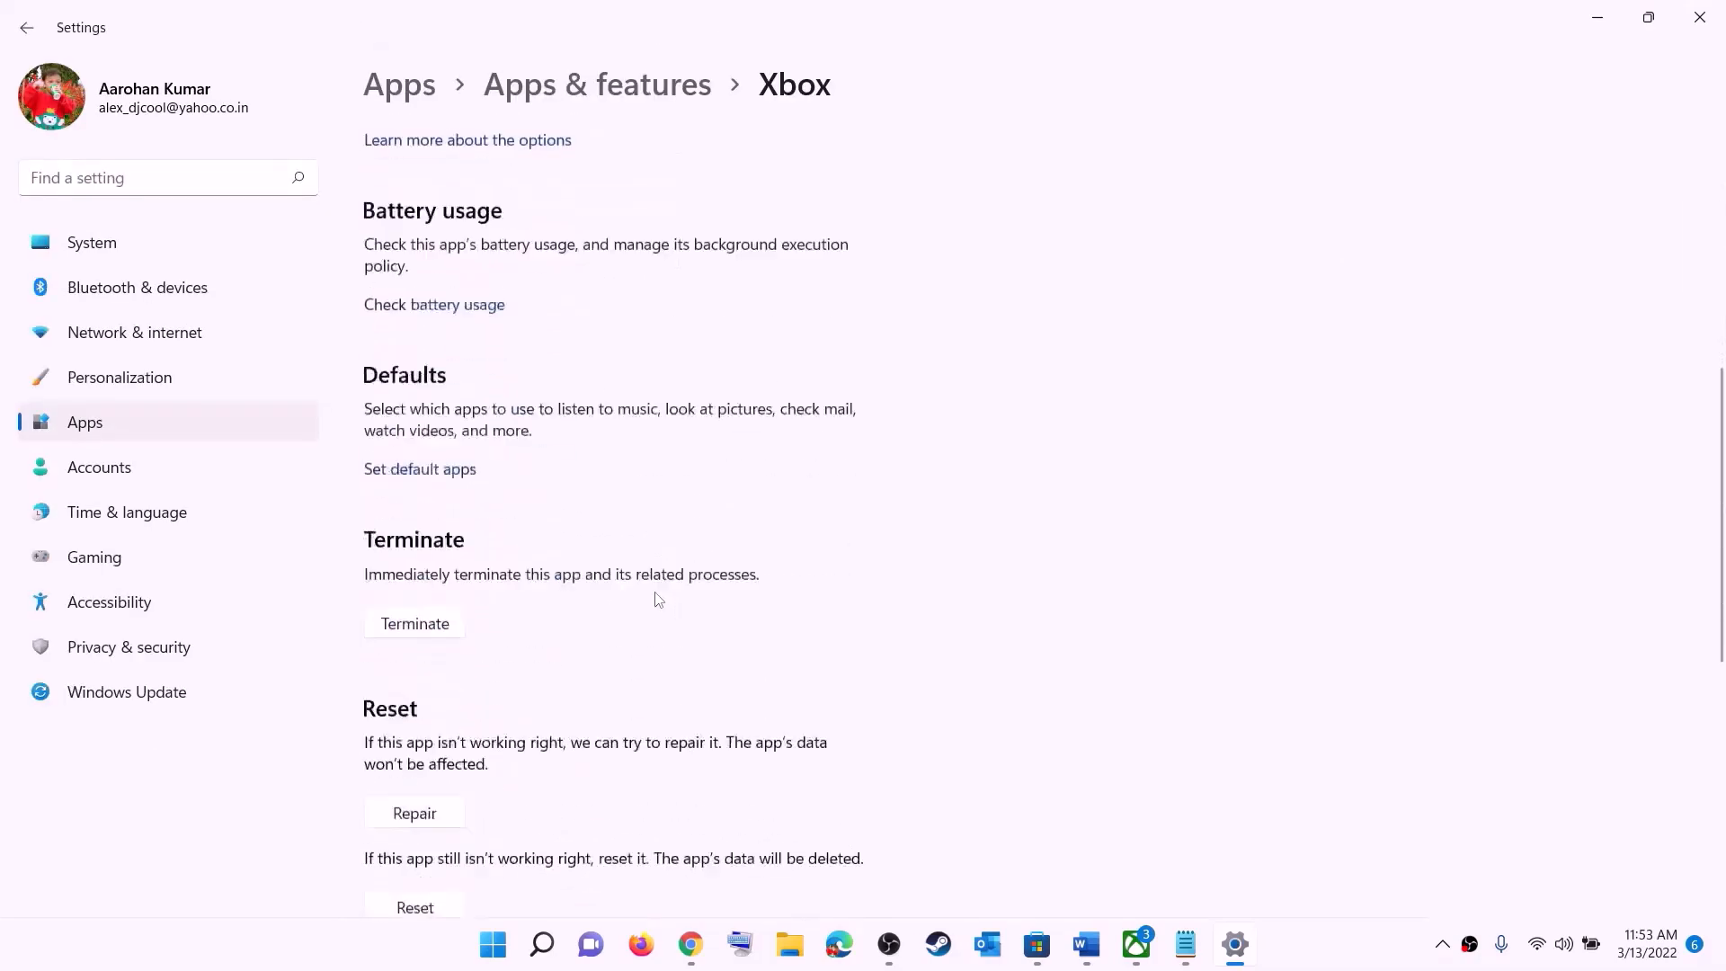
{"action": "left_click", "coordinate": [415, 386]}
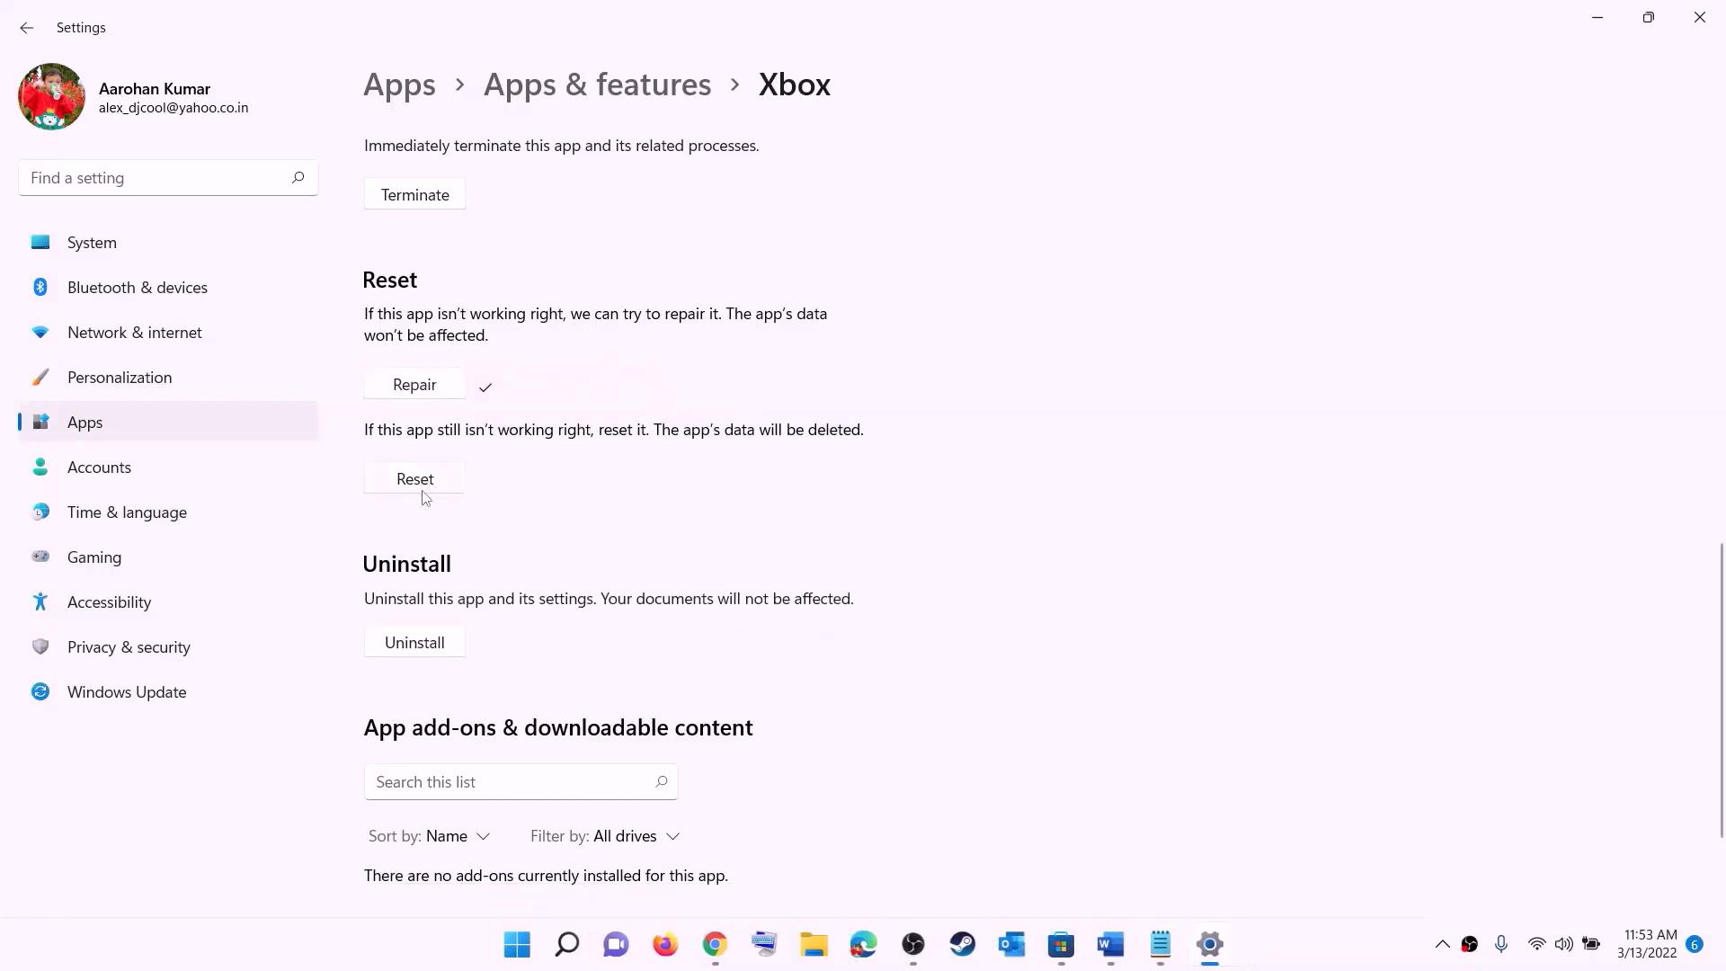
{"action": "left_click", "coordinate": [415, 484]}
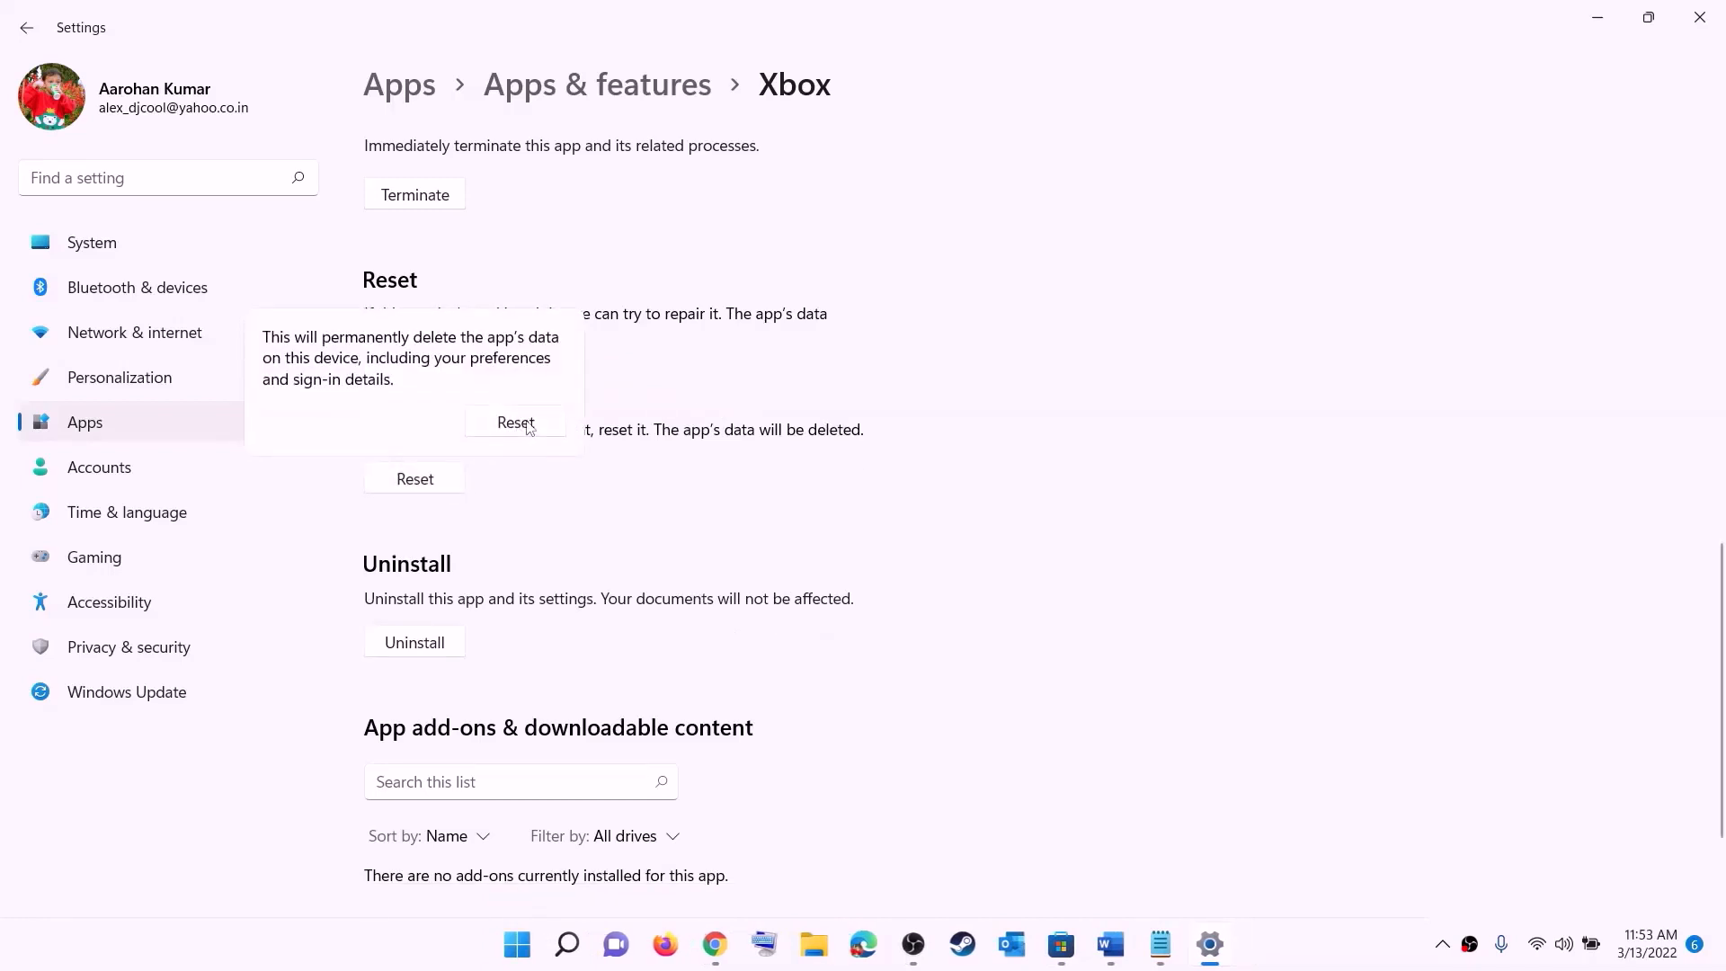
{"action": "left_click", "coordinate": [530, 427]}
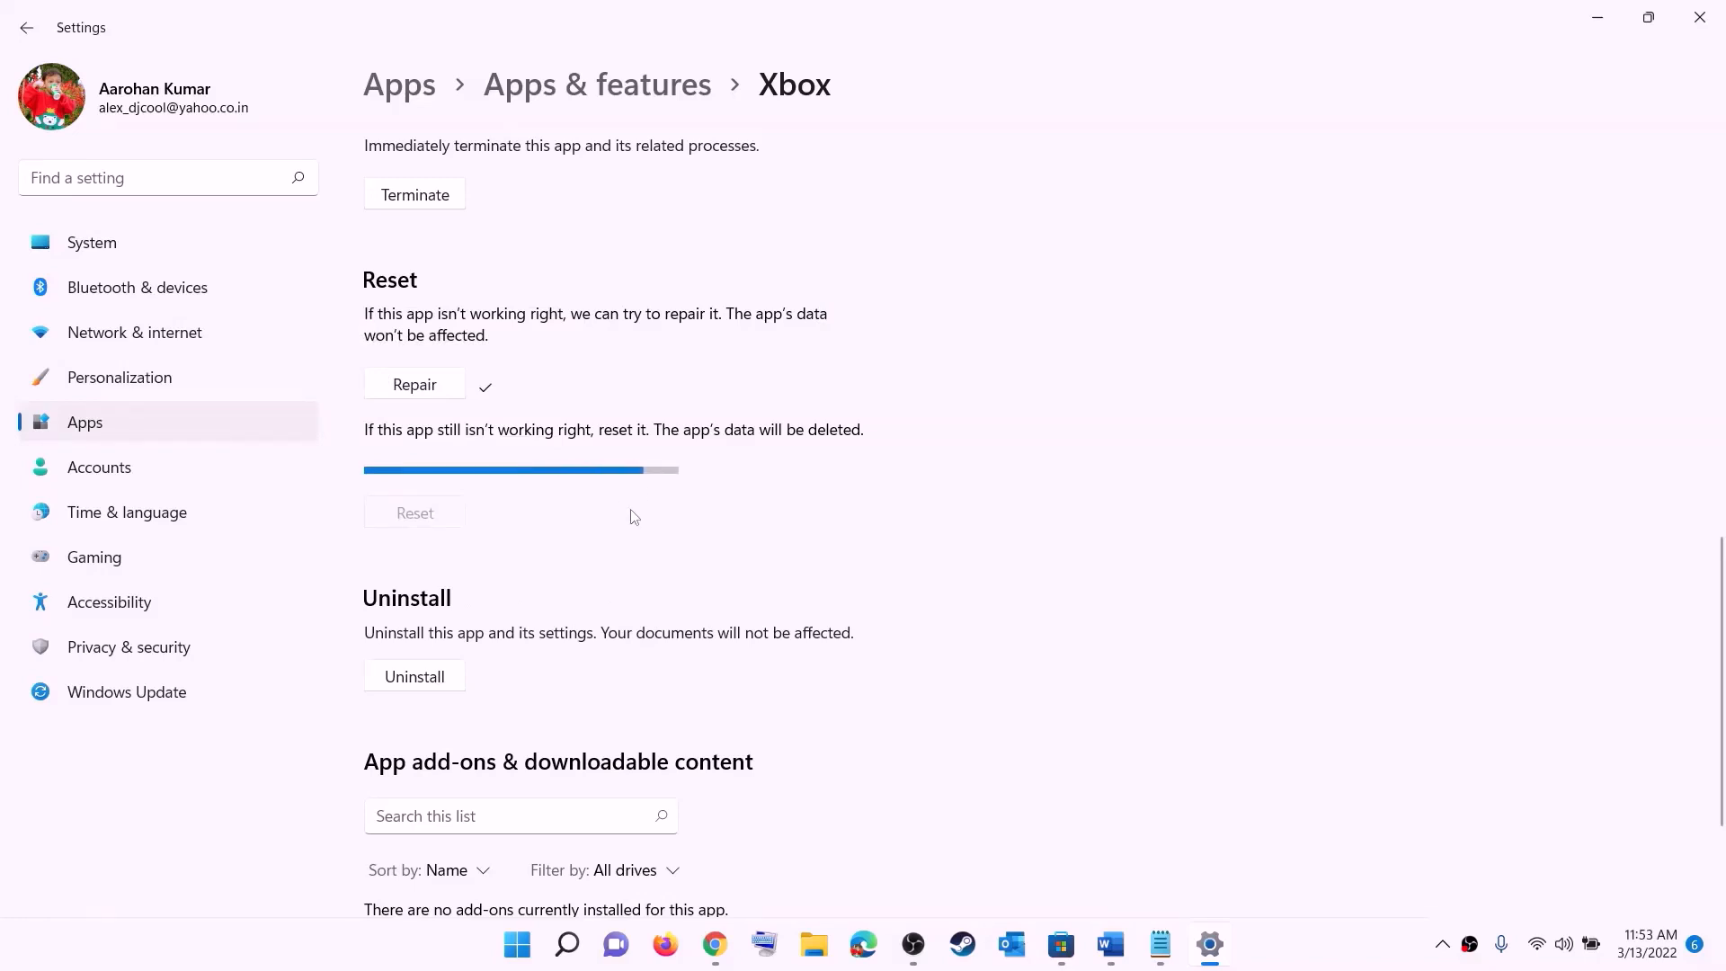
Search Windows for "store" and open the Microsoft Store app's settings page.
{"action": "left_click", "coordinate": [516, 948]}
{"action": "type", "text": "s"}
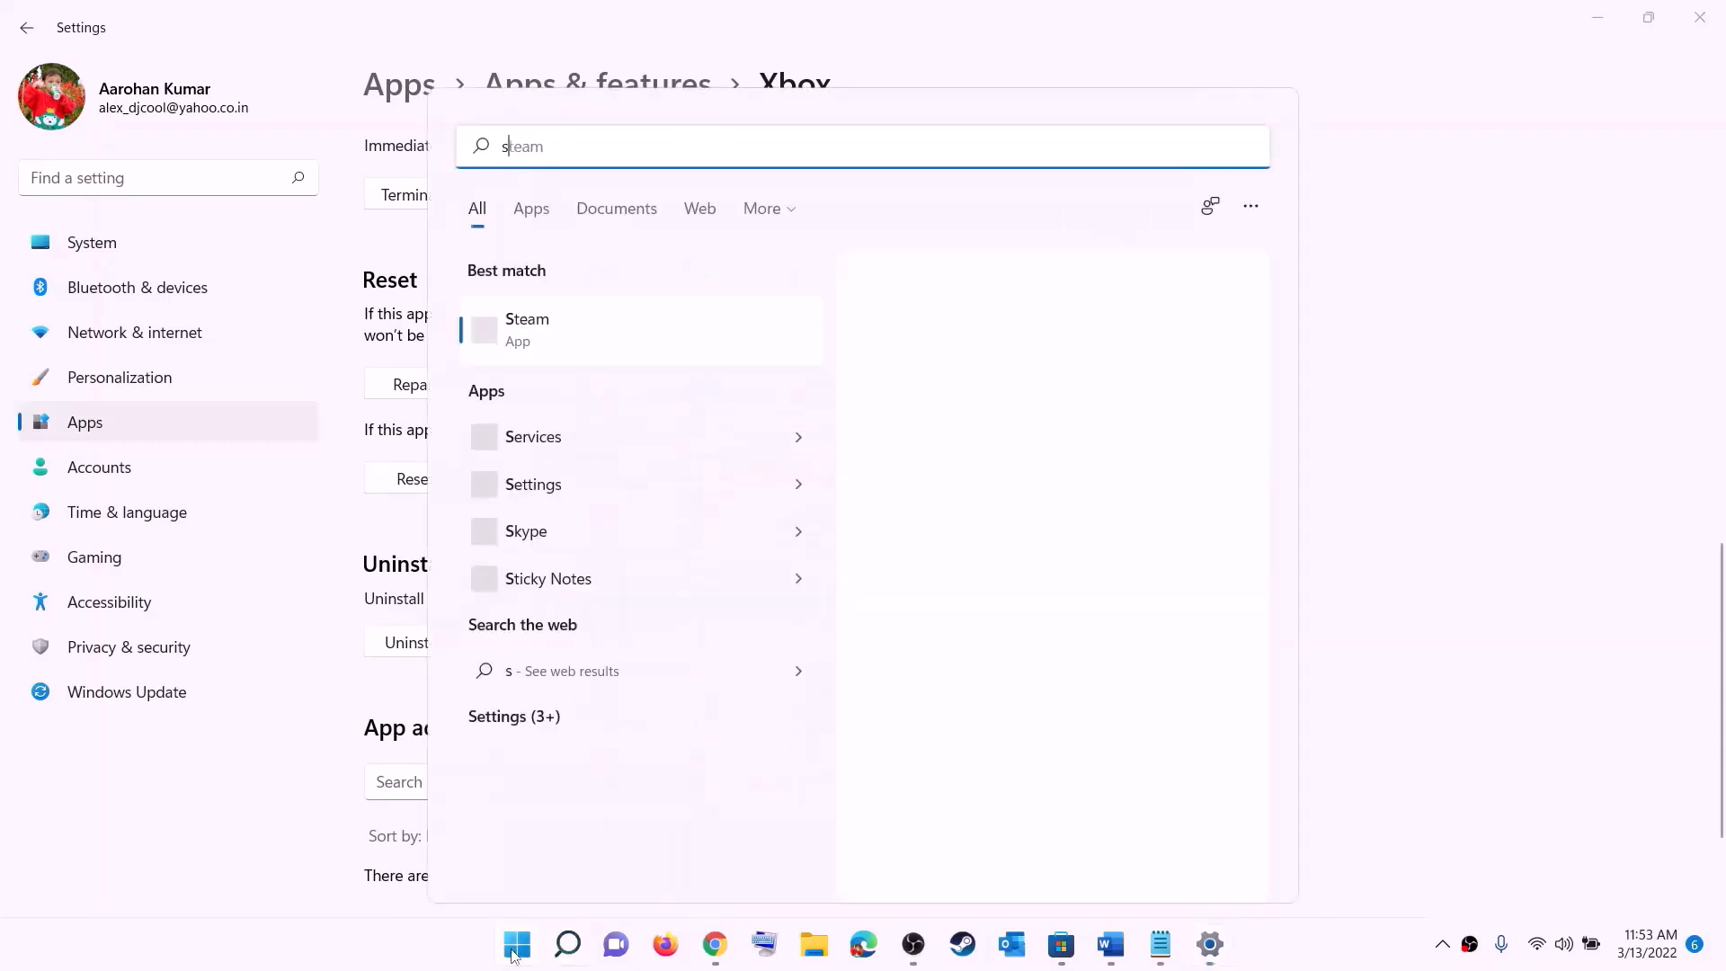
{"action": "type", "text": "tore"}
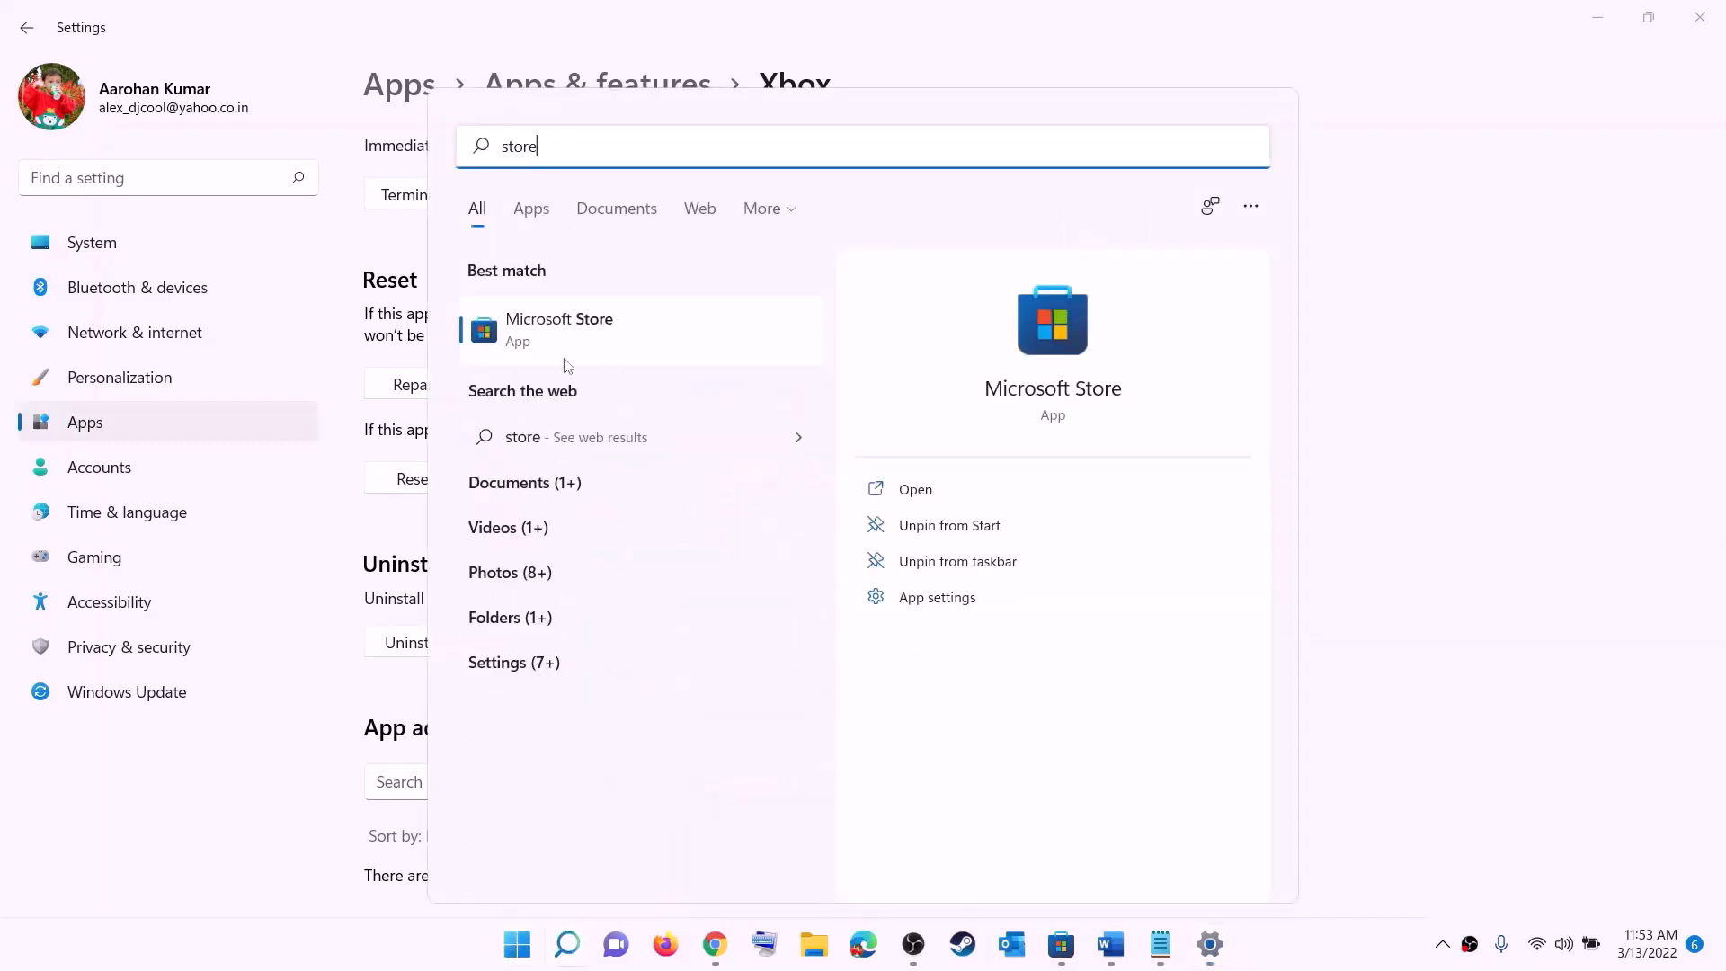
{"action": "right_click", "coordinate": [559, 347]}
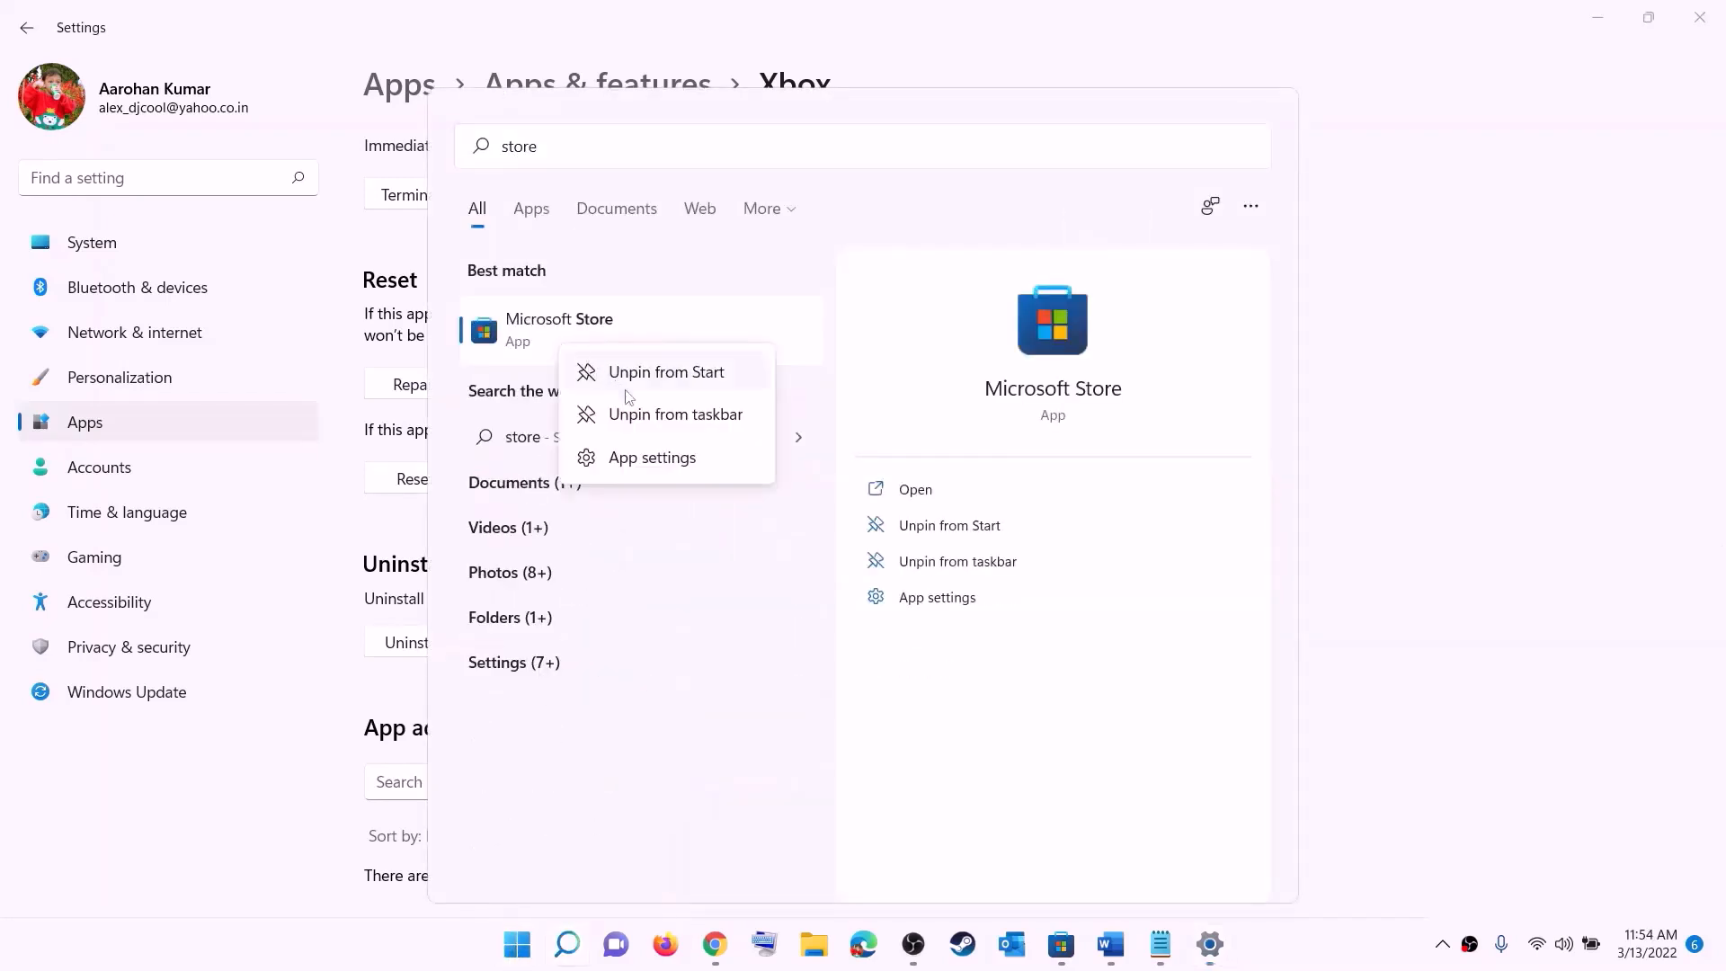
{"action": "left_click", "coordinate": [667, 463]}
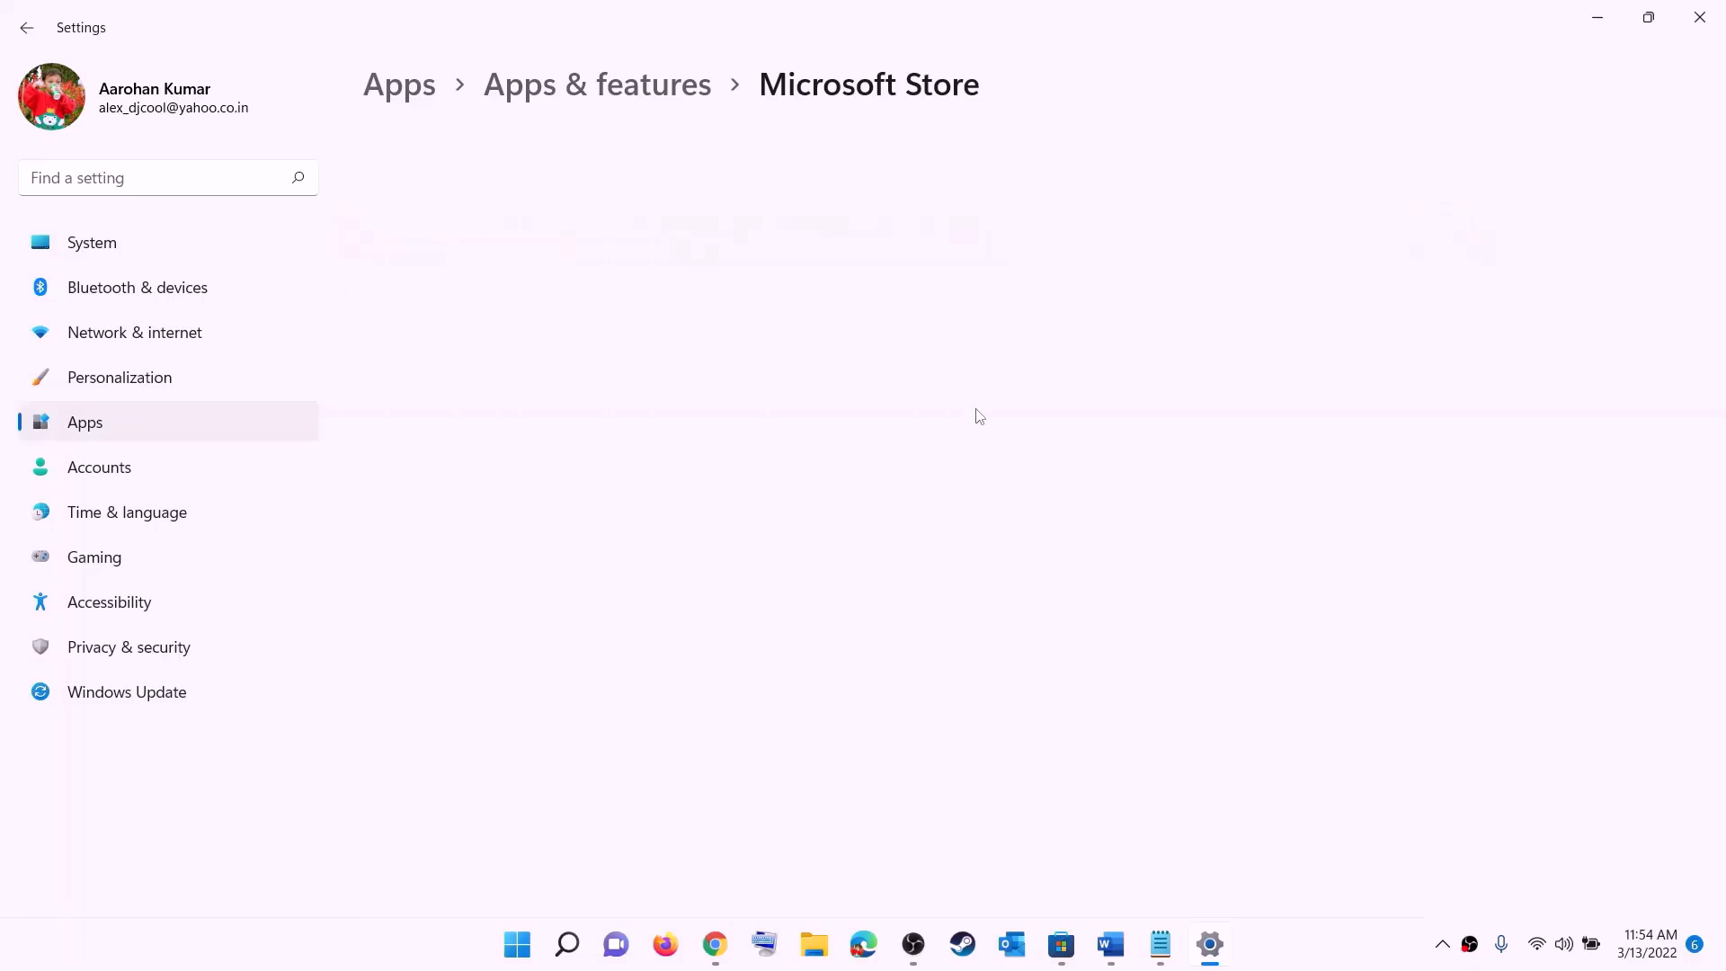
Repair the Microsoft Store app, then reset it and confirm the deletion of its data.
{"action": "scroll", "coordinate": [539, 662], "scroll_direction": "down", "scroll_amount": 10}
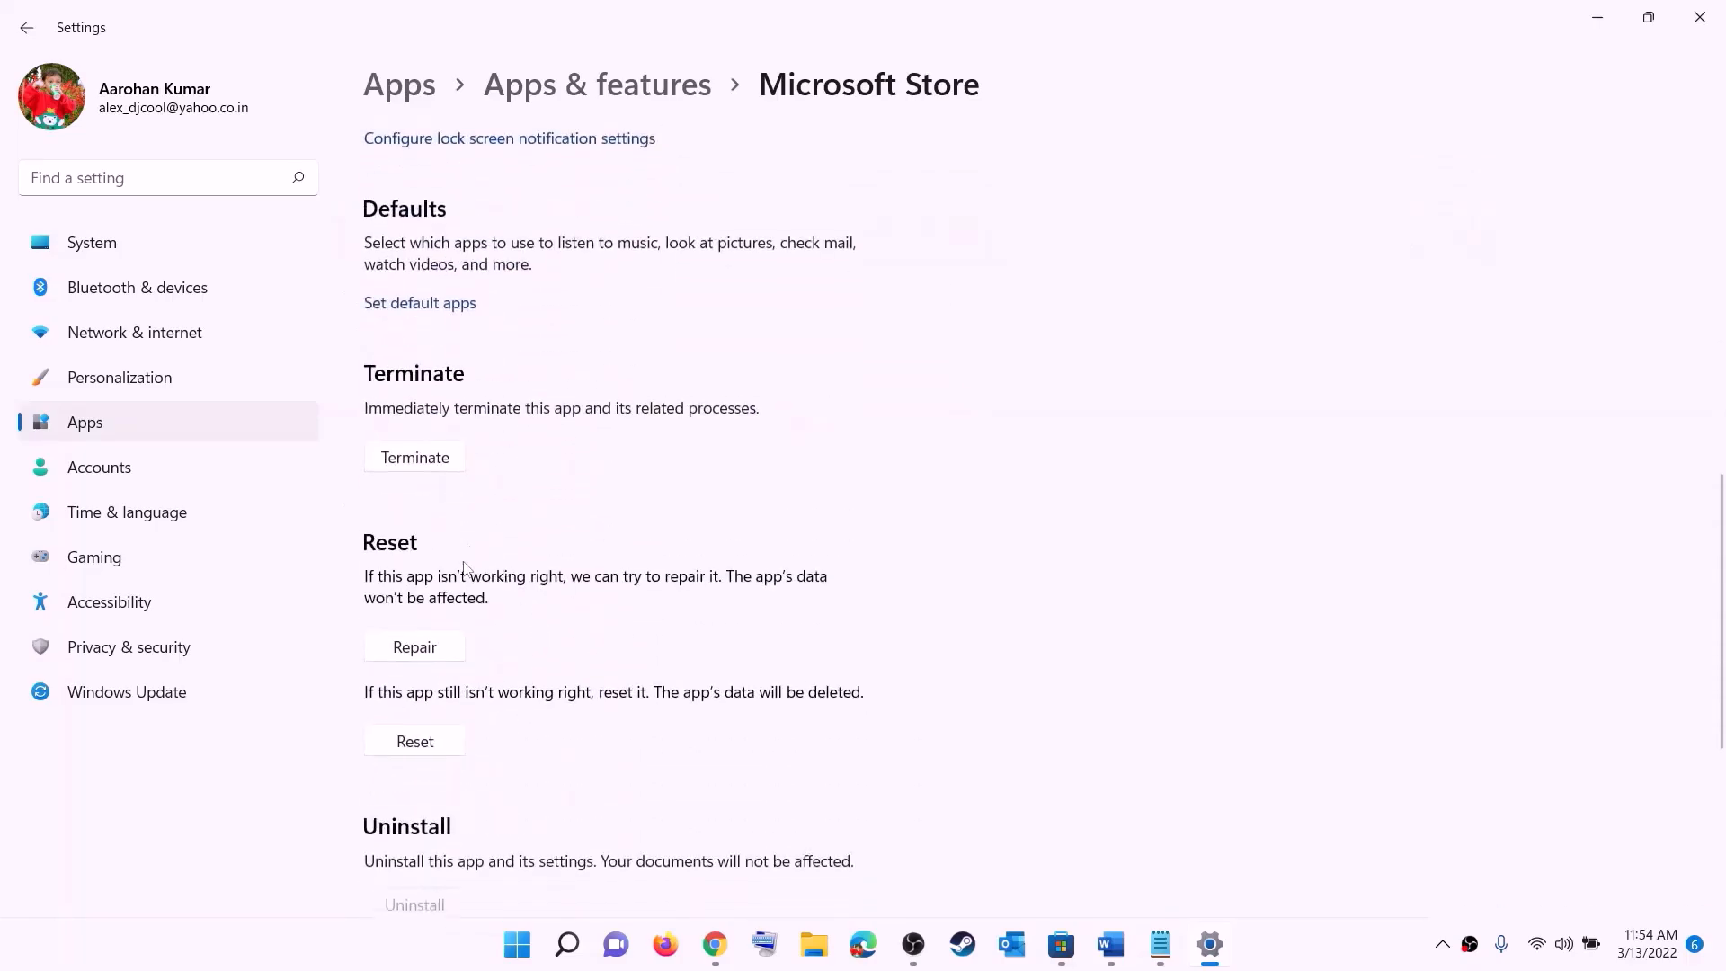
{"action": "left_click", "coordinate": [415, 648]}
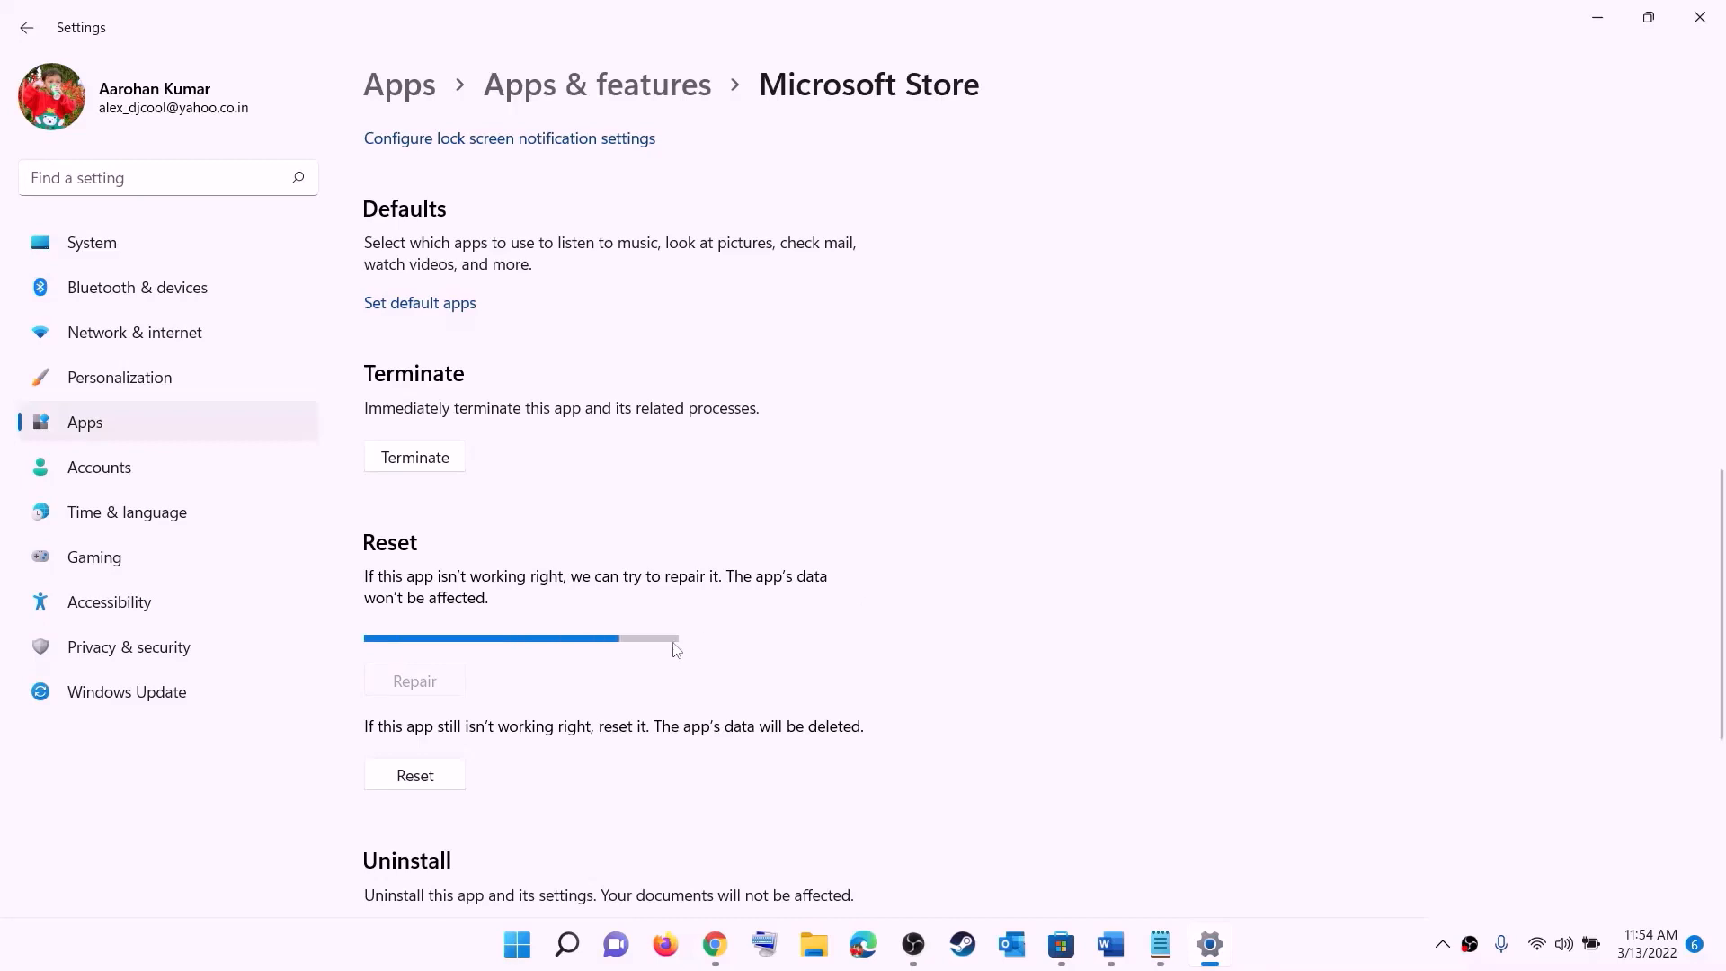
{"action": "left_click", "coordinate": [428, 780]}
{"action": "left_click", "coordinate": [499, 731]}
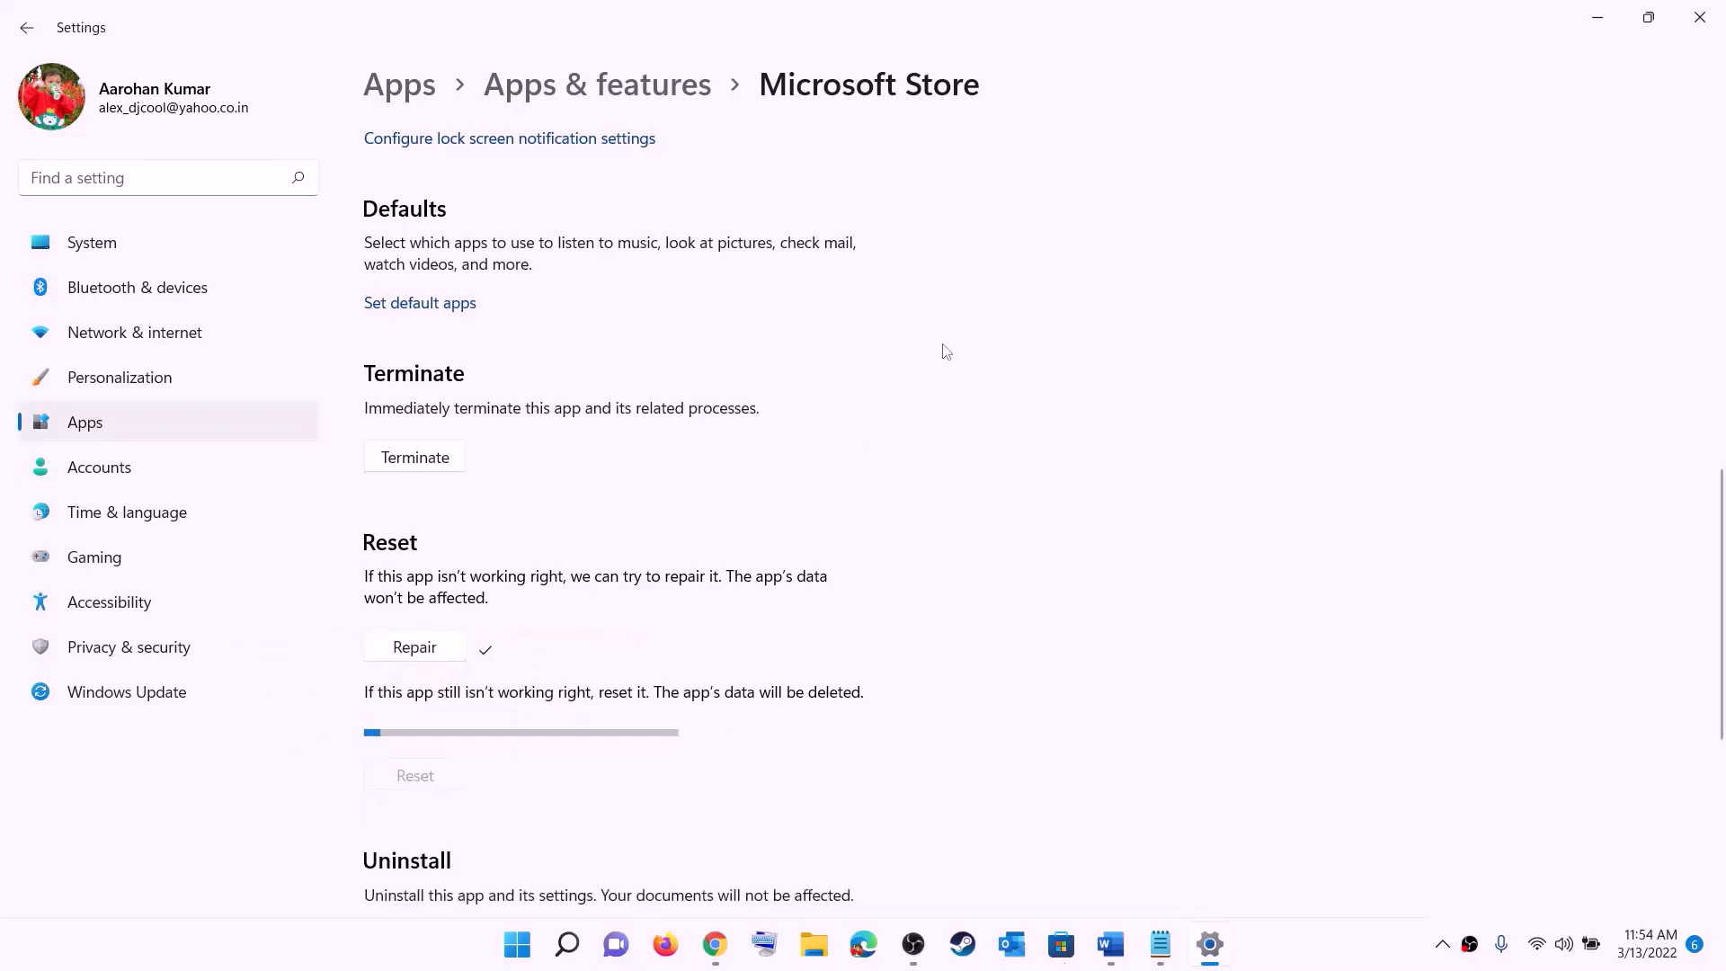
Switch to the Word document and read Step 6 on updating the Xbox App/Store from the store library.
{"action": "left_click", "coordinate": [1111, 944]}
{"action": "scroll", "coordinate": [297, 471], "scroll_direction": "down", "scroll_amount": 3}
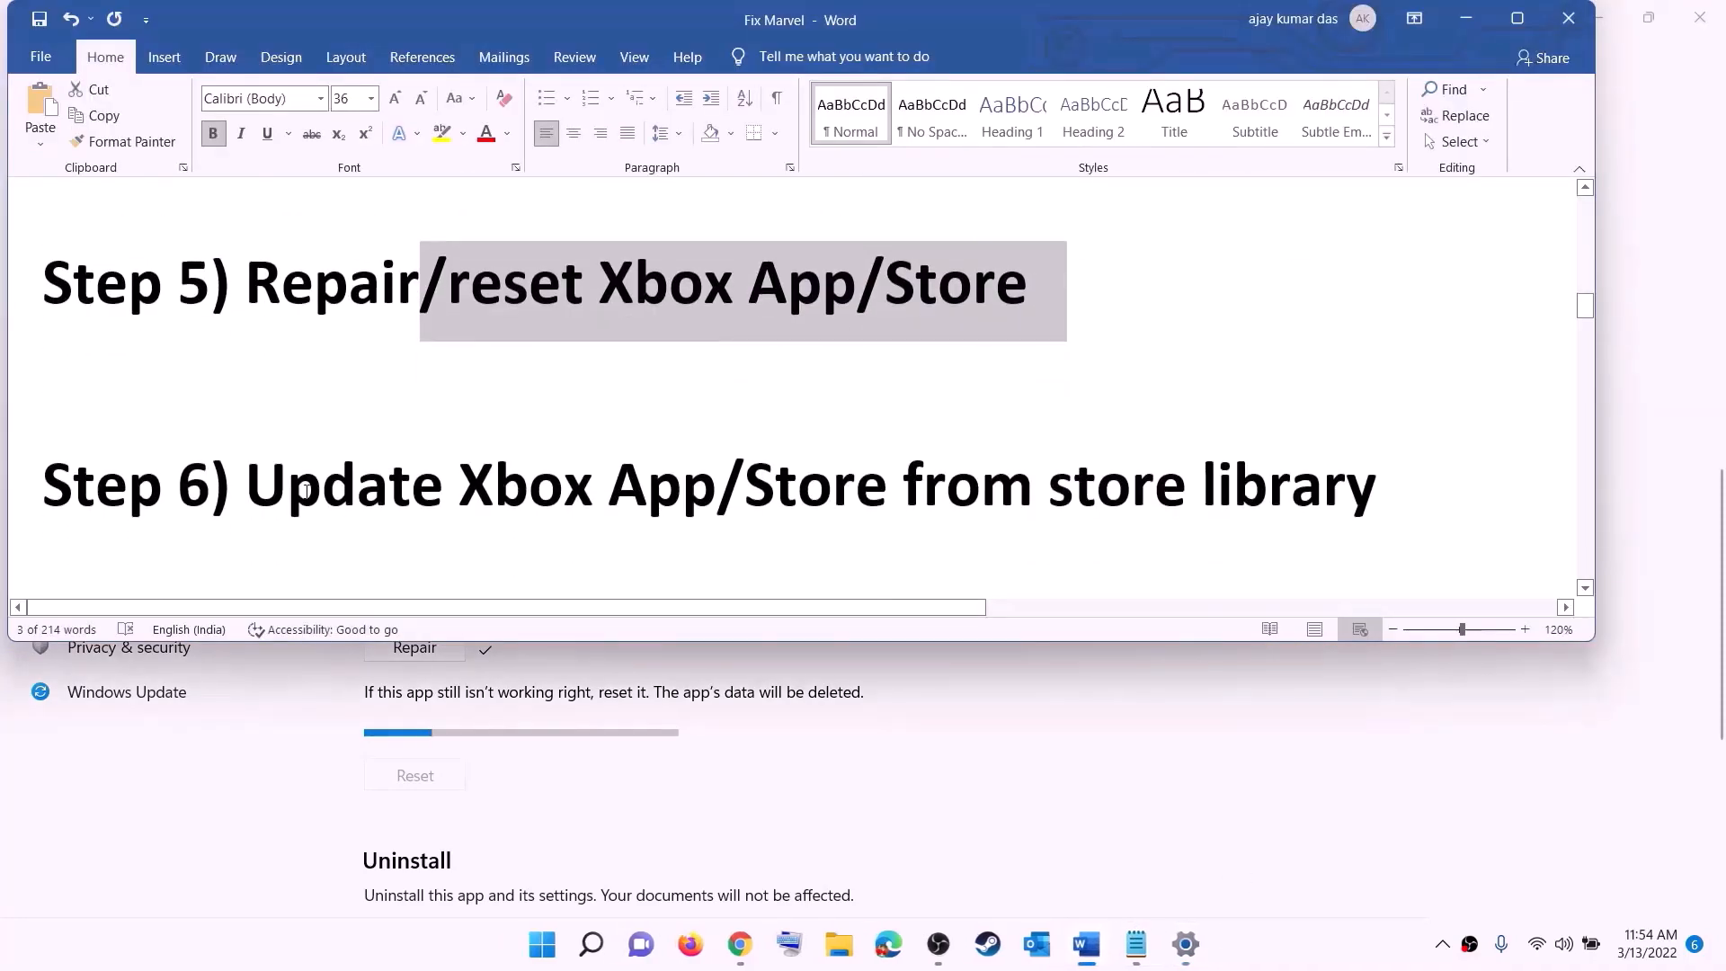
{"action": "left_click_drag", "start_coordinate": [297, 472], "coordinate": [899, 473]}
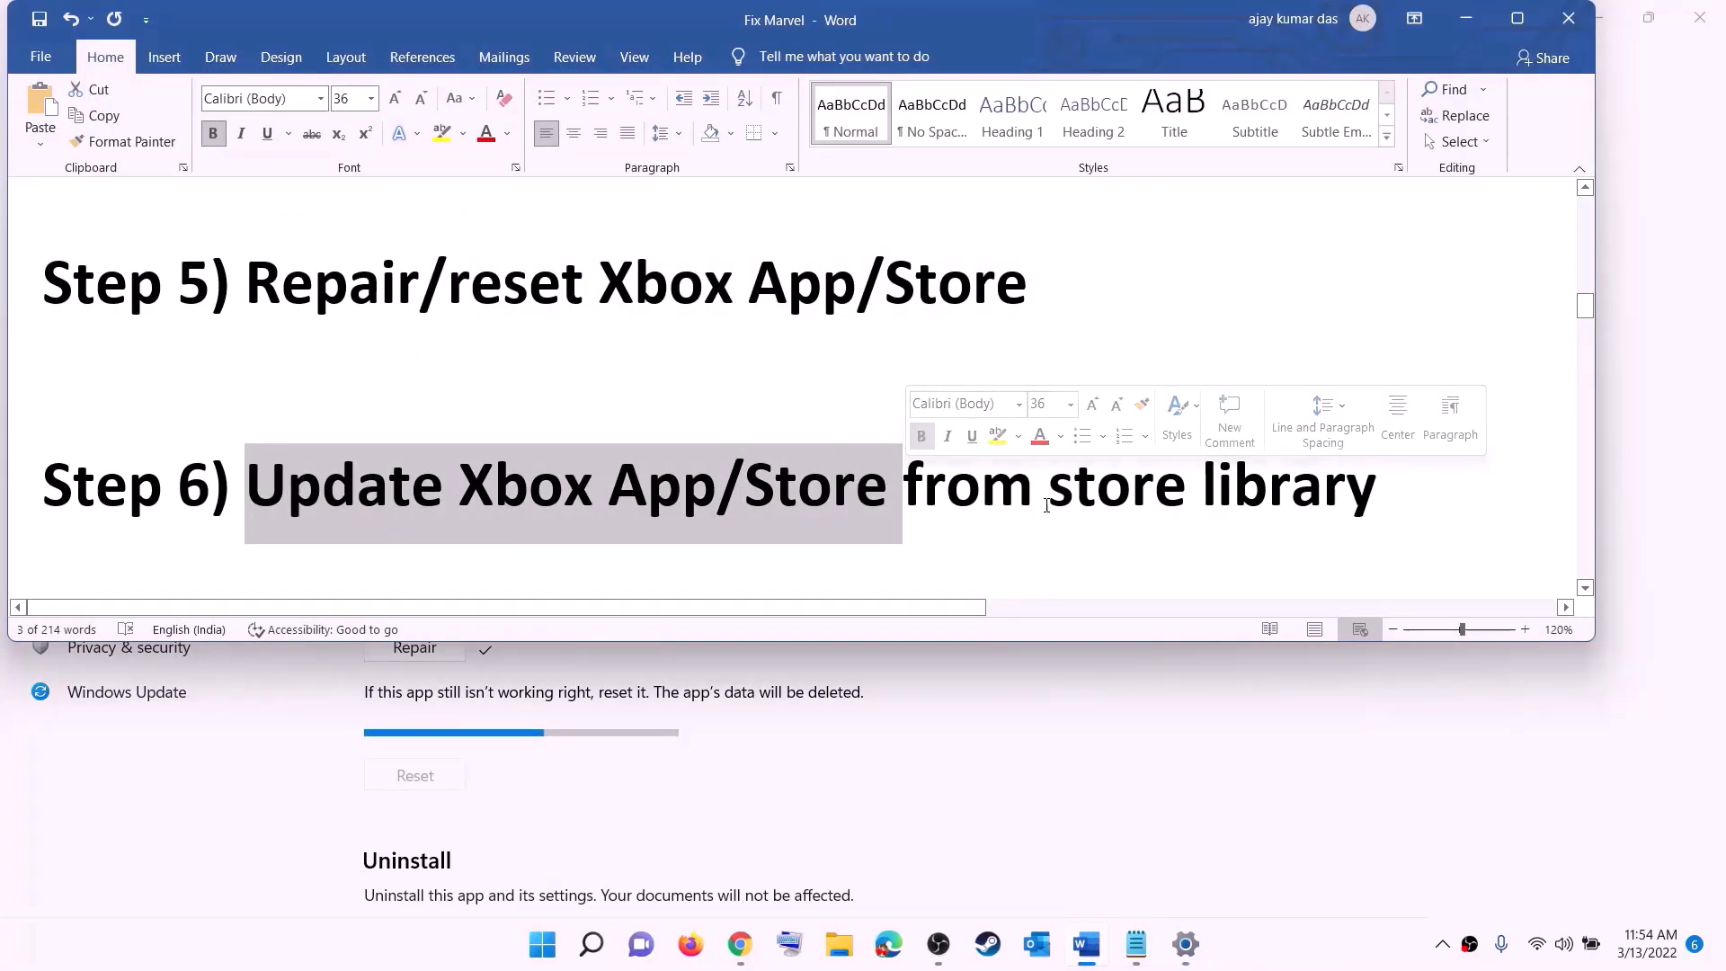
{"action": "left_click", "coordinate": [899, 474]}
{"action": "left_click_drag", "start_coordinate": [1038, 482], "coordinate": [1360, 467]}
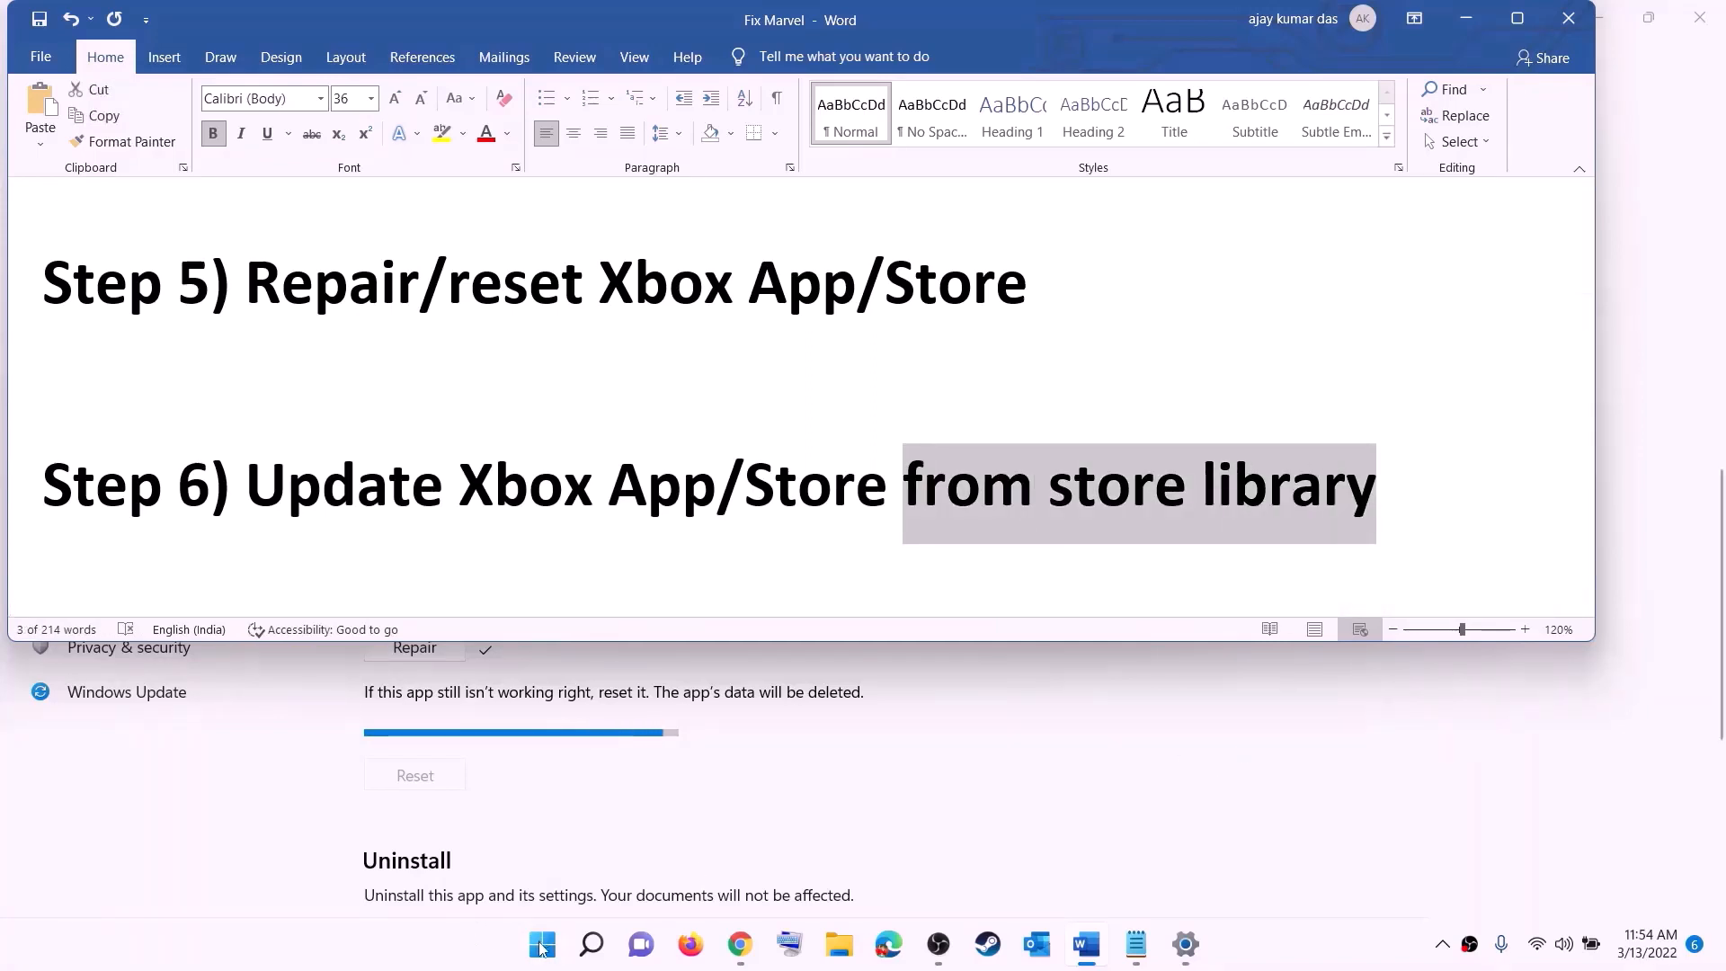
Launch Microsoft Store, maximize its window and open the Library with the available app updates.
{"action": "left_click", "coordinate": [542, 944]}
{"action": "type", "text": "store"}
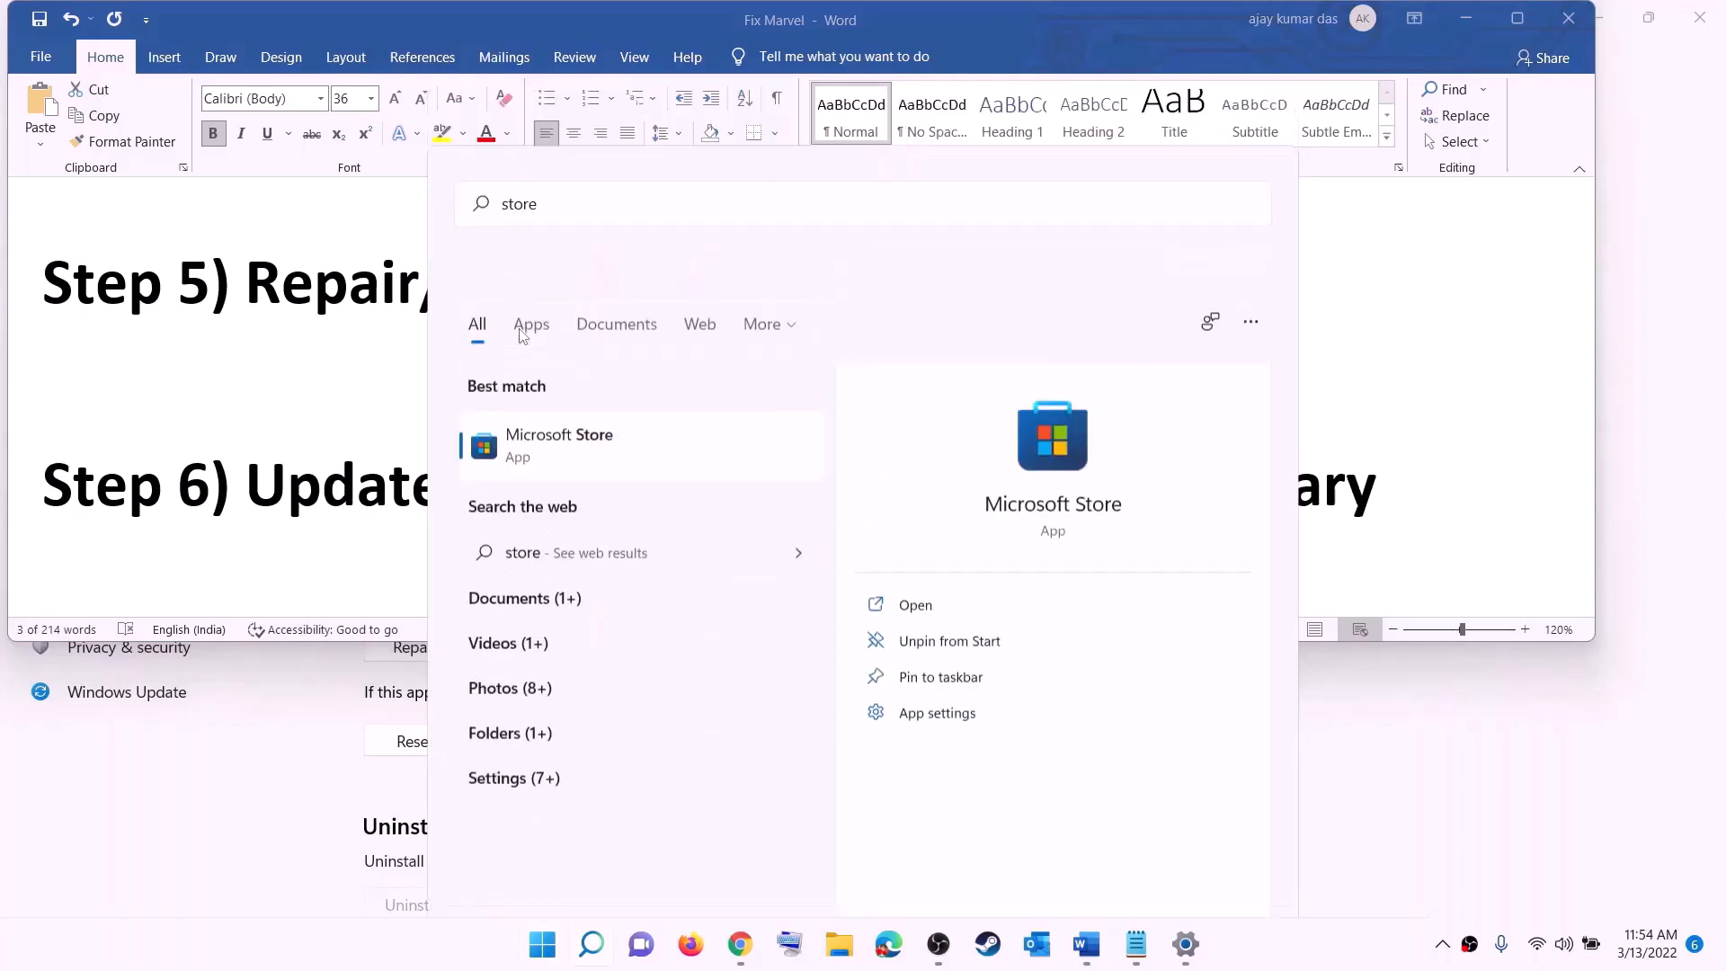
{"action": "key", "text": "Return"}
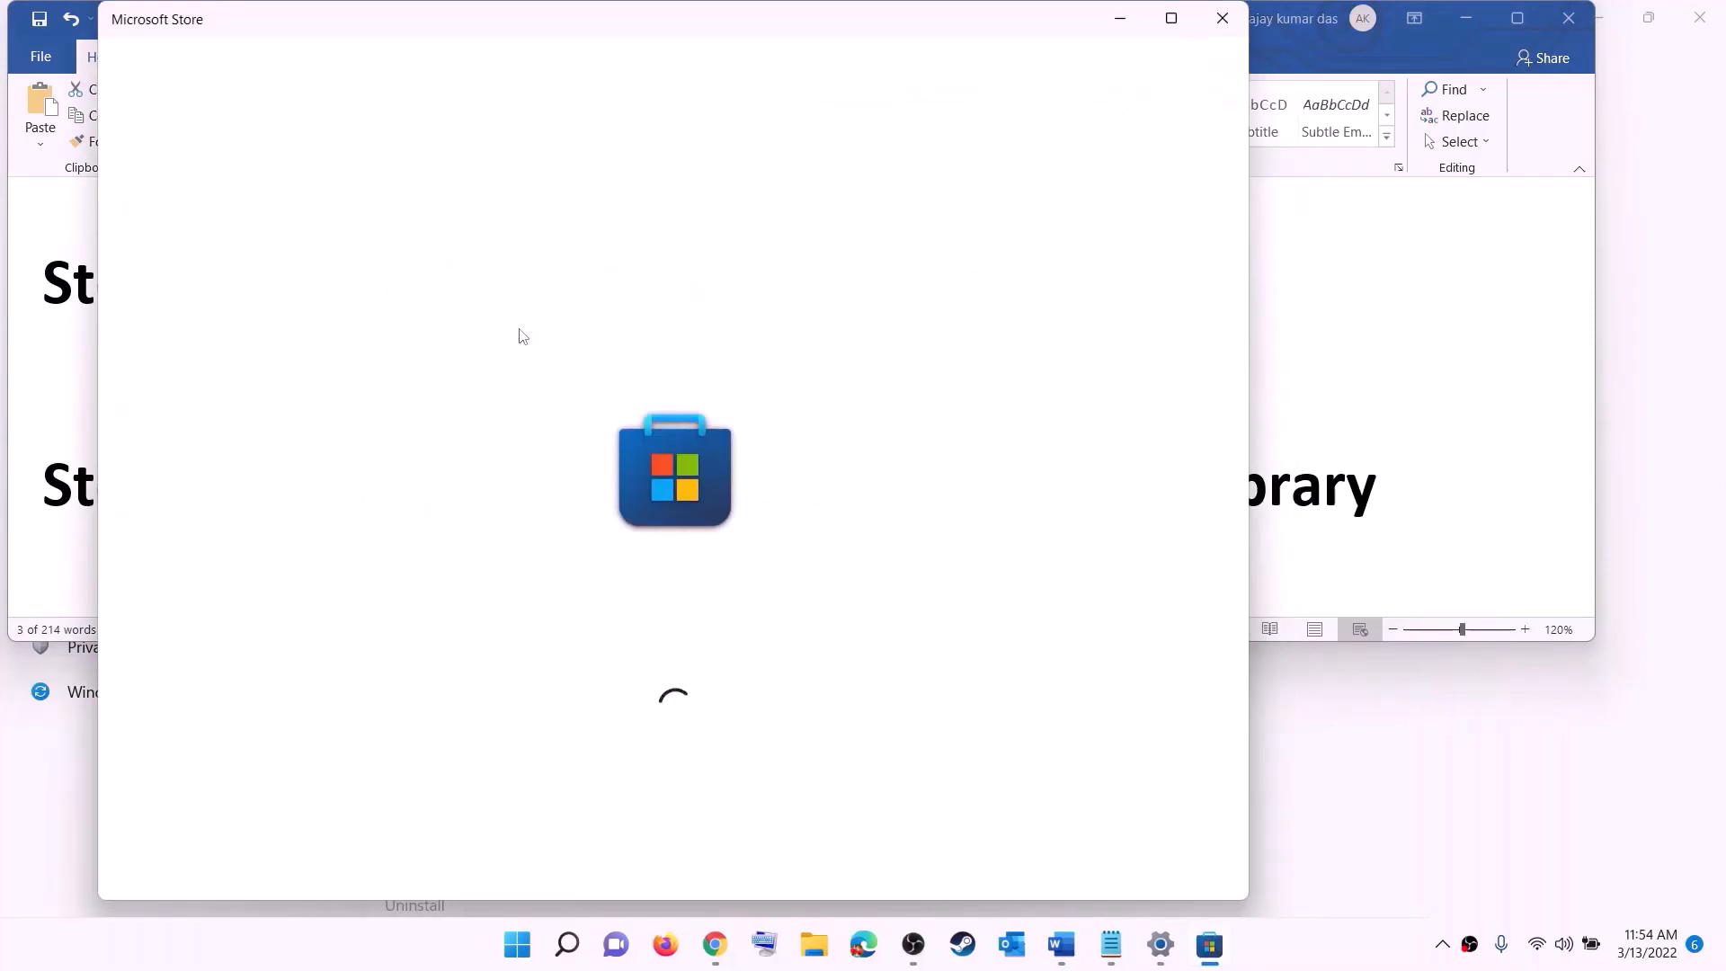
{"action": "left_click", "coordinate": [1173, 24]}
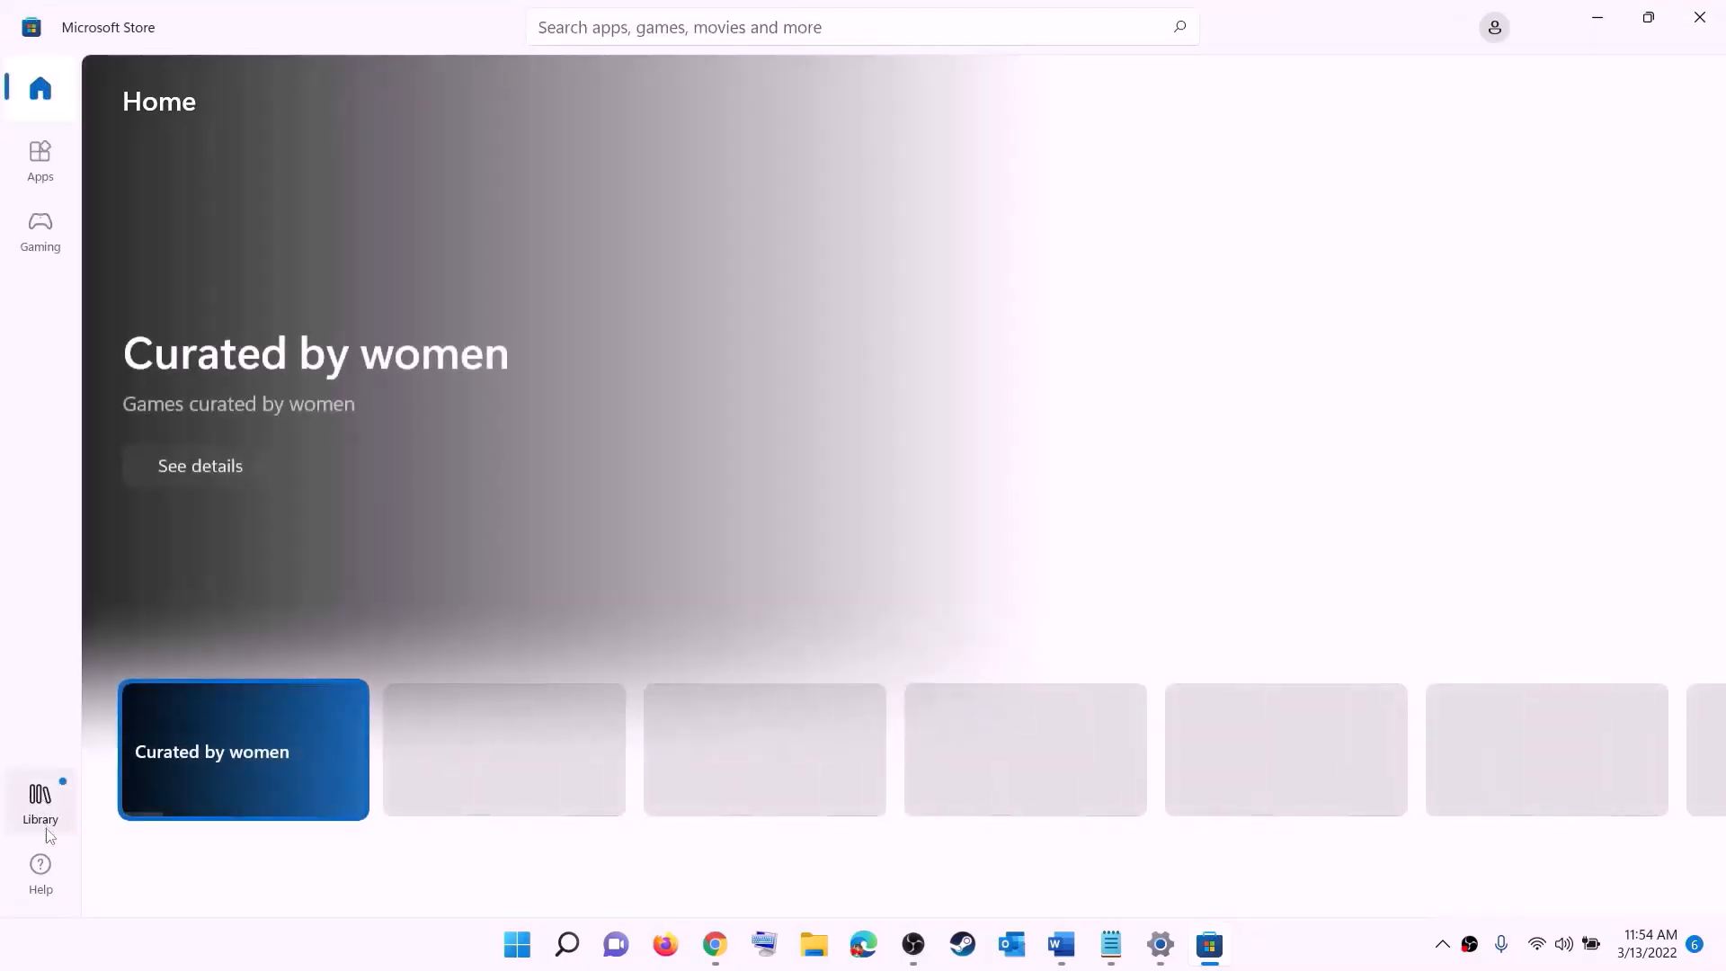
{"action": "left_click", "coordinate": [41, 813]}
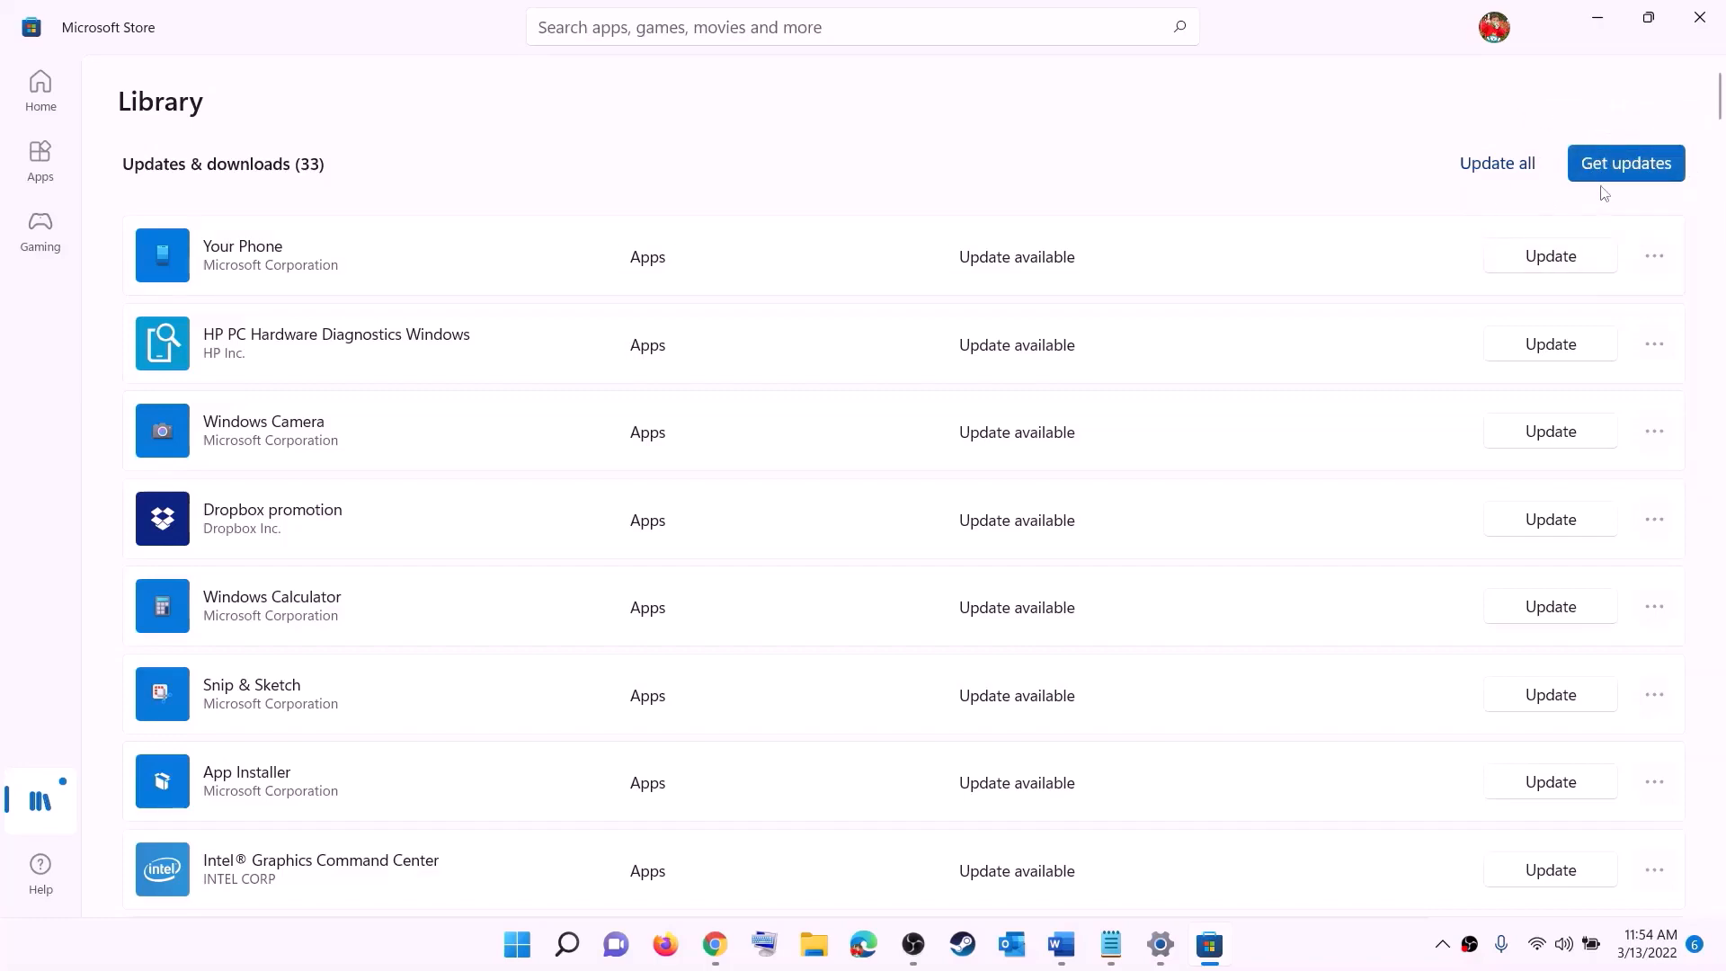
Return to the Word document and read Step 7 on installing Xbox identity provider and Gaming services.
{"action": "left_click", "coordinate": [1597, 18]}
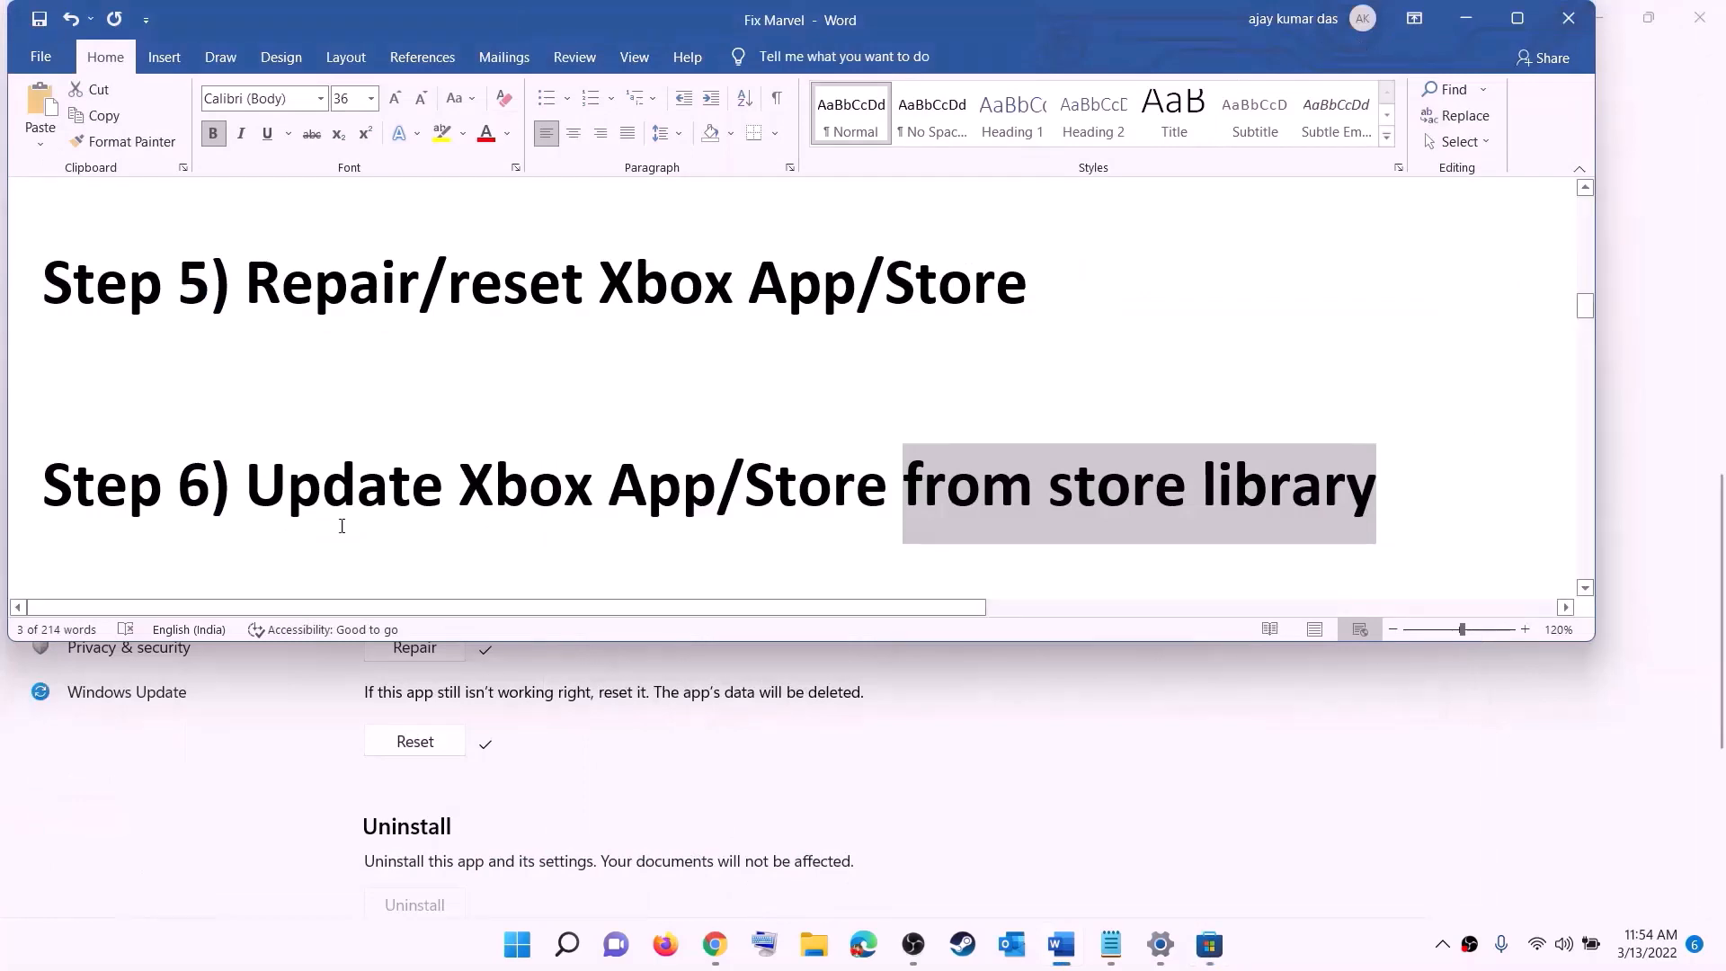
{"action": "scroll", "coordinate": [343, 518], "scroll_direction": "down", "scroll_amount": 2}
{"action": "scroll", "coordinate": [343, 518], "scroll_direction": "down", "scroll_amount": 2}
{"action": "left_click_drag", "start_coordinate": [426, 428], "coordinate": [1157, 428]}
{"action": "scroll", "coordinate": [563, 482], "scroll_direction": "down", "scroll_amount": 3}
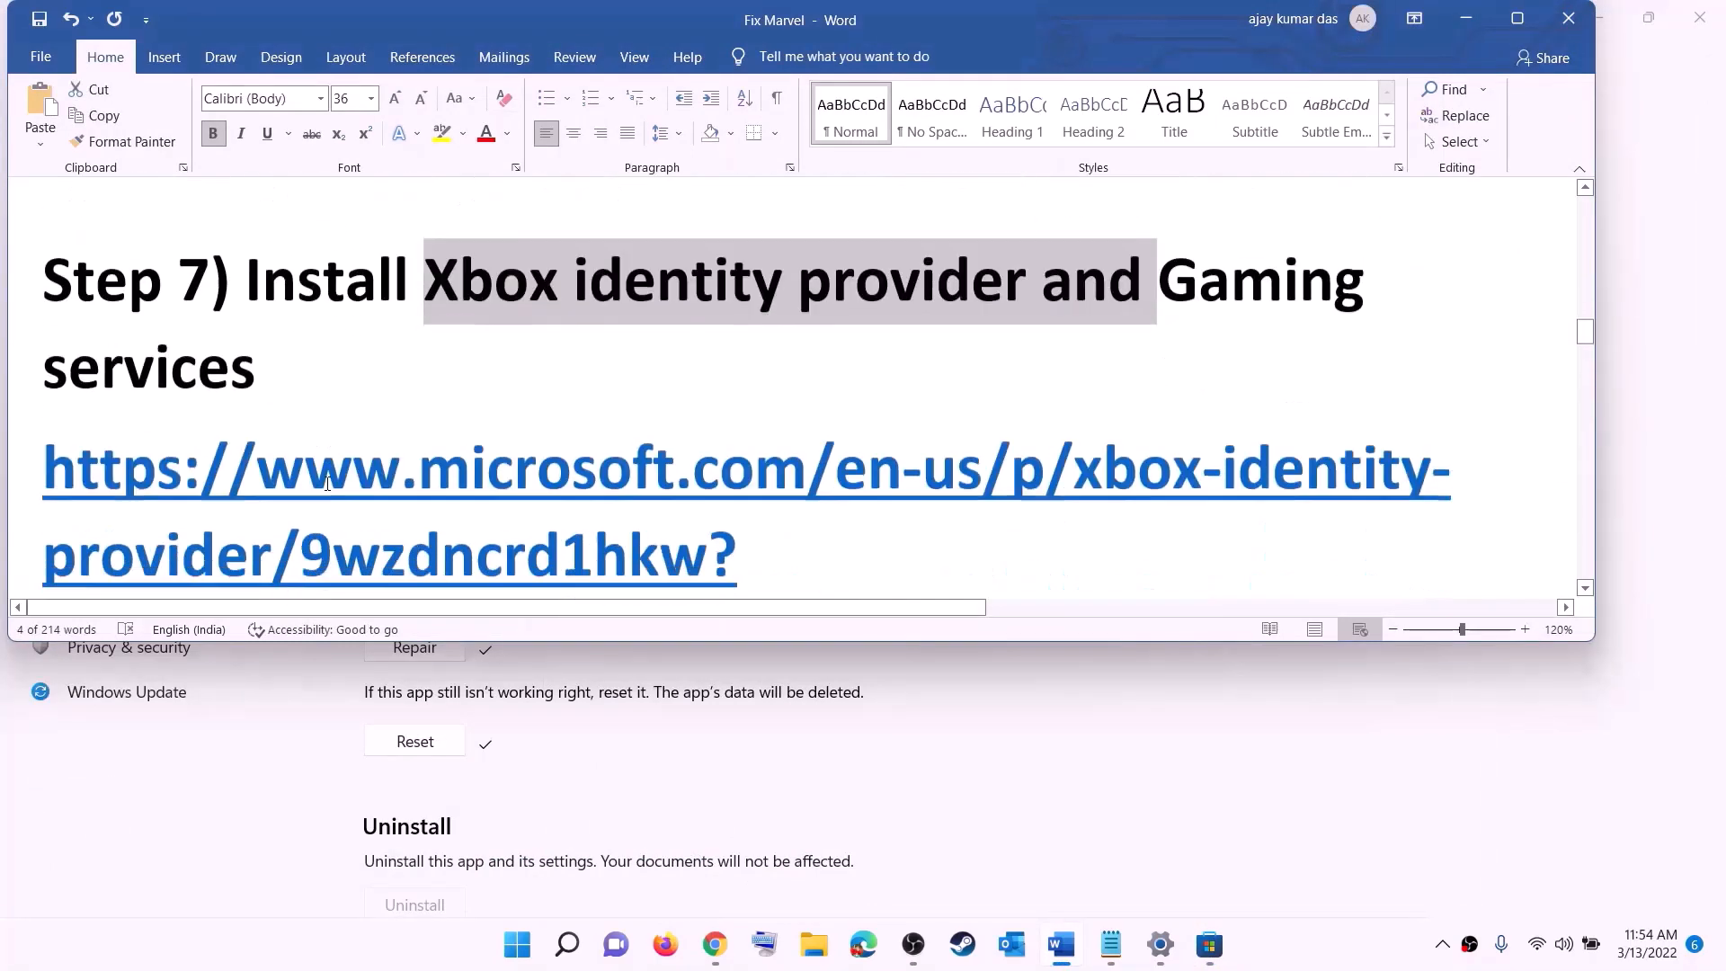
Open the document's xbox-identity-provider link to the Microsoft website in the browser.
{"action": "scroll", "coordinate": [563, 482], "scroll_direction": "down", "scroll_amount": 2}
{"action": "triple_click", "coordinate": [292, 364]}
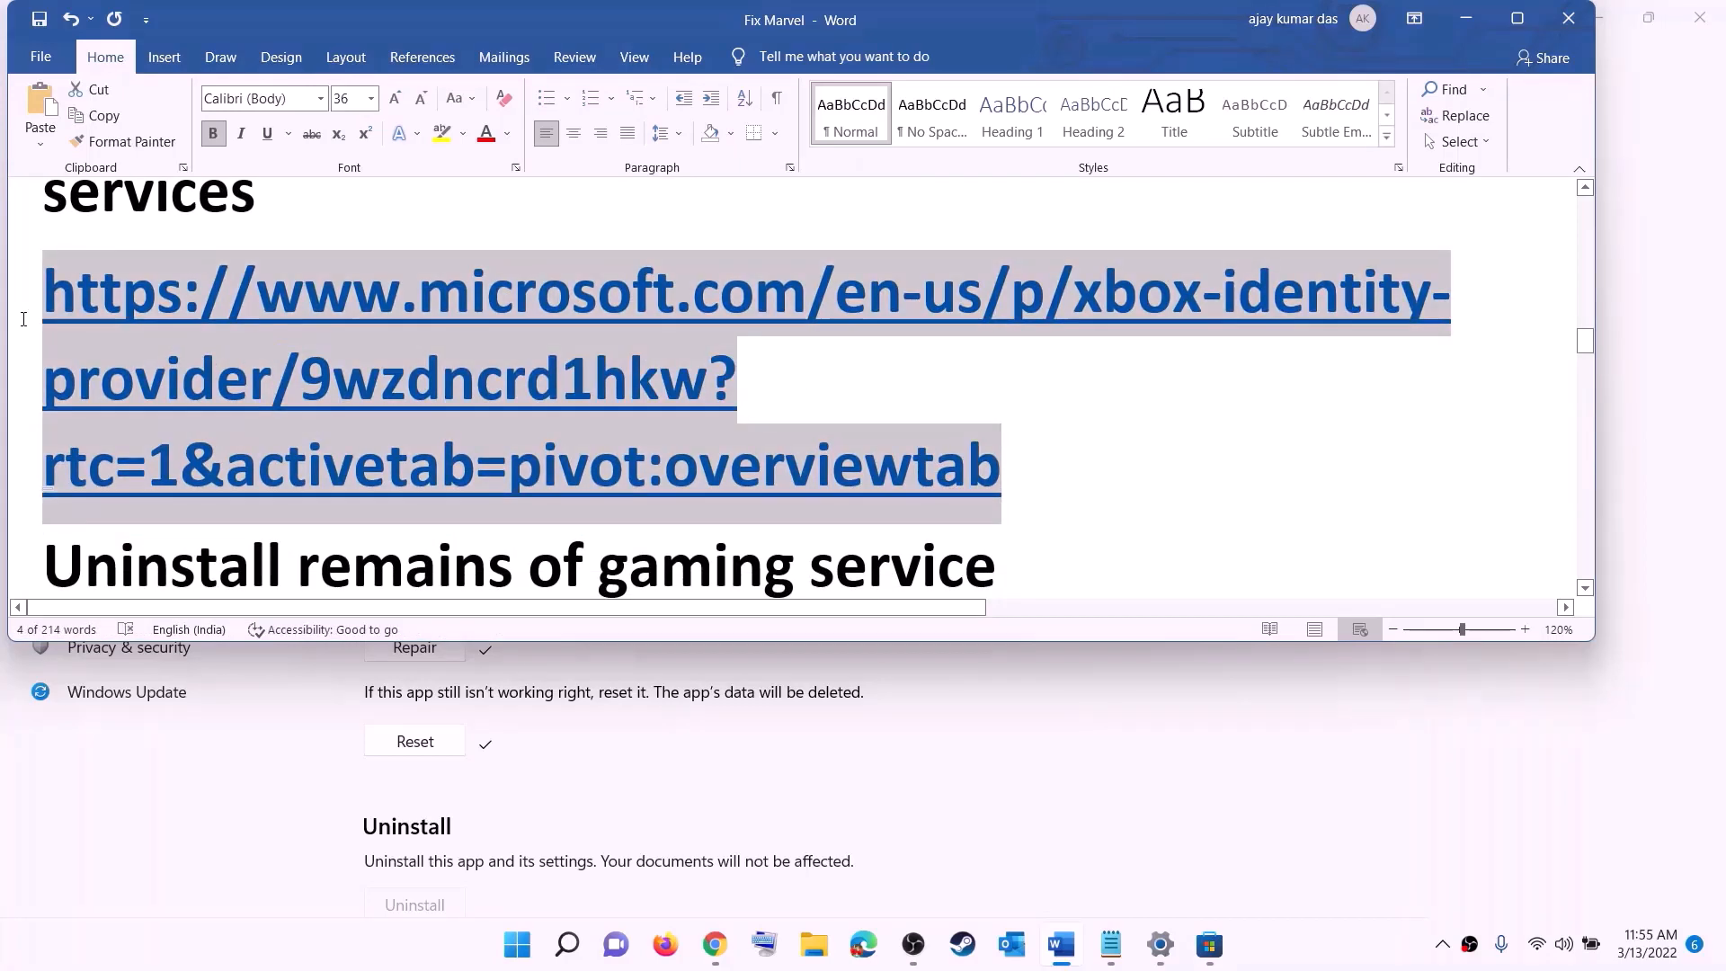
{"action": "right_click", "coordinate": [292, 364]}
{"action": "left_click", "coordinate": [324, 517]}
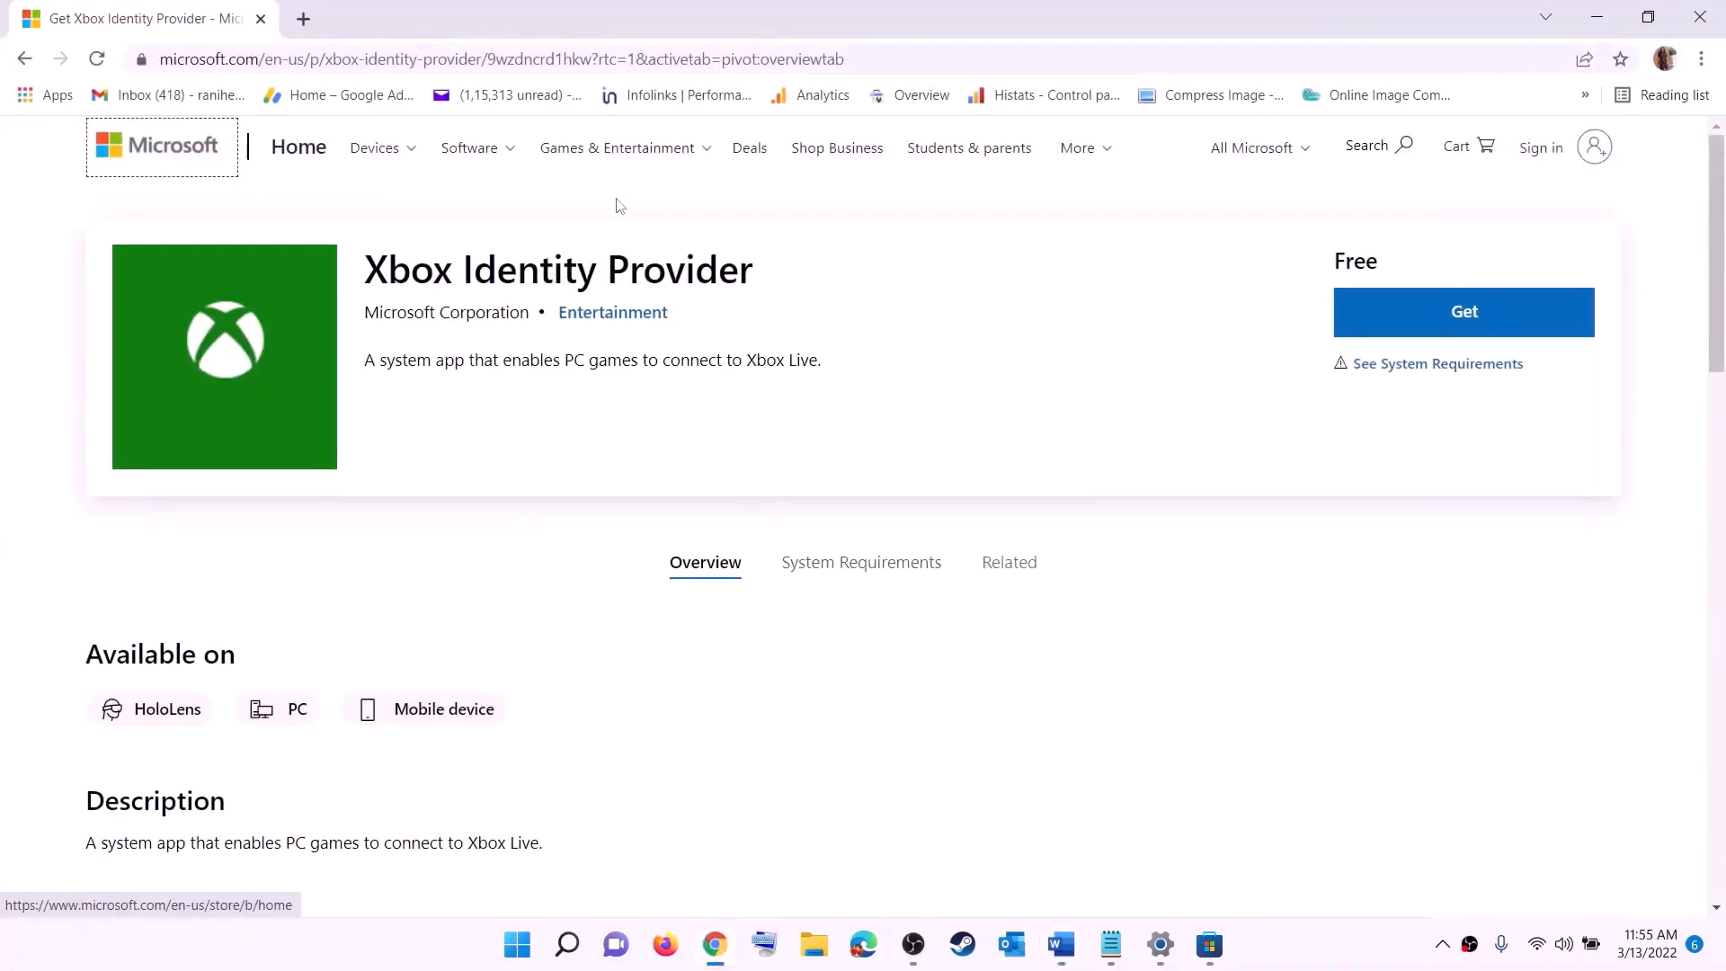
Request Xbox Identity Provider from its web page and open its listing in Microsoft Store.
{"action": "left_click", "coordinate": [1457, 316]}
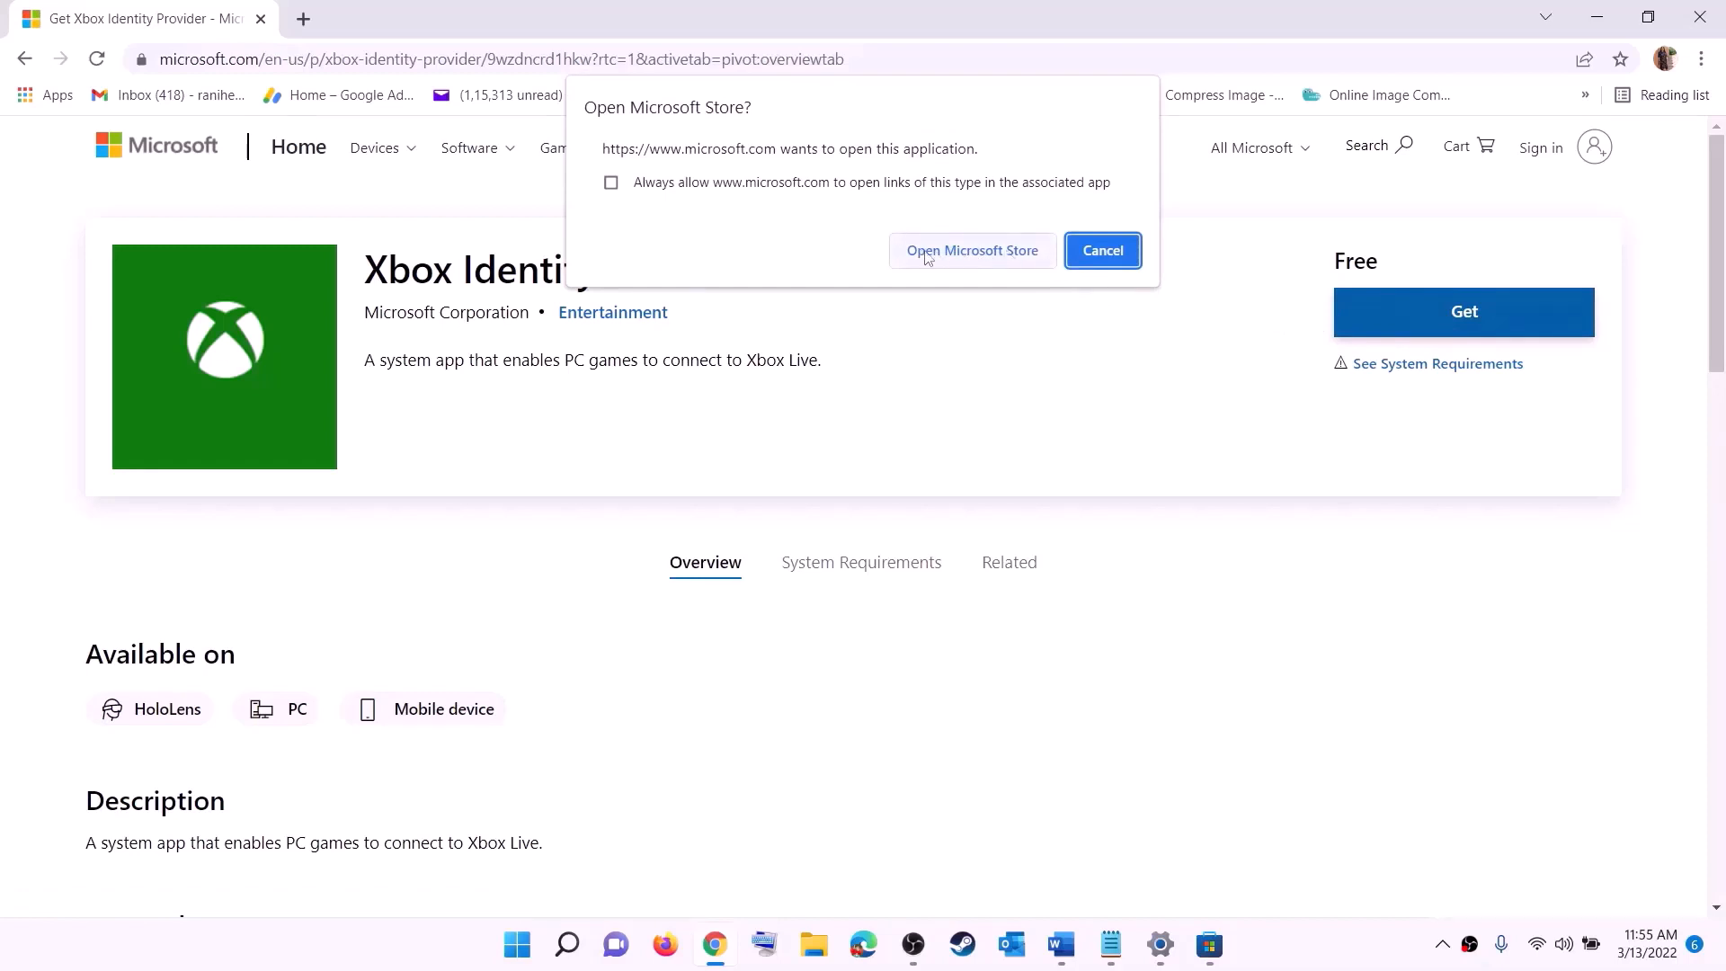
{"action": "left_click", "coordinate": [963, 256]}
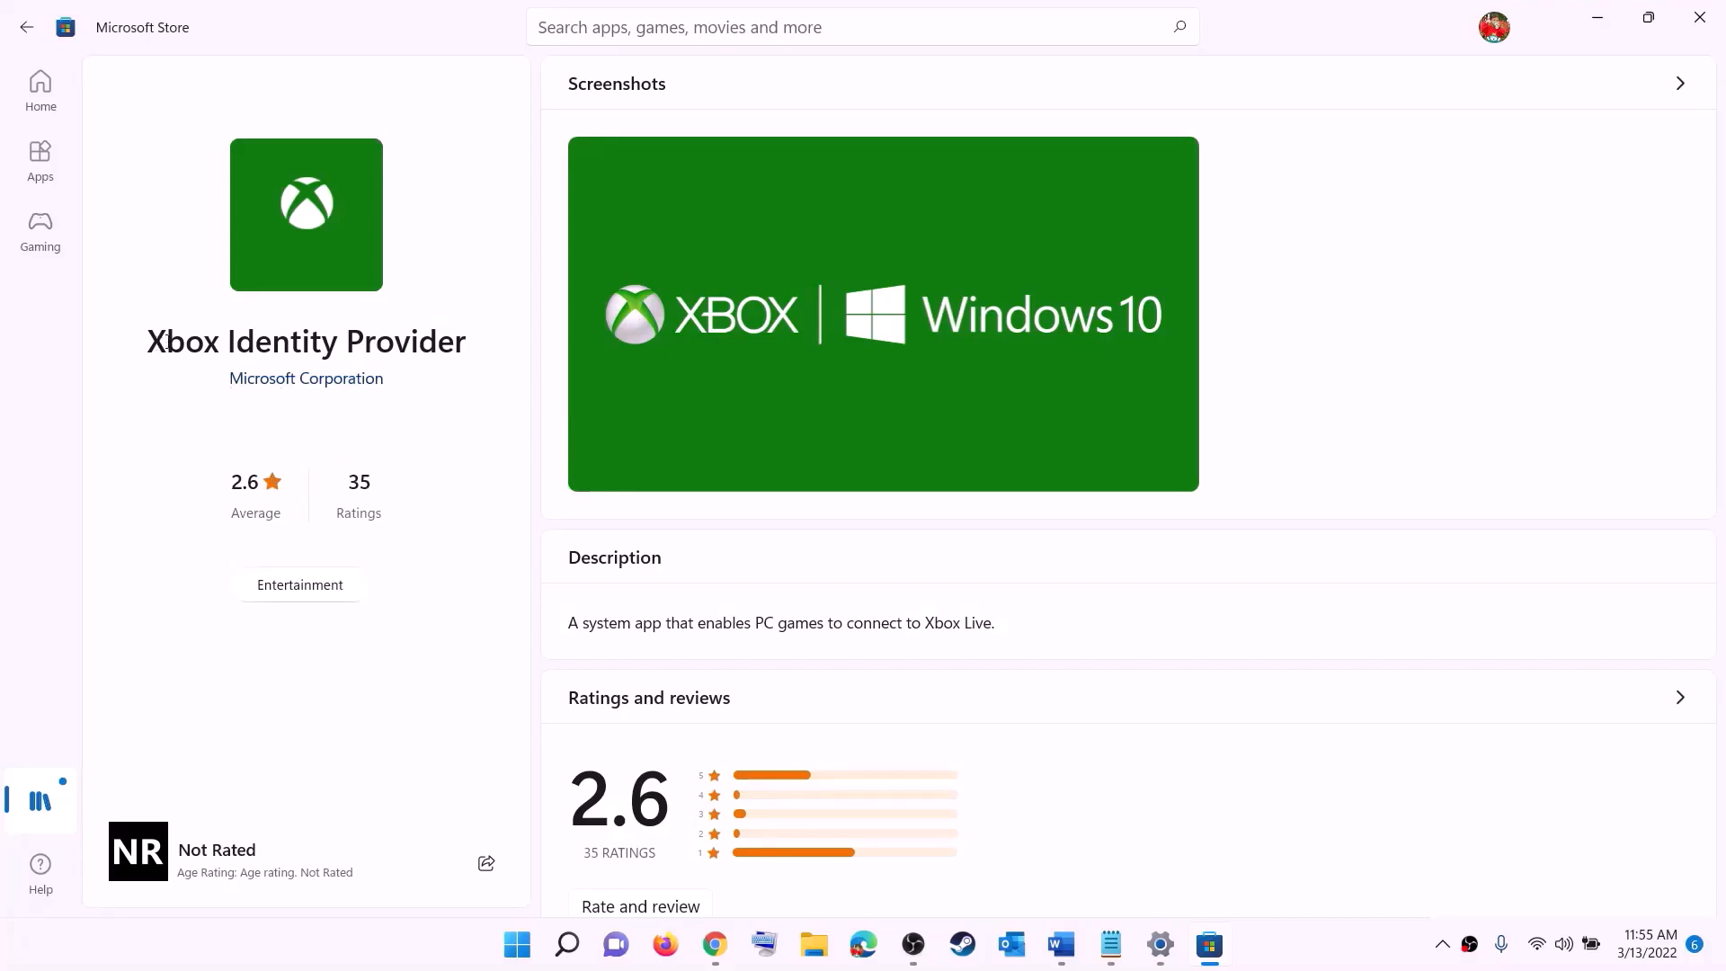
{"action": "left_click_drag", "start_coordinate": [168, 342], "coordinate": [466, 332]}
{"action": "left_click", "coordinate": [290, 451]}
Return to the Word document and copy the command under "Uninstall remains of gaming service".
{"action": "key", "text": "alt+Tab"}
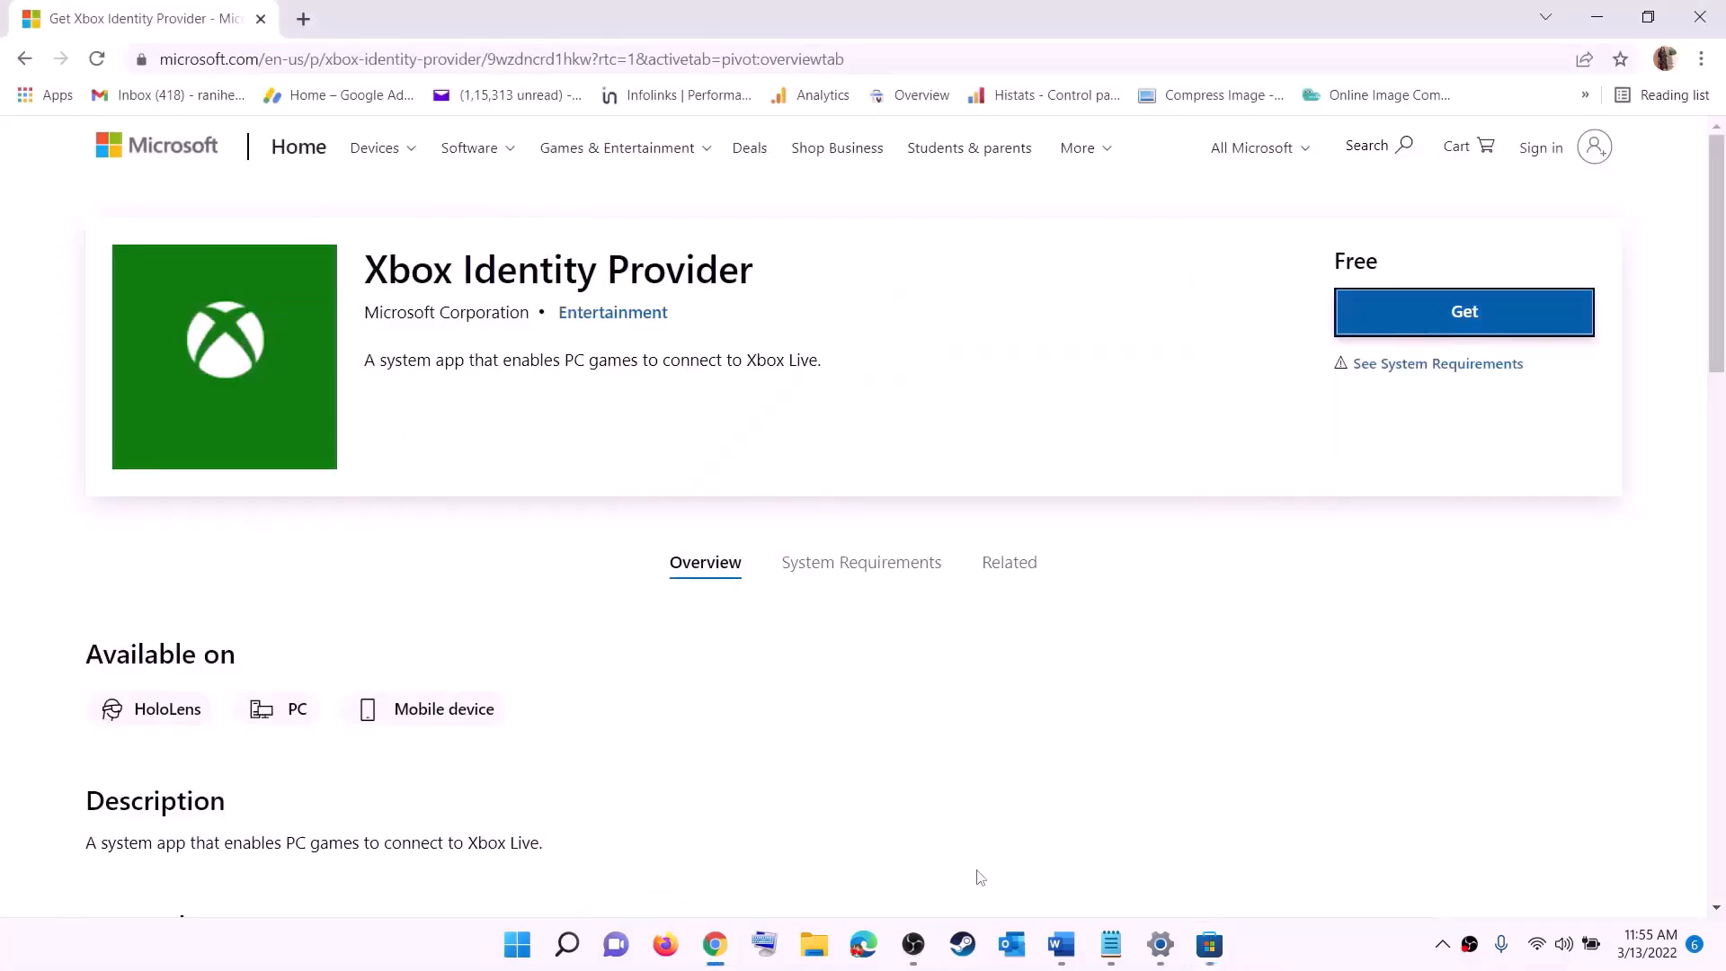
{"action": "key", "text": "alt+Tab"}
{"action": "scroll", "coordinate": [691, 440], "scroll_direction": "down", "scroll_amount": 4}
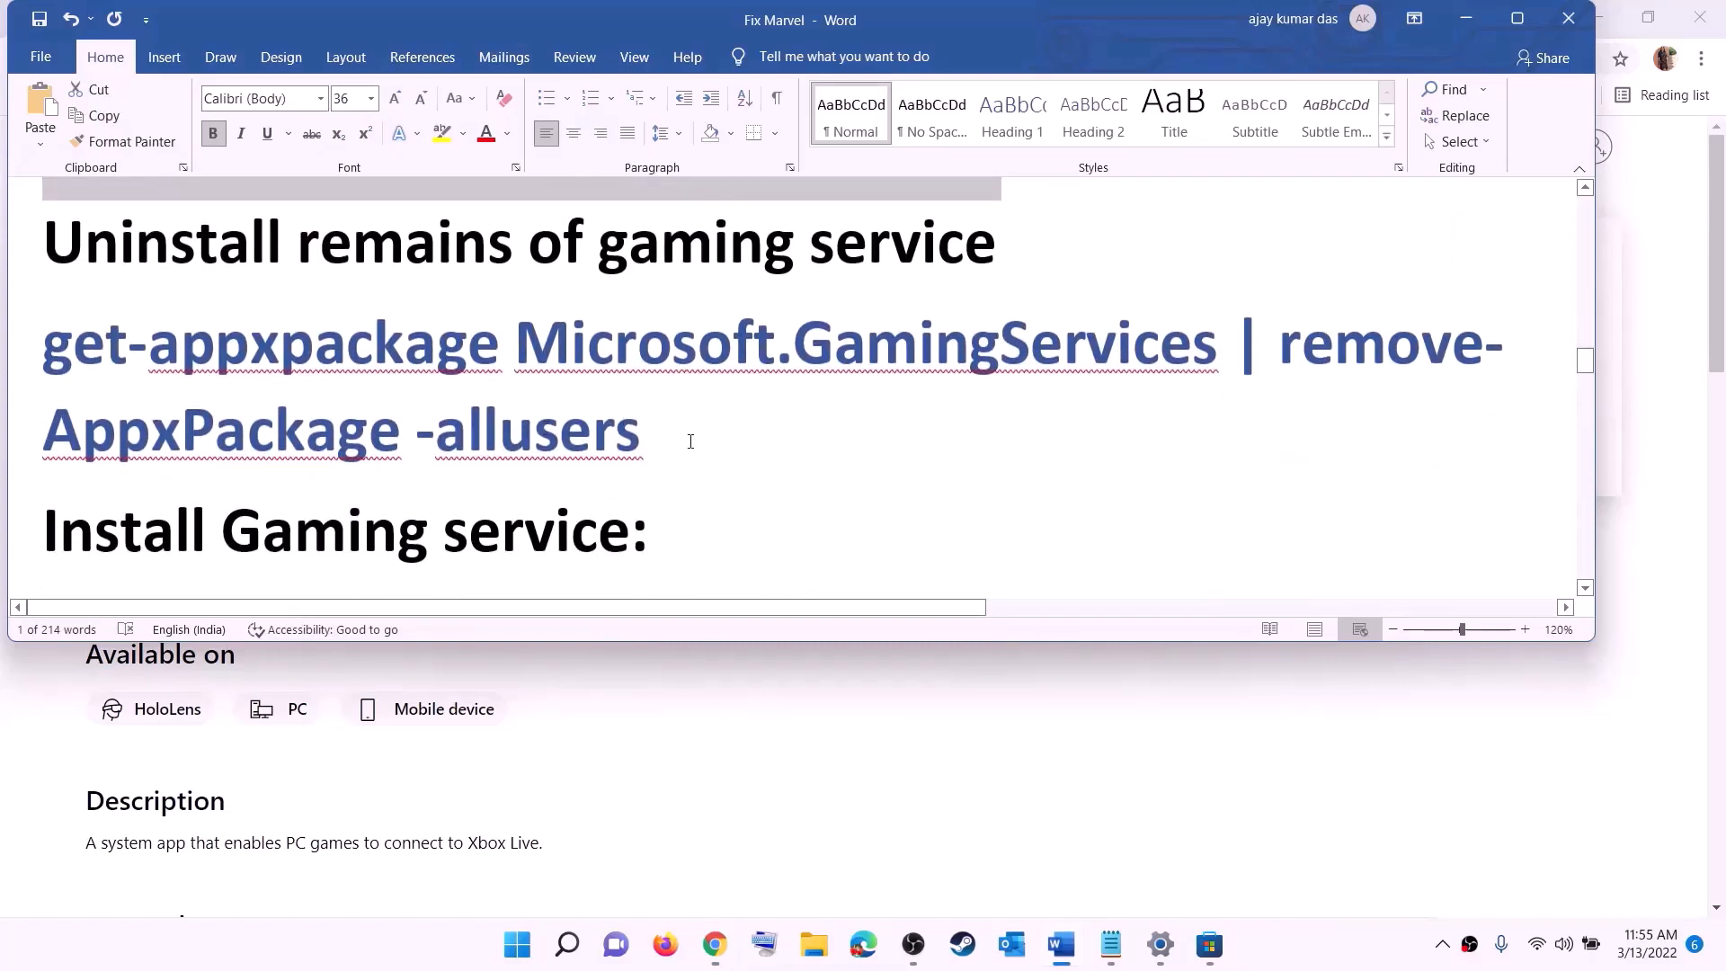
{"action": "triple_click", "coordinate": [597, 420]}
{"action": "right_click", "coordinate": [188, 379]}
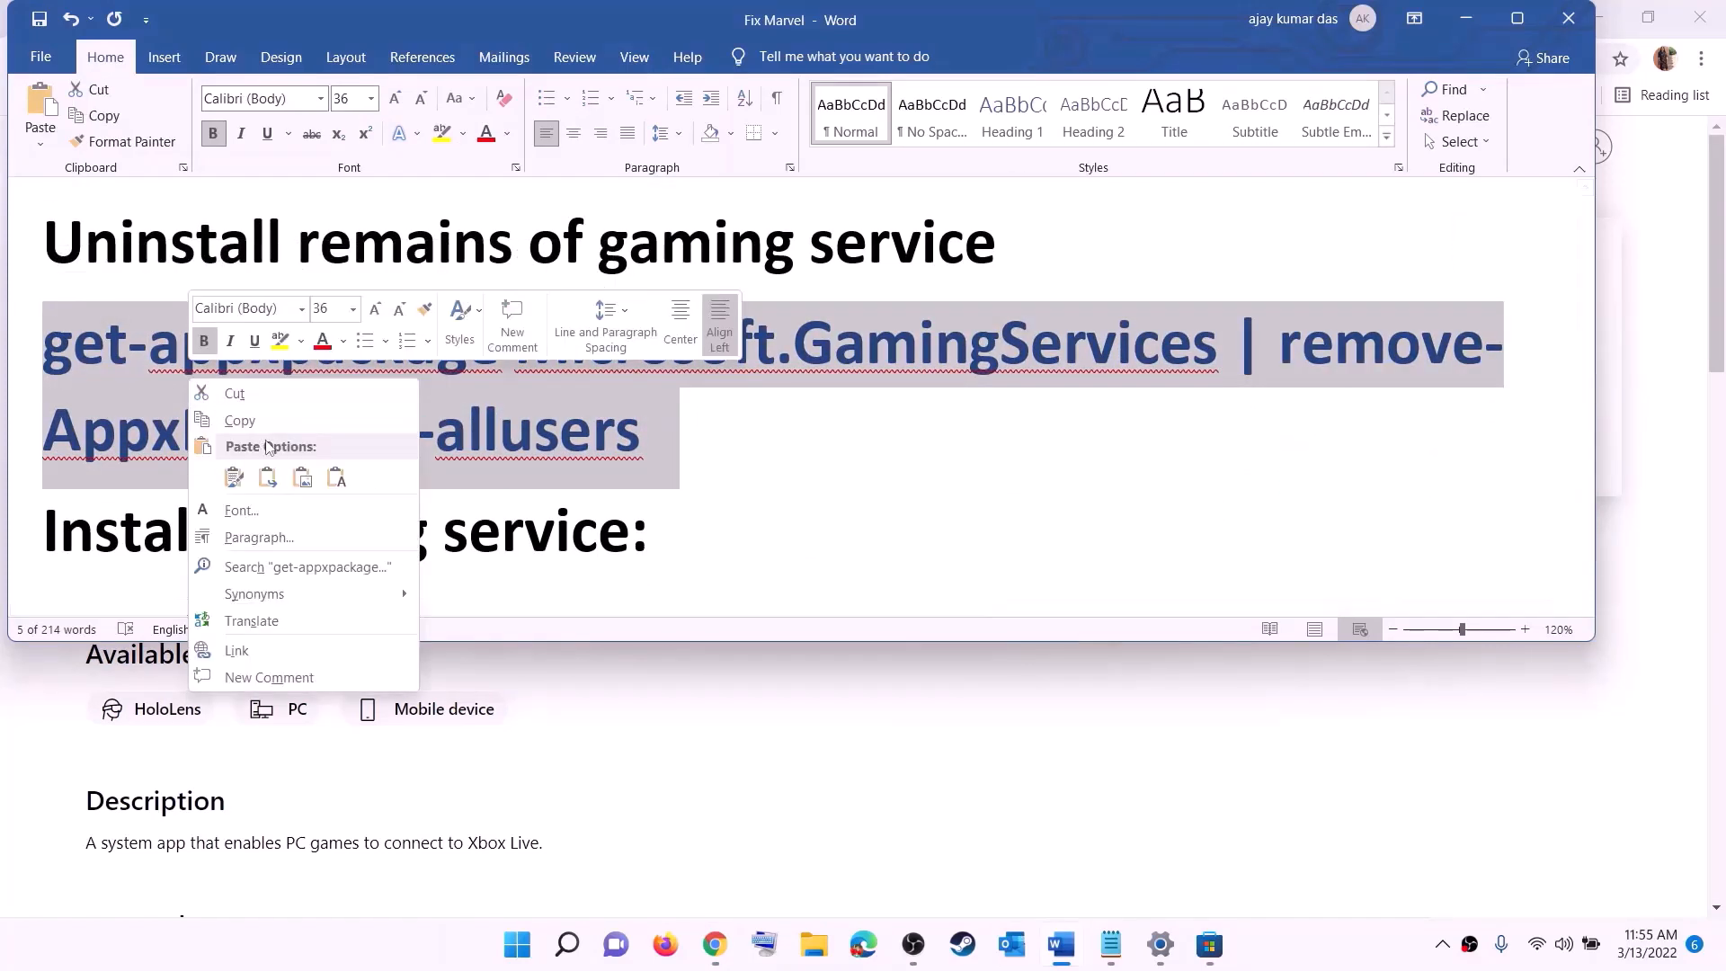
{"action": "left_click", "coordinate": [239, 421]}
Open Windows PowerShell as administrator and run get-appxpackage Microsoft.GamingServices | remove-AppxPackage -allusers.
{"action": "left_click", "coordinate": [517, 945]}
{"action": "type", "text": "po"}
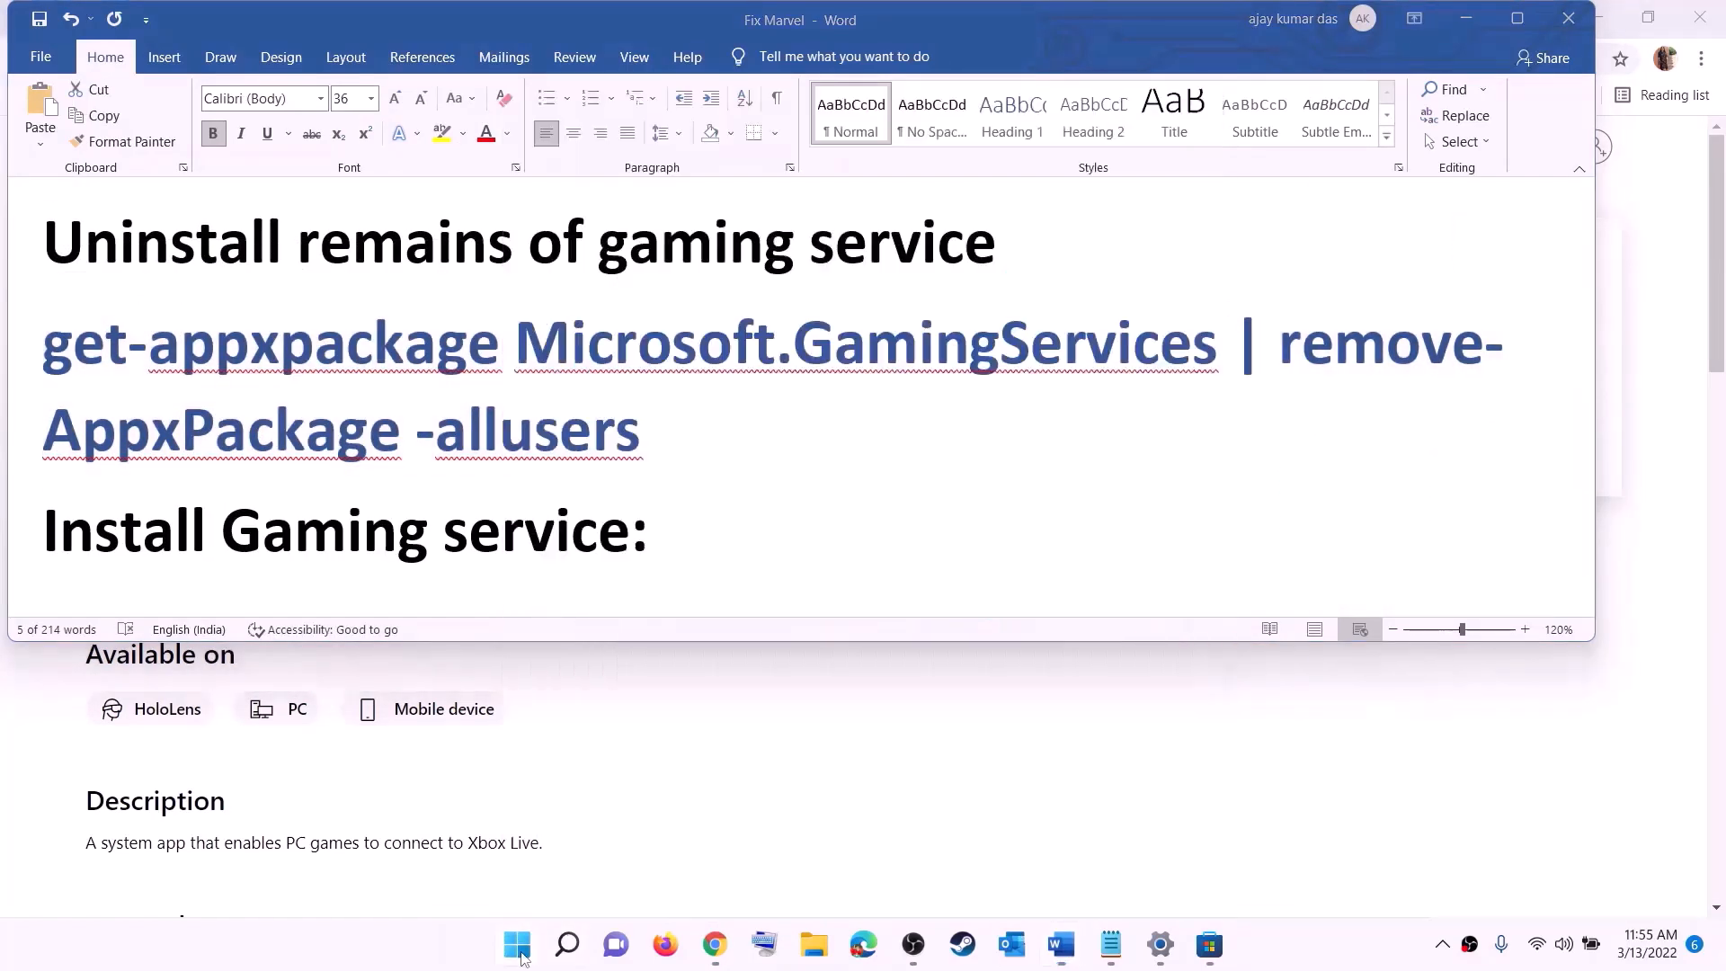
{"action": "type", "text": "wersh"}
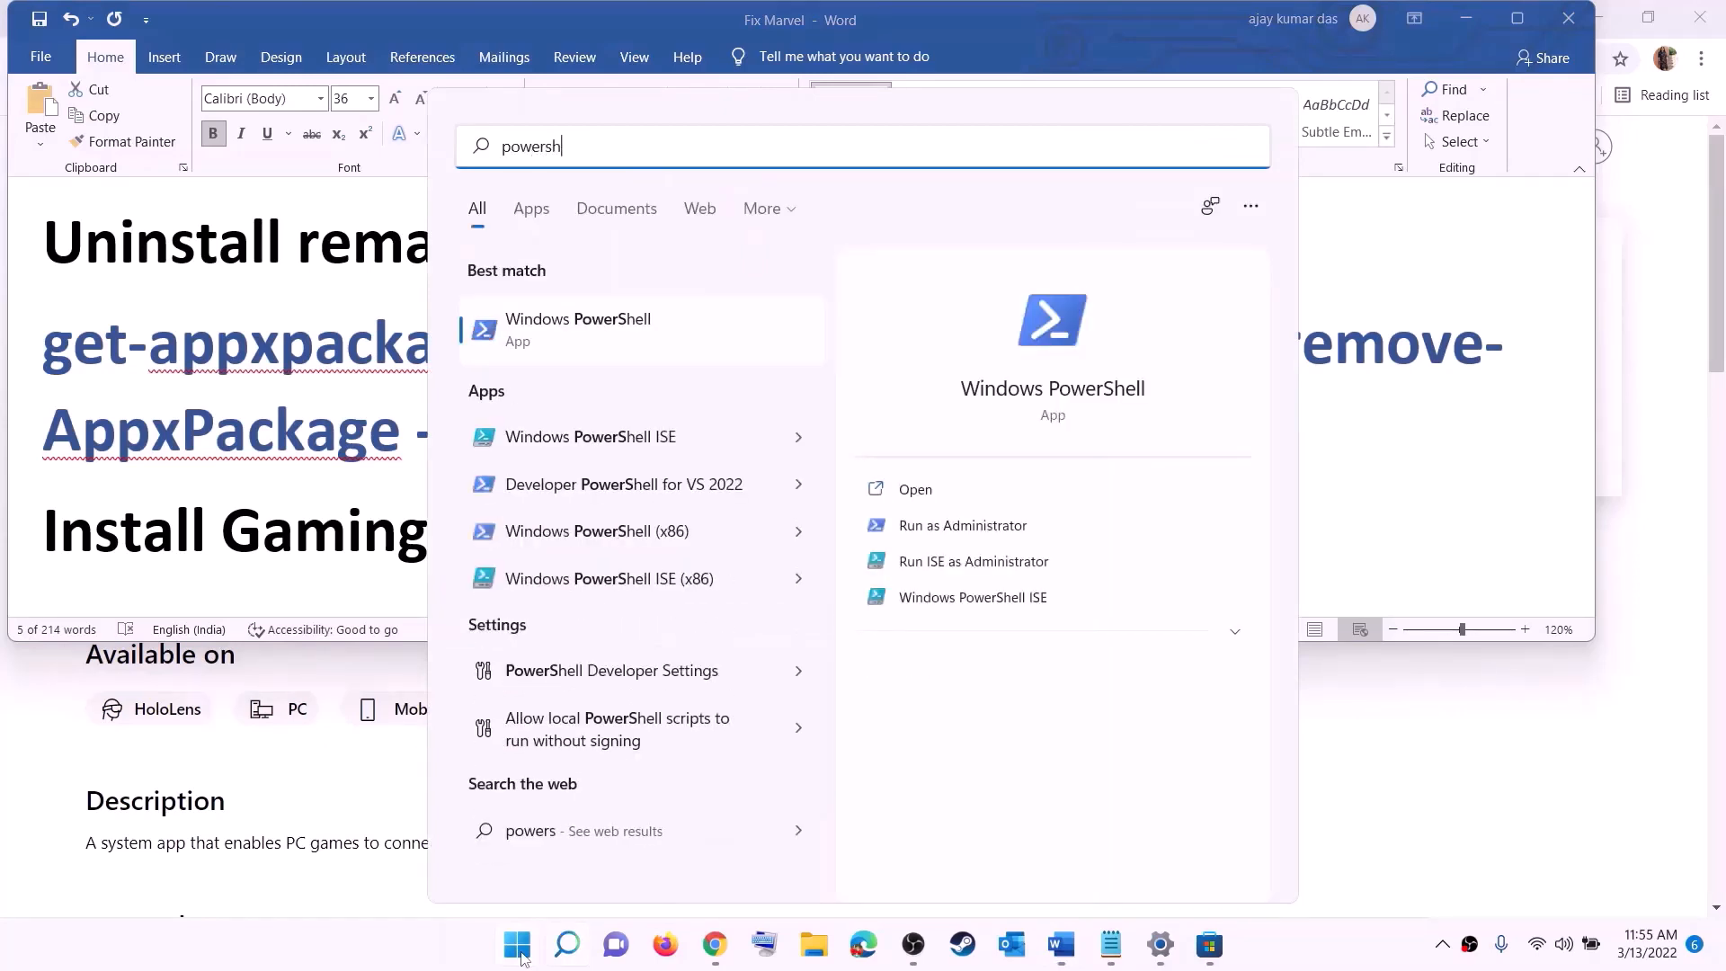
{"action": "type", "text": "ell"}
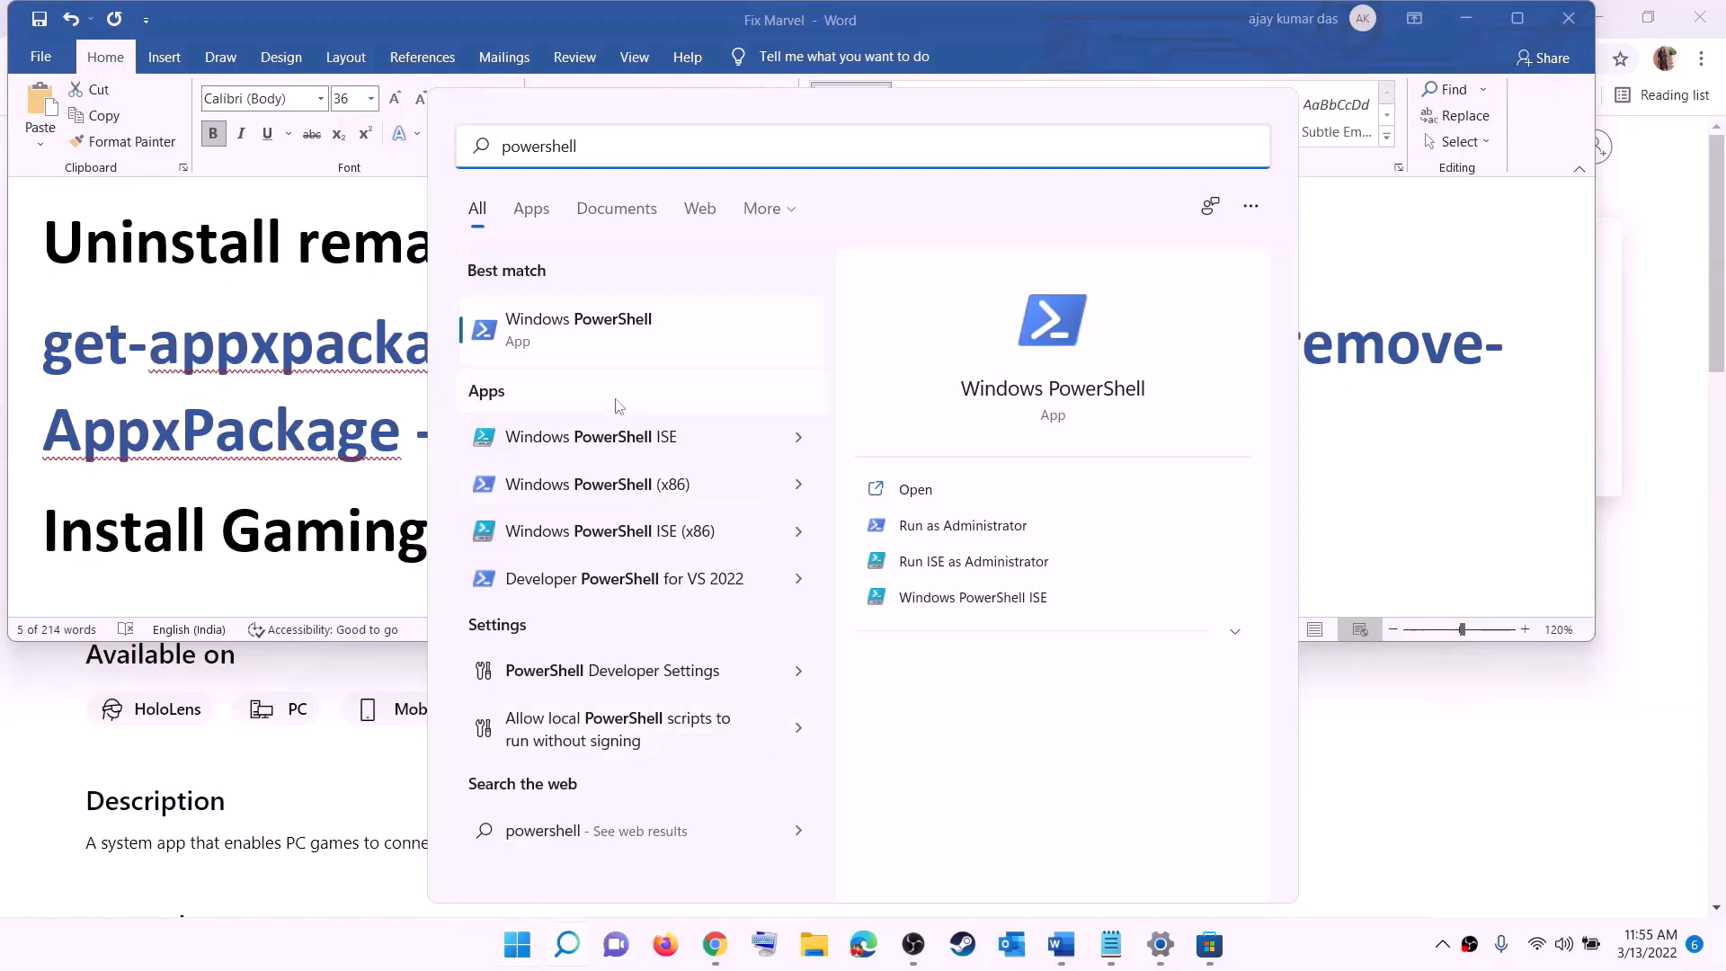
{"action": "right_click", "coordinate": [594, 343]}
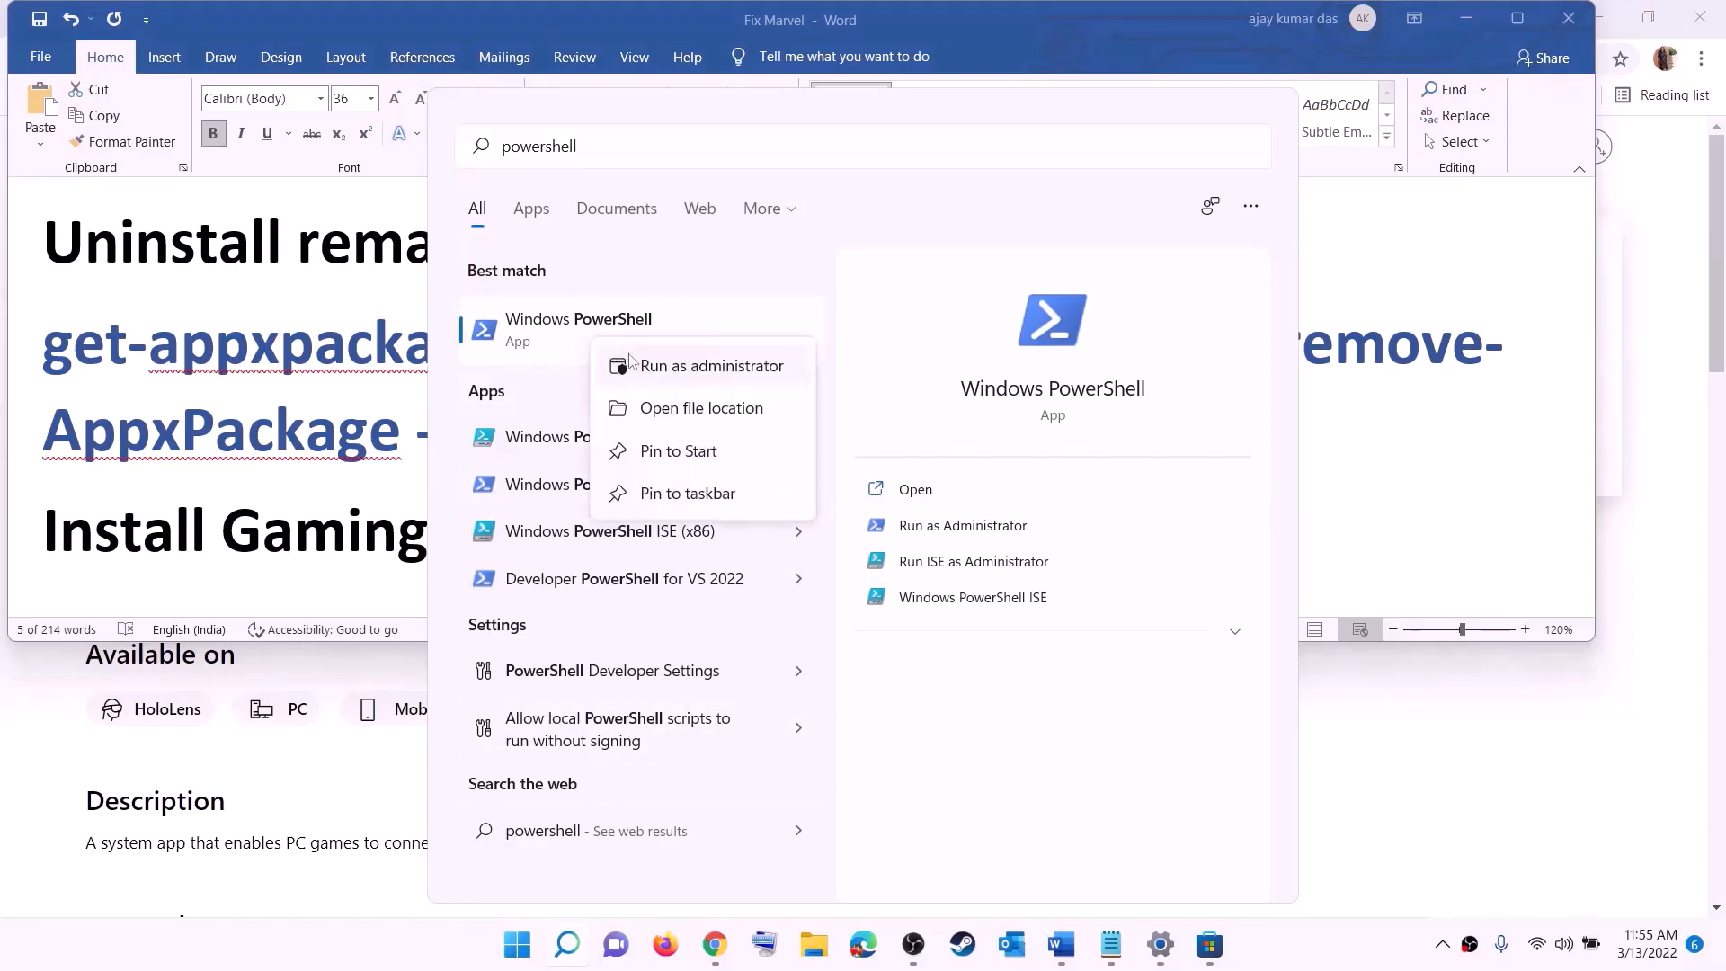
{"action": "left_click", "coordinate": [722, 368]}
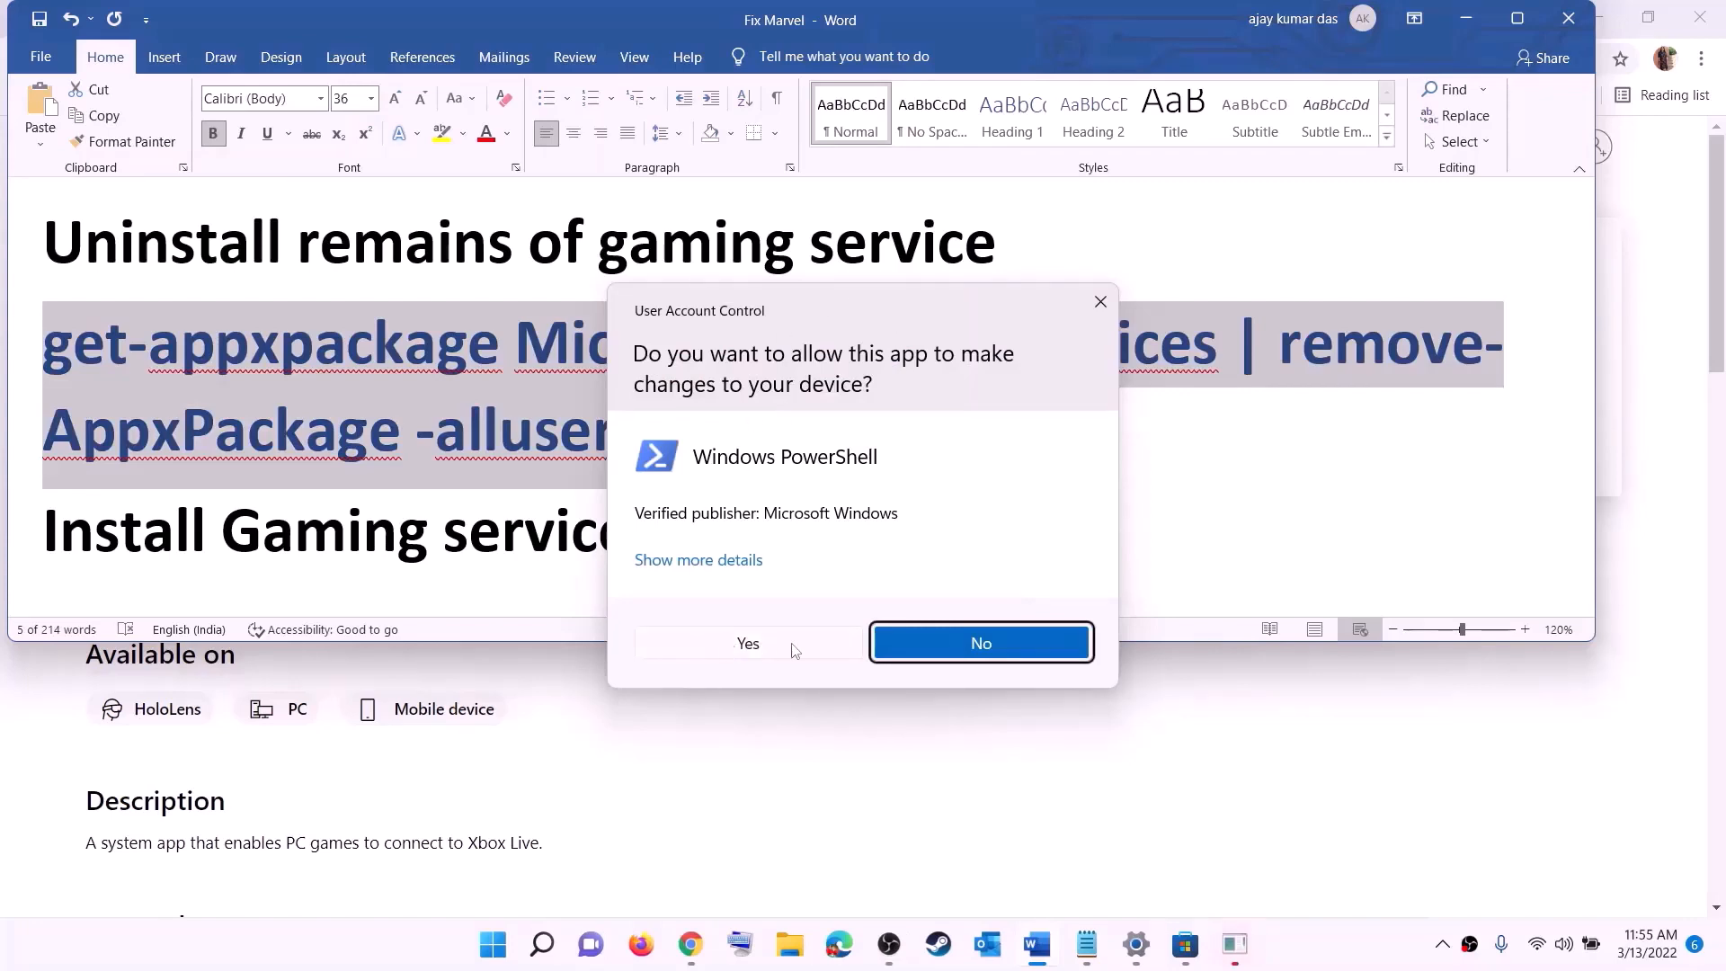
{"action": "left_click", "coordinate": [748, 644]}
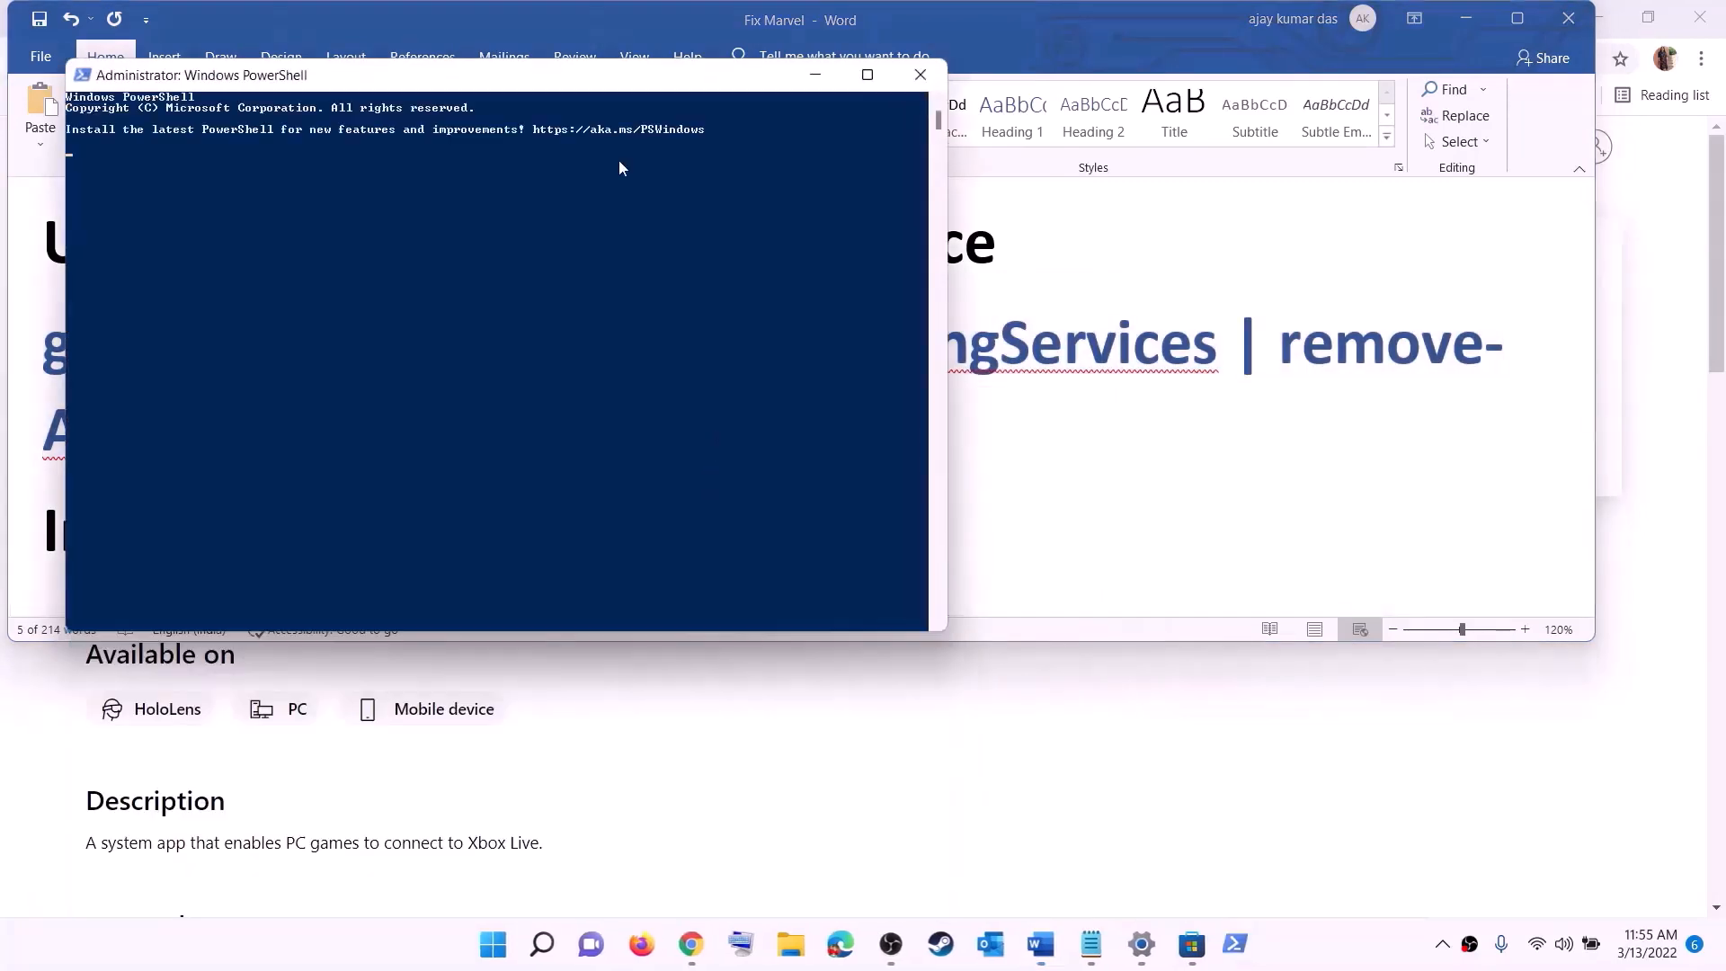
{"action": "key", "text": "ctrl+v"}
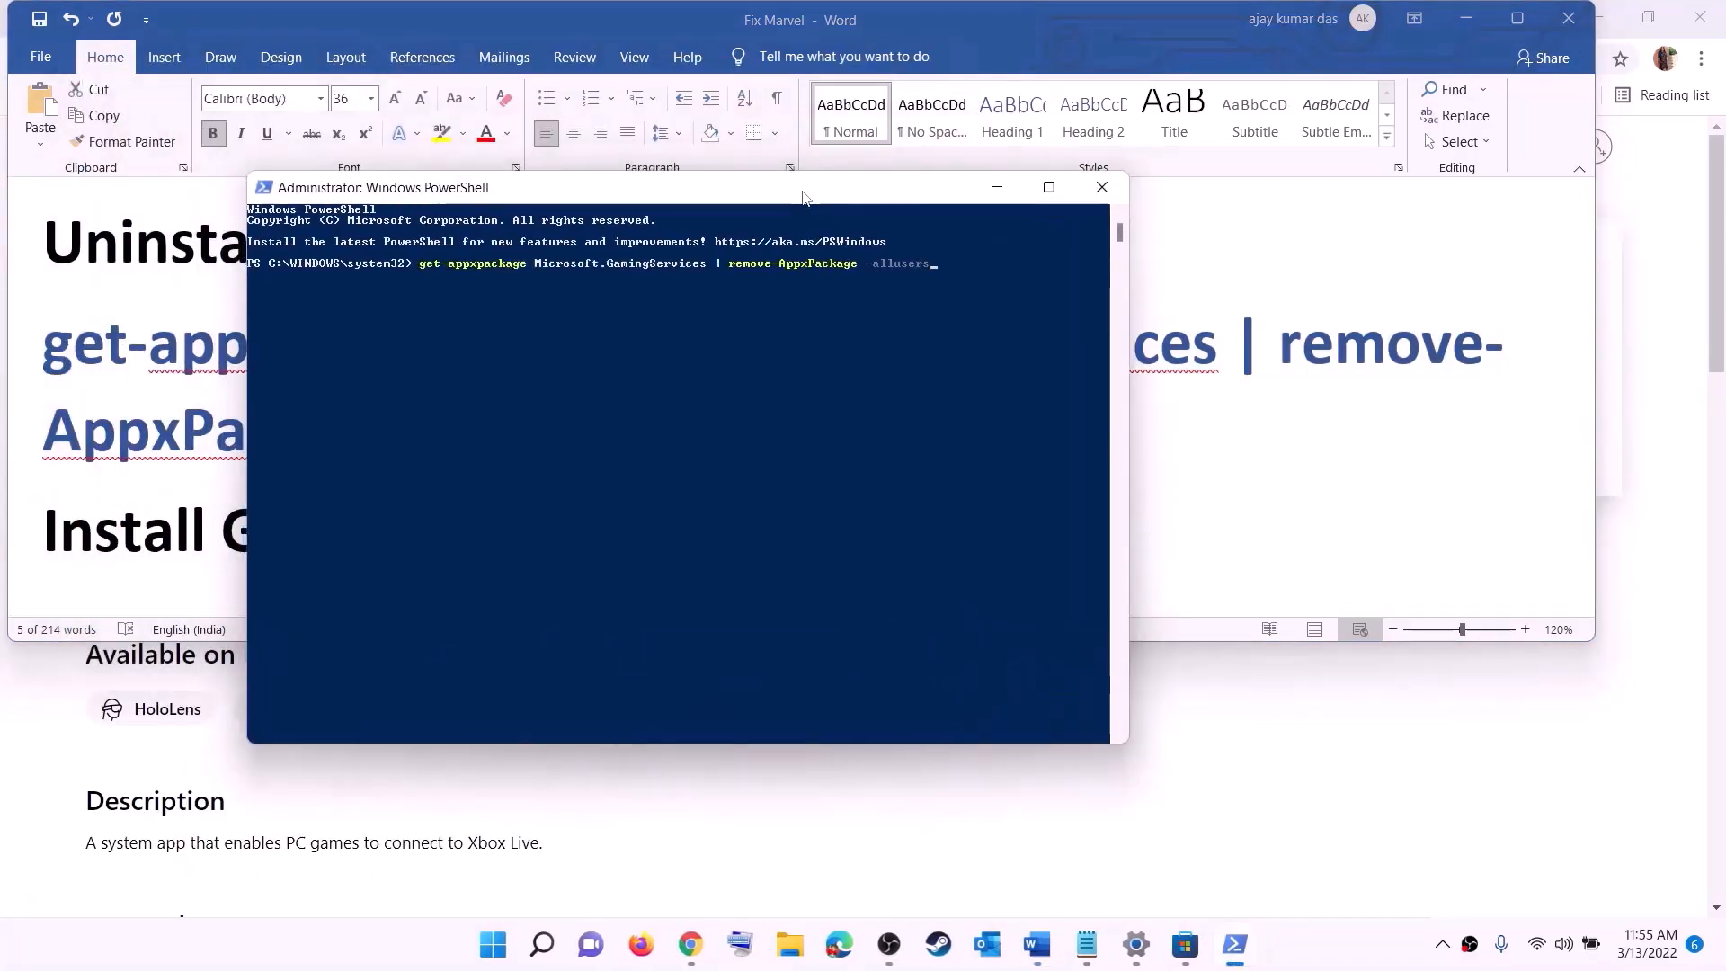
{"action": "key", "text": "Return"}
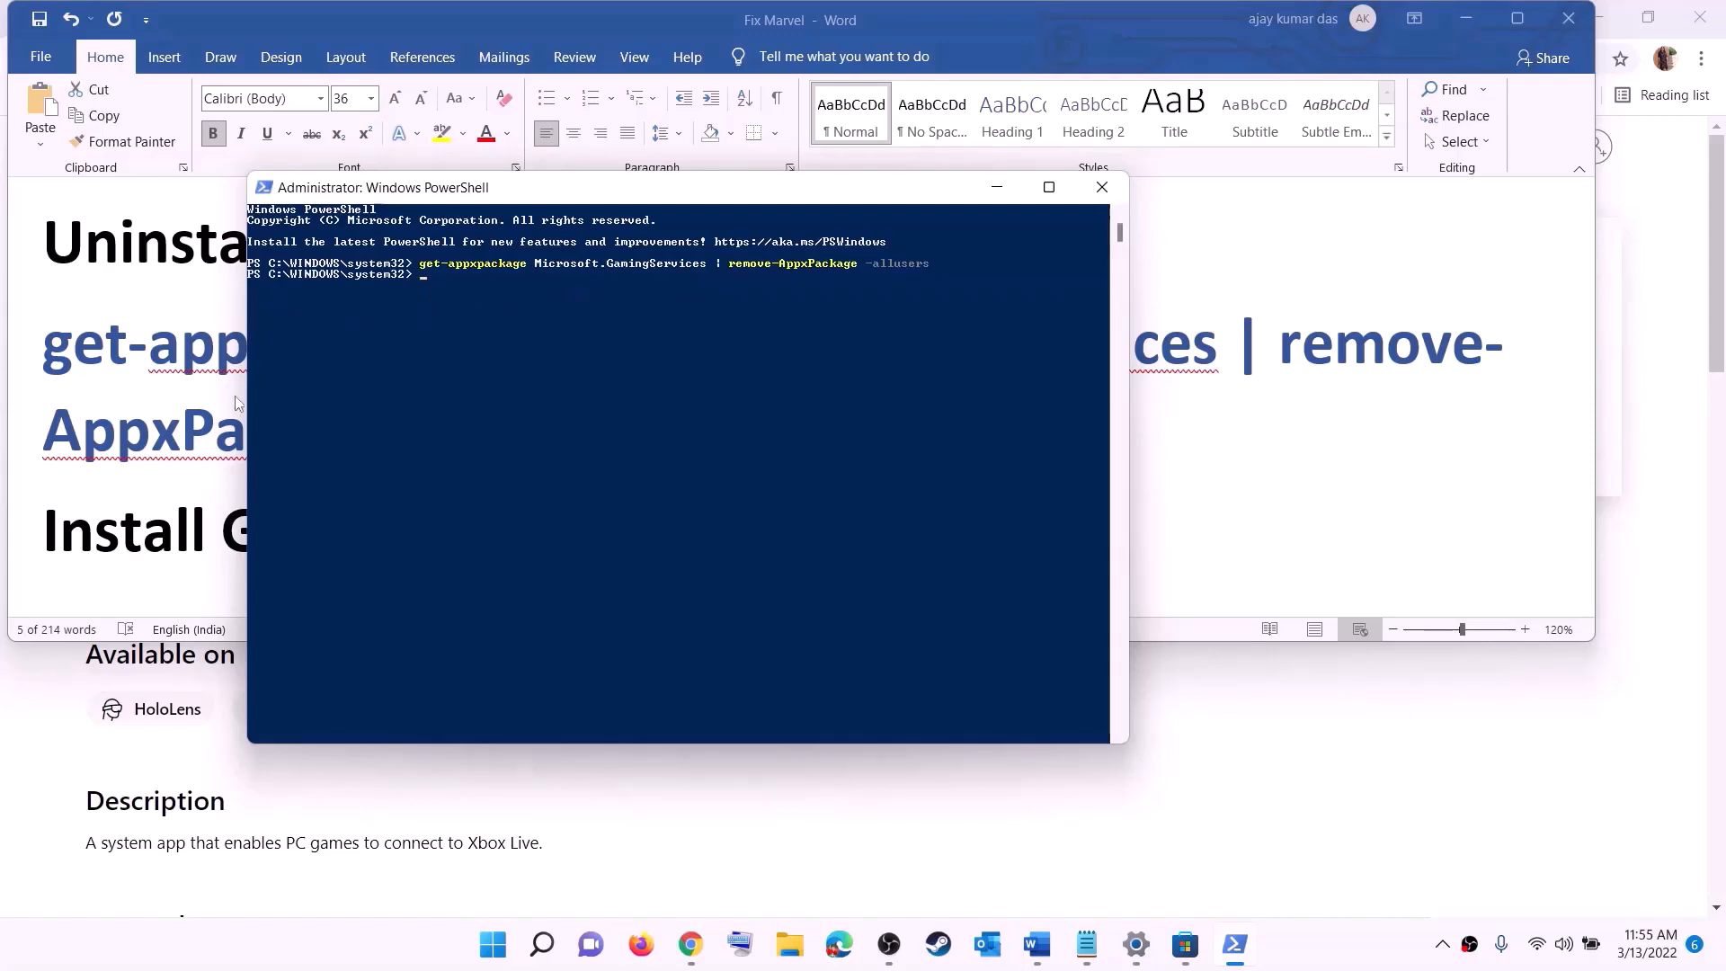
Copy the command under "Install Gaming service" from the Word document.
{"action": "key", "text": "alt+Tab"}
{"action": "scroll", "coordinate": [898, 470], "scroll_direction": "down", "scroll_amount": 3}
{"action": "left_click_drag", "start_coordinate": [898, 470], "coordinate": [2, 410]}
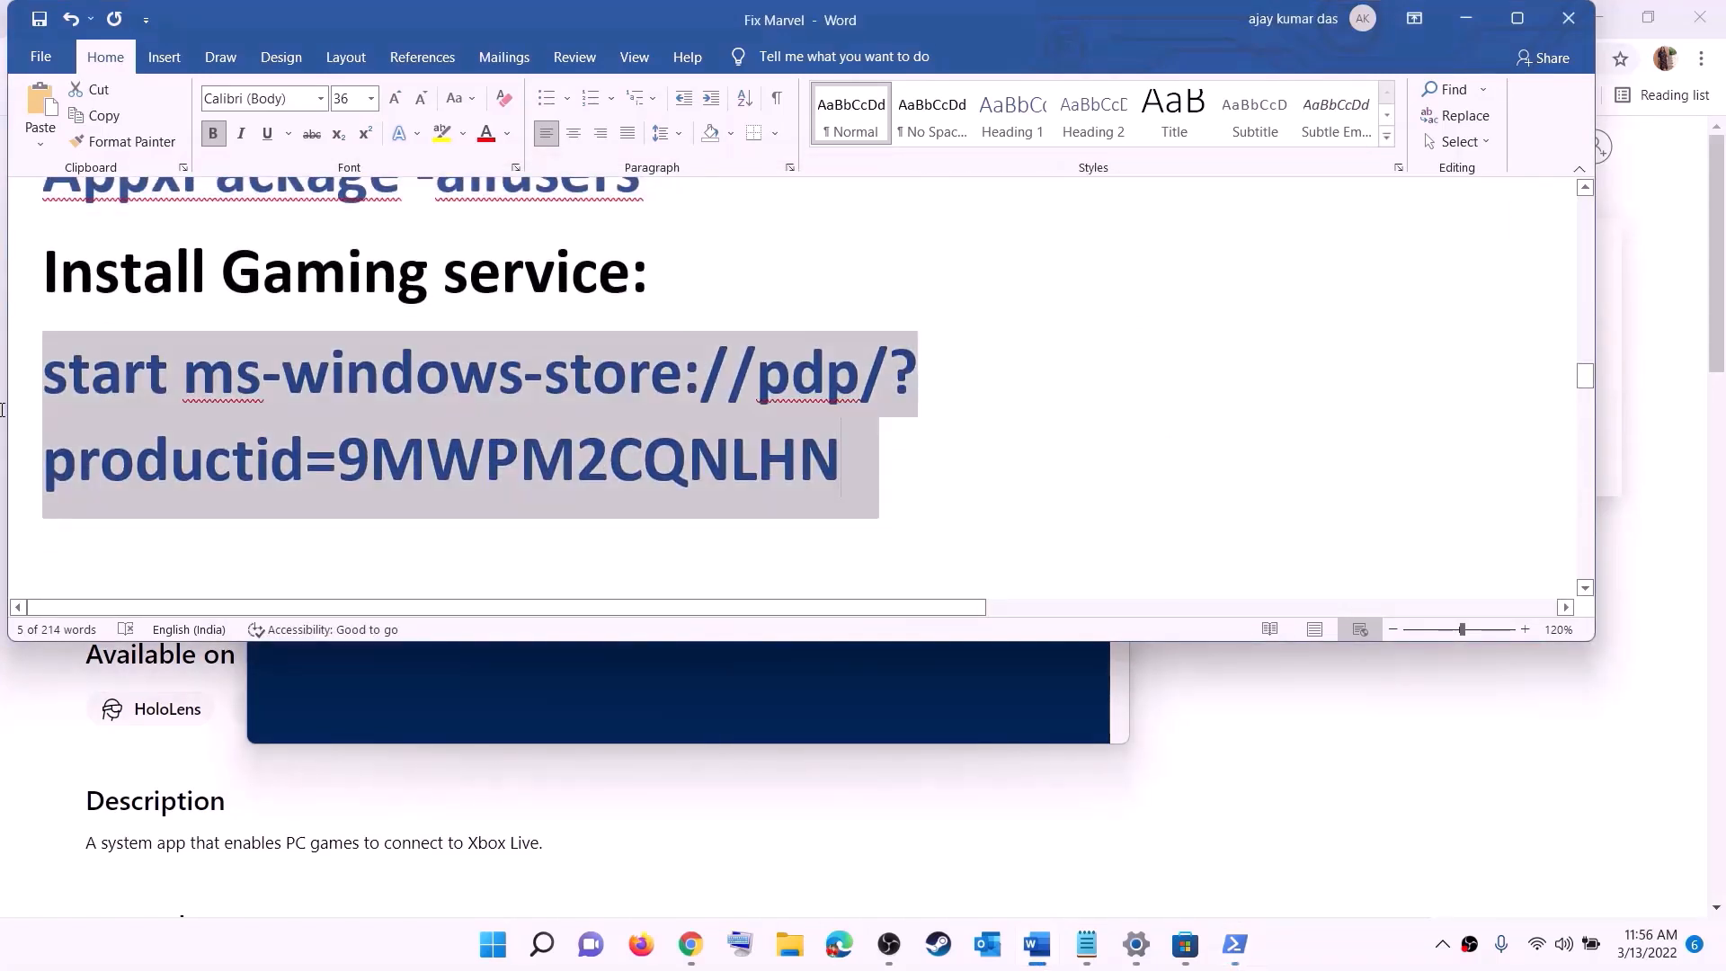
{"action": "right_click", "coordinate": [187, 409]}
{"action": "left_click", "coordinate": [225, 447]}
Run start ms-windows-store://pdp/?productid=9MWPM2CQNLHN in PowerShell and install Gaming Services from its Microsoft Store listing, allowing the changes.
{"action": "key", "text": "alt+Tab"}
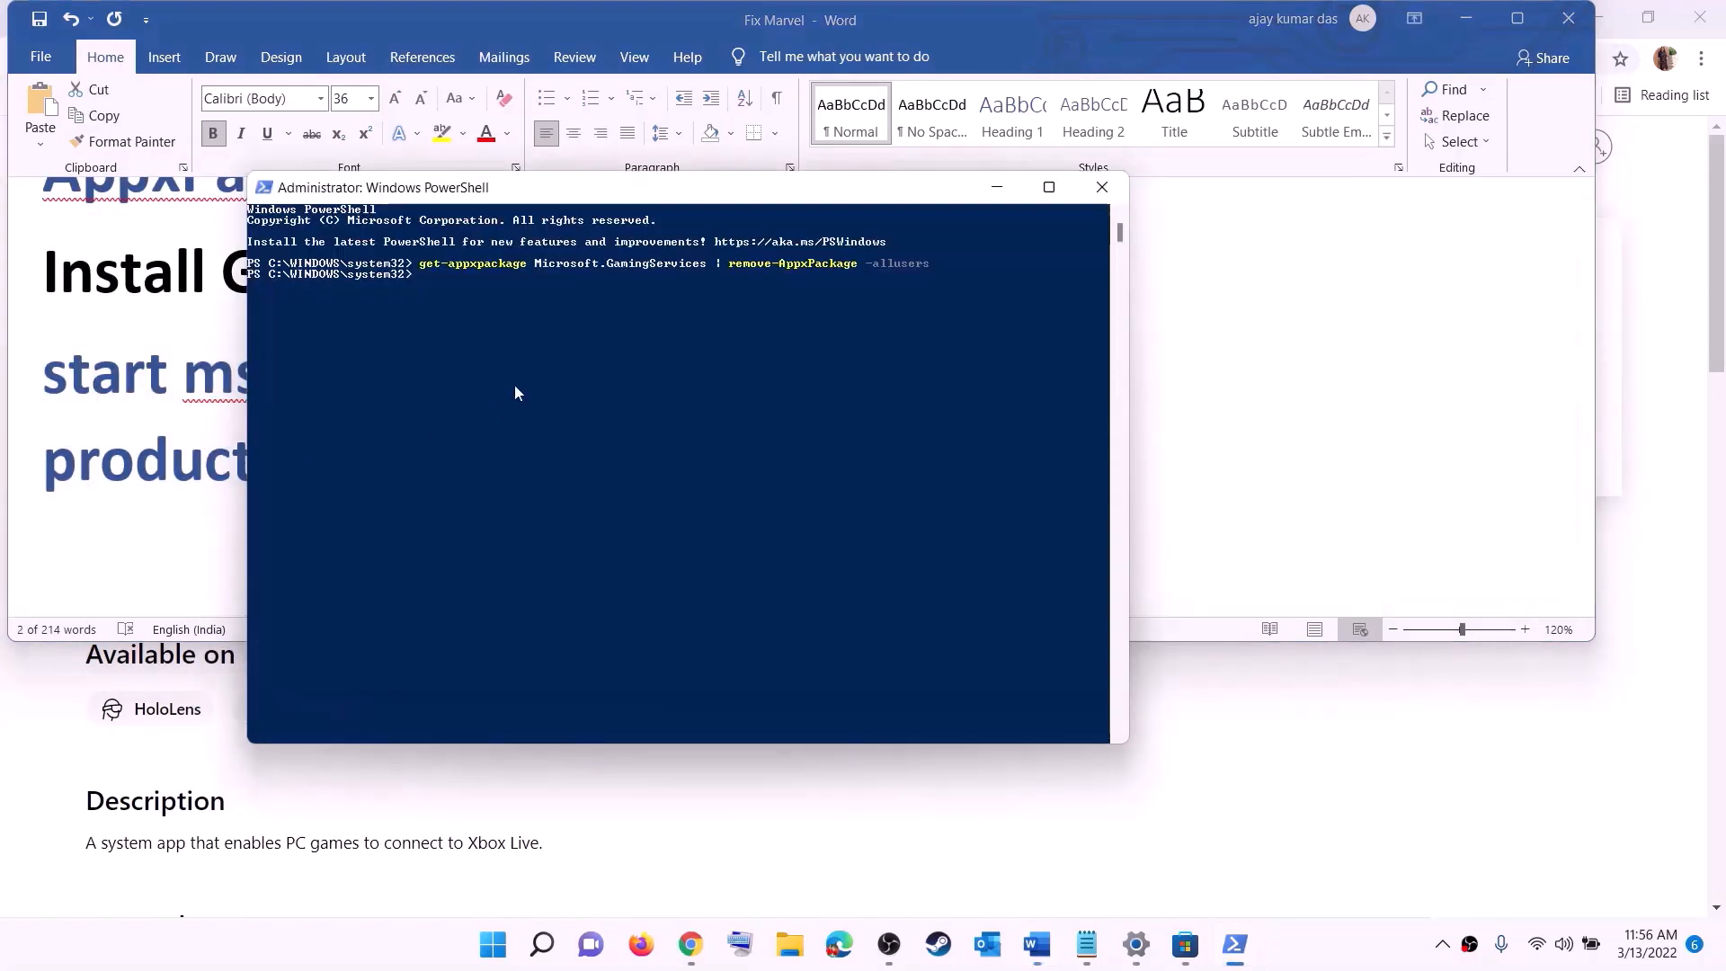
{"action": "right_click", "coordinate": [516, 387]}
{"action": "key", "text": "Return"}
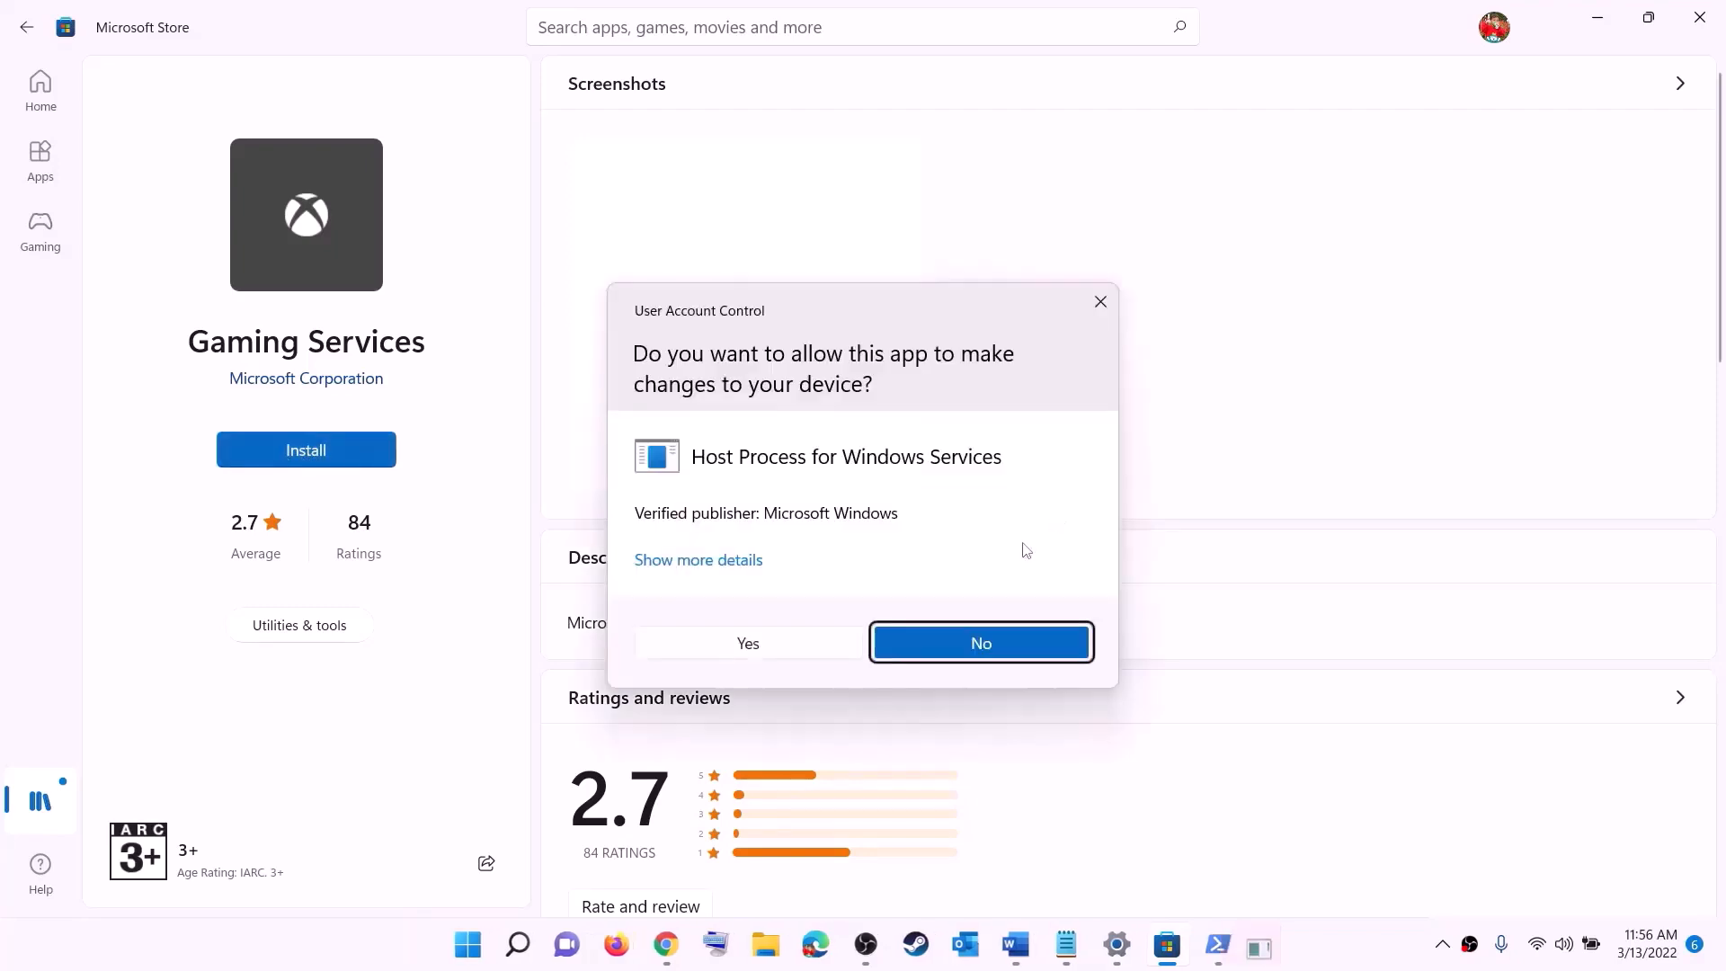
{"action": "left_click", "coordinate": [768, 646]}
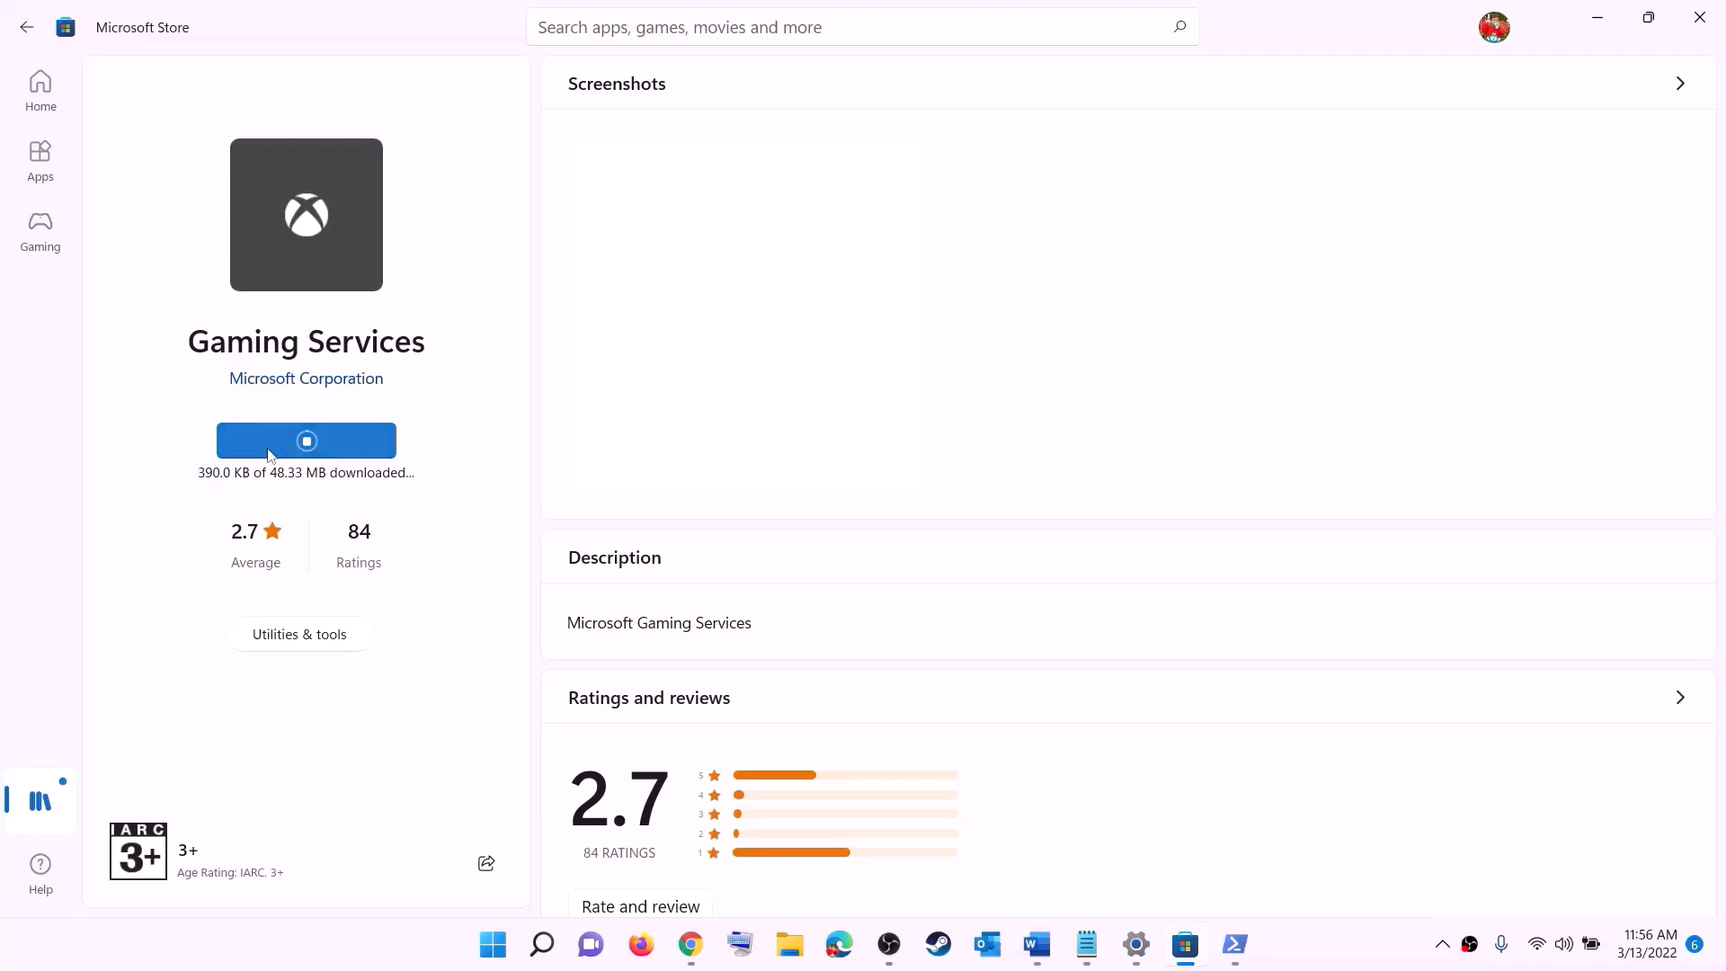
Return to the Word document and read the list of services to start in Step 8.
{"action": "left_click", "coordinate": [1031, 944]}
{"action": "scroll", "coordinate": [572, 464], "scroll_direction": "down", "scroll_amount": 5}
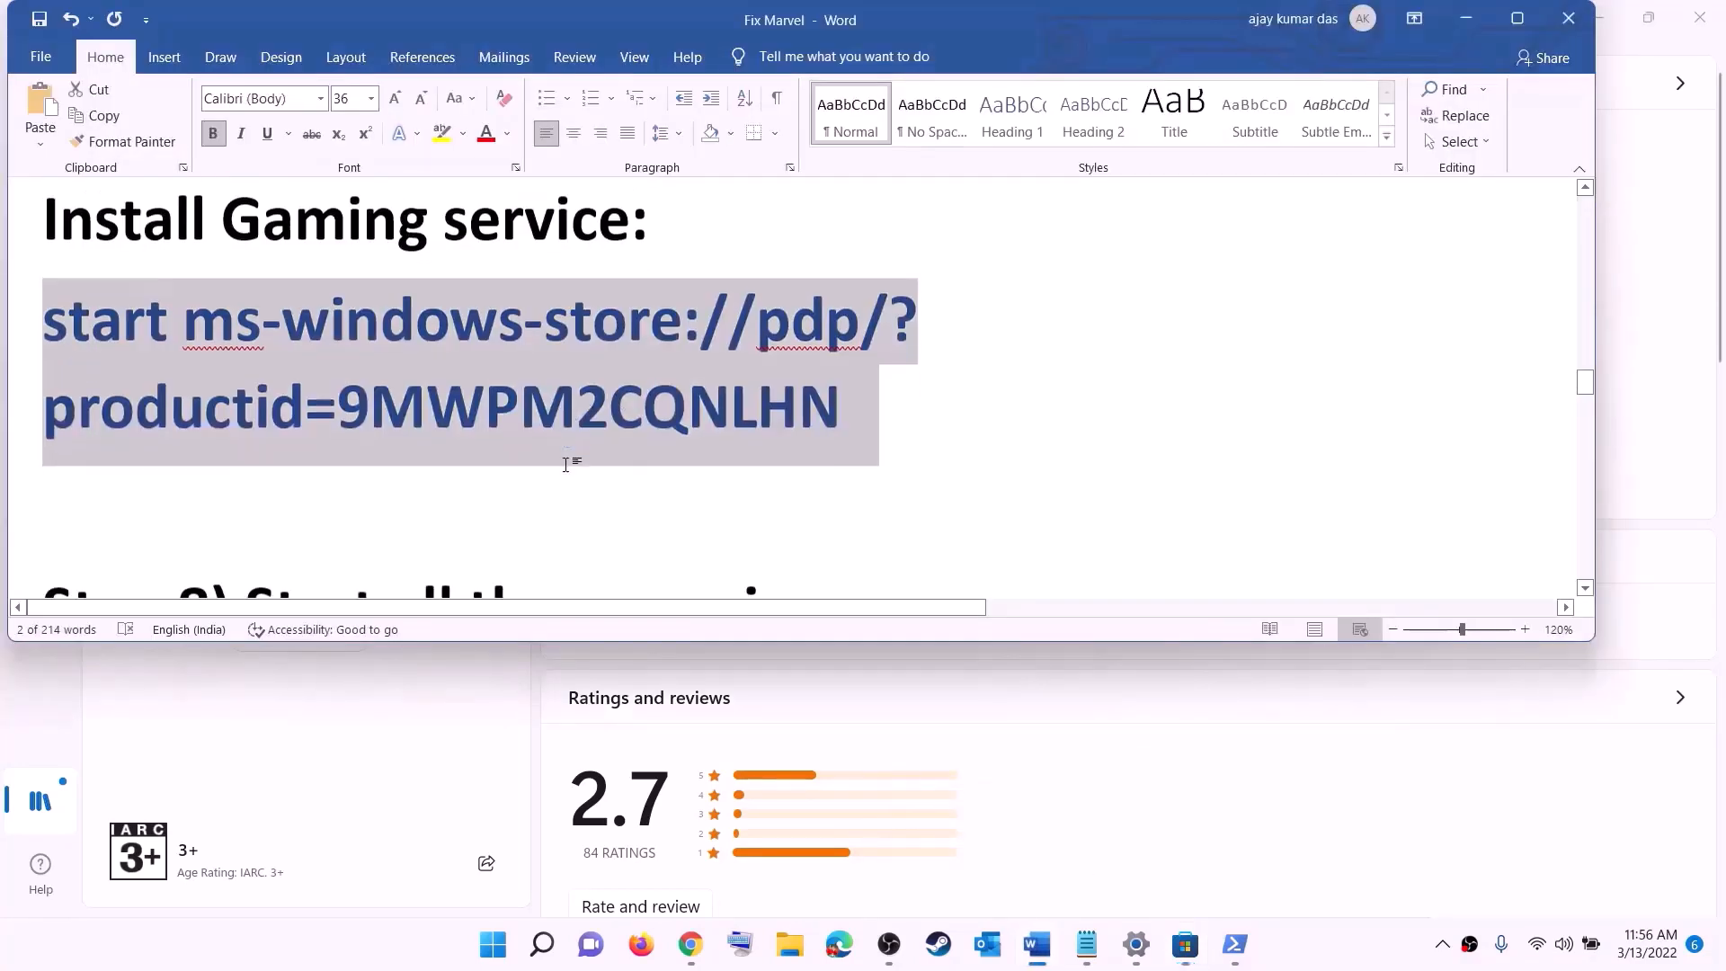
{"action": "scroll", "coordinate": [573, 464], "scroll_direction": "down", "scroll_amount": 2}
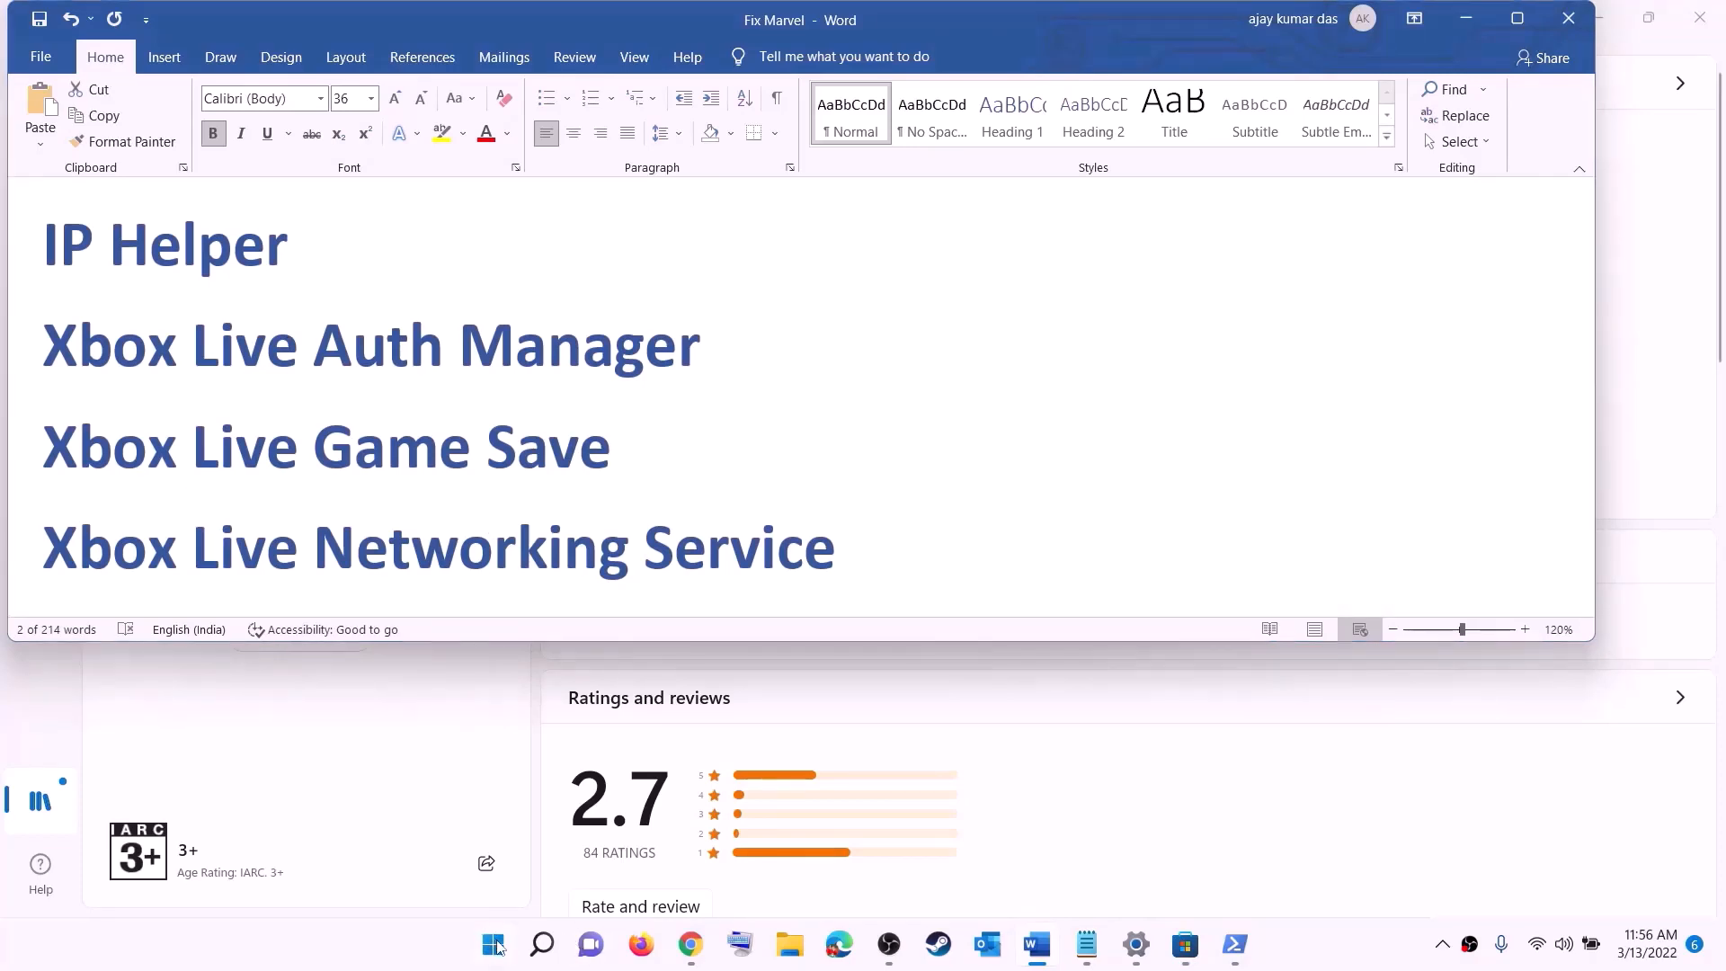
Search Windows for "servic" and open the Services app.
{"action": "left_click", "coordinate": [497, 945]}
{"action": "type", "text": "serv"}
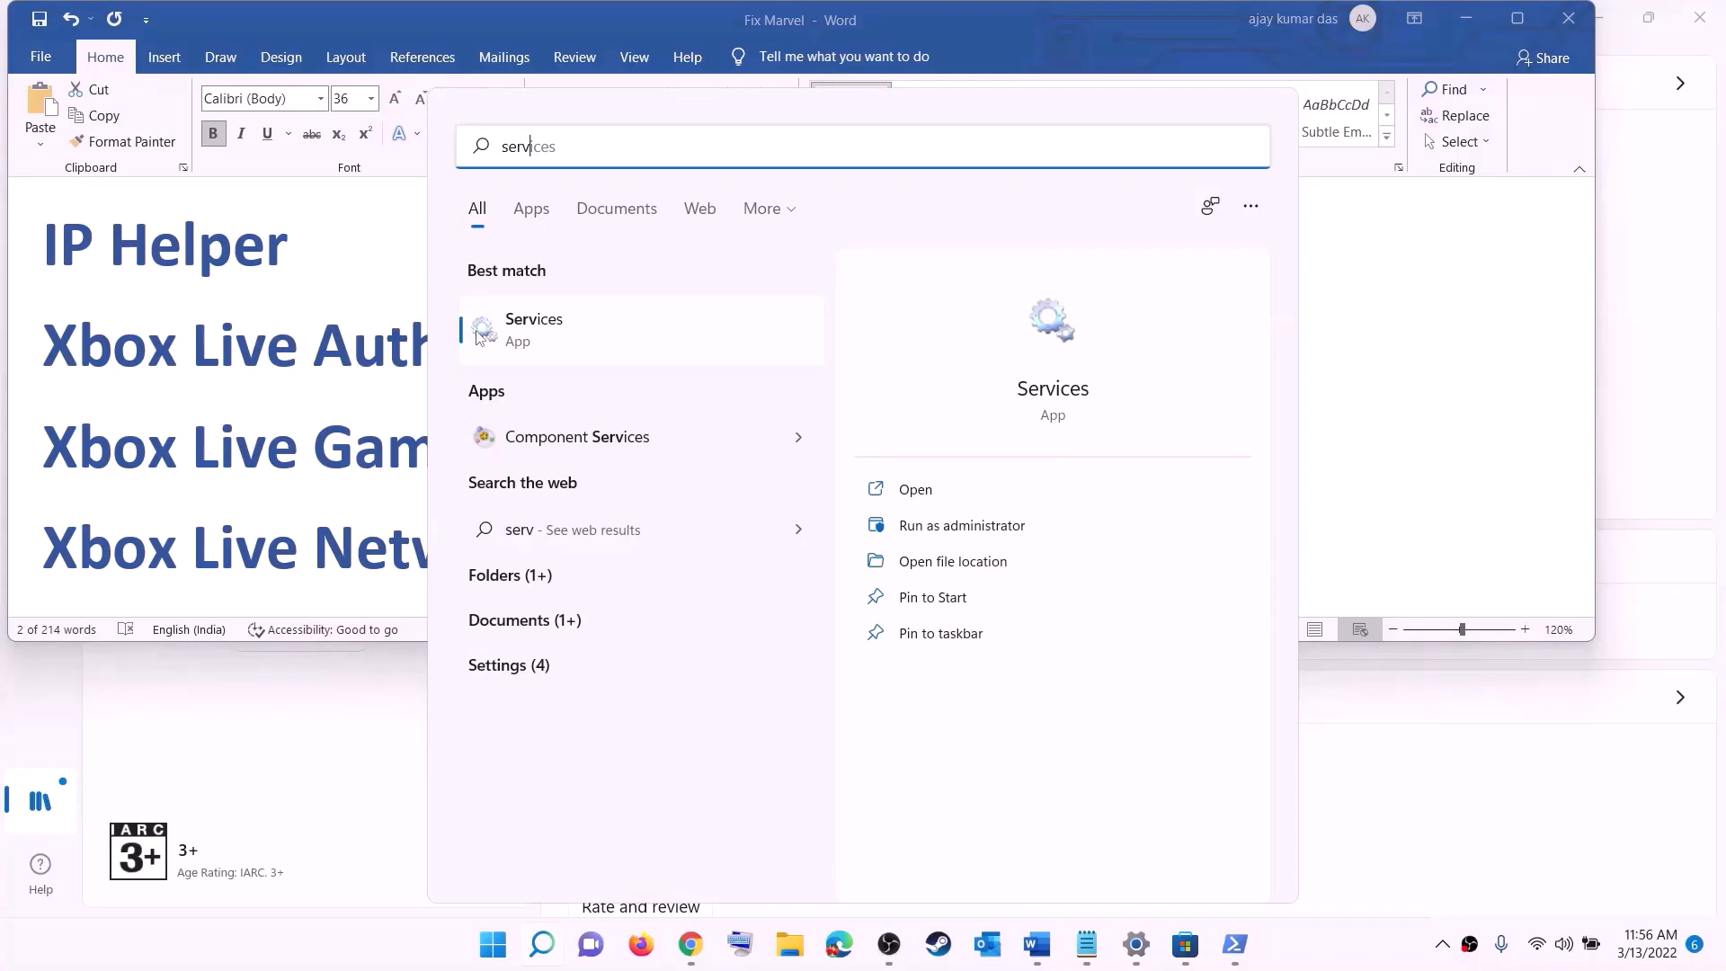
{"action": "type", "text": "ic"}
{"action": "left_click", "coordinate": [481, 339]}
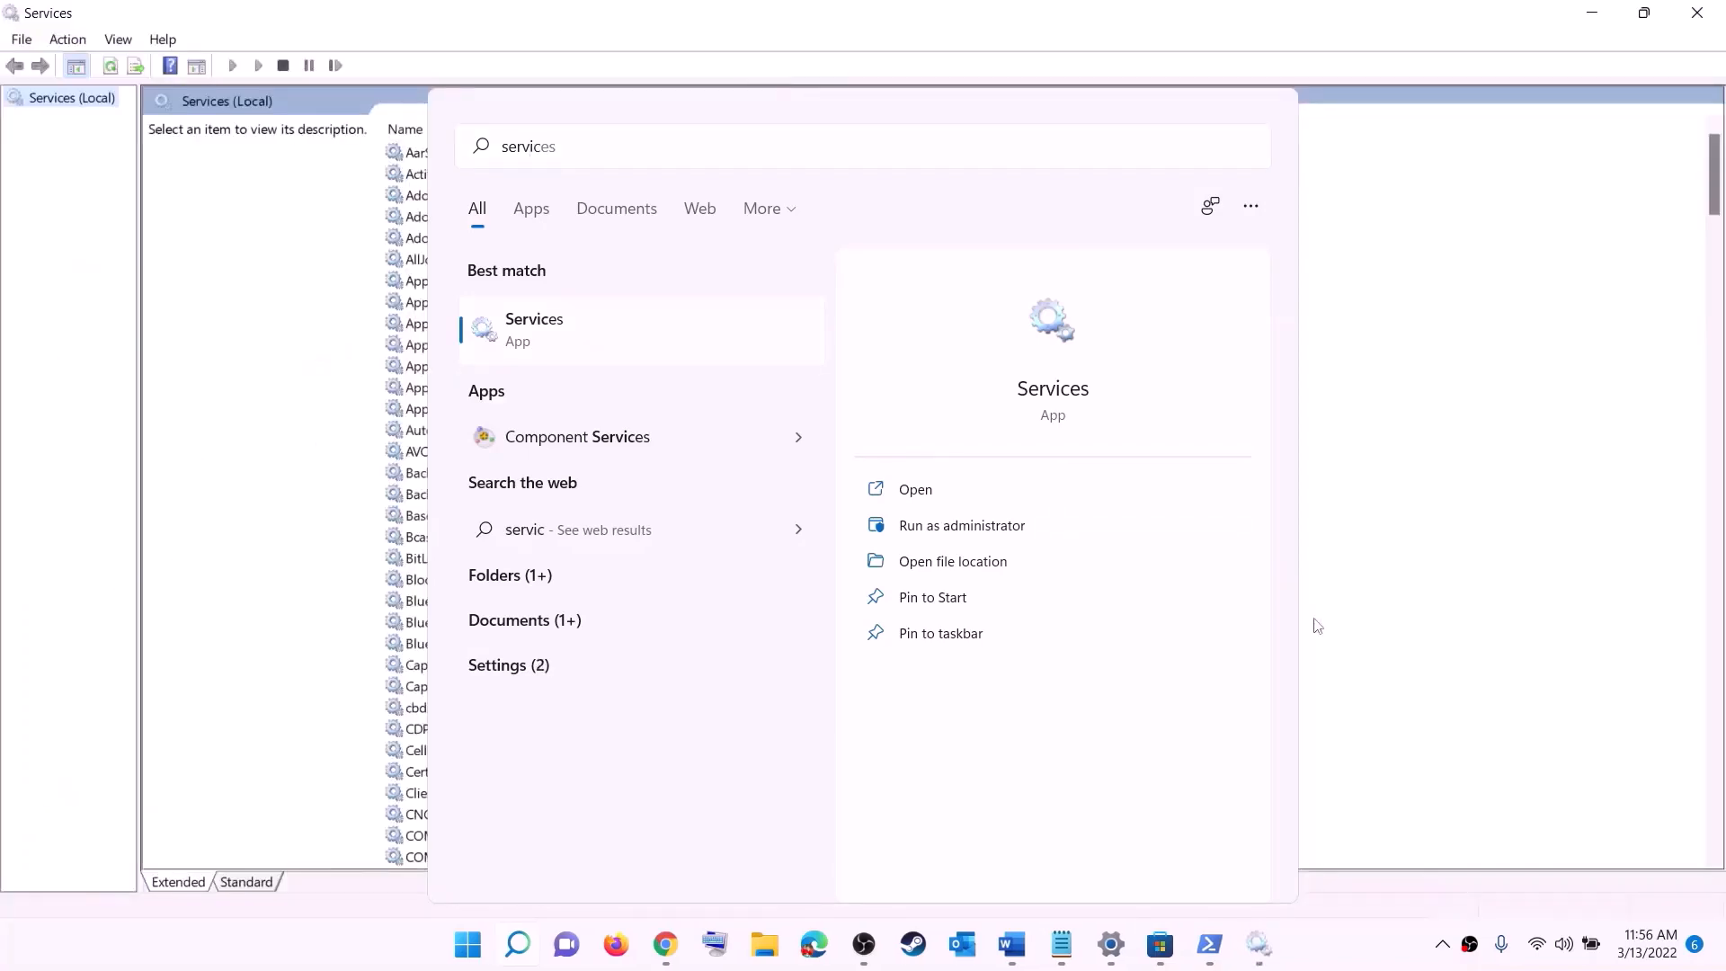
Find the IP Helper service, set its startup type to Automatic and apply the setting.
{"action": "left_click", "coordinate": [497, 537]}
{"action": "key", "text": "i"}
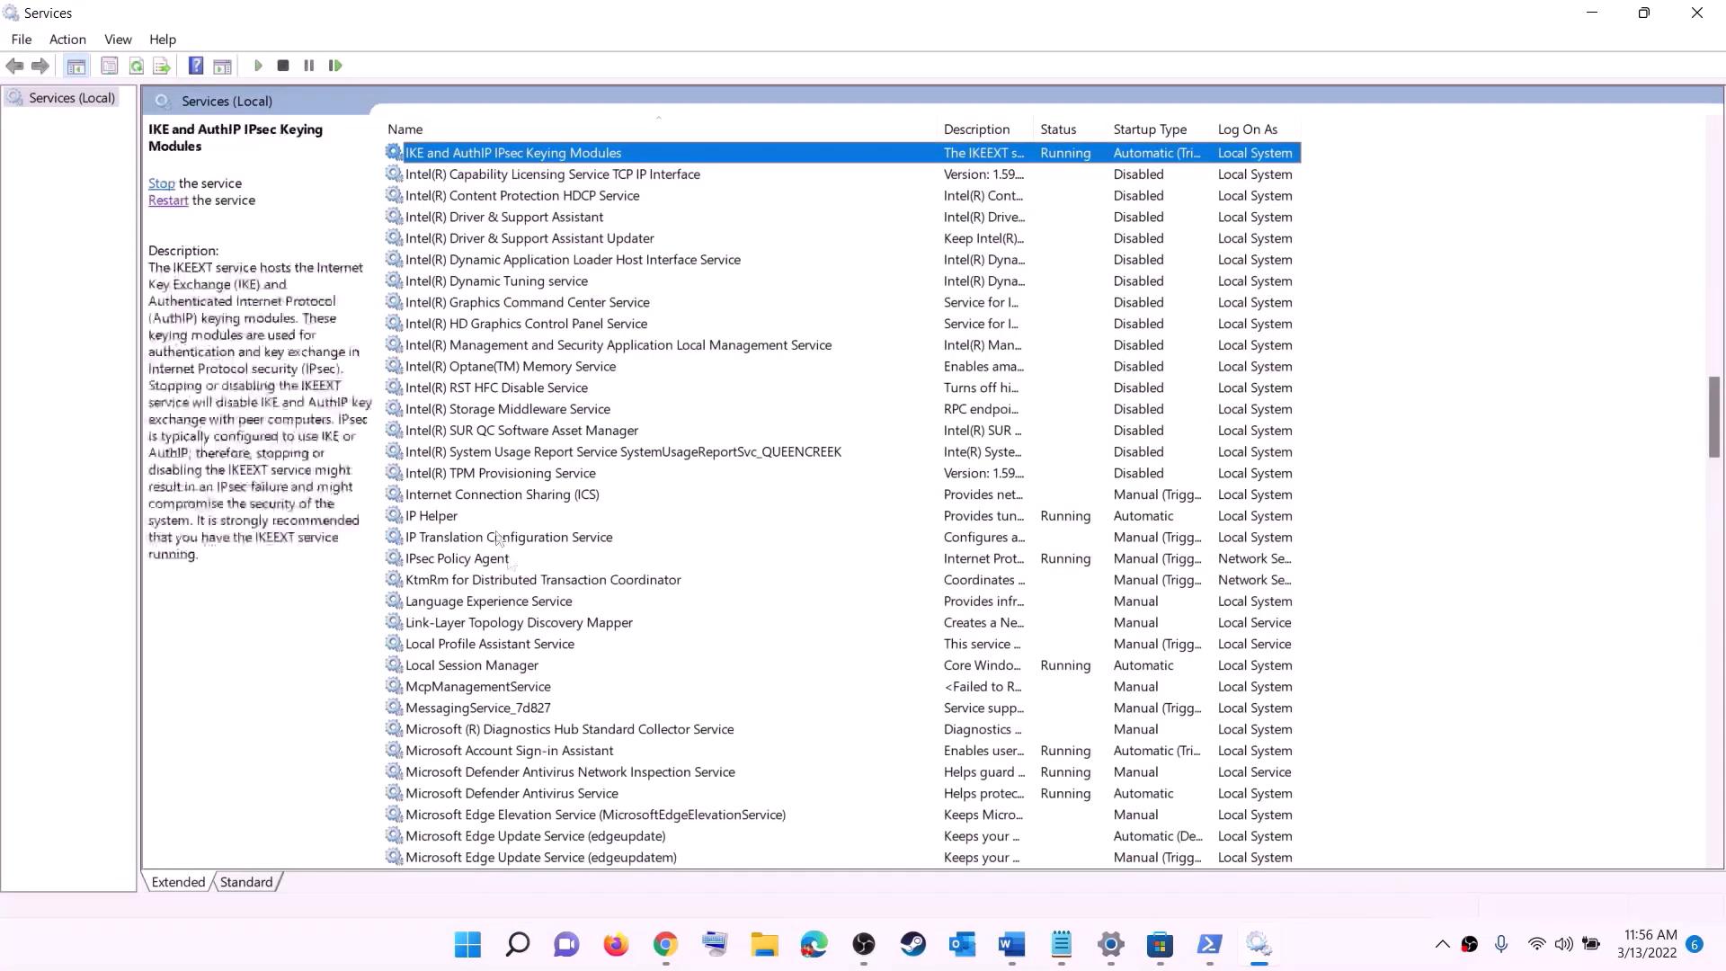
{"action": "left_click", "coordinate": [515, 520]}
{"action": "double_click", "coordinate": [519, 520]}
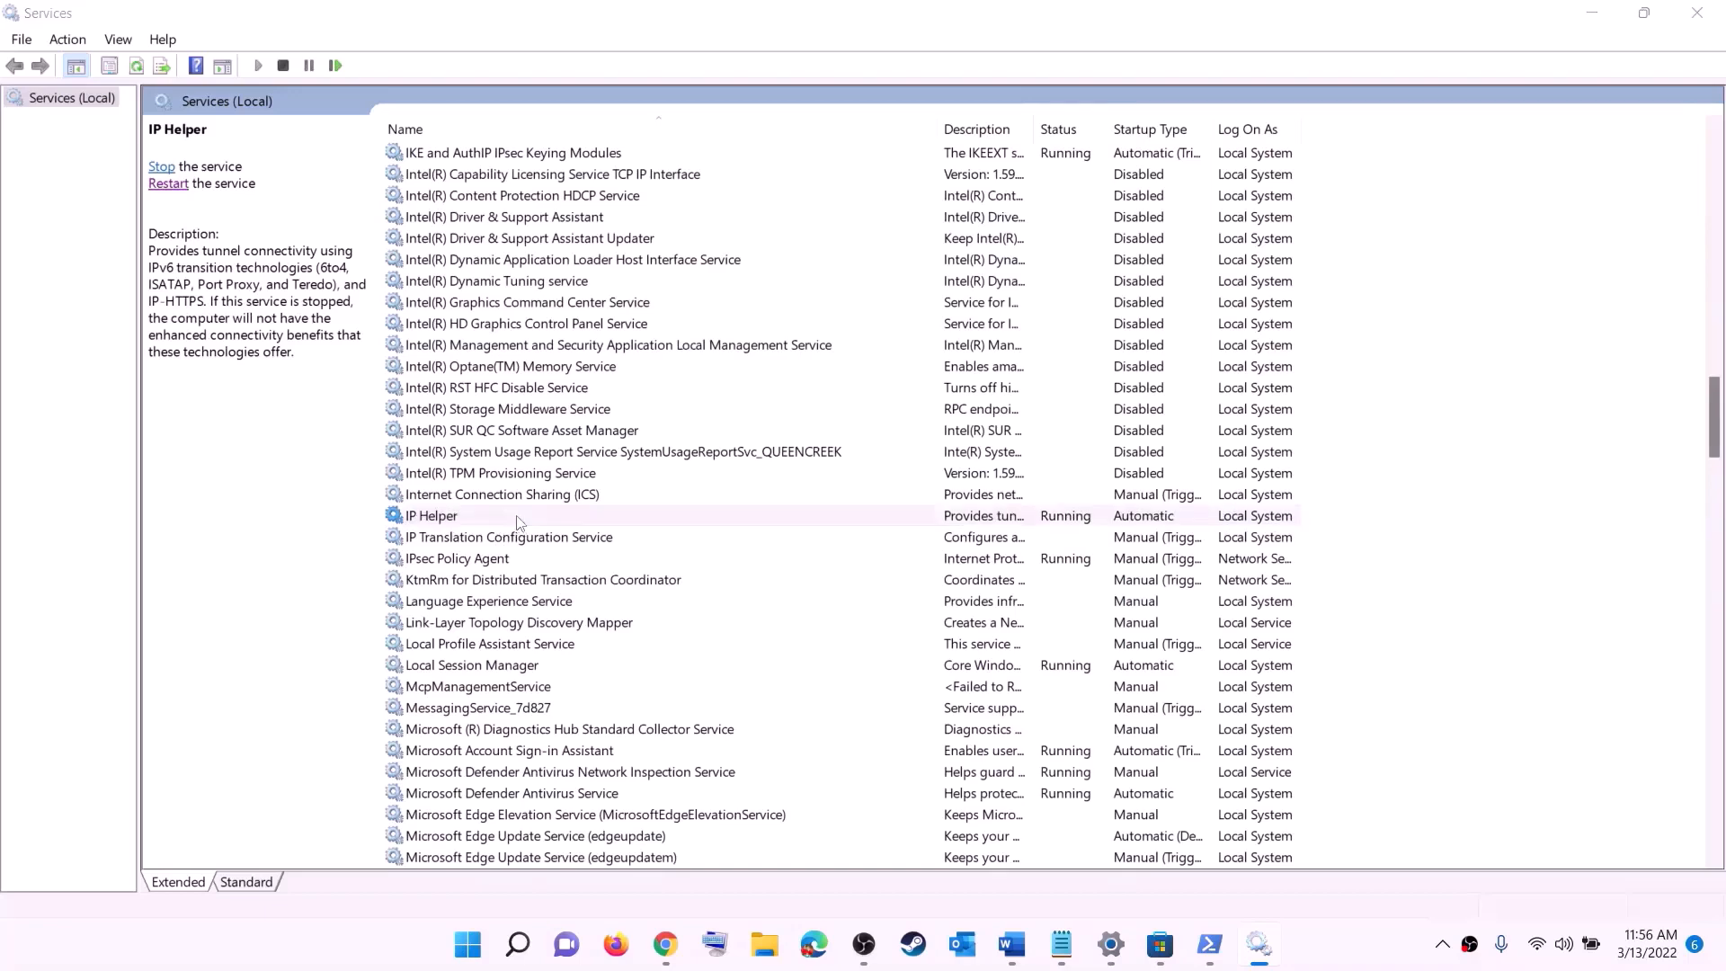
{"action": "left_click", "coordinate": [789, 446]}
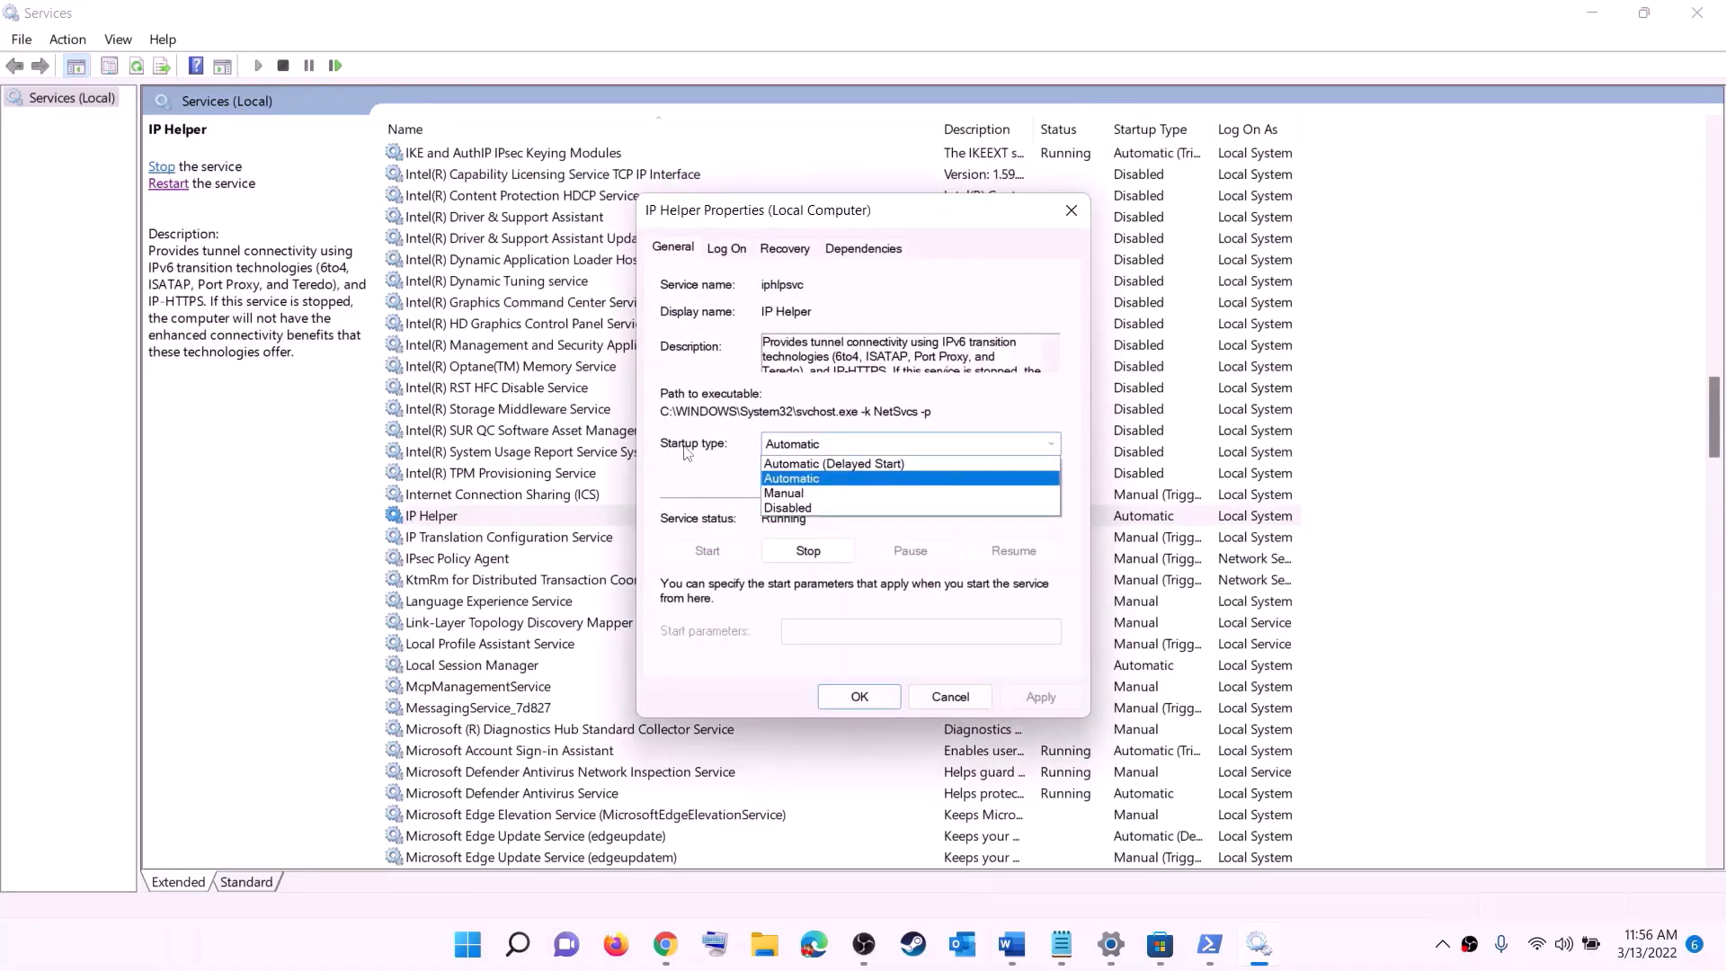
{"action": "left_click", "coordinate": [791, 479]}
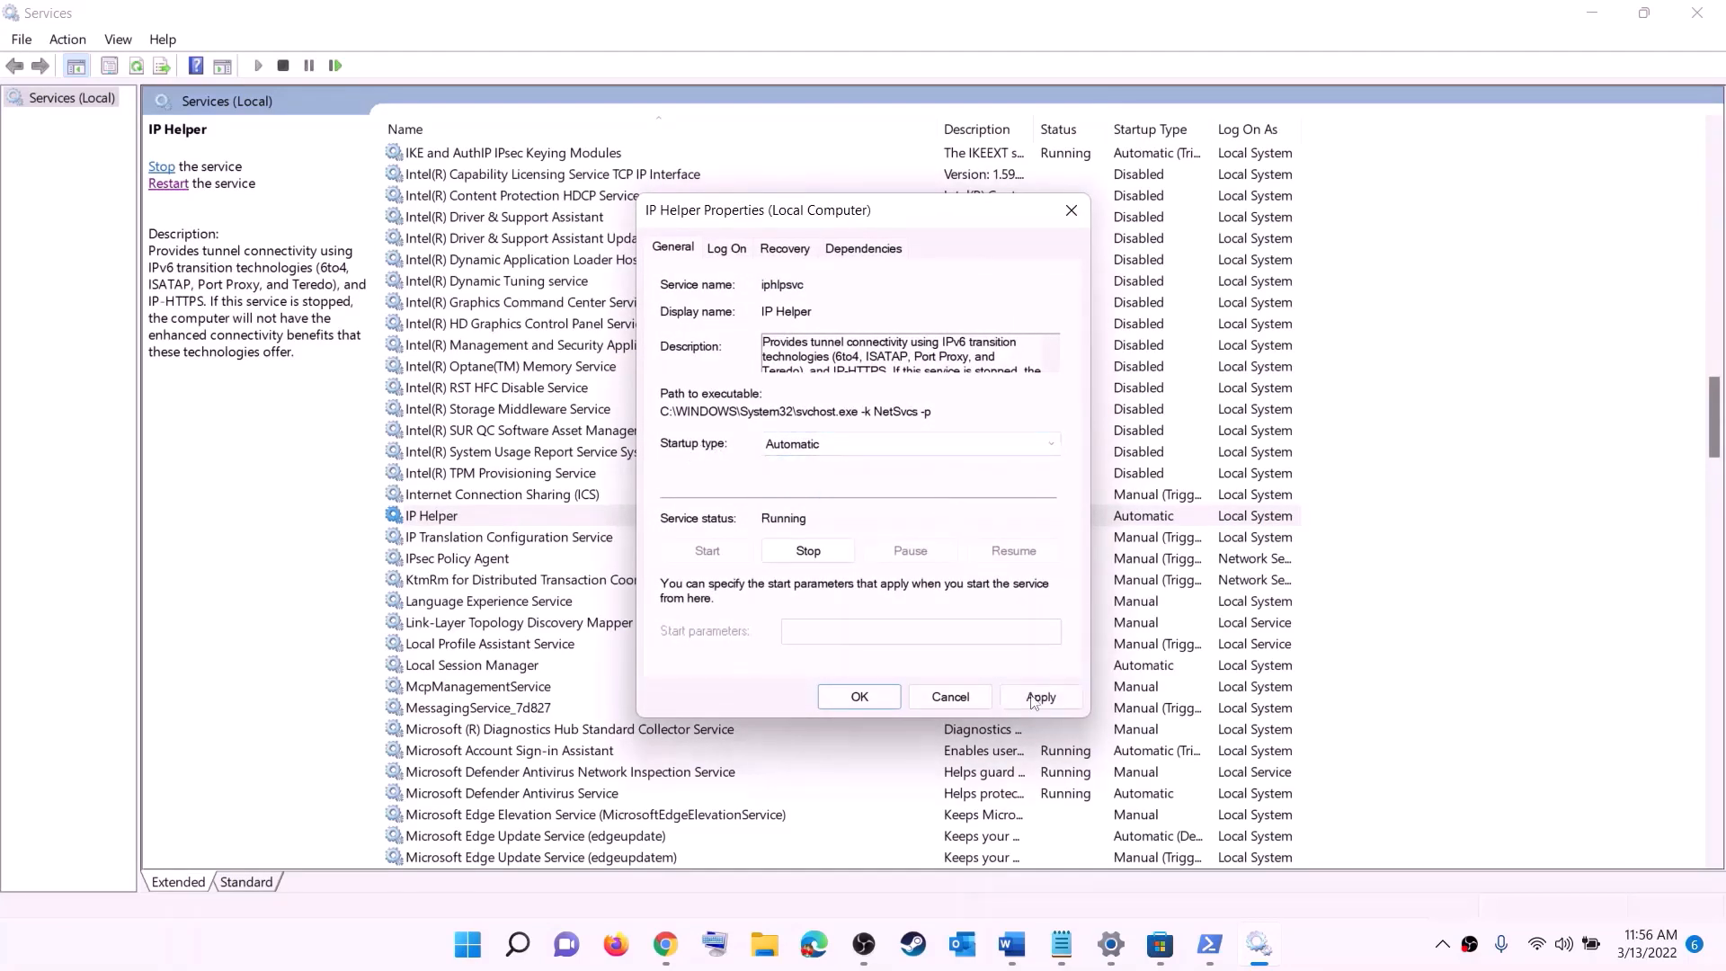
{"action": "left_click", "coordinate": [1020, 701]}
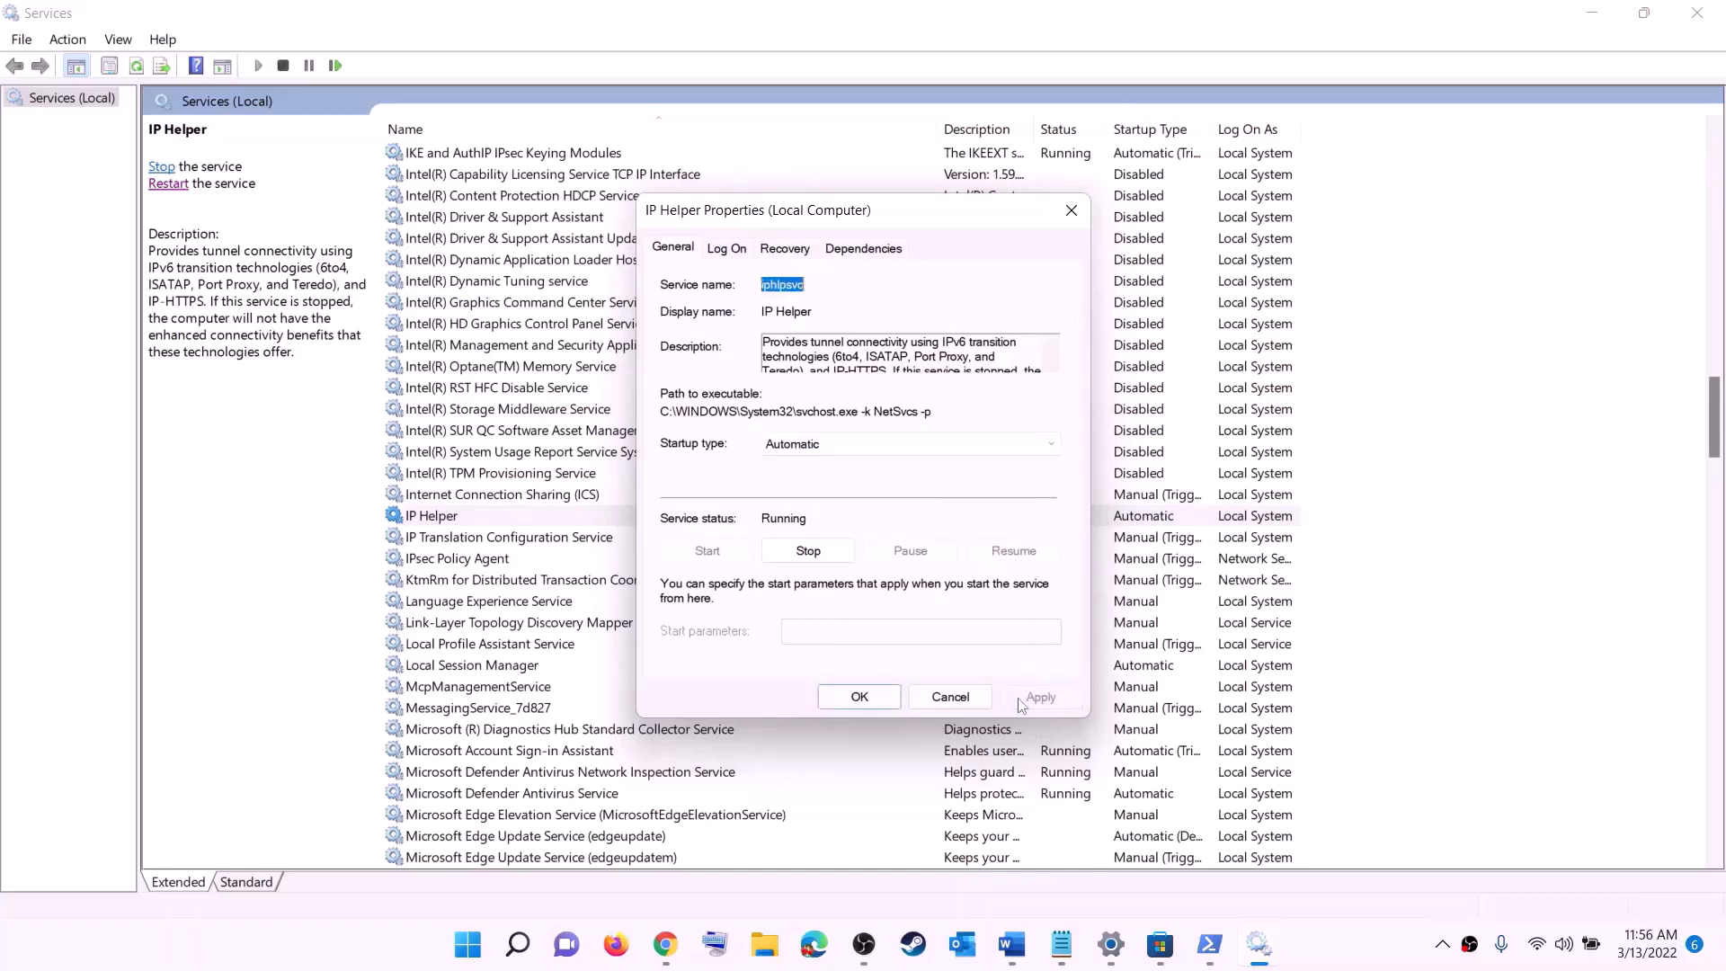
{"action": "left_click", "coordinate": [859, 697]}
Find the Xbox Accessory Management Service, set its startup type to Automatic and apply the setting.
{"action": "left_click", "coordinate": [534, 651]}
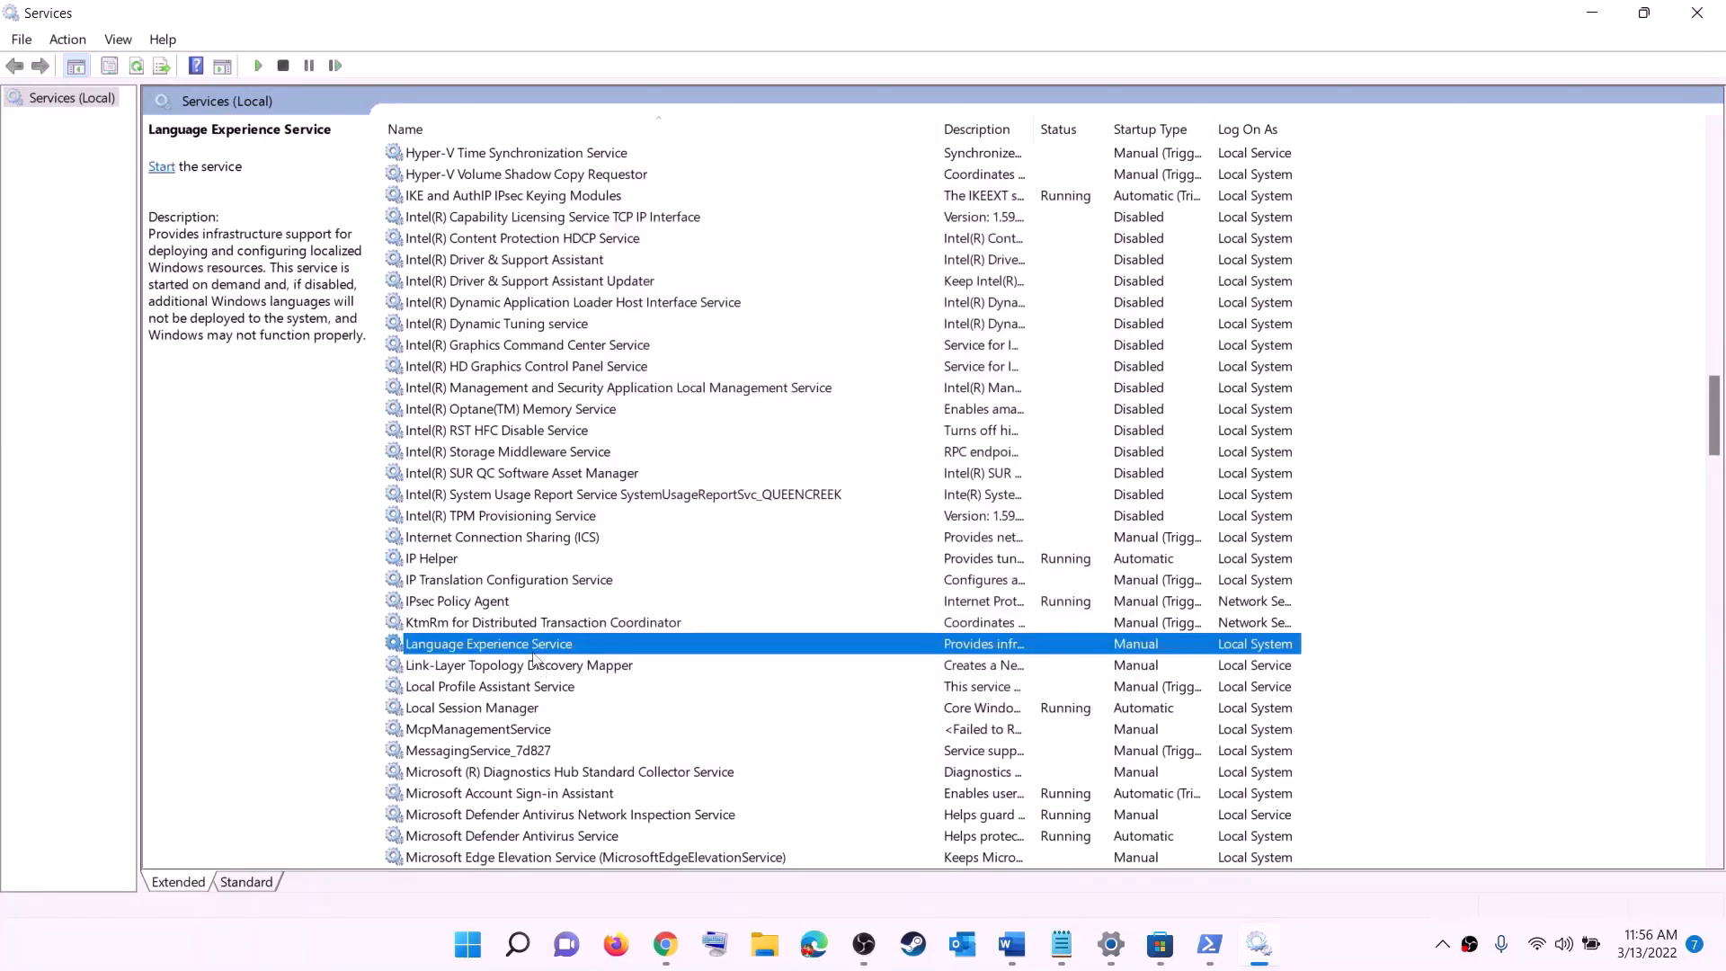
{"action": "key", "text": "x"}
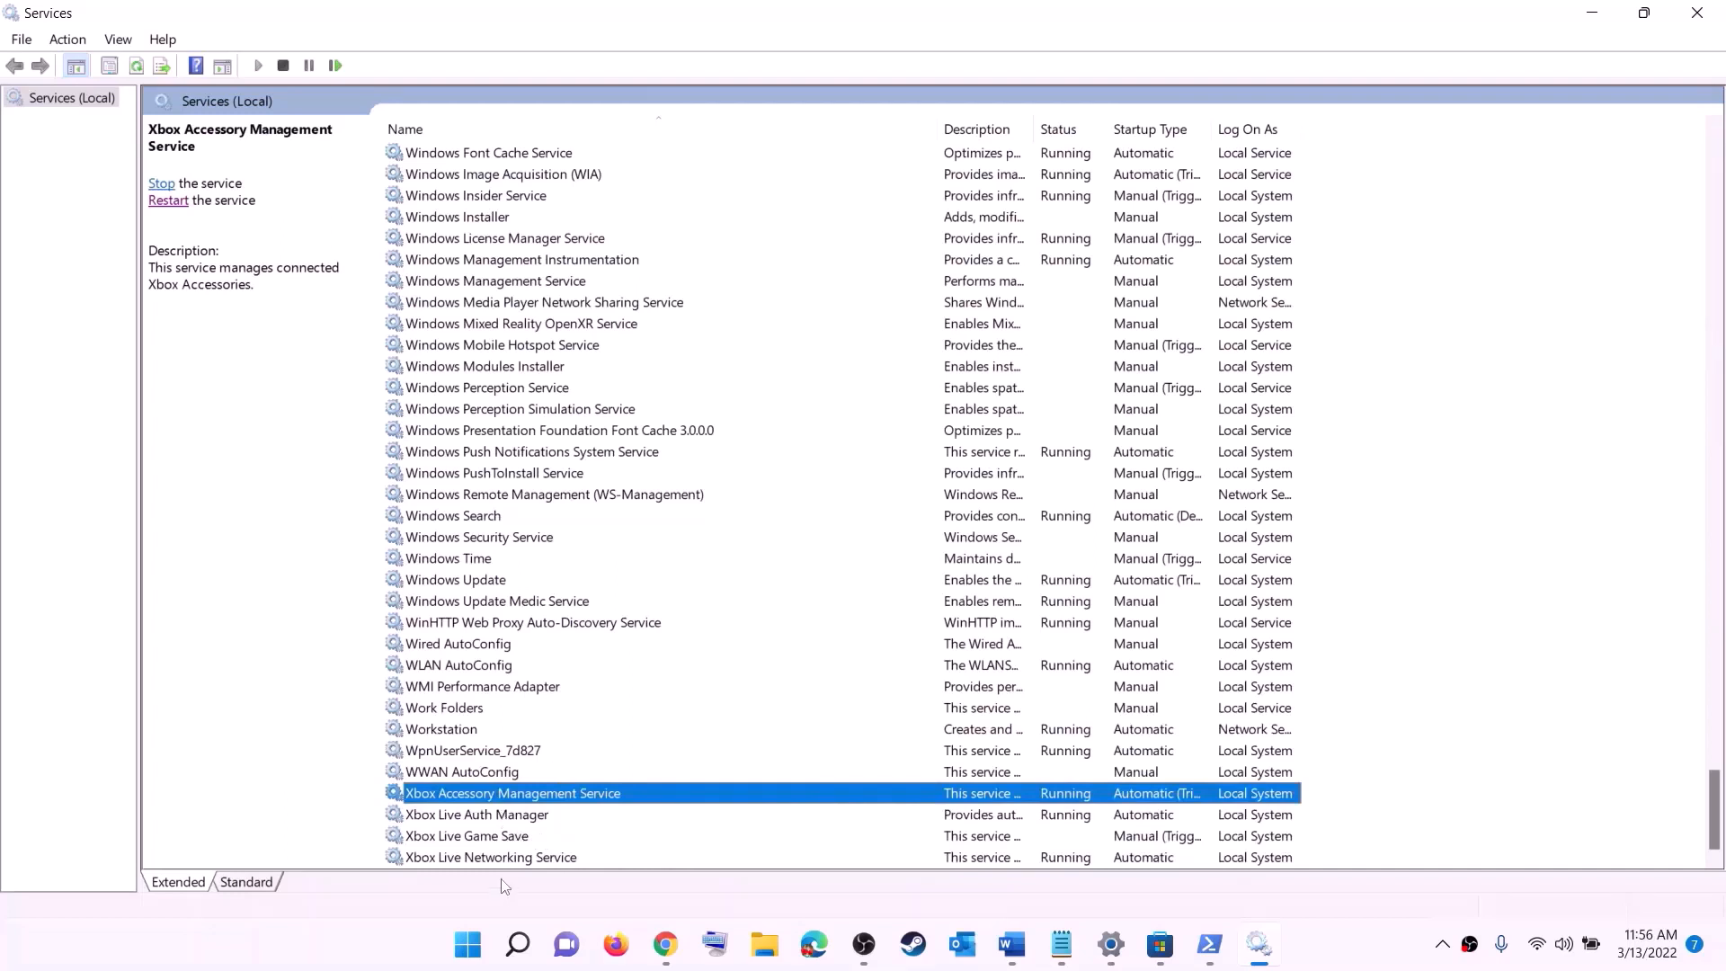
{"action": "double_click", "coordinate": [476, 800]}
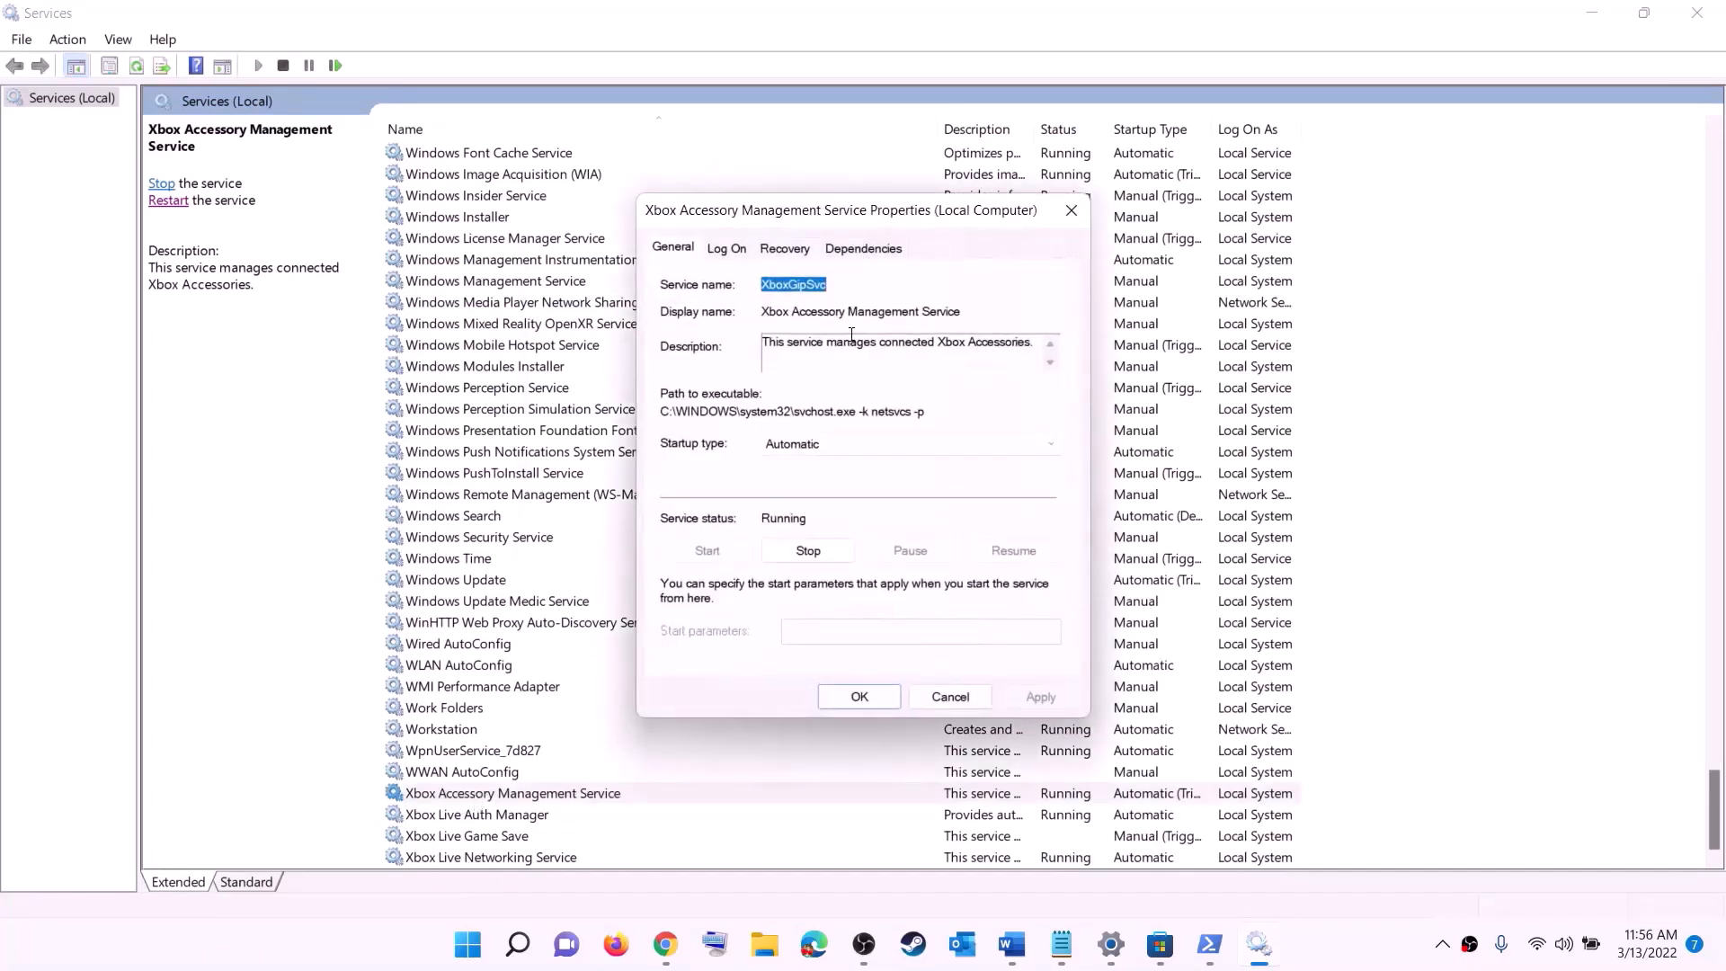
{"action": "left_click", "coordinate": [842, 445]}
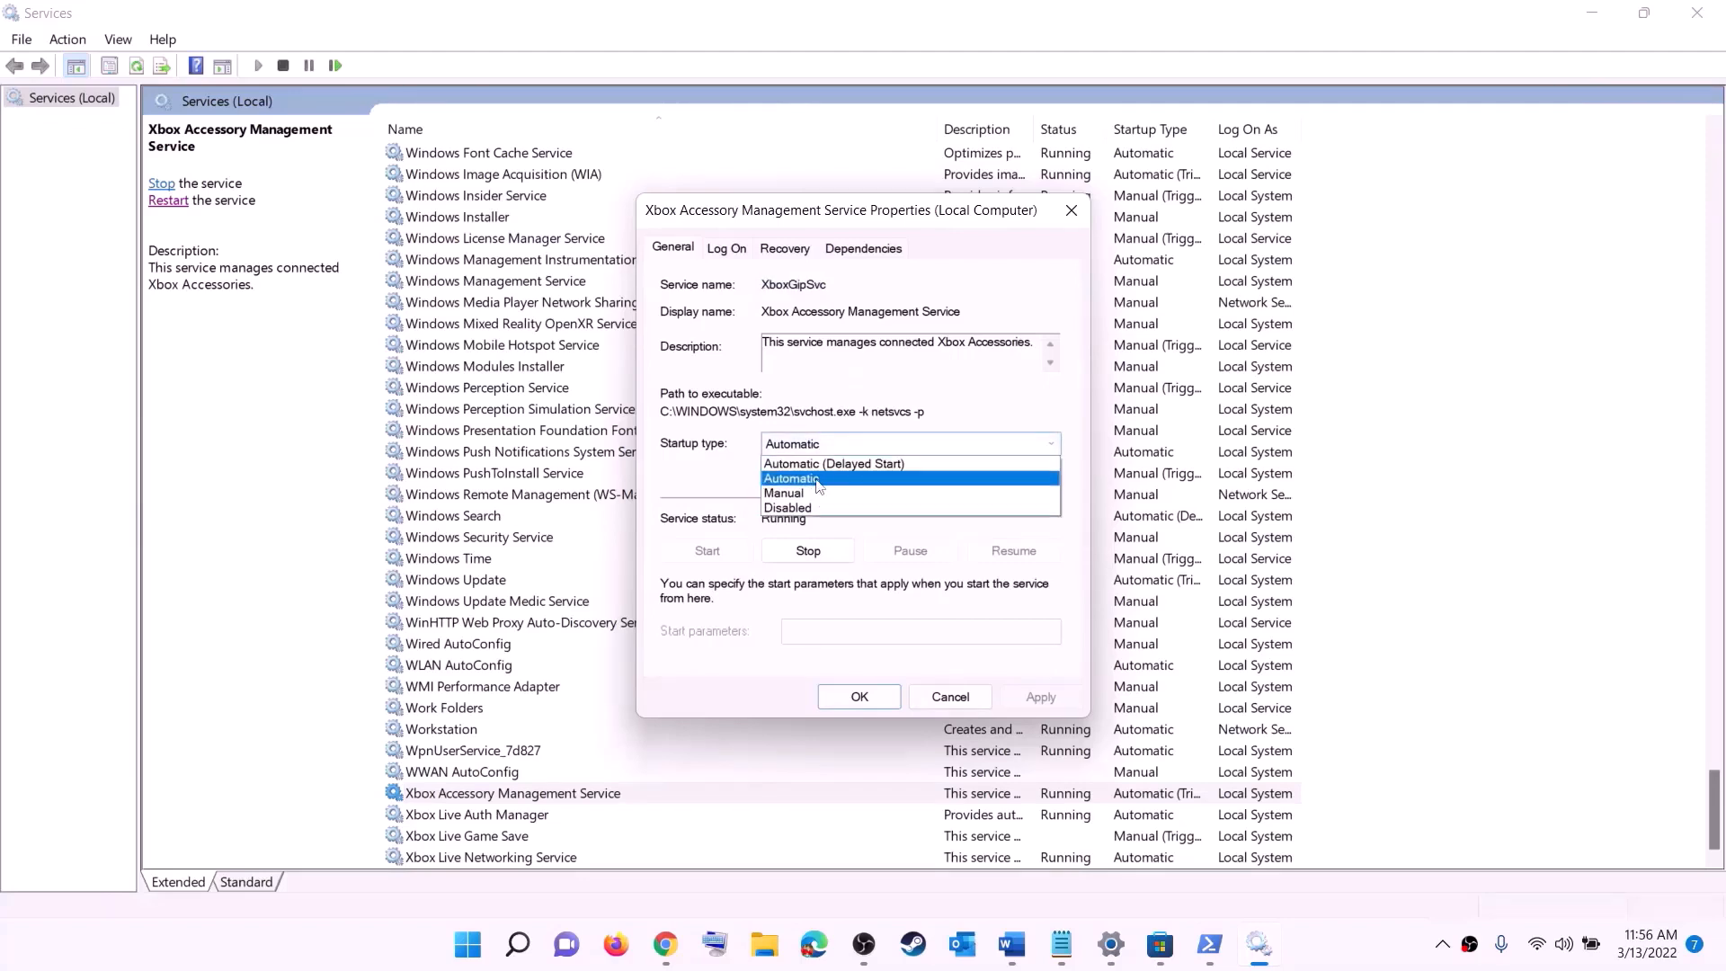
{"action": "left_click", "coordinate": [836, 460]}
{"action": "left_click", "coordinate": [1039, 699]}
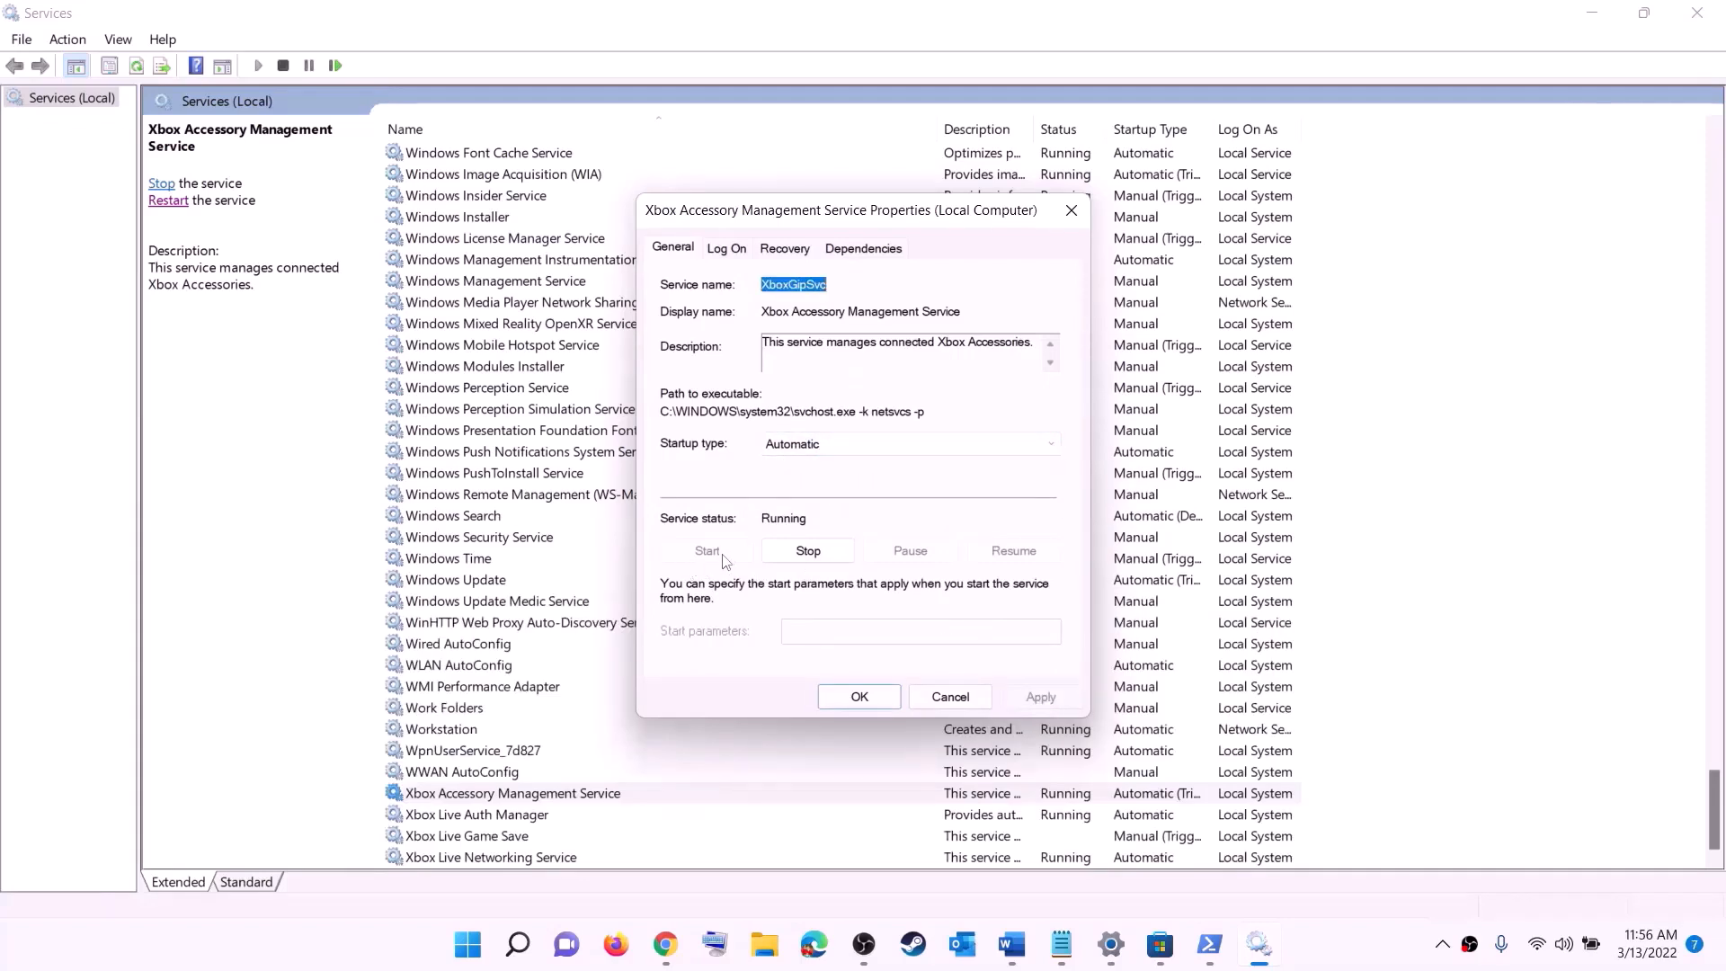
{"action": "left_click", "coordinate": [859, 697]}
Set the Xbox Live Auth Manager service's startup type to Automatic and apply the setting.
{"action": "double_click", "coordinate": [460, 814]}
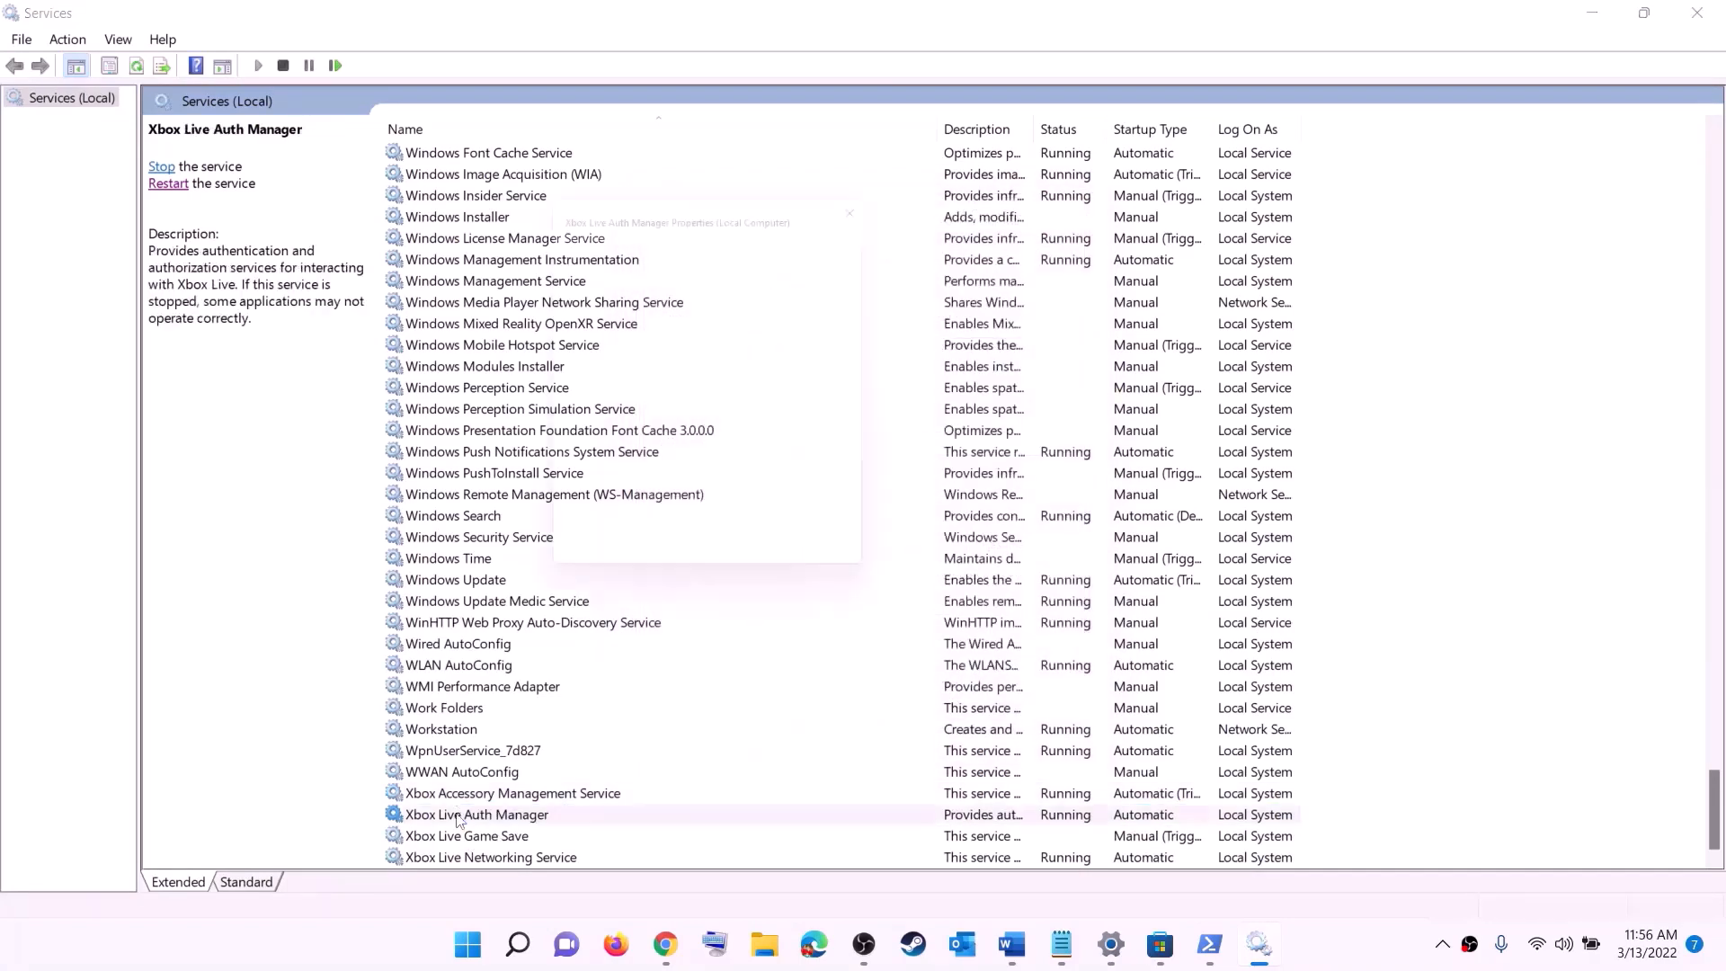
{"action": "left_click", "coordinate": [868, 474]}
{"action": "left_click", "coordinate": [843, 515]}
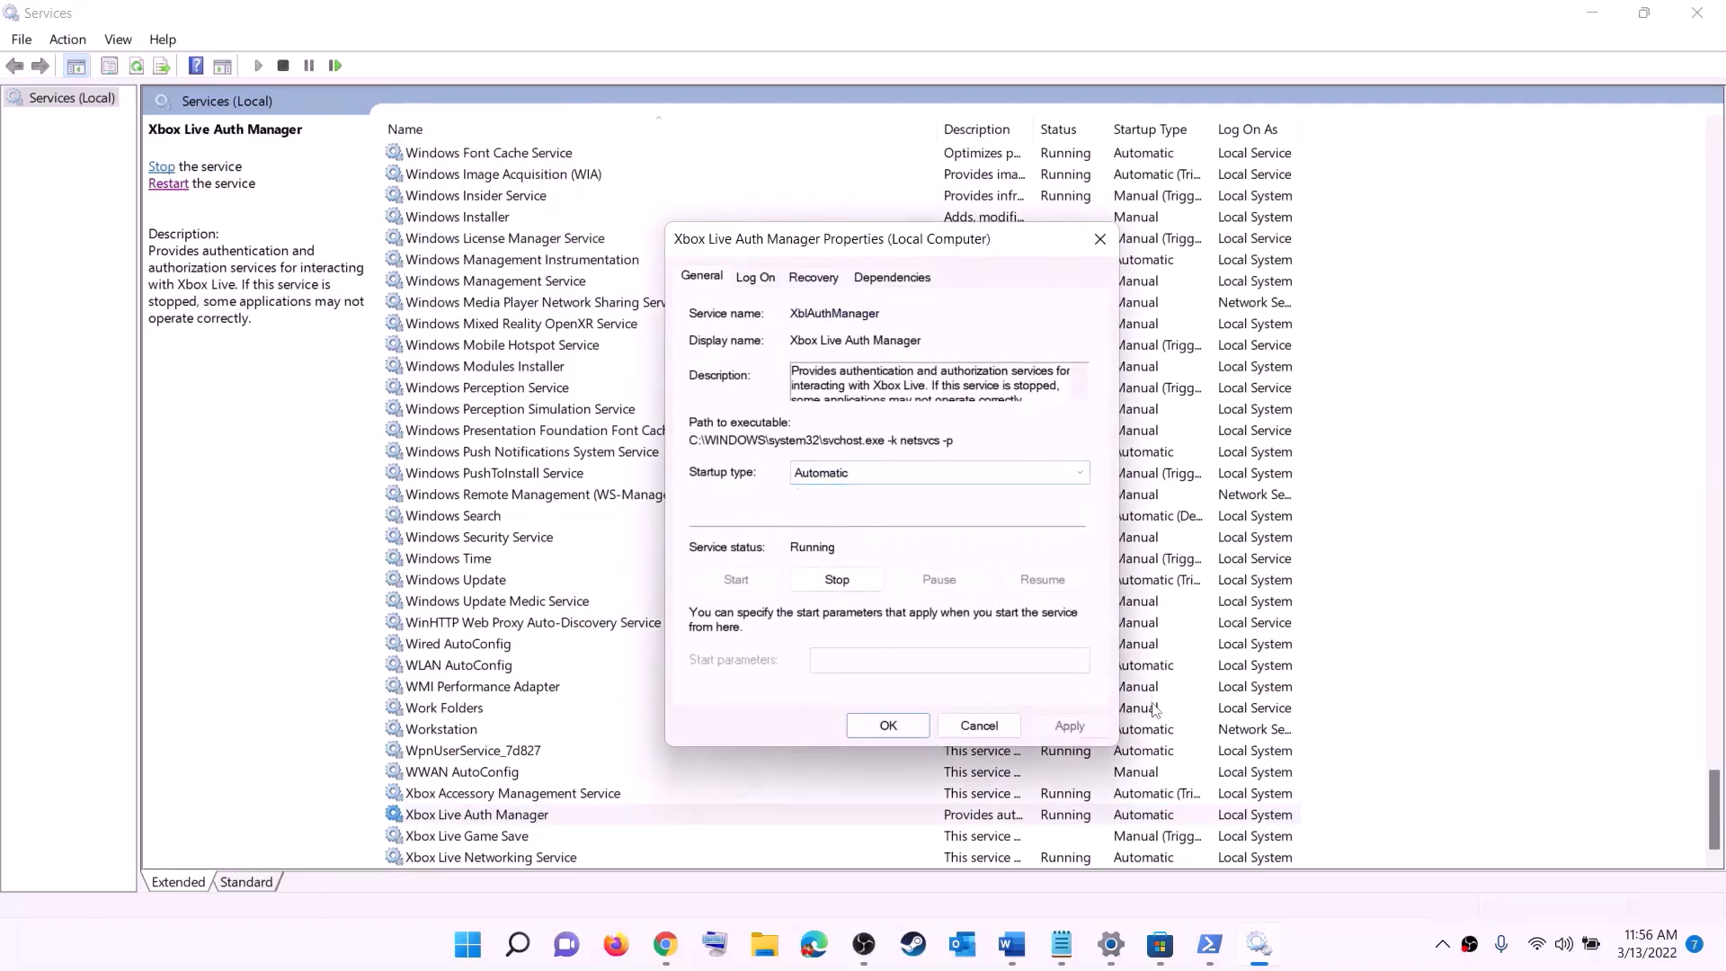
{"action": "left_click", "coordinate": [1061, 727]}
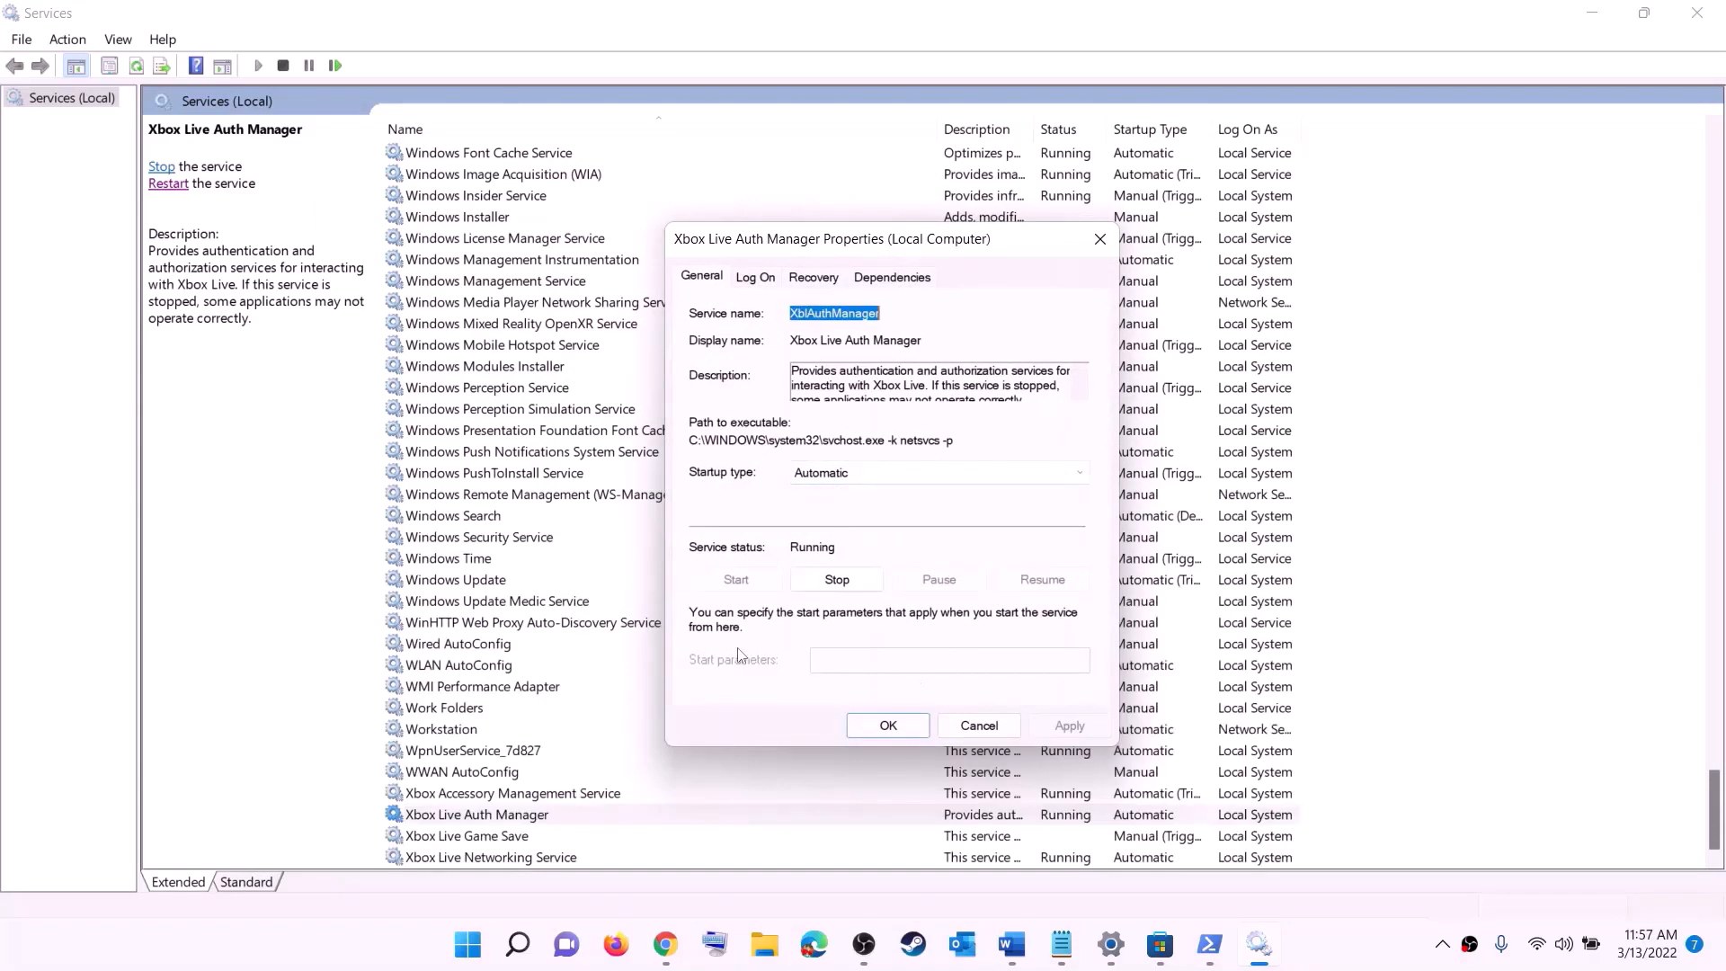
{"action": "left_click", "coordinate": [886, 725]}
Set the Xbox Live Game Save service's startup type to Automatic, apply it and start the service.
{"action": "double_click", "coordinate": [476, 835]}
{"action": "left_click", "coordinate": [809, 444]}
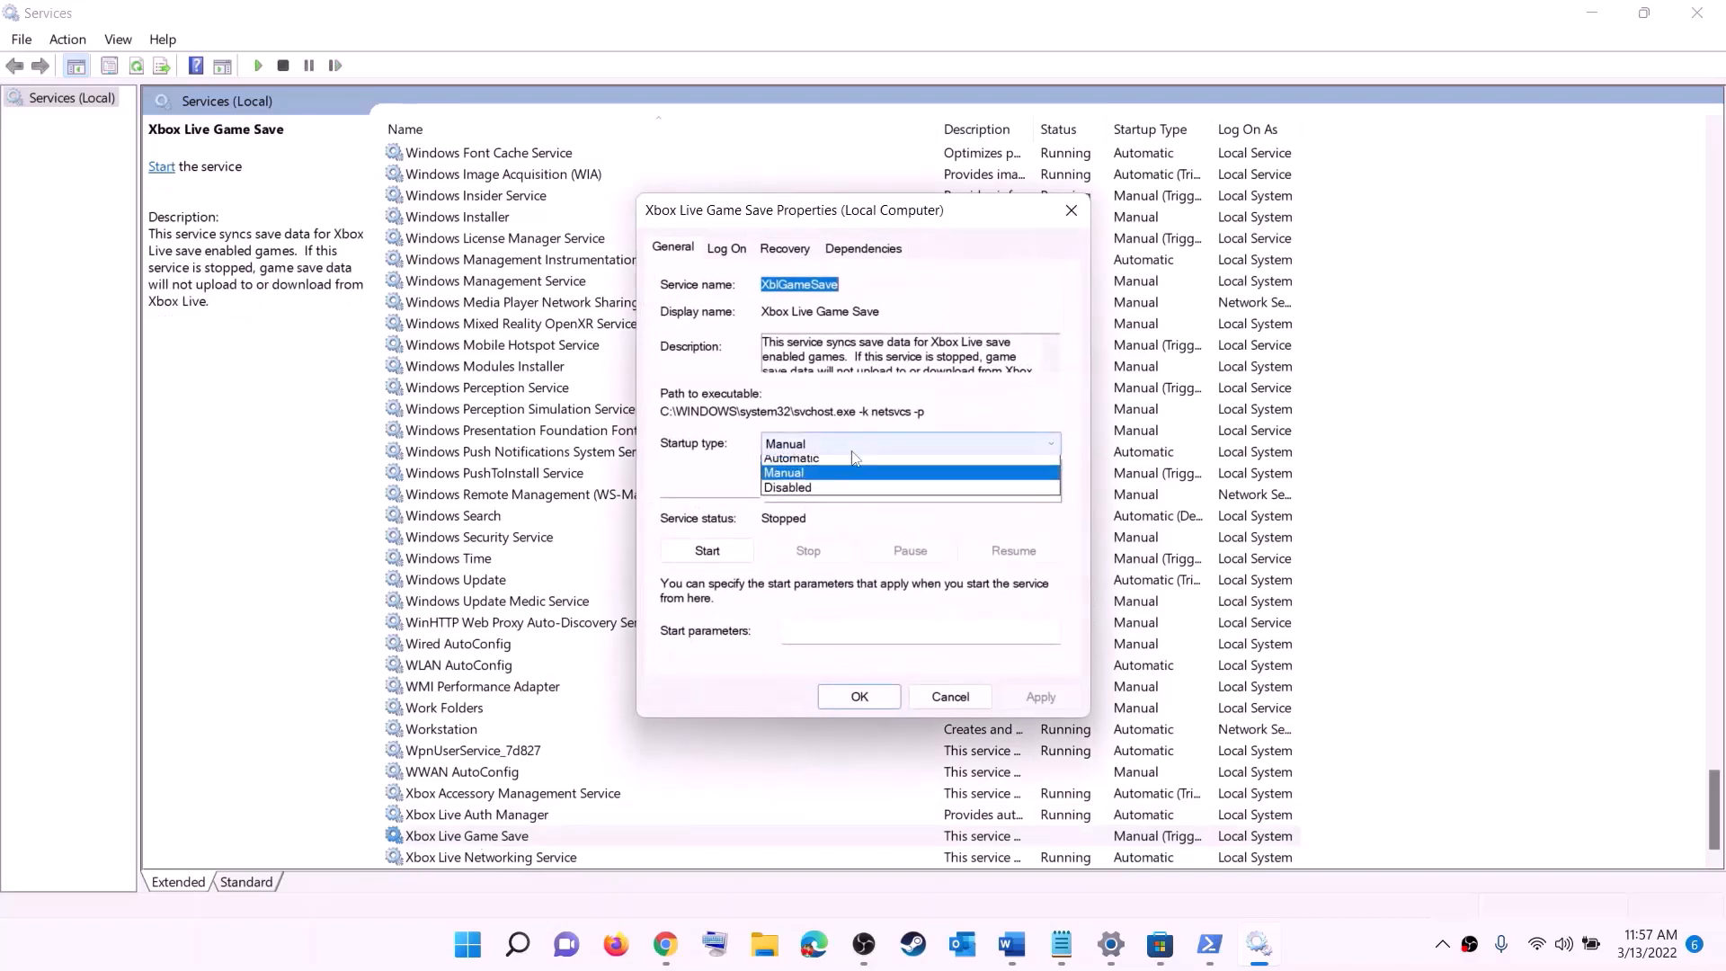
{"action": "left_click", "coordinate": [797, 478]}
{"action": "left_click", "coordinate": [1040, 696]}
{"action": "left_click", "coordinate": [709, 550]}
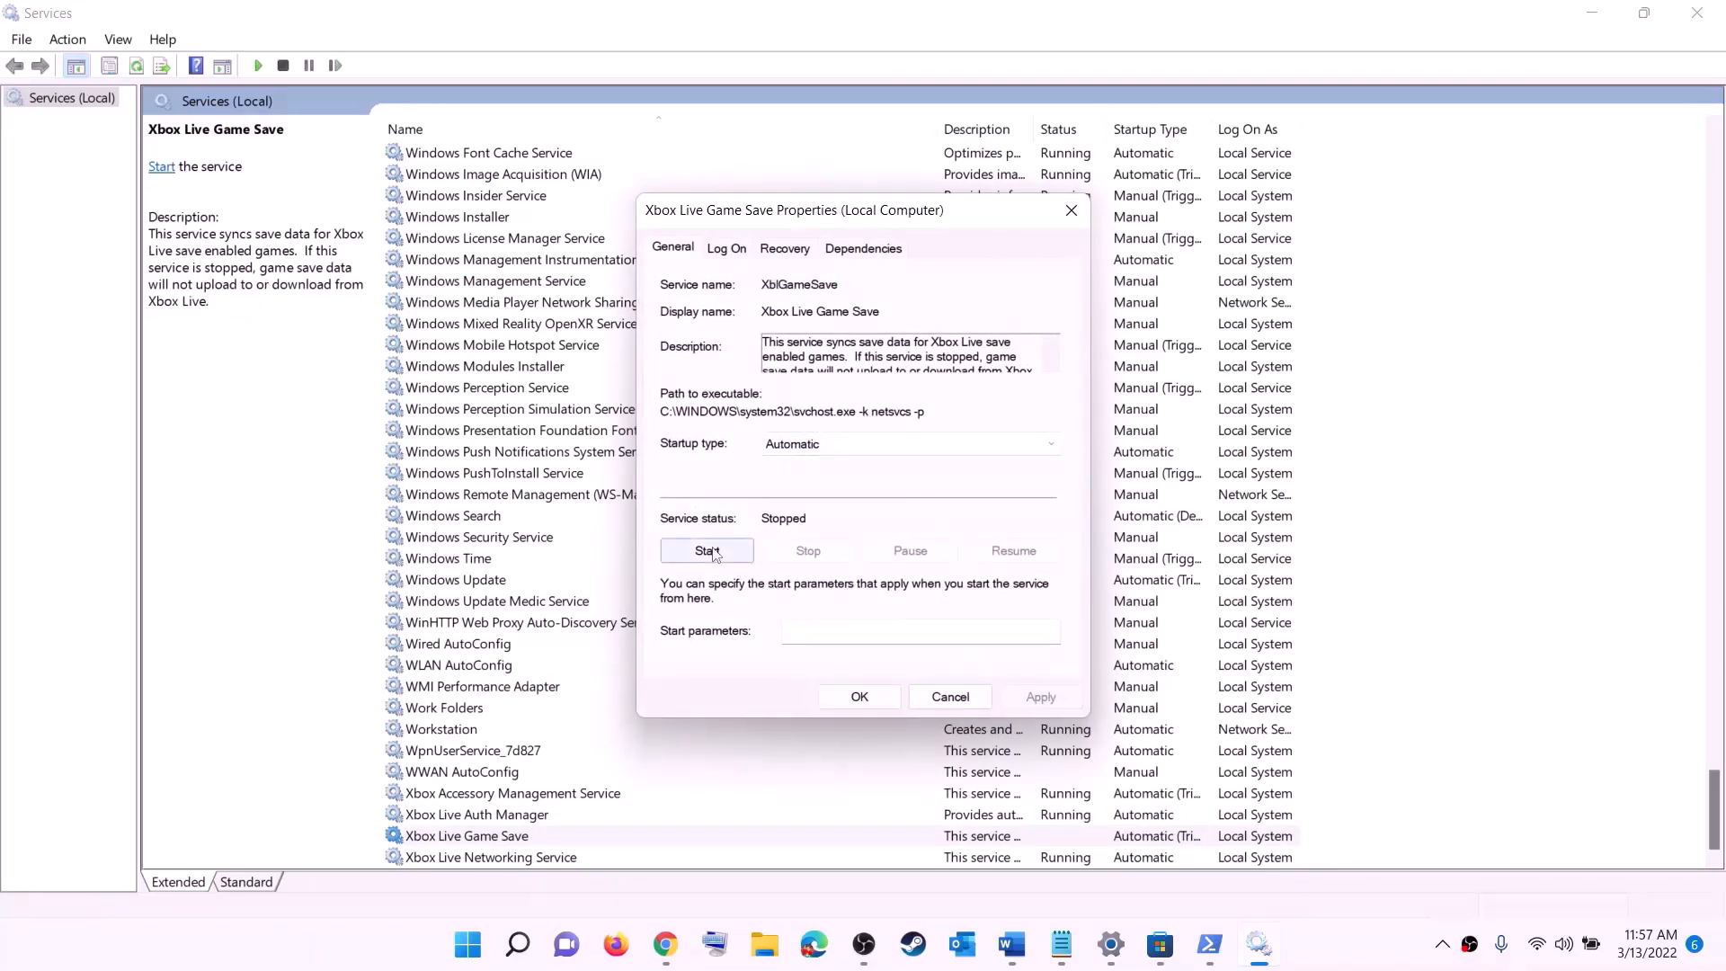
{"action": "left_click", "coordinate": [863, 699]}
Set the Xbox Live Networking Service's startup type to Automatic and apply the setting.
{"action": "double_click", "coordinate": [500, 857]}
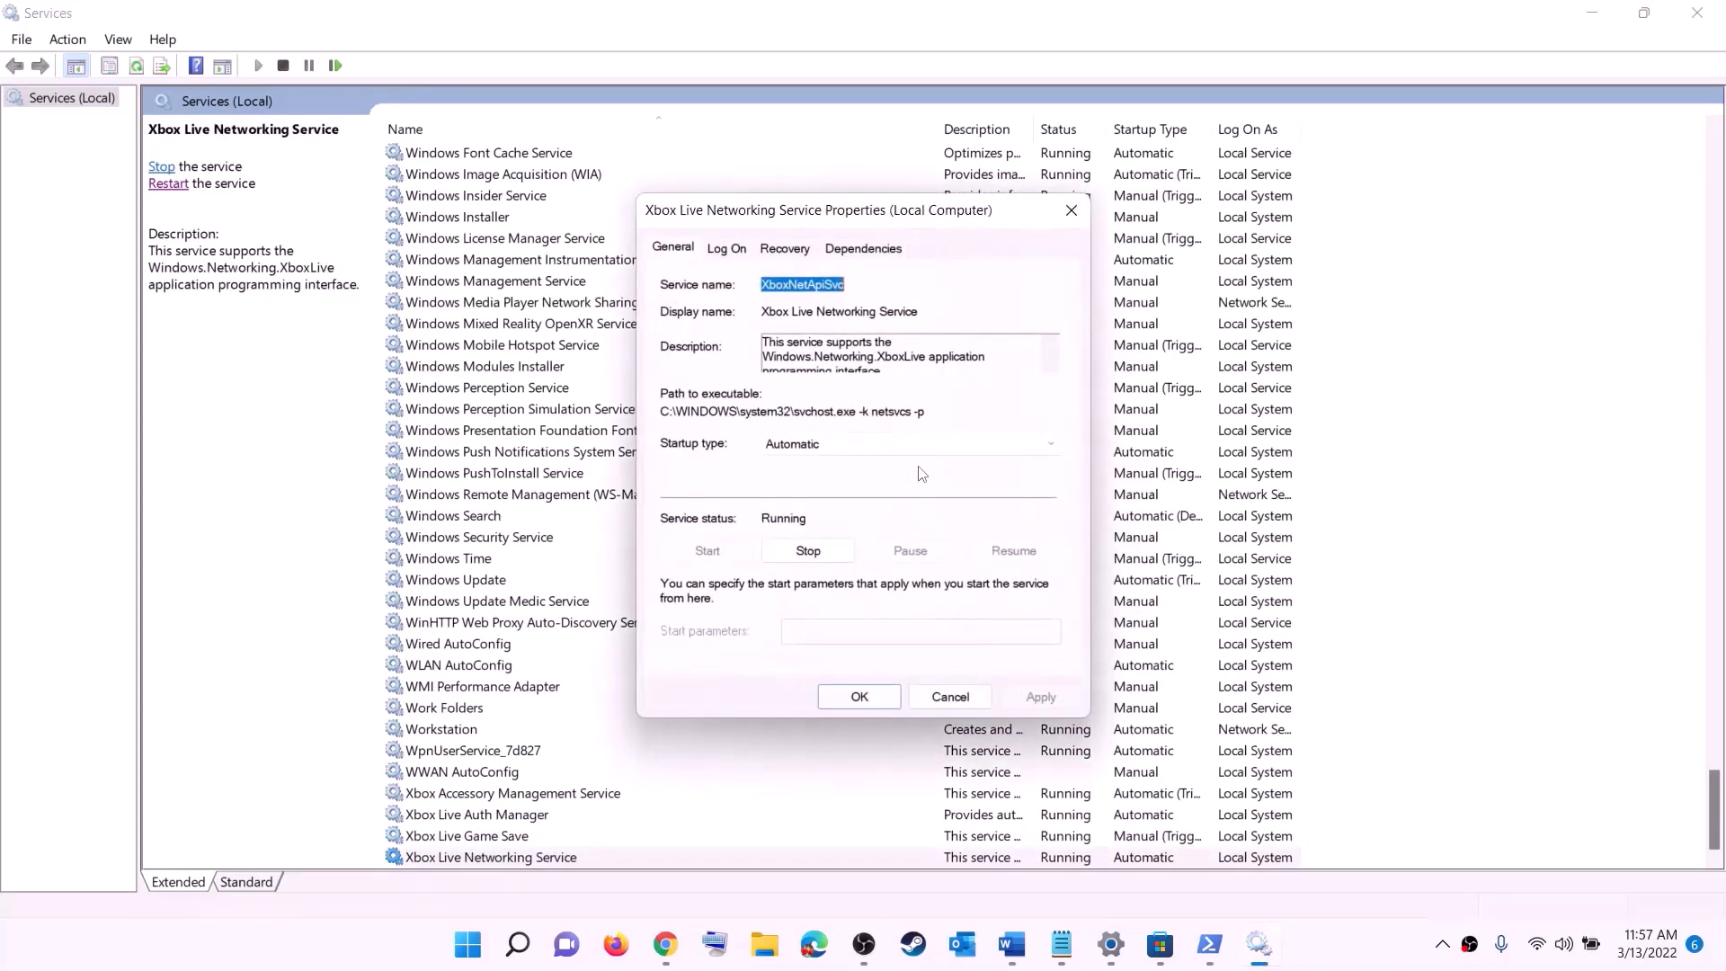
{"action": "left_click", "coordinate": [840, 446]}
{"action": "left_click", "coordinate": [820, 481]}
{"action": "left_click", "coordinate": [1040, 697]}
{"action": "left_click", "coordinate": [856, 695]}
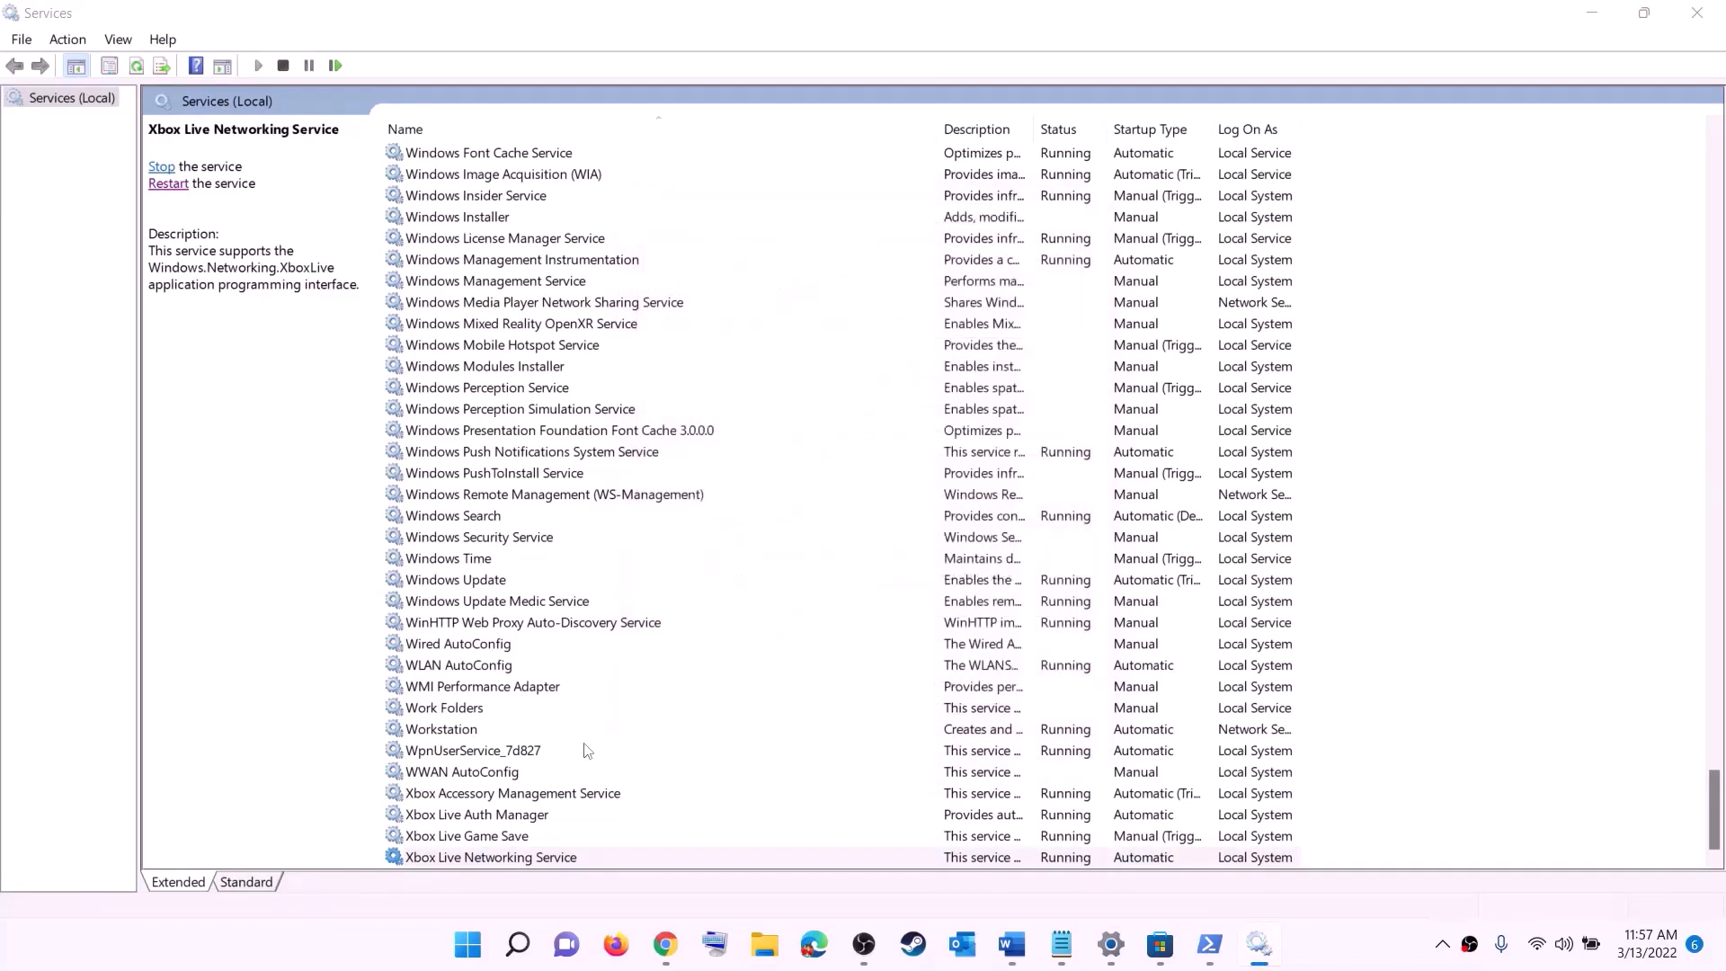
Set the Windows Update service's startup type to Automatic (Delayed Start) and apply the setting.
{"action": "left_click", "coordinate": [488, 584]}
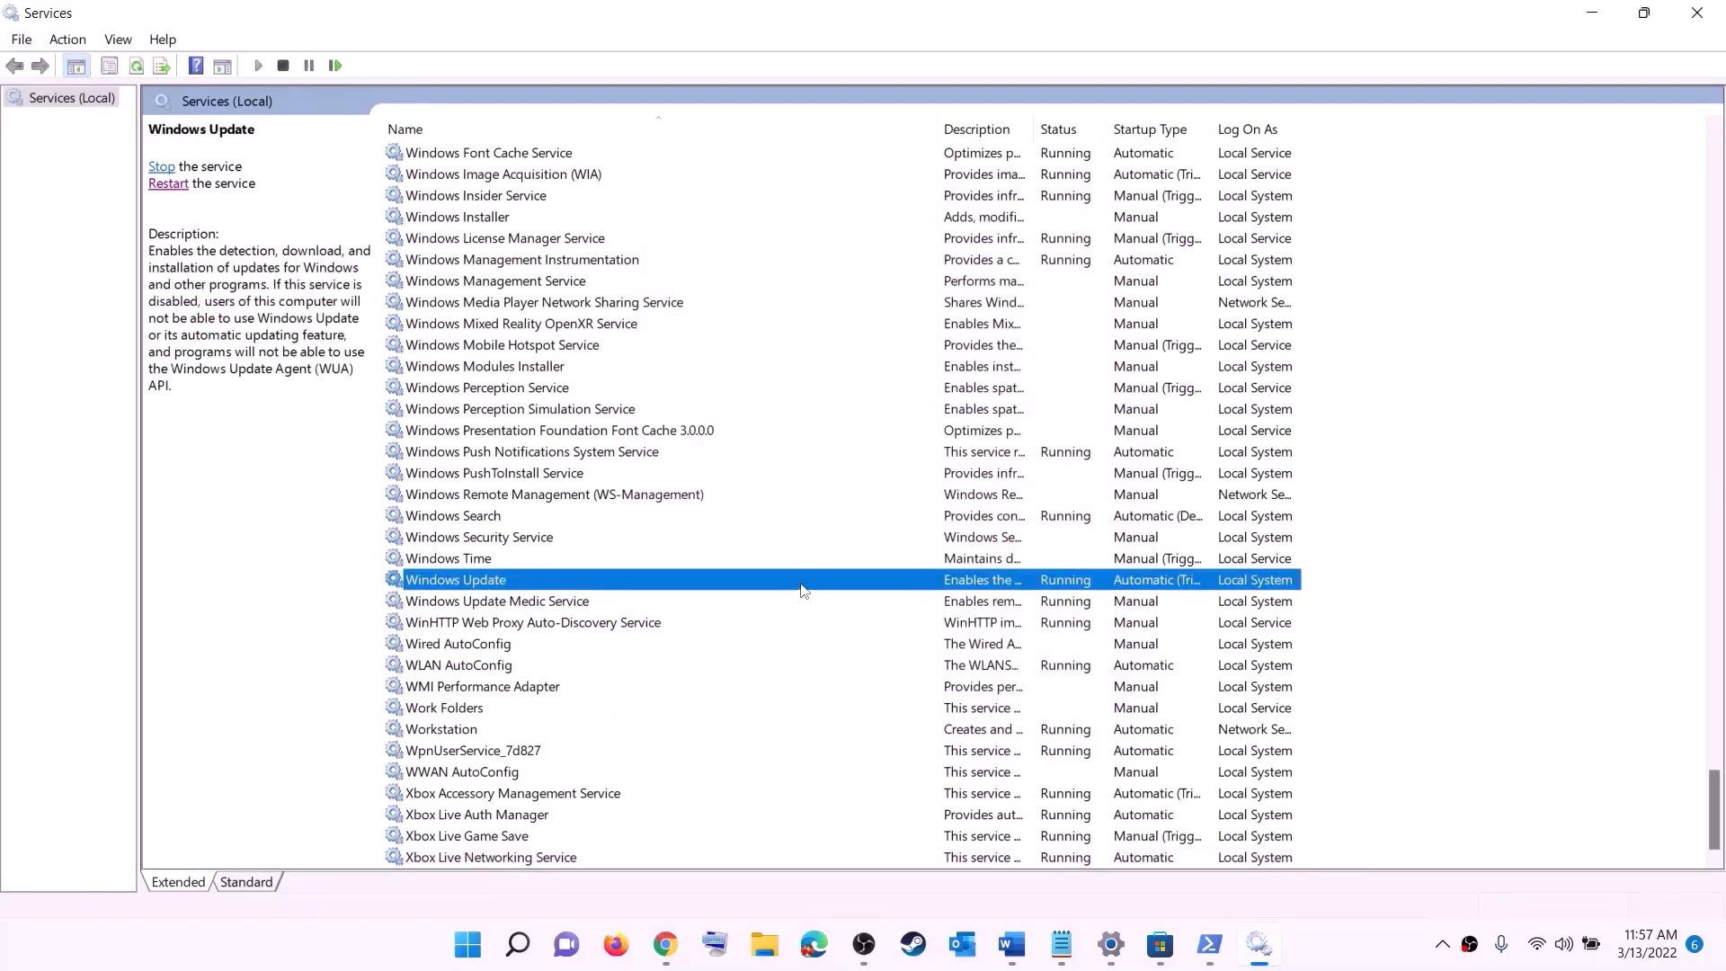
{"action": "double_click", "coordinate": [803, 590]}
{"action": "left_click", "coordinate": [835, 454]}
{"action": "left_click", "coordinate": [814, 460]}
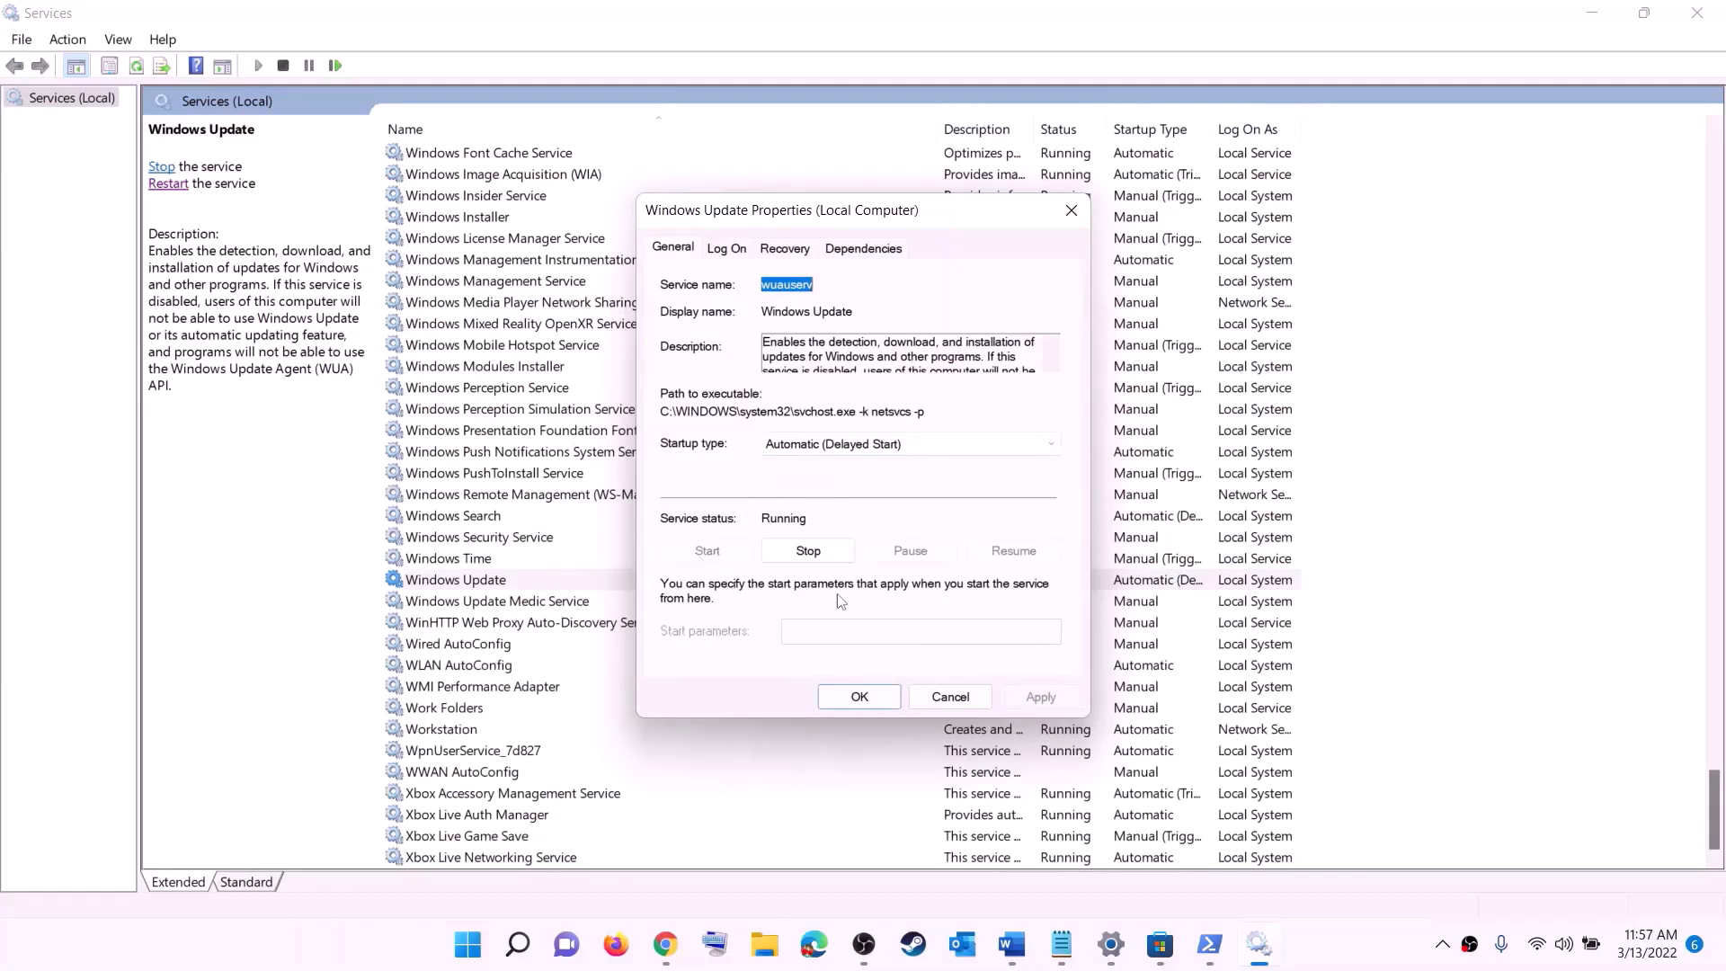
{"action": "left_click", "coordinate": [859, 697]}
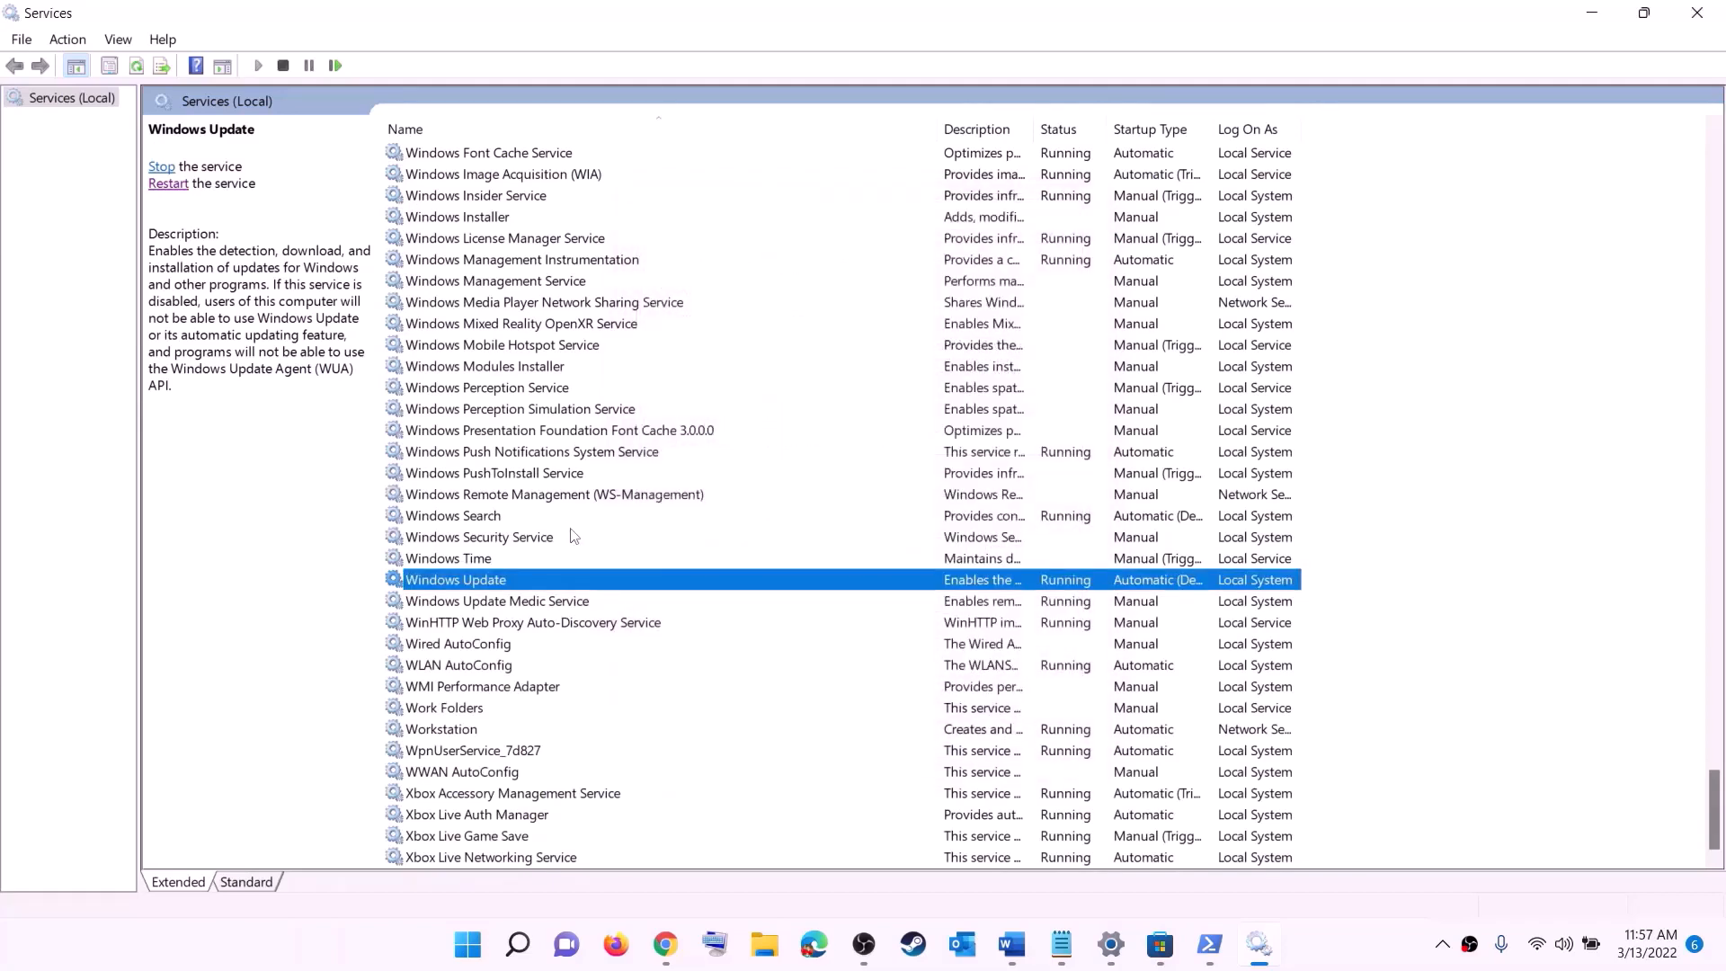
Find the two Gaming Services entries and stop the one that logs on as Local System.
{"action": "left_click", "coordinate": [571, 496]}
{"action": "key", "text": "g"}
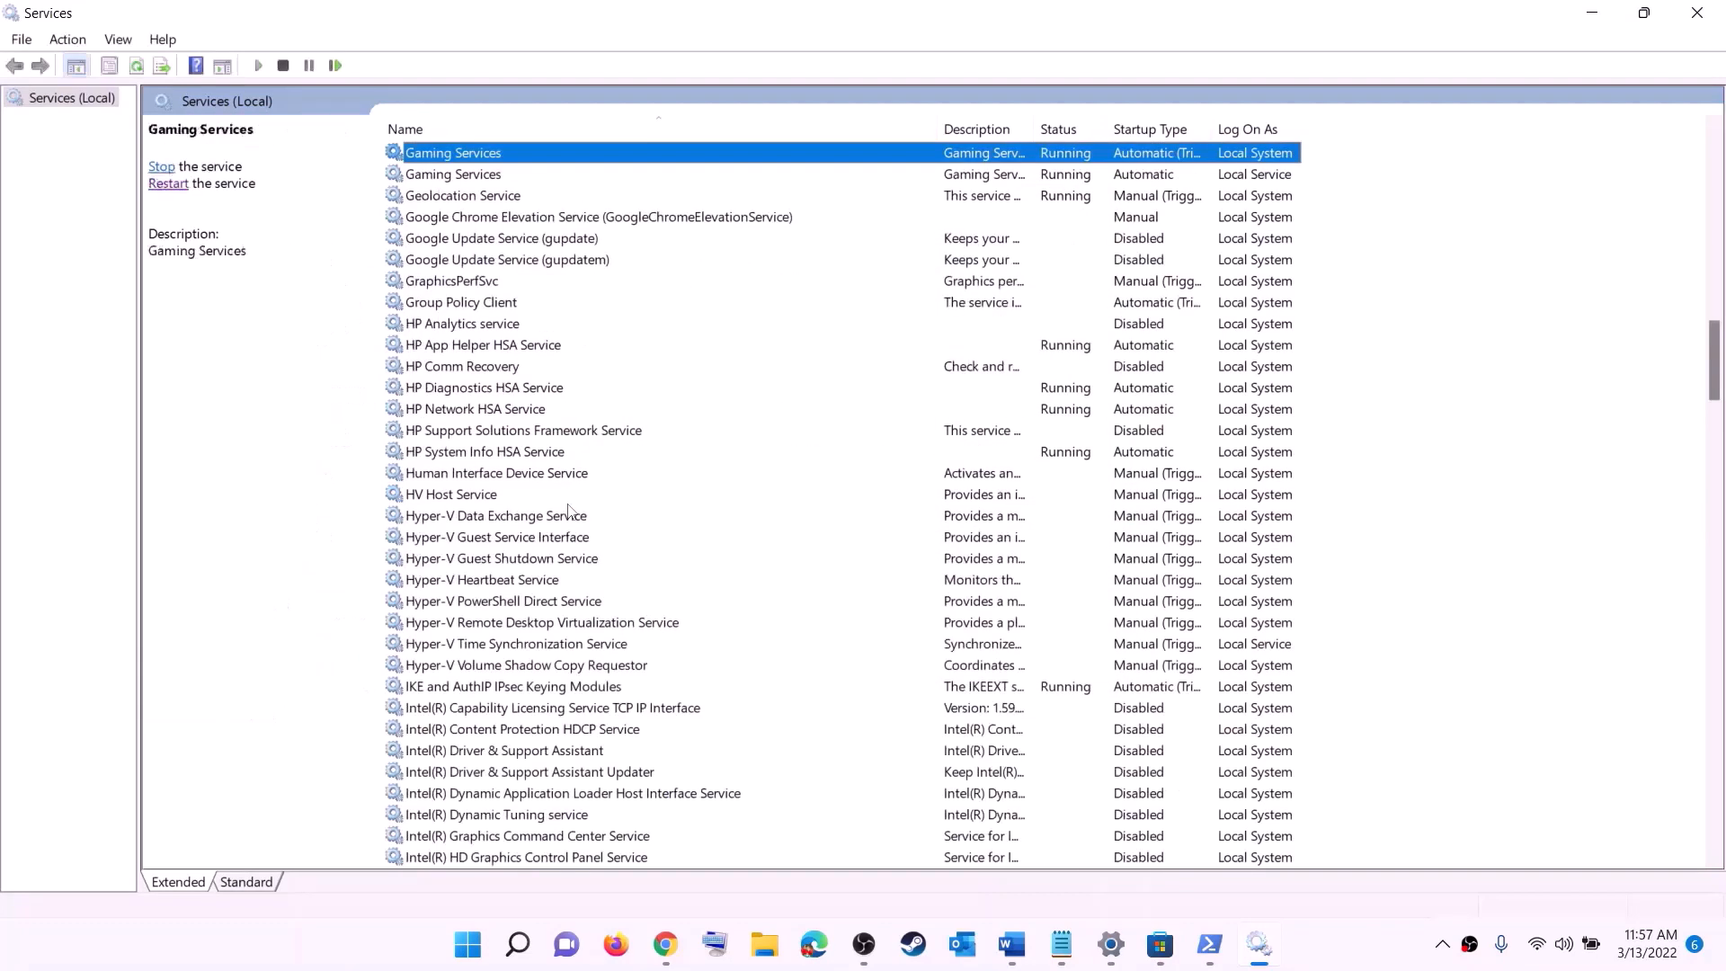
{"action": "scroll", "coordinate": [1173, 475], "scroll_direction": "up", "scroll_amount": 4}
{"action": "left_click", "coordinate": [1077, 434]}
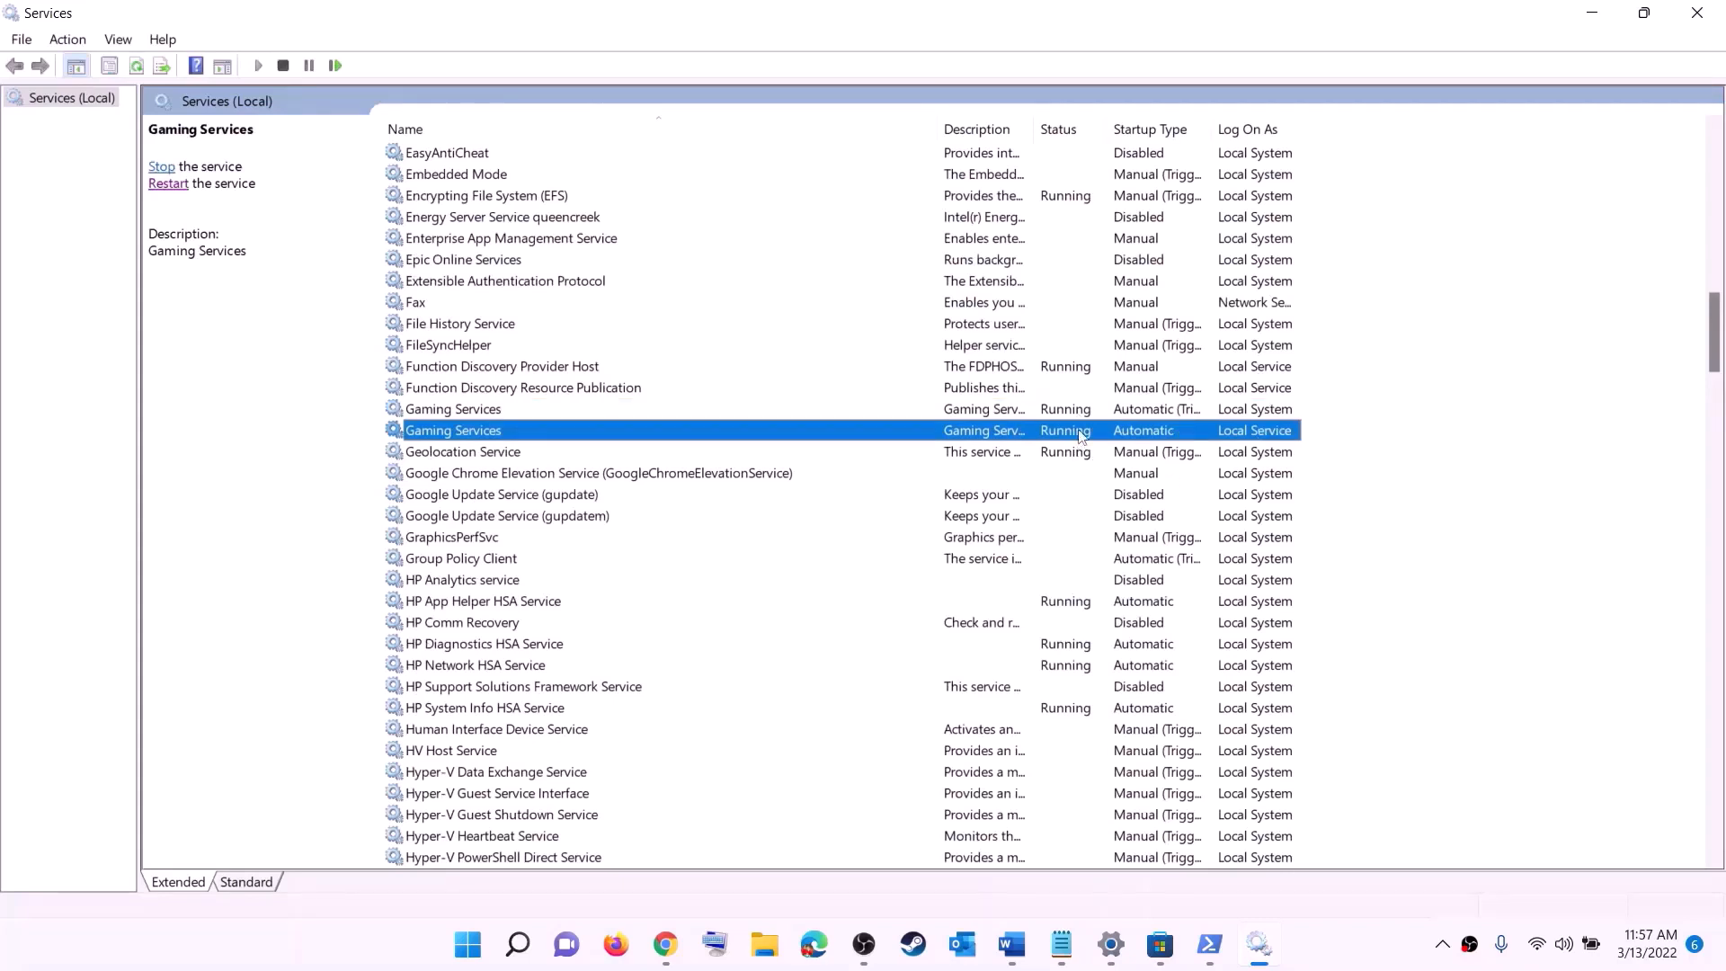
{"action": "left_click", "coordinate": [1077, 414]}
{"action": "left_click", "coordinate": [1076, 430]}
{"action": "left_click", "coordinate": [1071, 414]}
{"action": "right_click", "coordinate": [1064, 415]}
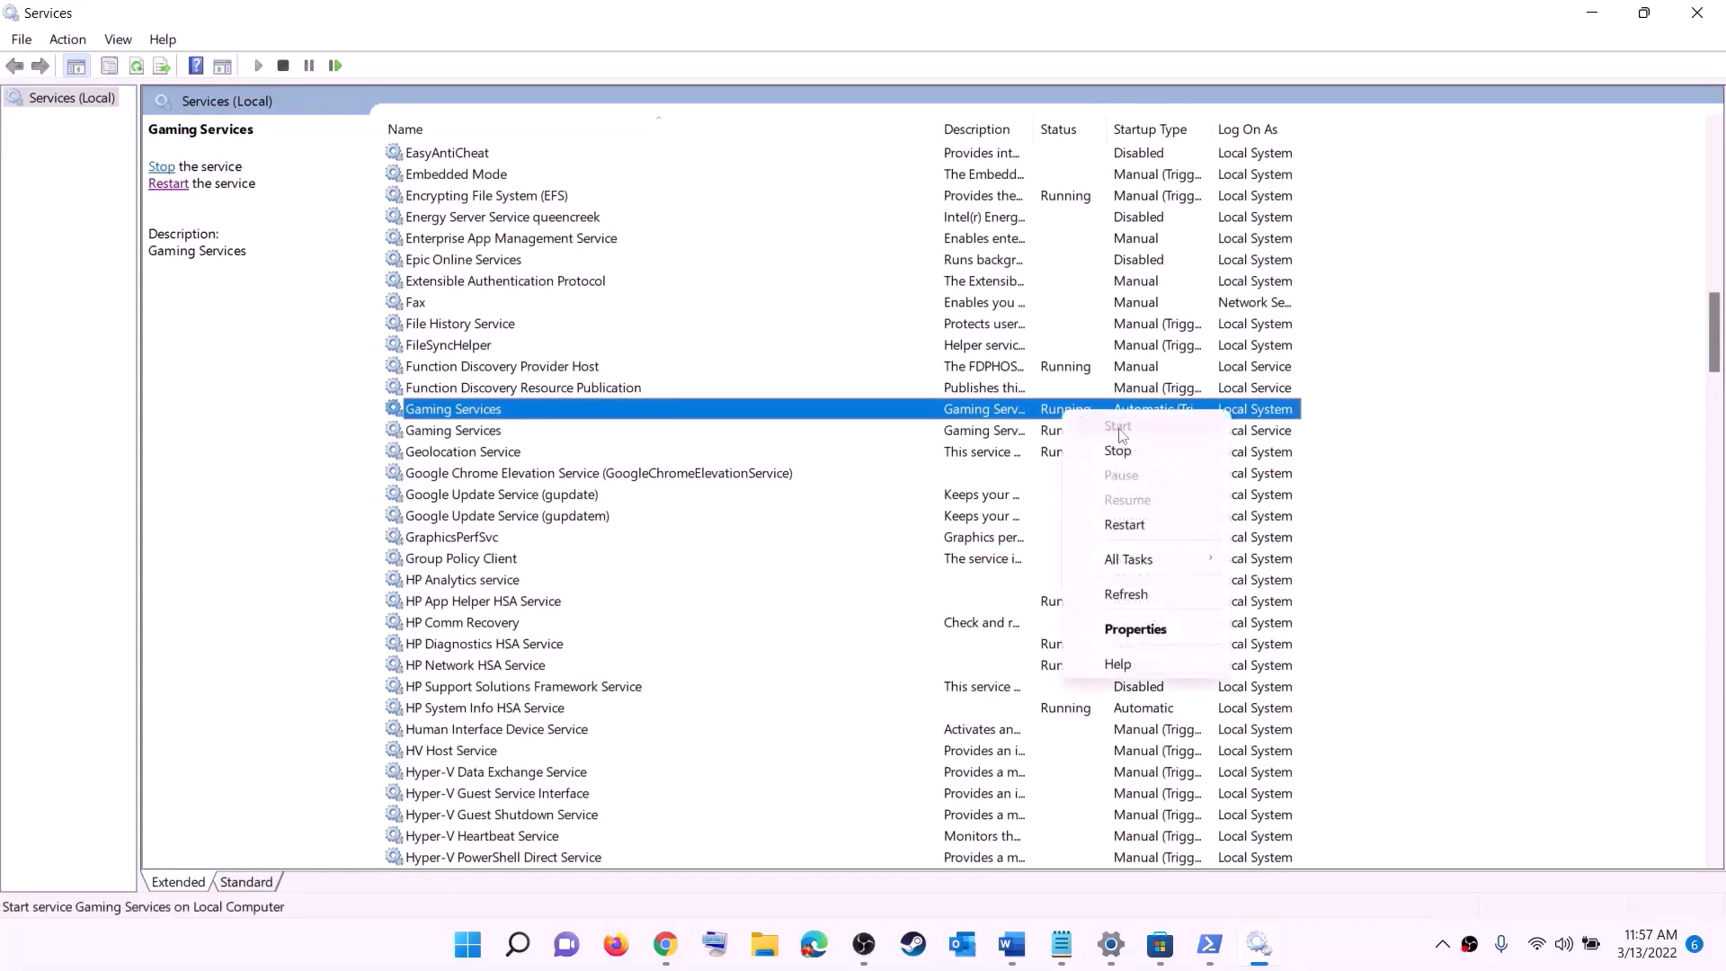
{"action": "left_click", "coordinate": [987, 445]}
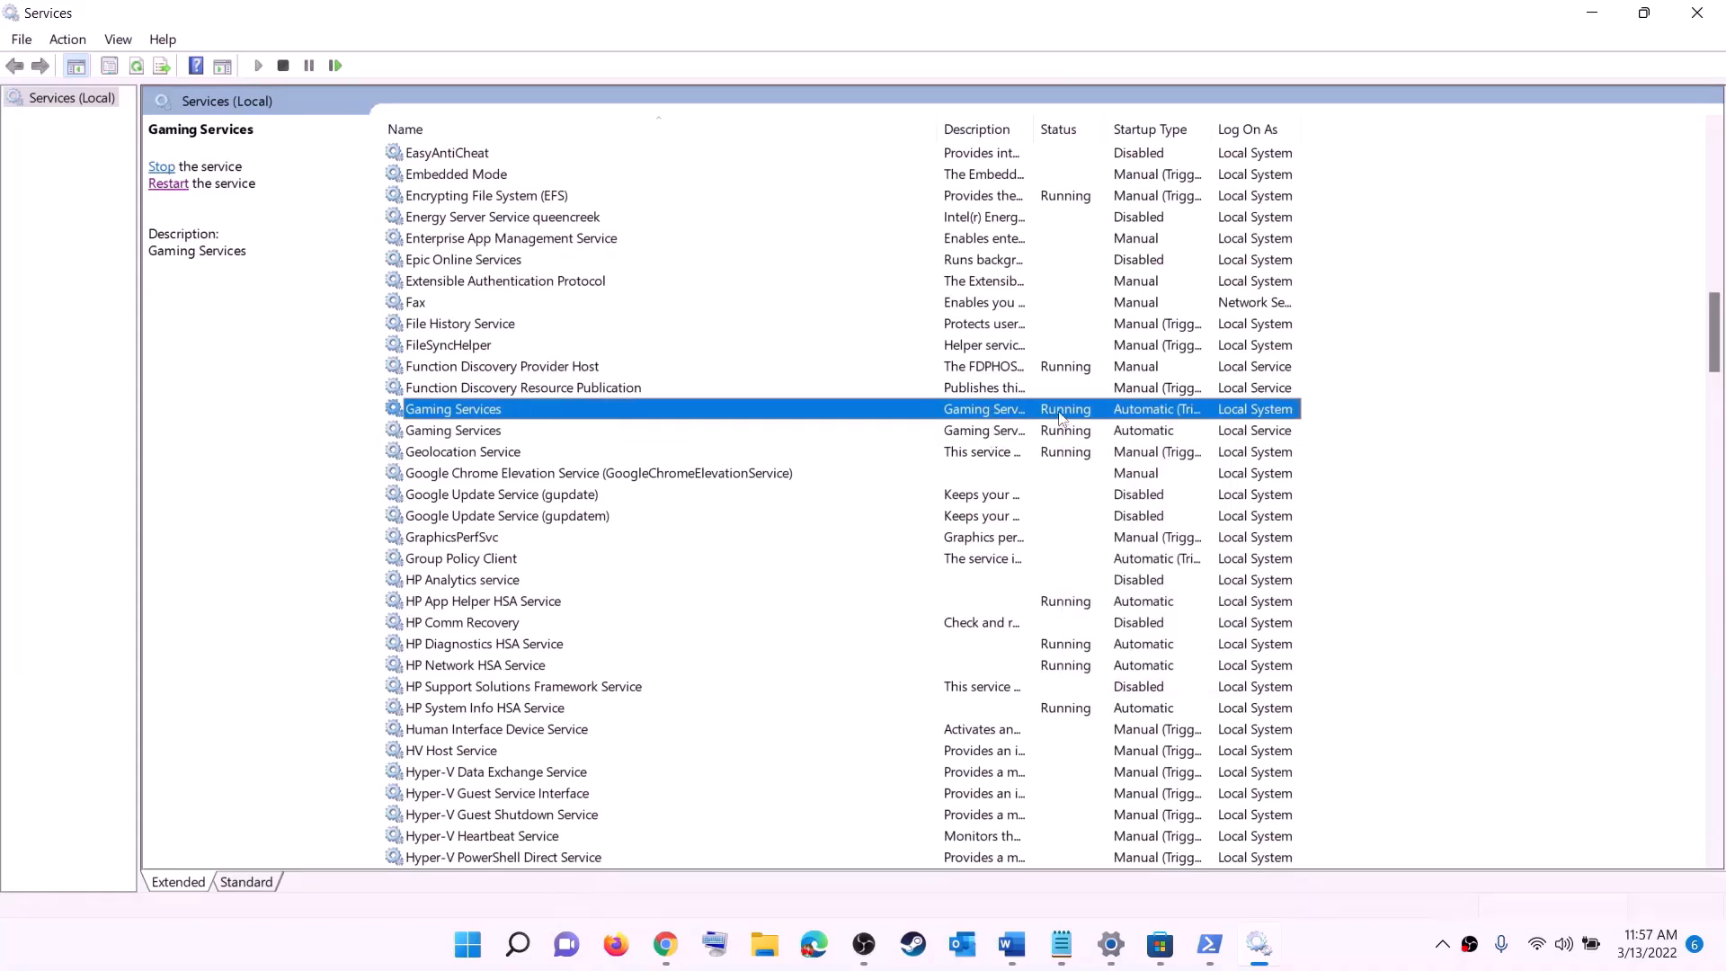
{"action": "right_click", "coordinate": [1059, 415]}
{"action": "left_click", "coordinate": [1095, 447]}
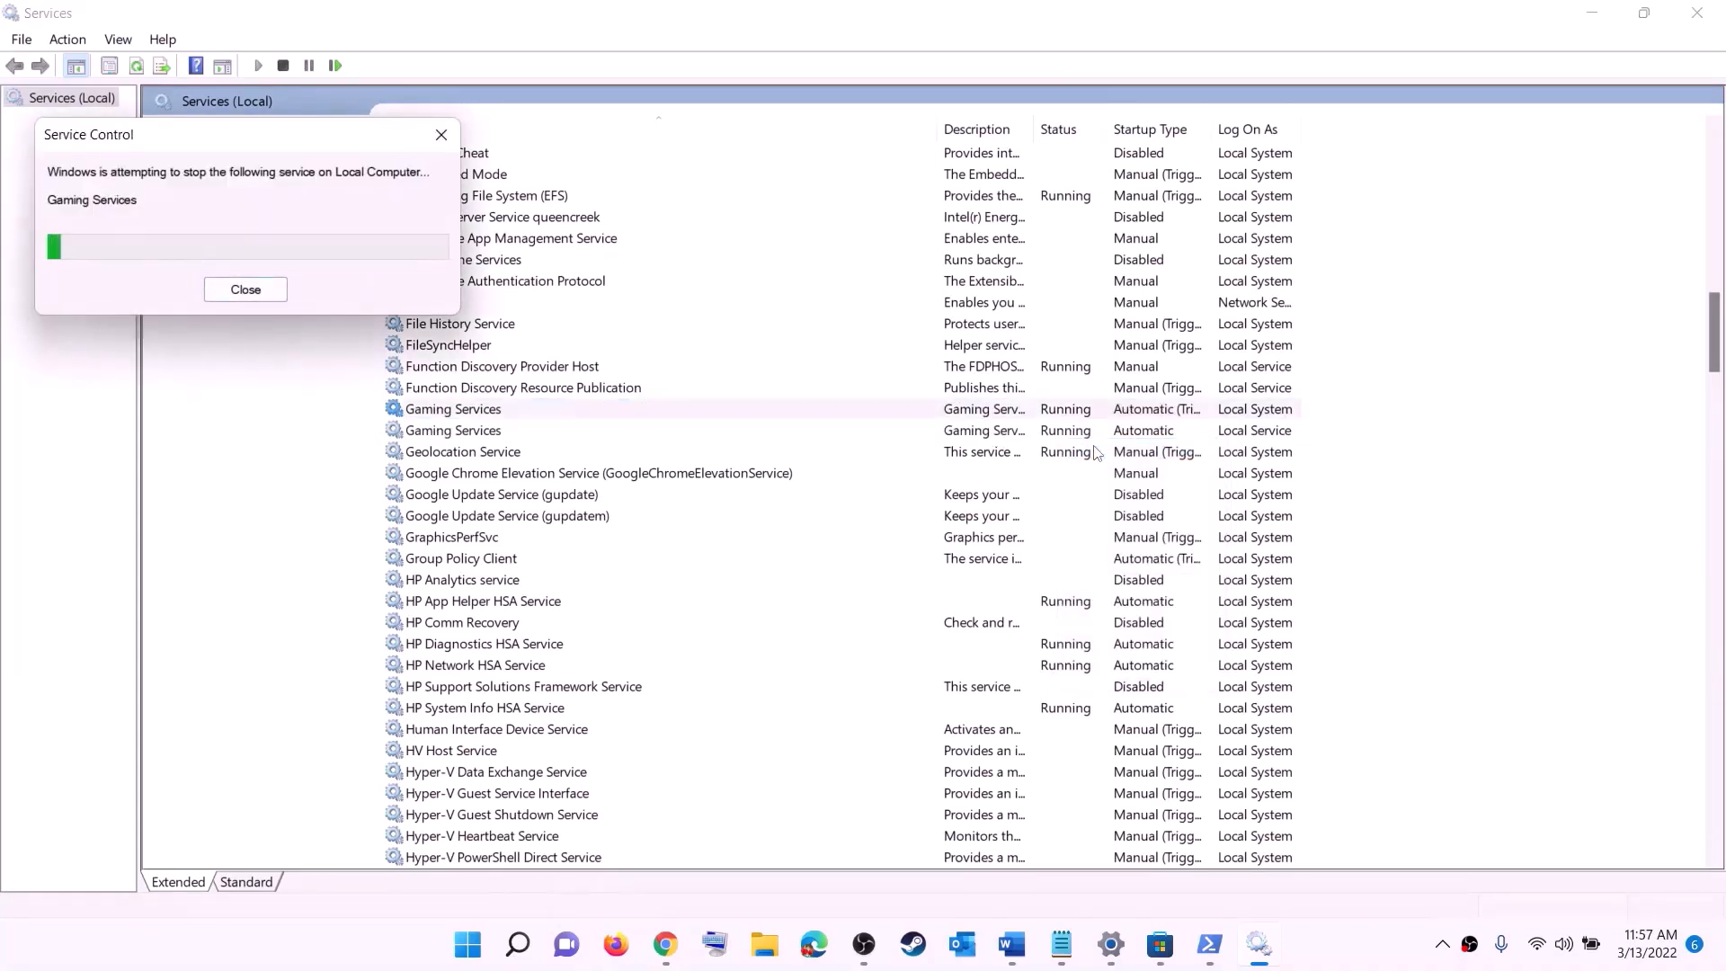
Stop the Gaming Services entry that logs on as Local Service.
{"action": "left_click", "coordinate": [1067, 437]}
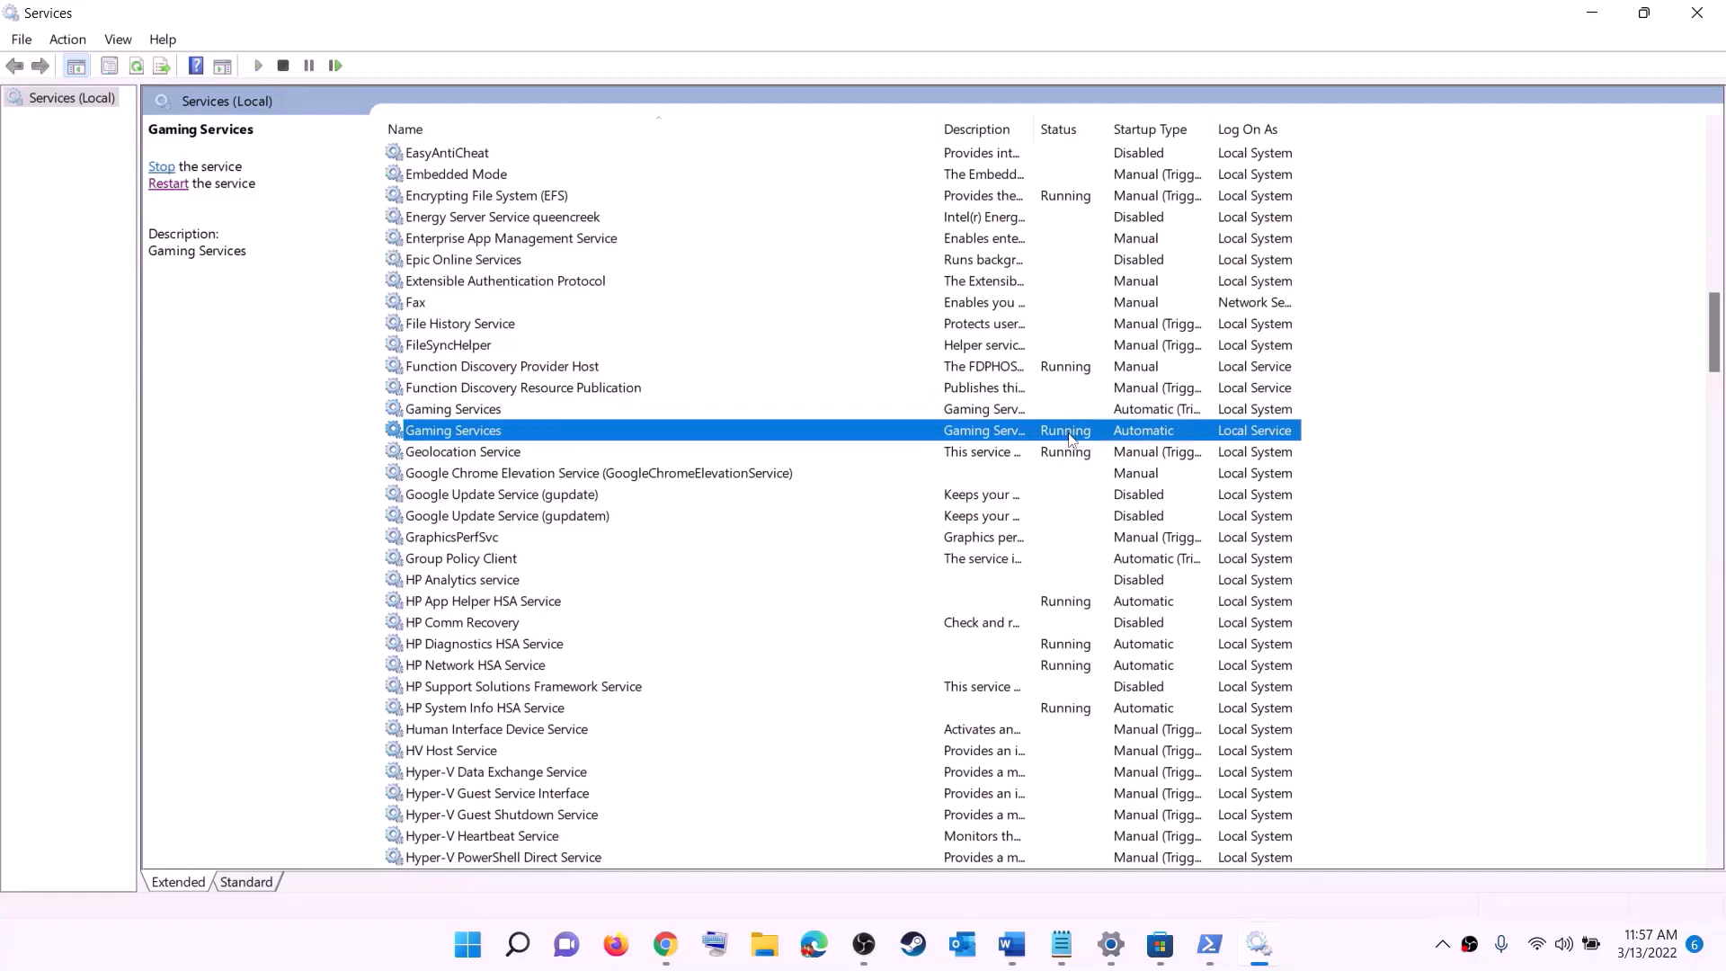
{"action": "right_click", "coordinate": [1070, 439]}
{"action": "left_click", "coordinate": [1115, 467]}
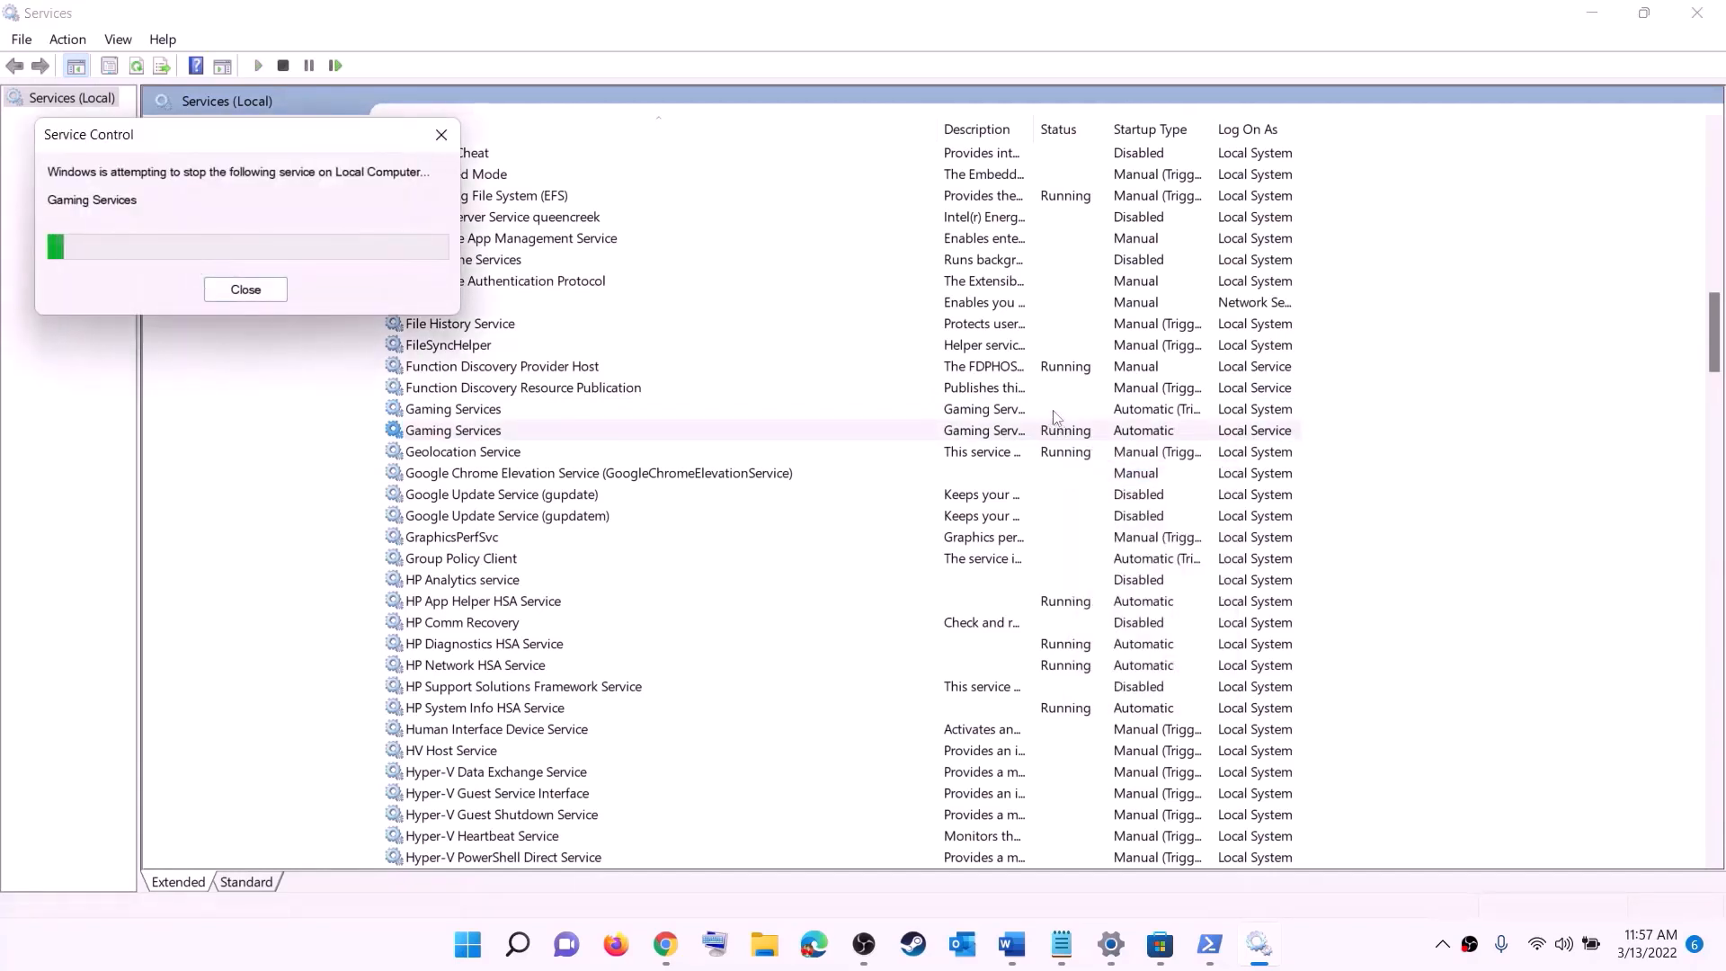
Start both Gaming Services entries again, first the Local System one, followed by the Local Service one.
{"action": "left_click", "coordinate": [1034, 412]}
{"action": "right_click", "coordinate": [1025, 414]}
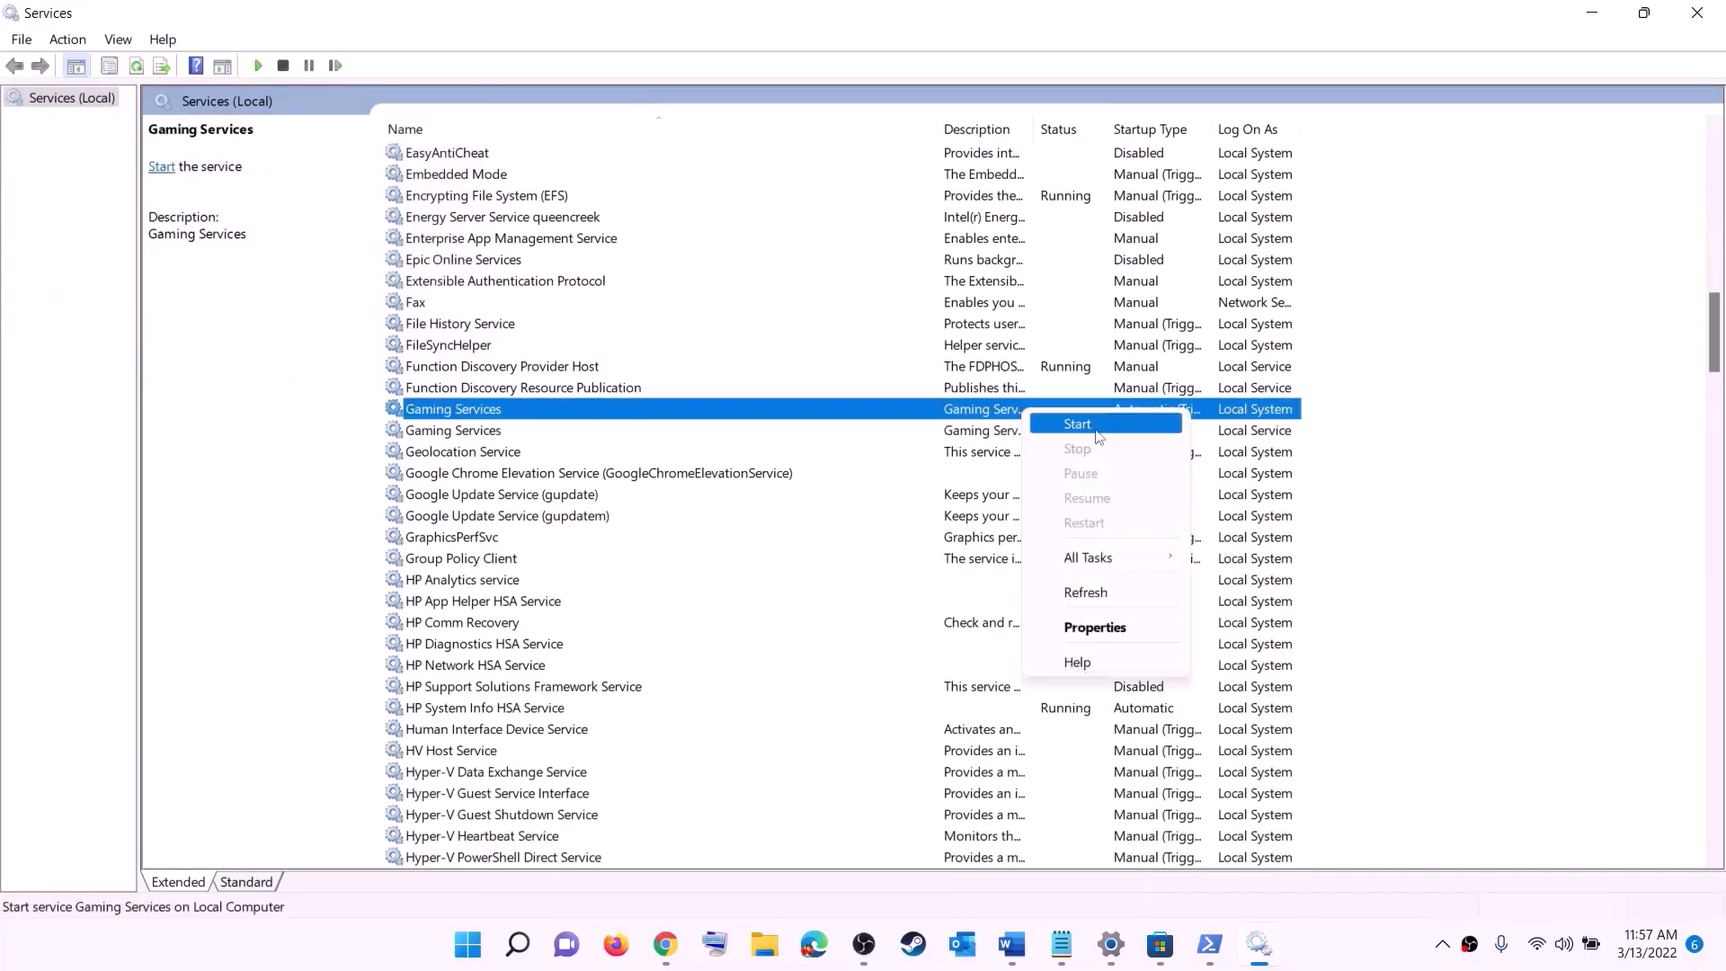
{"action": "left_click", "coordinate": [1096, 438]}
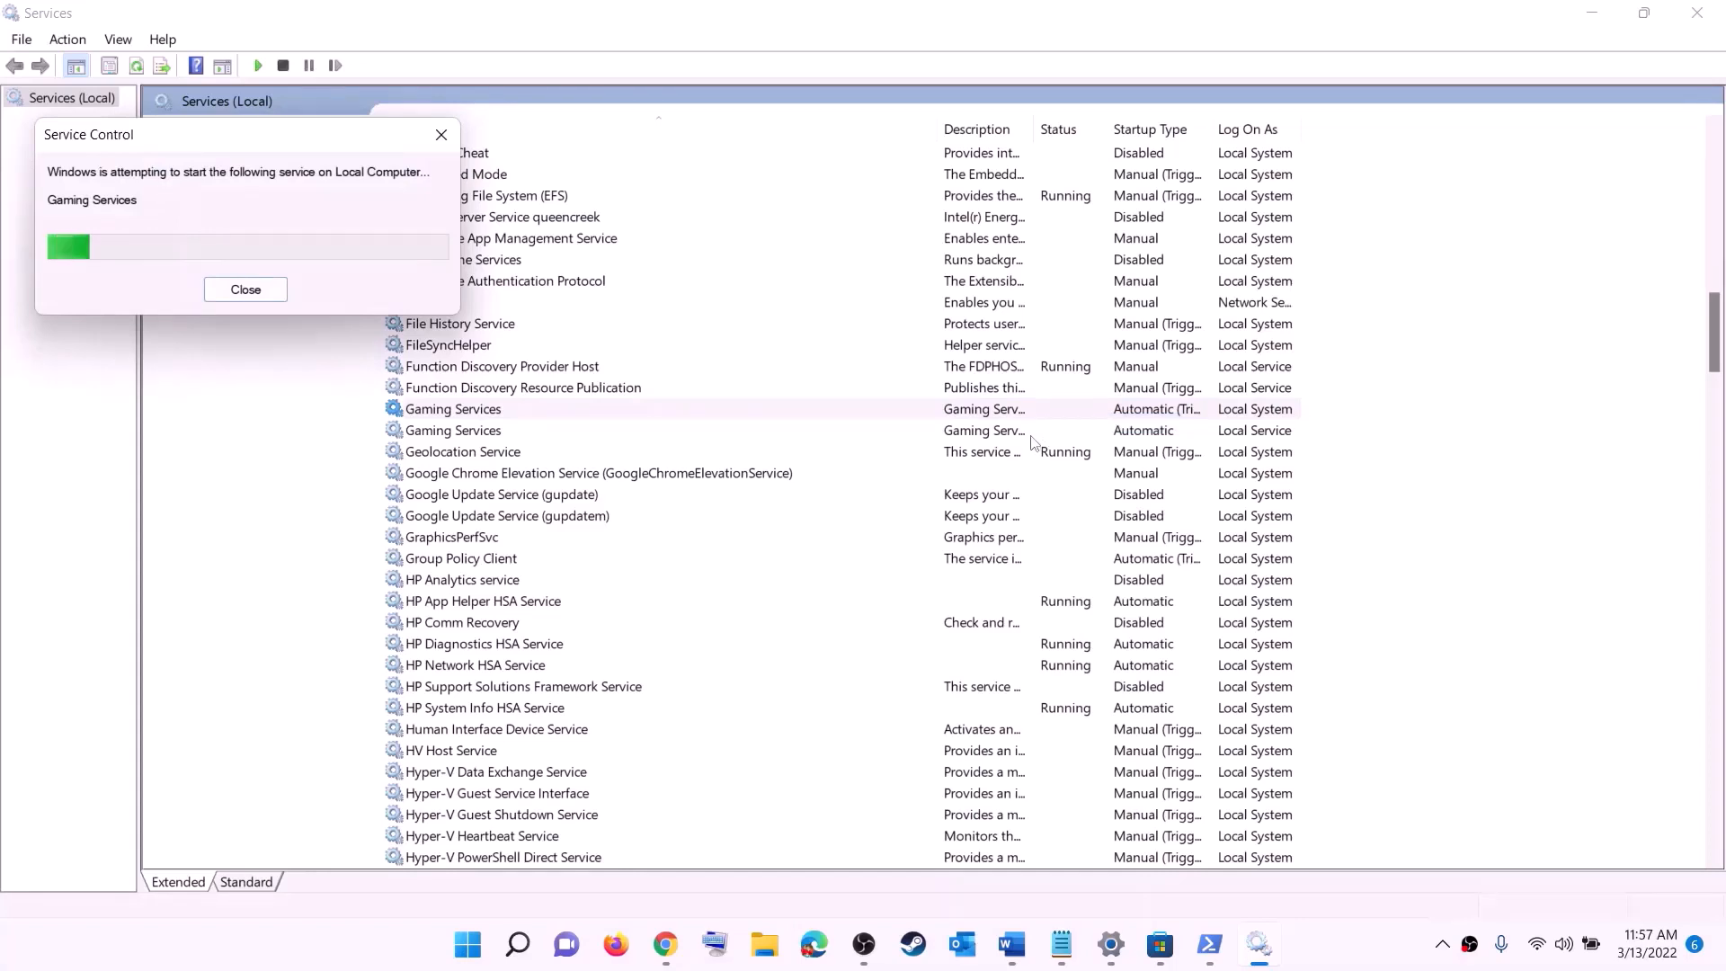
{"action": "left_click", "coordinate": [1029, 433]}
{"action": "right_click", "coordinate": [1016, 435]}
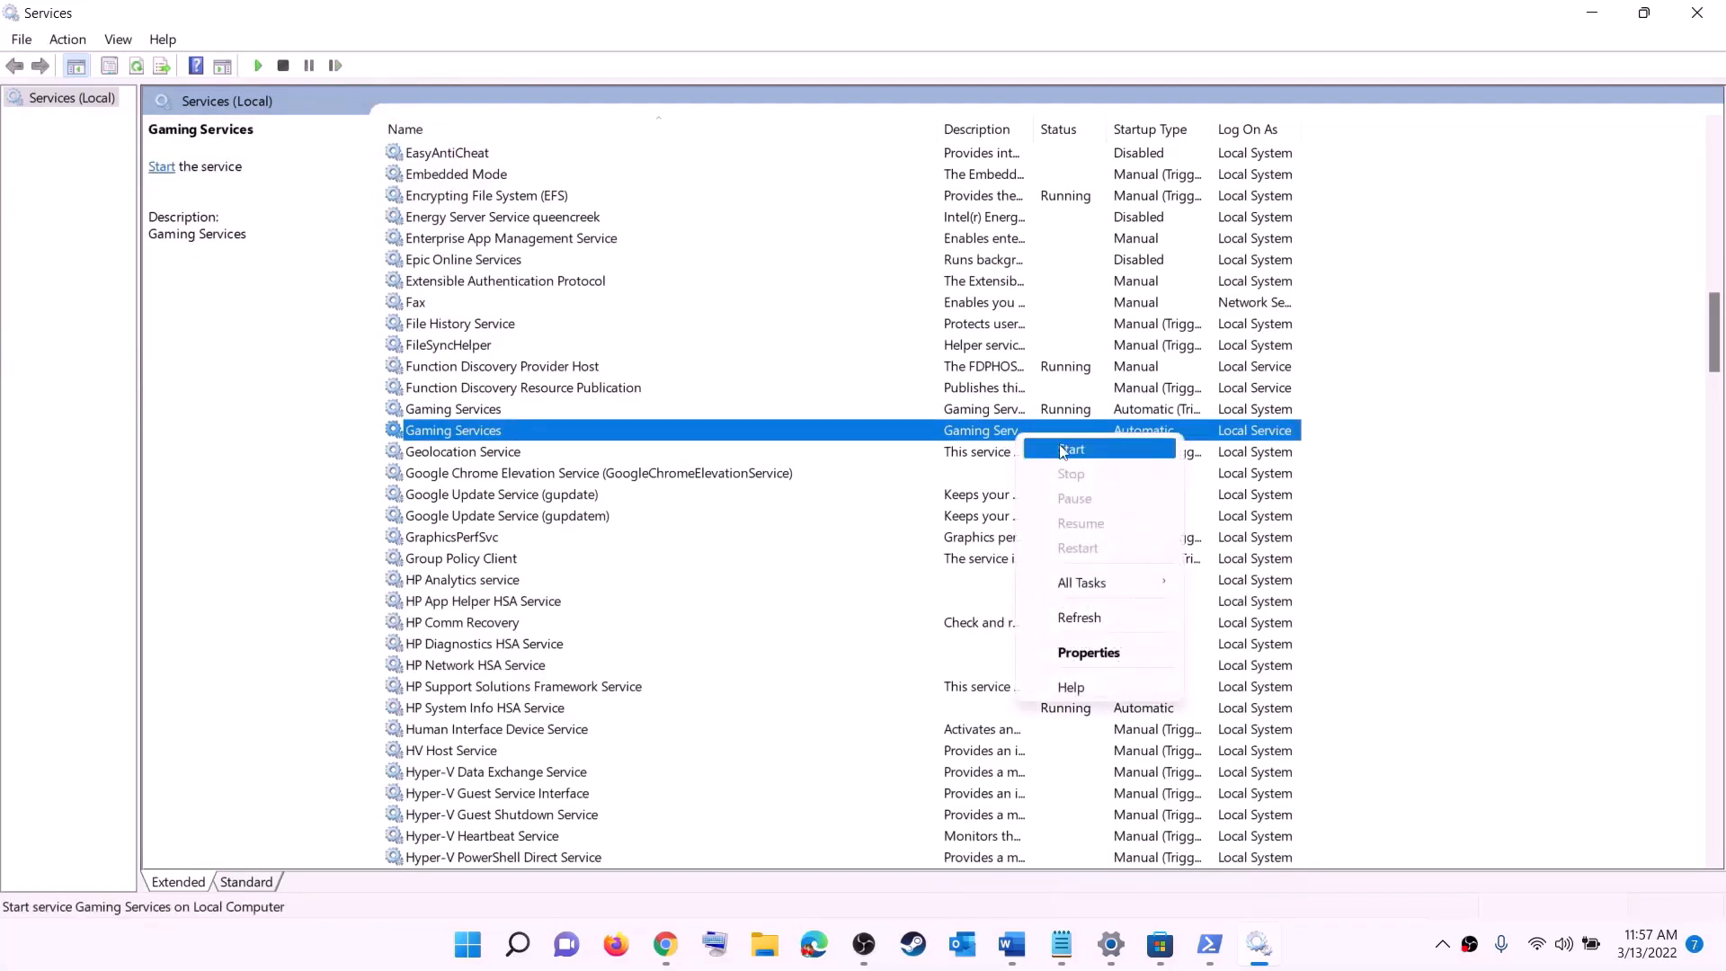
{"action": "left_click", "coordinate": [1063, 450]}
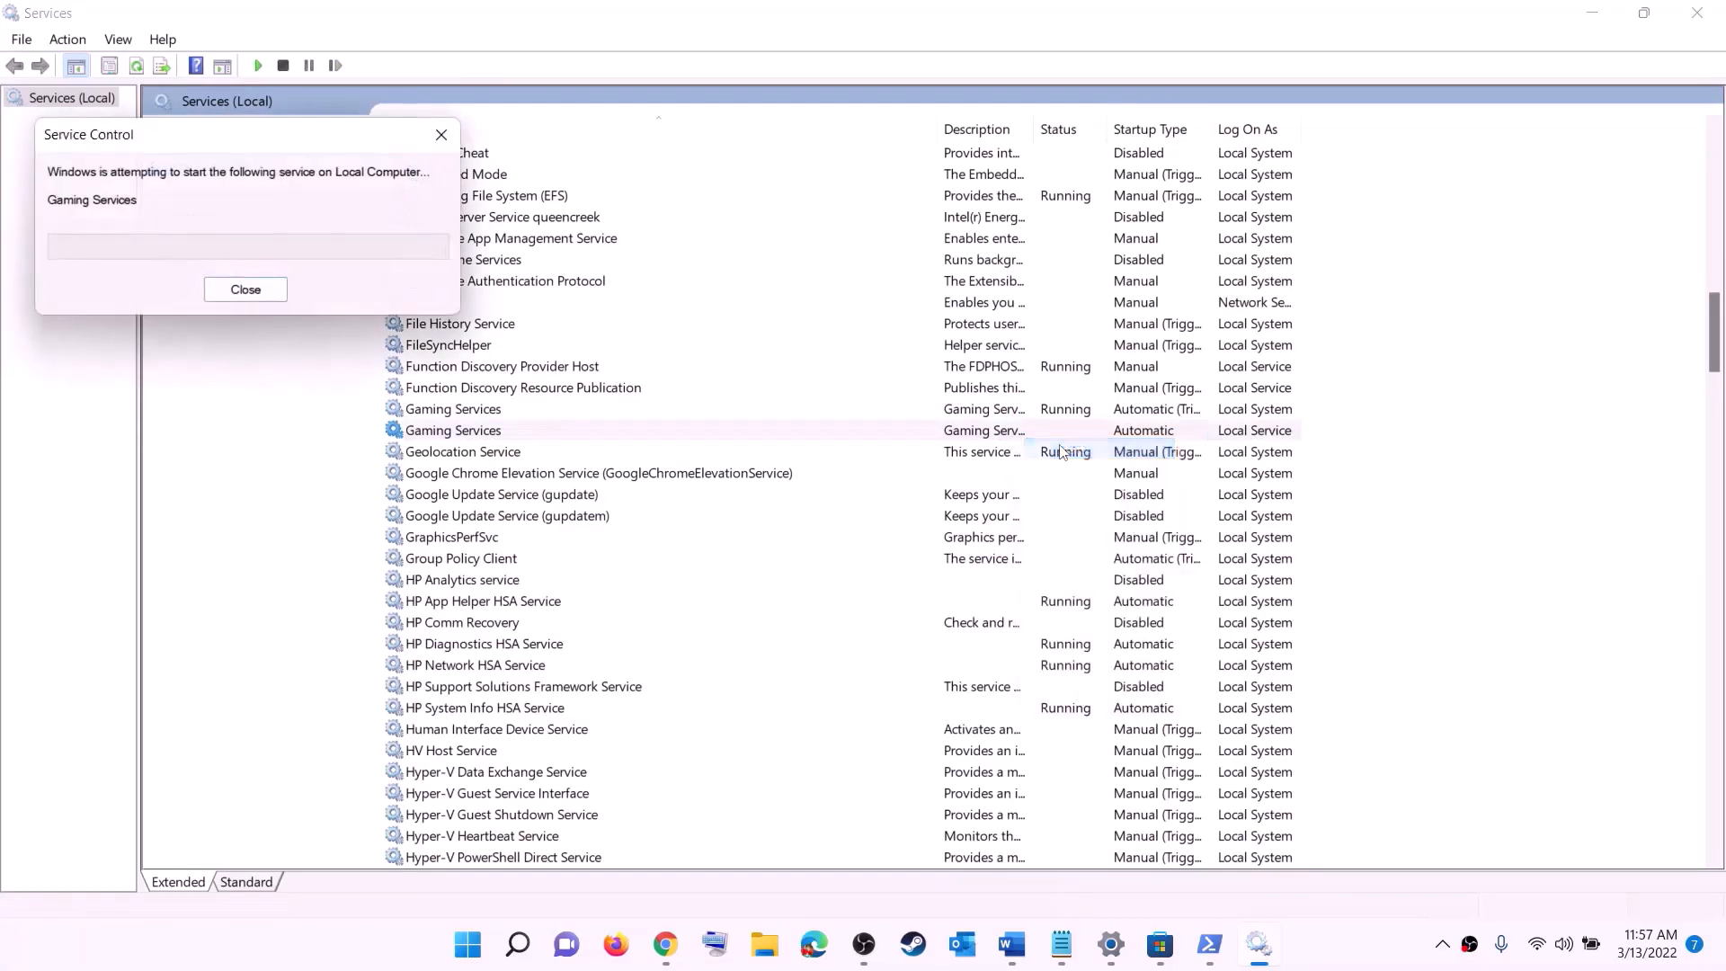
Find the Microsoft Store Install Service, set its startup type to Automatic and apply the setting.
{"action": "left_click", "coordinate": [981, 565]}
{"action": "key", "text": "m"}
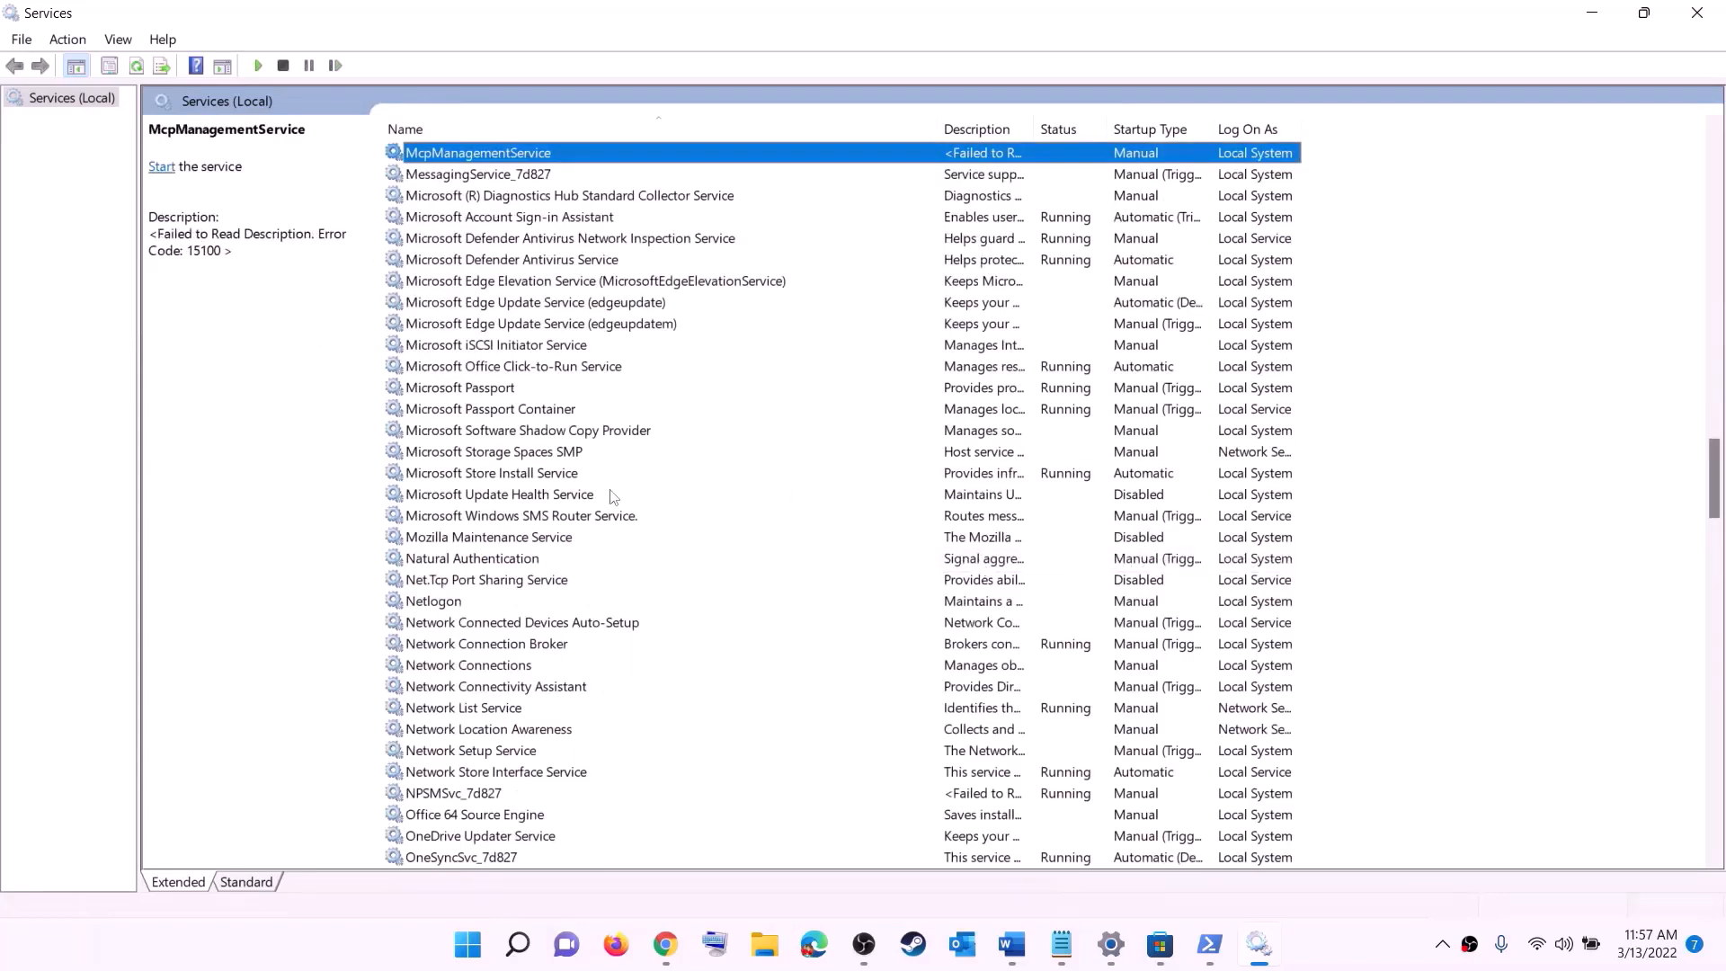
{"action": "left_click", "coordinate": [509, 473]}
{"action": "double_click", "coordinate": [665, 479]}
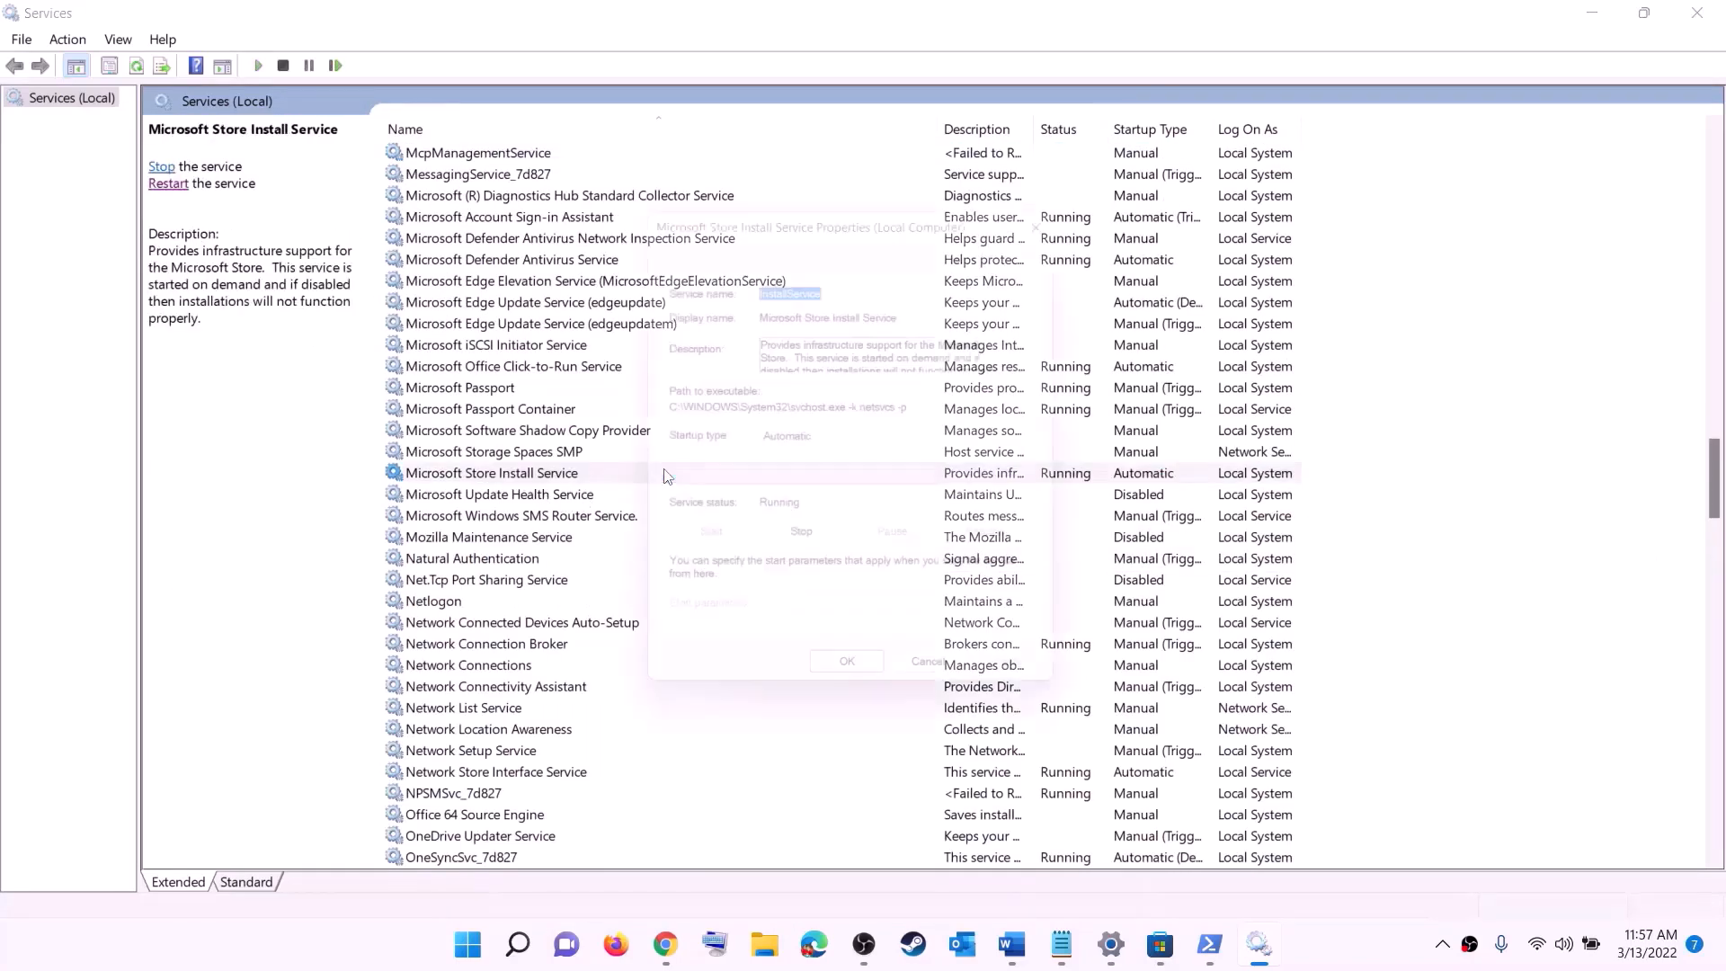
{"action": "left_click", "coordinate": [908, 444]}
{"action": "left_click", "coordinate": [941, 571]}
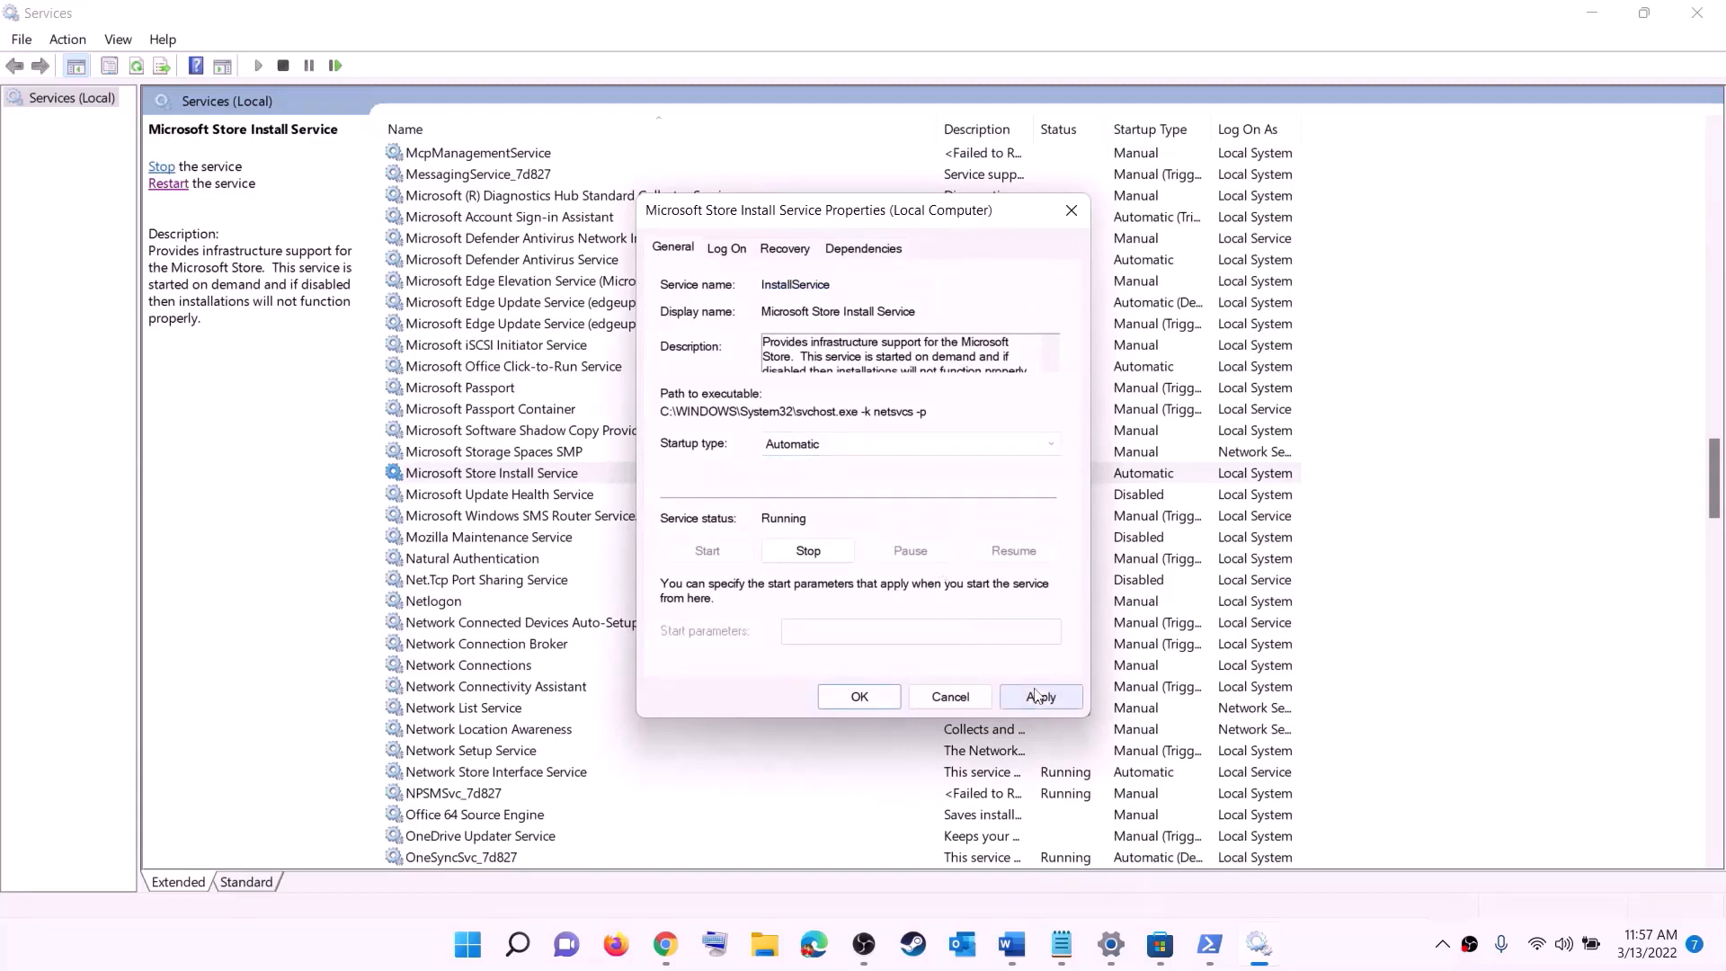
{"action": "left_click", "coordinate": [1040, 697]}
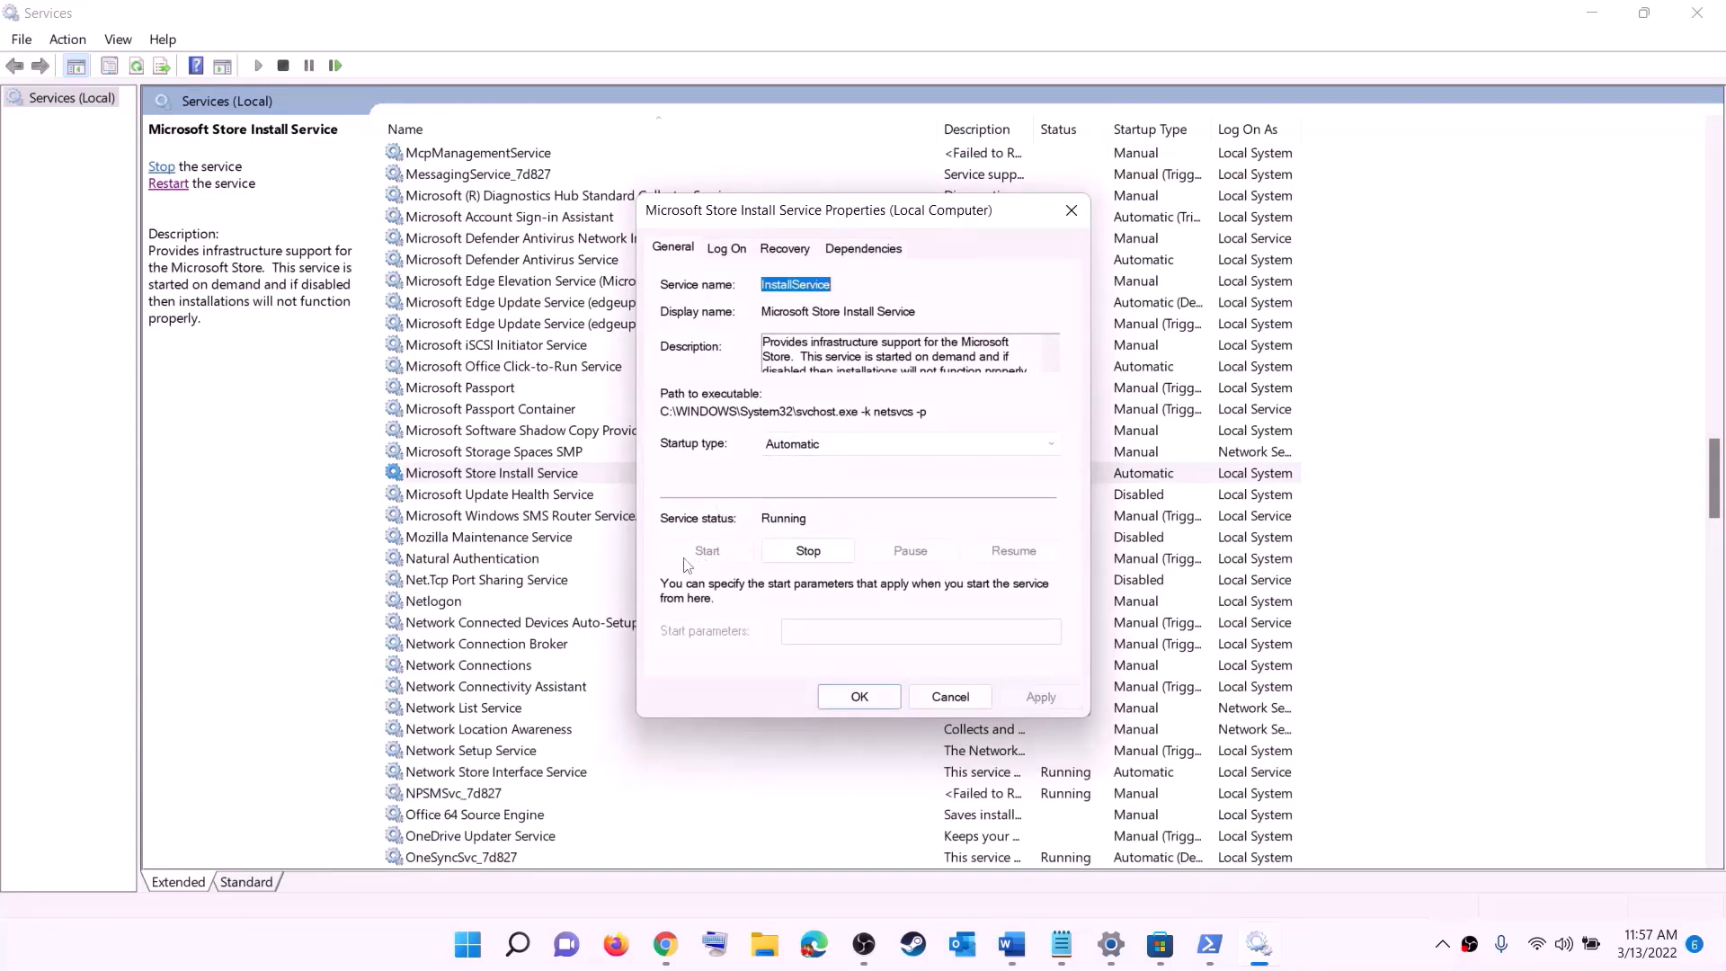
{"action": "left_click", "coordinate": [890, 696]}
Find the Background Intelligent Transfer Service, set its startup type to Automatic and apply the setting.
{"action": "left_click", "coordinate": [569, 416]}
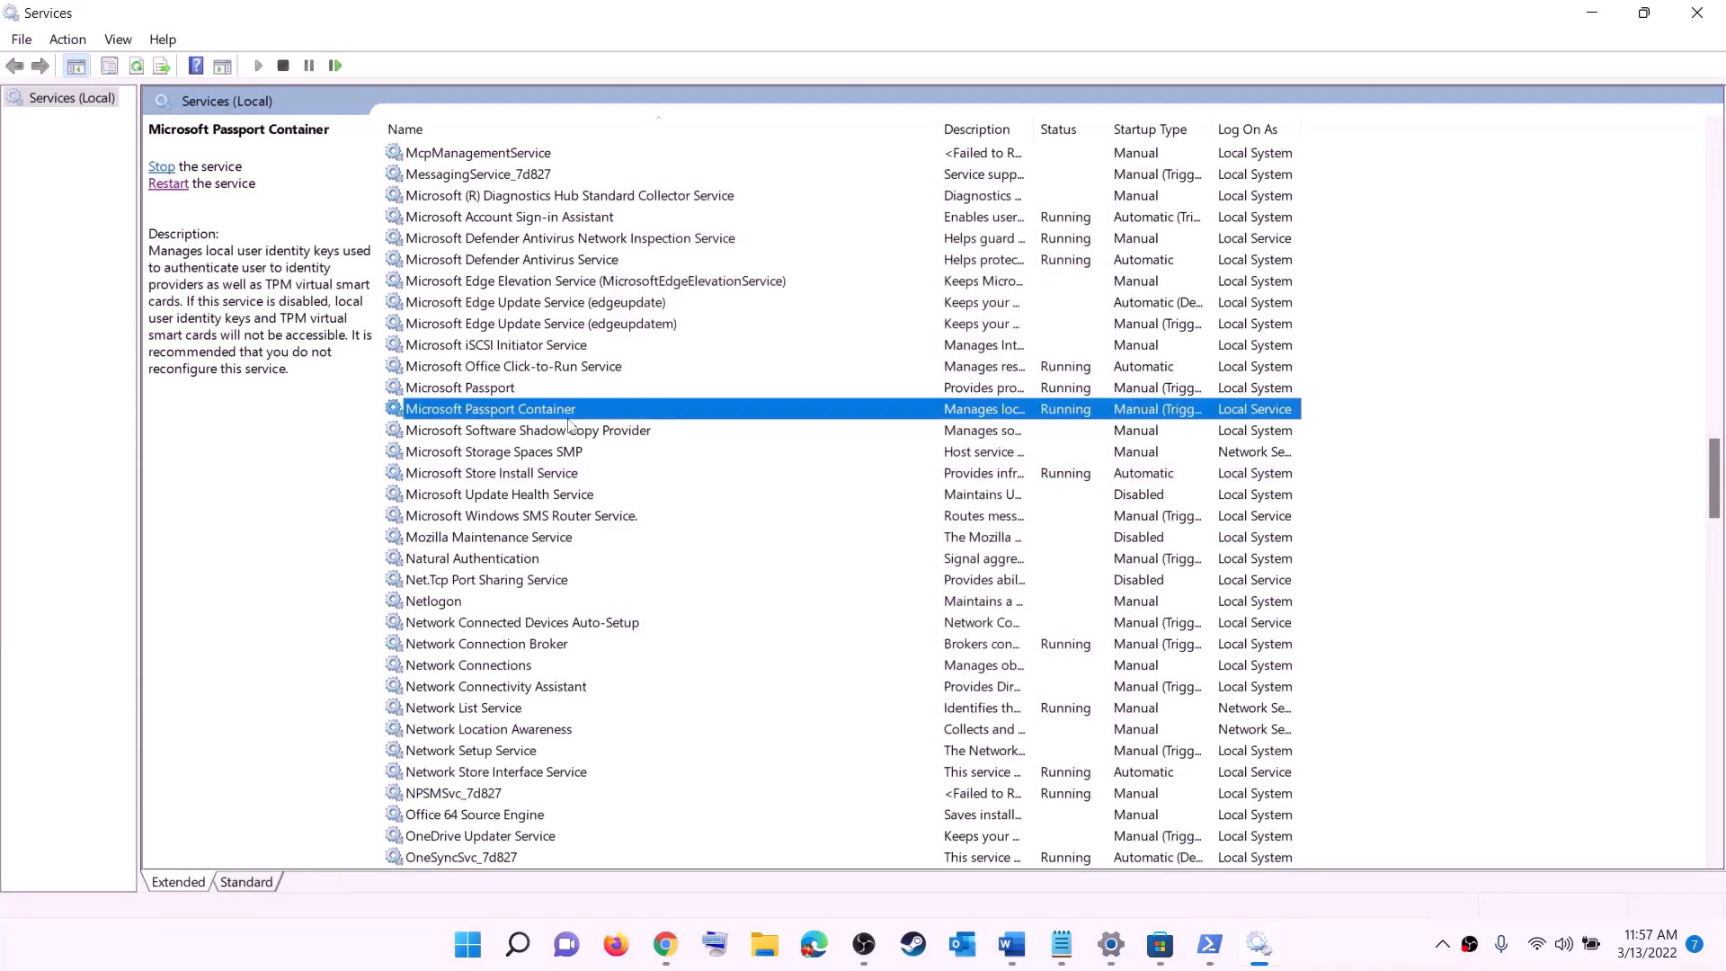
{"action": "key", "text": "b"}
{"action": "scroll", "coordinate": [635, 407], "scroll_direction": "up", "scroll_amount": 4}
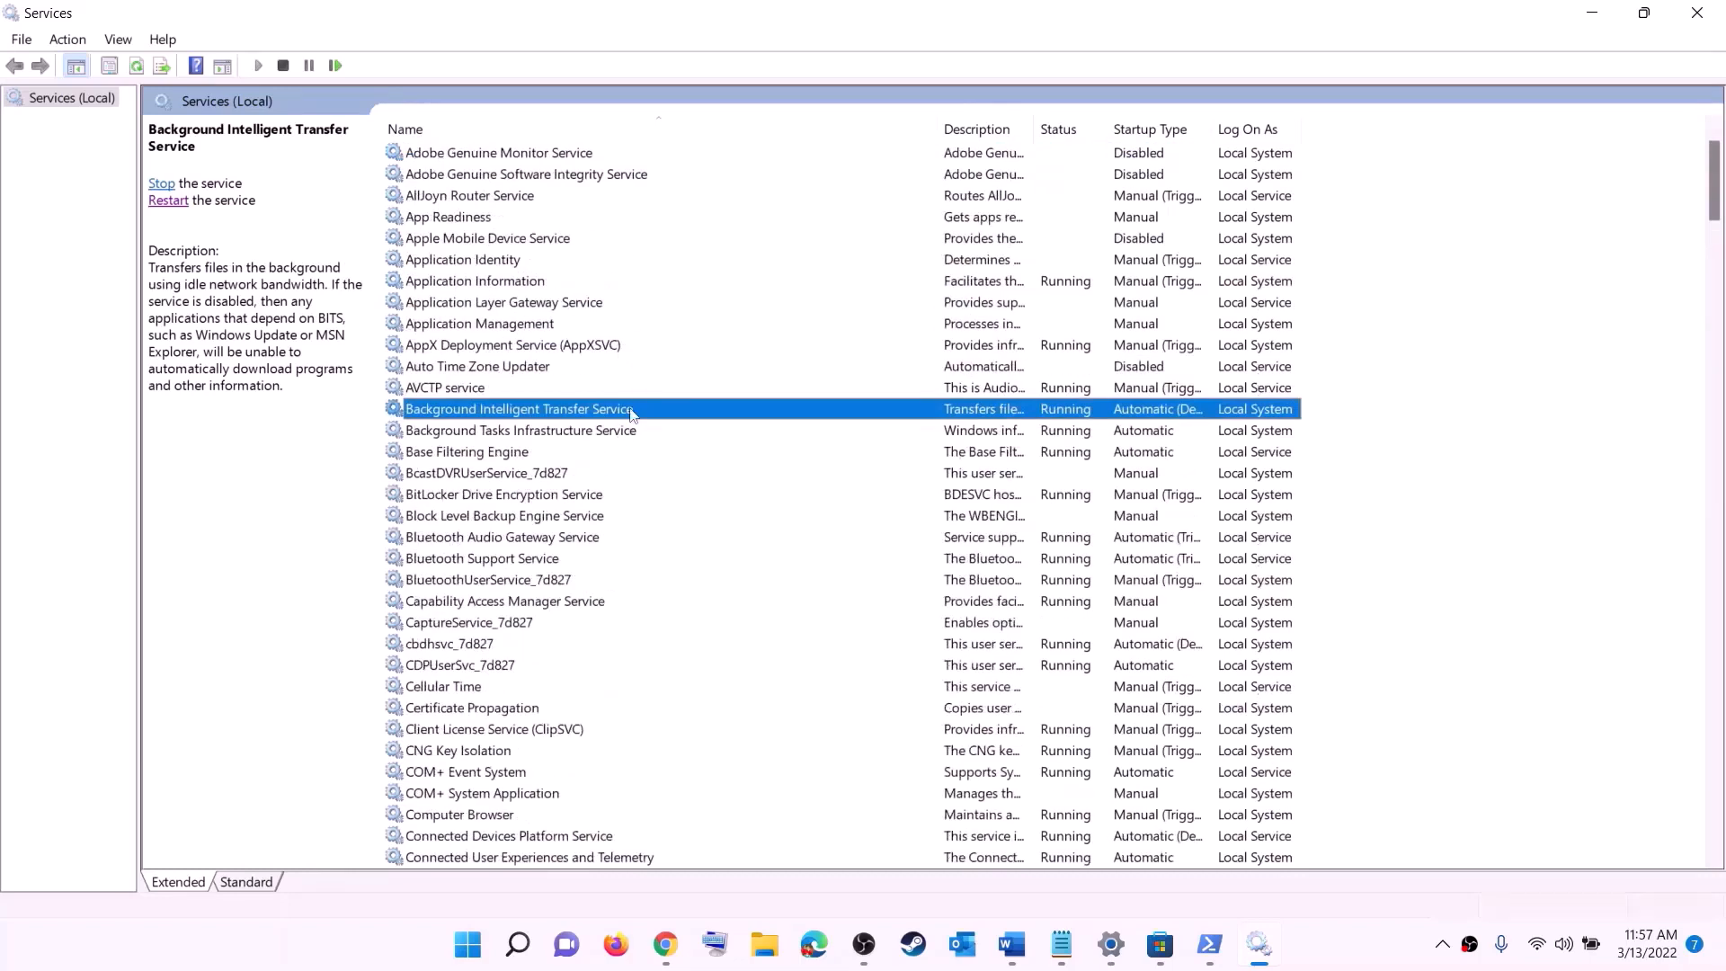
{"action": "double_click", "coordinate": [632, 412]}
{"action": "left_click", "coordinate": [872, 445]}
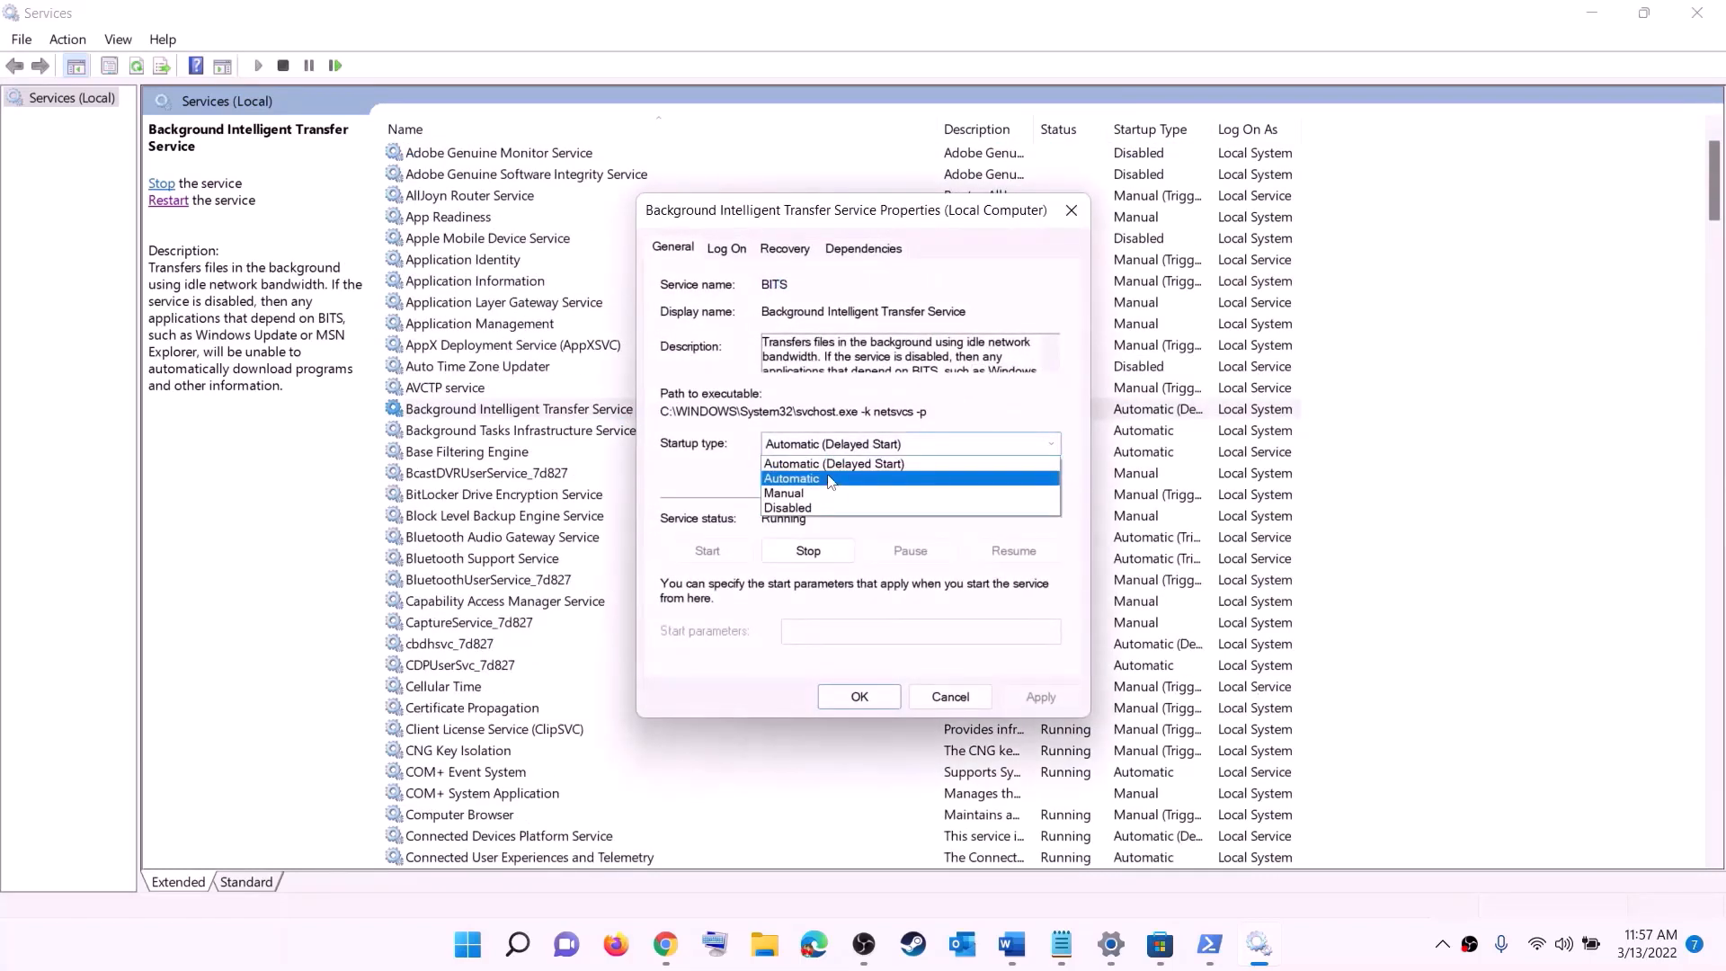
{"action": "left_click", "coordinate": [829, 481]}
{"action": "left_click", "coordinate": [1042, 698]}
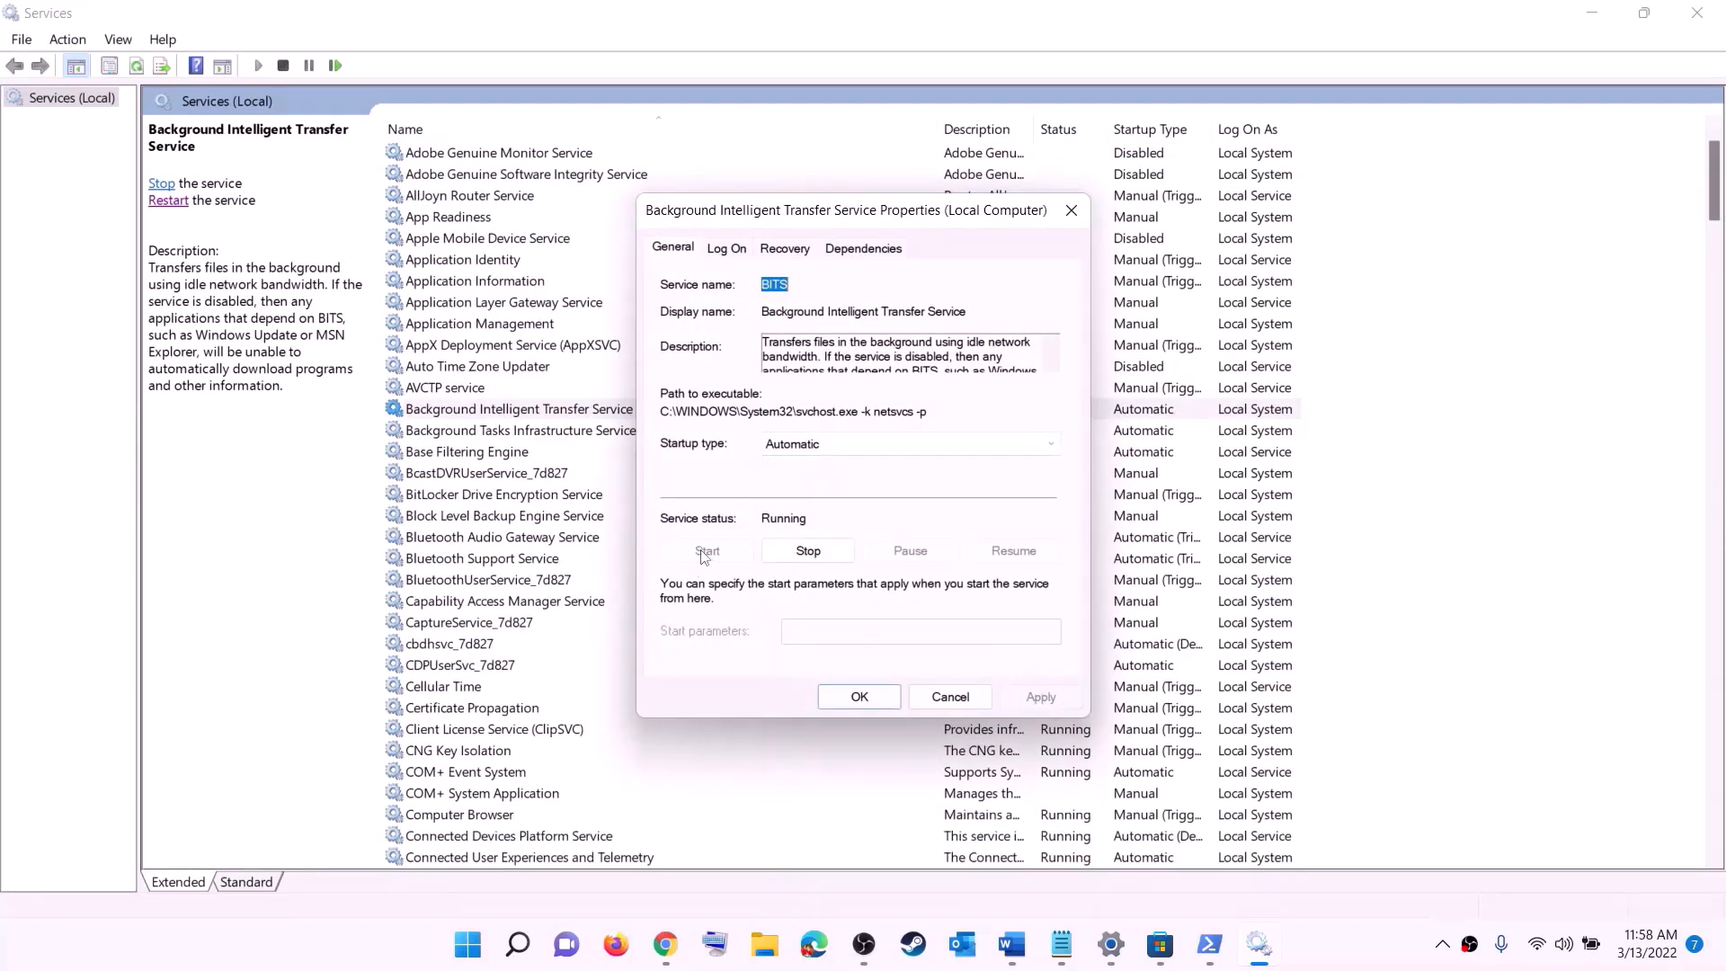
{"action": "left_click", "coordinate": [860, 698]}
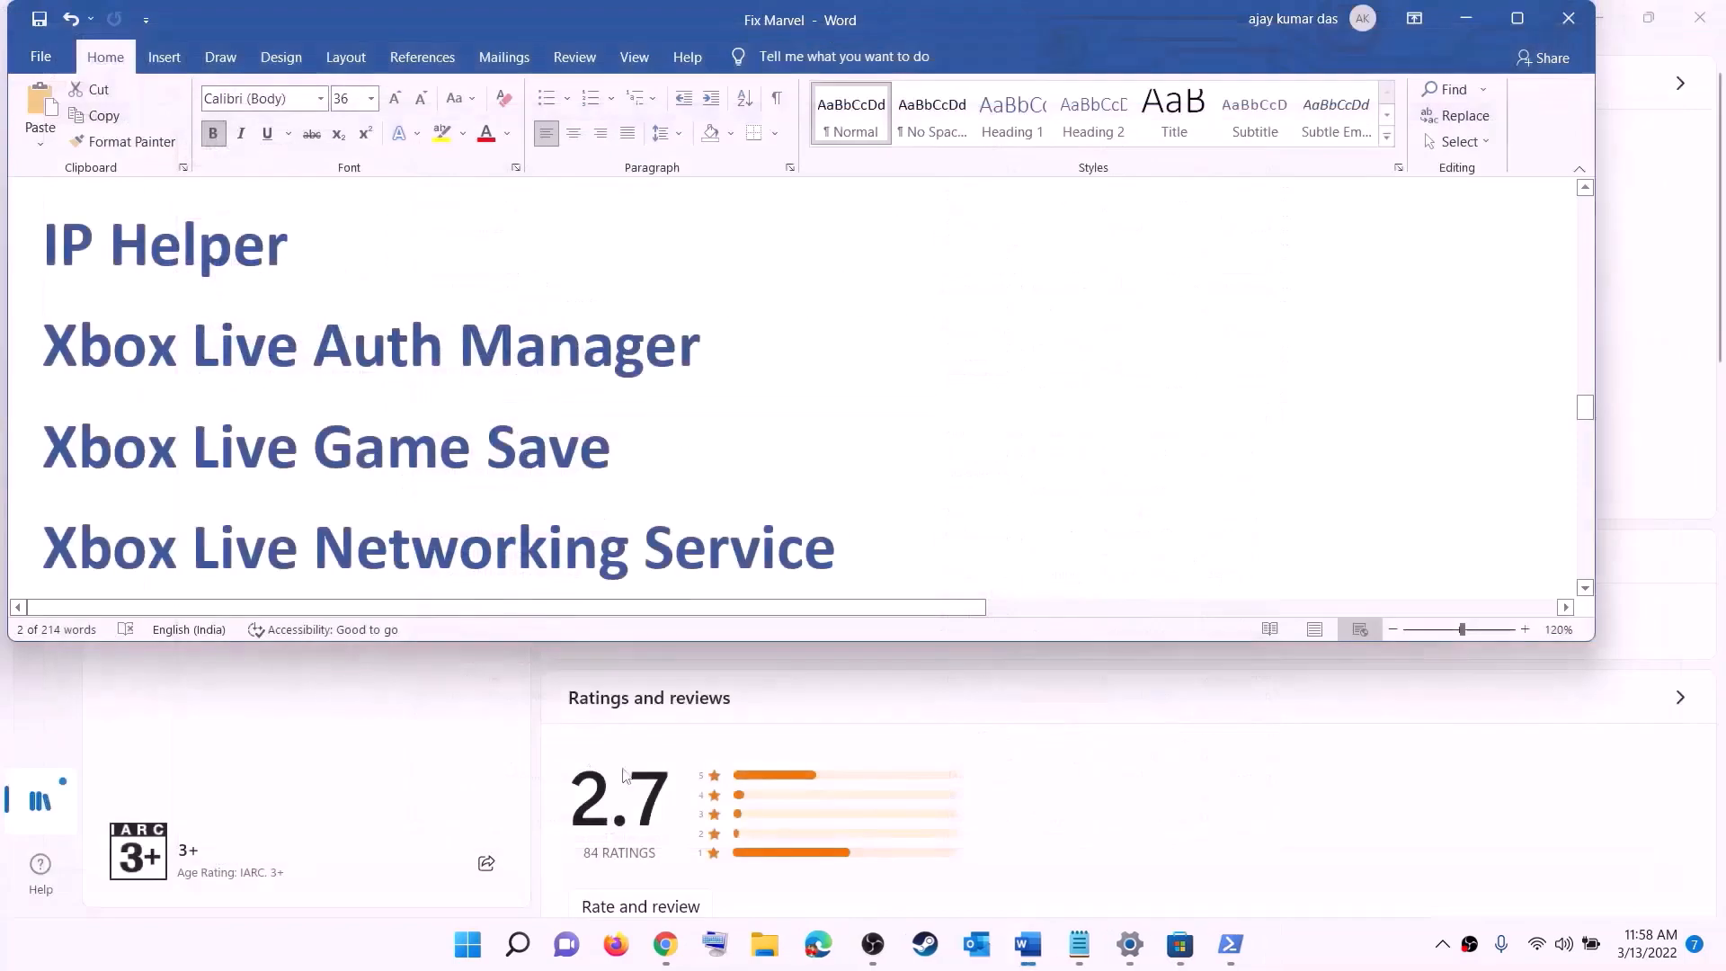
Read on to Step 9, Update Windows, in the Word notes and open the Windows Update page in Settings.
{"action": "scroll", "coordinate": [626, 510], "scroll_direction": "down", "scroll_amount": 6}
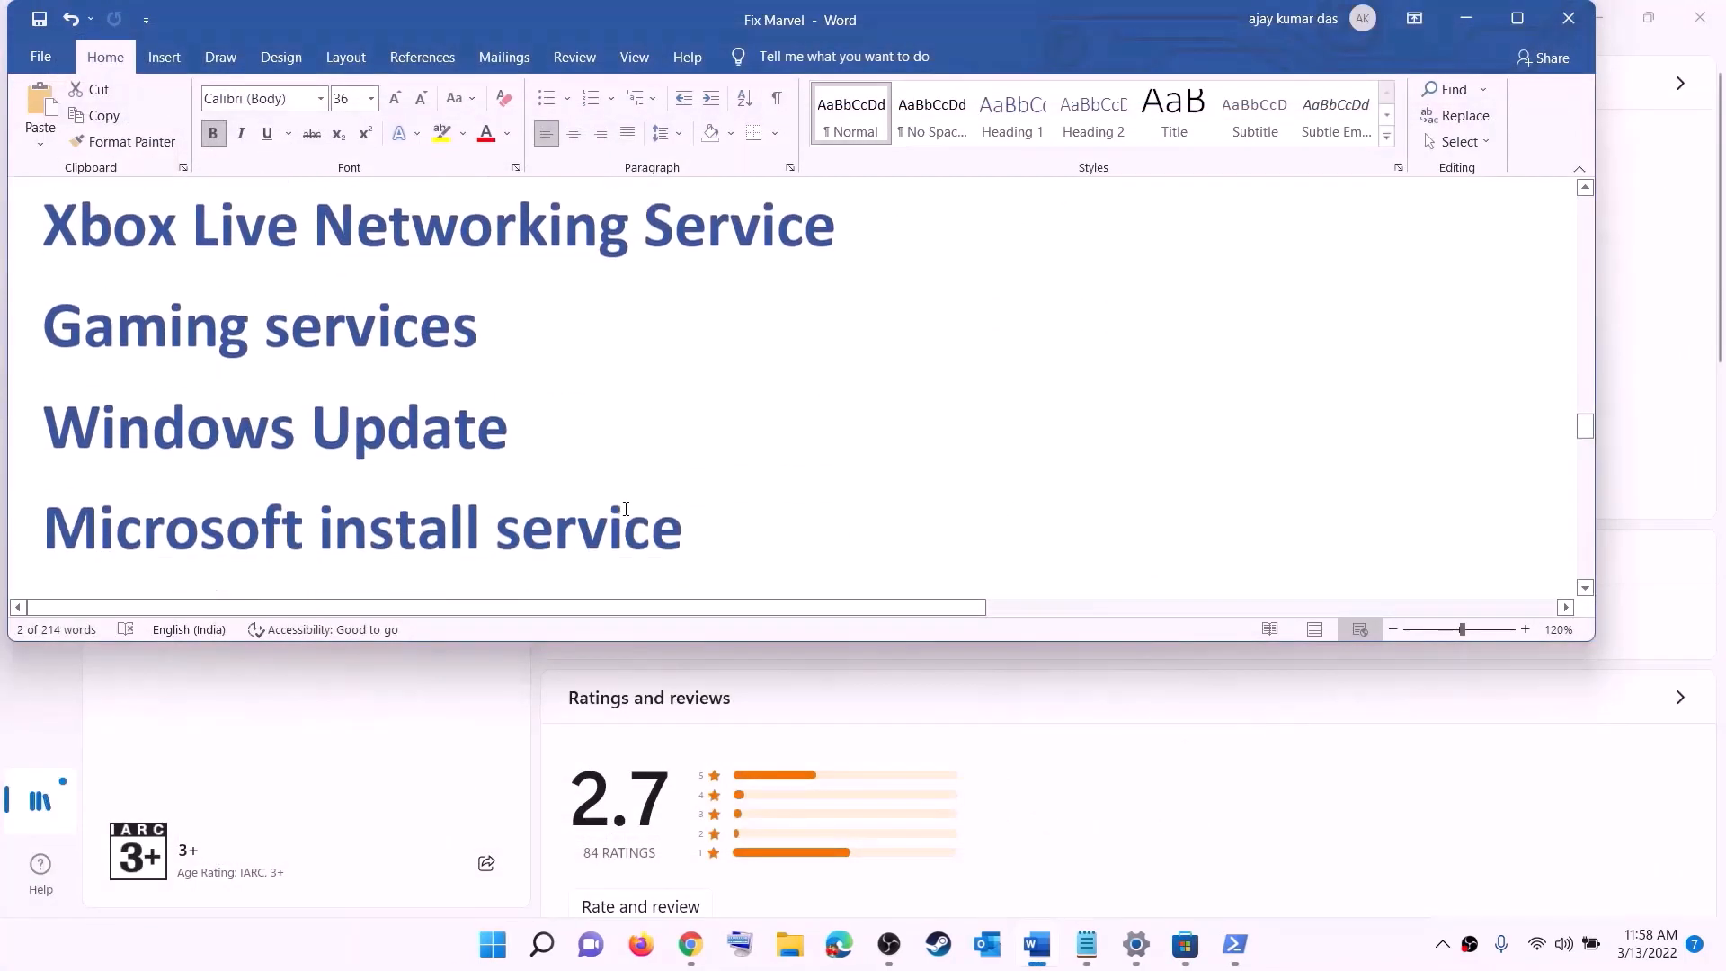
{"action": "scroll", "coordinate": [627, 510], "scroll_direction": "down", "scroll_amount": 2}
{"action": "left_click_drag", "start_coordinate": [247, 409], "coordinate": [839, 401]}
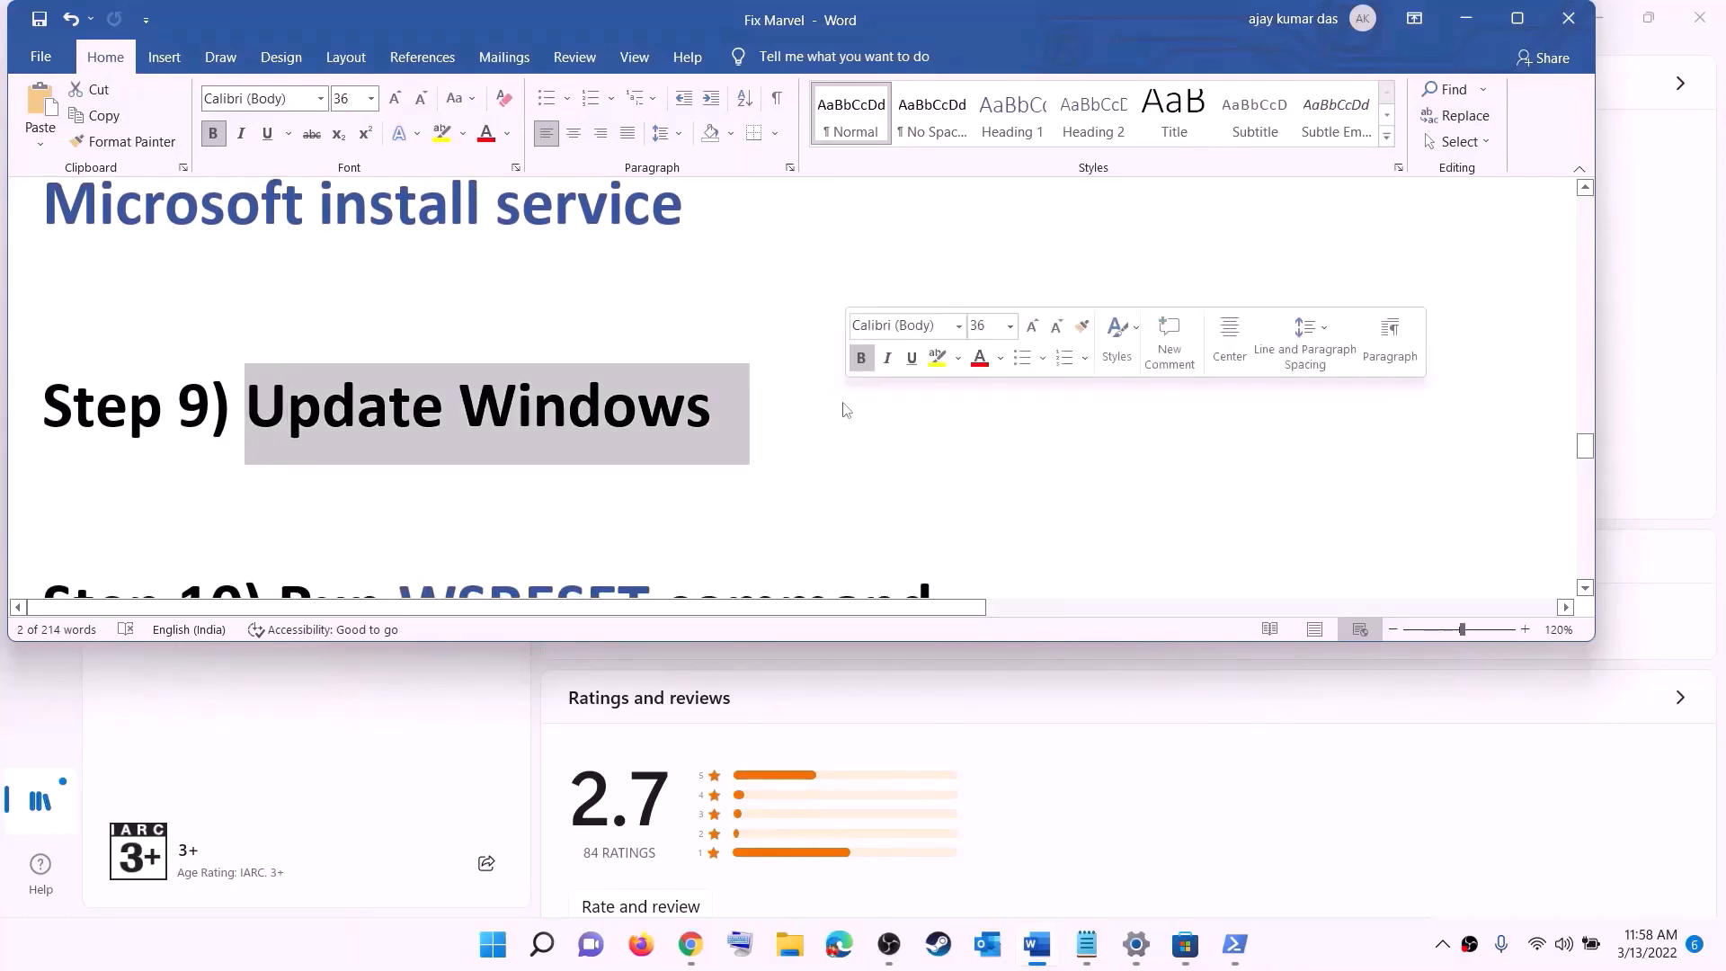
{"action": "left_click", "coordinate": [498, 951]}
{"action": "left_click", "coordinate": [809, 387]}
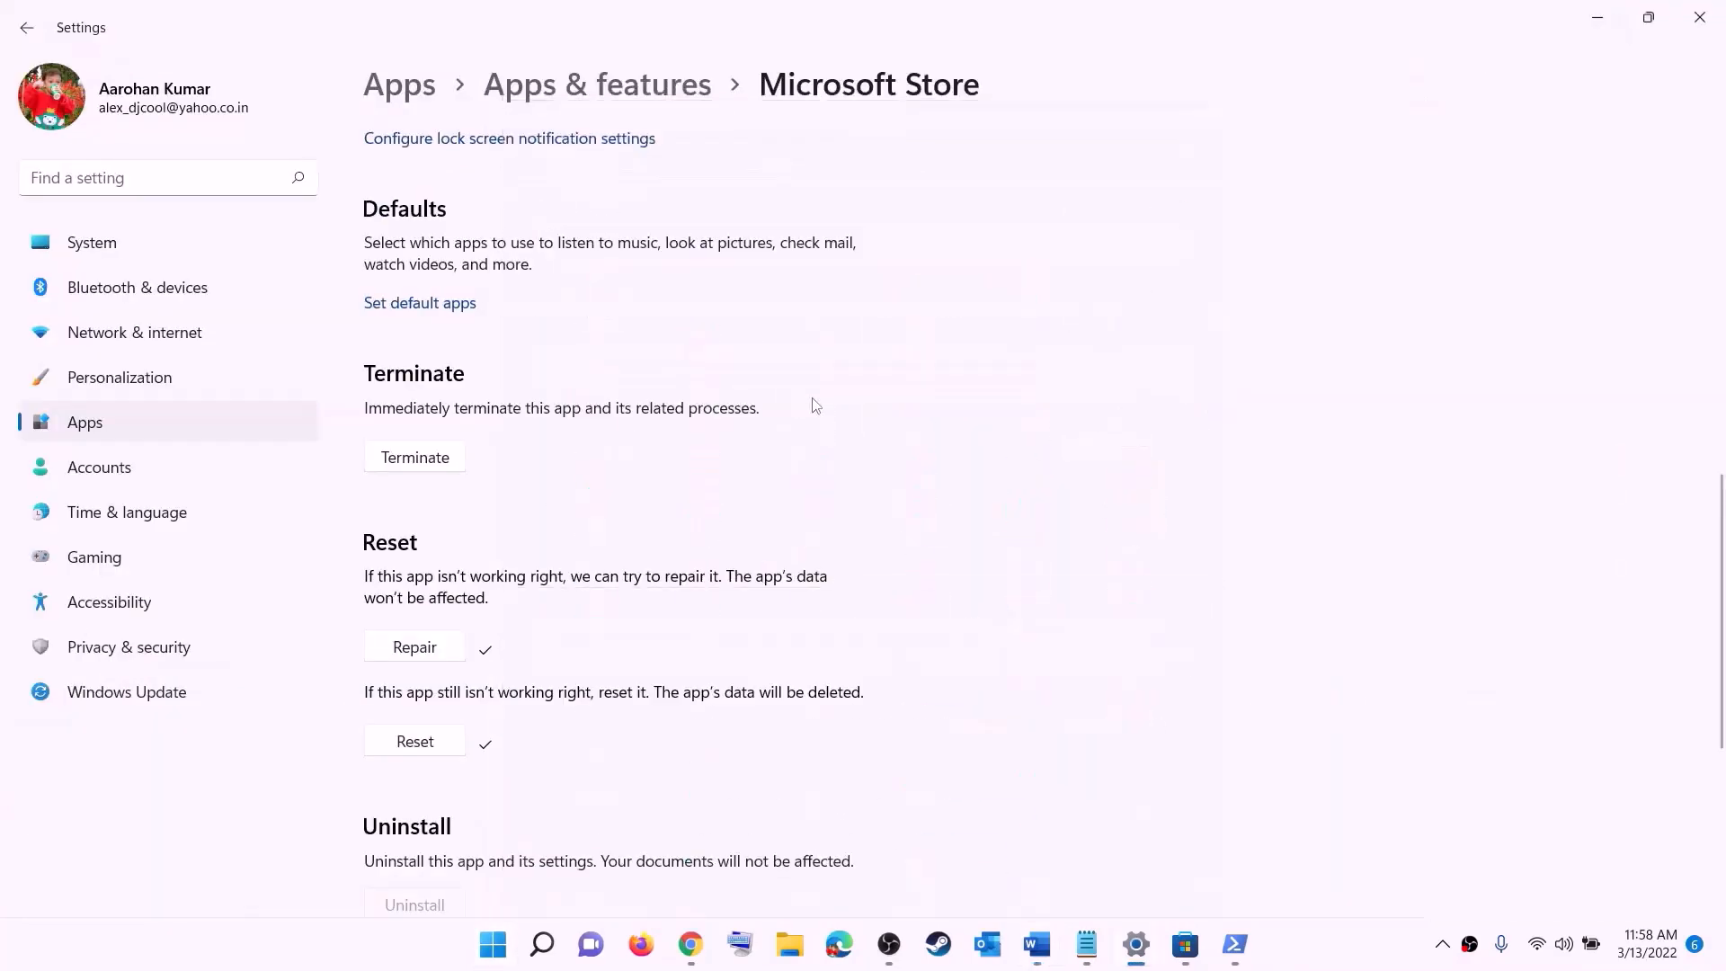
{"action": "left_click", "coordinate": [131, 690]}
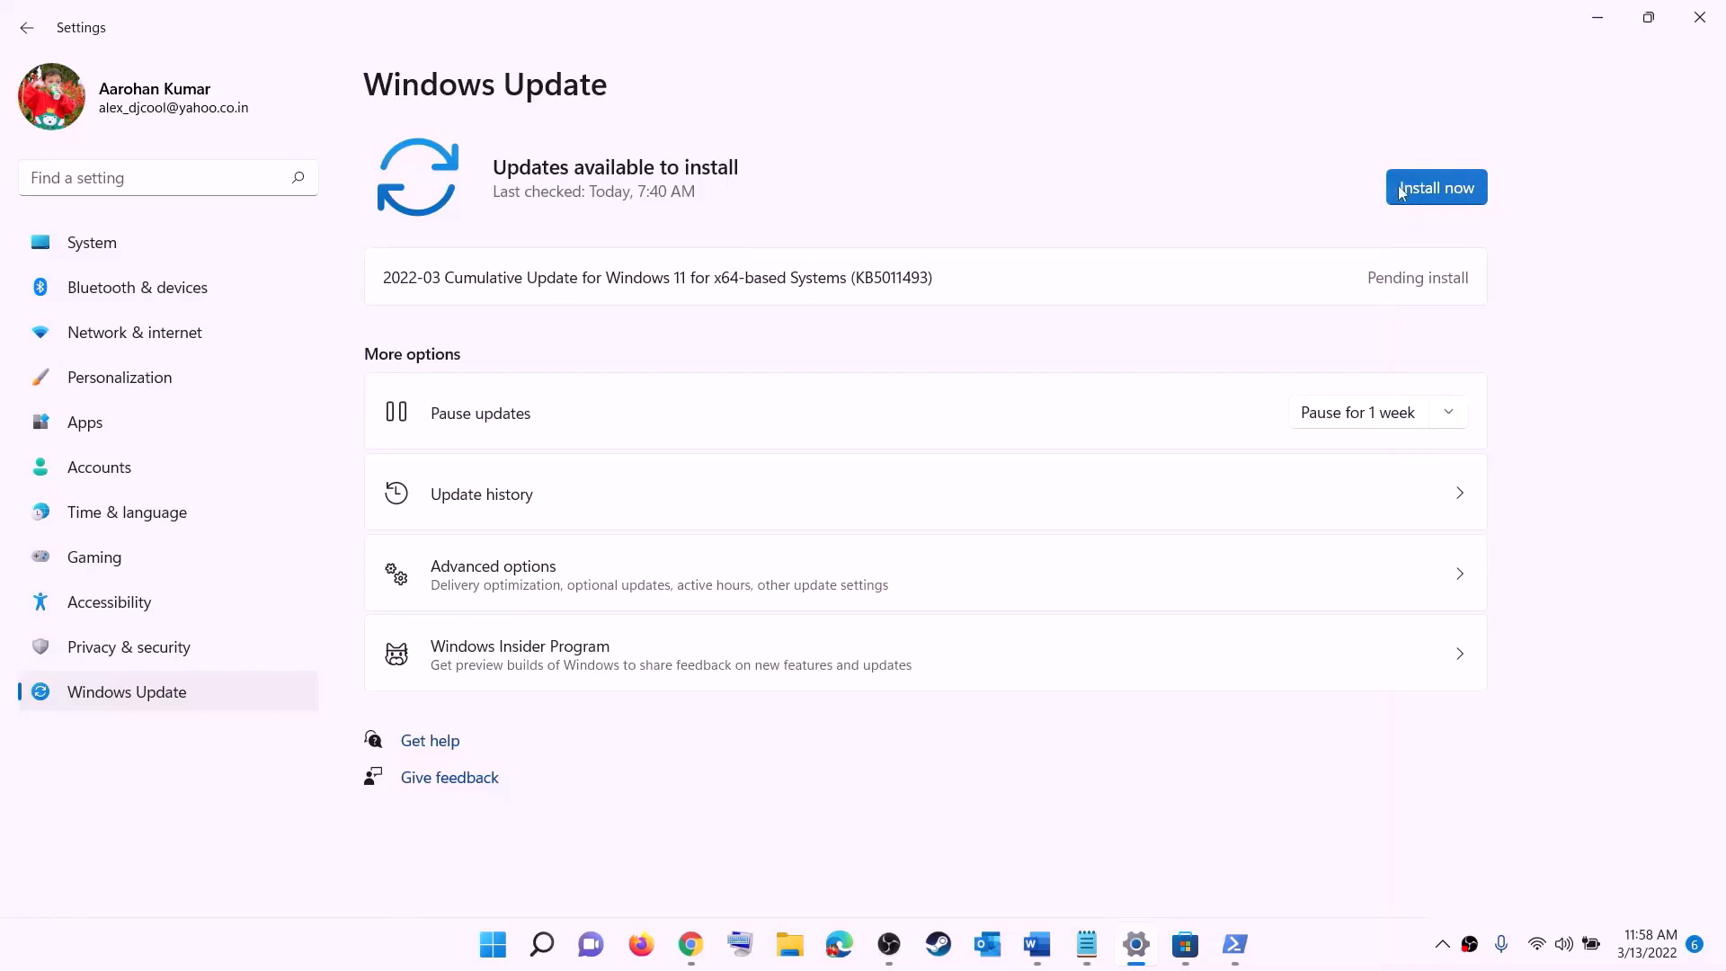
View the computer's power options, including Restart, without choosing one.
{"action": "left_click", "coordinate": [504, 946]}
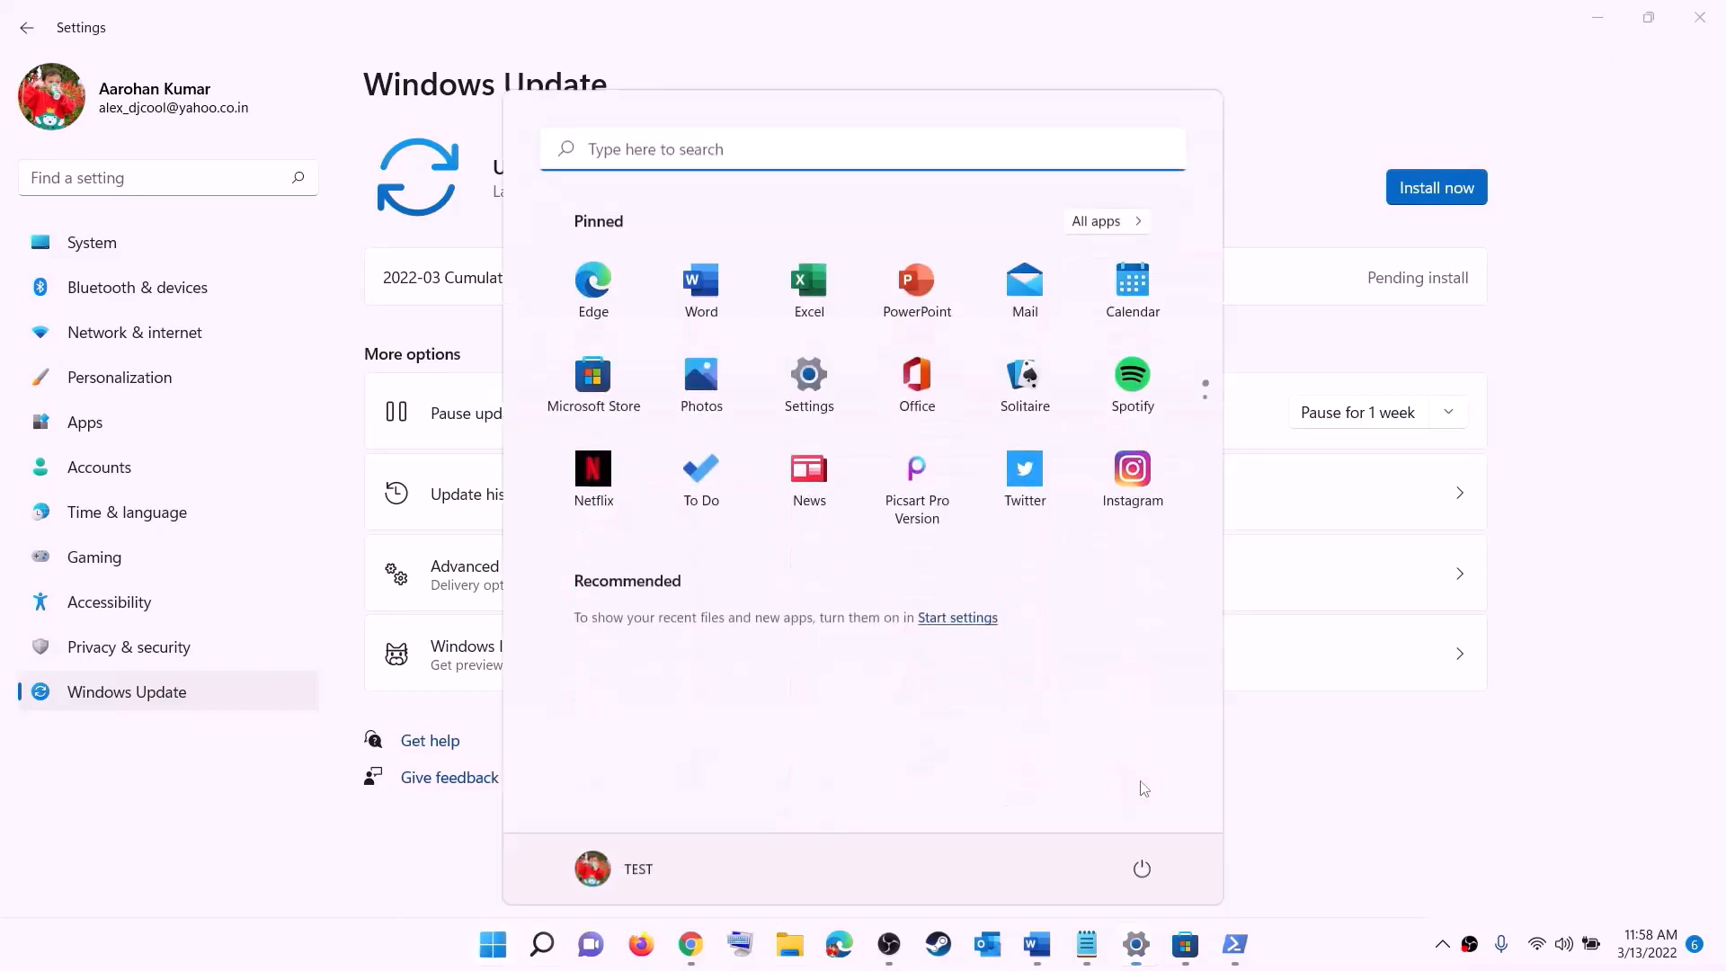
{"action": "left_click", "coordinate": [1142, 867]}
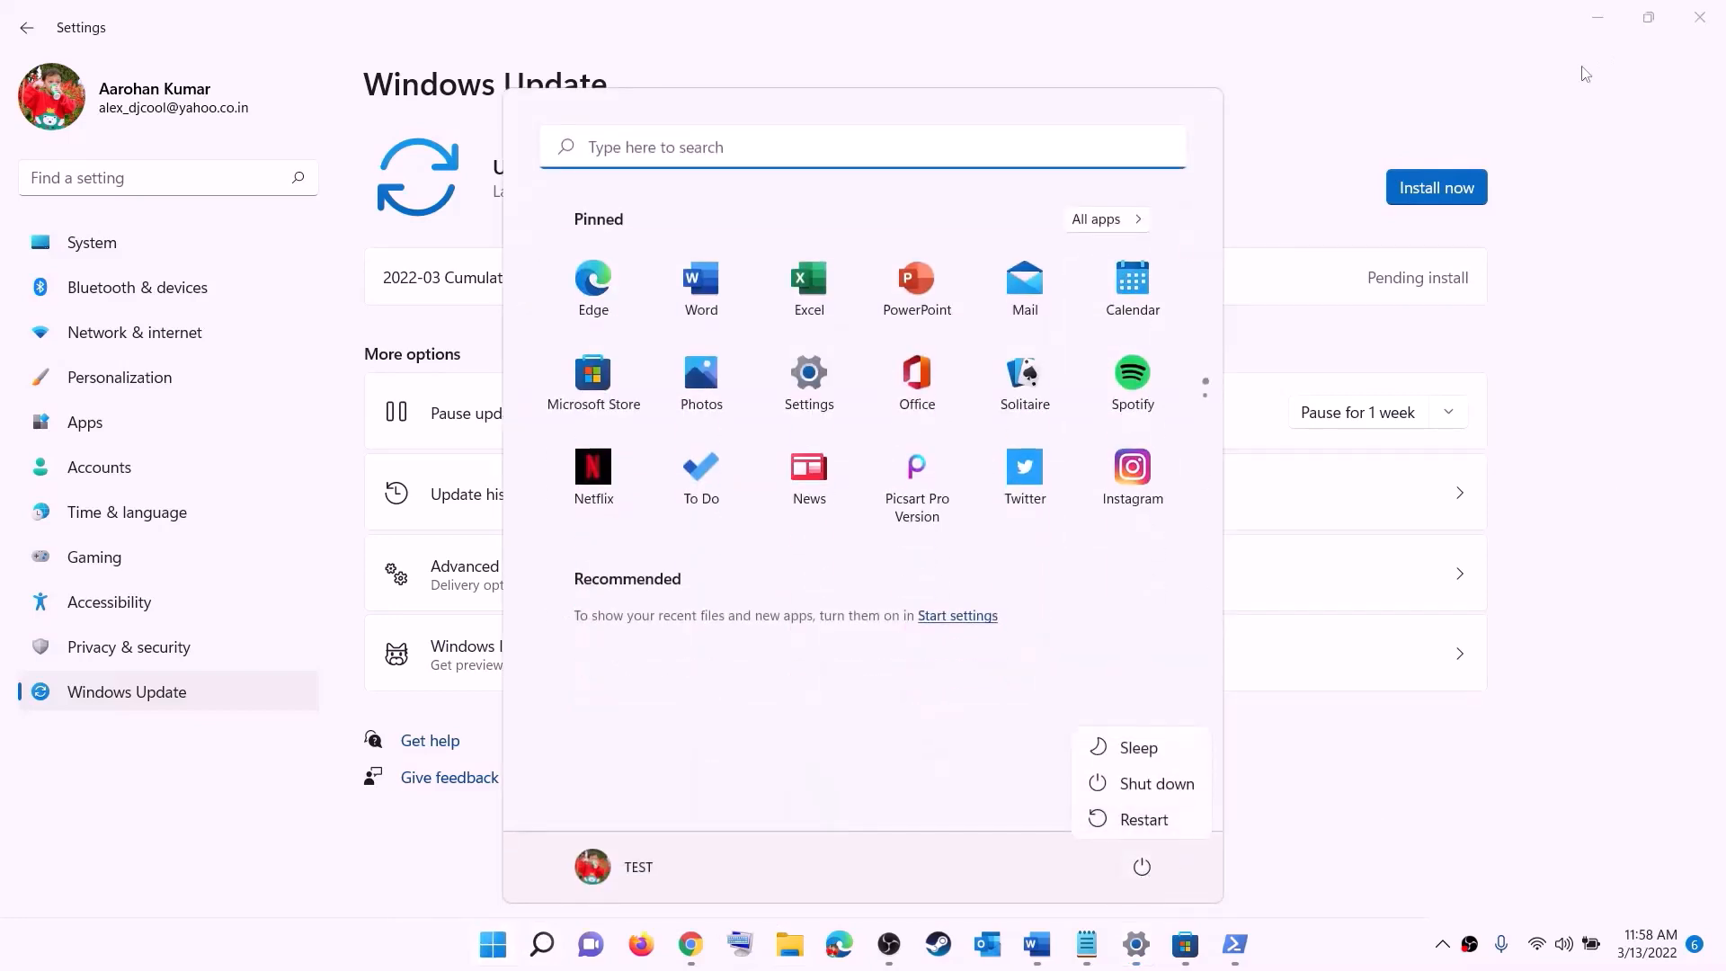
{"action": "left_click", "coordinate": [1611, 18]}
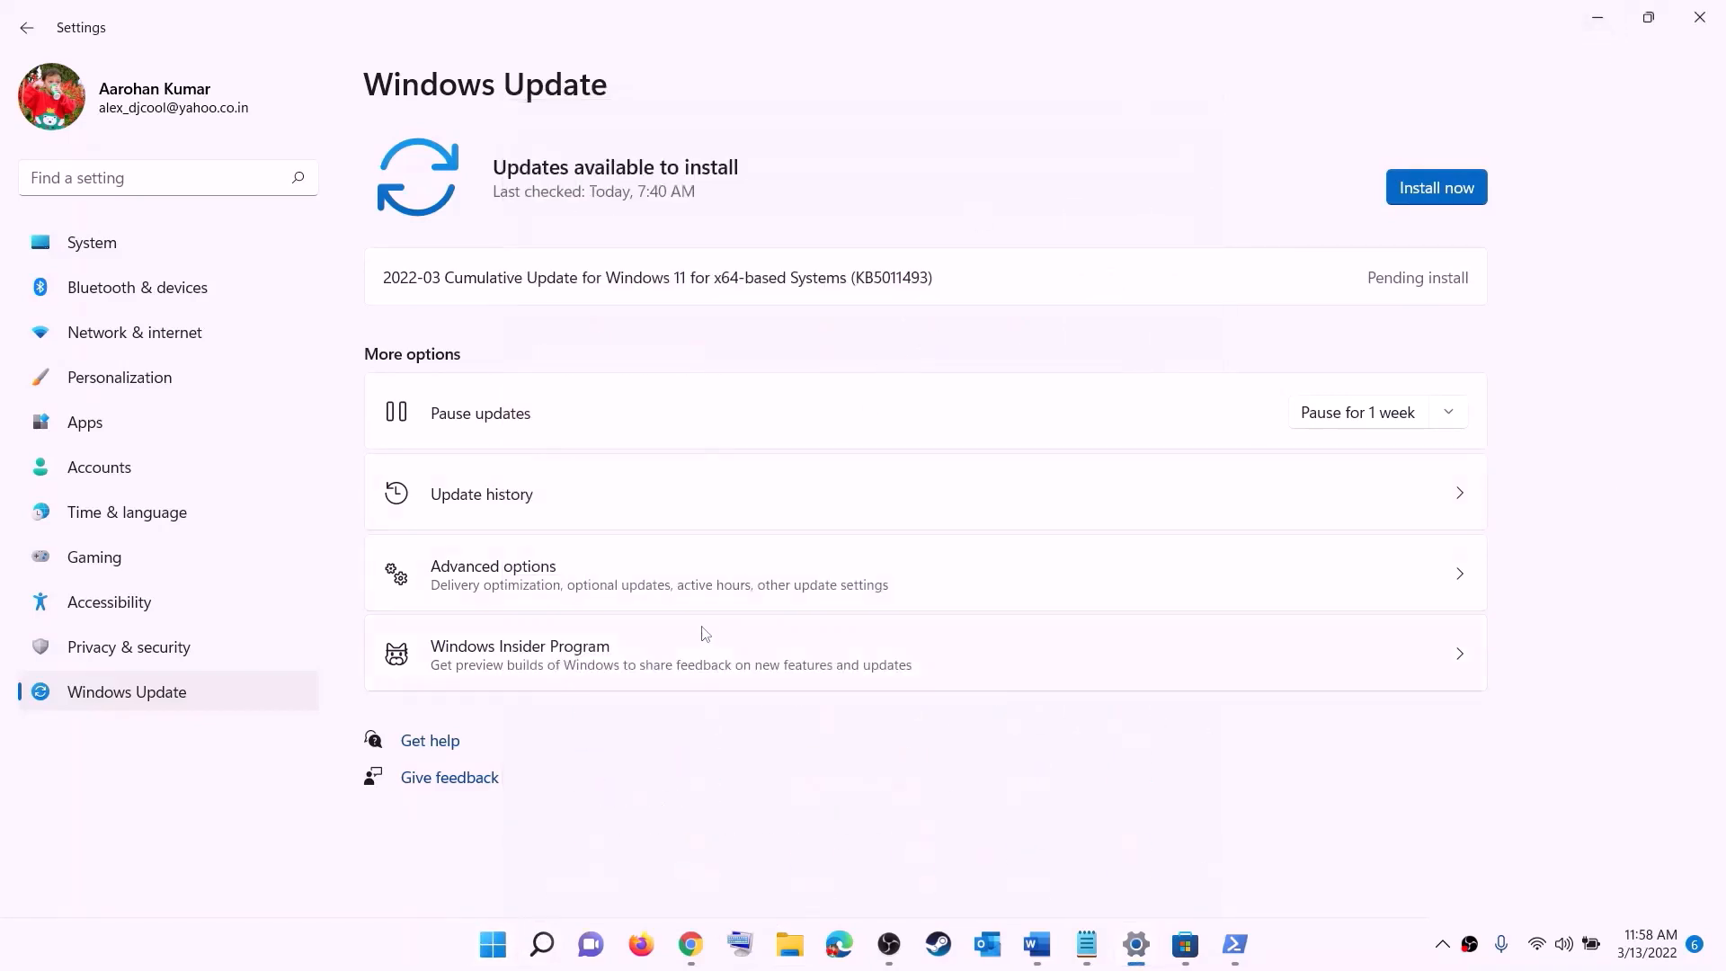
Copy WSRESET from Step 10 of the Word notes and run it as a command through Windows search.
{"action": "left_click", "coordinate": [1037, 944]}
{"action": "scroll", "coordinate": [513, 493], "scroll_direction": "down", "scroll_amount": 3}
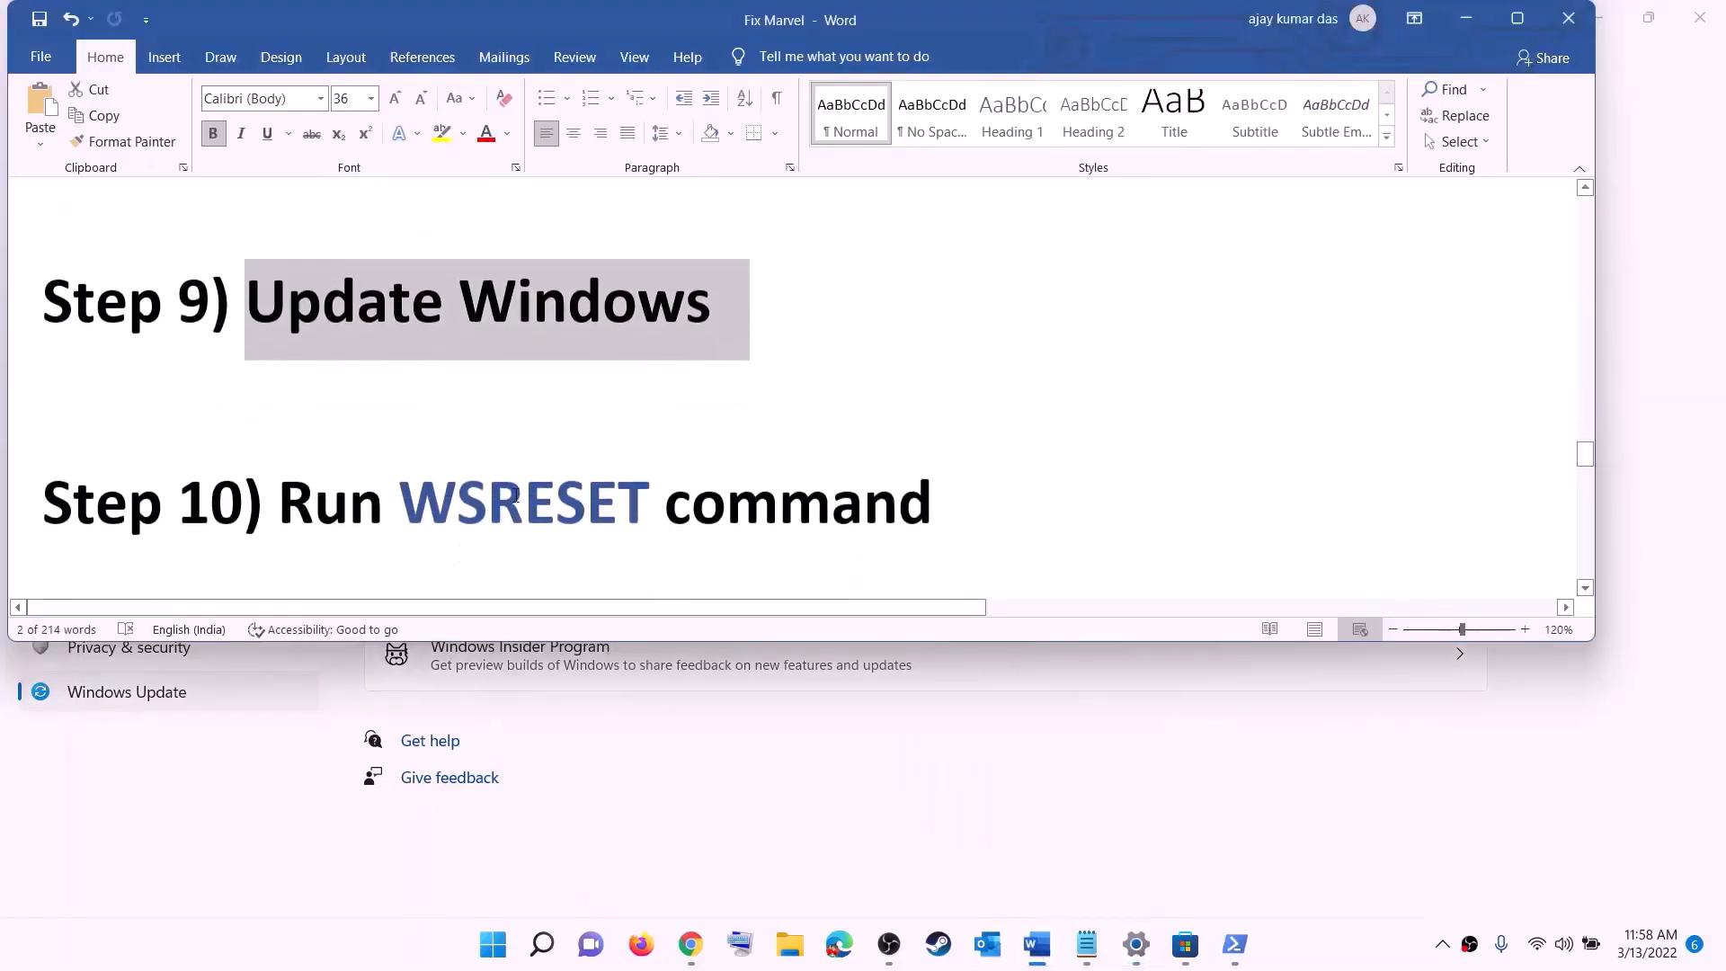
{"action": "double_click", "coordinate": [524, 428]}
{"action": "key", "text": "ctrl+c"}
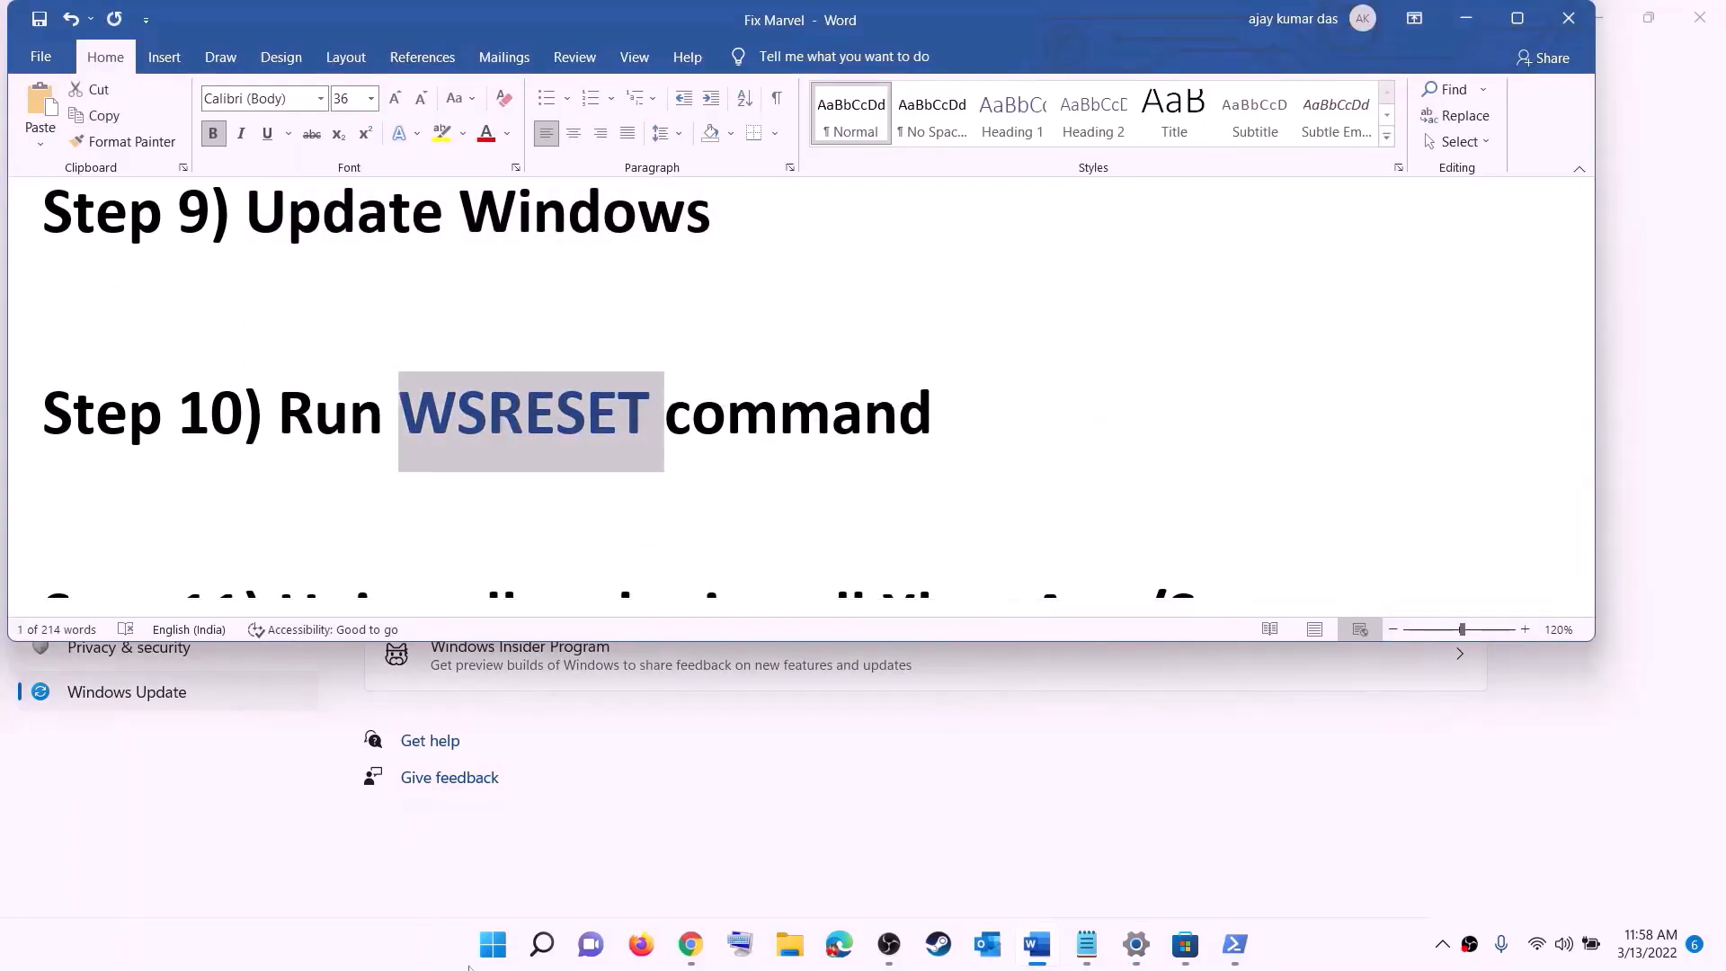
{"action": "left_click", "coordinate": [486, 967]}
{"action": "key", "text": "ctrl+v"}
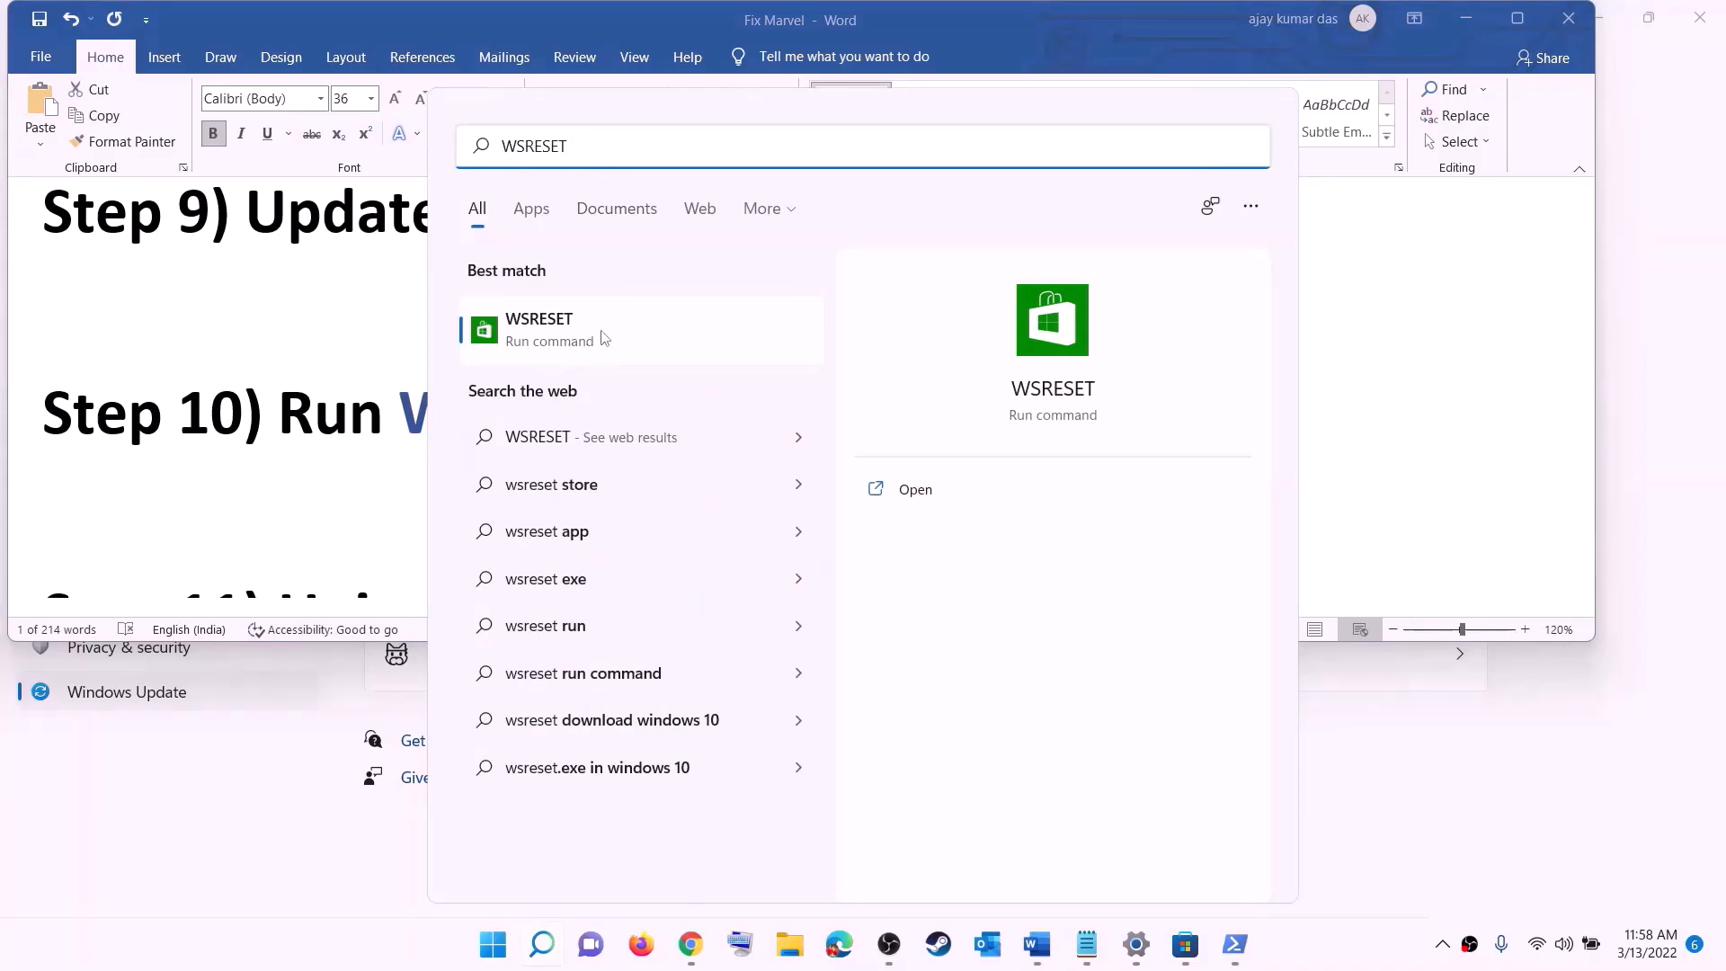
{"action": "left_click", "coordinate": [567, 343]}
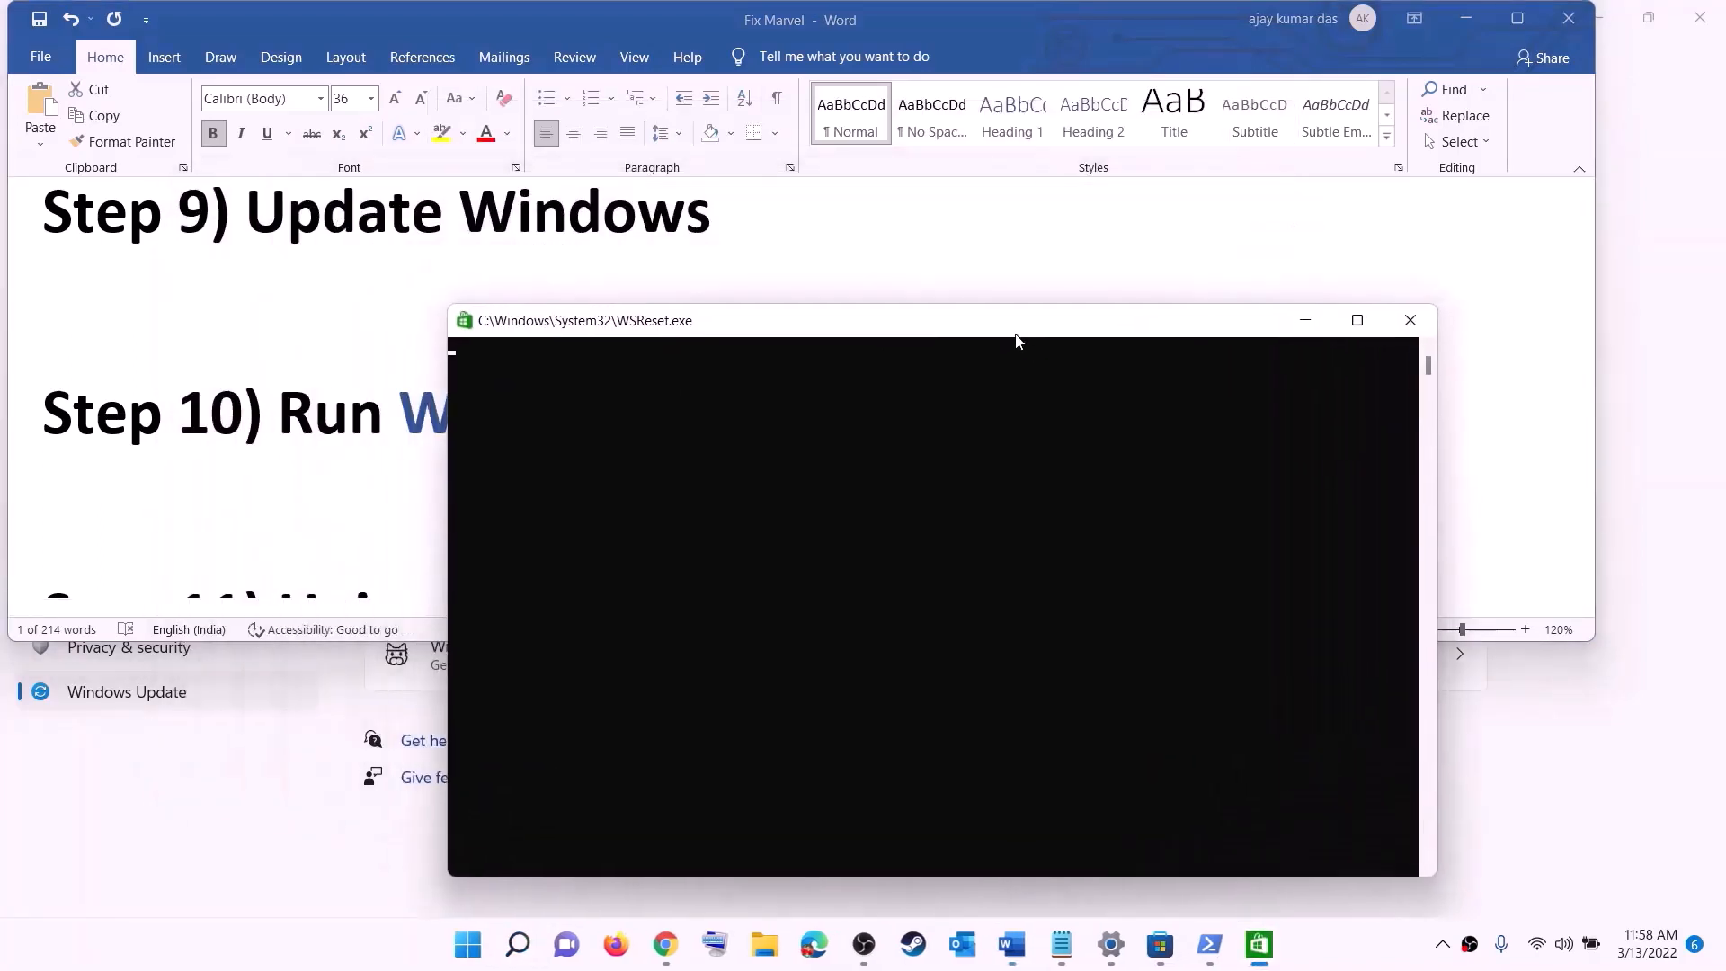
{"action": "left_click_drag", "start_coordinate": [1016, 335], "coordinate": [999, 303]}
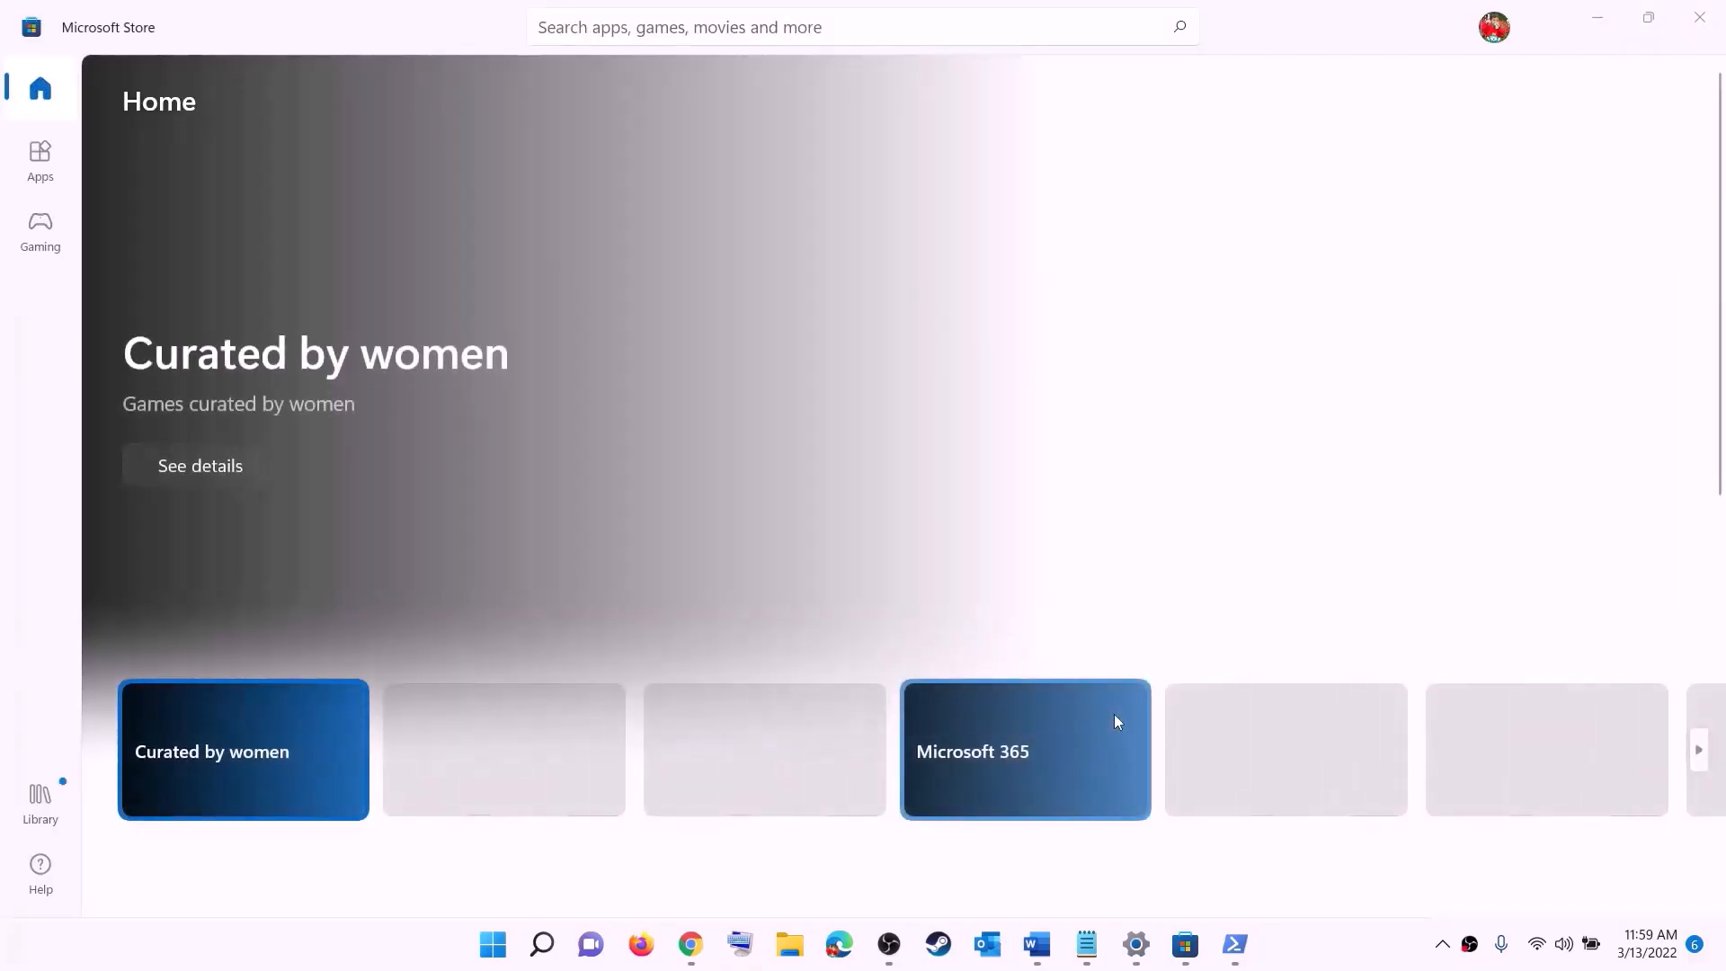
Read on to Step 11, Uninstall and reinstall Xbox App/Store, in the Word notes and search Windows for xbox.
{"action": "left_click", "coordinate": [1038, 944]}
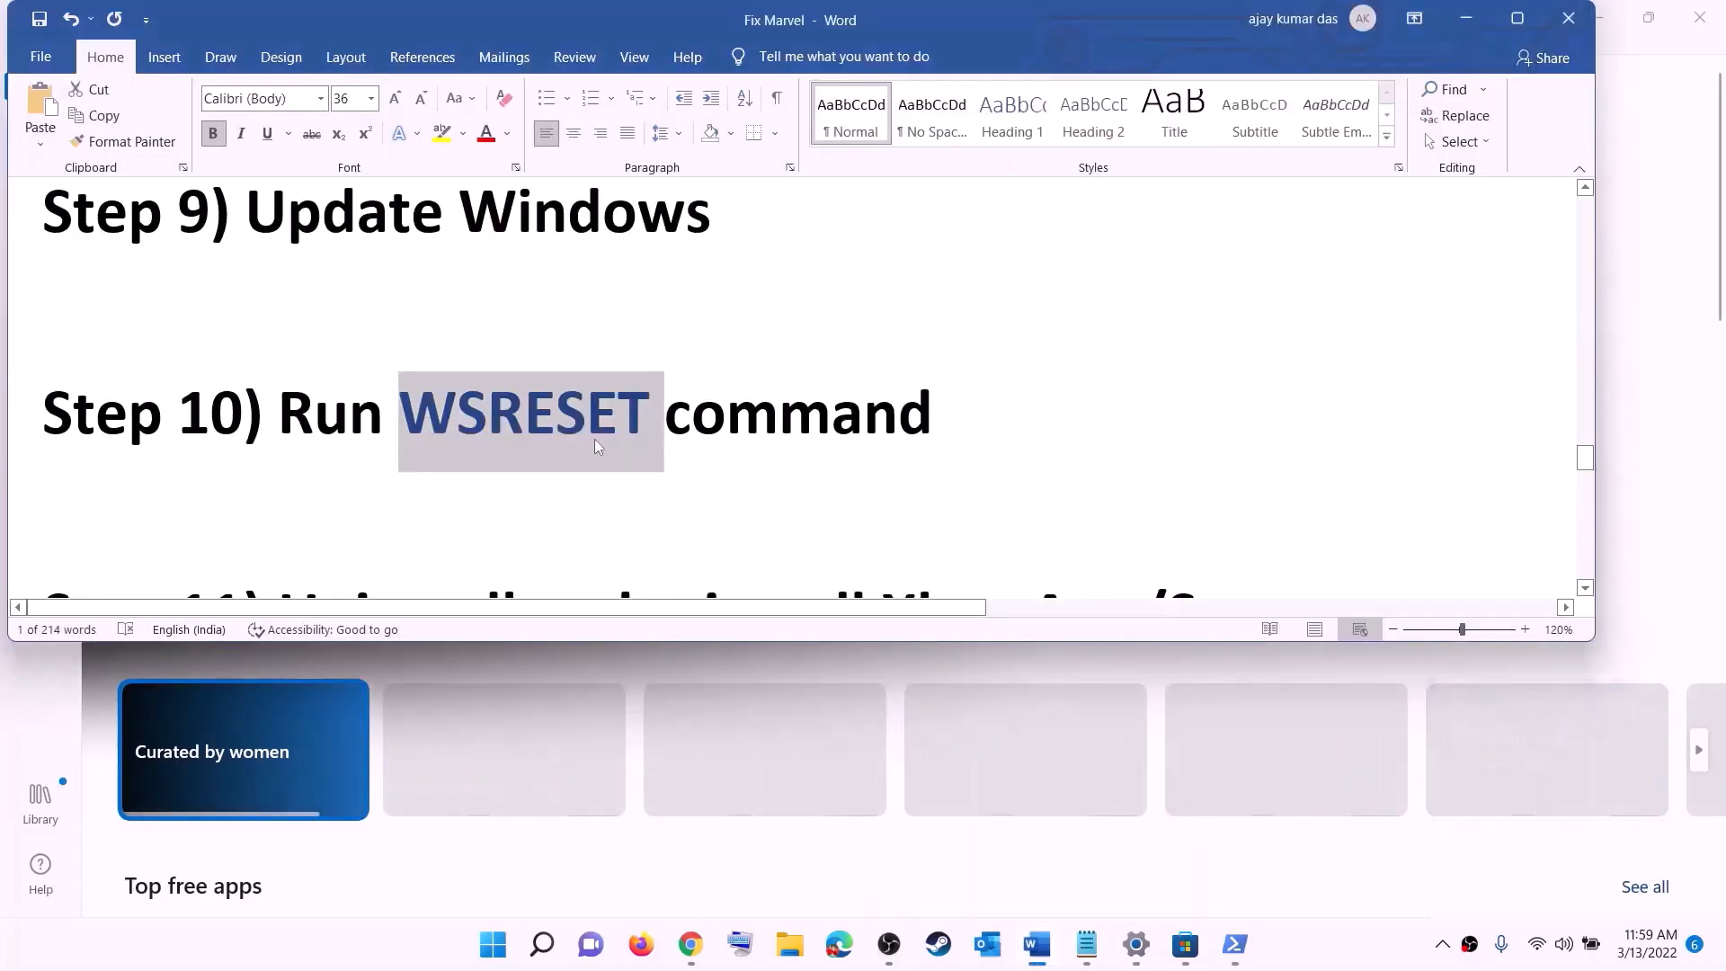
{"action": "scroll", "coordinate": [596, 449], "scroll_direction": "down", "scroll_amount": 3}
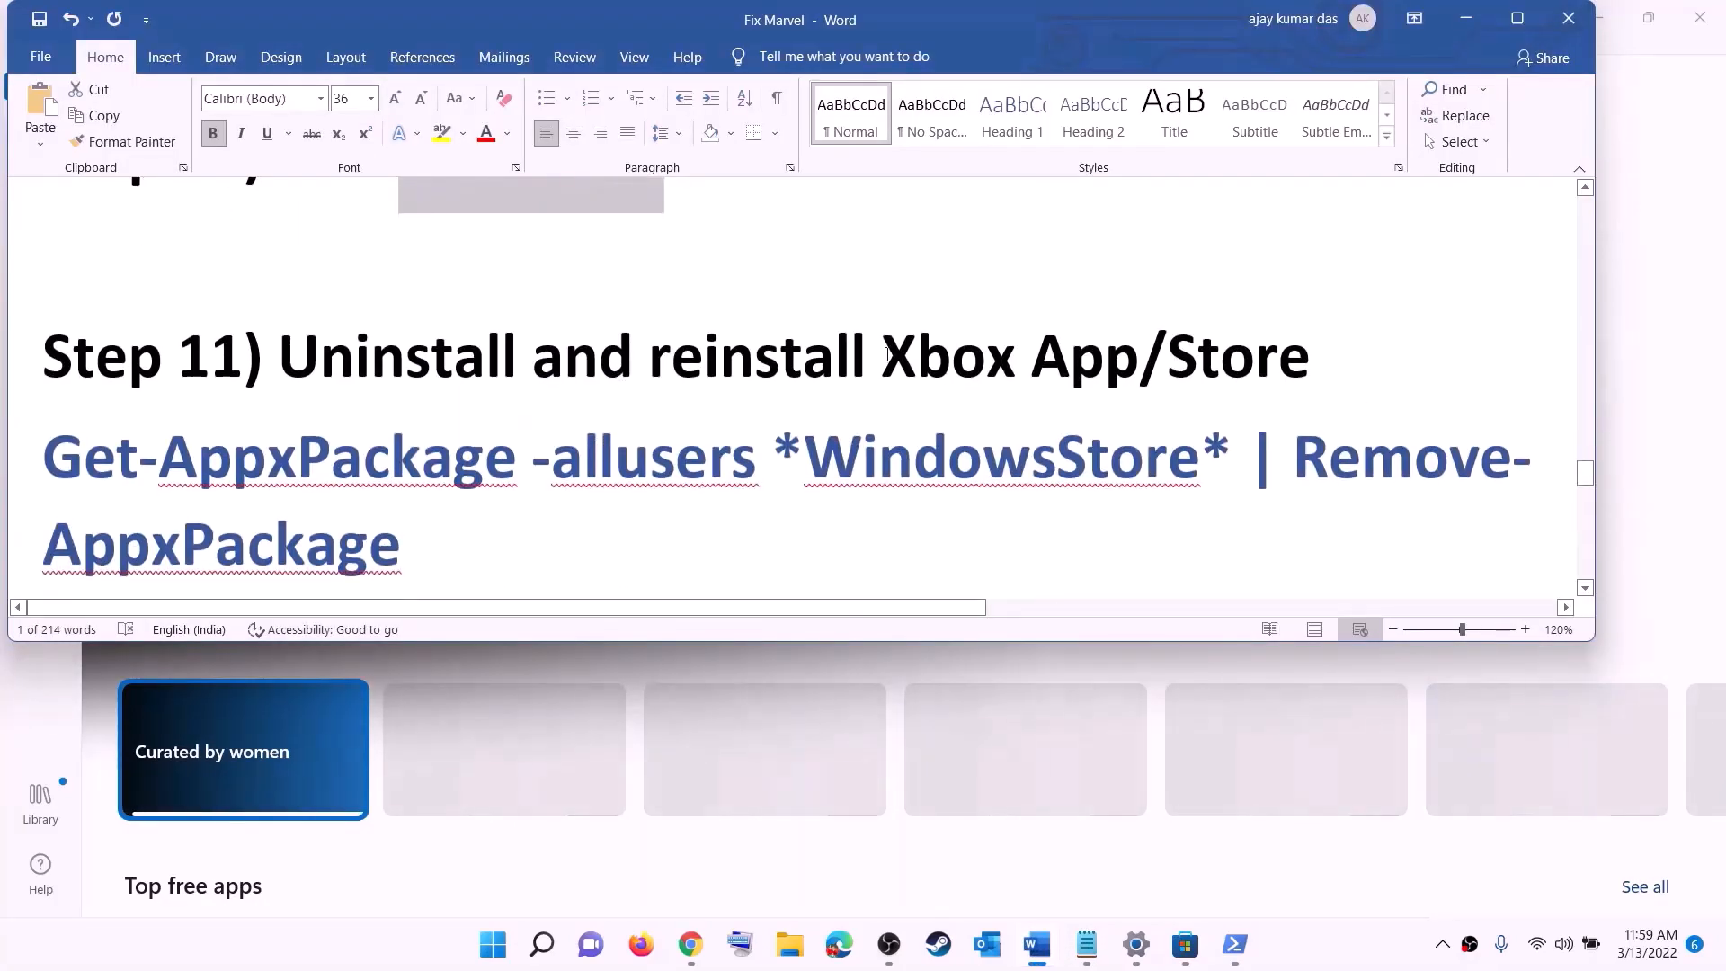
{"action": "scroll", "coordinate": [616, 445], "scroll_direction": "down", "scroll_amount": 1}
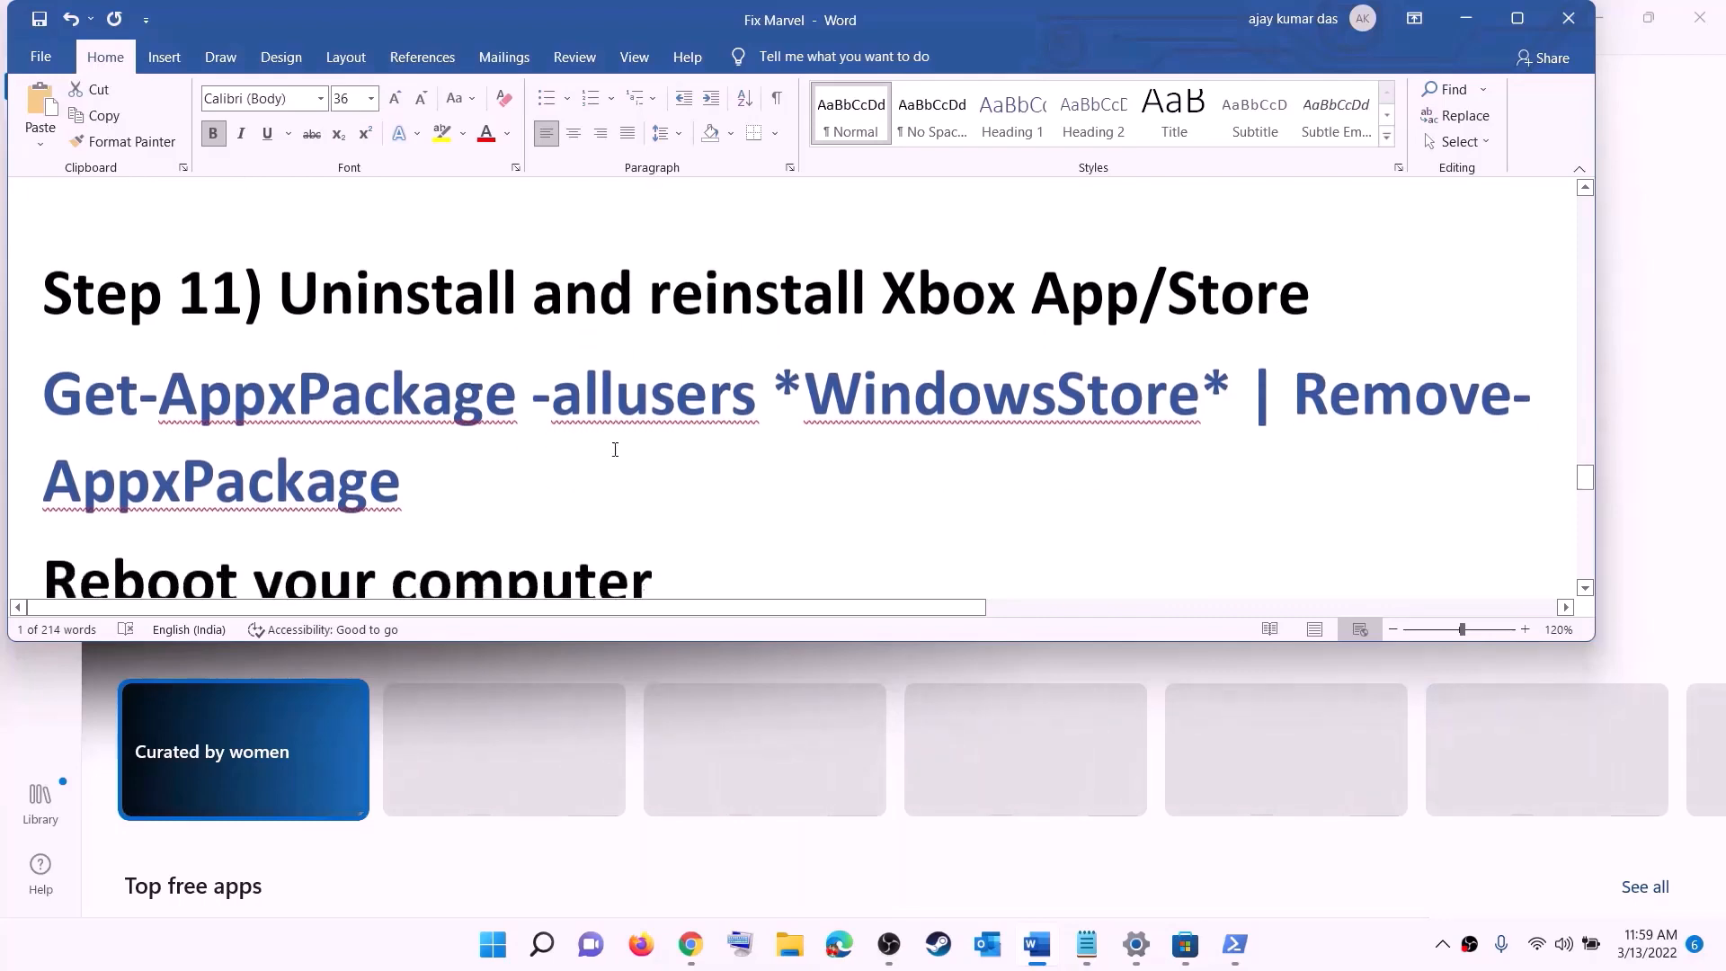
{"action": "left_click", "coordinate": [498, 957]}
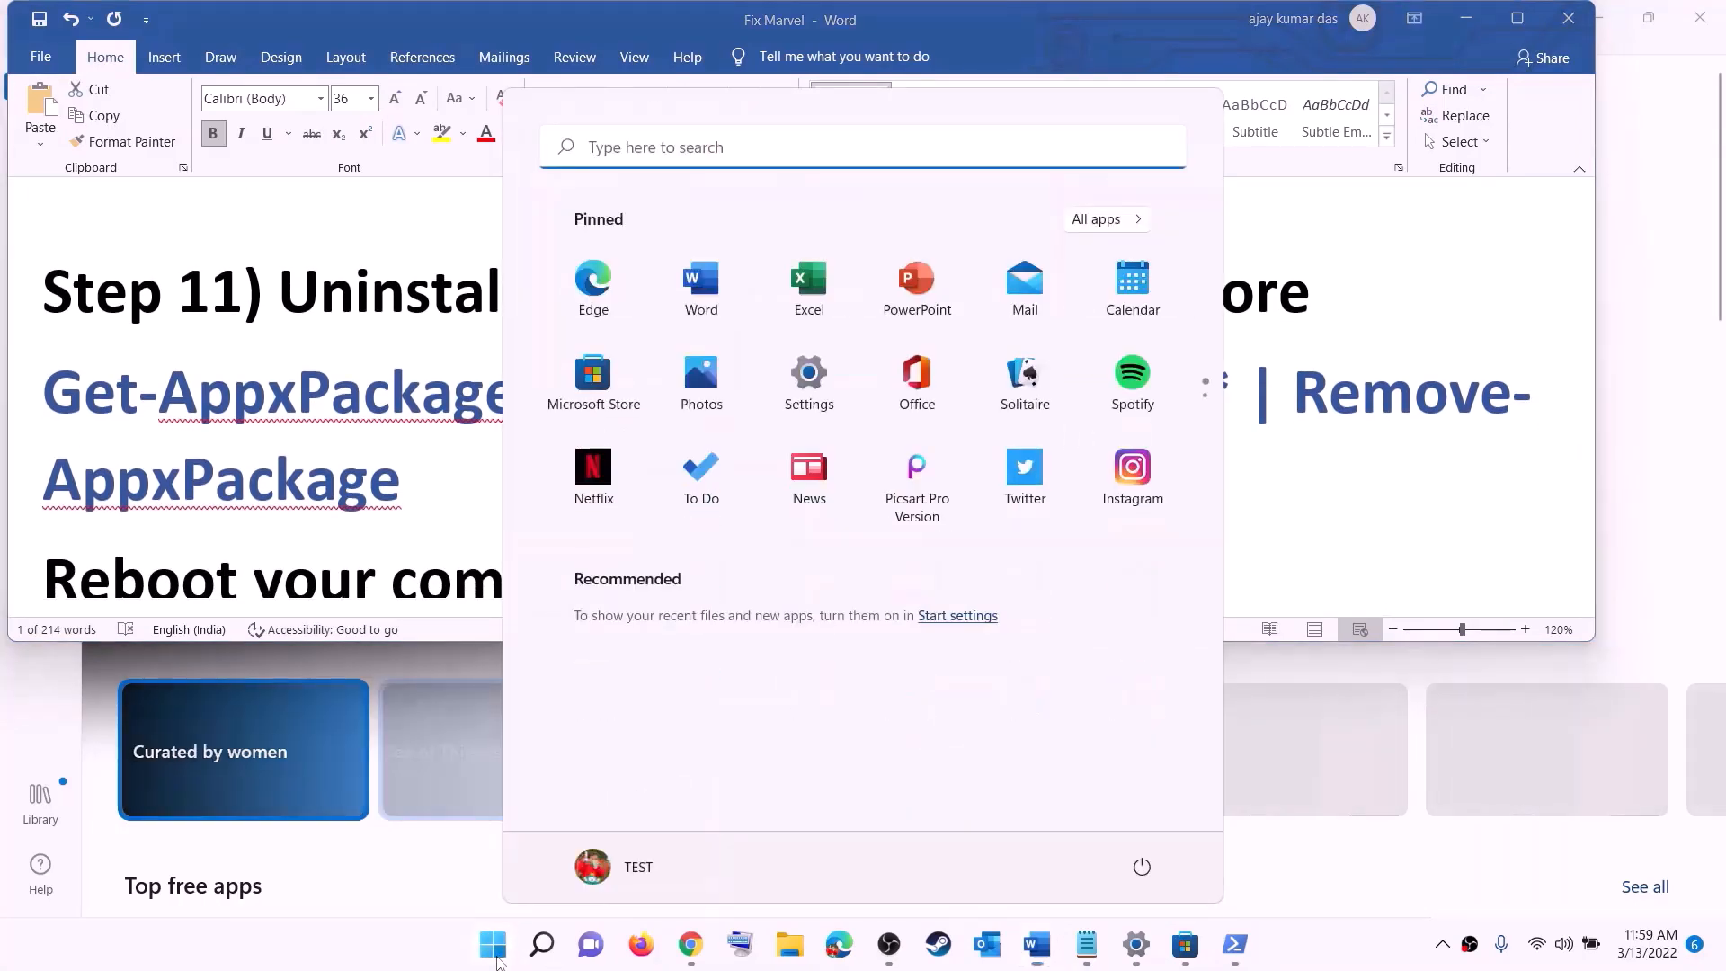
{"action": "type", "text": "xbox"}
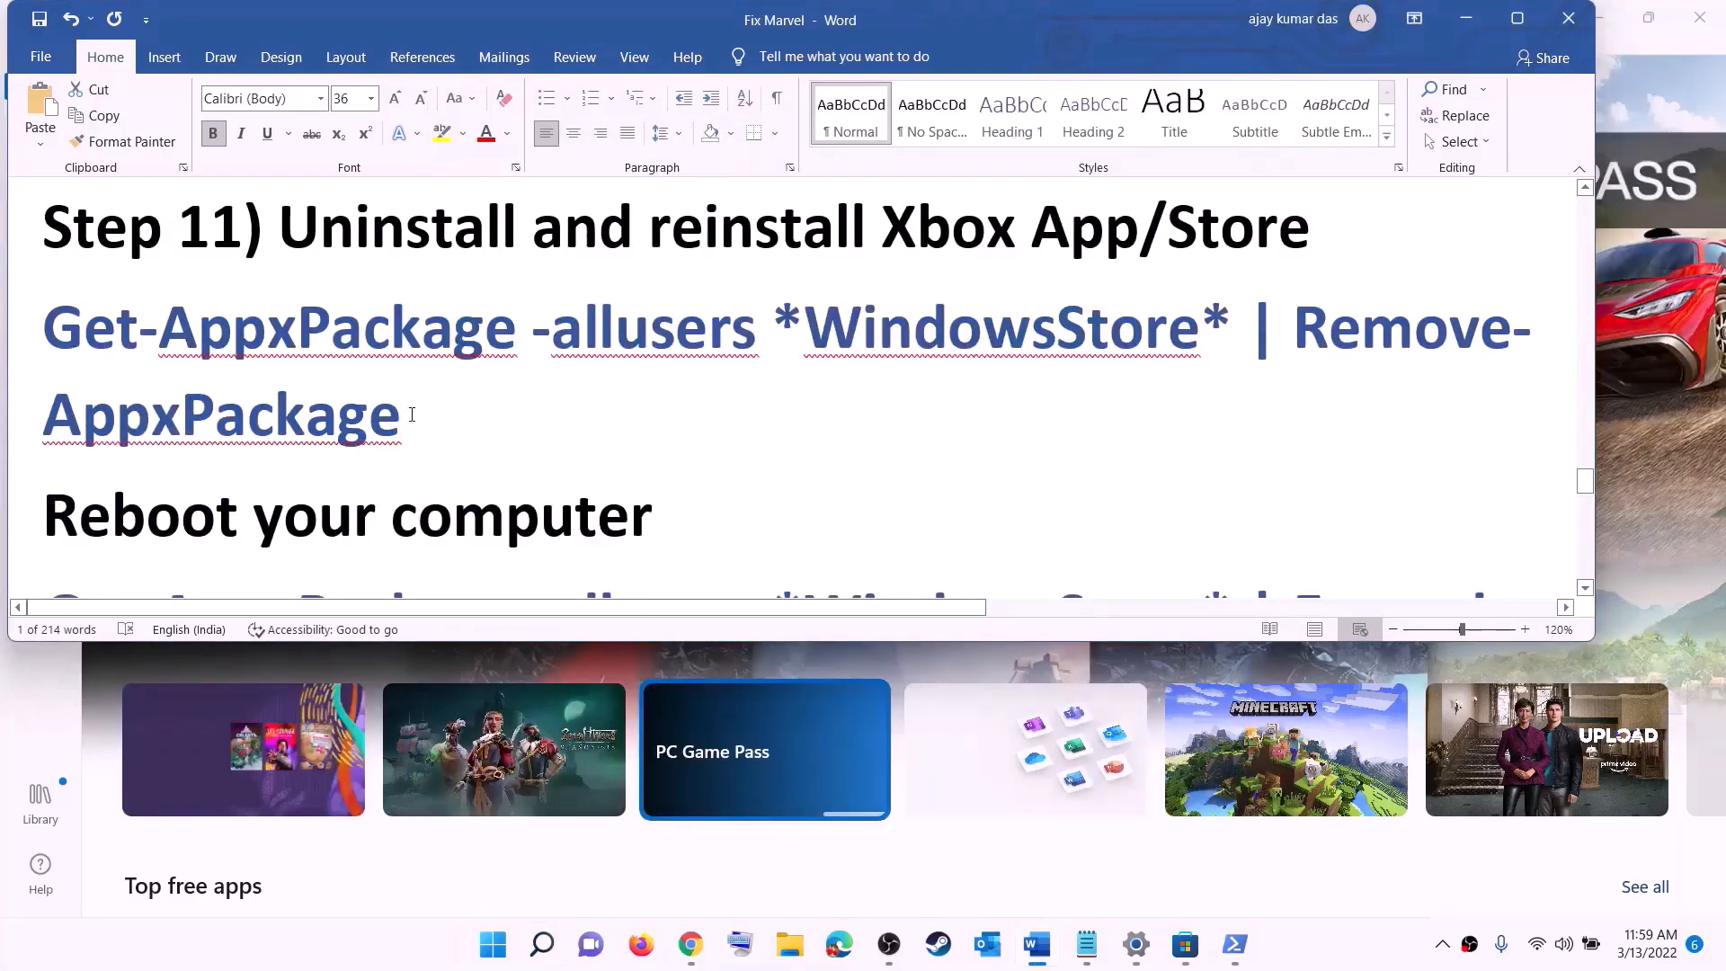
Copy the command Get-AppxPackage -allusers *WindowsStore* | Remove-AppxPackage from Step 11 of the notes.
{"action": "triple_click", "coordinate": [412, 414]}
{"action": "right_click", "coordinate": [166, 364]}
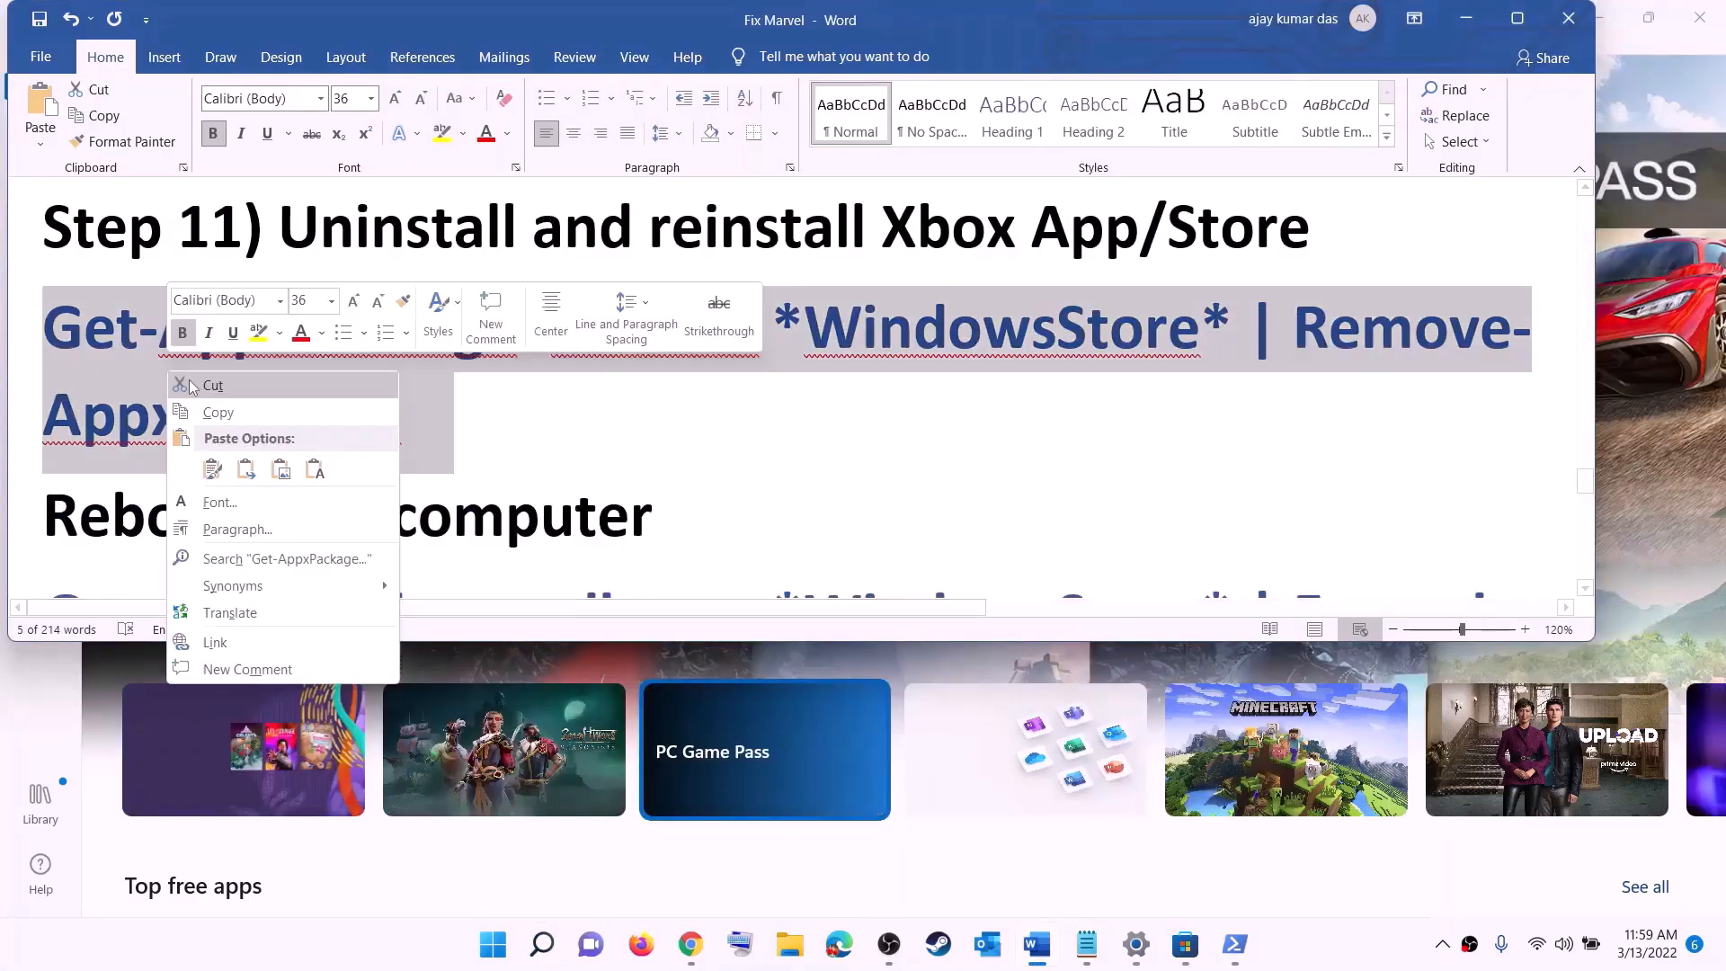
{"action": "left_click", "coordinate": [225, 406]}
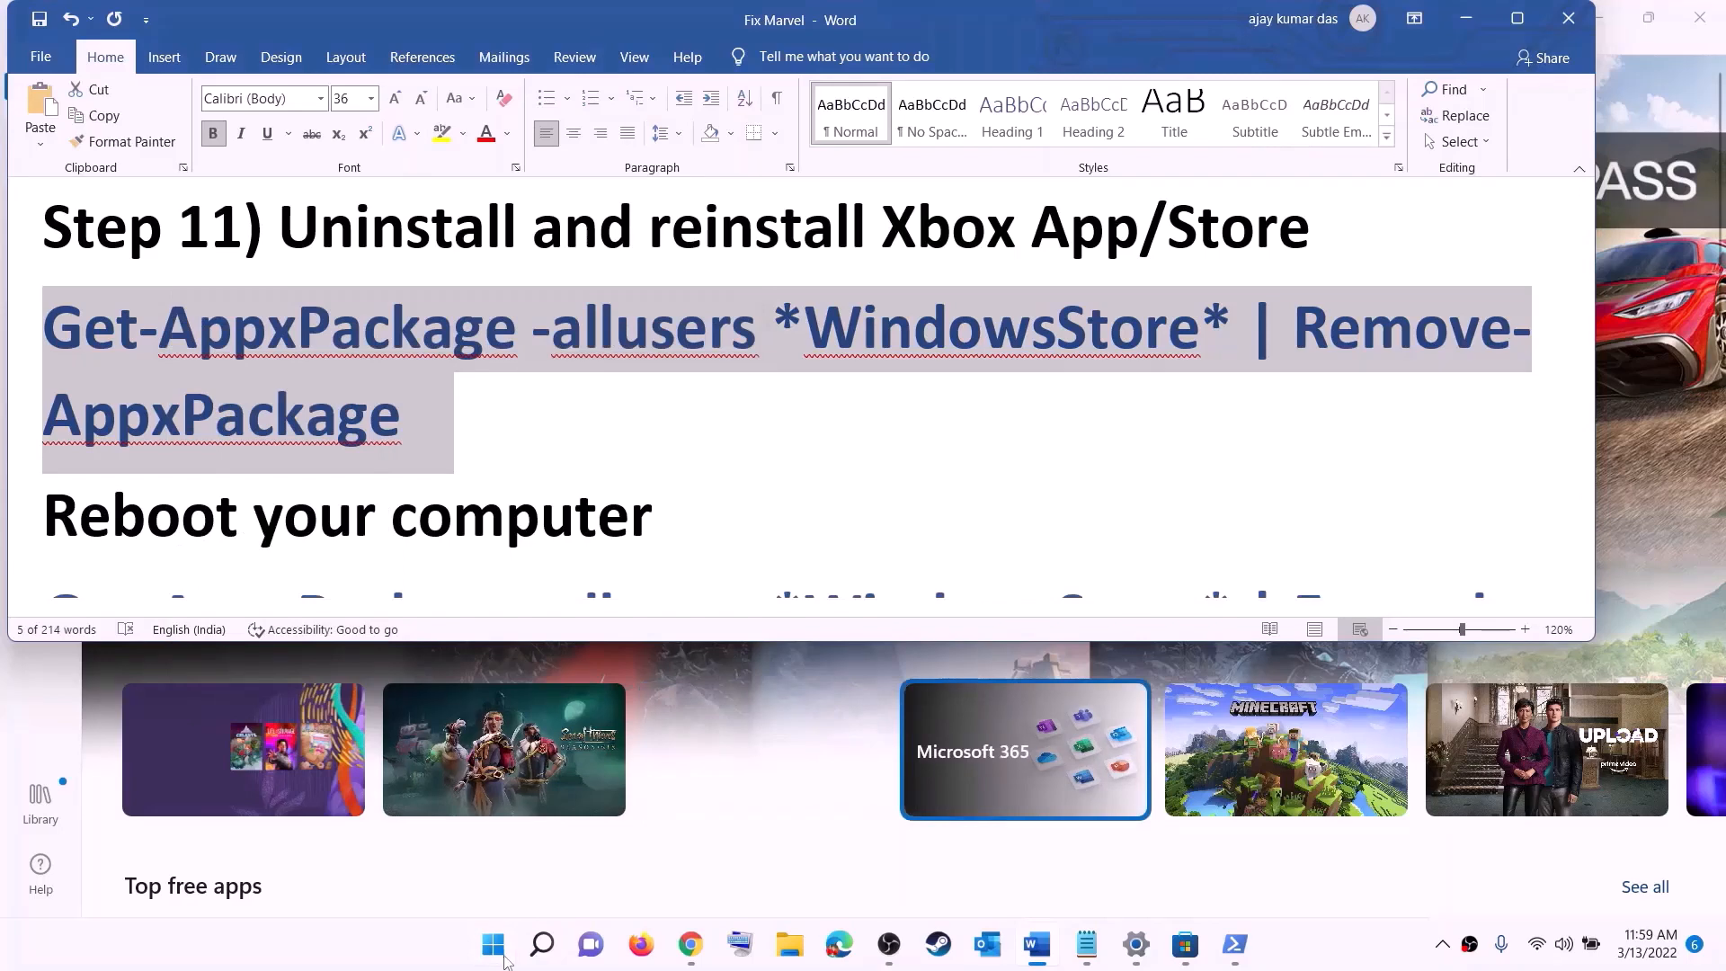
Open Windows PowerShell as administrator and run the copied command that removes the WindowsStore package.
{"action": "left_click", "coordinate": [504, 962]}
{"action": "type", "text": "powe"}
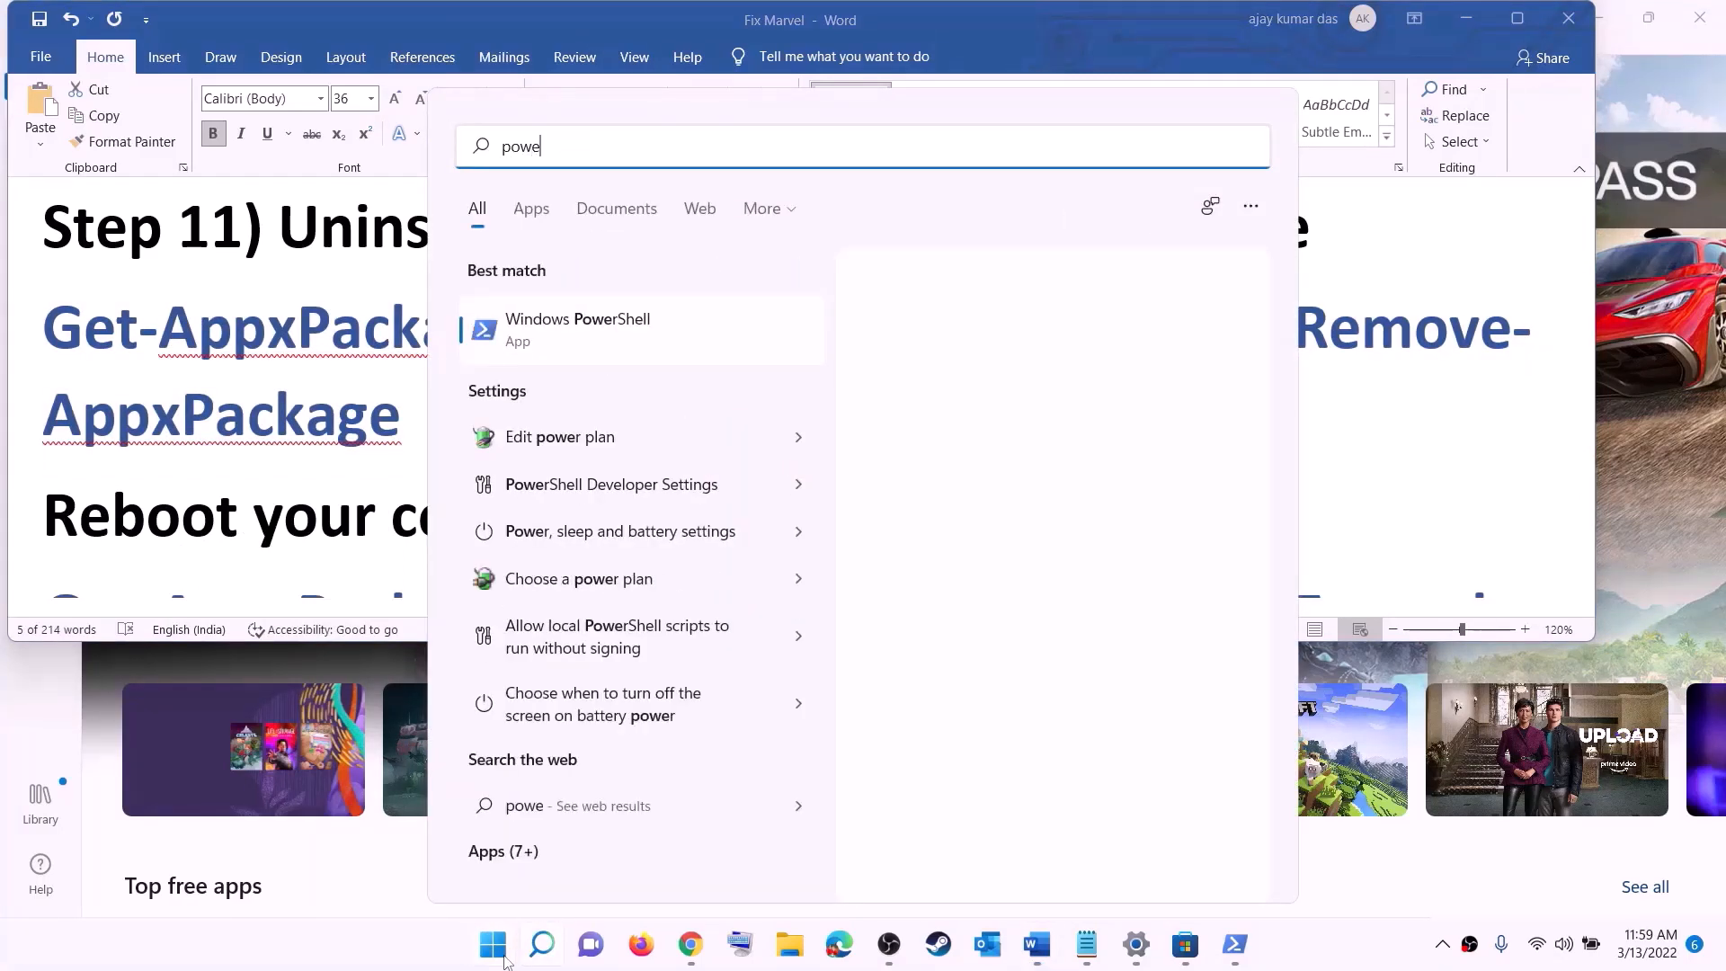
{"action": "type", "text": "rshel"}
{"action": "right_click", "coordinate": [583, 331]}
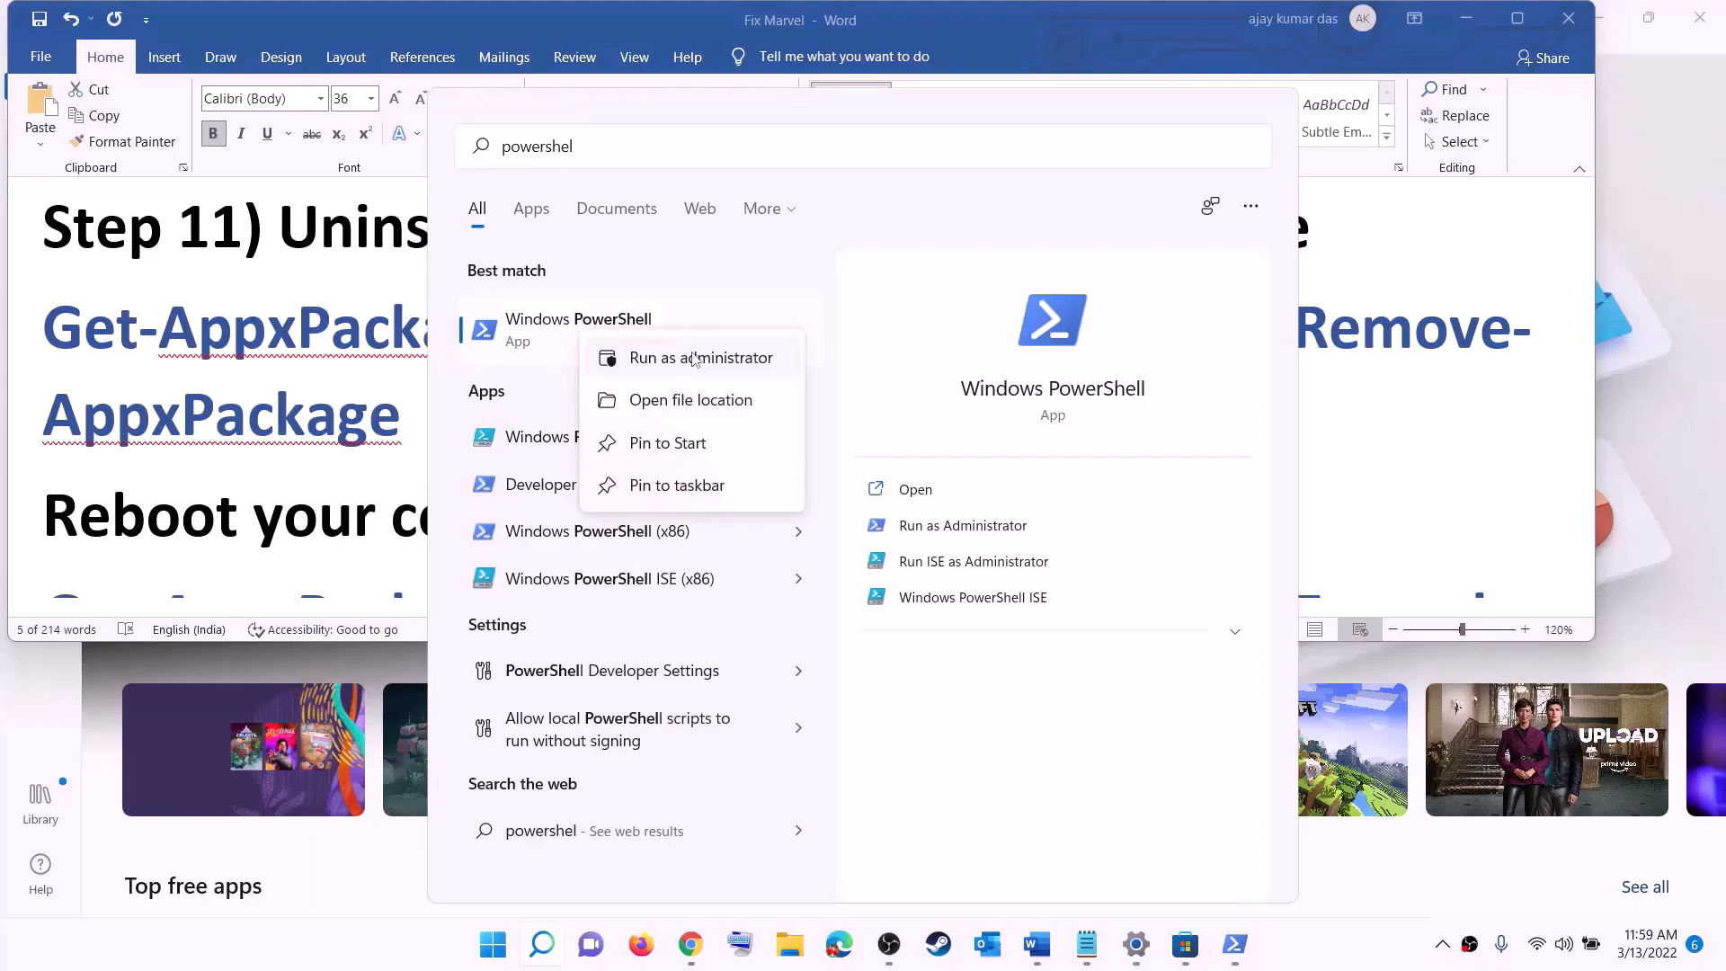
{"action": "left_click", "coordinate": [739, 359]}
{"action": "key", "text": "ctrl+shift+Return"}
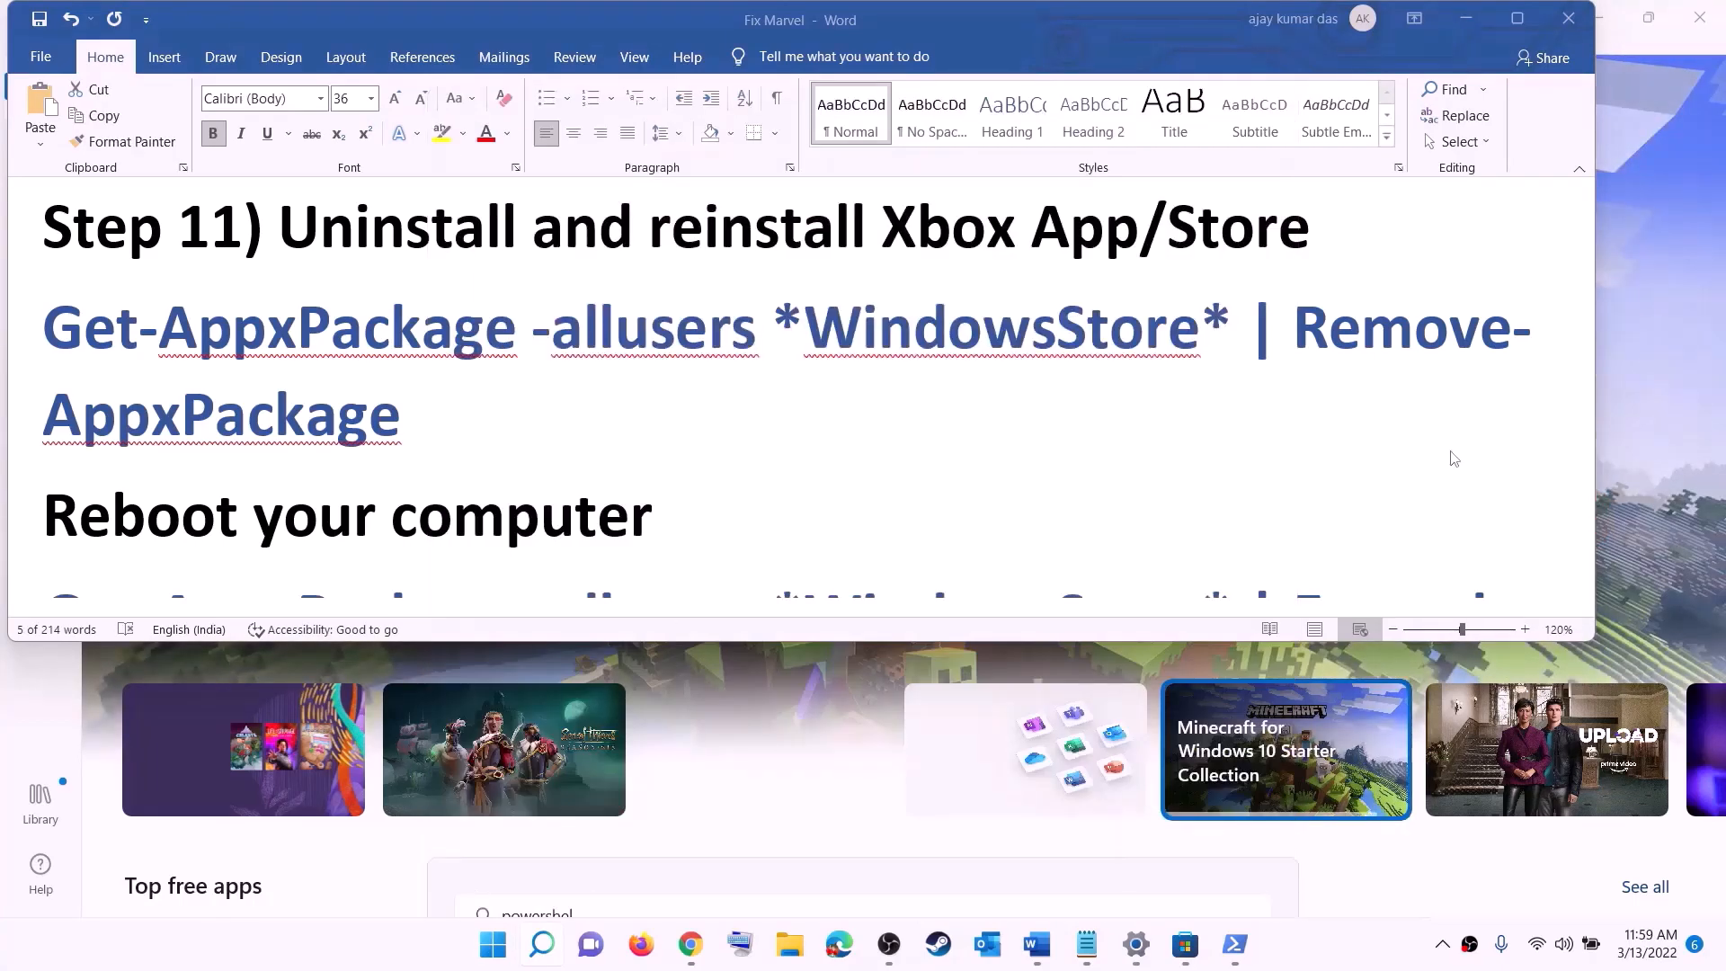
{"action": "left_click", "coordinate": [738, 656]}
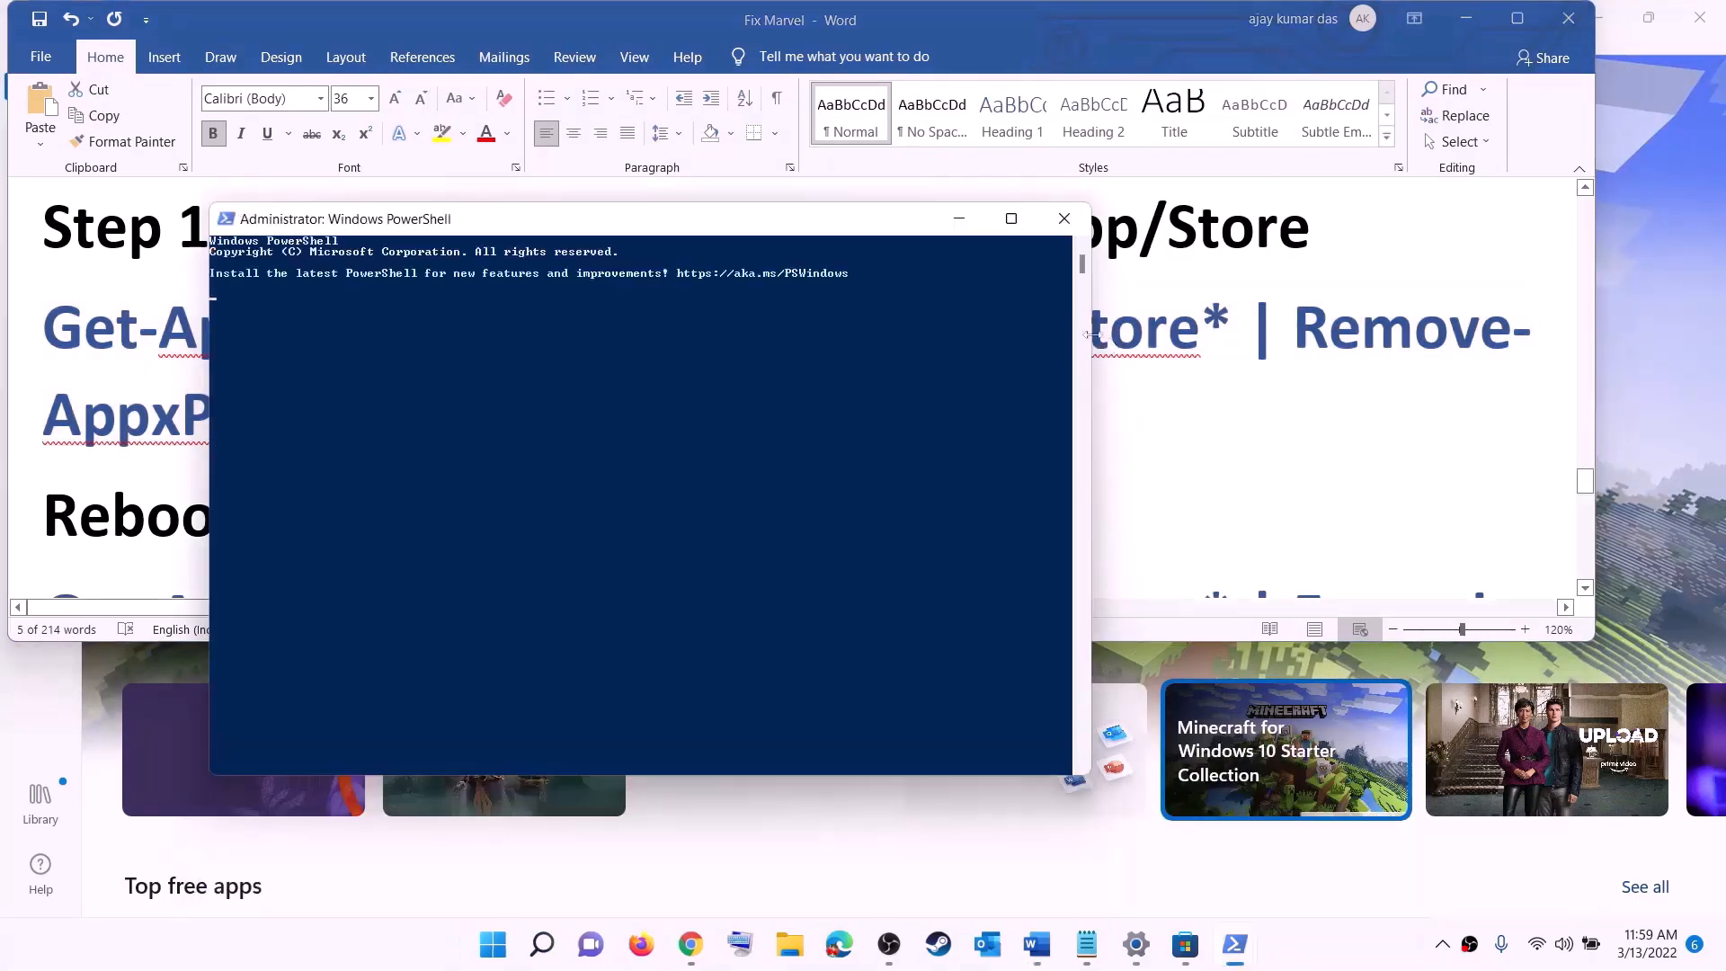
{"action": "right_click", "coordinate": [537, 333]}
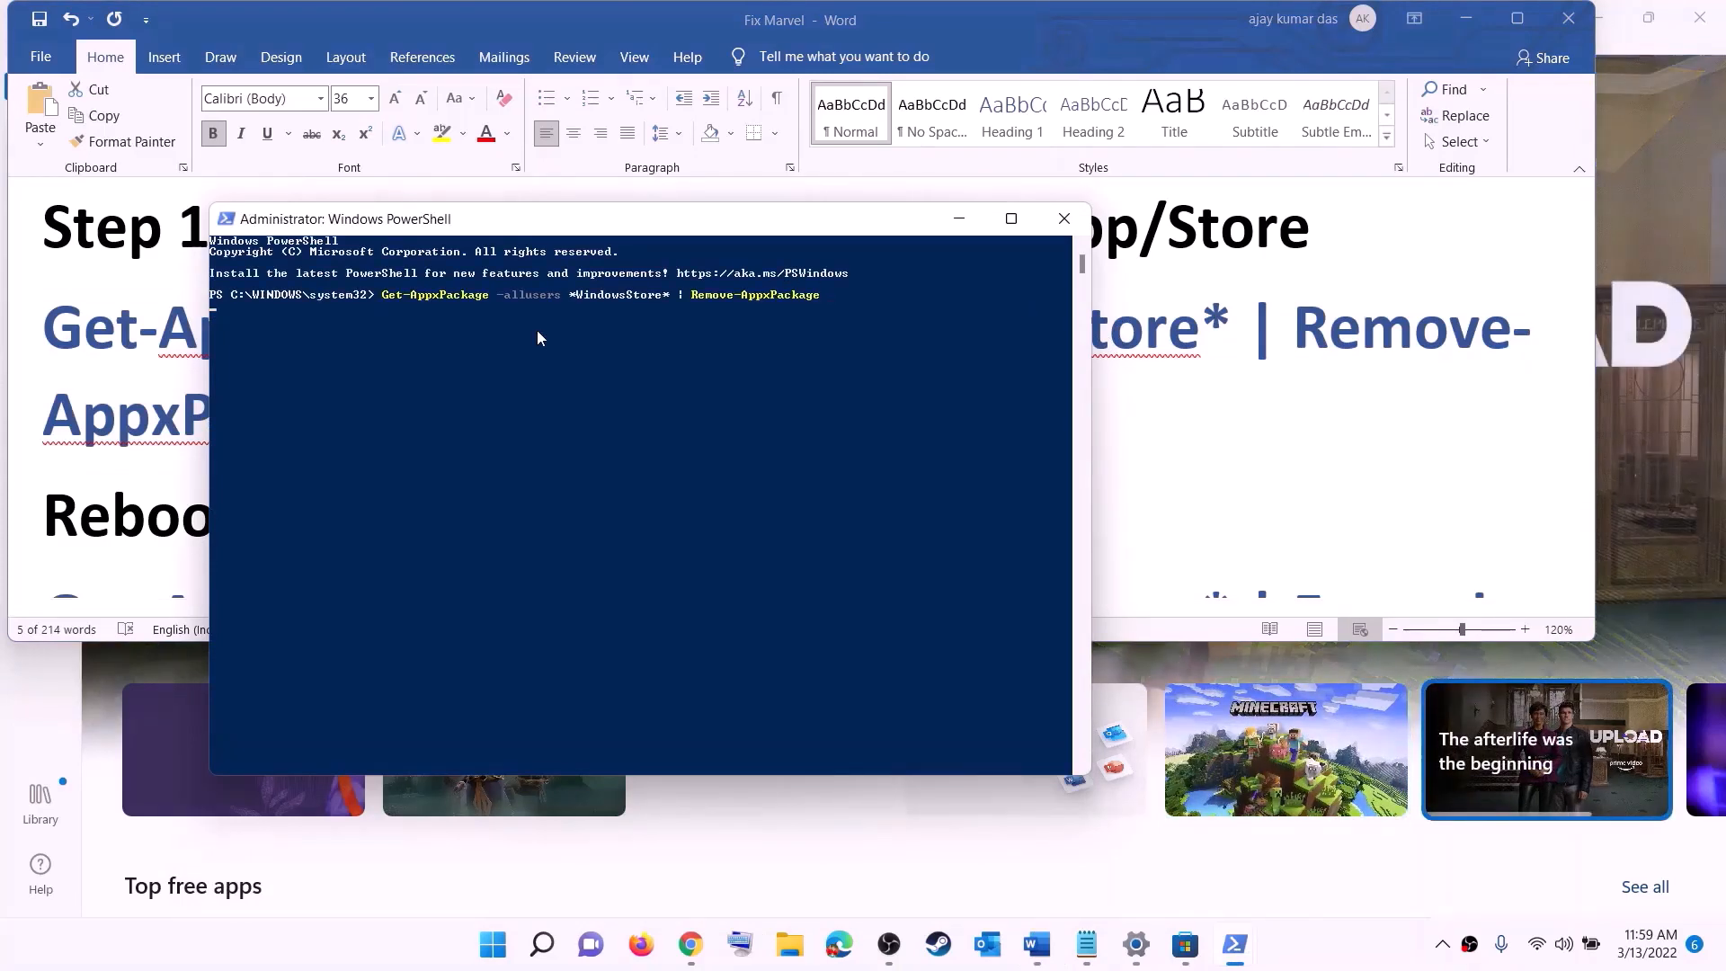
{"action": "key", "text": "Return"}
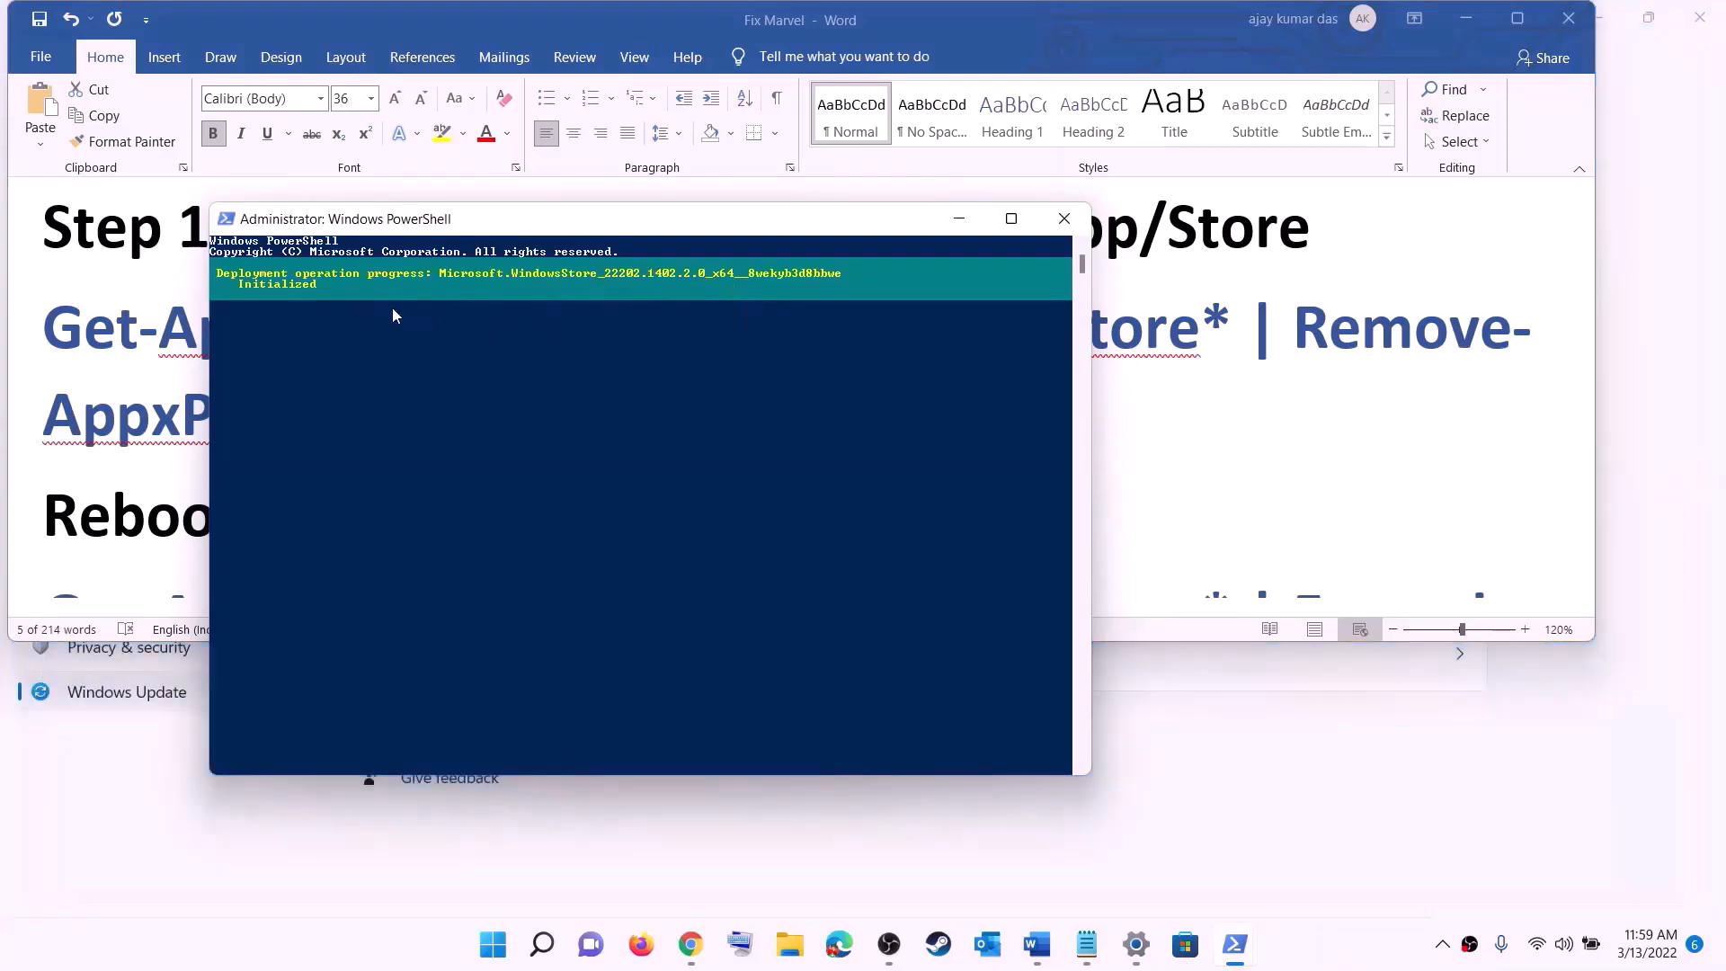
Highlight the Reboot instruction in the notes and view the computer's power options without choosing one.
{"action": "left_click", "coordinate": [101, 455]}
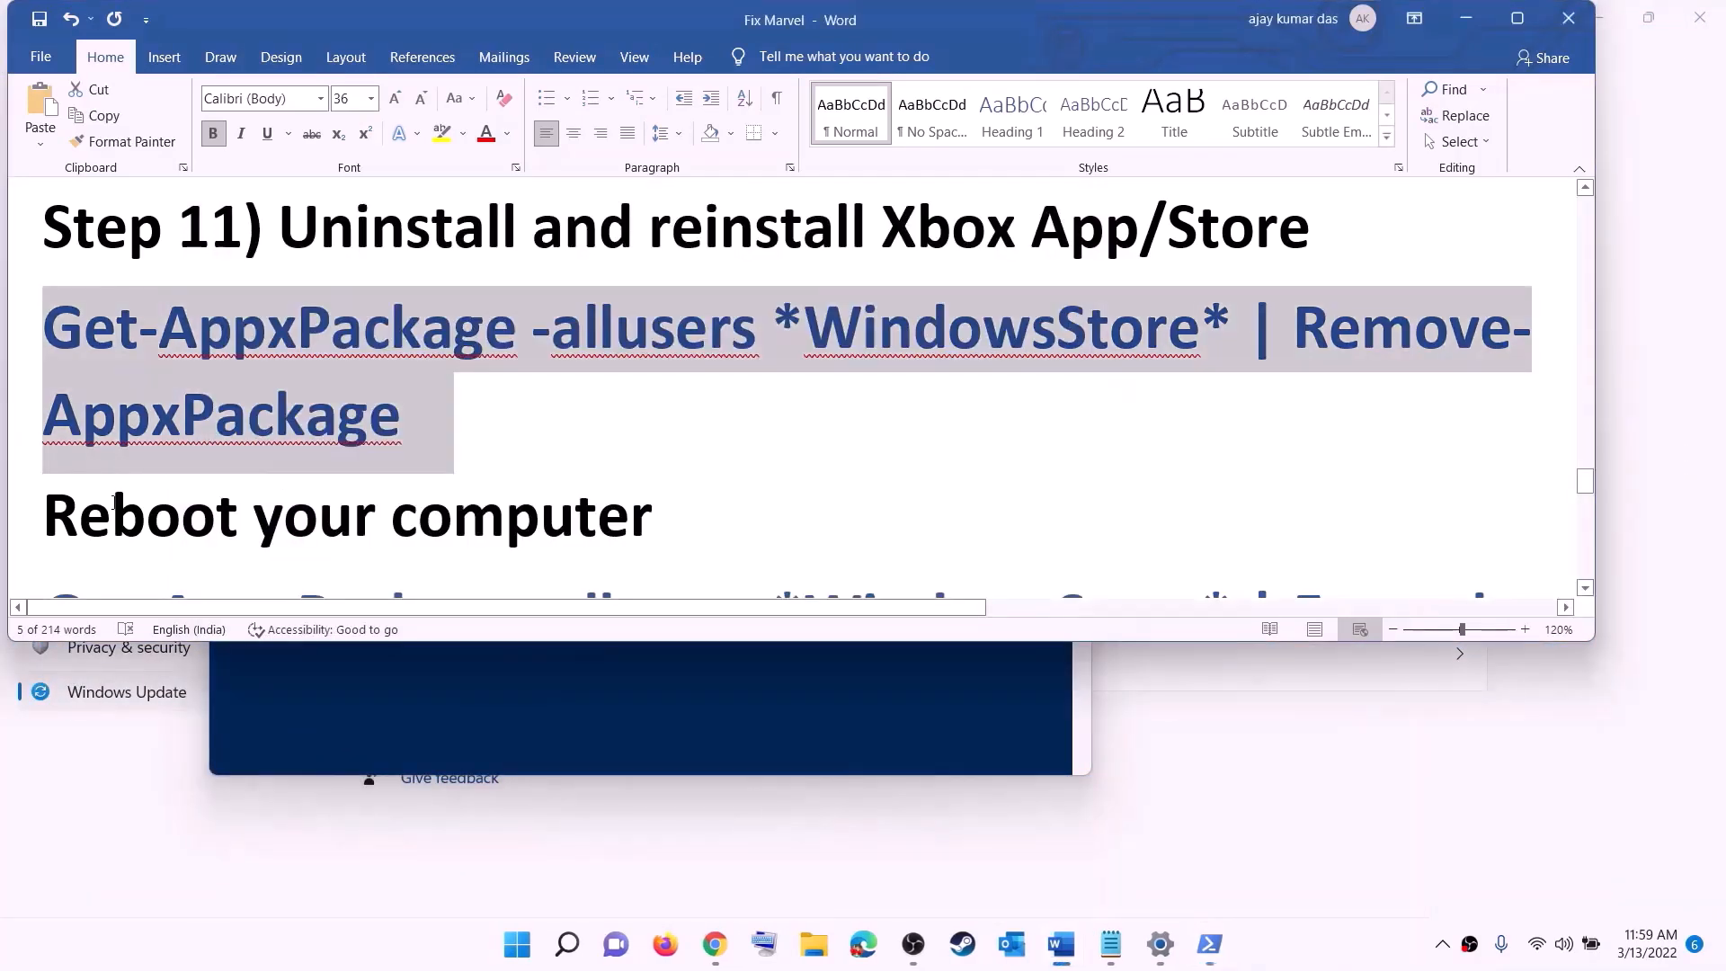
{"action": "double_click", "coordinate": [115, 501]}
{"action": "left_click", "coordinate": [520, 954]}
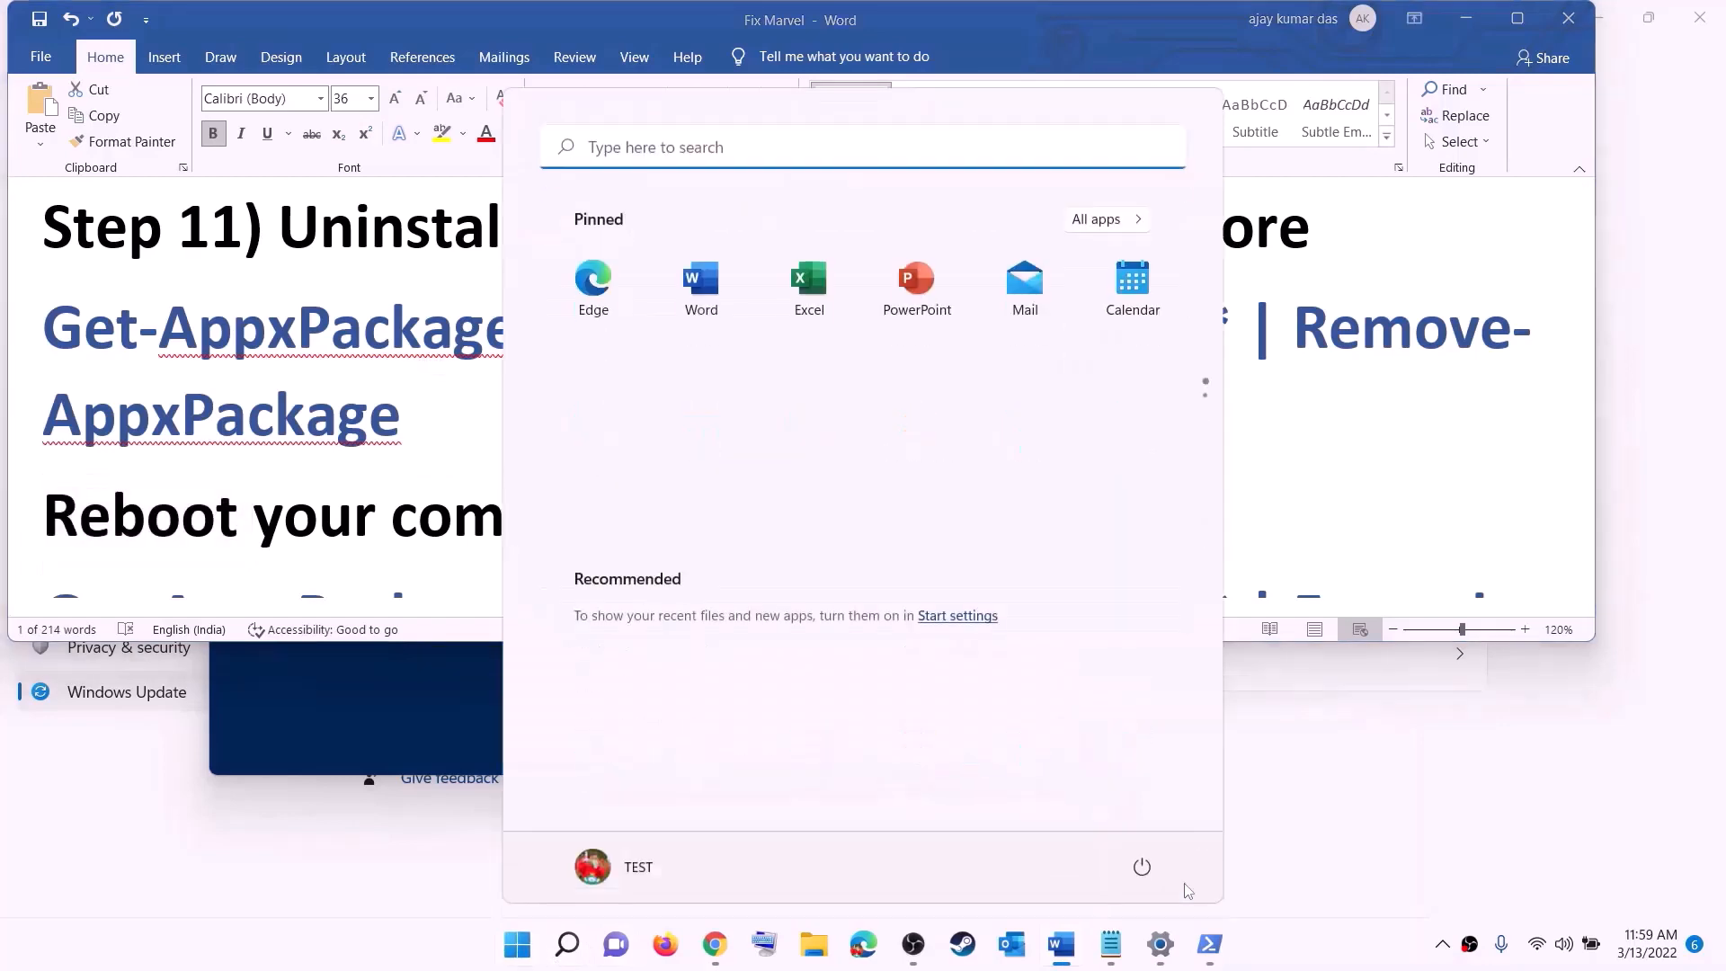
{"action": "left_click", "coordinate": [1142, 866]}
{"action": "left_click", "coordinate": [371, 418]}
Copy the command Get-AppxPackage -allusers *WindowsStore* | Foreach {Add-AppxPackage -DisableDevelopmentMode -Register “$($_.InstallLocation)\AppXManifest.xml”} from the notes.
{"action": "scroll", "coordinate": [1464, 442], "scroll_direction": "down", "scroll_amount": 5}
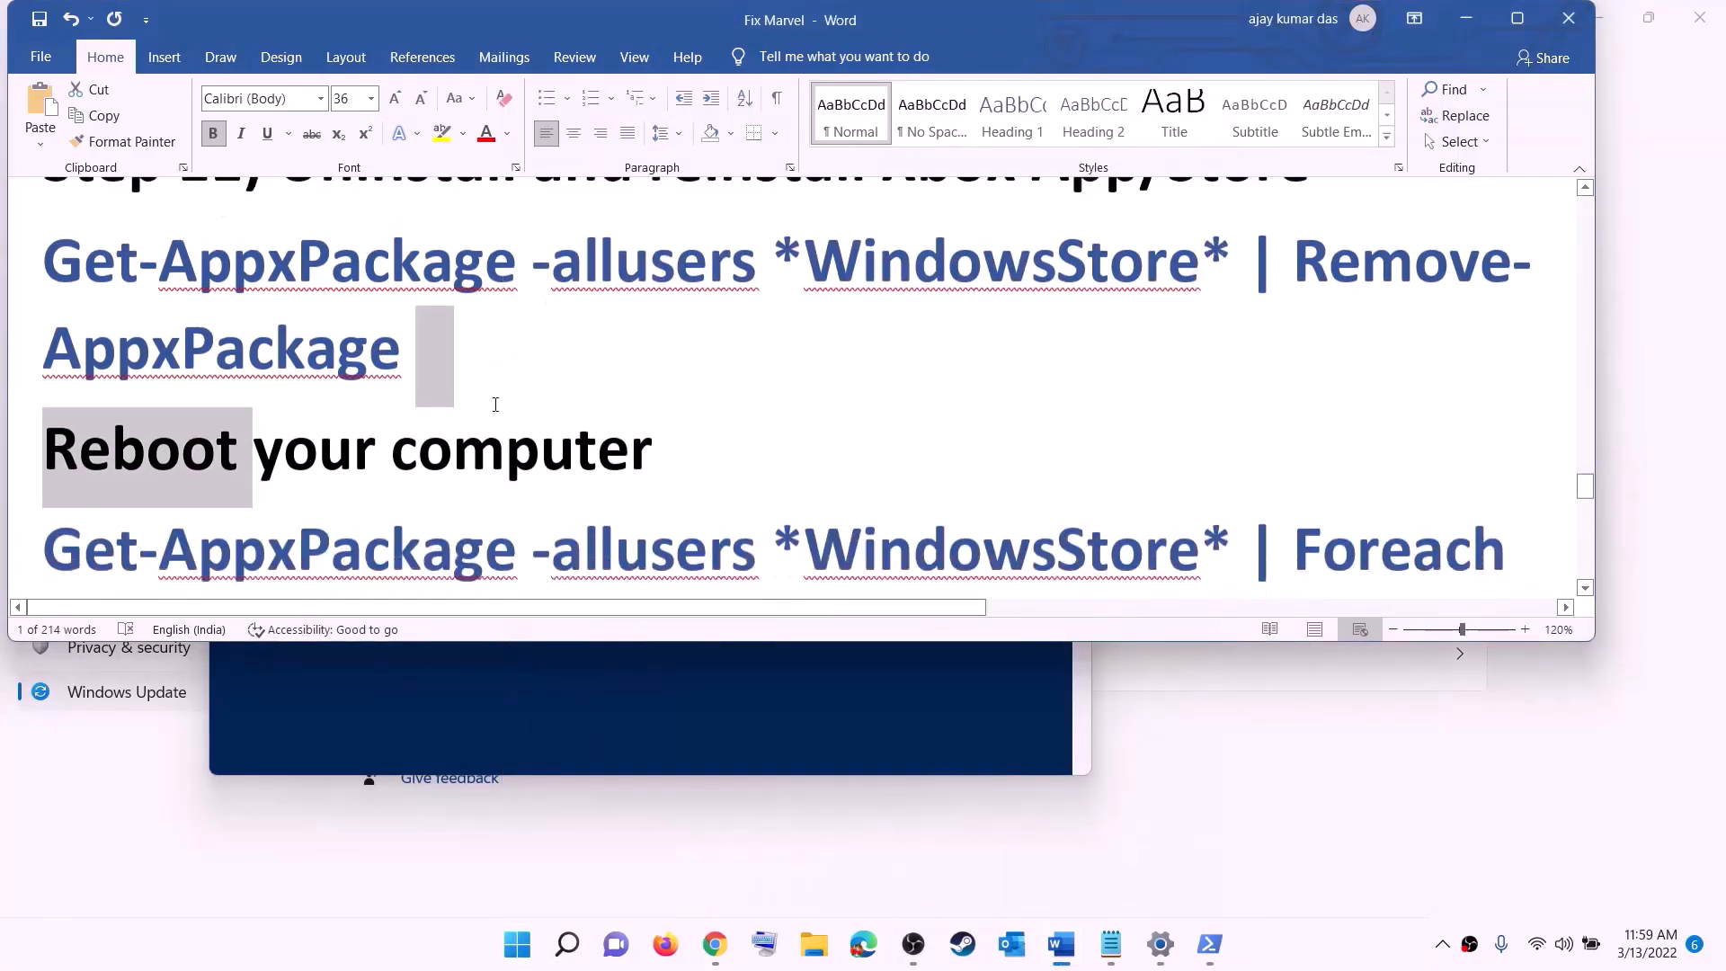
{"action": "triple_click", "coordinate": [1465, 441]}
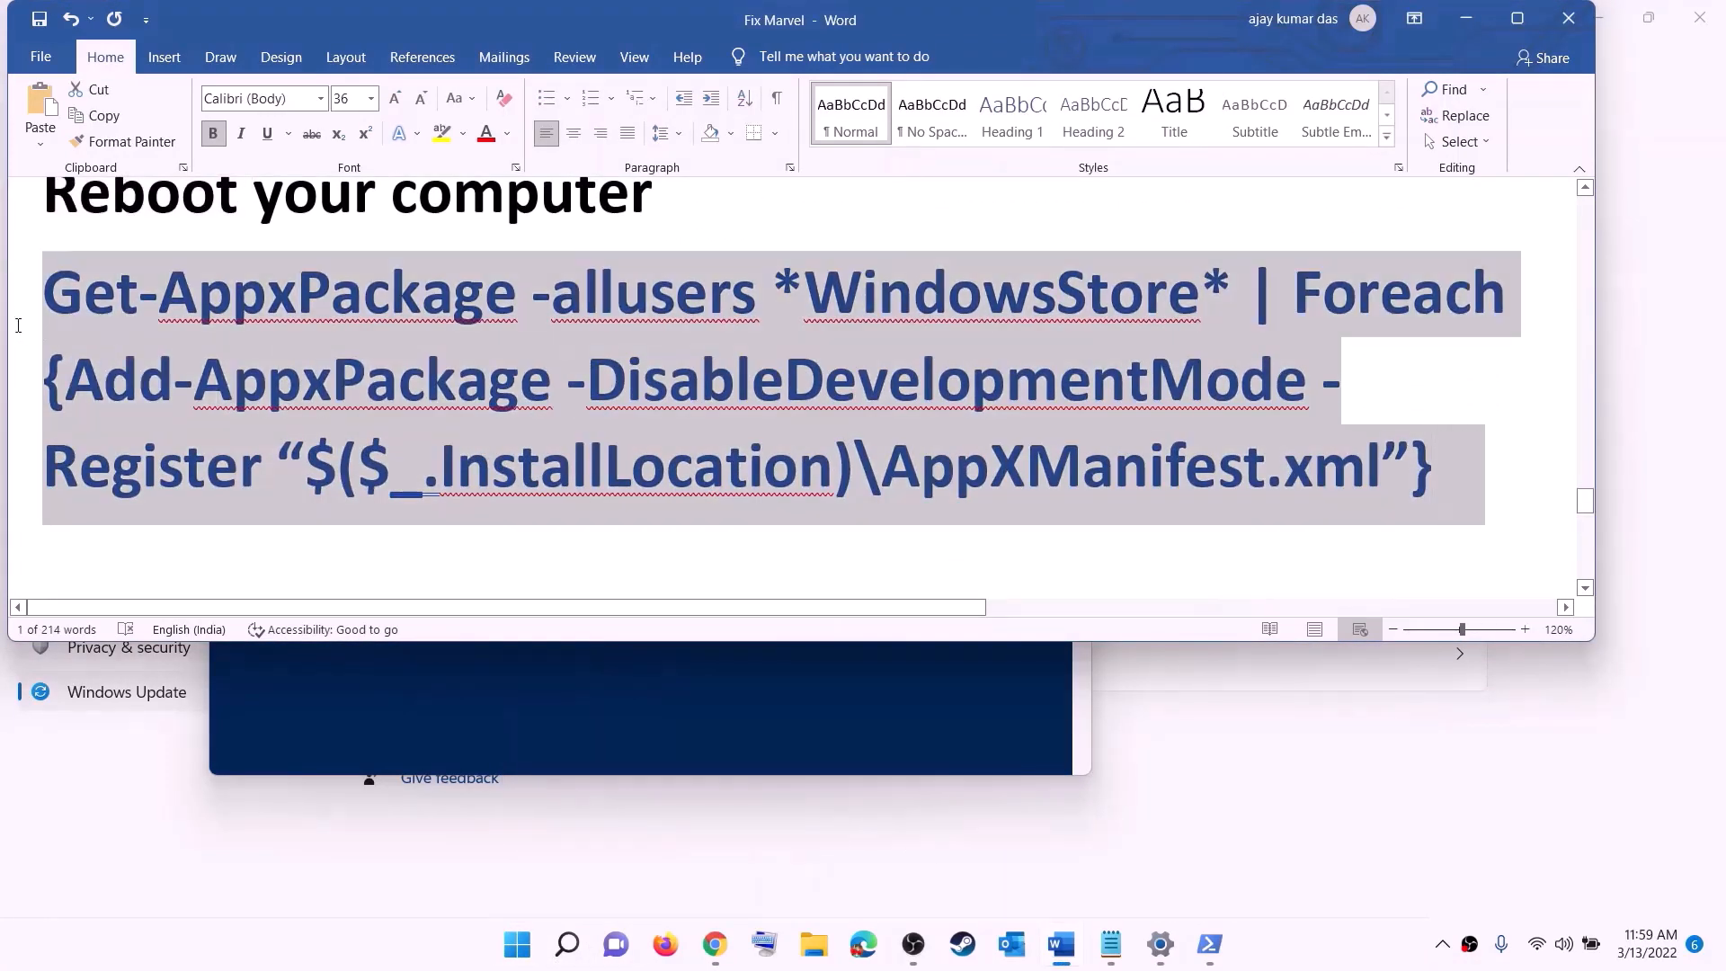
{"action": "right_click", "coordinate": [293, 352]}
{"action": "left_click", "coordinate": [357, 404]}
Open a new Windows PowerShell session as administrator and run the copied command that re-registers the WindowsStore package.
{"action": "left_click", "coordinate": [521, 955]}
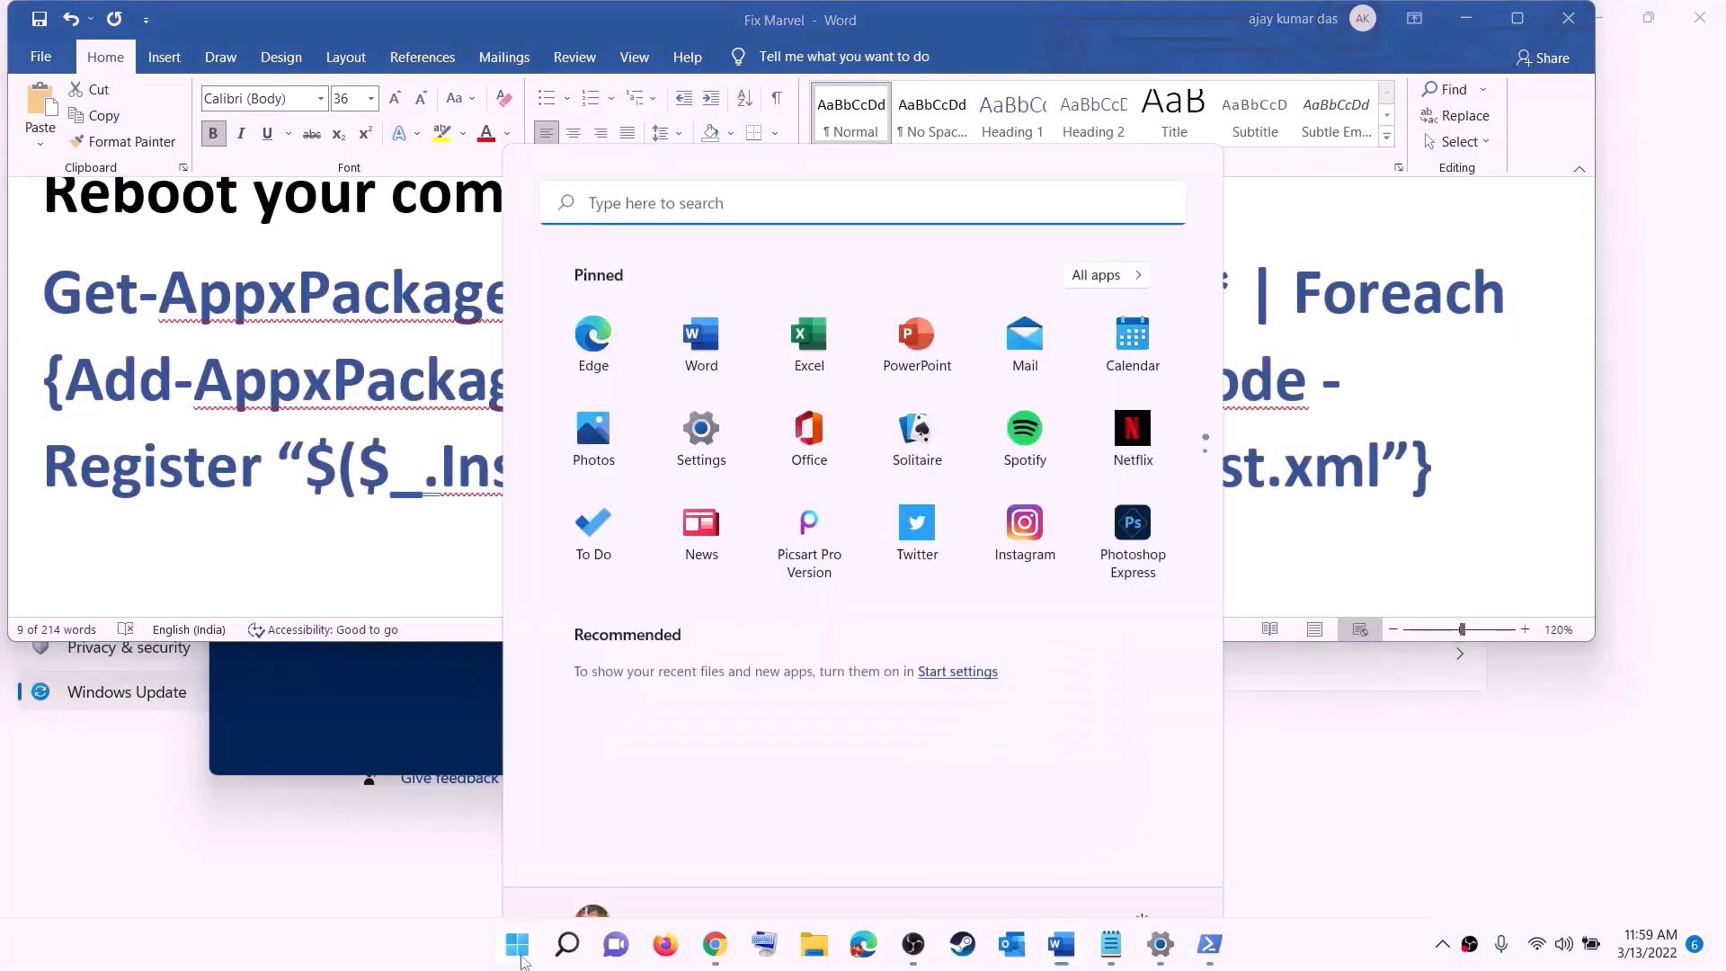
{"action": "type", "text": "powershell"}
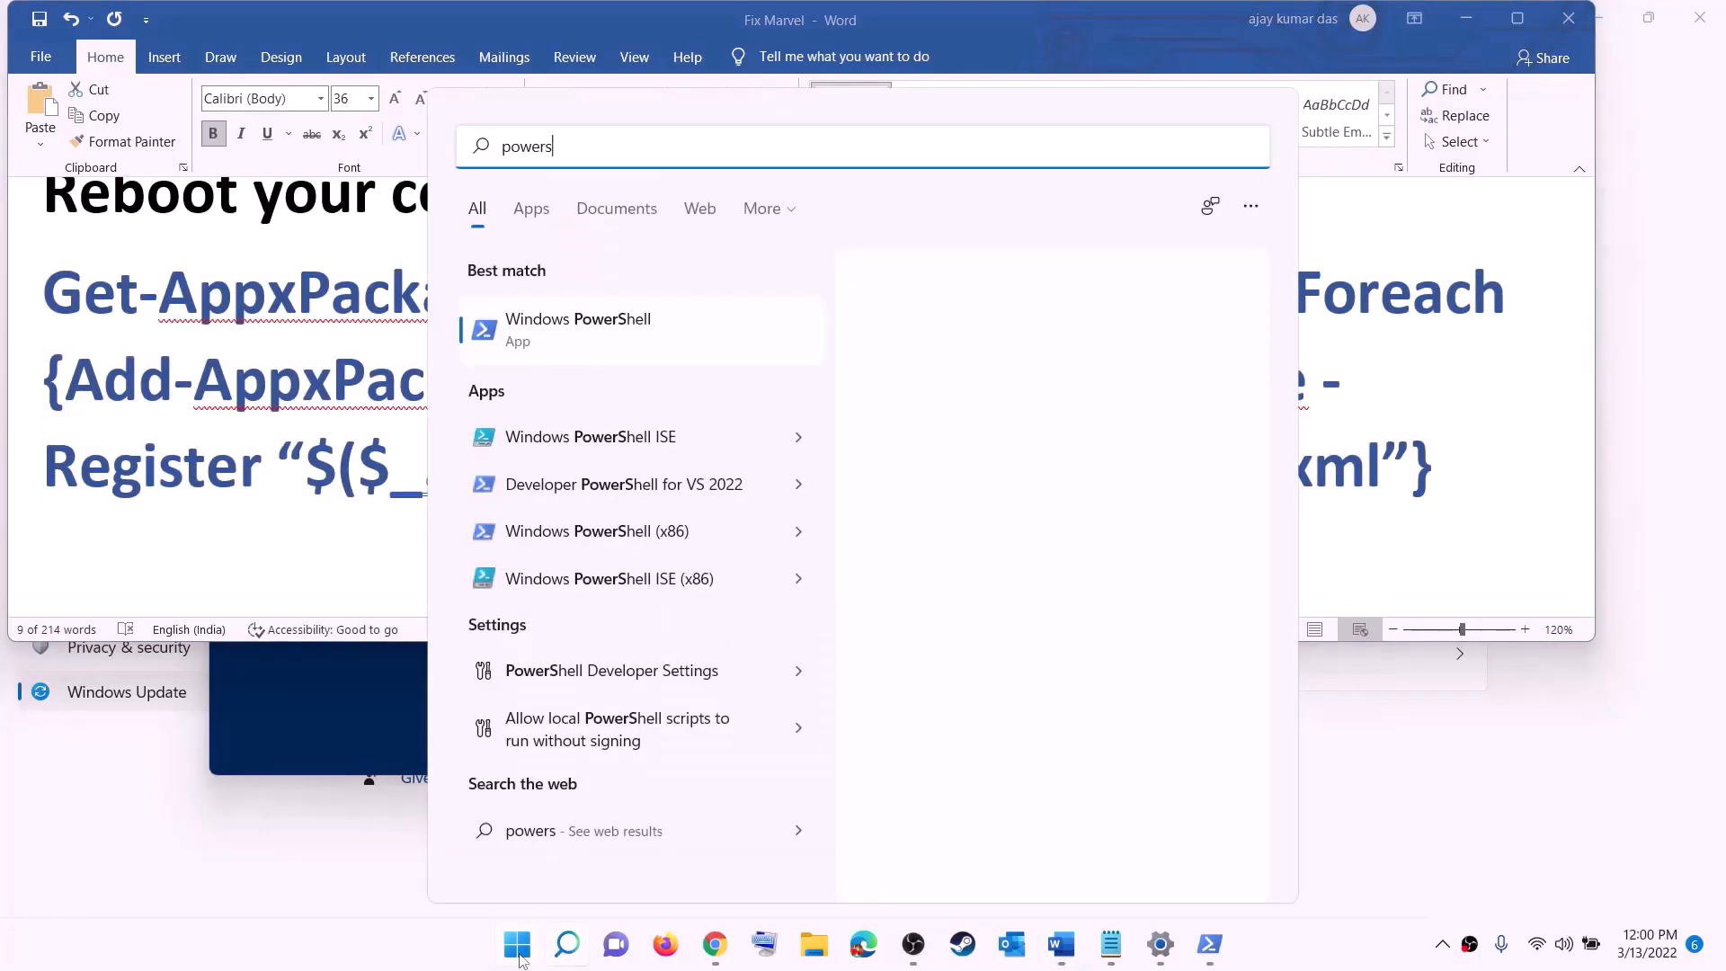
{"action": "right_click", "coordinate": [544, 343]}
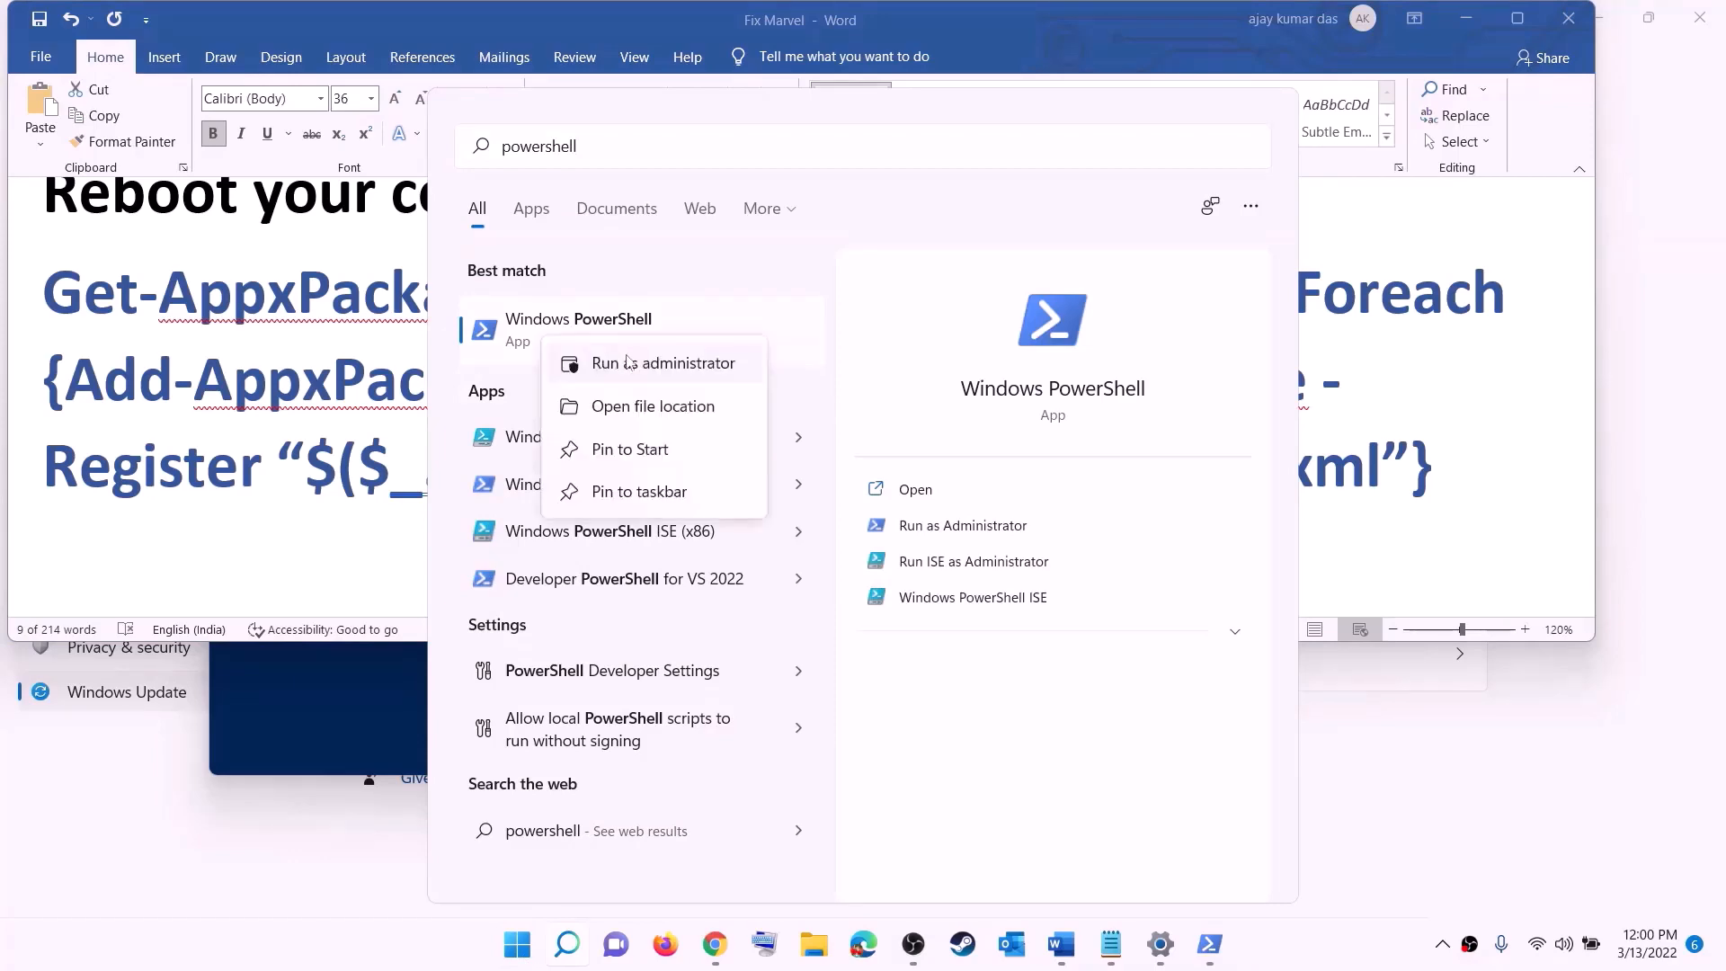
{"action": "left_click", "coordinate": [708, 363]}
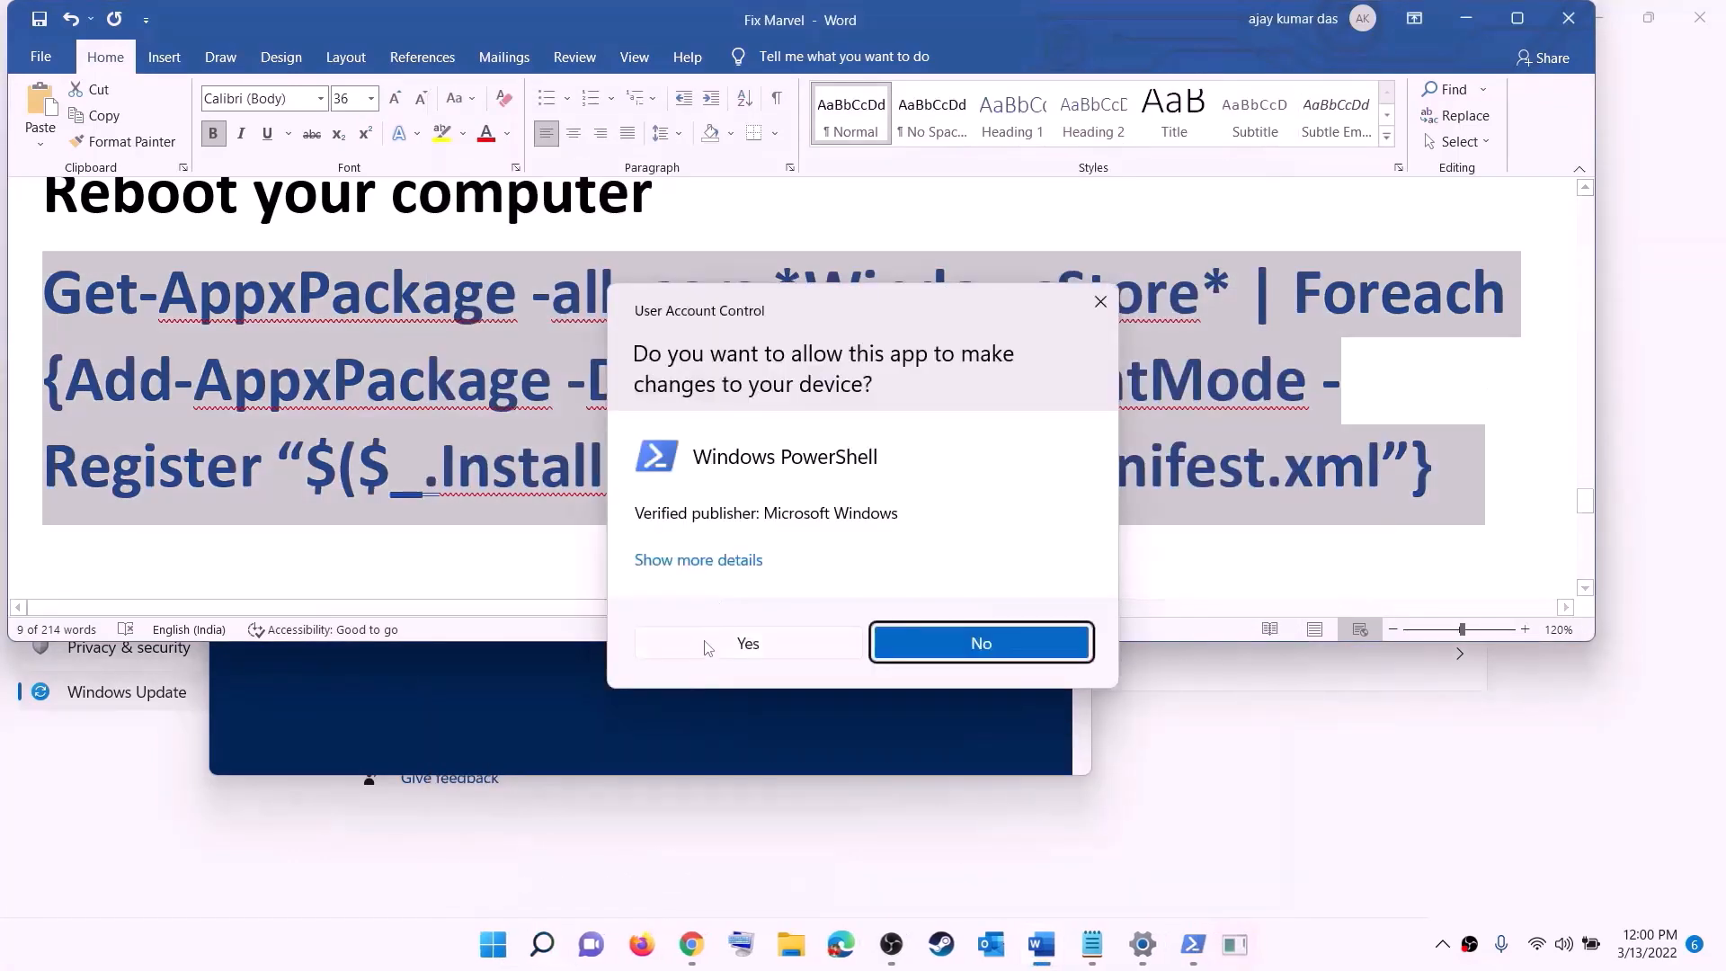
{"action": "left_click", "coordinate": [759, 644]}
{"action": "left_click_drag", "start_coordinate": [627, 92], "coordinate": [820, 193]}
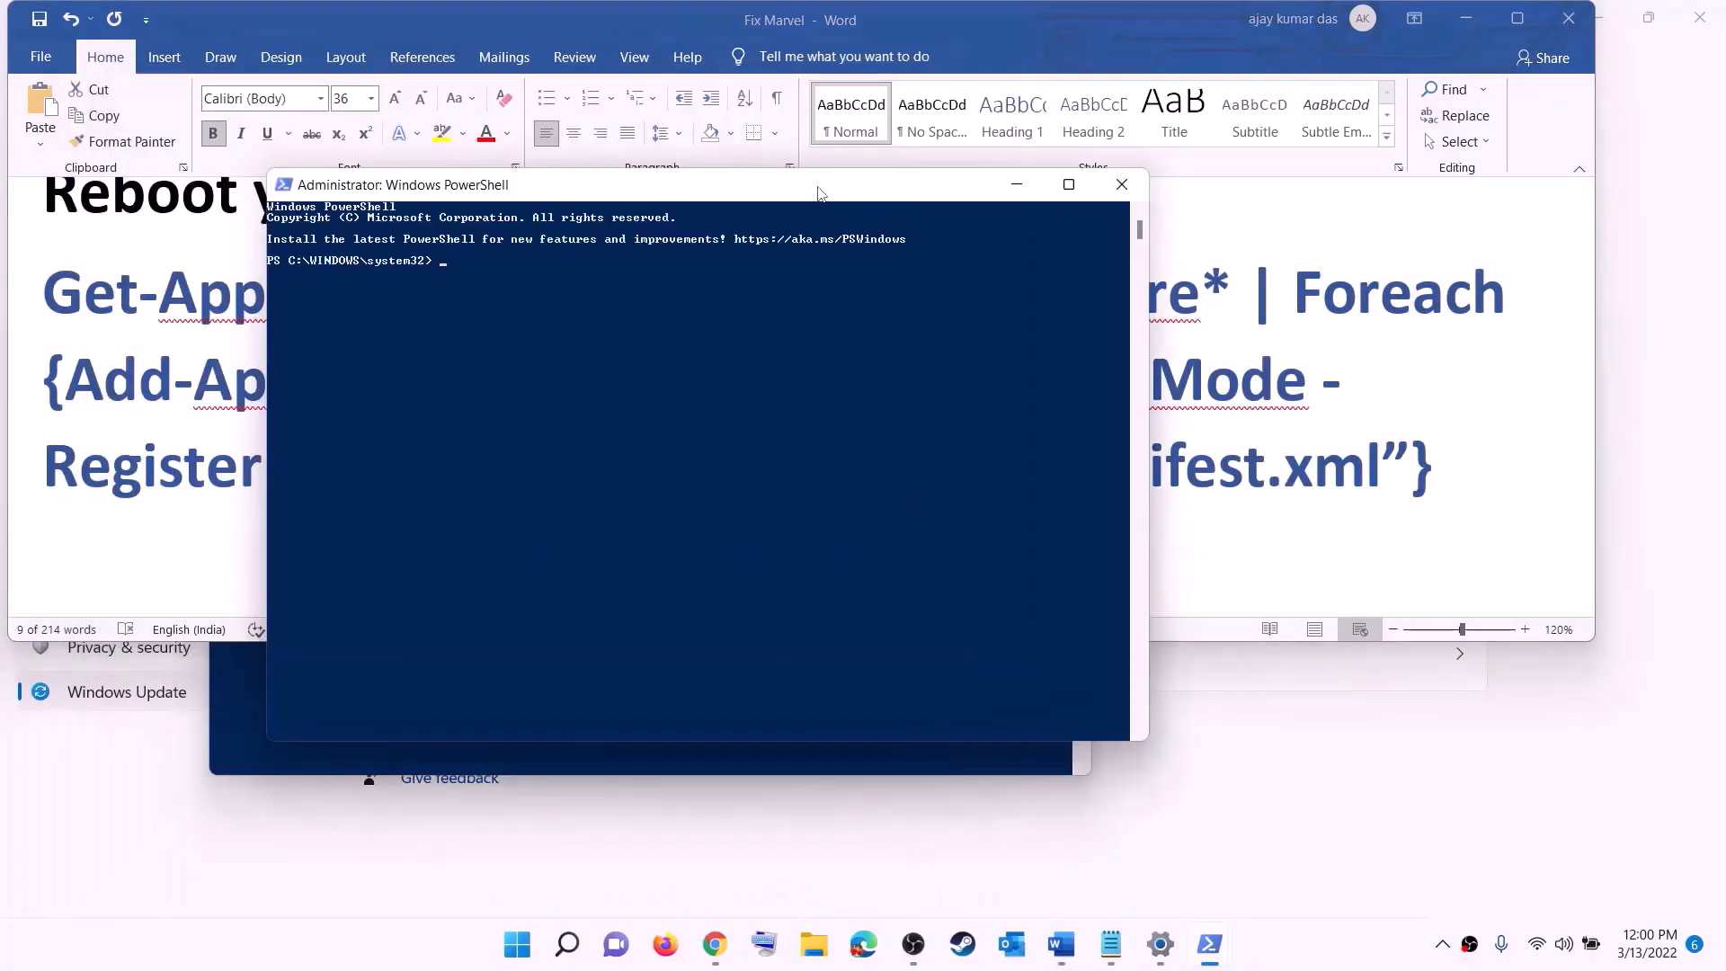
{"action": "key", "text": "ctrl+v"}
{"action": "key", "text": "Return"}
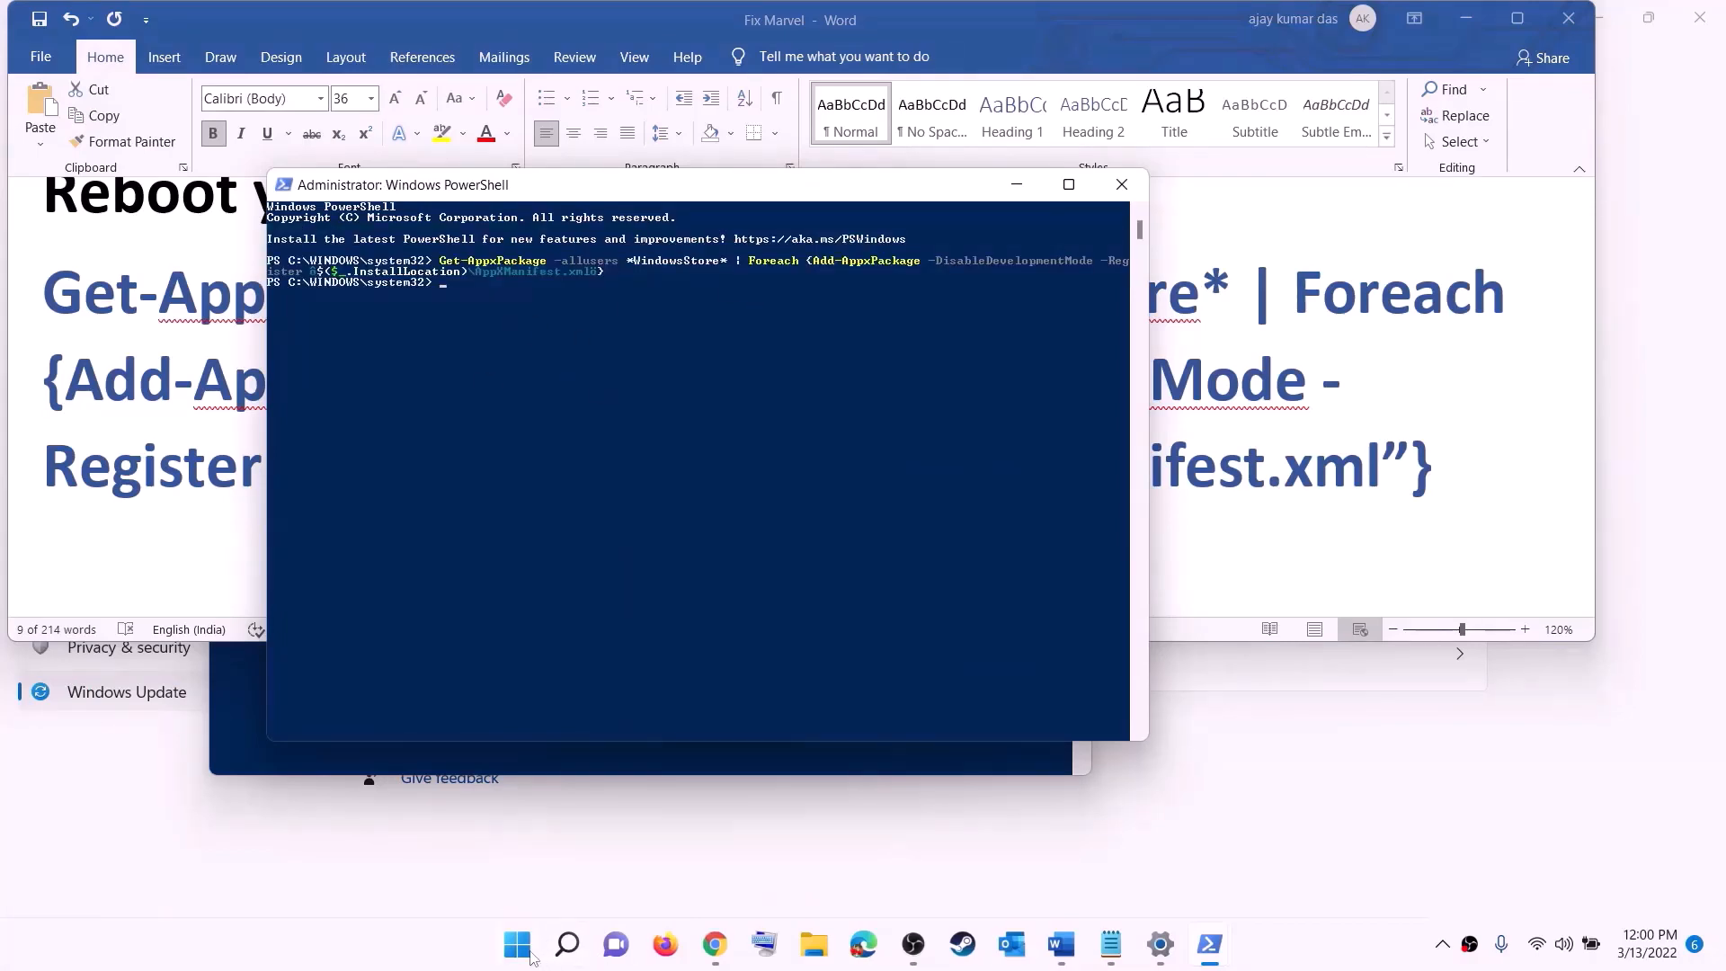
Find Microsoft Store through Windows search, open it and maximize its window.
{"action": "left_click", "coordinate": [529, 952]}
{"action": "type", "text": "stor"}
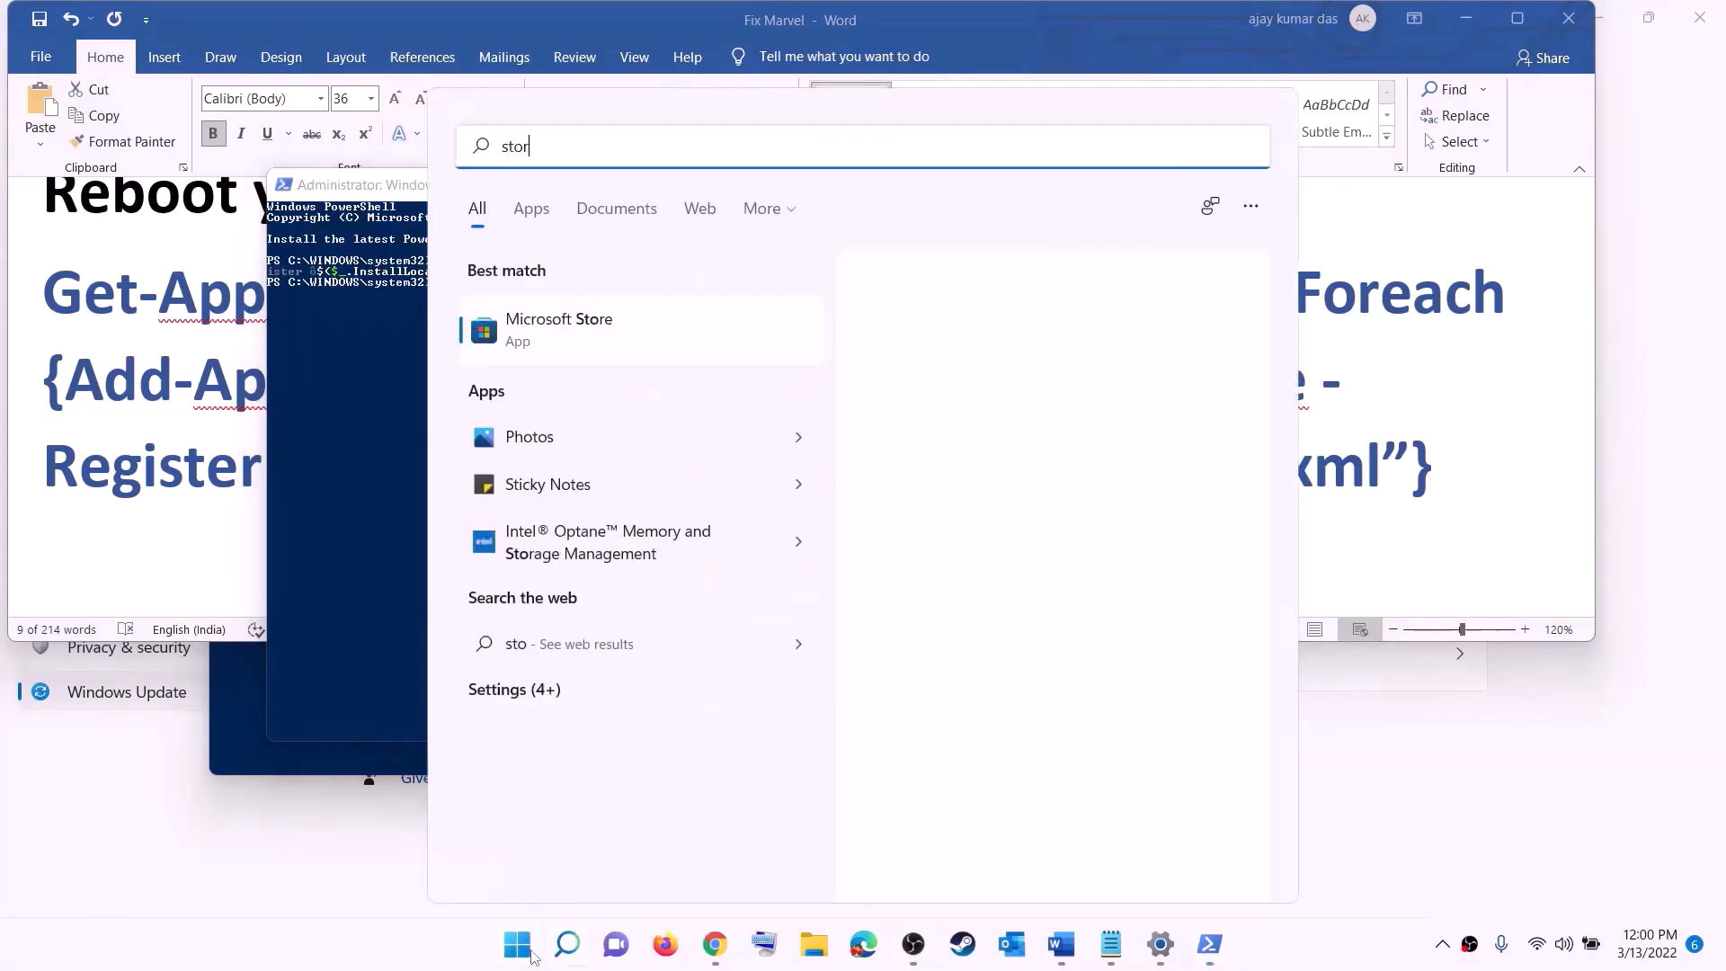
{"action": "type", "text": "e"}
{"action": "left_click", "coordinate": [540, 320]}
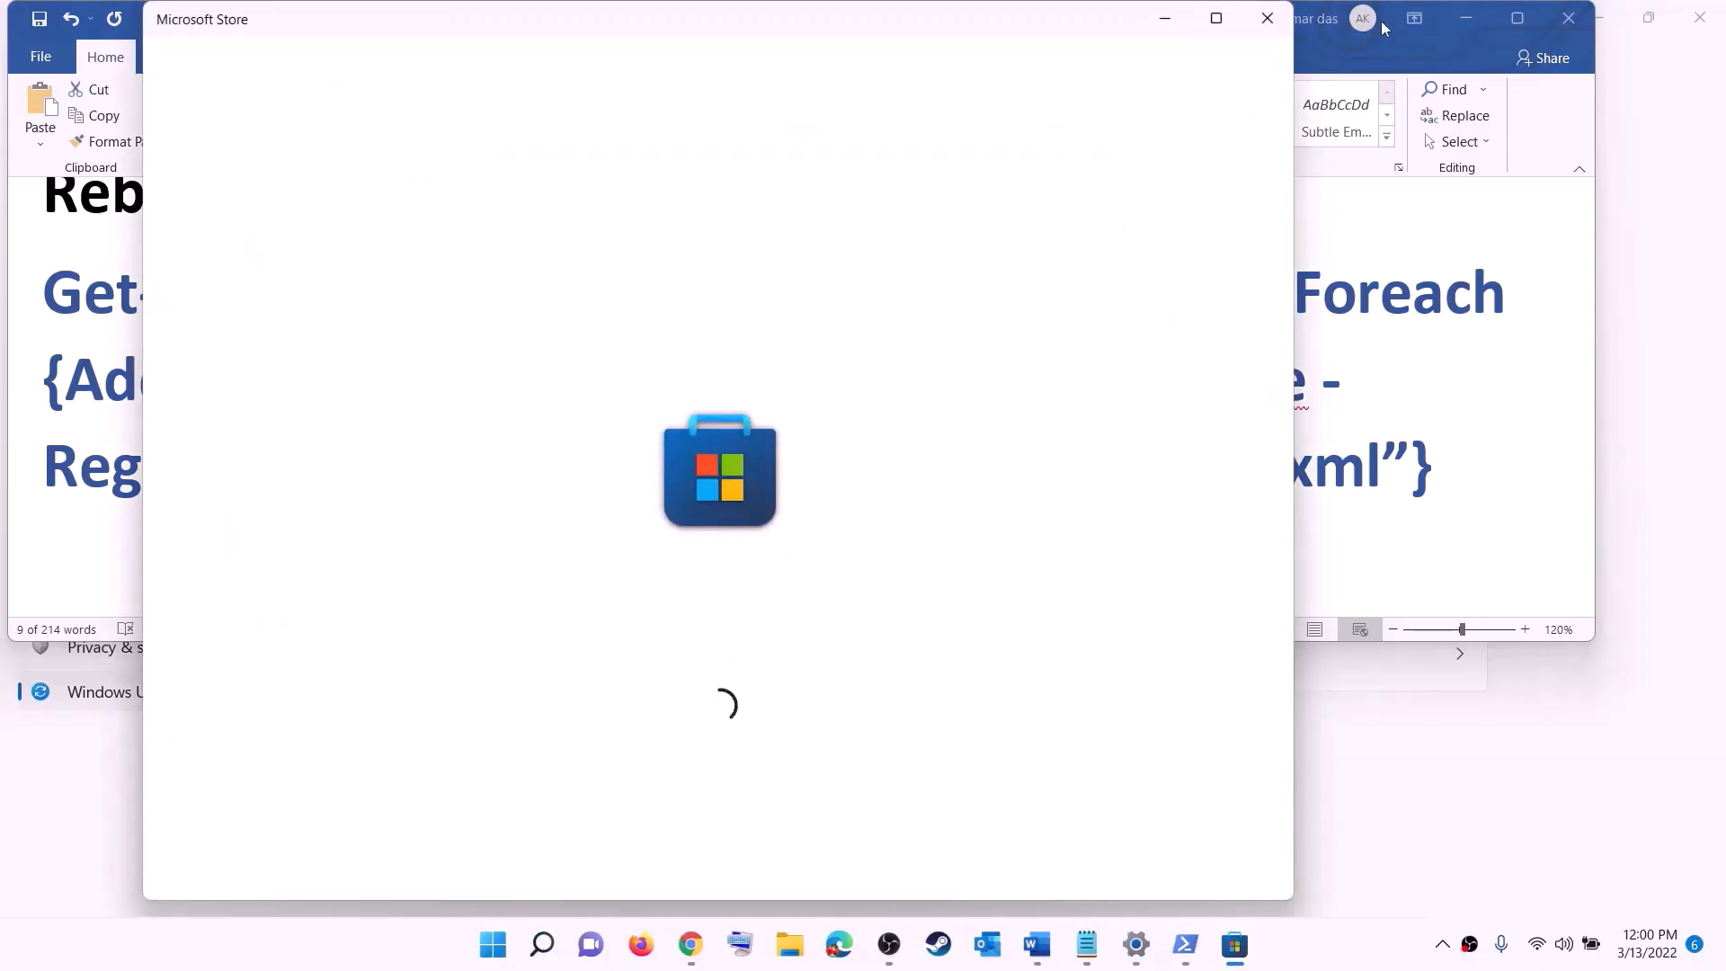
{"action": "left_click", "coordinate": [1216, 18]}
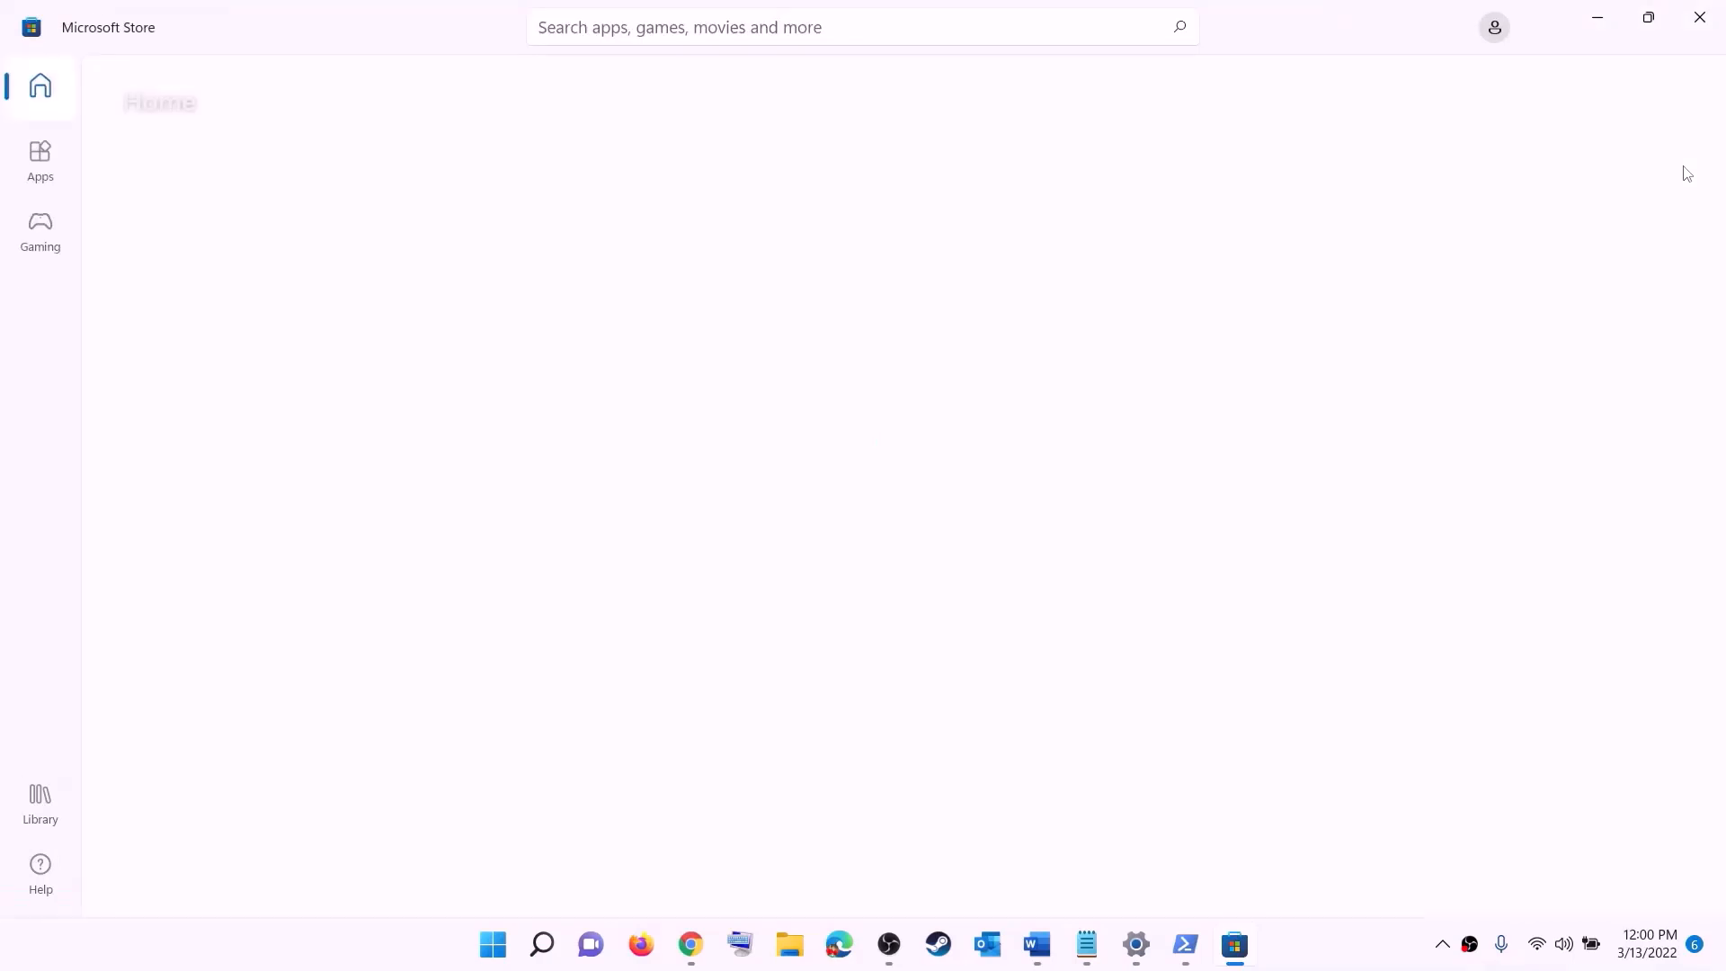
Search Microsoft Store for xbox and open the Xbox app's page.
{"action": "left_click", "coordinate": [652, 28]}
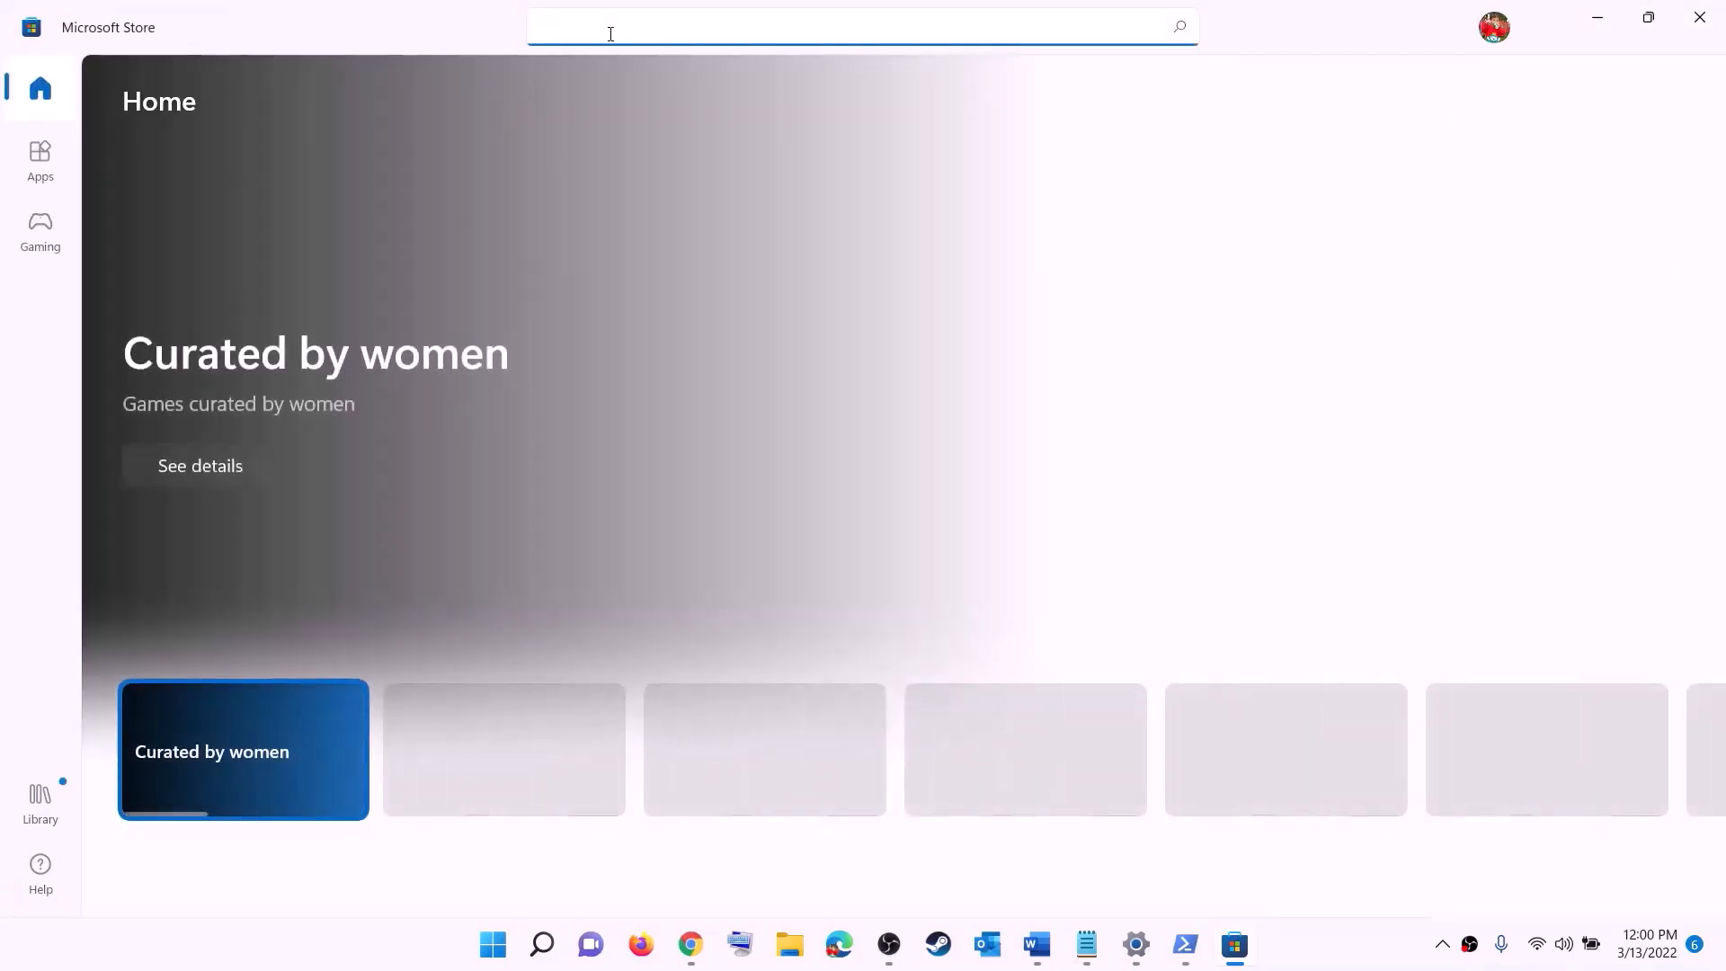
{"action": "type", "text": "xbox"}
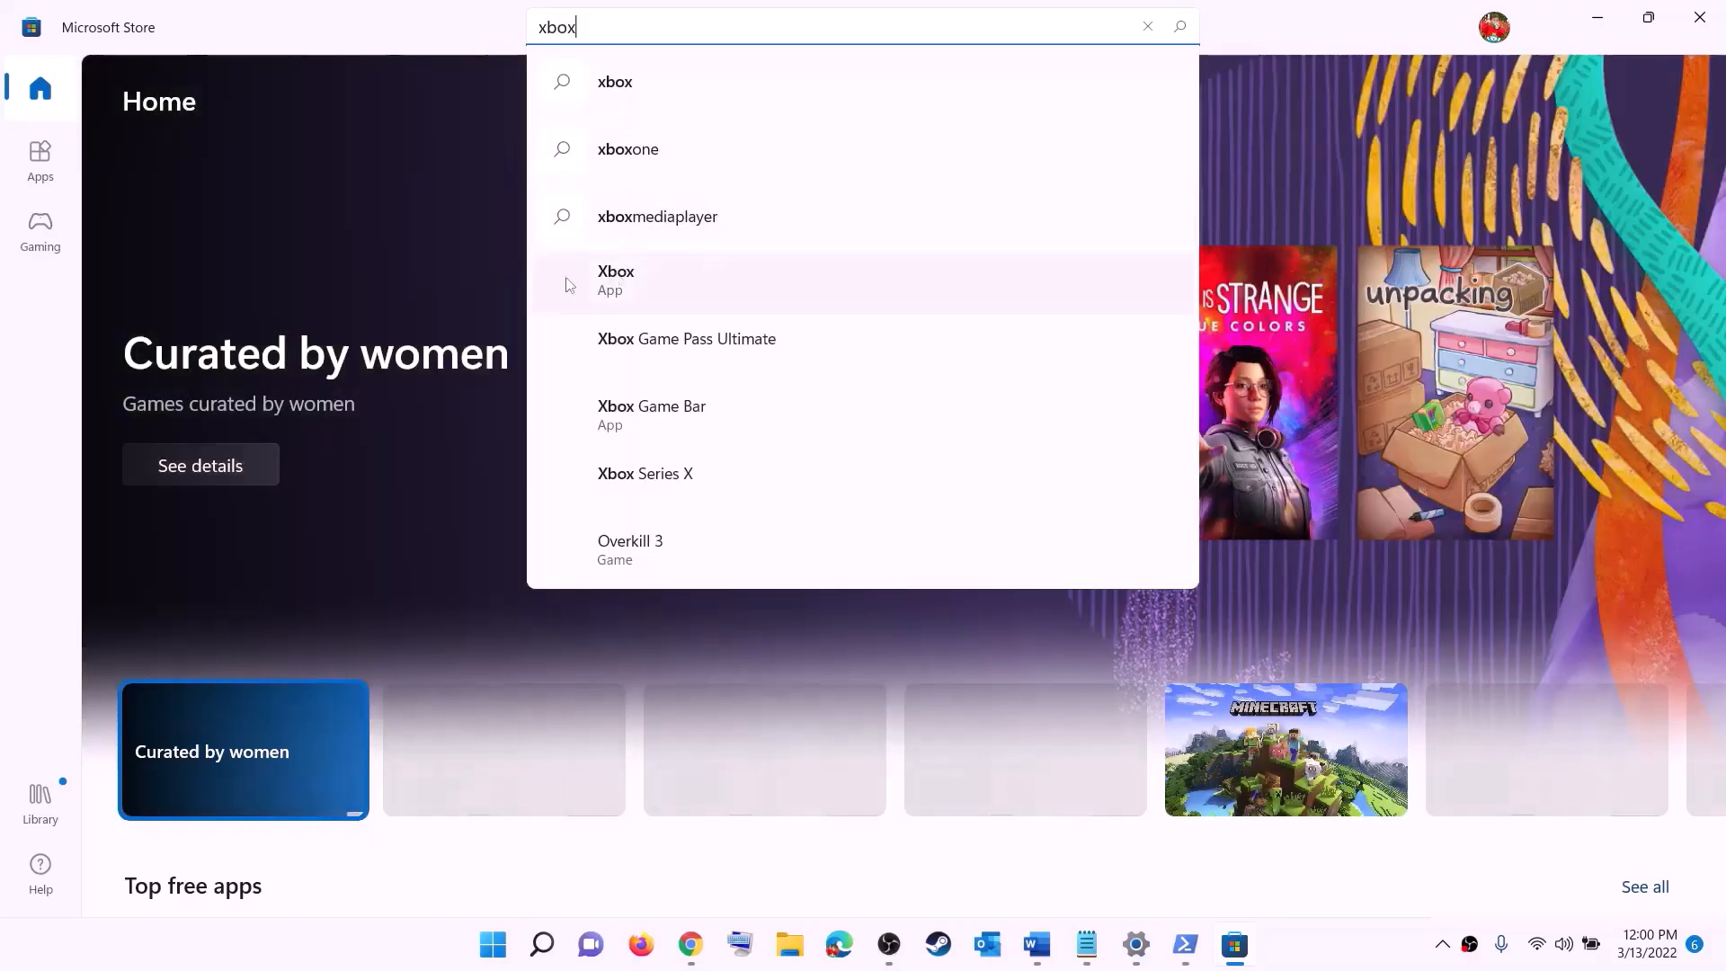
{"action": "left_click", "coordinate": [644, 287]}
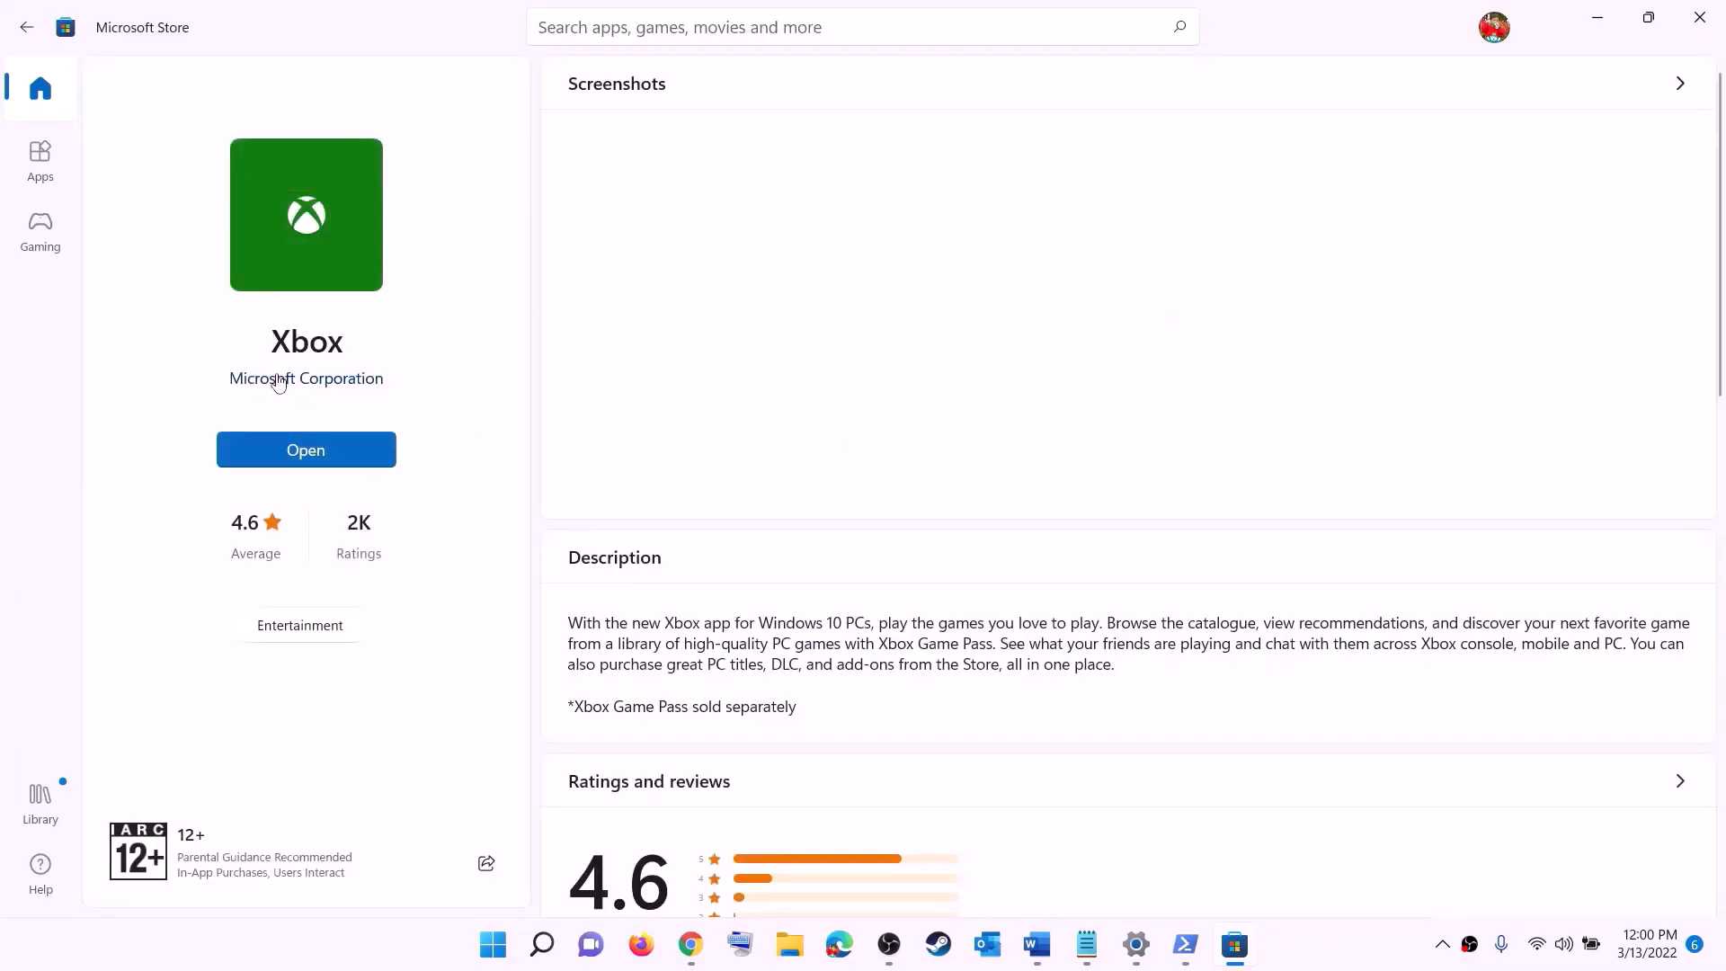
Return to the Word notes and read on to Step 12 about changing the install drive and renaming WpSystem and WindowsApps.
{"action": "left_click", "coordinate": [1043, 949]}
{"action": "scroll", "coordinate": [535, 447], "scroll_direction": "down", "scroll_amount": 3}
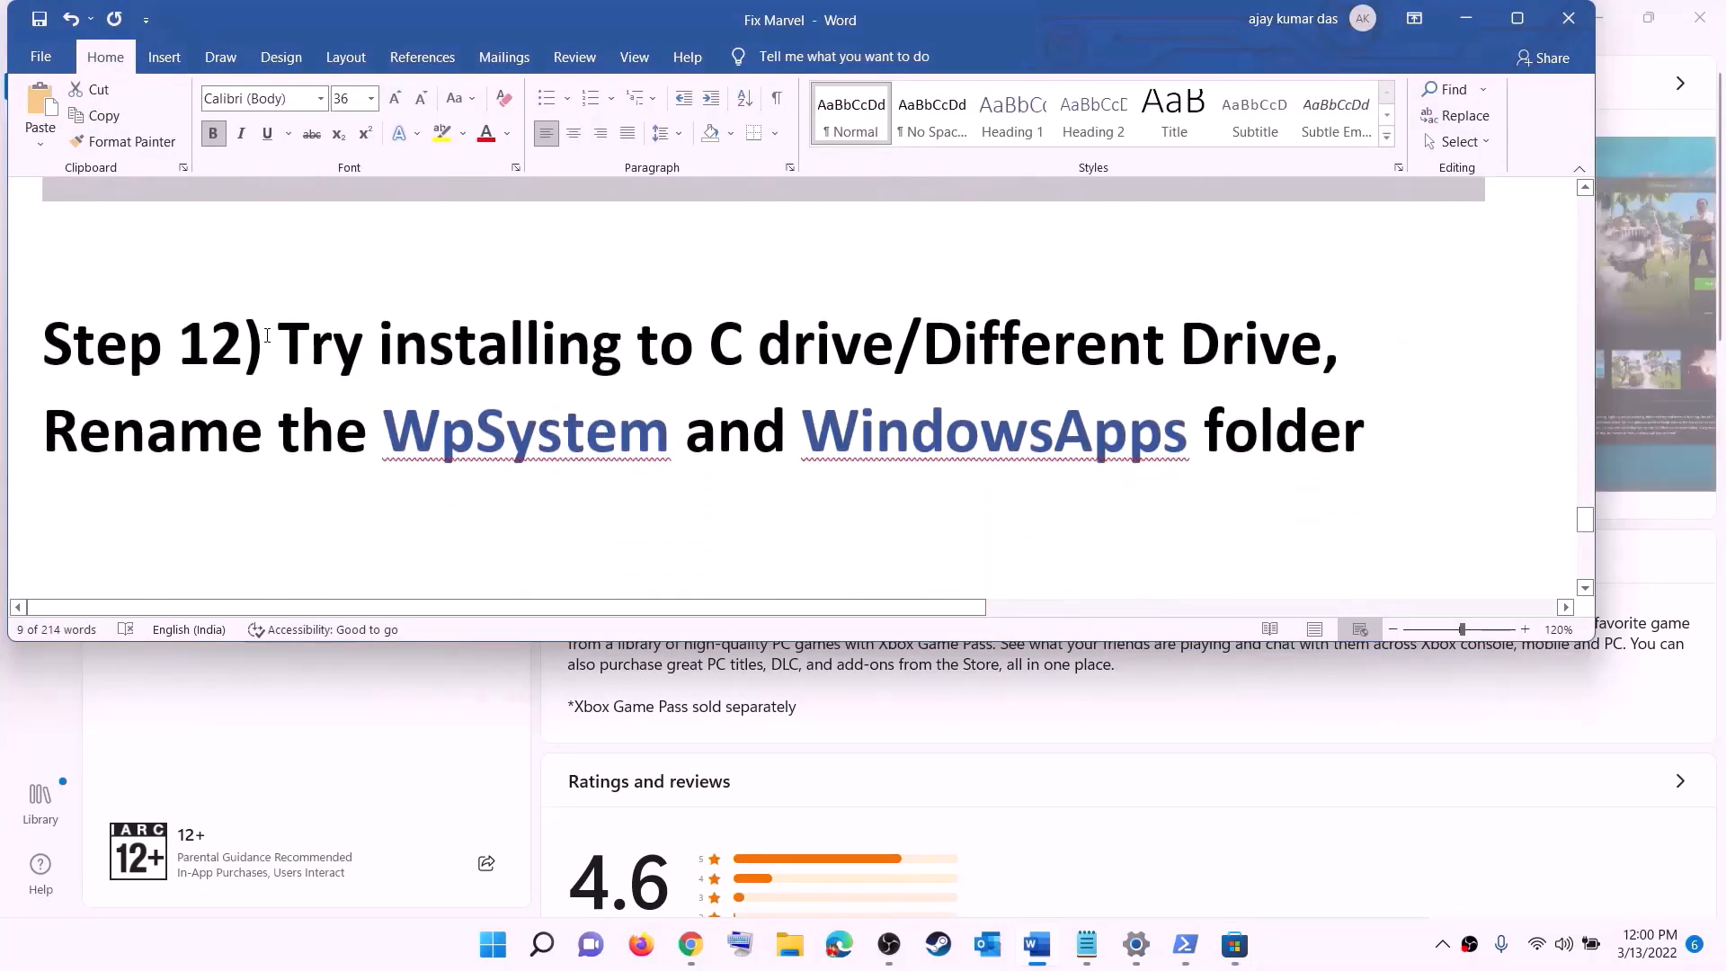
Review the Step 12 advice on changing the install drive and open Where new content is saved in the Windows storage settings.
{"action": "left_click_drag", "start_coordinate": [244, 346], "coordinate": [1044, 332]}
{"action": "left_click", "coordinate": [750, 358]}
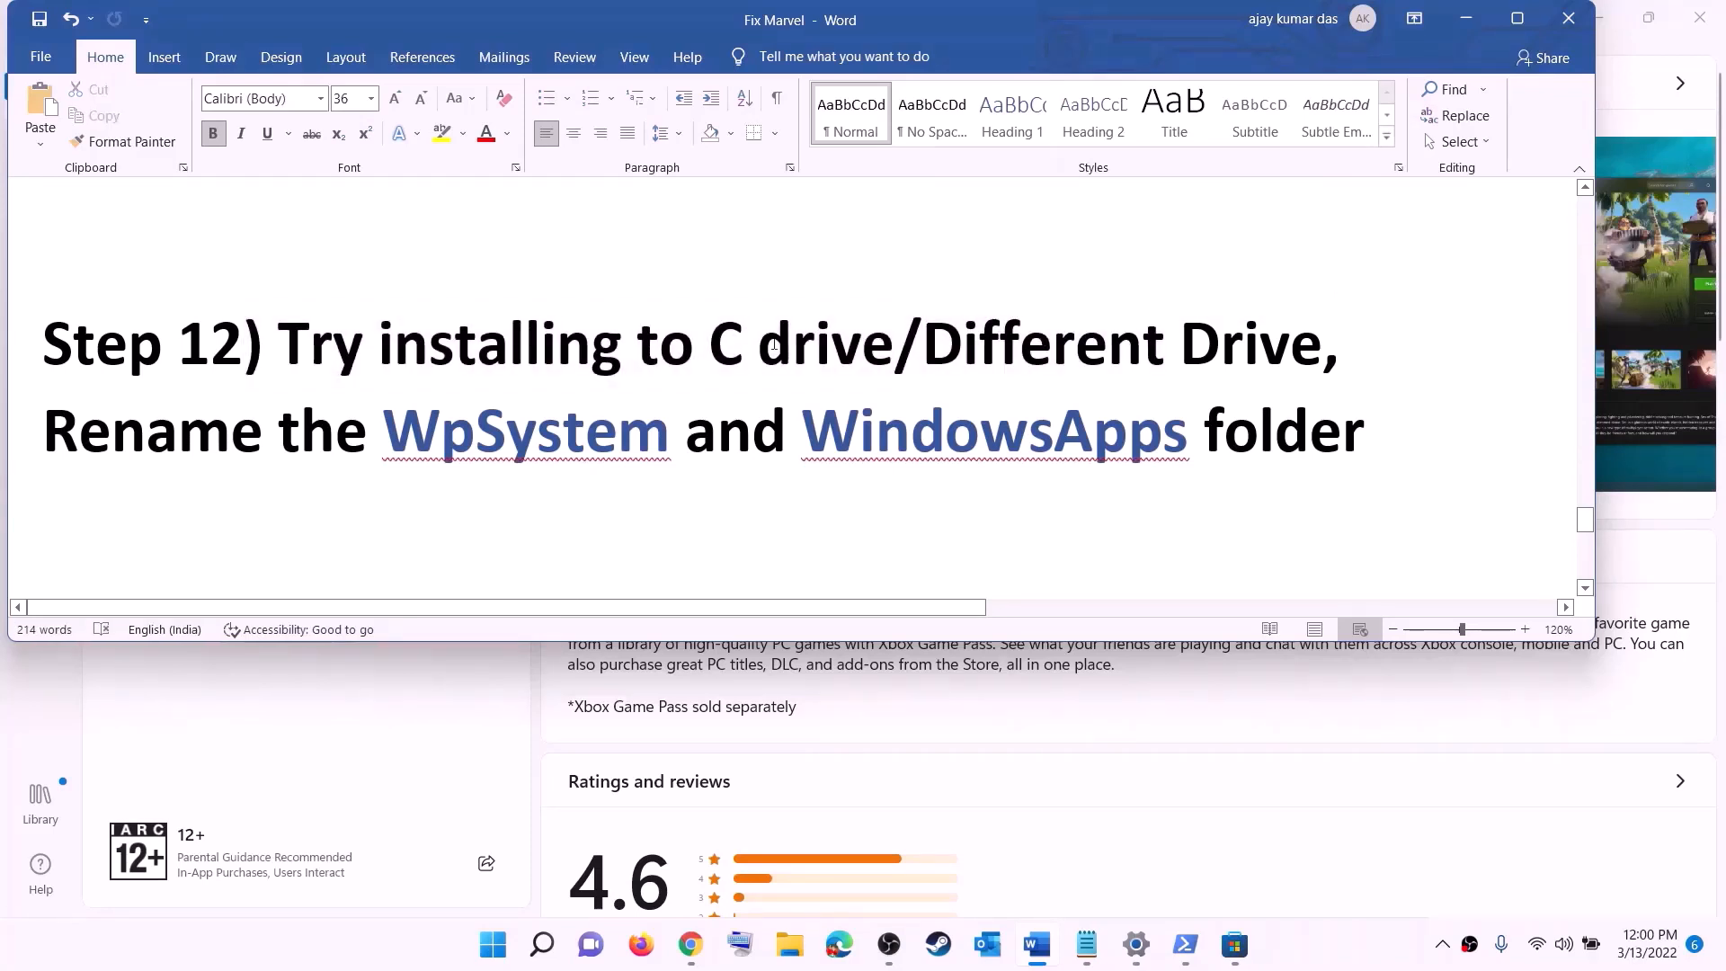
{"action": "left_click_drag", "start_coordinate": [711, 346], "coordinate": [1291, 341]}
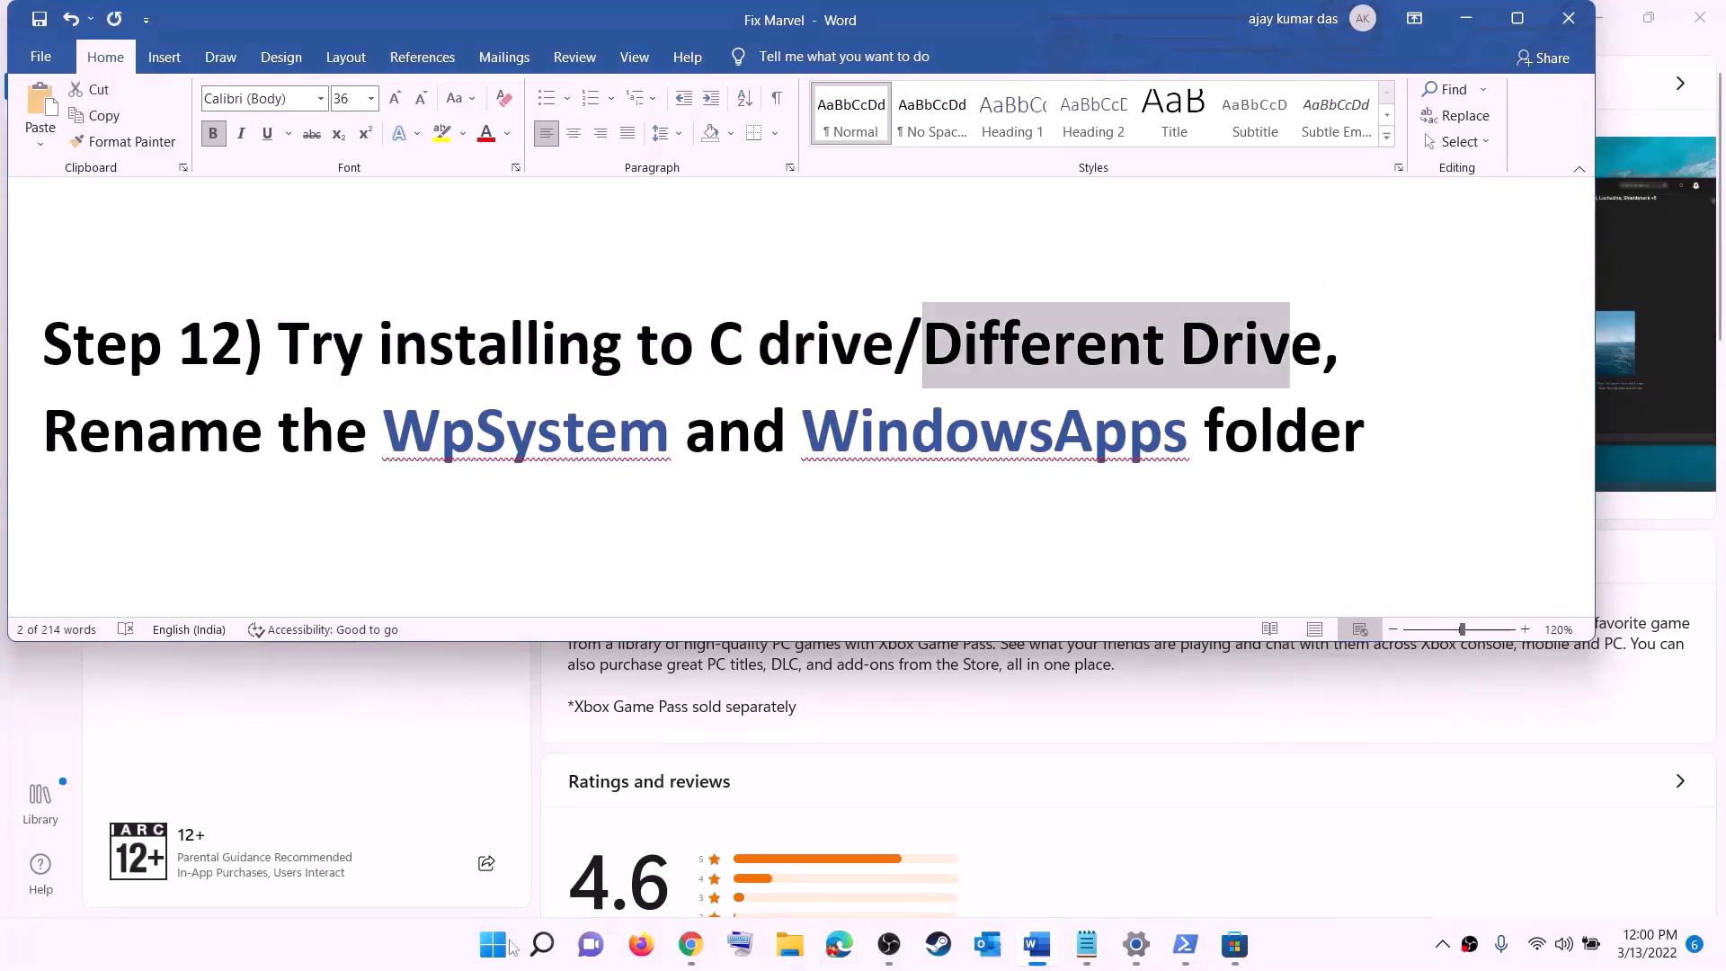
{"action": "left_click", "coordinate": [492, 943]}
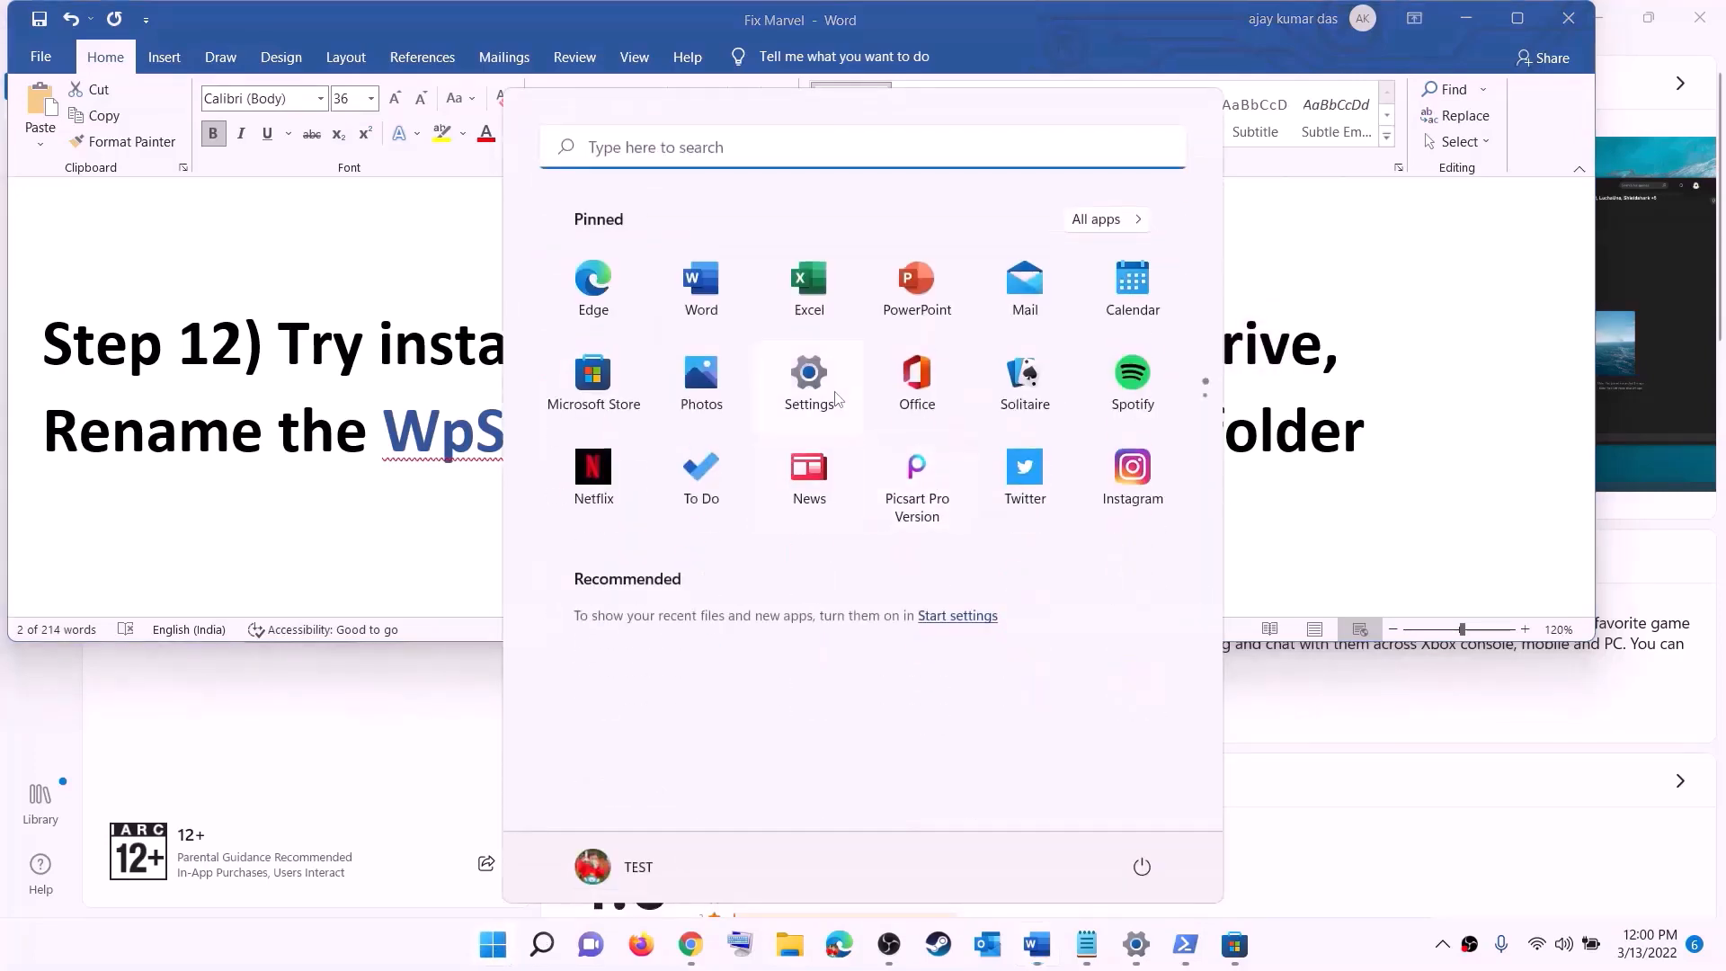
{"action": "left_click", "coordinate": [809, 377]}
{"action": "left_click", "coordinate": [97, 245]}
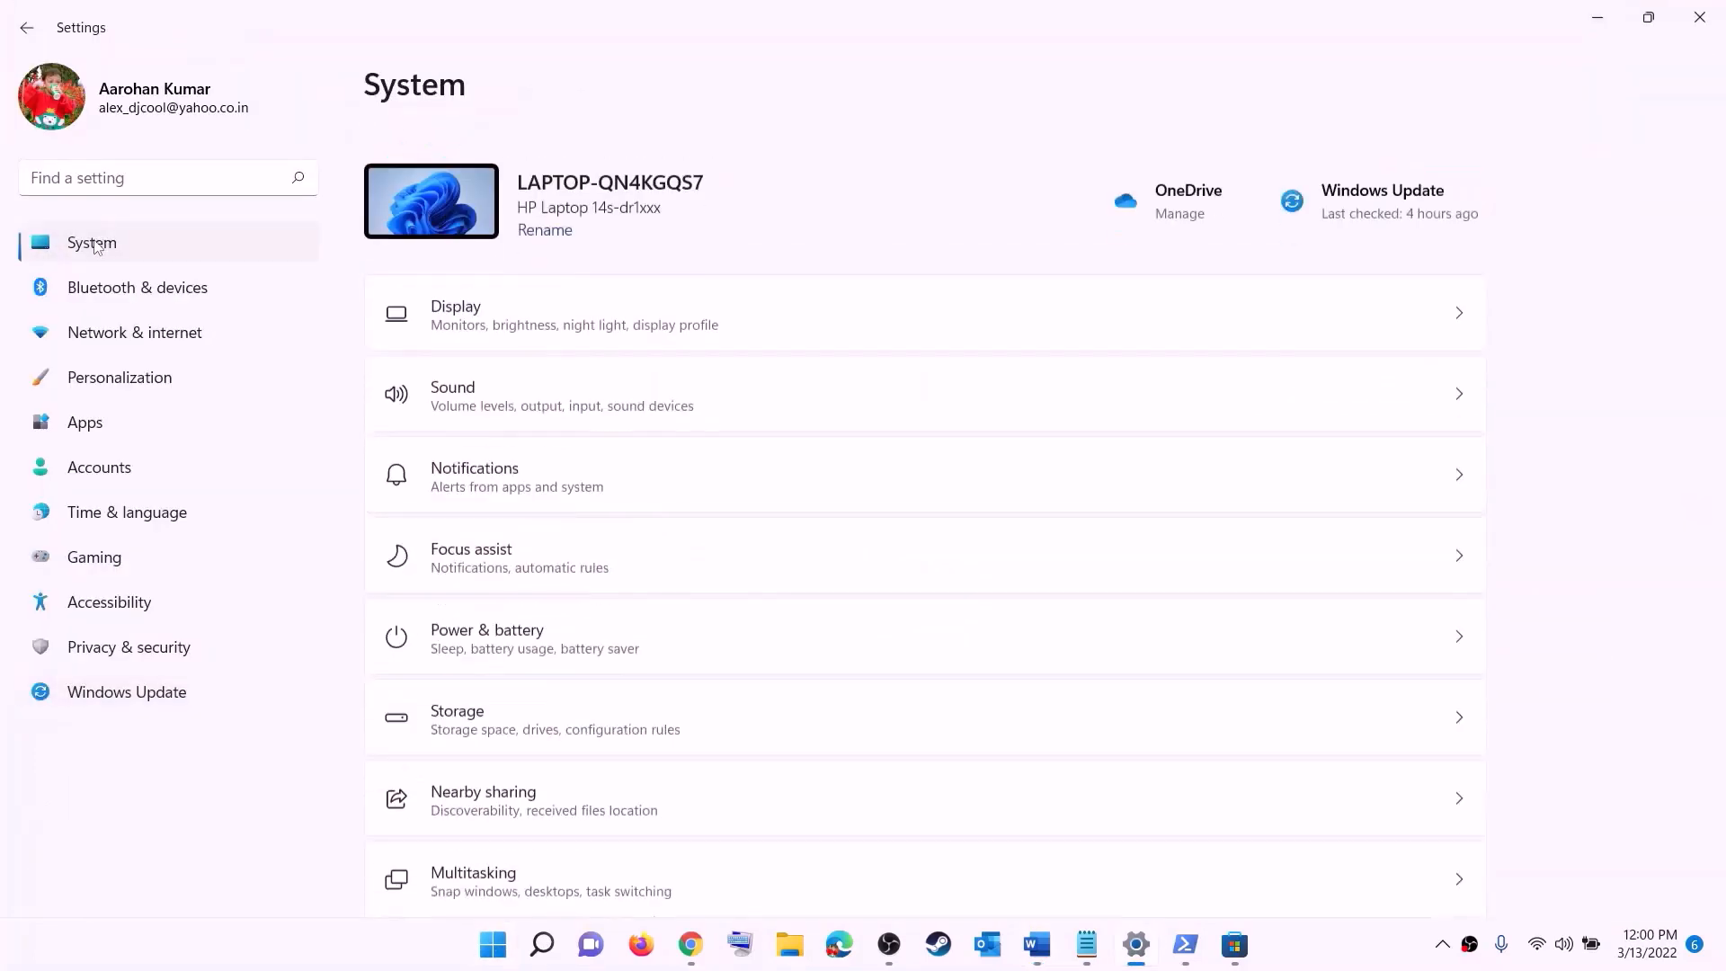
{"action": "scroll", "coordinate": [574, 494], "scroll_direction": "down", "scroll_amount": 3}
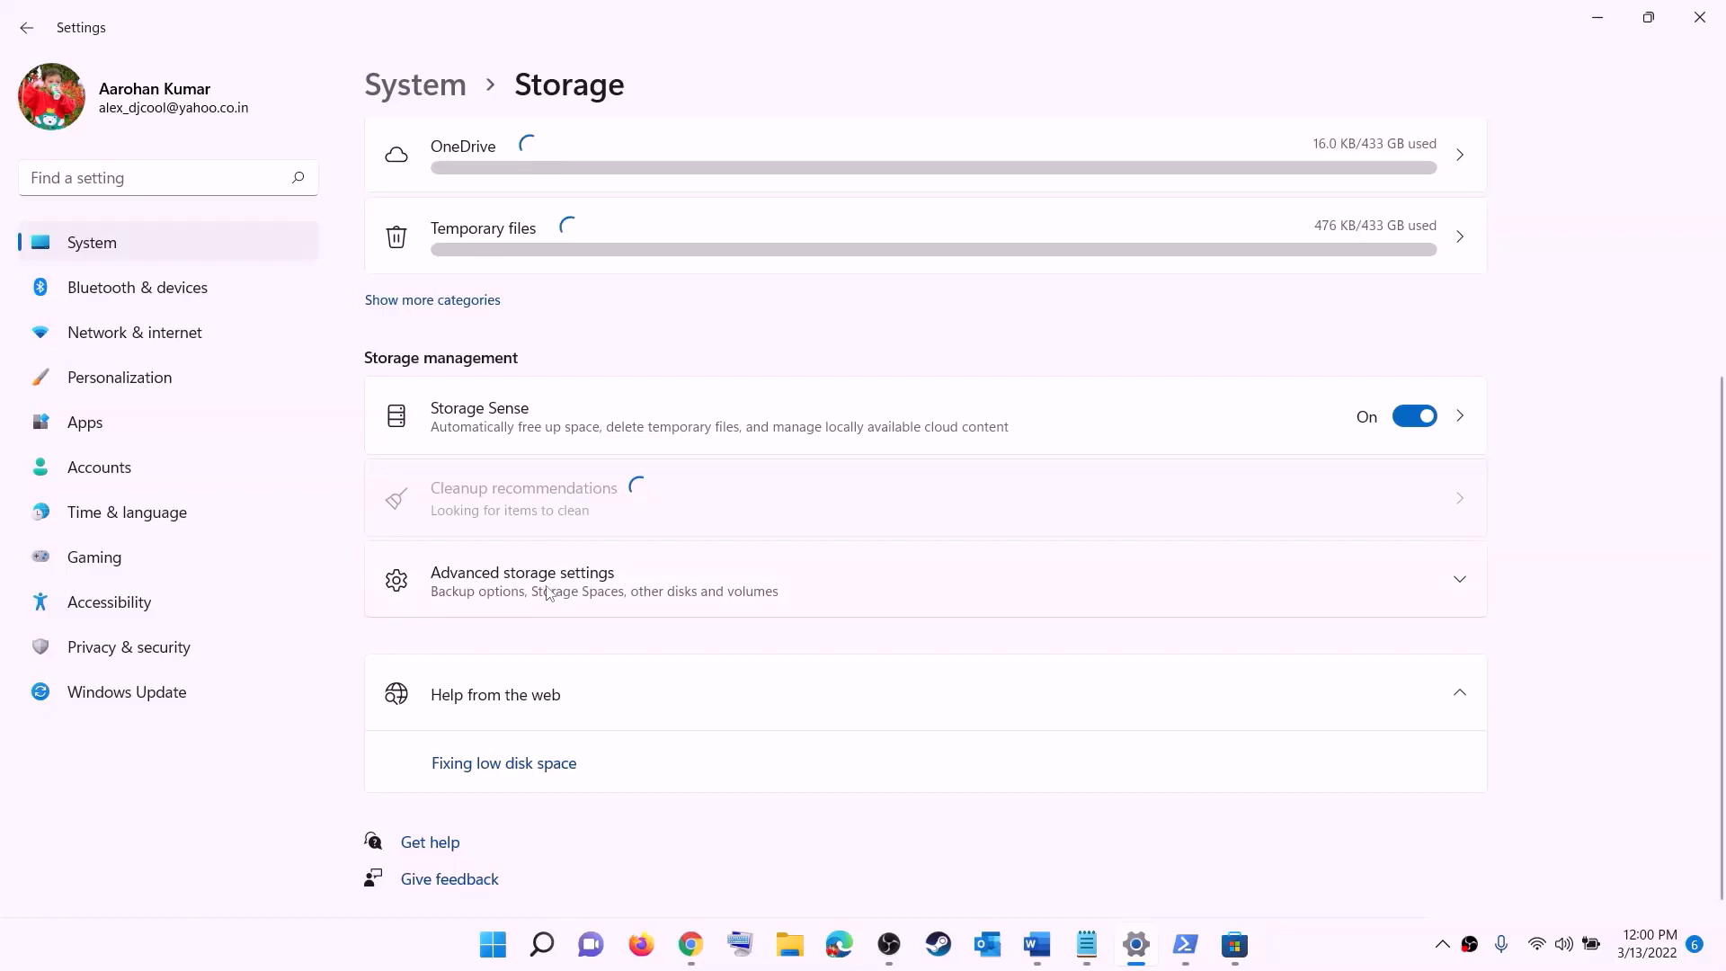
{"action": "left_click", "coordinate": [549, 583]}
{"action": "scroll", "coordinate": [510, 488], "scroll_direction": "down", "scroll_amount": 3}
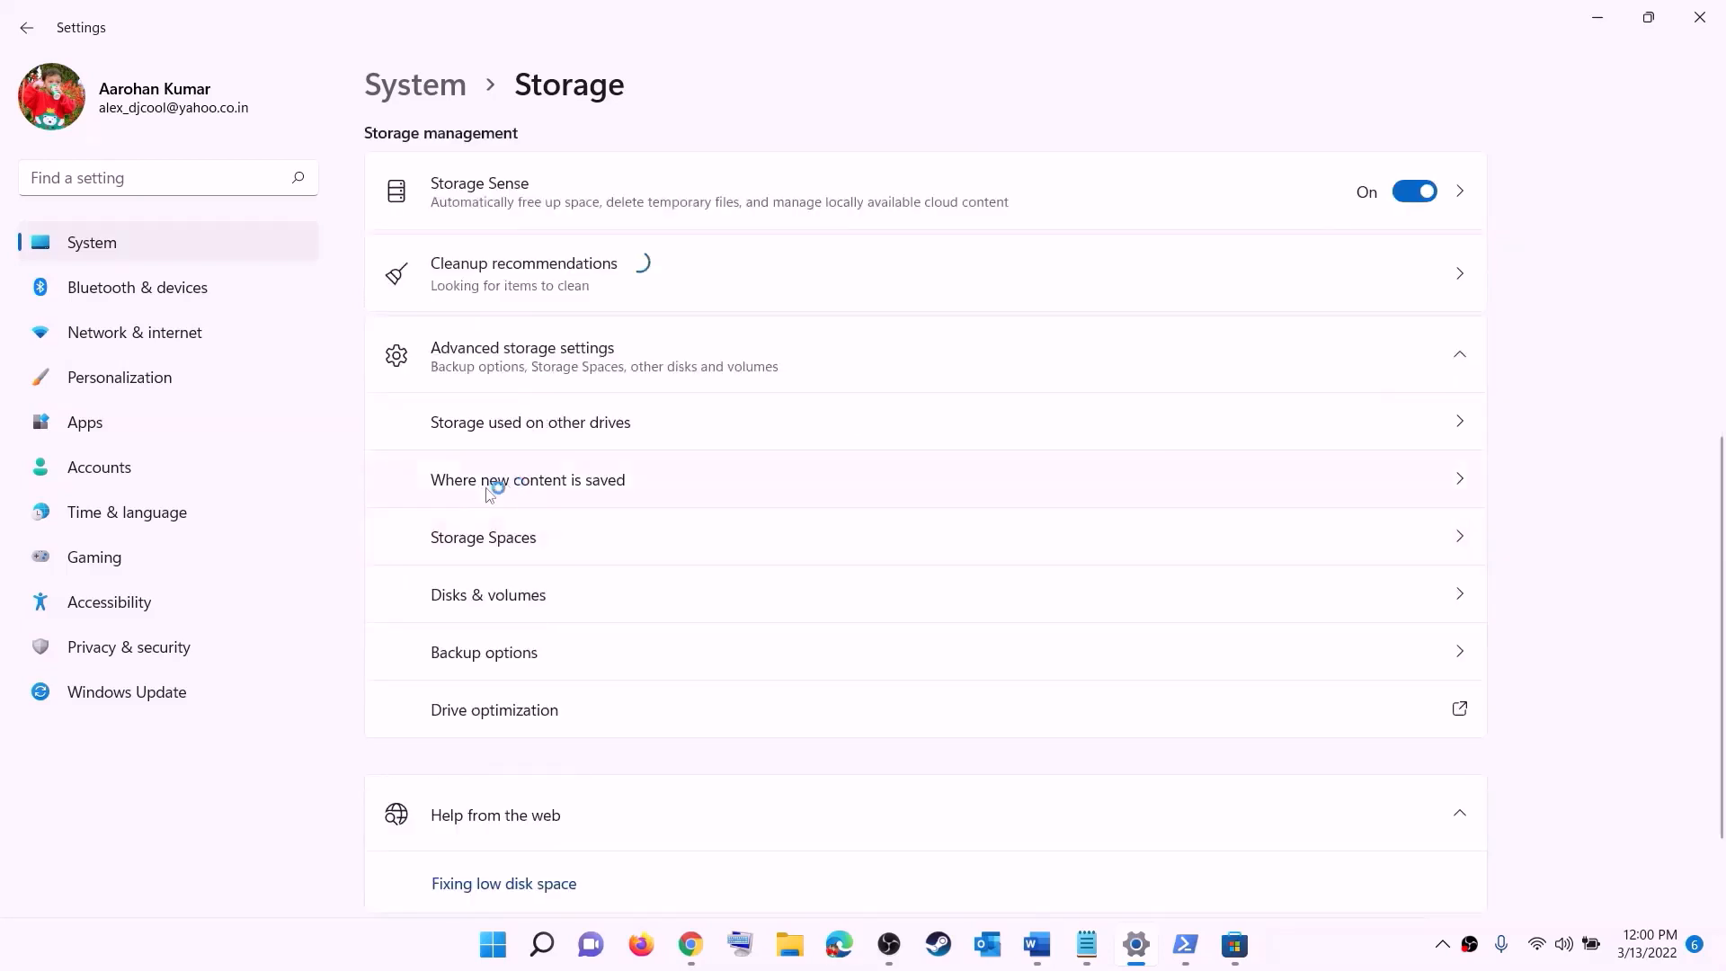
{"action": "left_click", "coordinate": [558, 481]}
Check the drive choices for where new apps will save and close Settings.
{"action": "left_click", "coordinate": [525, 253]}
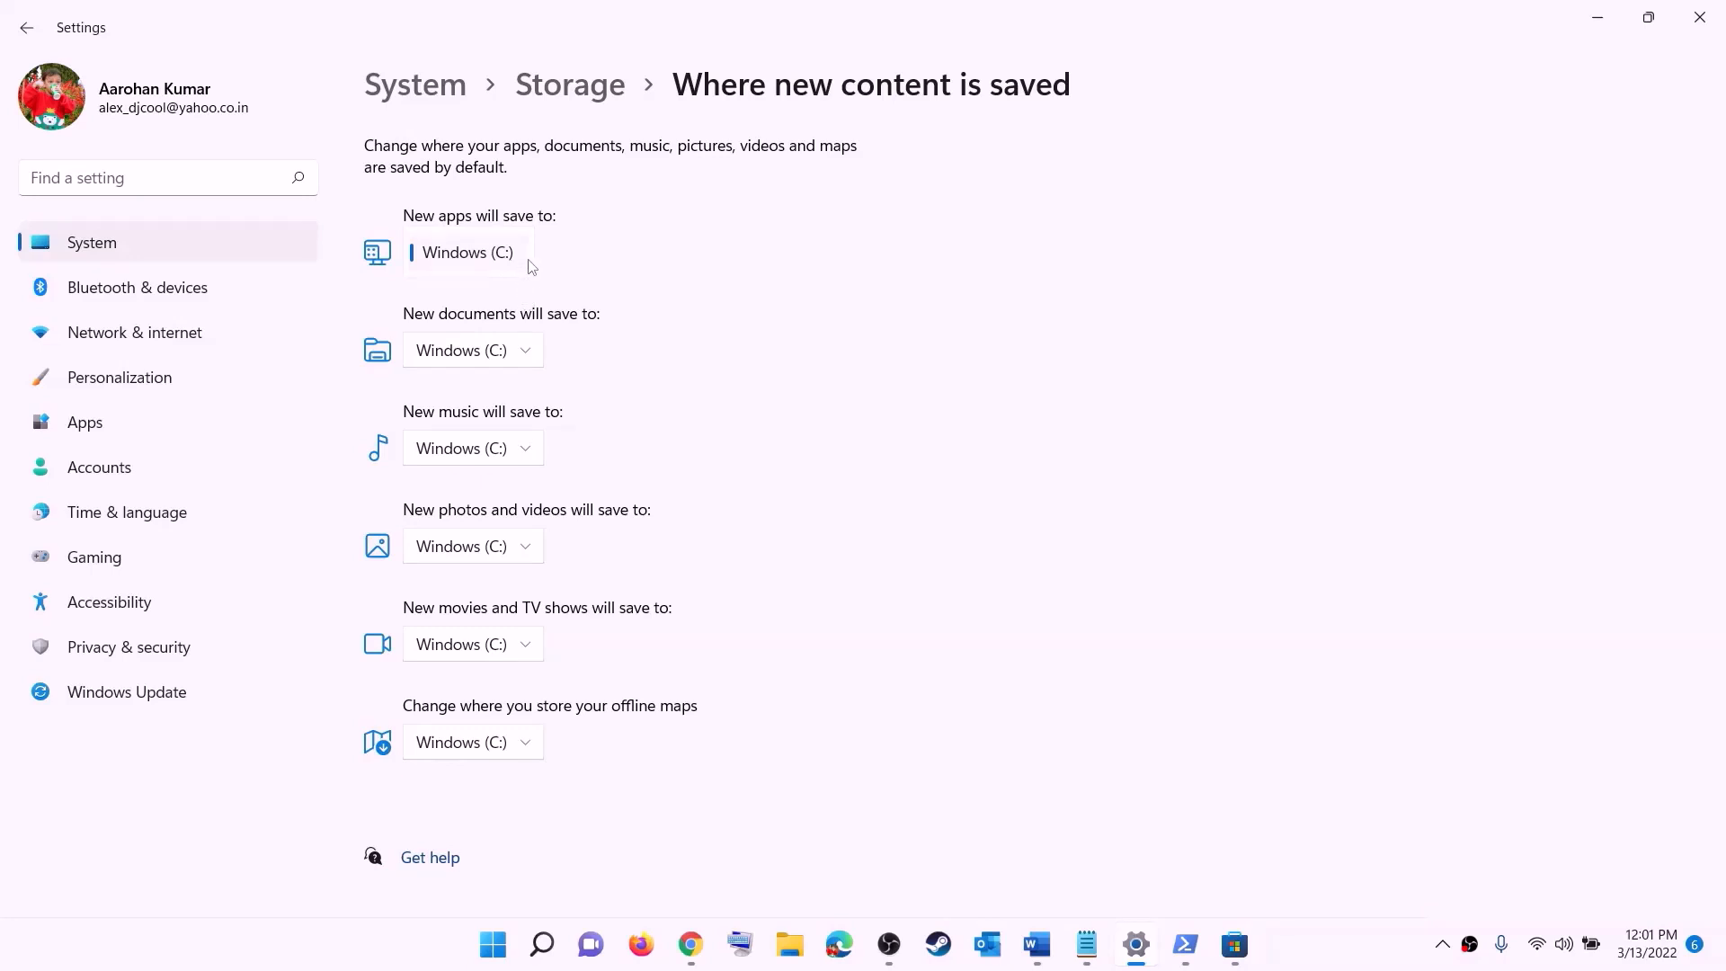
{"action": "left_click", "coordinate": [531, 266]}
{"action": "left_click", "coordinate": [528, 257]}
{"action": "left_click", "coordinate": [570, 274]}
{"action": "left_click", "coordinate": [529, 261]}
{"action": "left_click", "coordinate": [556, 253]}
{"action": "left_click", "coordinate": [516, 260]}
{"action": "left_click", "coordinate": [598, 262]}
{"action": "left_click", "coordinate": [1699, 17]}
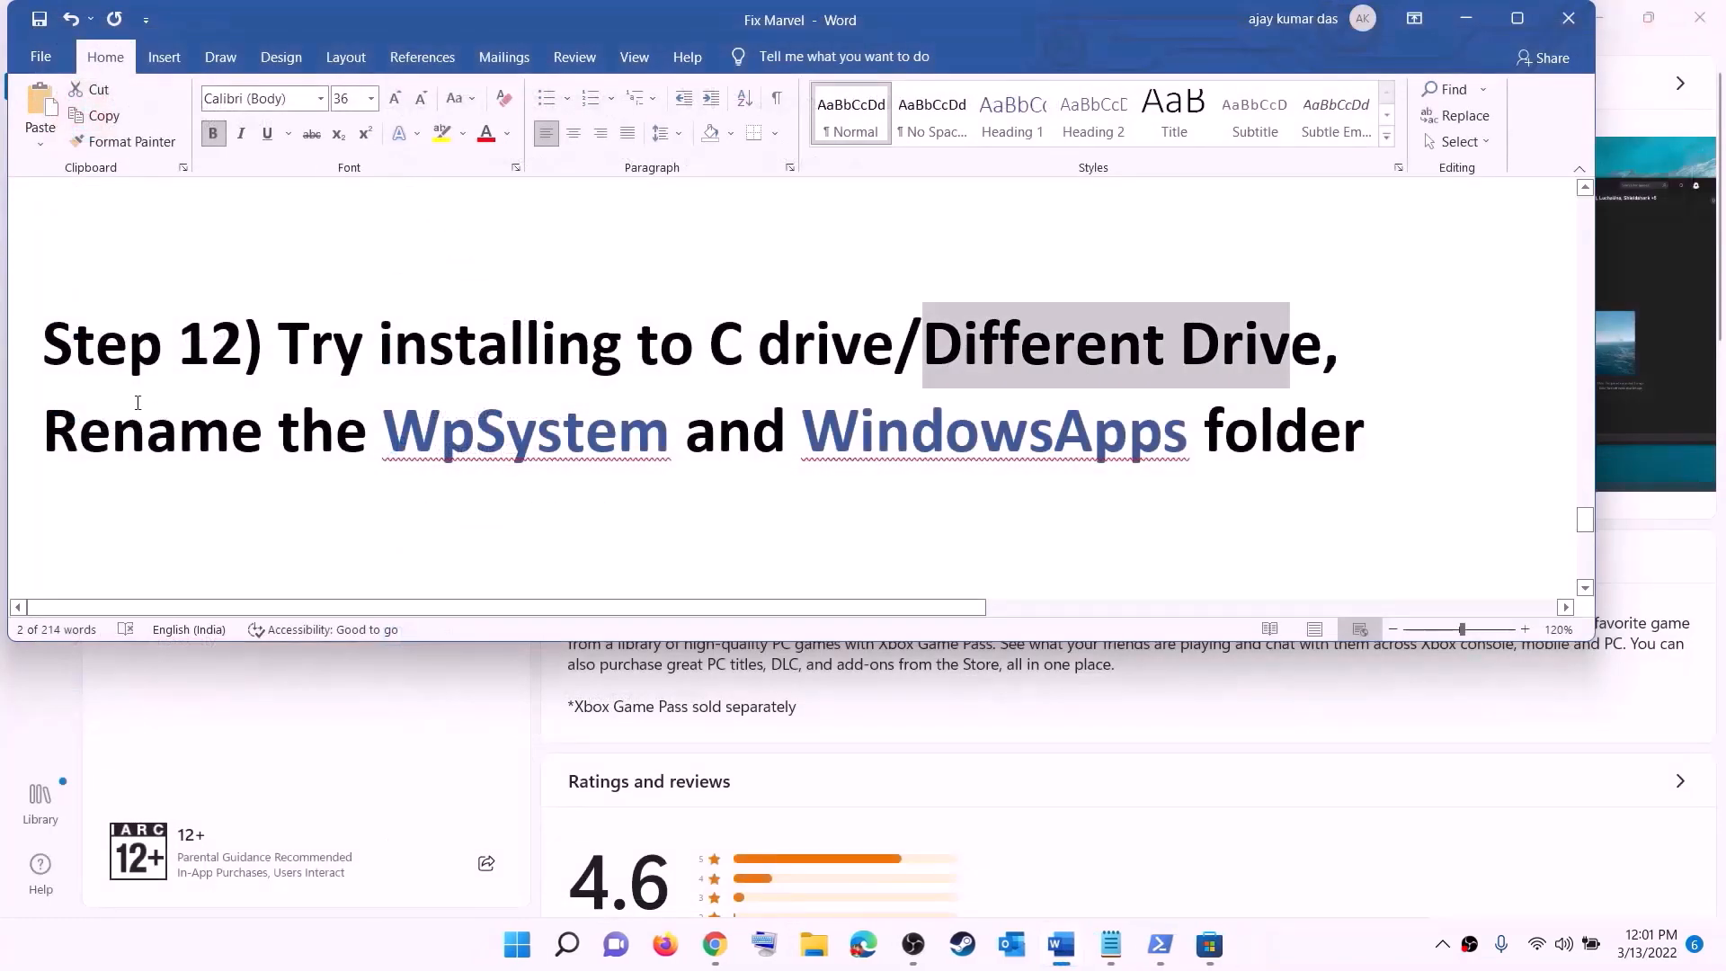
Review the note about renaming the WpSystem and WindowsApps folders and open New Volume (D:) in File Explorer.
{"action": "left_click_drag", "start_coordinate": [60, 420], "coordinate": [1366, 445]}
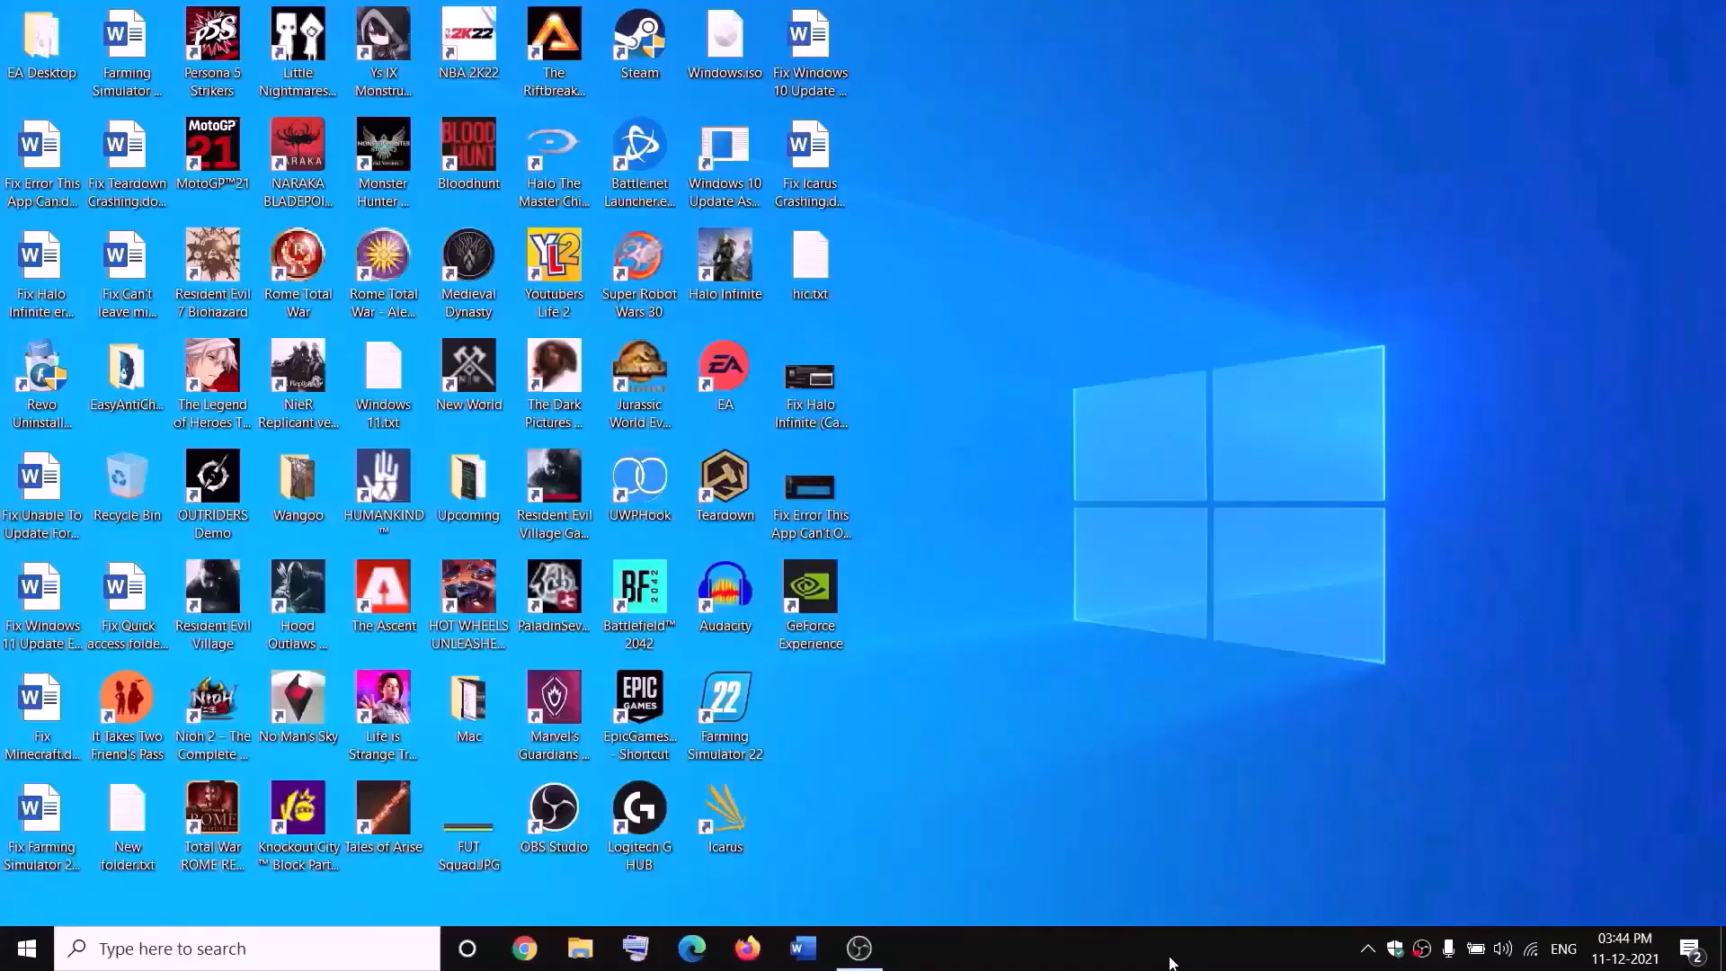
{"action": "left_click", "coordinate": [581, 948]}
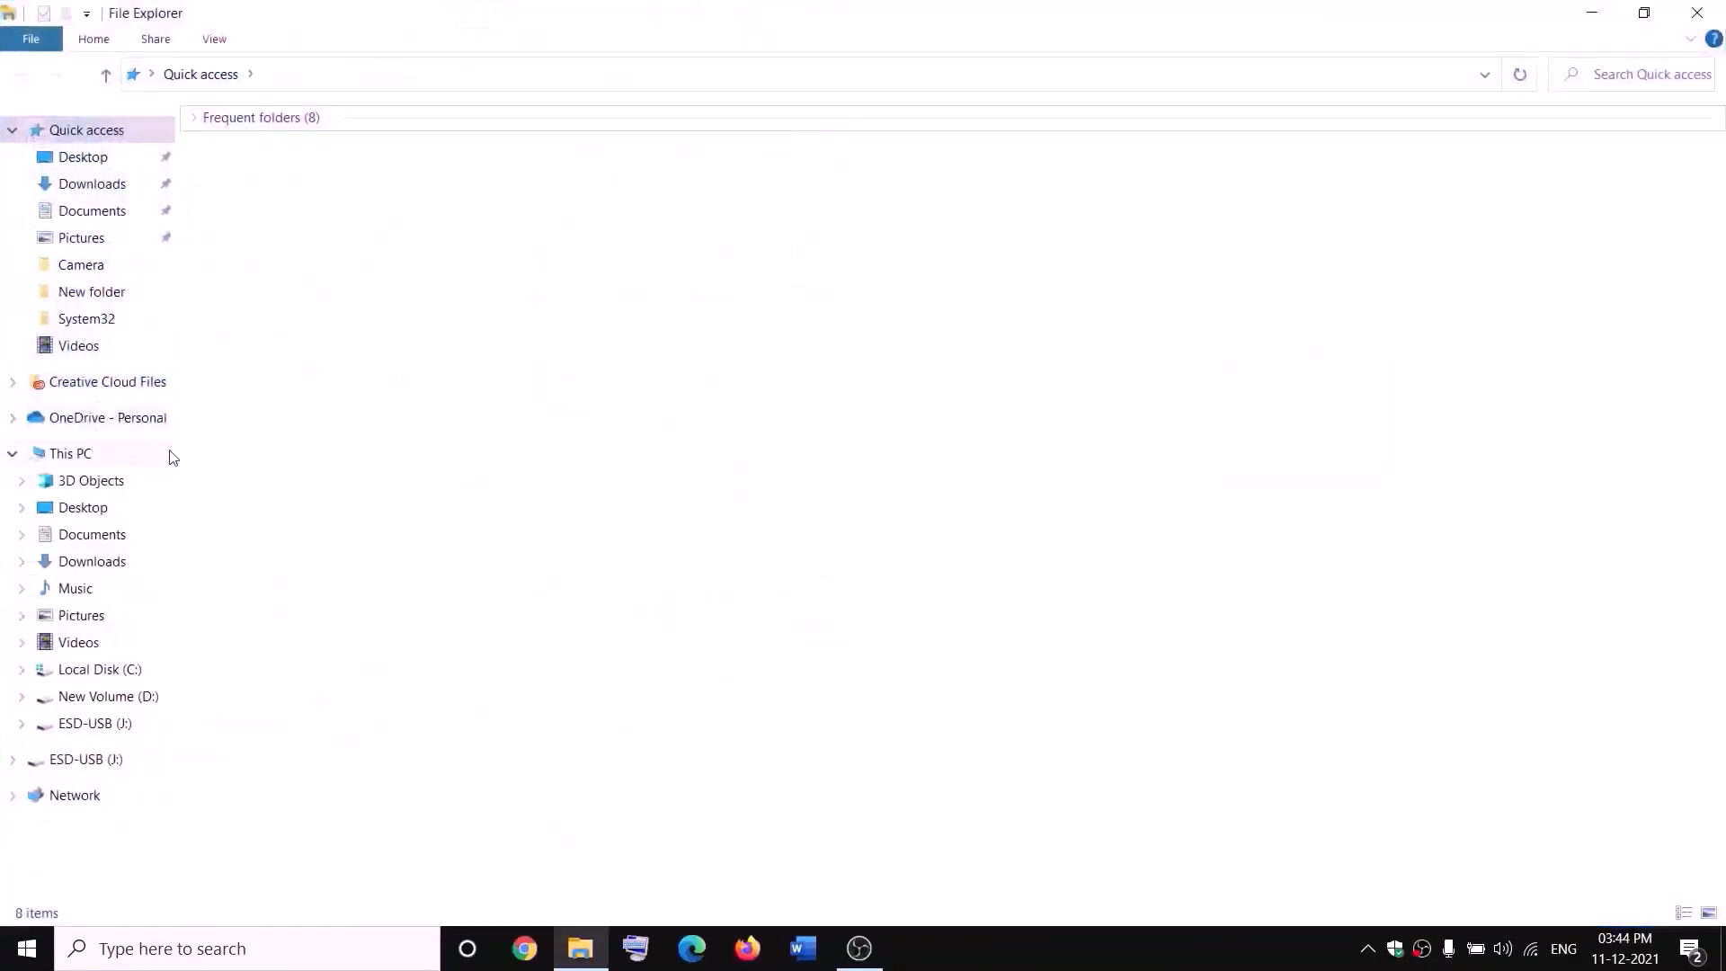
{"action": "left_click", "coordinate": [81, 458]}
{"action": "double_click", "coordinate": [643, 335]}
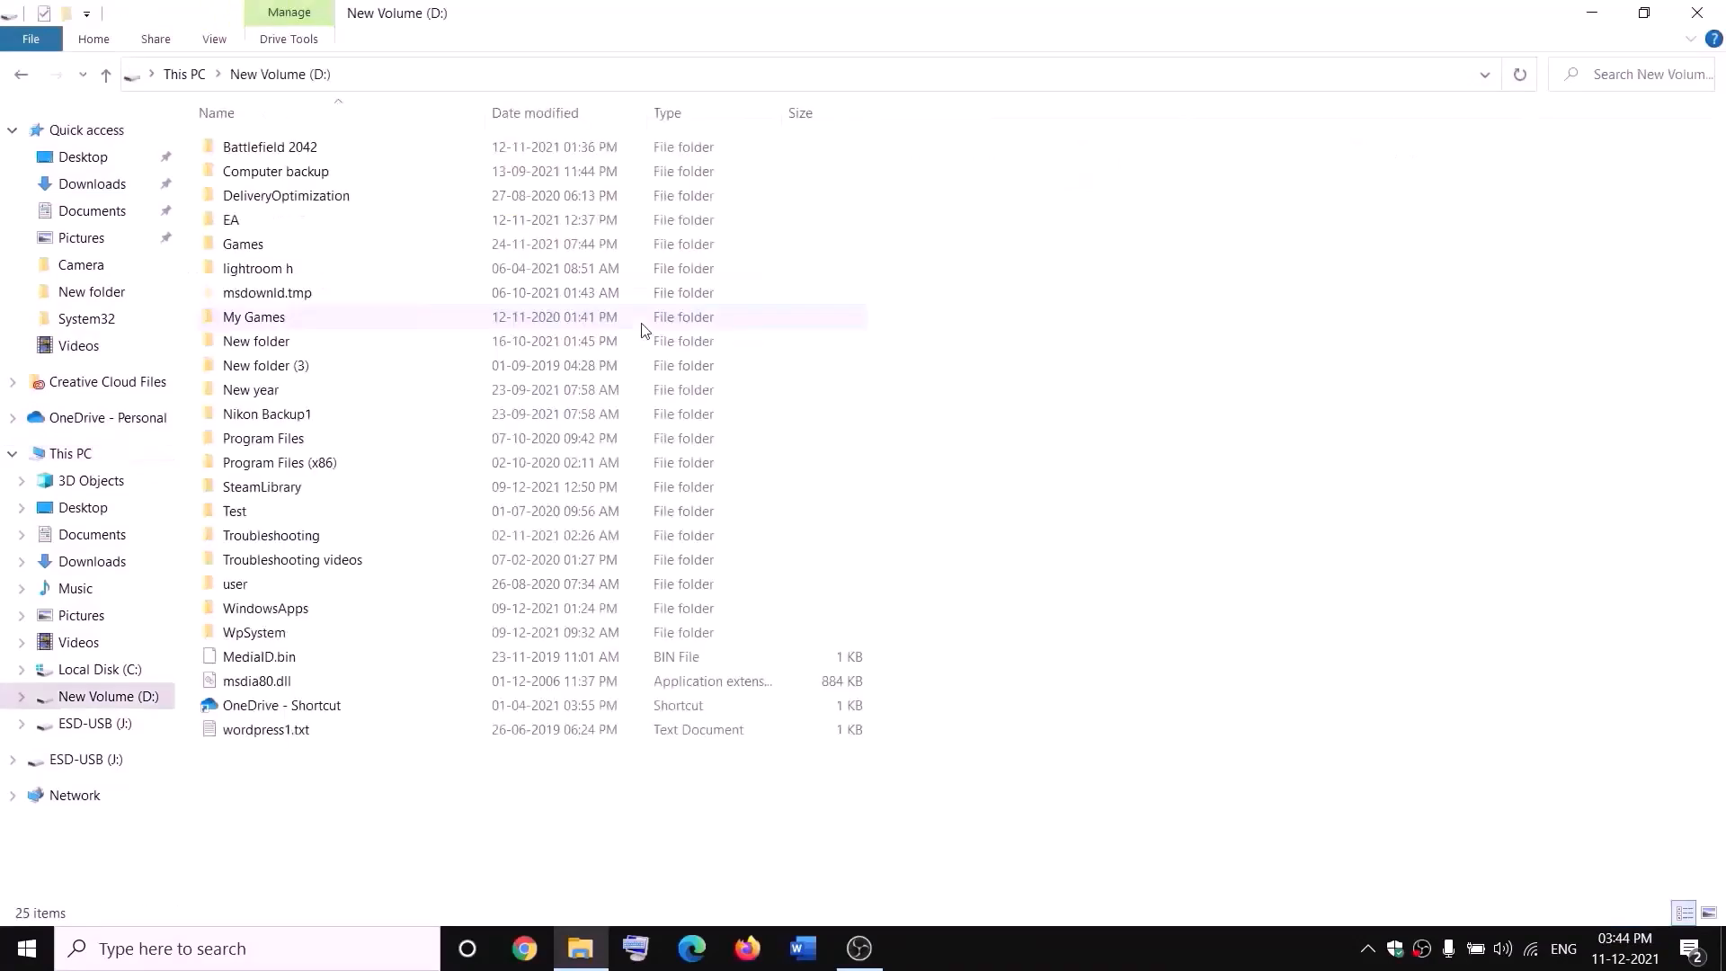
{"action": "left_click", "coordinate": [261, 631]}
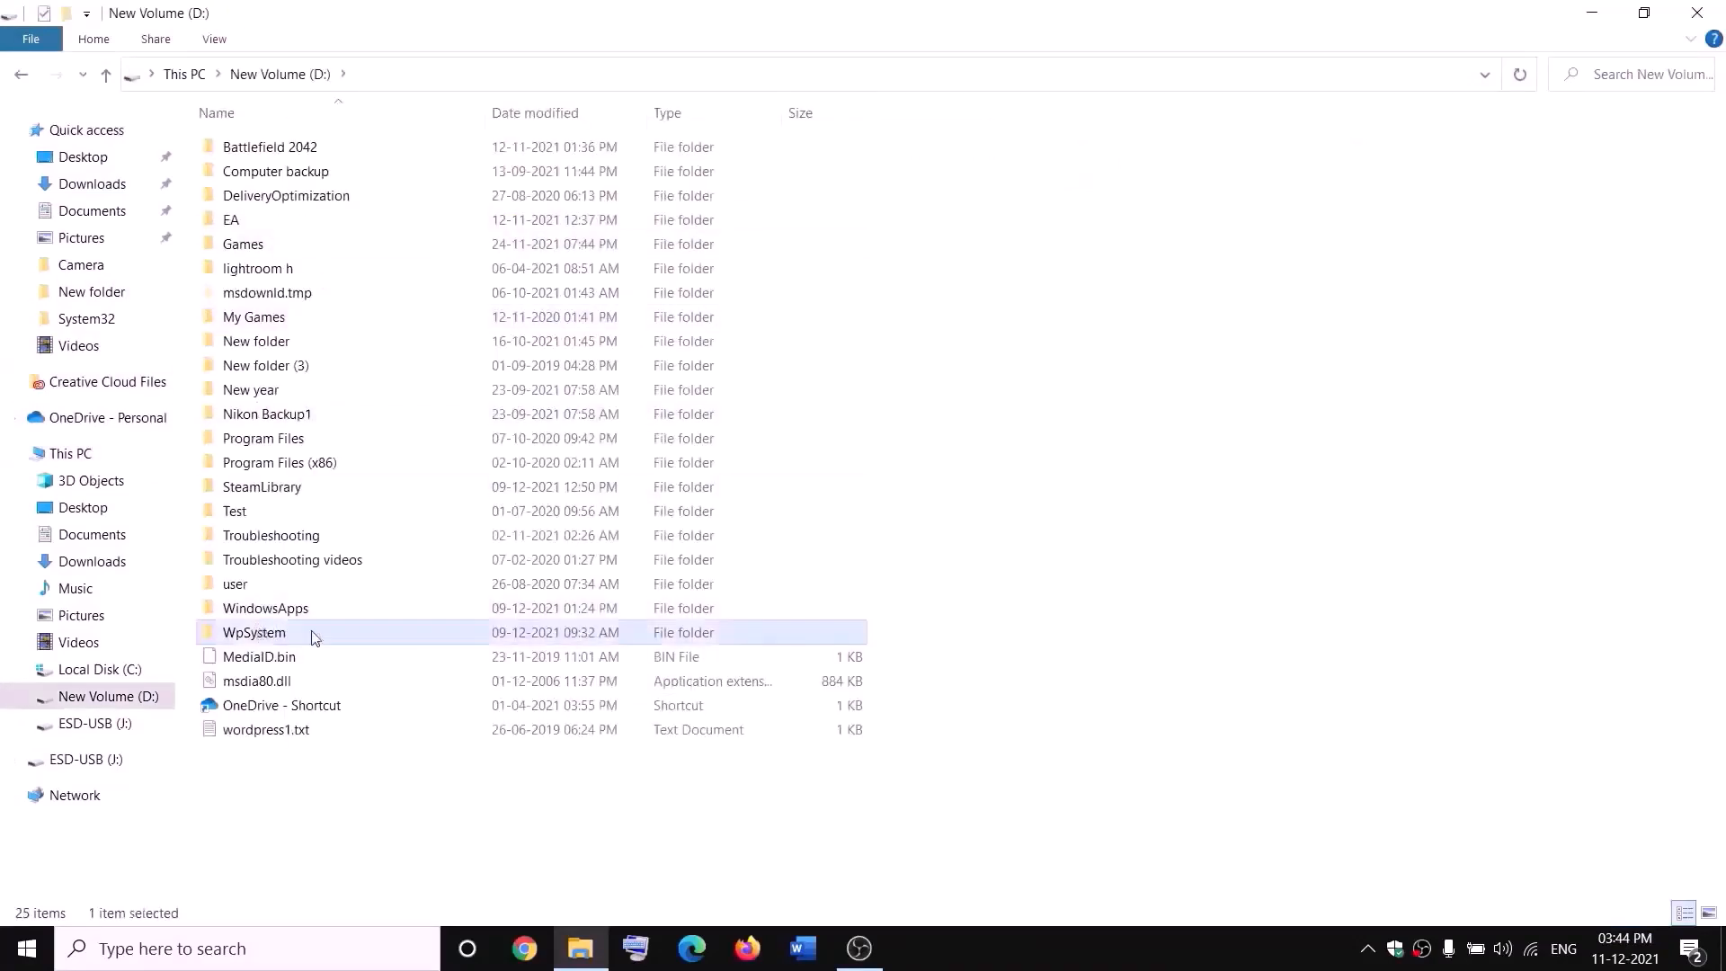
{"action": "right_click", "coordinate": [292, 641]}
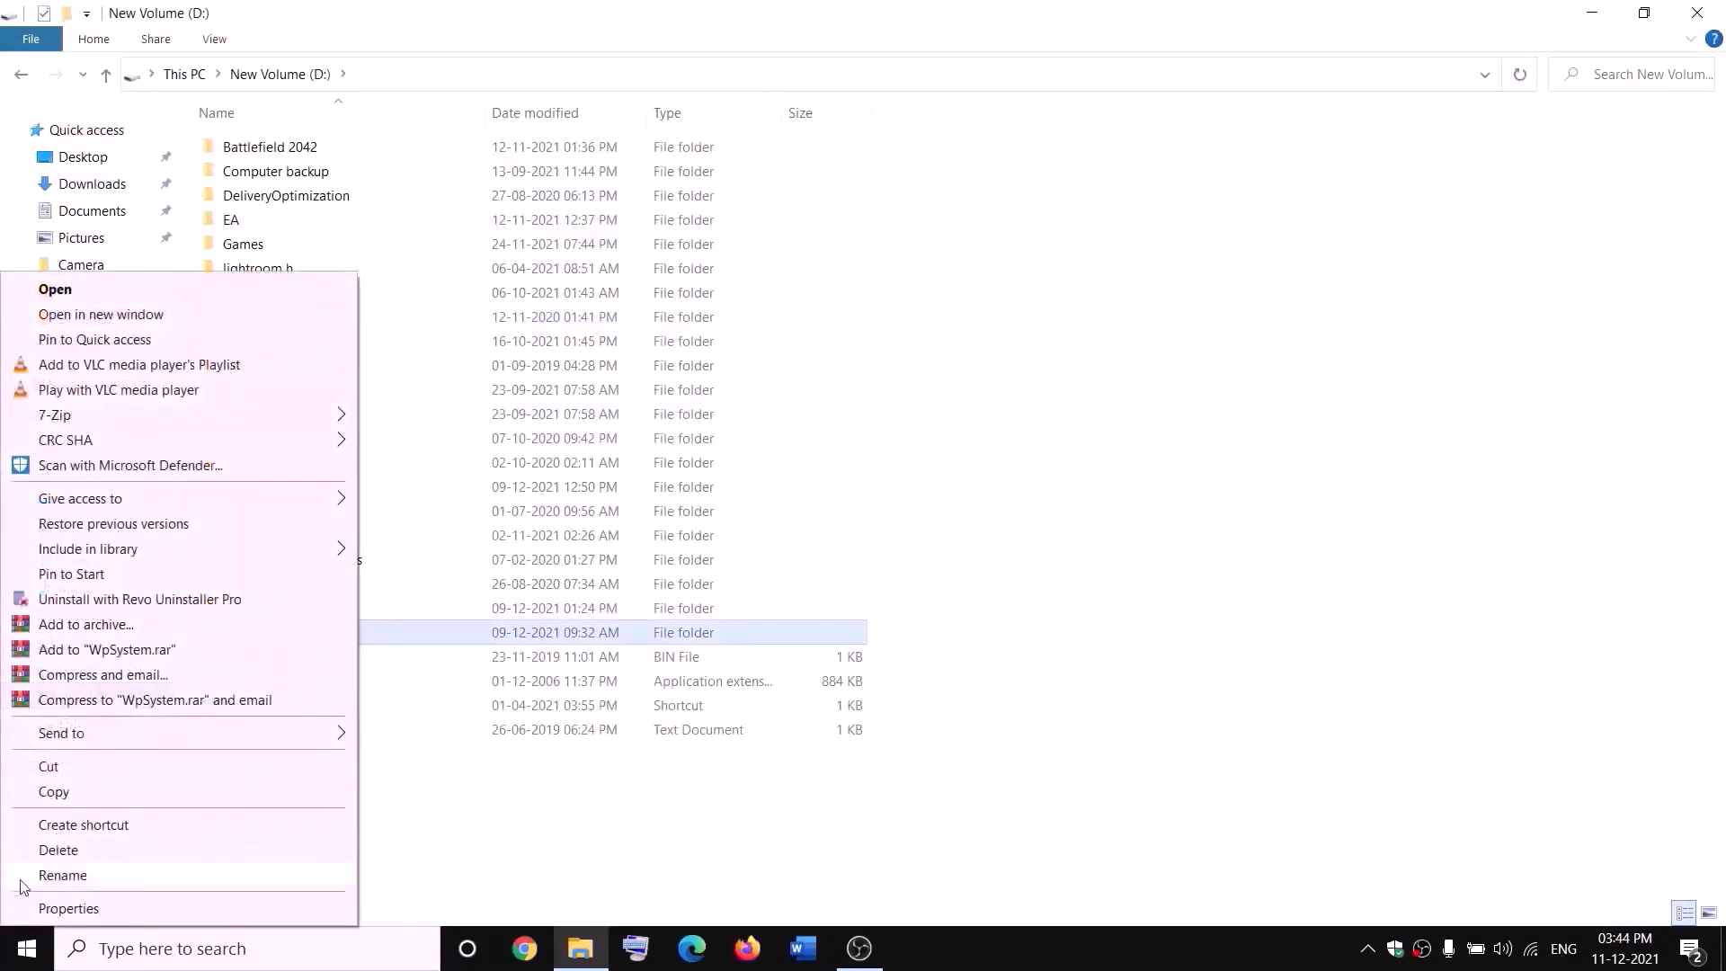
{"action": "left_click", "coordinate": [543, 821]}
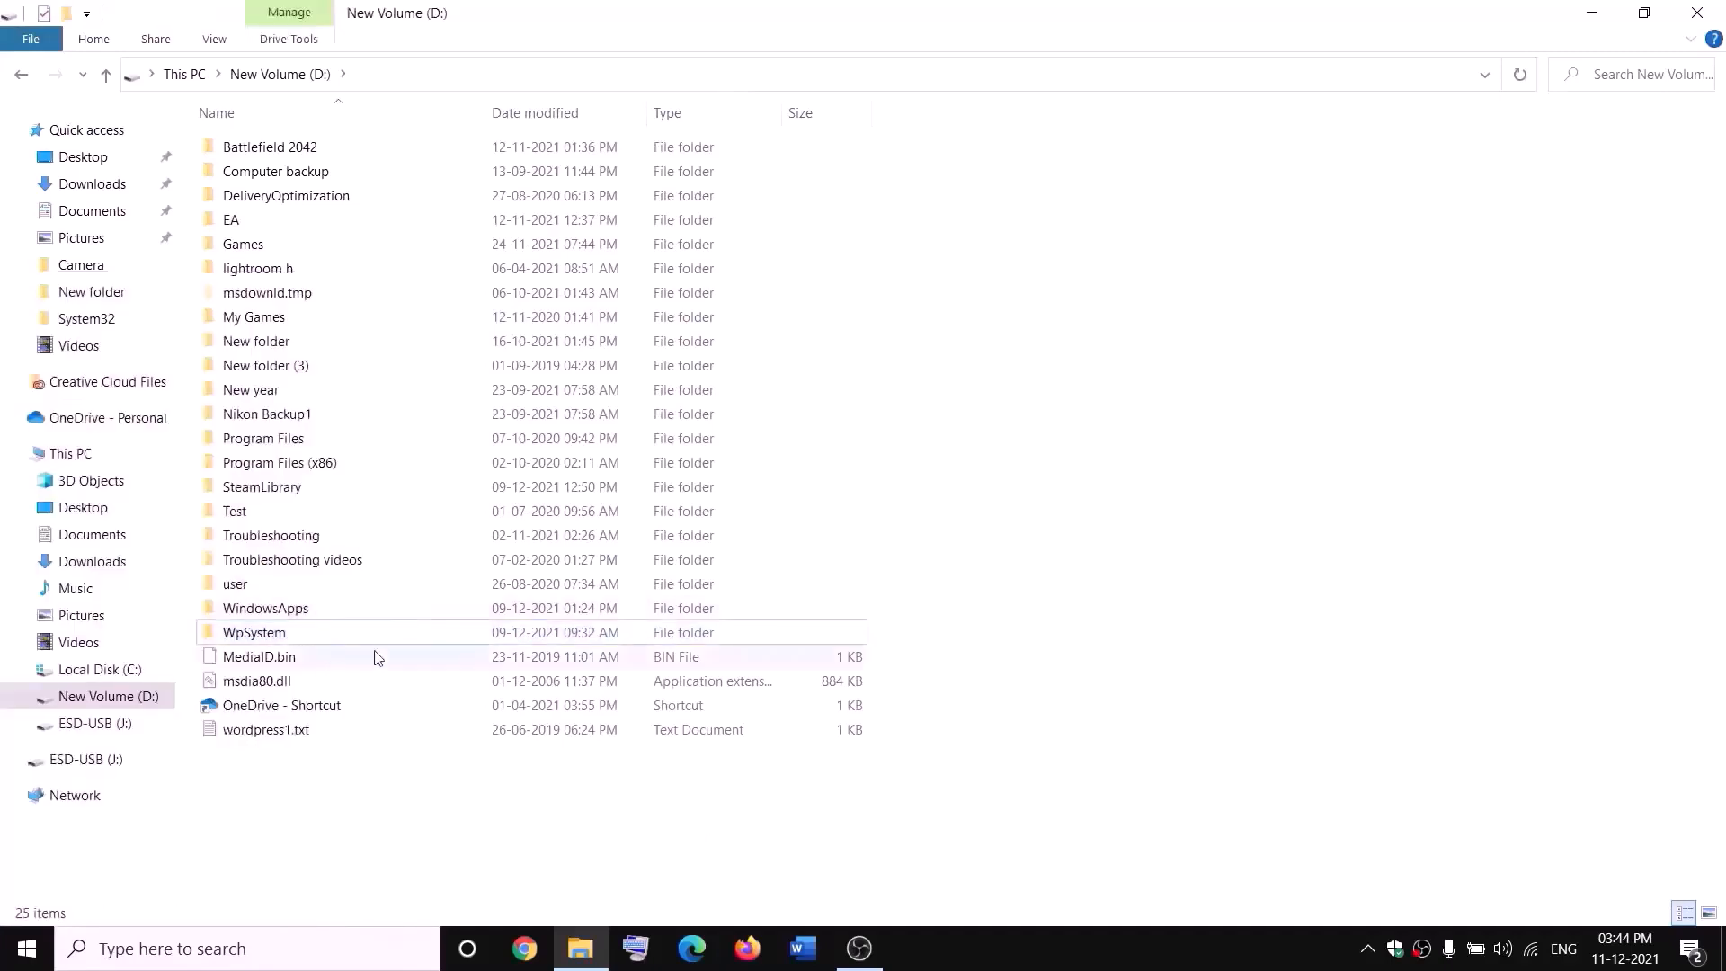
Open the advanced security settings of the WpSystem folder on the D: drive.
{"action": "mouse_move", "coordinate": [274, 638]}
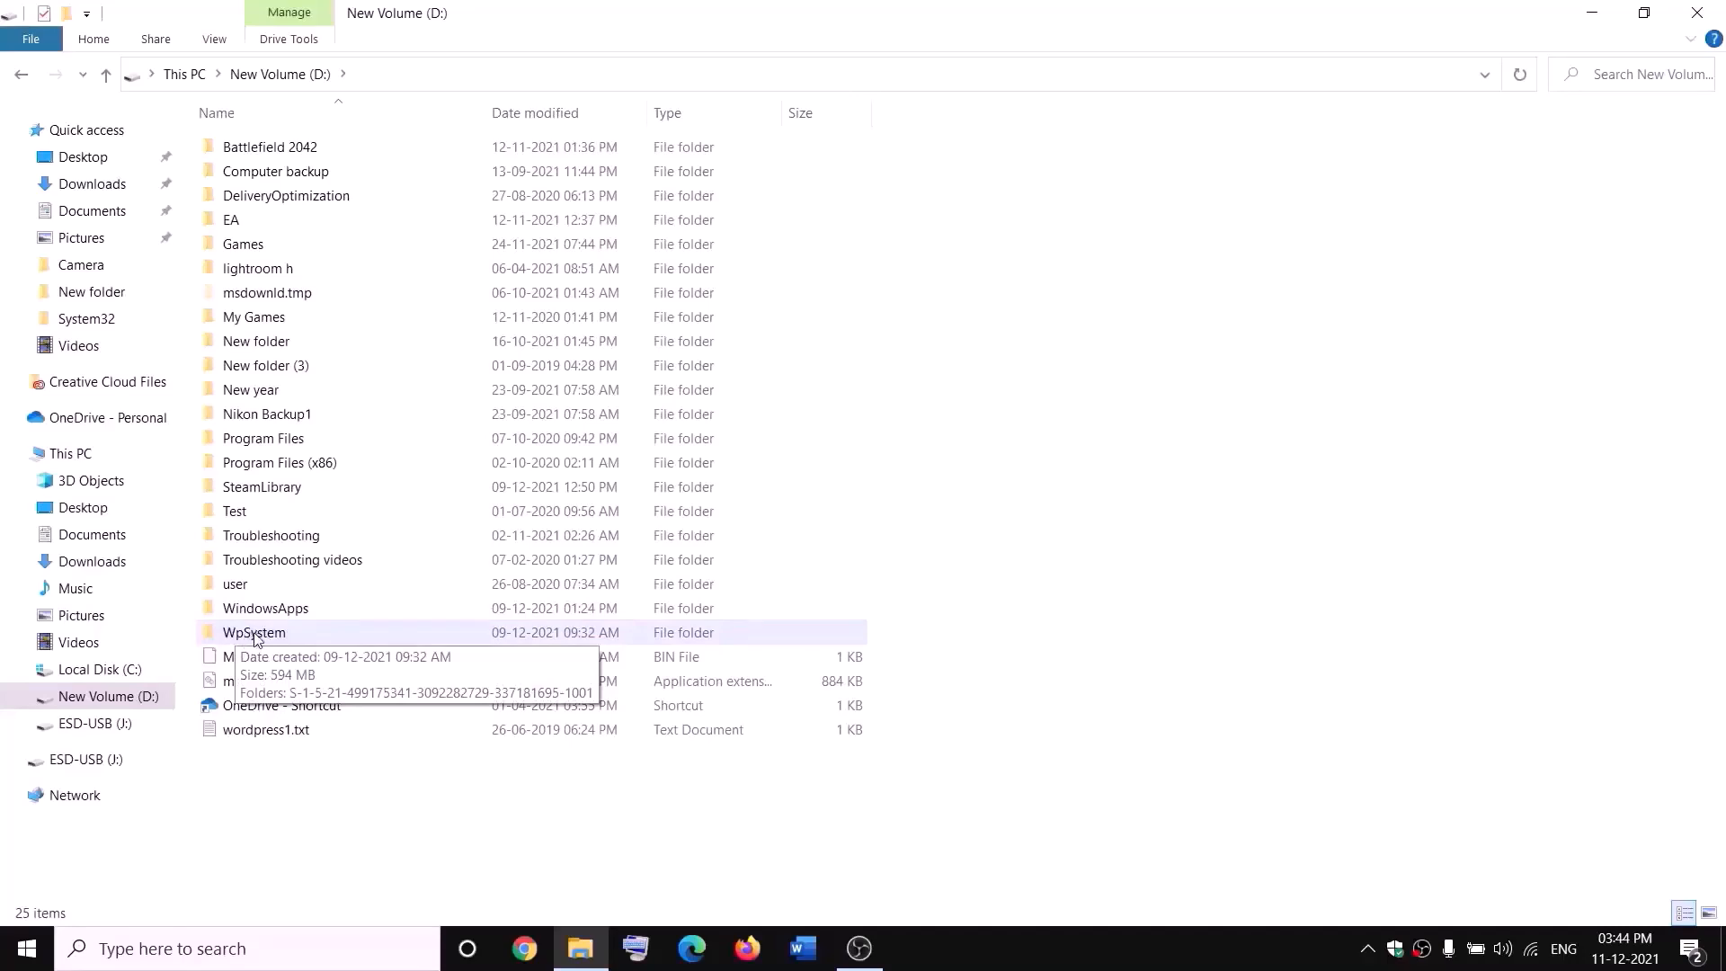
{"action": "right_click", "coordinate": [253, 635]}
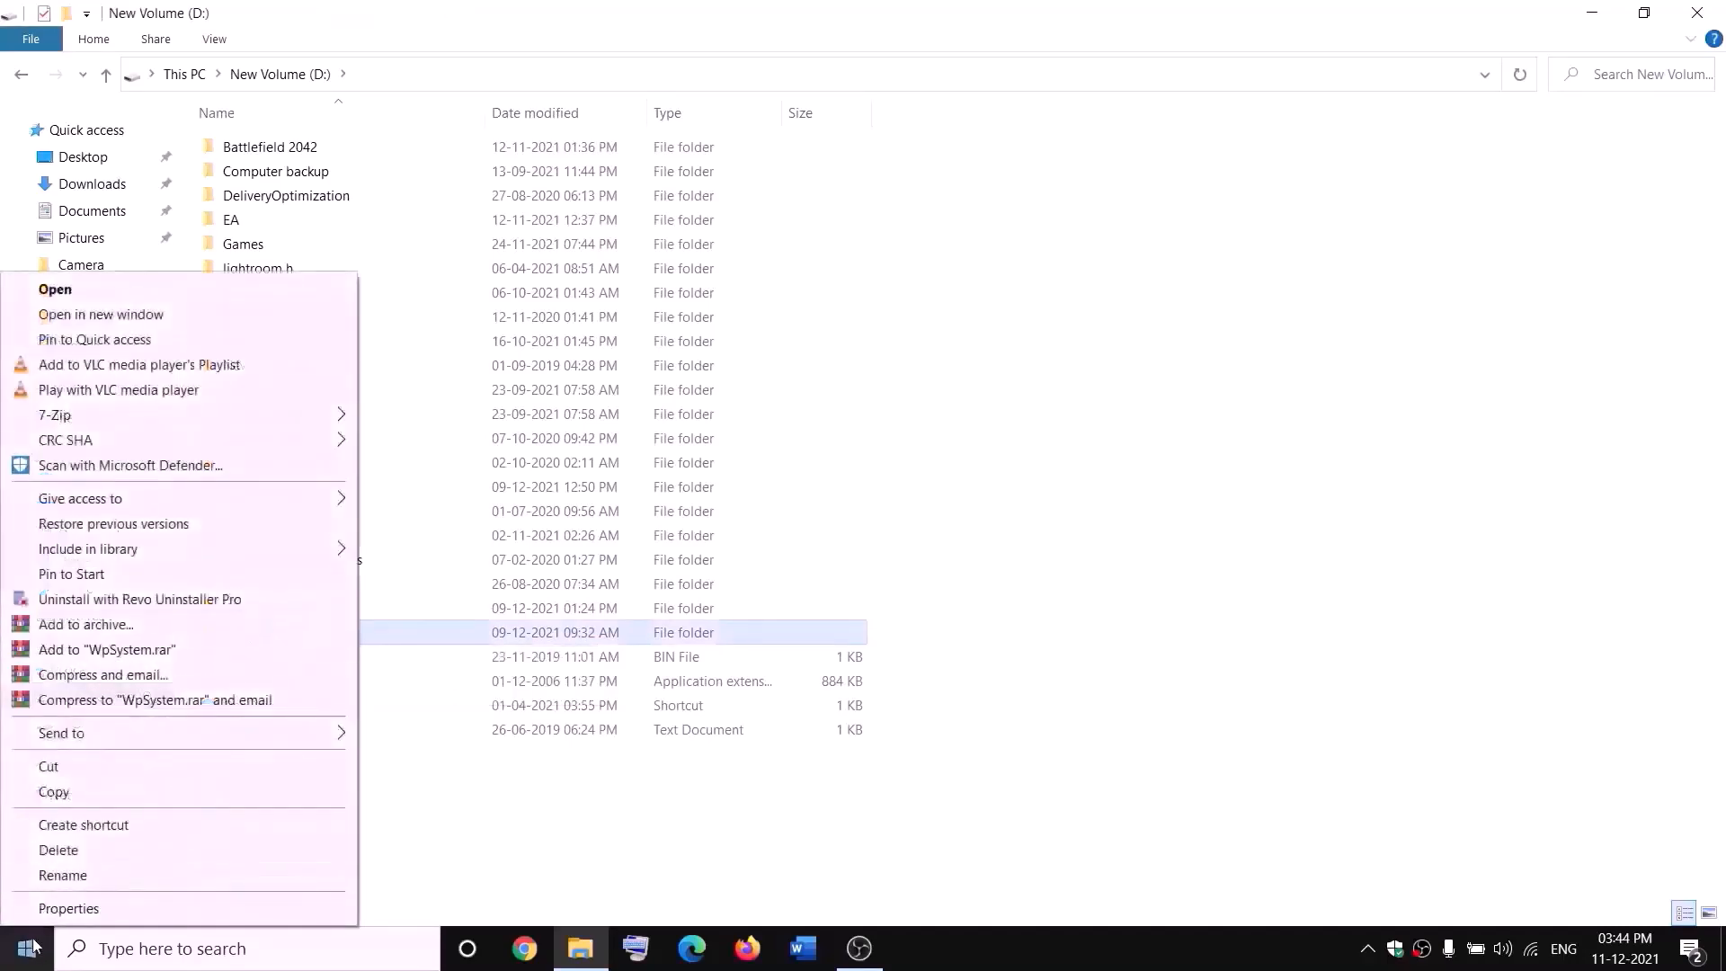
{"action": "left_click", "coordinate": [72, 910]}
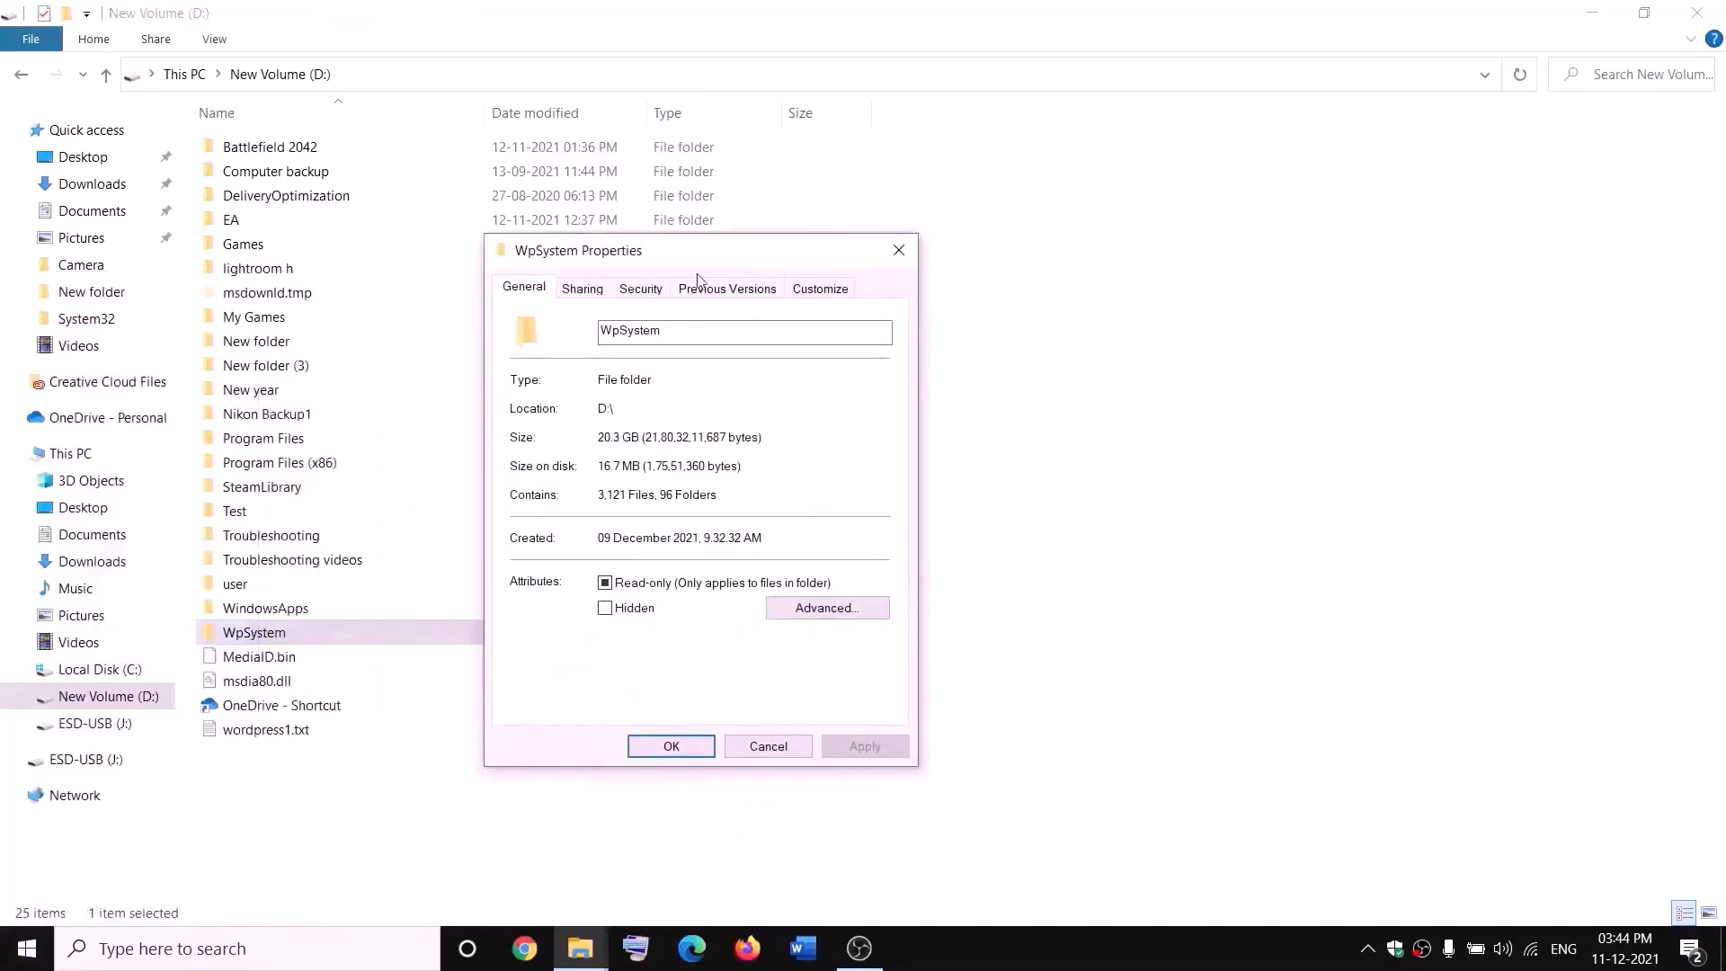
{"action": "left_click", "coordinate": [641, 289]}
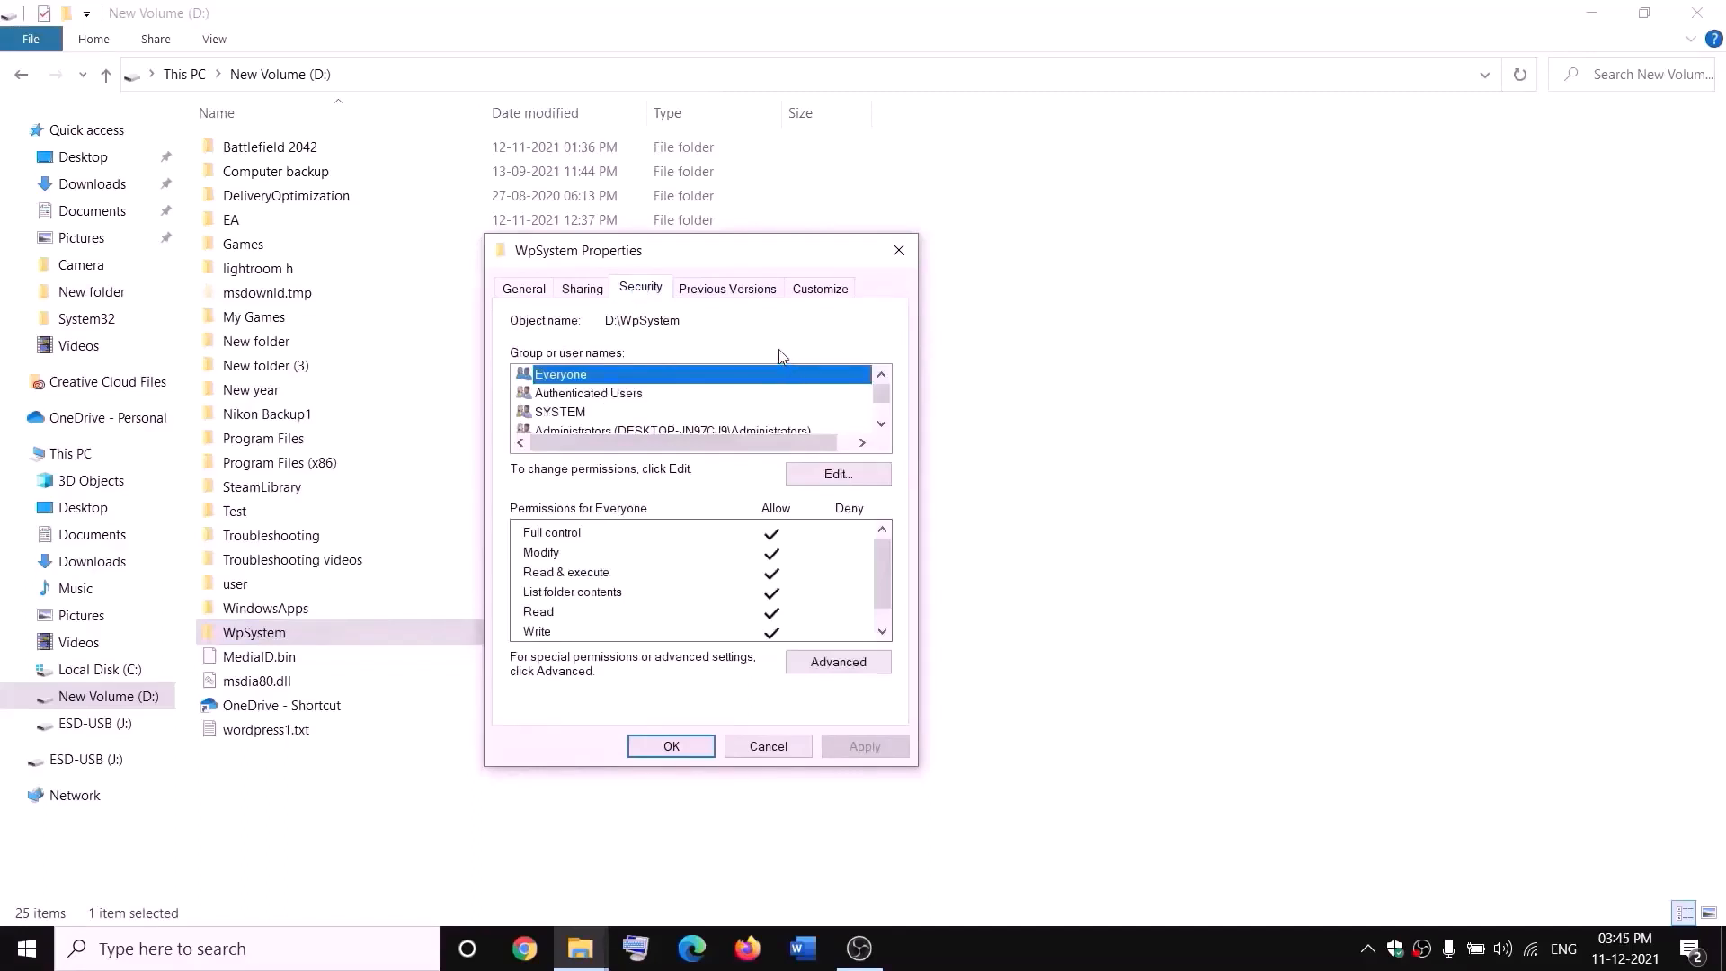
{"action": "left_click", "coordinate": [838, 662]}
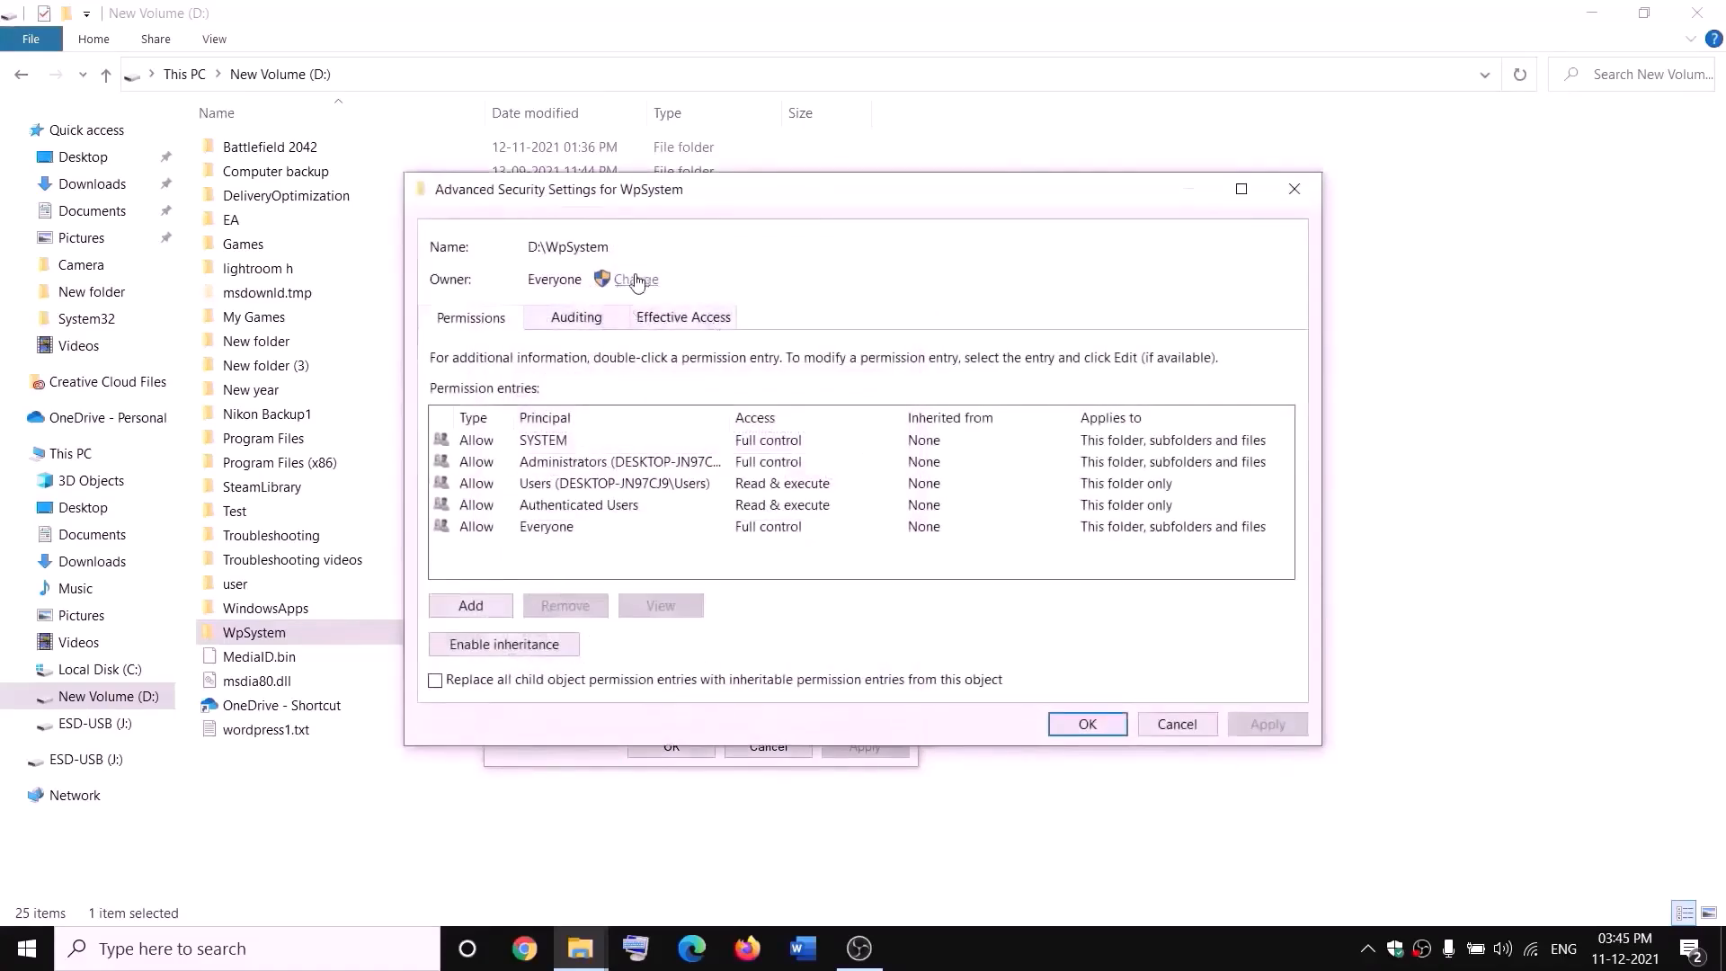
Choose everyone as the new owner of the WpSystem folder, checking the name before accepting it.
{"action": "left_click", "coordinate": [637, 281]}
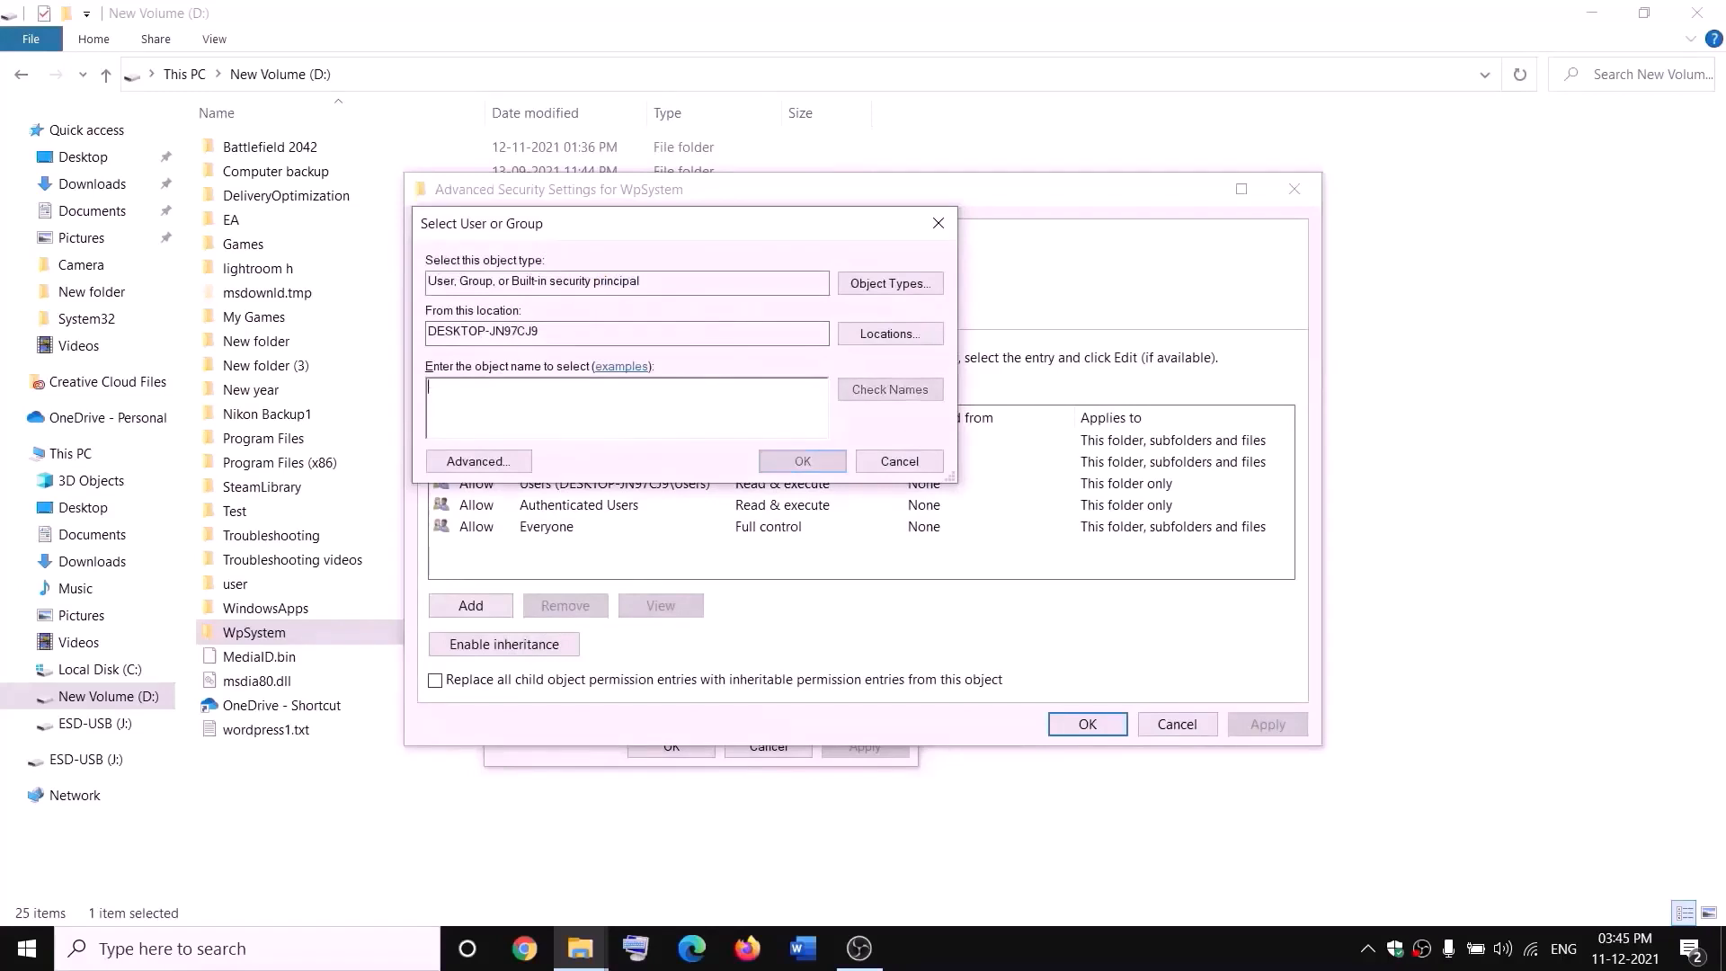
{"action": "type", "text": "everyone"}
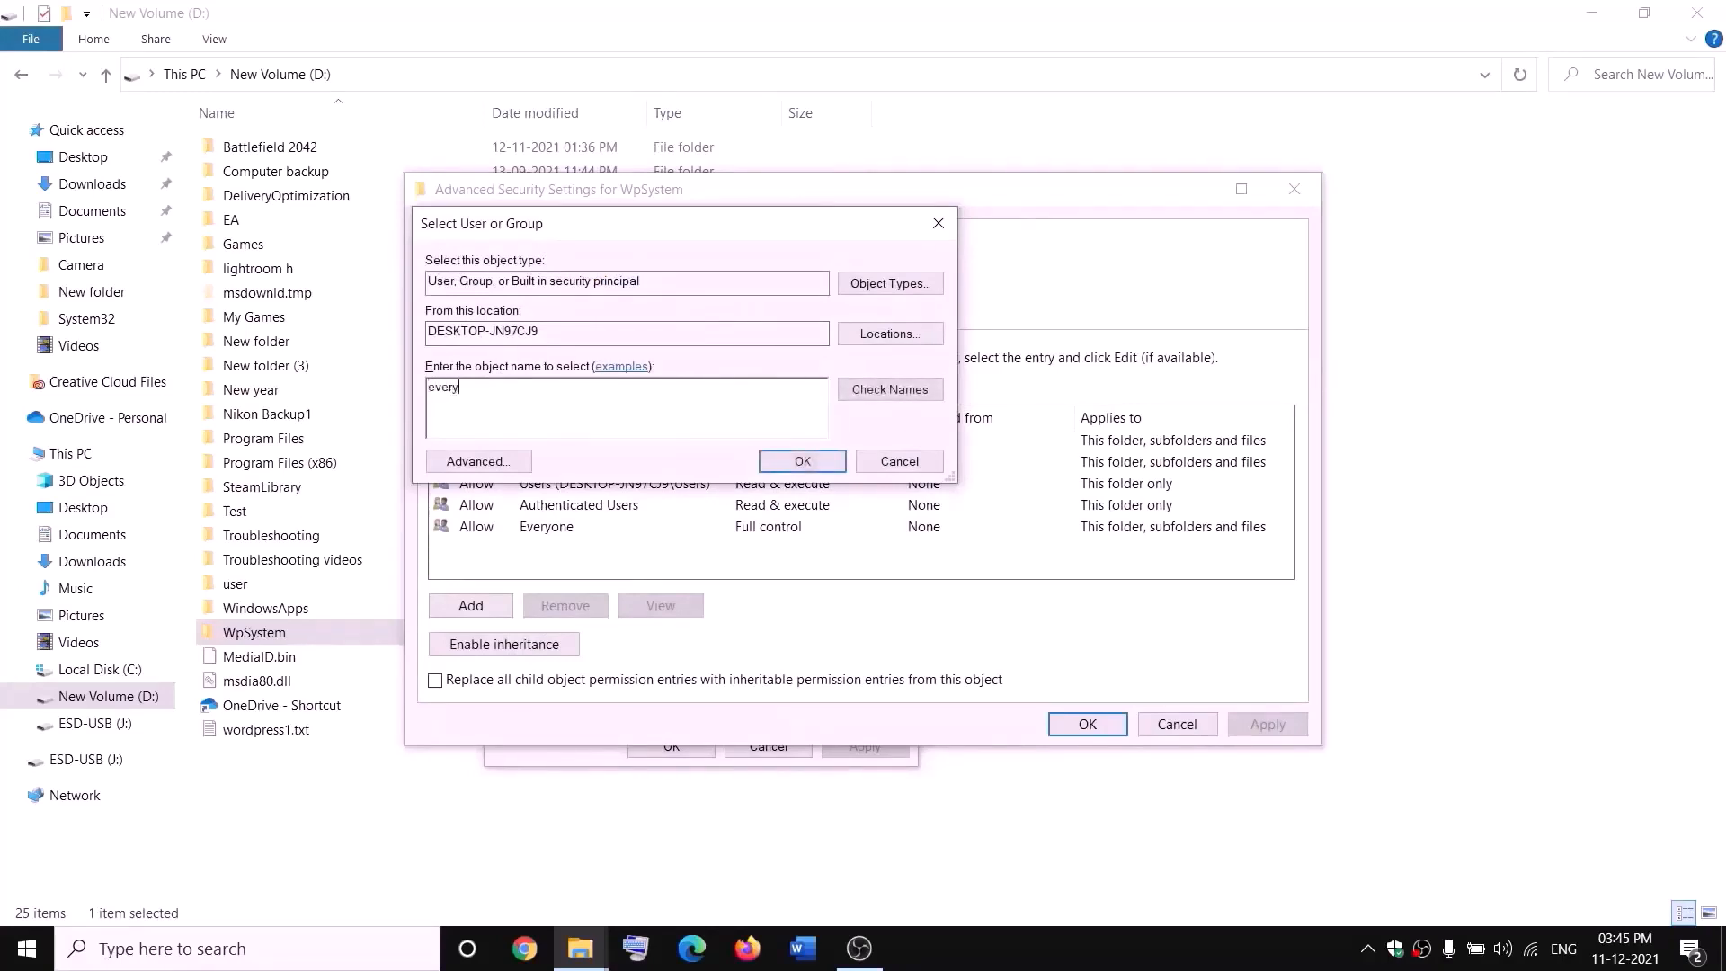
{"action": "double_click", "coordinate": [518, 388]}
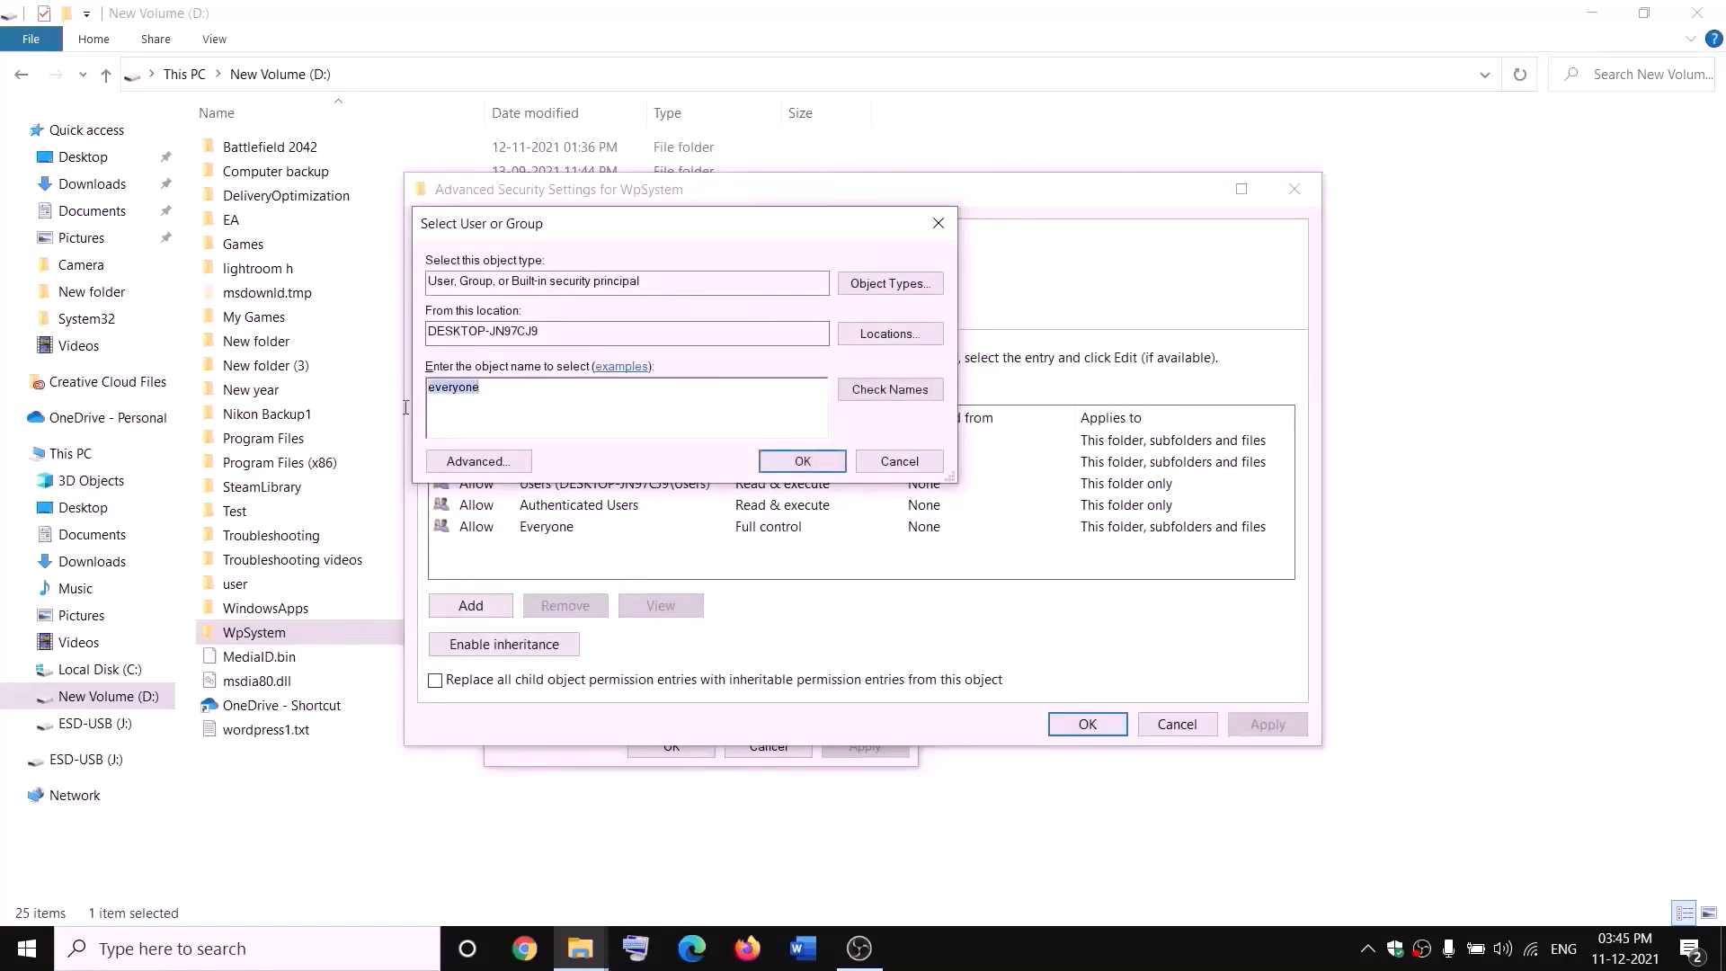
{"action": "left_click", "coordinate": [901, 400]}
{"action": "left_click", "coordinate": [805, 462]}
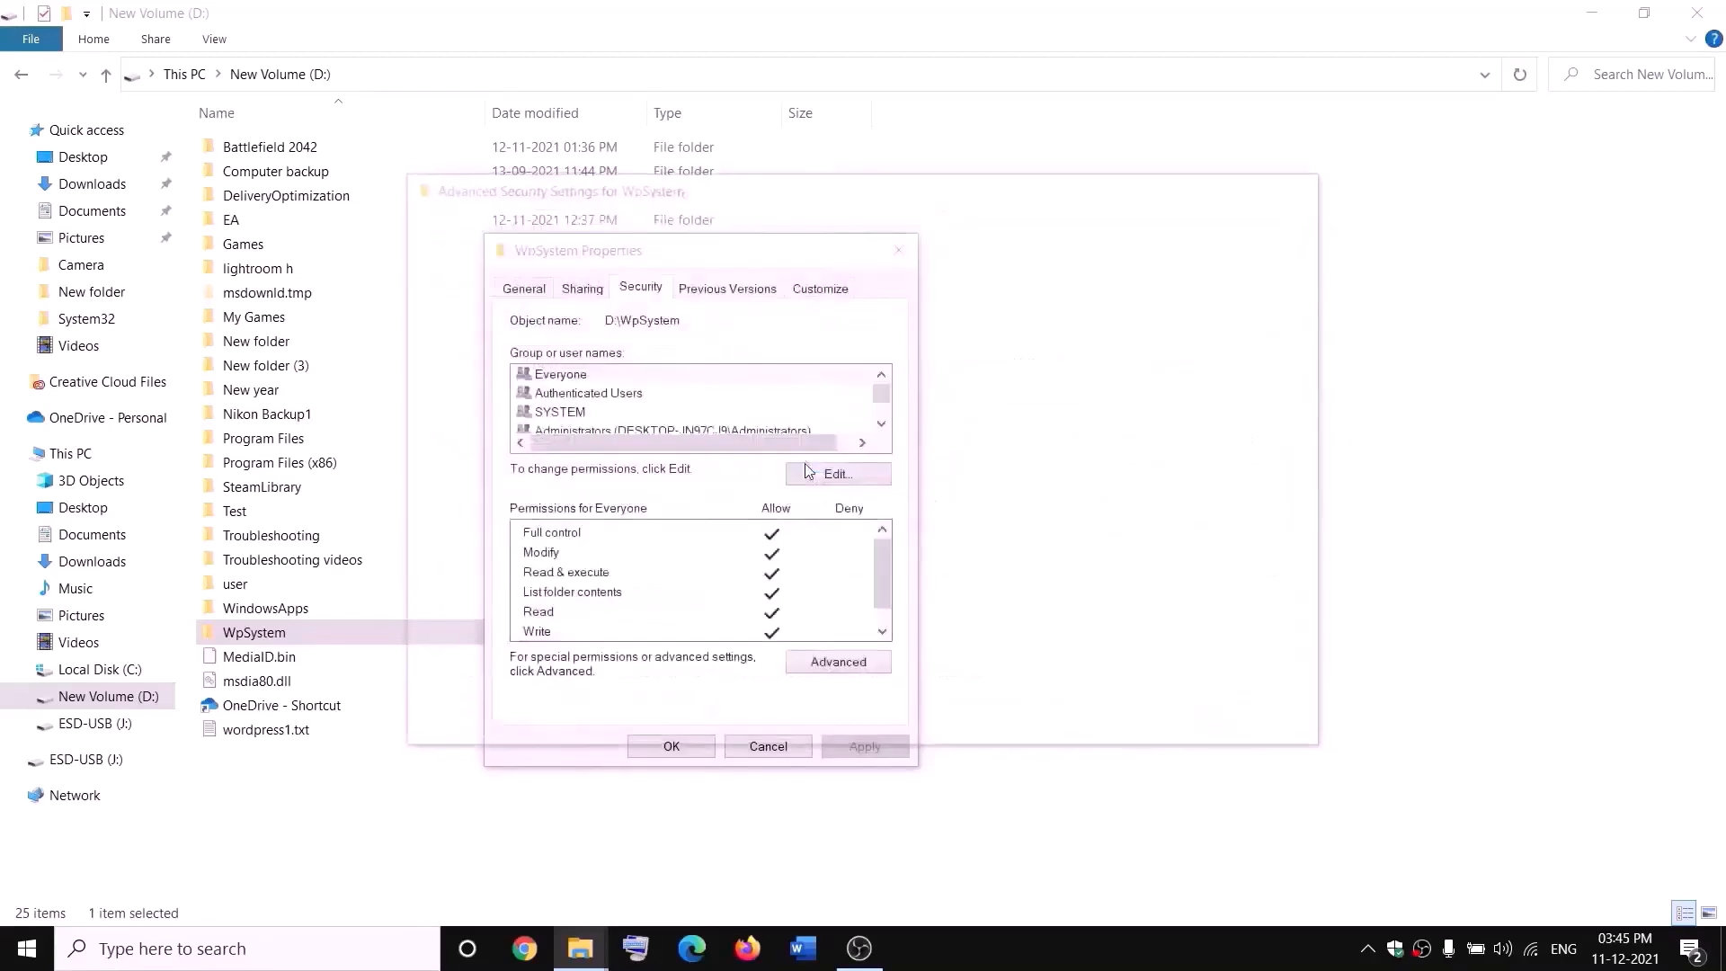
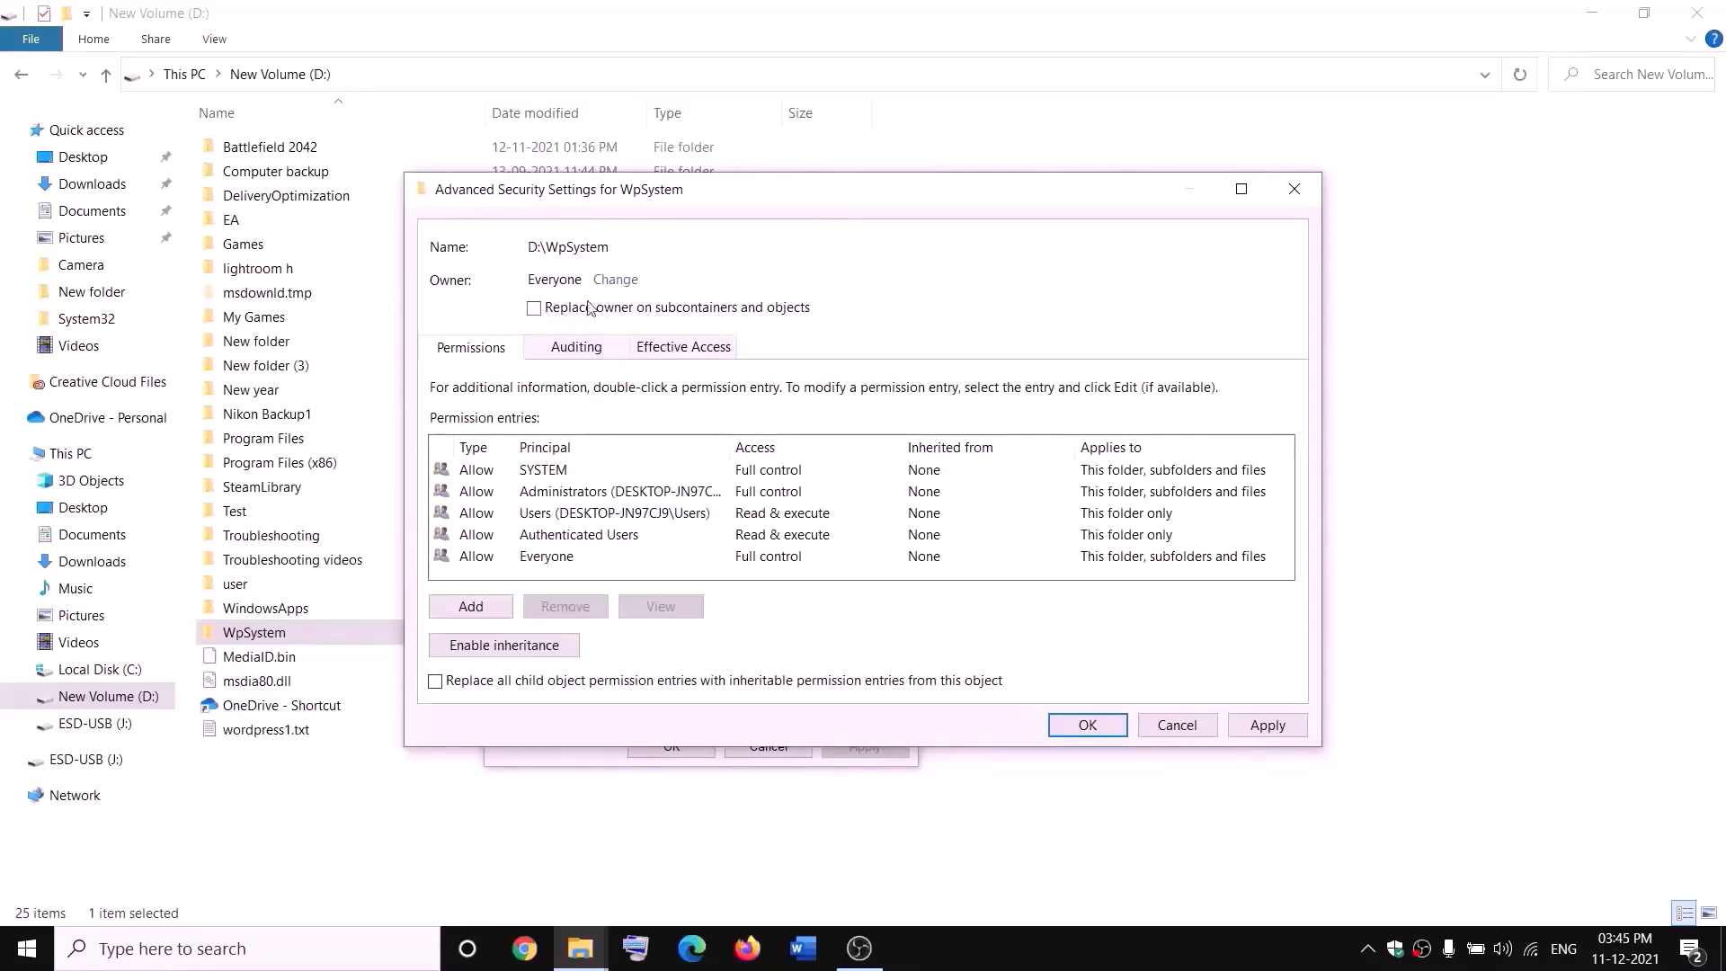
Apply the ownership change to WpSystem and its subcontainers and objects, and close the folder's properties.
{"action": "left_click", "coordinate": [1272, 725]}
{"action": "left_click", "coordinate": [1088, 730]}
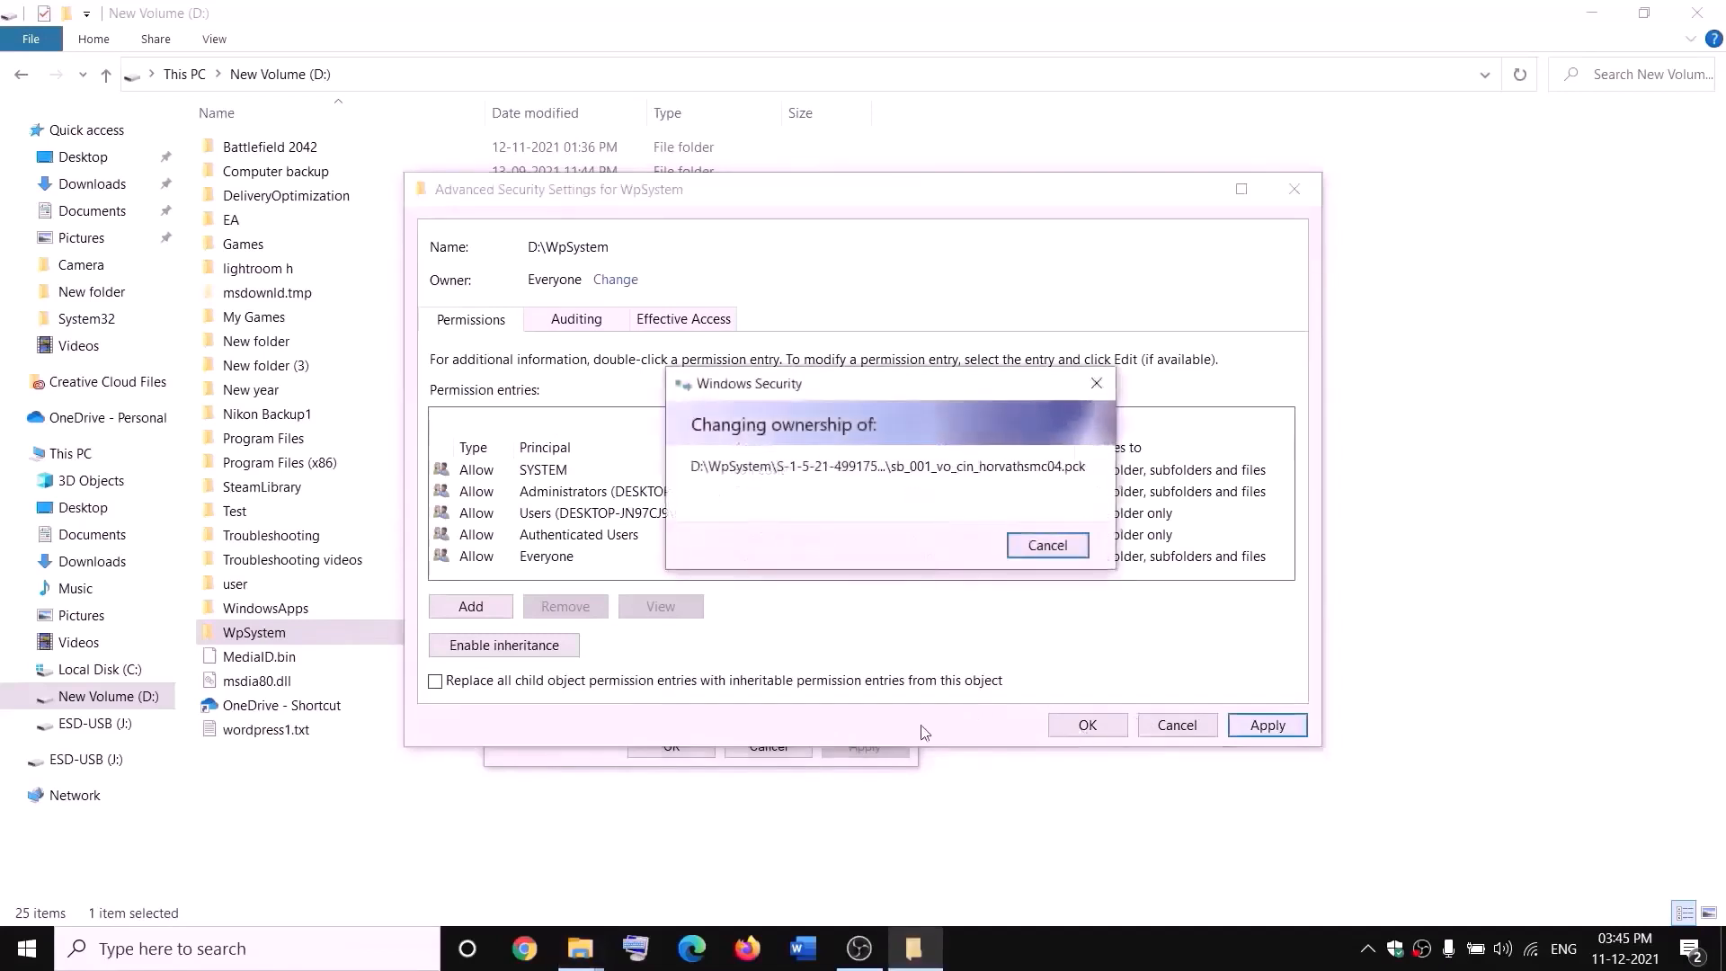
{"action": "left_click", "coordinate": [1034, 568]}
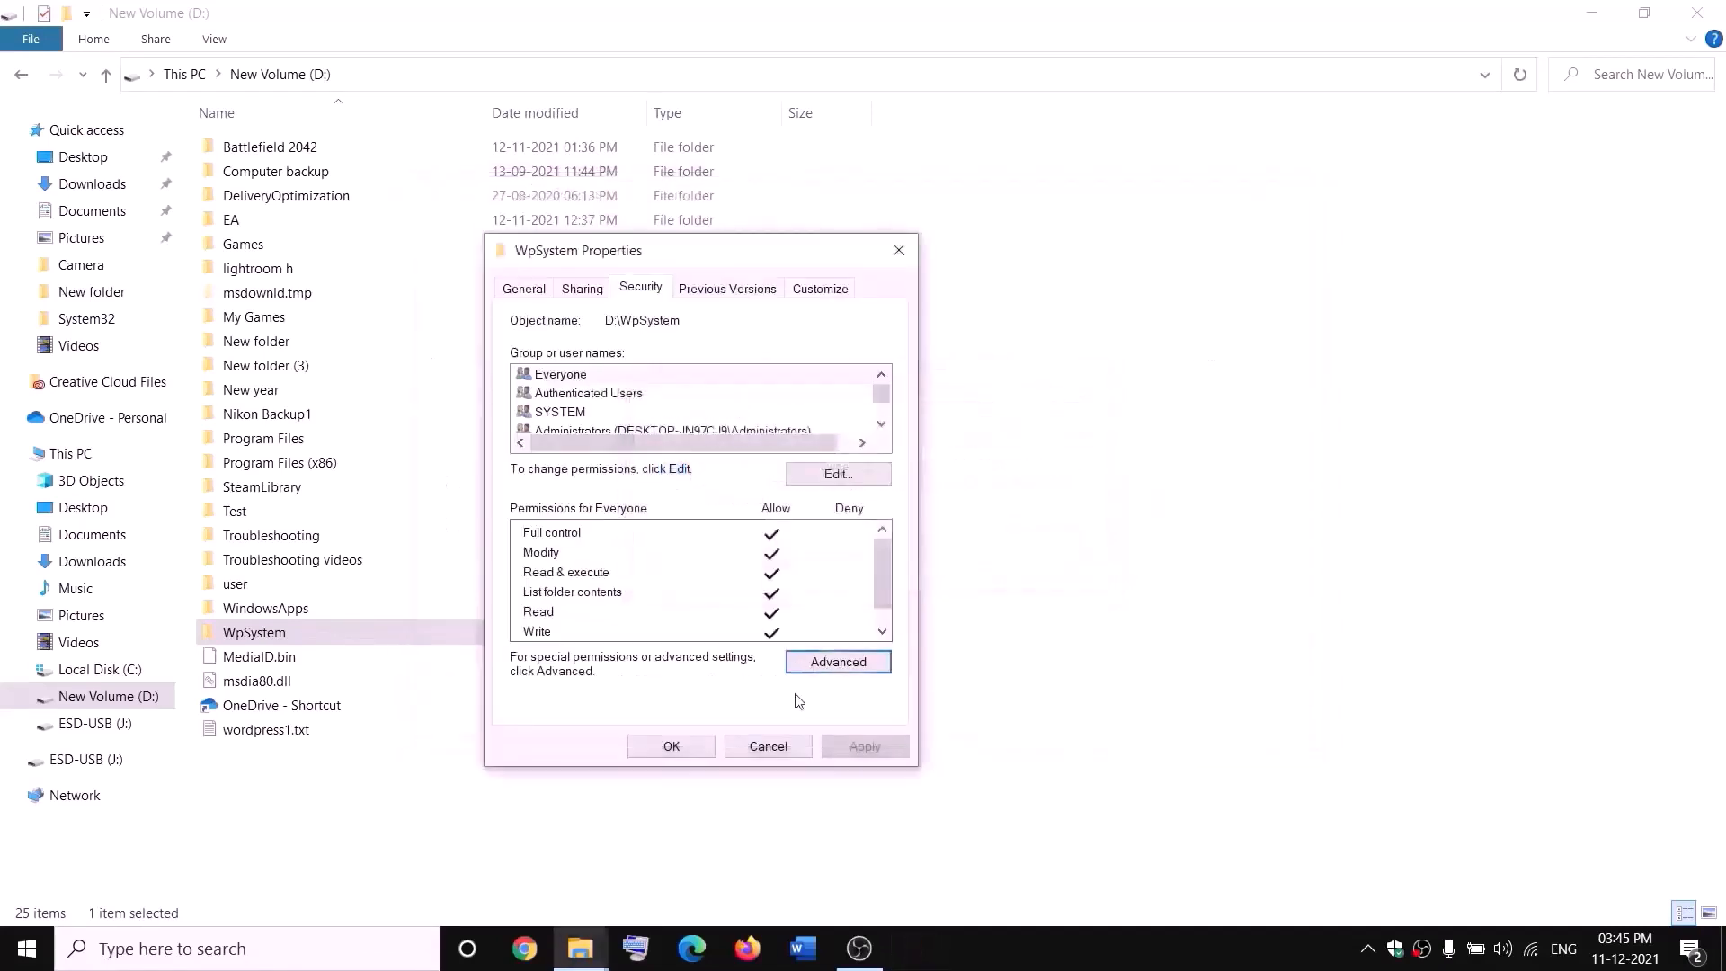
{"action": "left_click", "coordinate": [673, 747]}
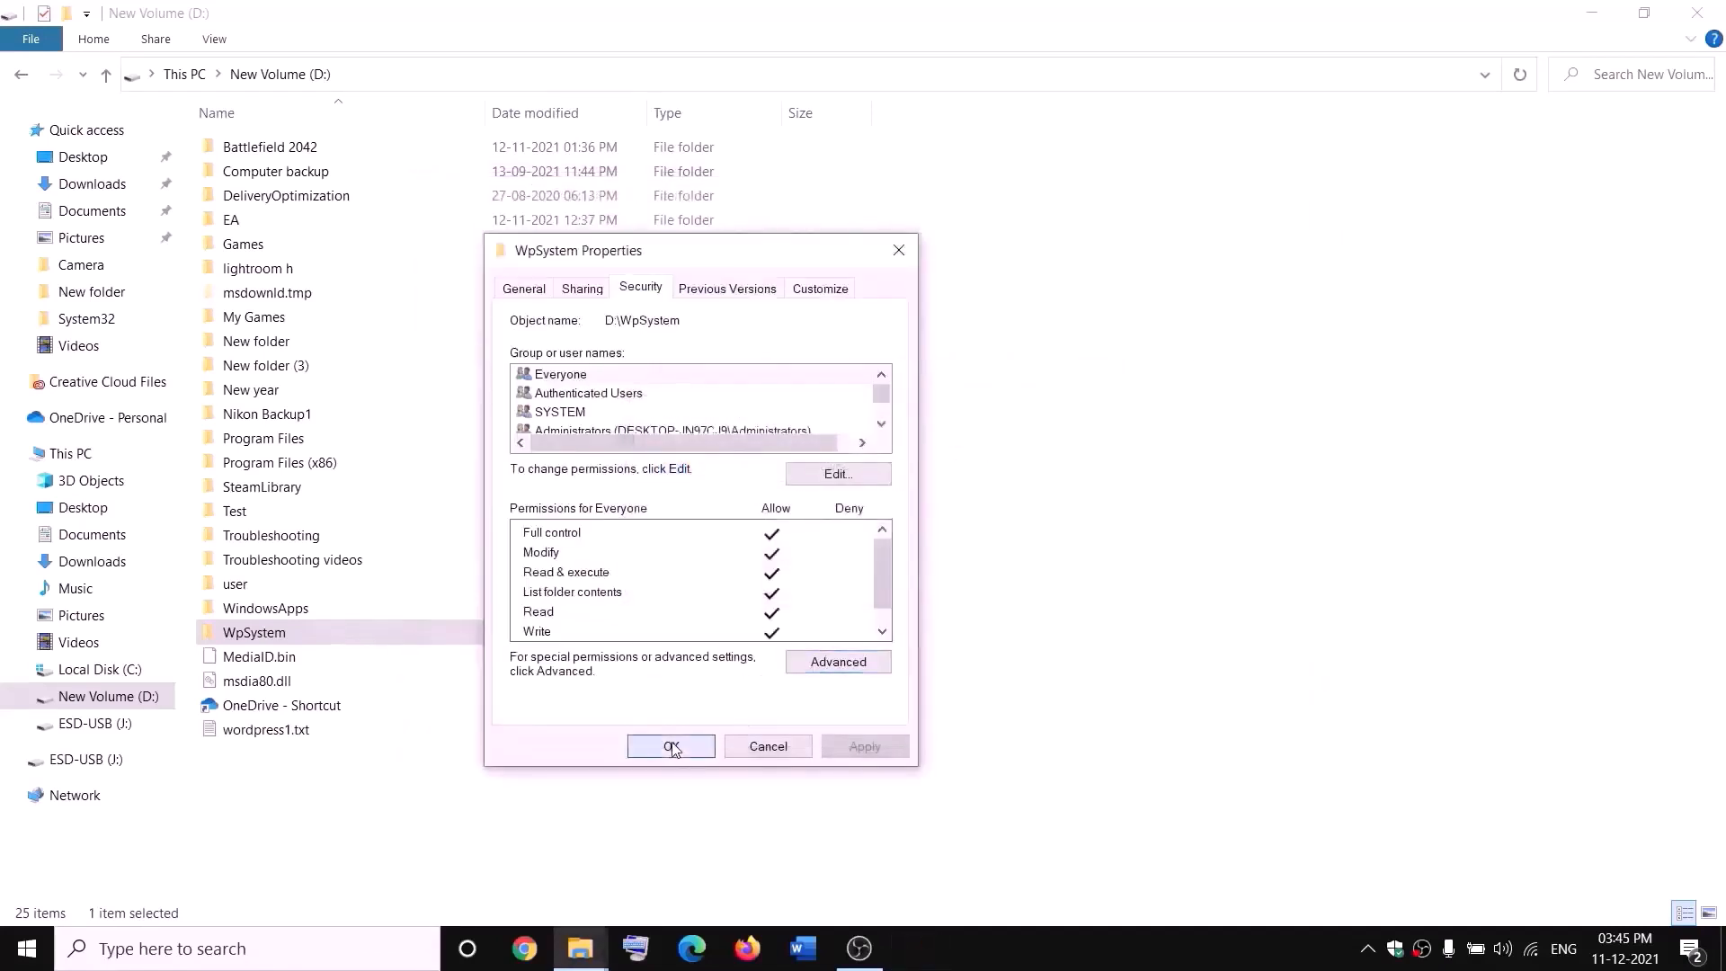
Reopen WpSystem's properties and bring up its advanced security settings again.
{"action": "right_click", "coordinate": [259, 635]}
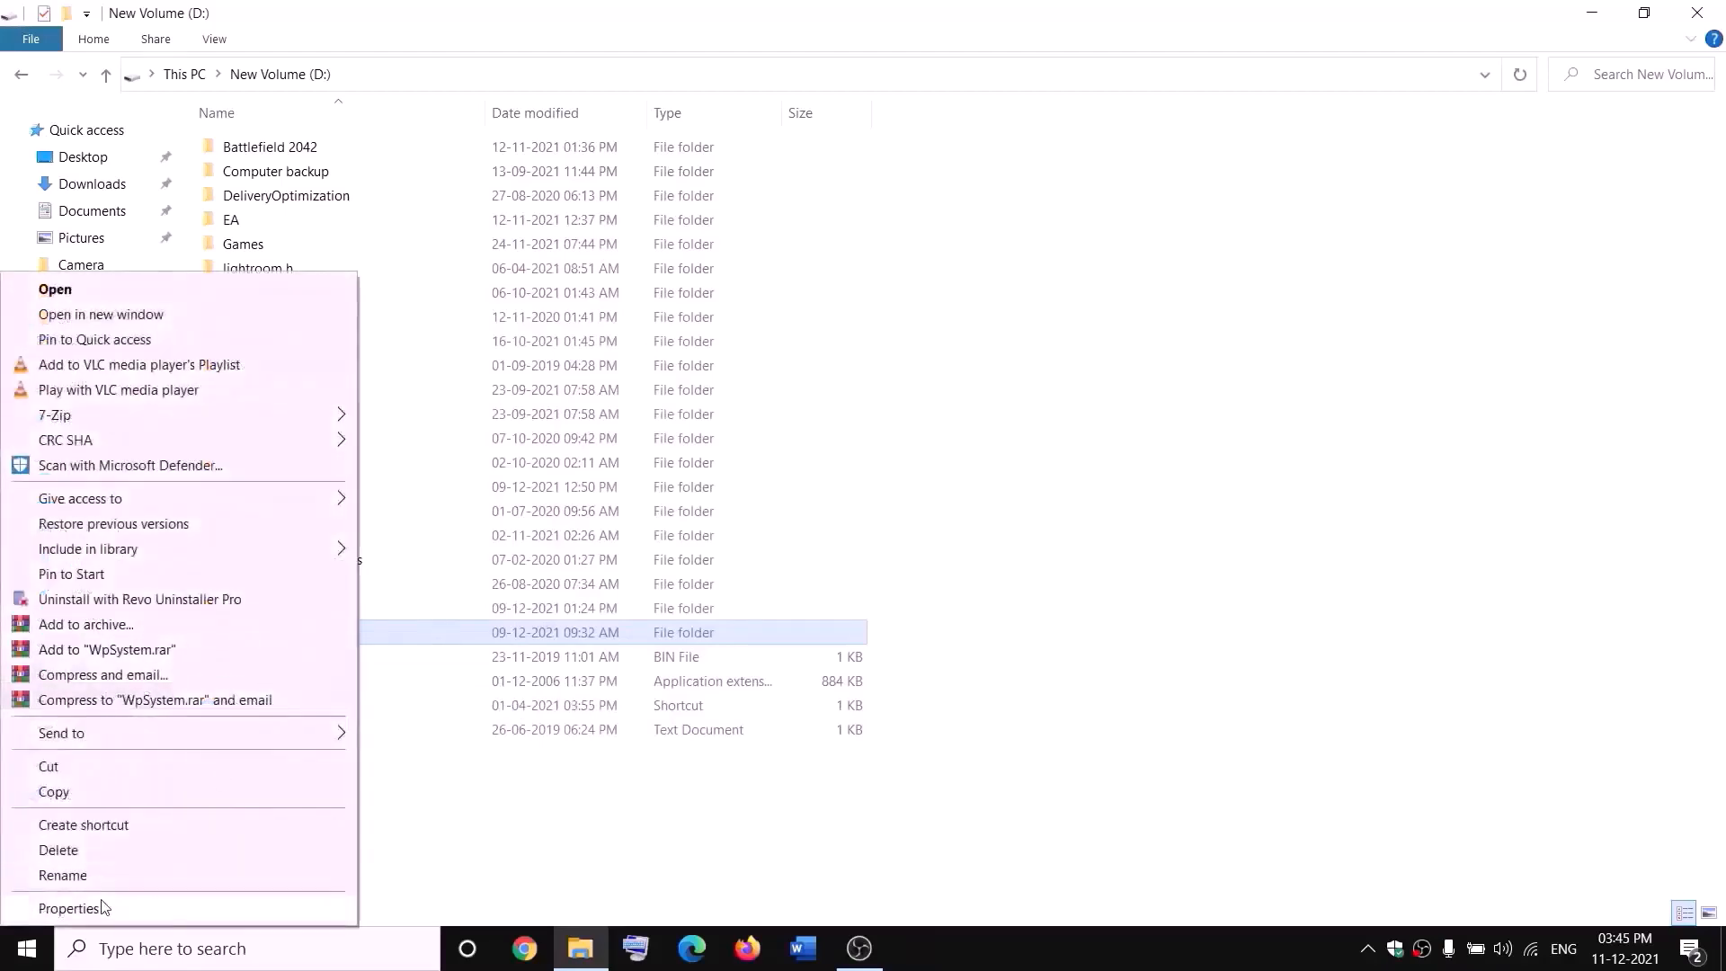
{"action": "left_click", "coordinate": [70, 908]}
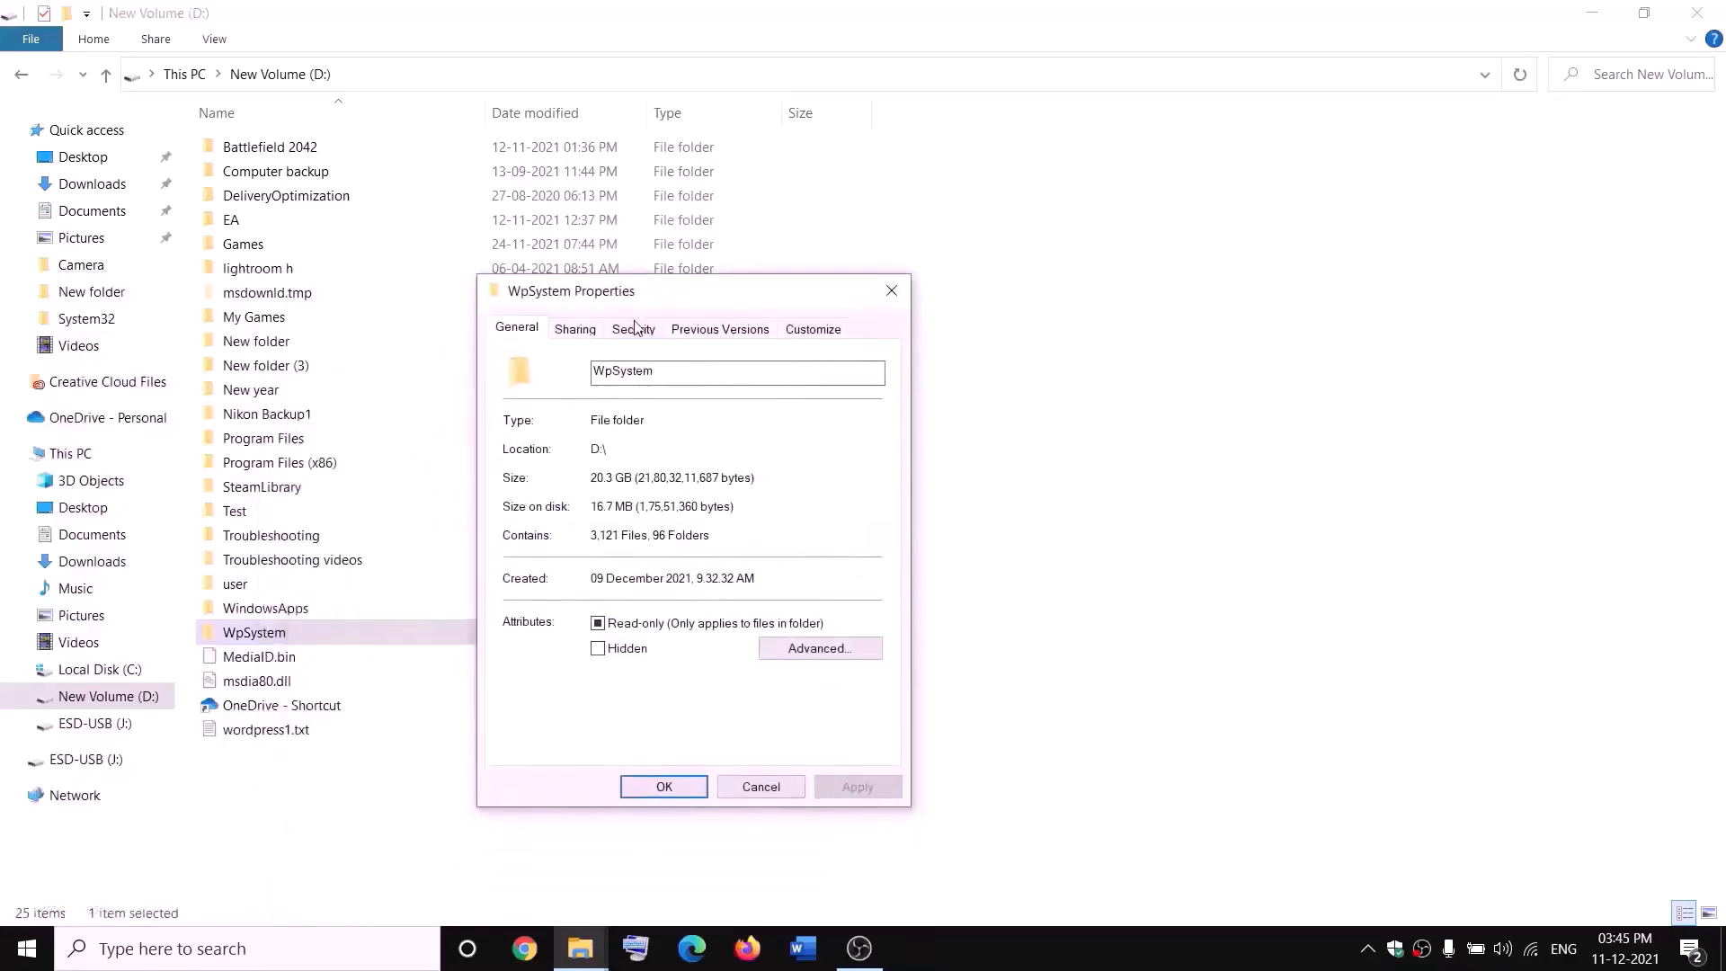
{"action": "left_click", "coordinate": [636, 328]}
{"action": "left_click", "coordinate": [836, 702]}
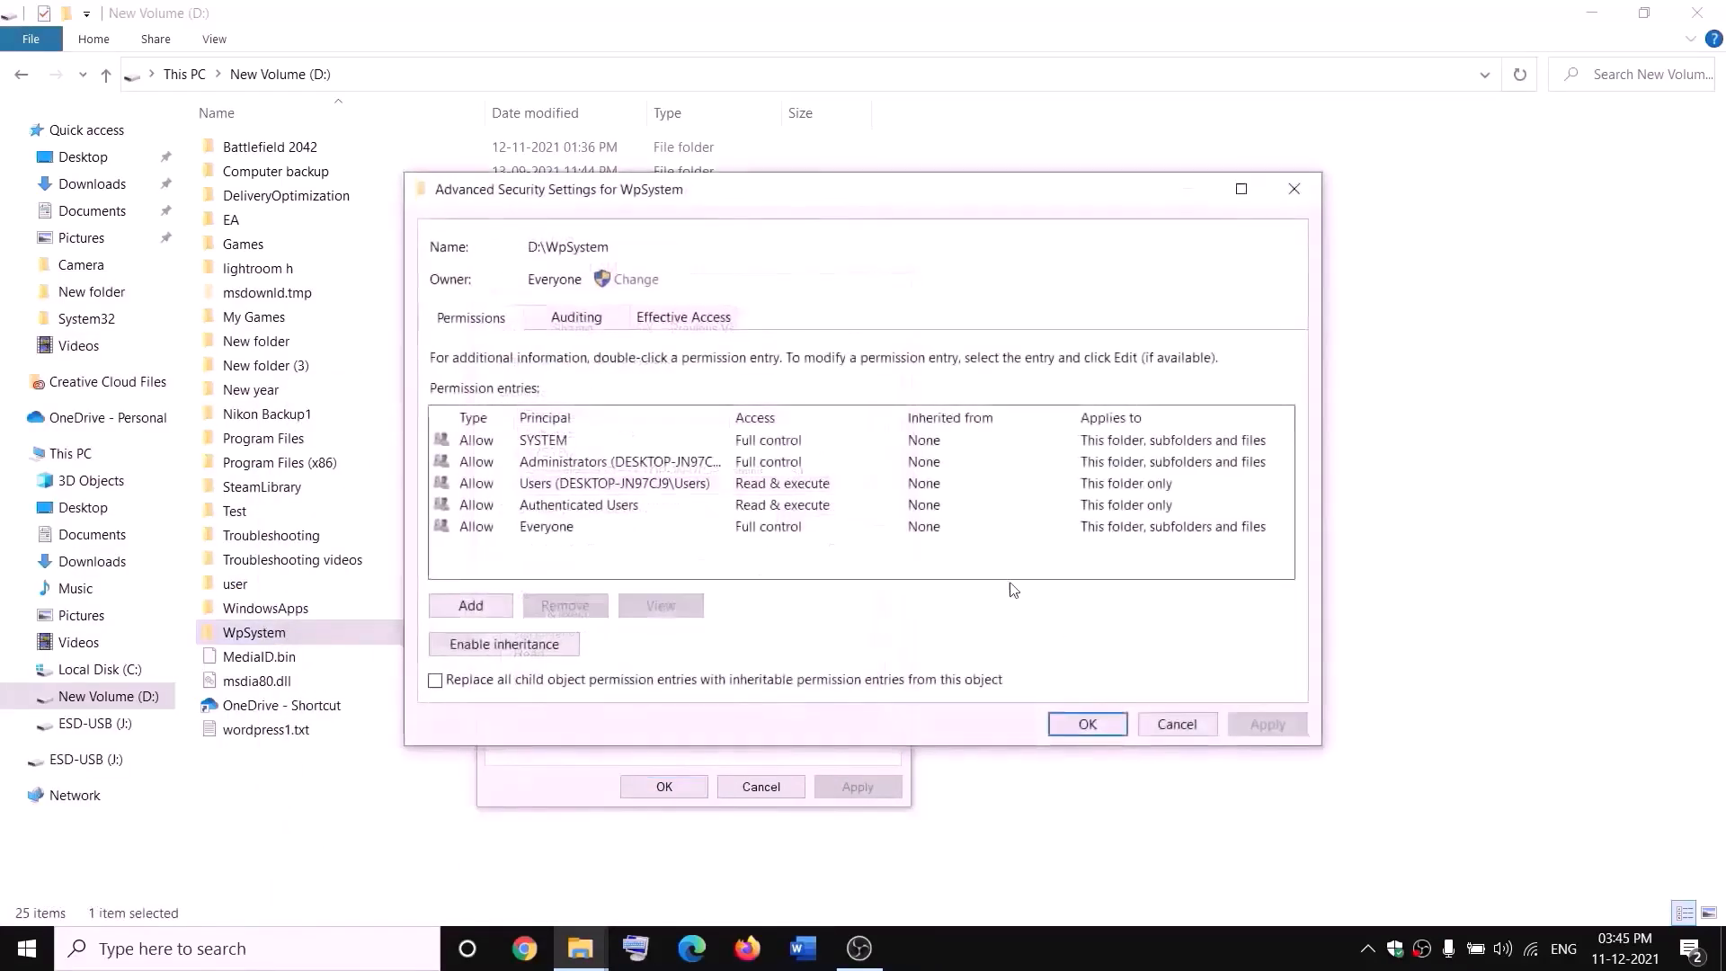
Start a new permission entry for WpSystem and select everyone as its principal.
{"action": "left_click", "coordinate": [473, 607]}
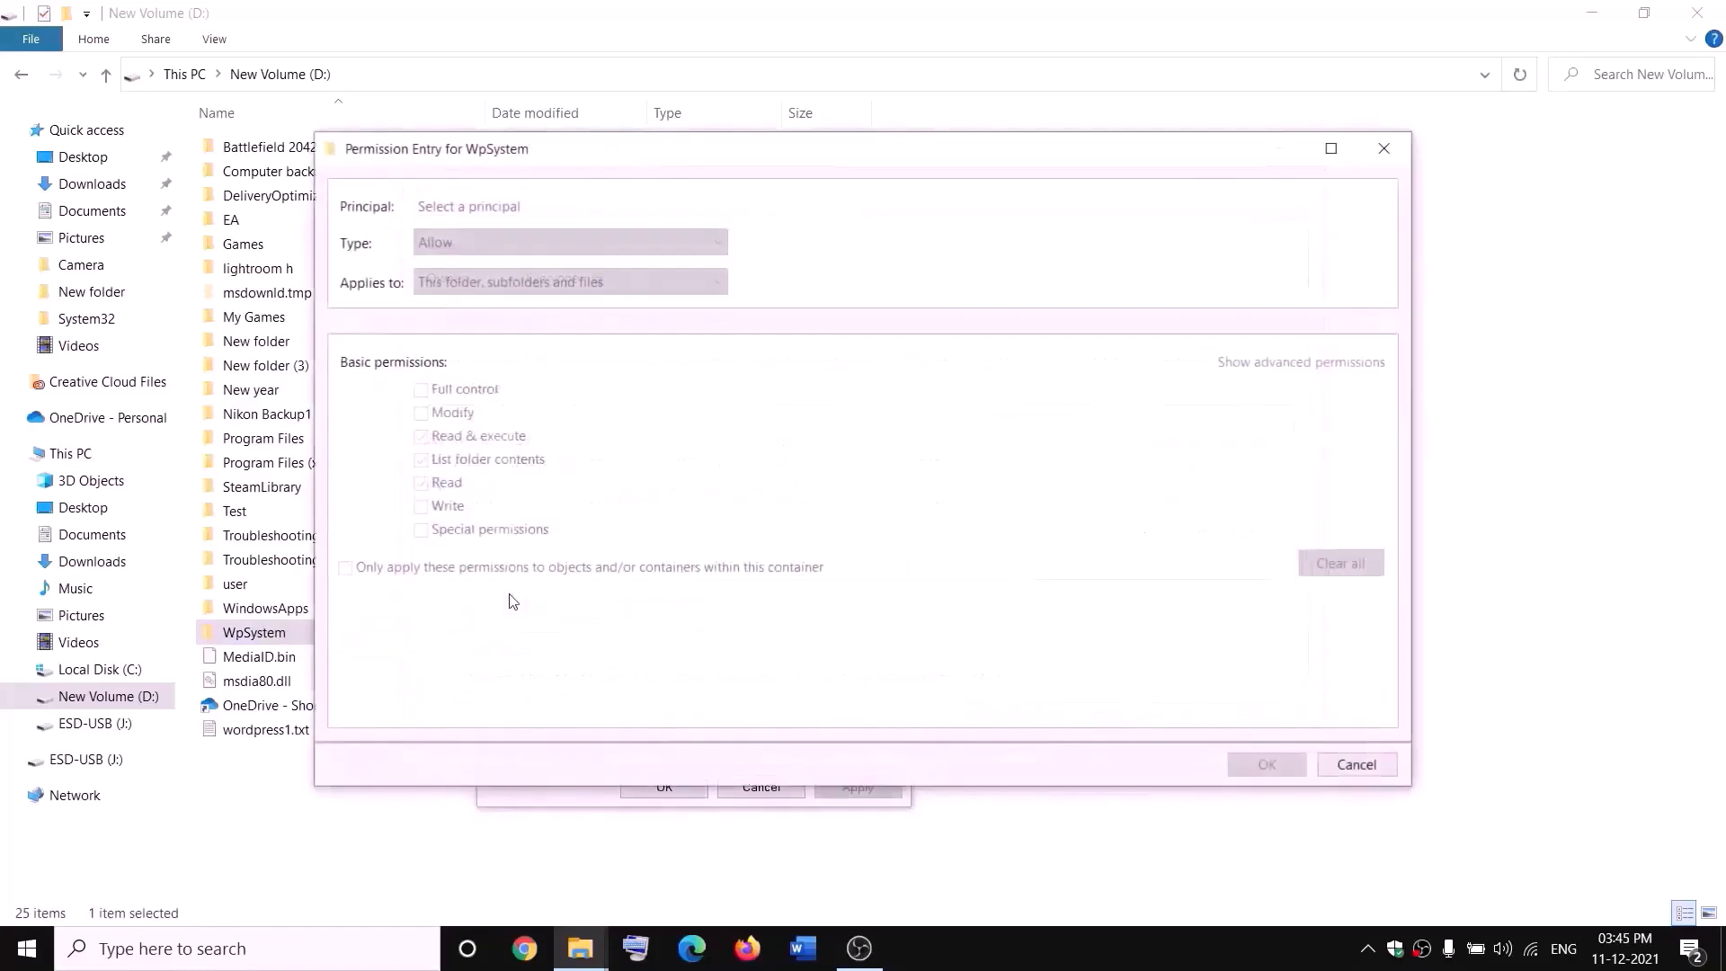
{"action": "left_click", "coordinate": [471, 209]}
{"action": "type", "text": "e"}
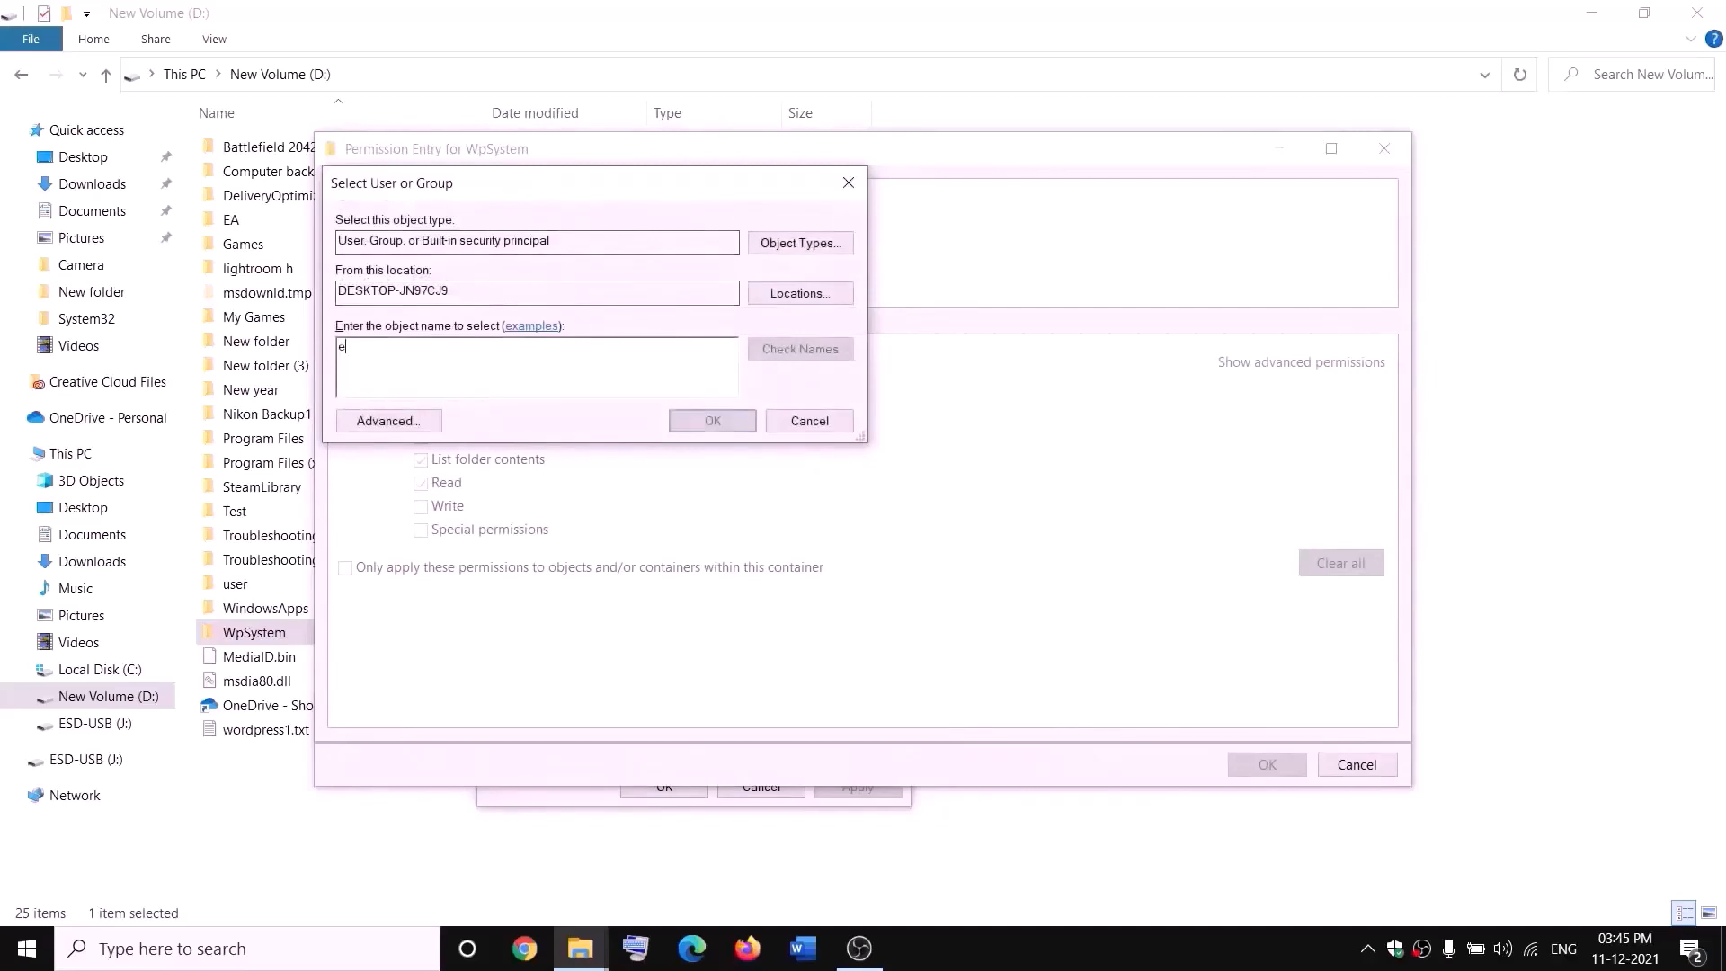
{"action": "type", "text": "veryone"}
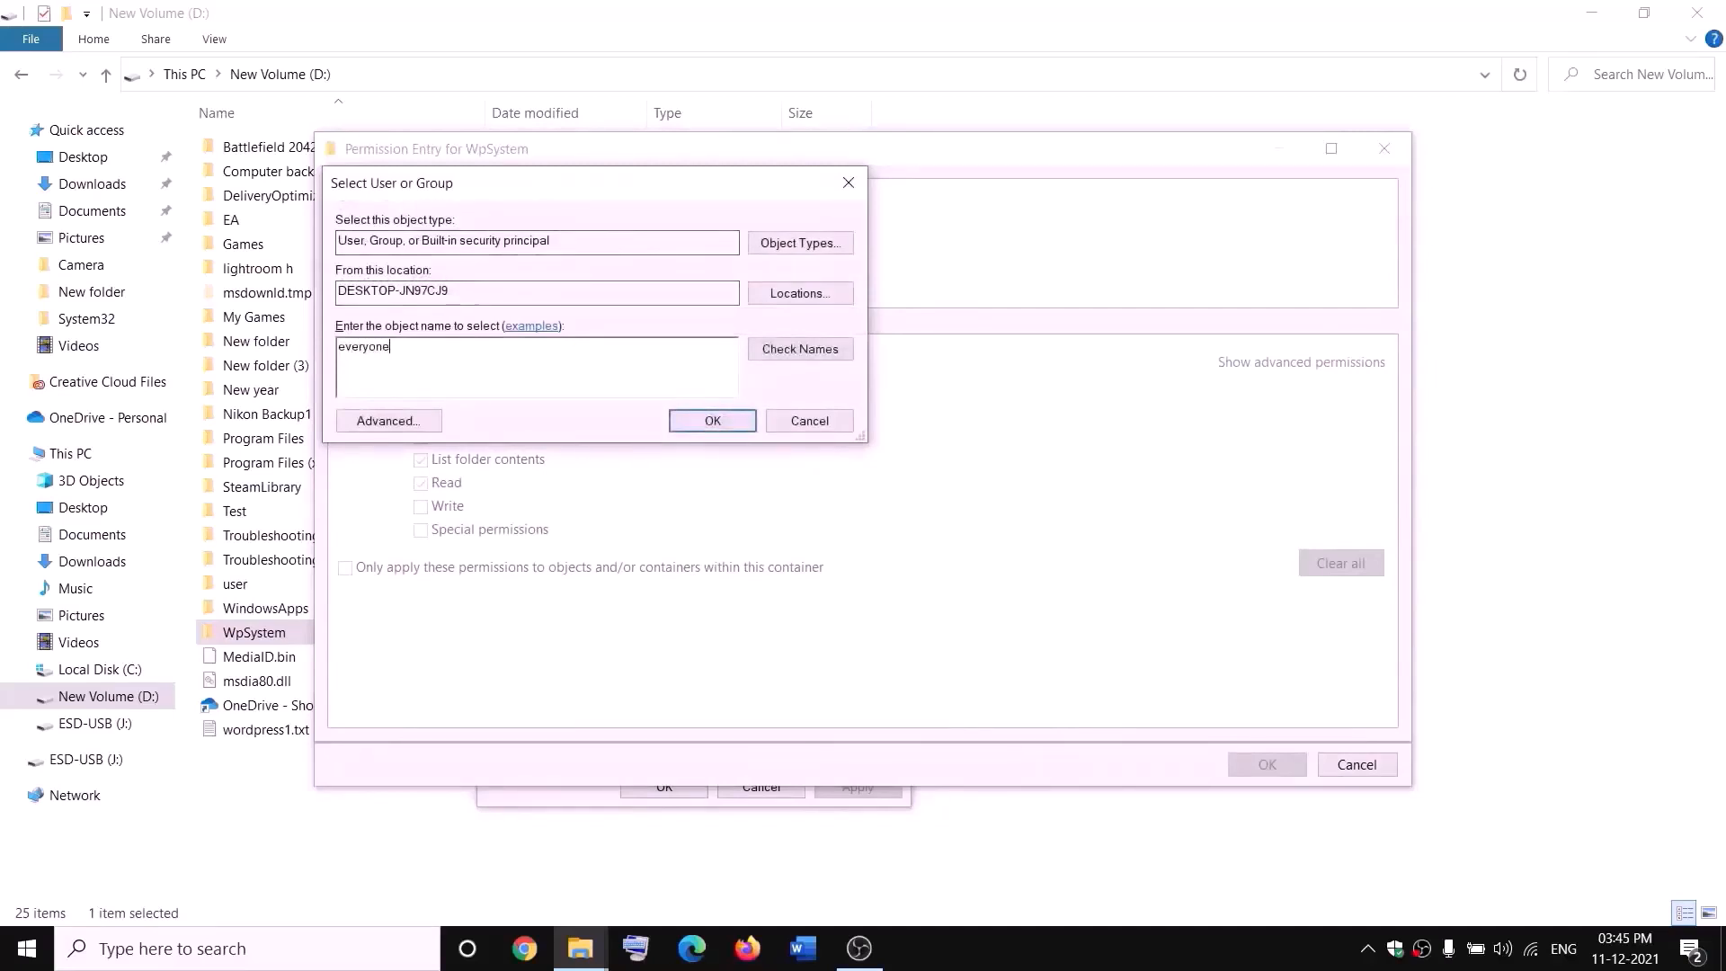
{"action": "left_click", "coordinate": [799, 350]}
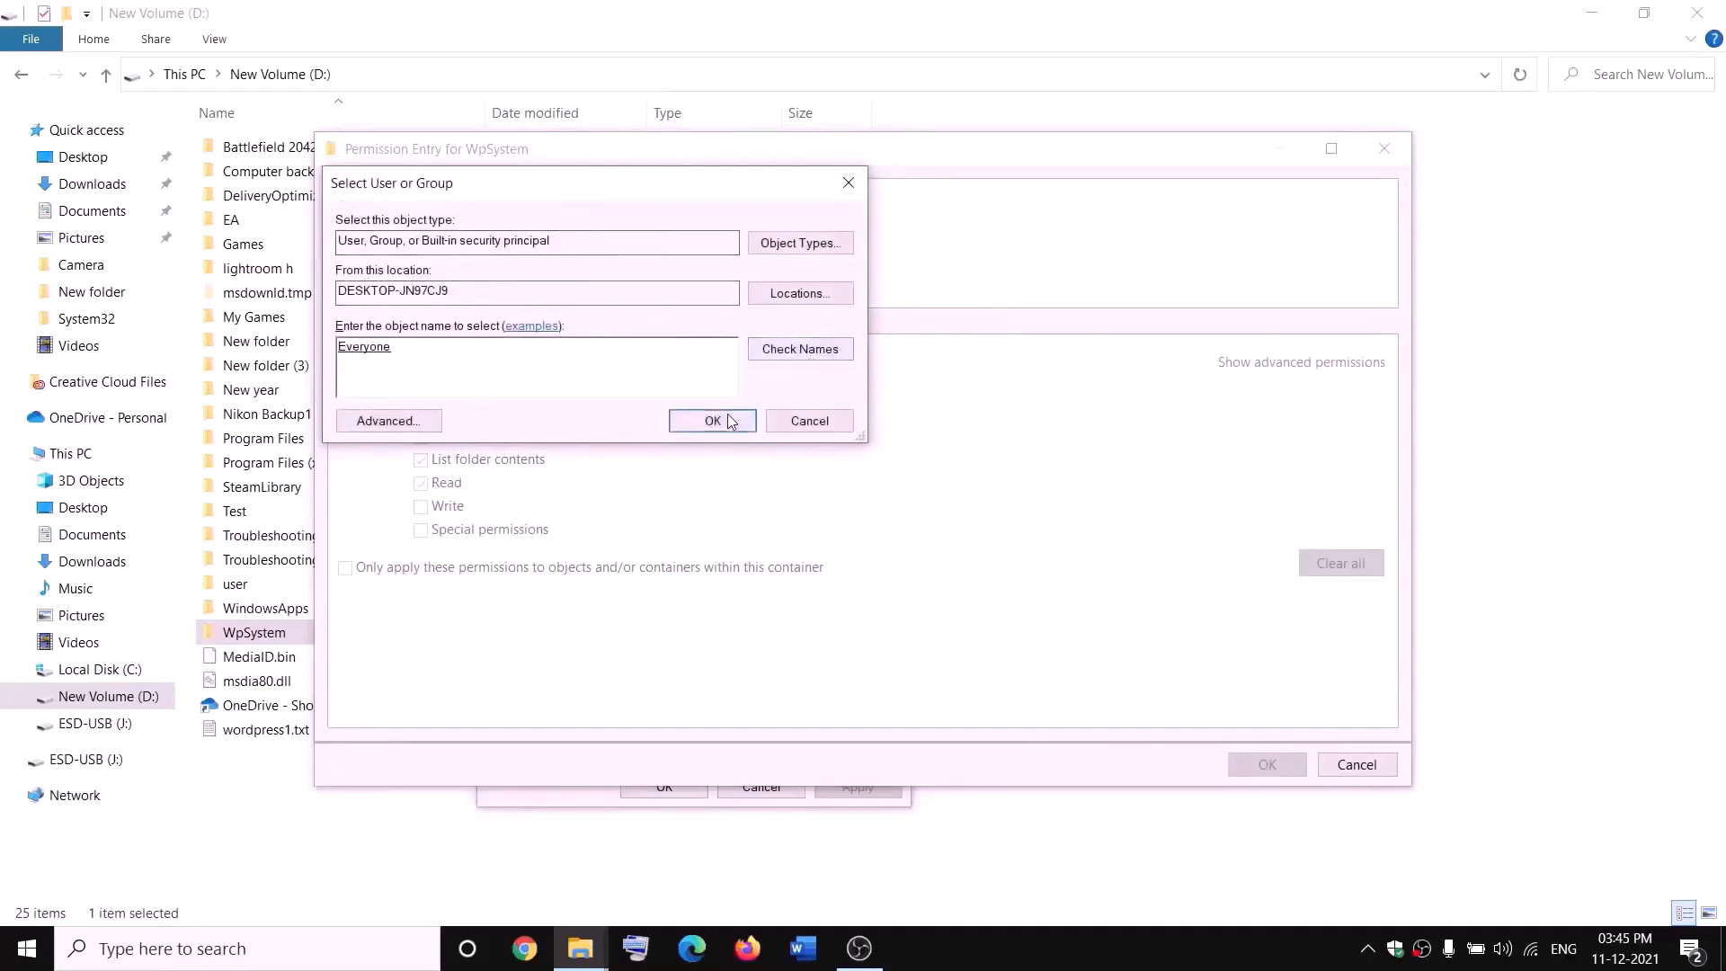
{"action": "left_click", "coordinate": [713, 419]}
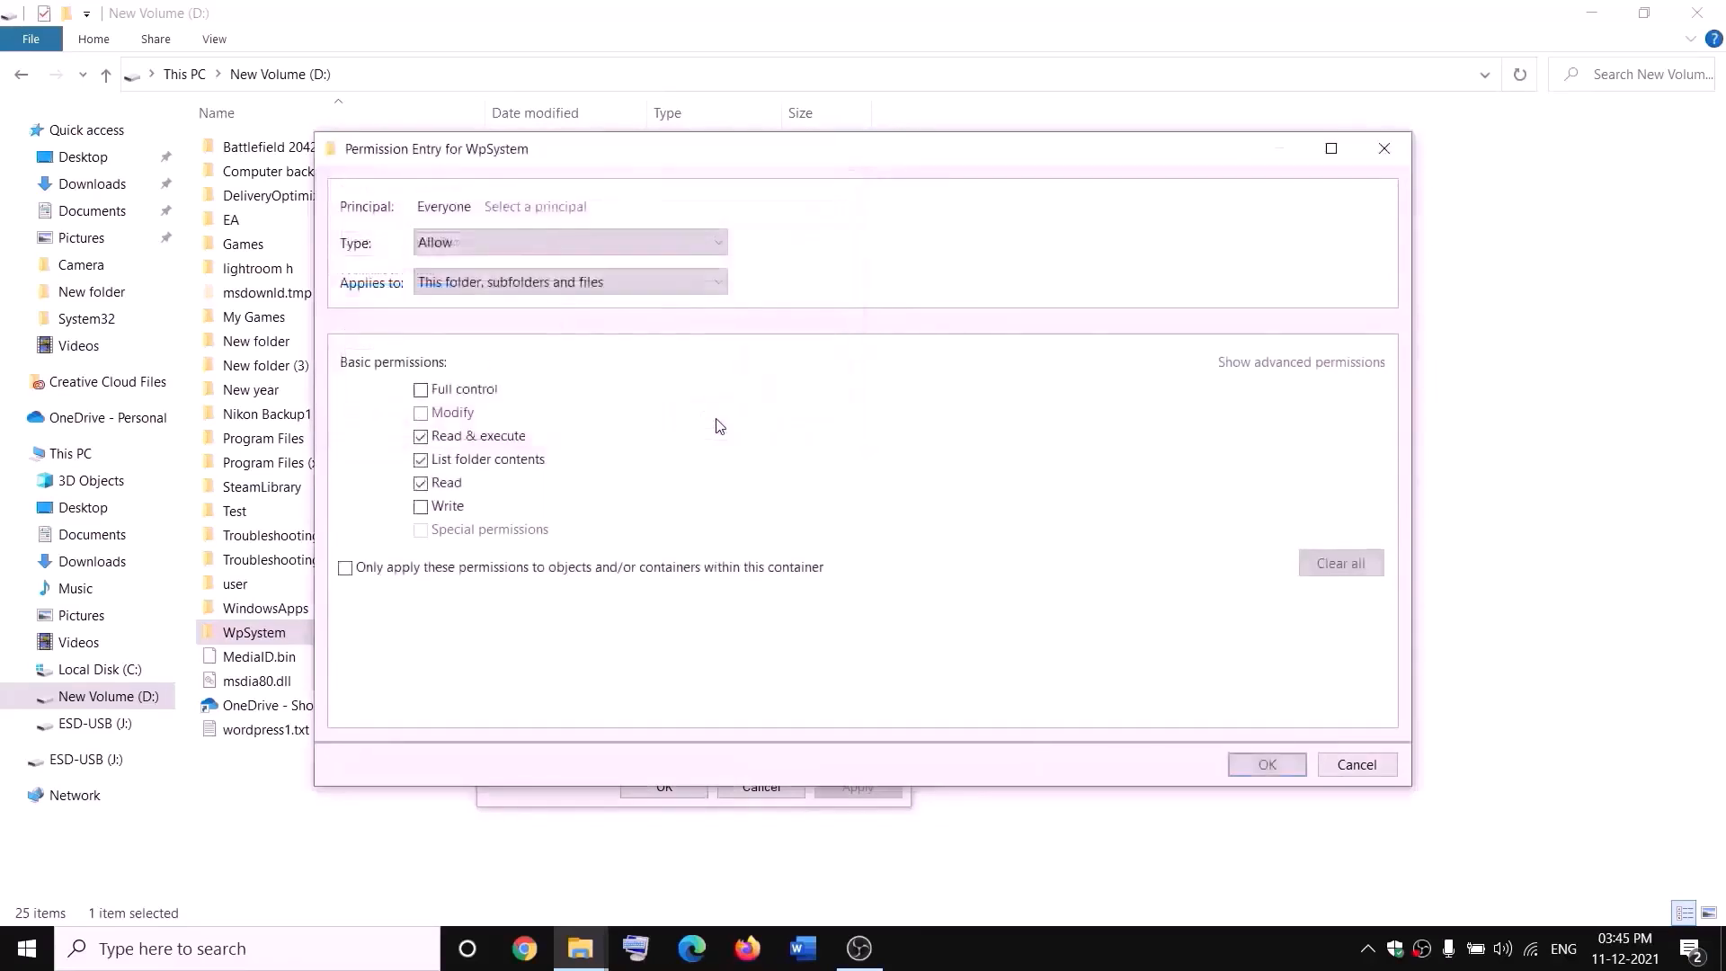
Allow everyone full control of the WpSystem folder, apply the new permission entry, and close the folder's properties.
{"action": "left_click", "coordinate": [421, 390]}
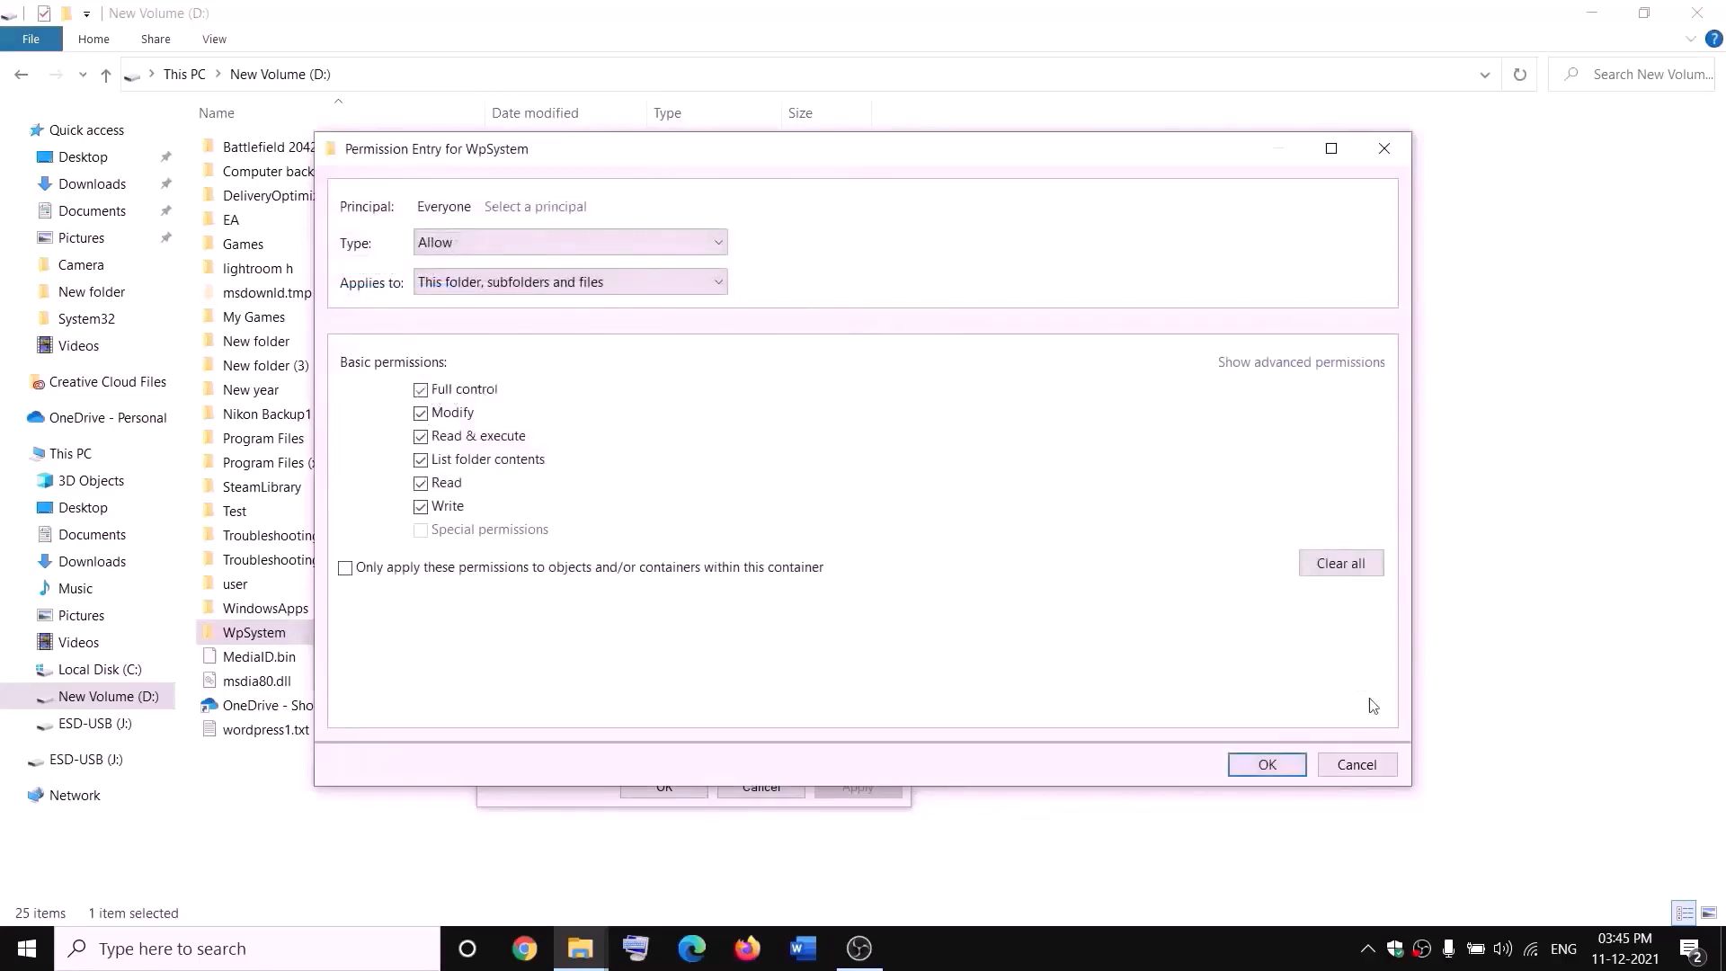
{"action": "left_click", "coordinate": [1267, 766]}
{"action": "left_click", "coordinate": [1264, 725]}
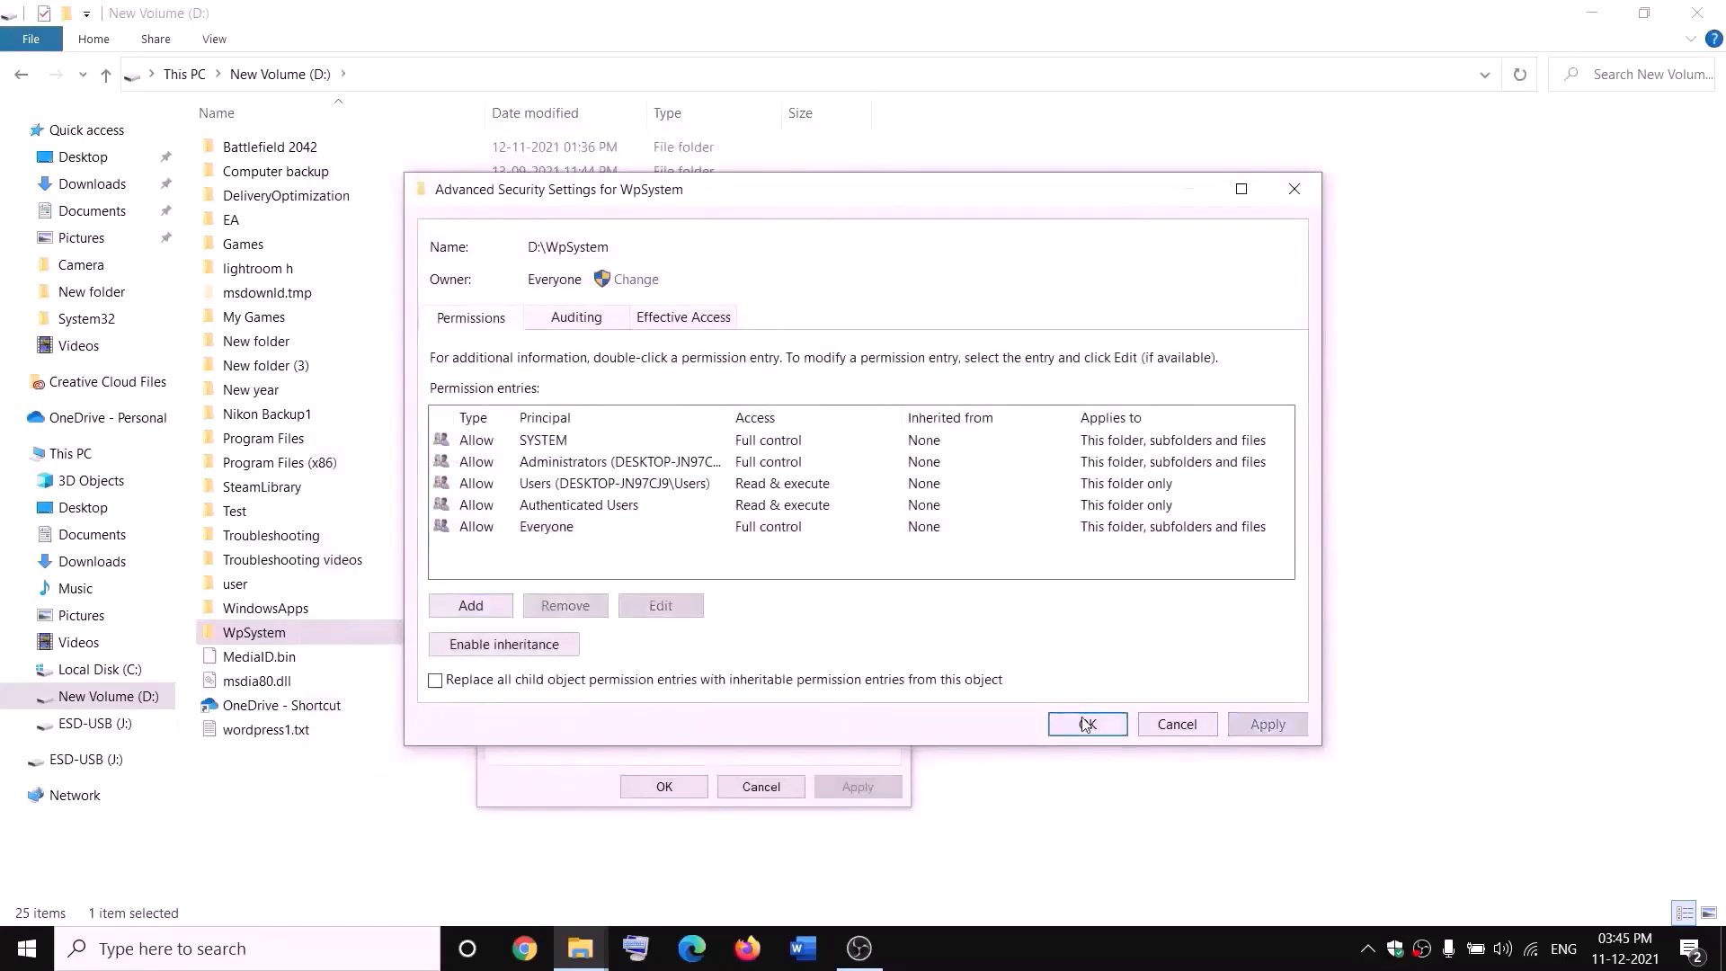
{"action": "left_click", "coordinate": [1088, 724]}
{"action": "left_click", "coordinate": [684, 784]}
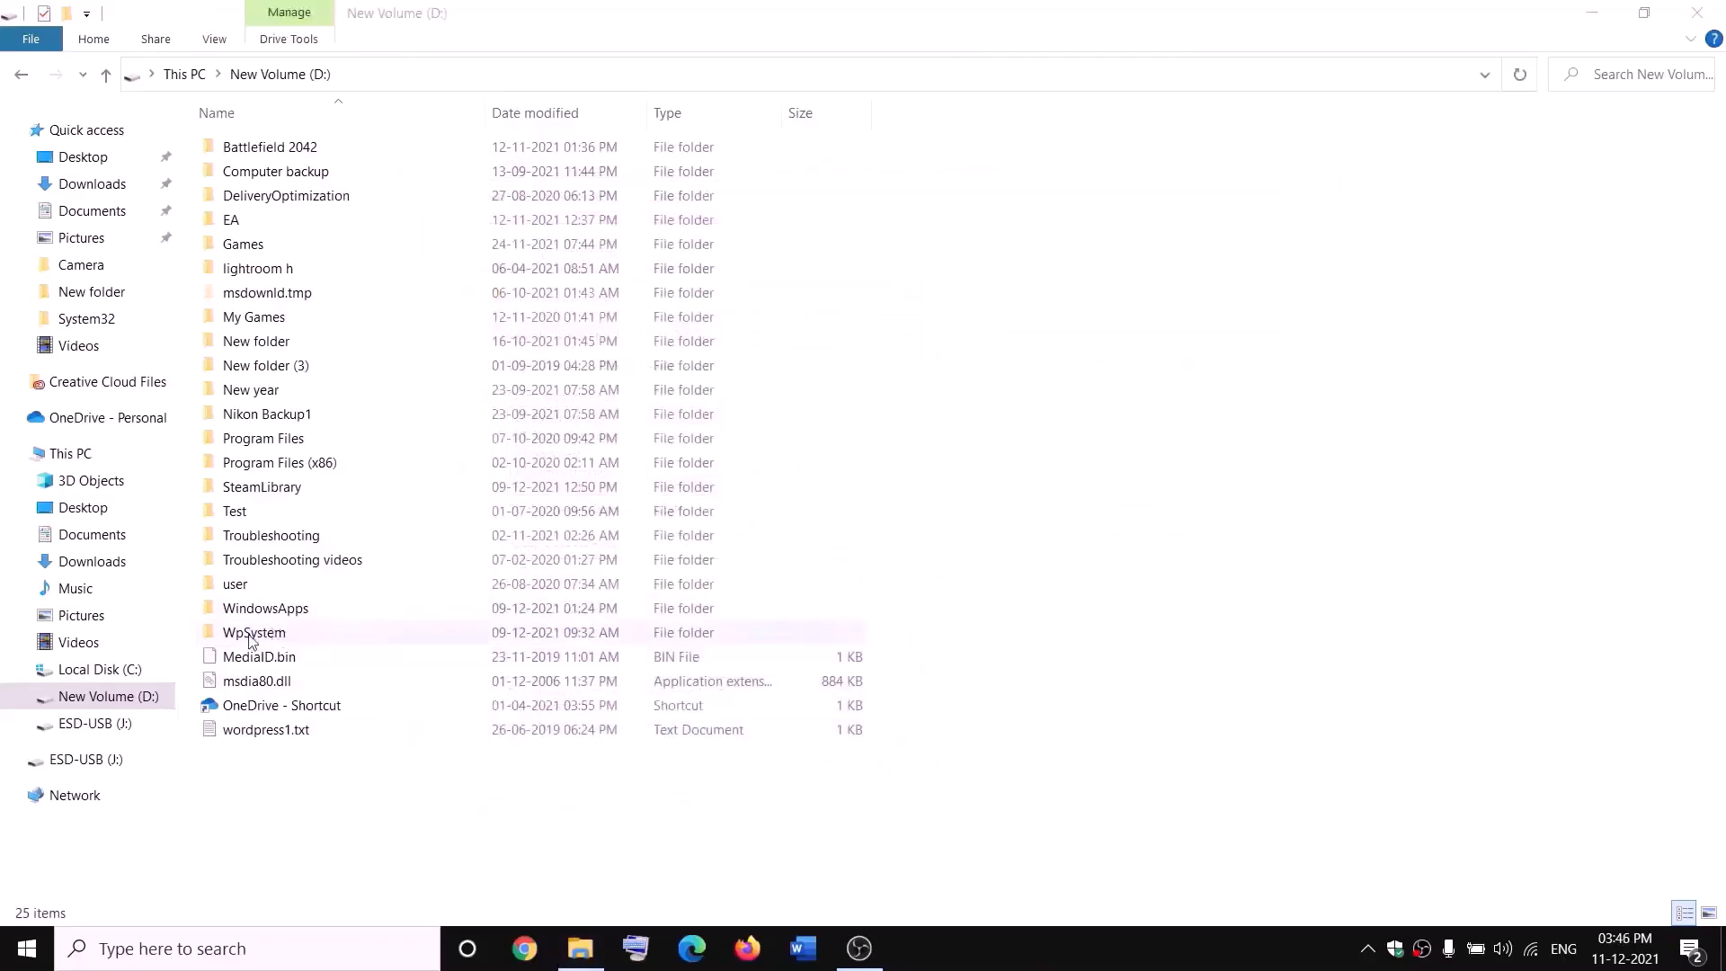
Rename the WpSystem folder as WpSystem.old.
{"action": "right_click", "coordinate": [286, 634]}
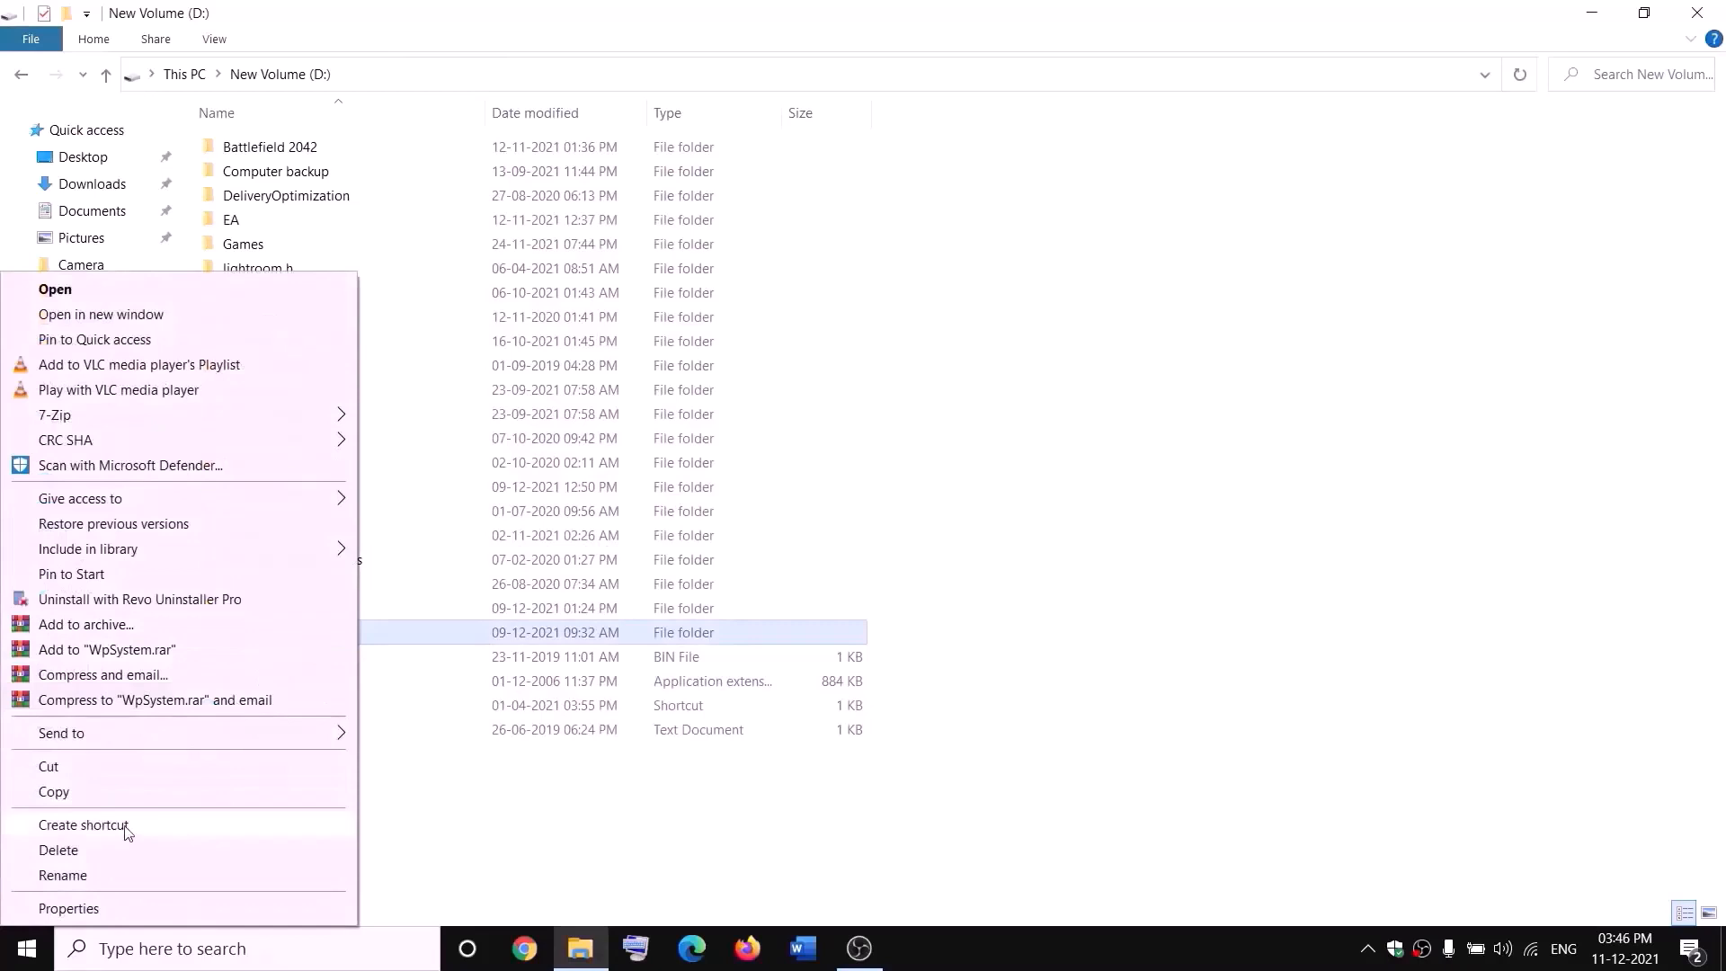
{"action": "left_click", "coordinate": [72, 876]}
{"action": "key", "text": "End"}
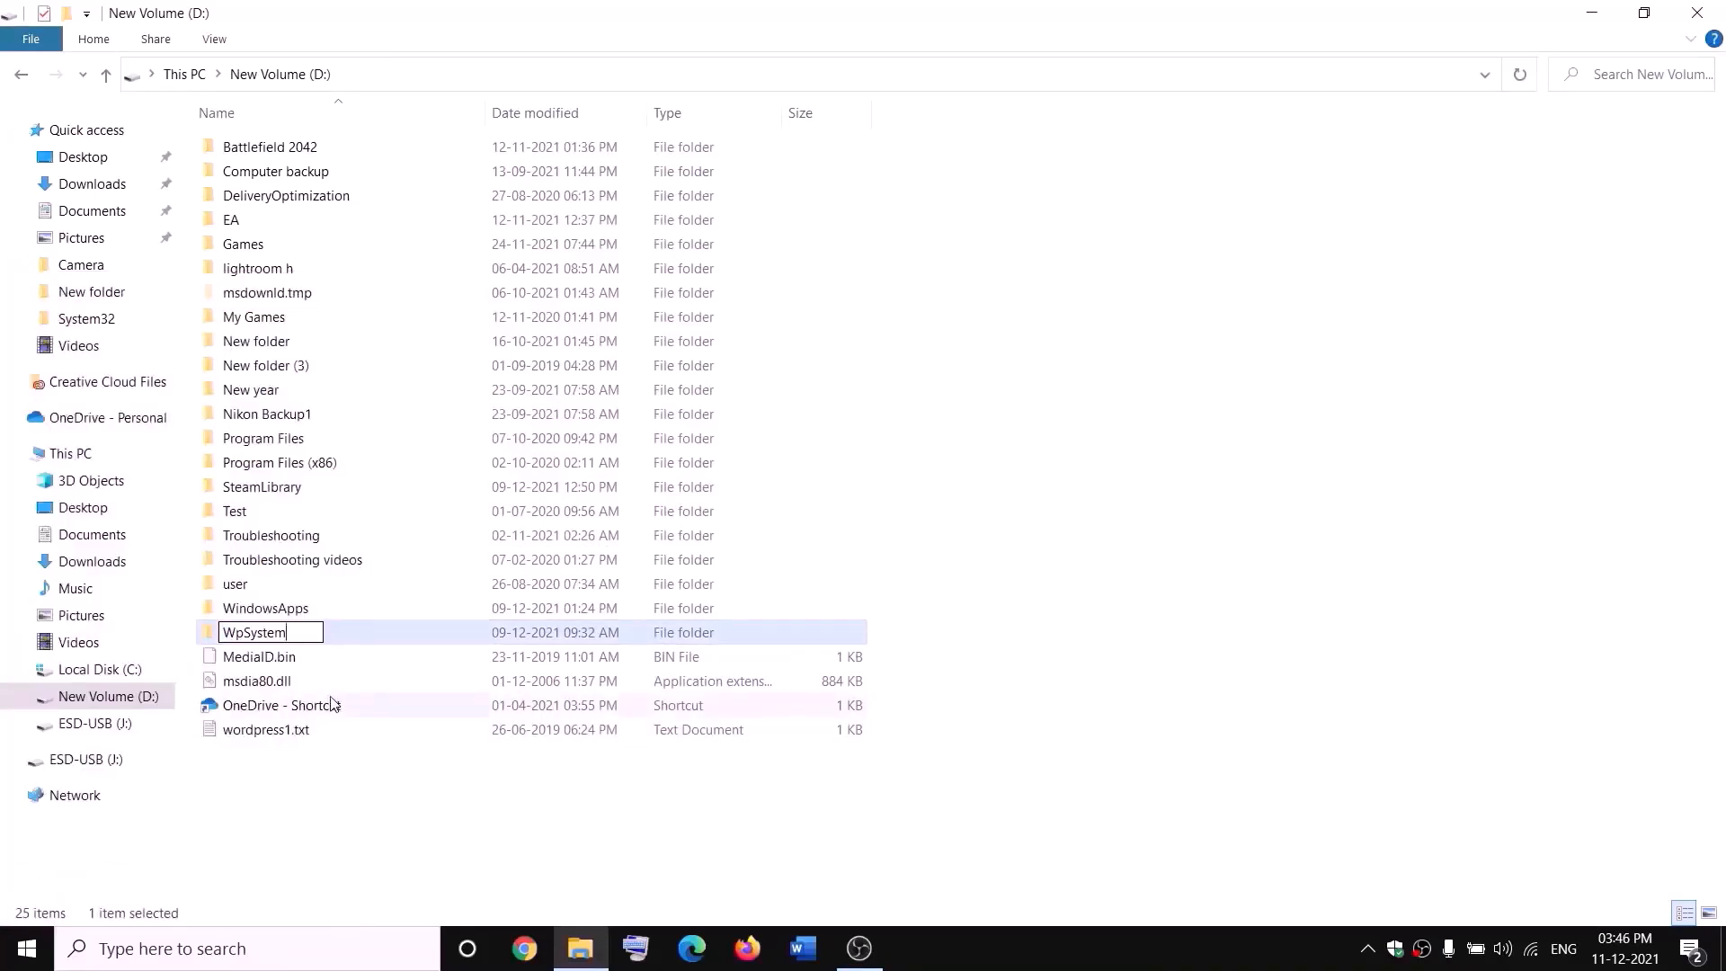
{"action": "type", "text": ".old"}
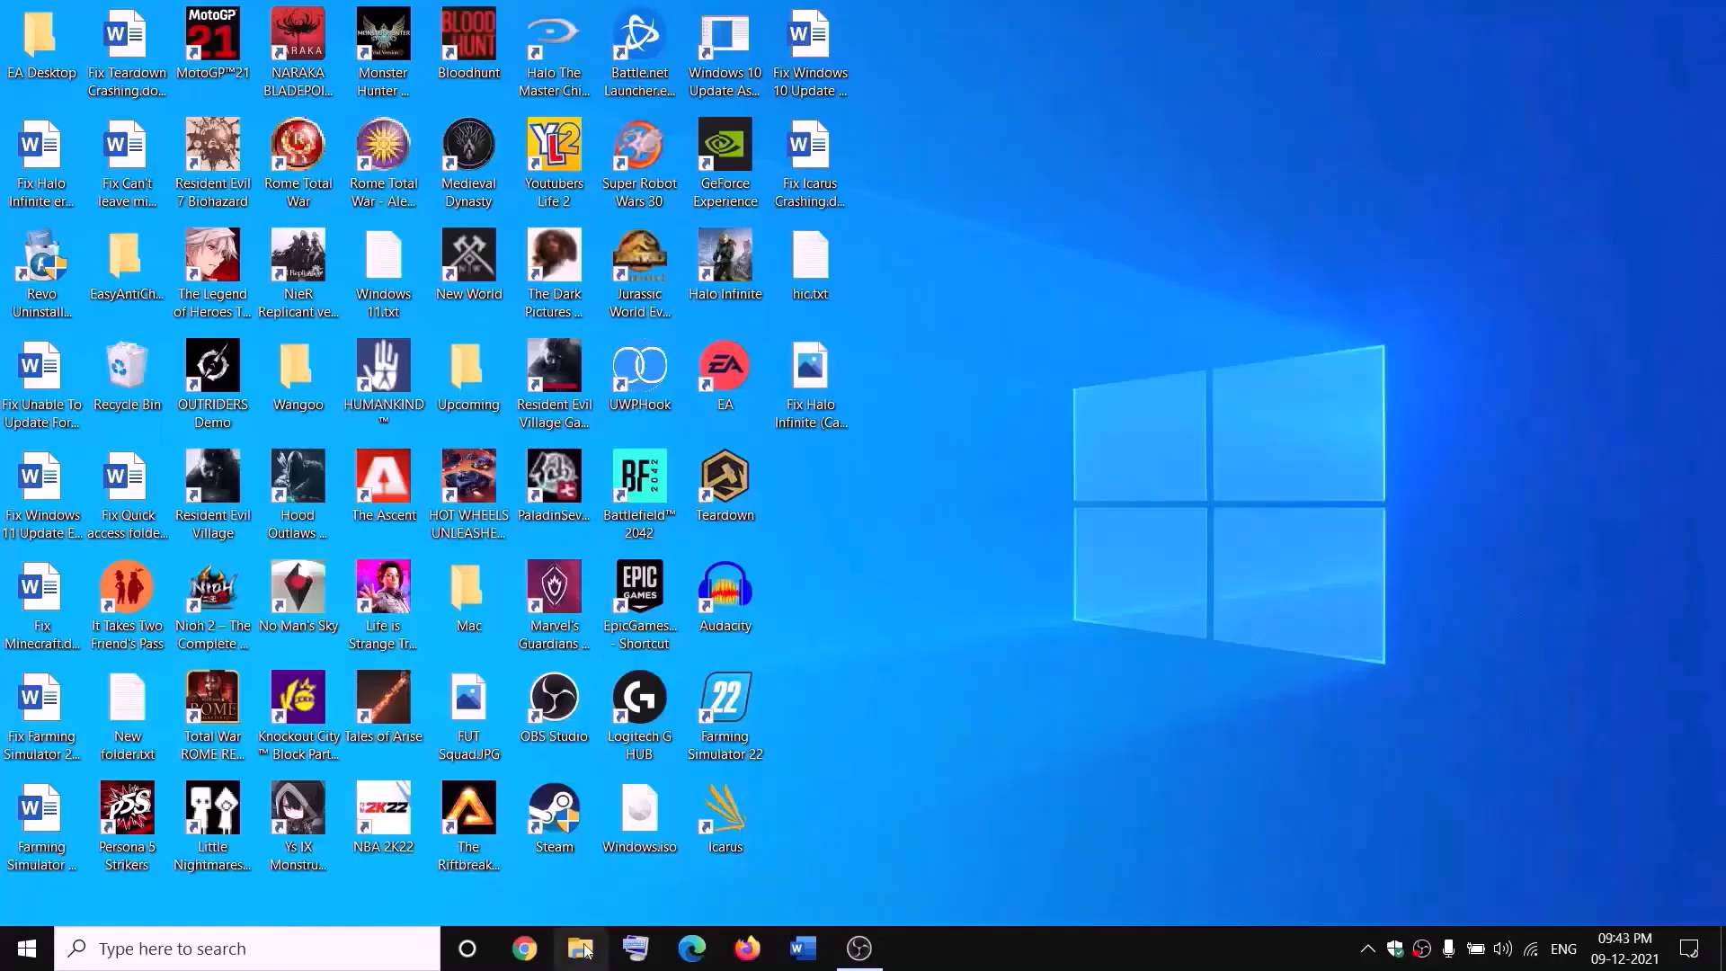
Open the New Volume (D:) drive in a new File Explorer window.
{"action": "key", "text": "super+e"}
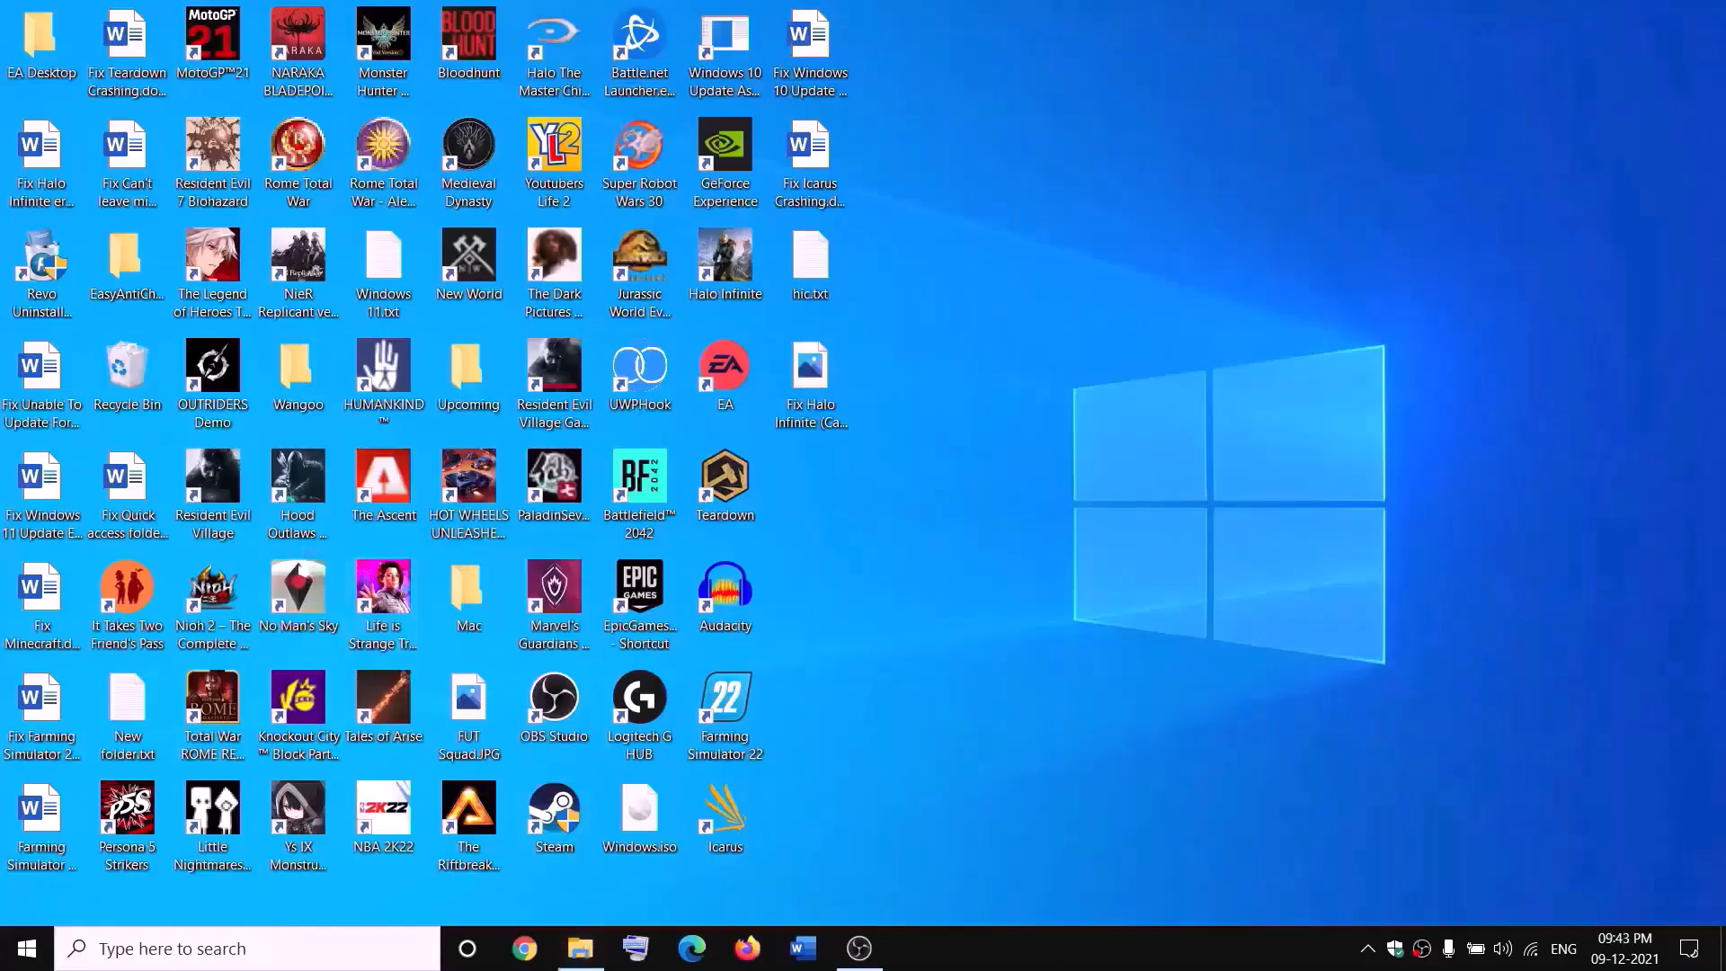
{"action": "left_click", "coordinate": [38, 452]}
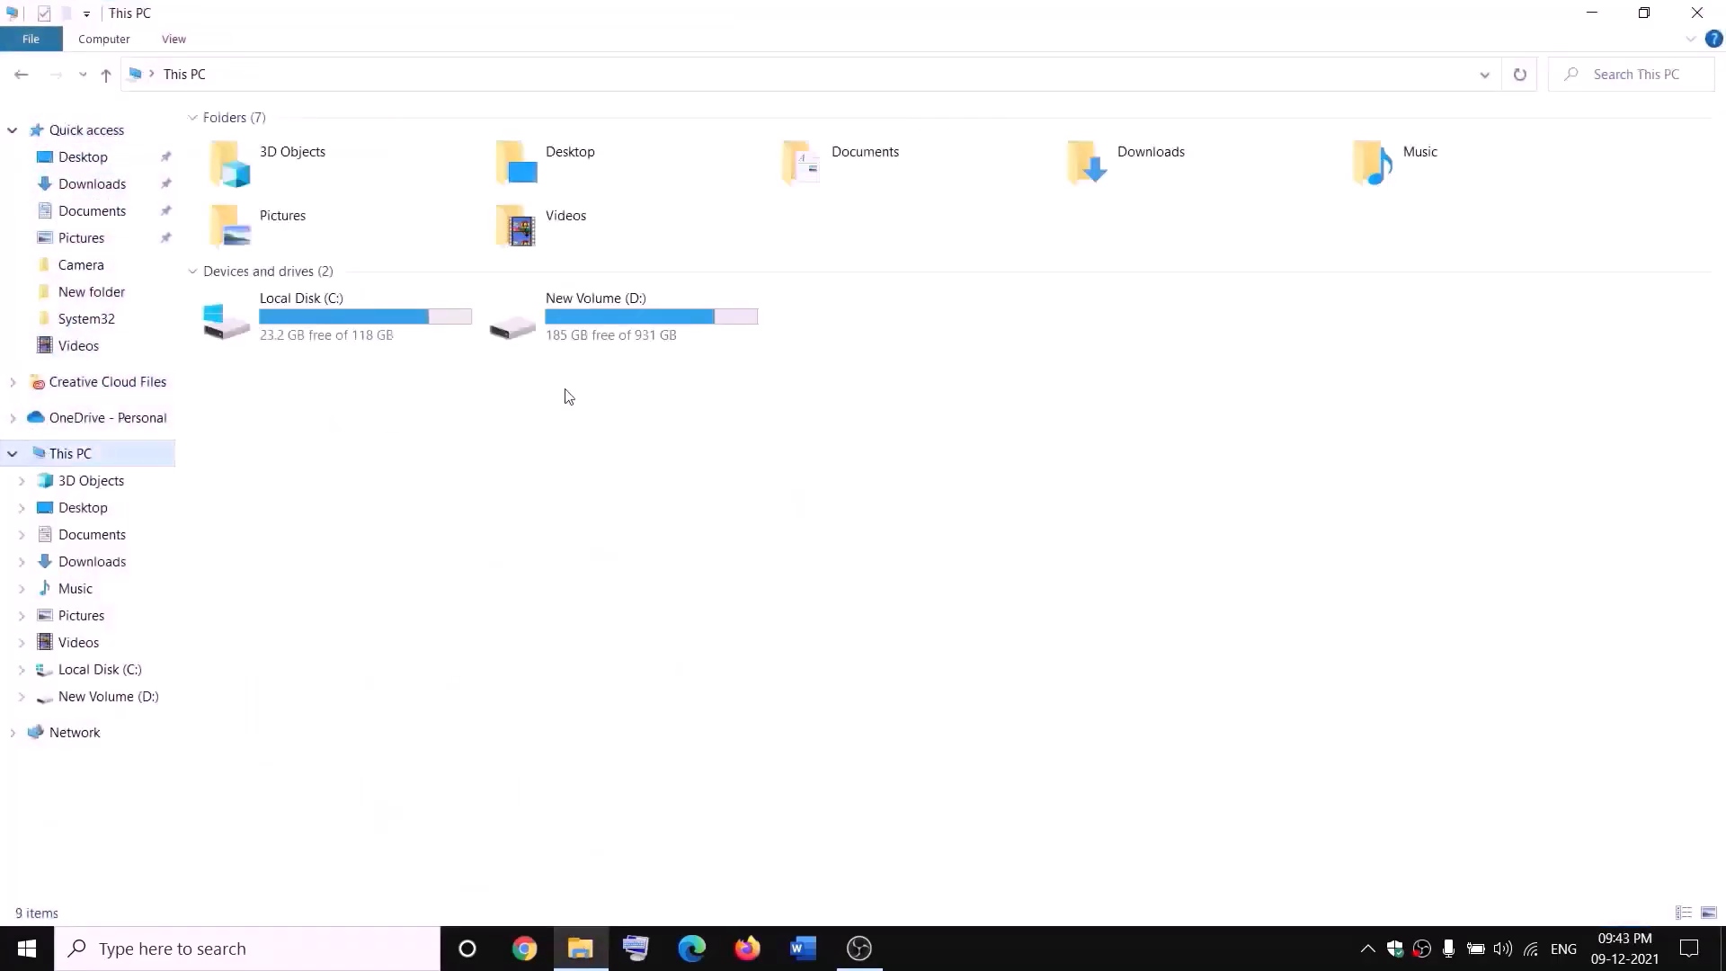
{"action": "double_click", "coordinate": [618, 325]}
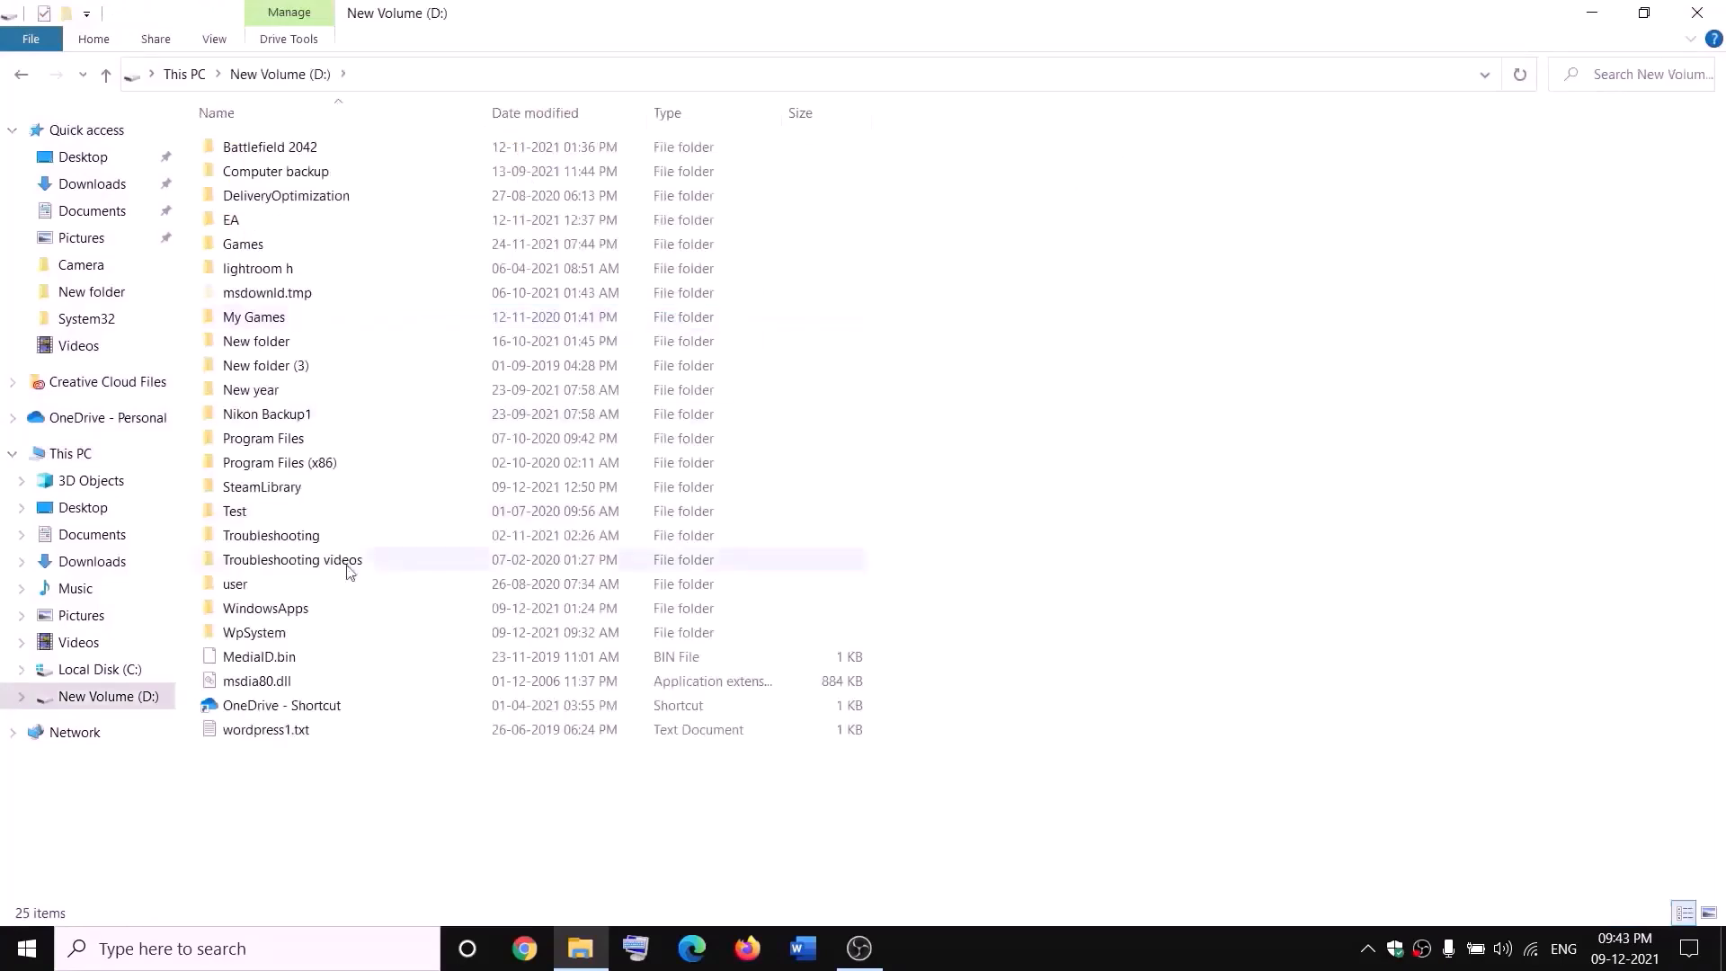
Bring up the advanced security settings of the WindowsApps folder on the D: drive.
{"action": "left_click", "coordinate": [305, 608]}
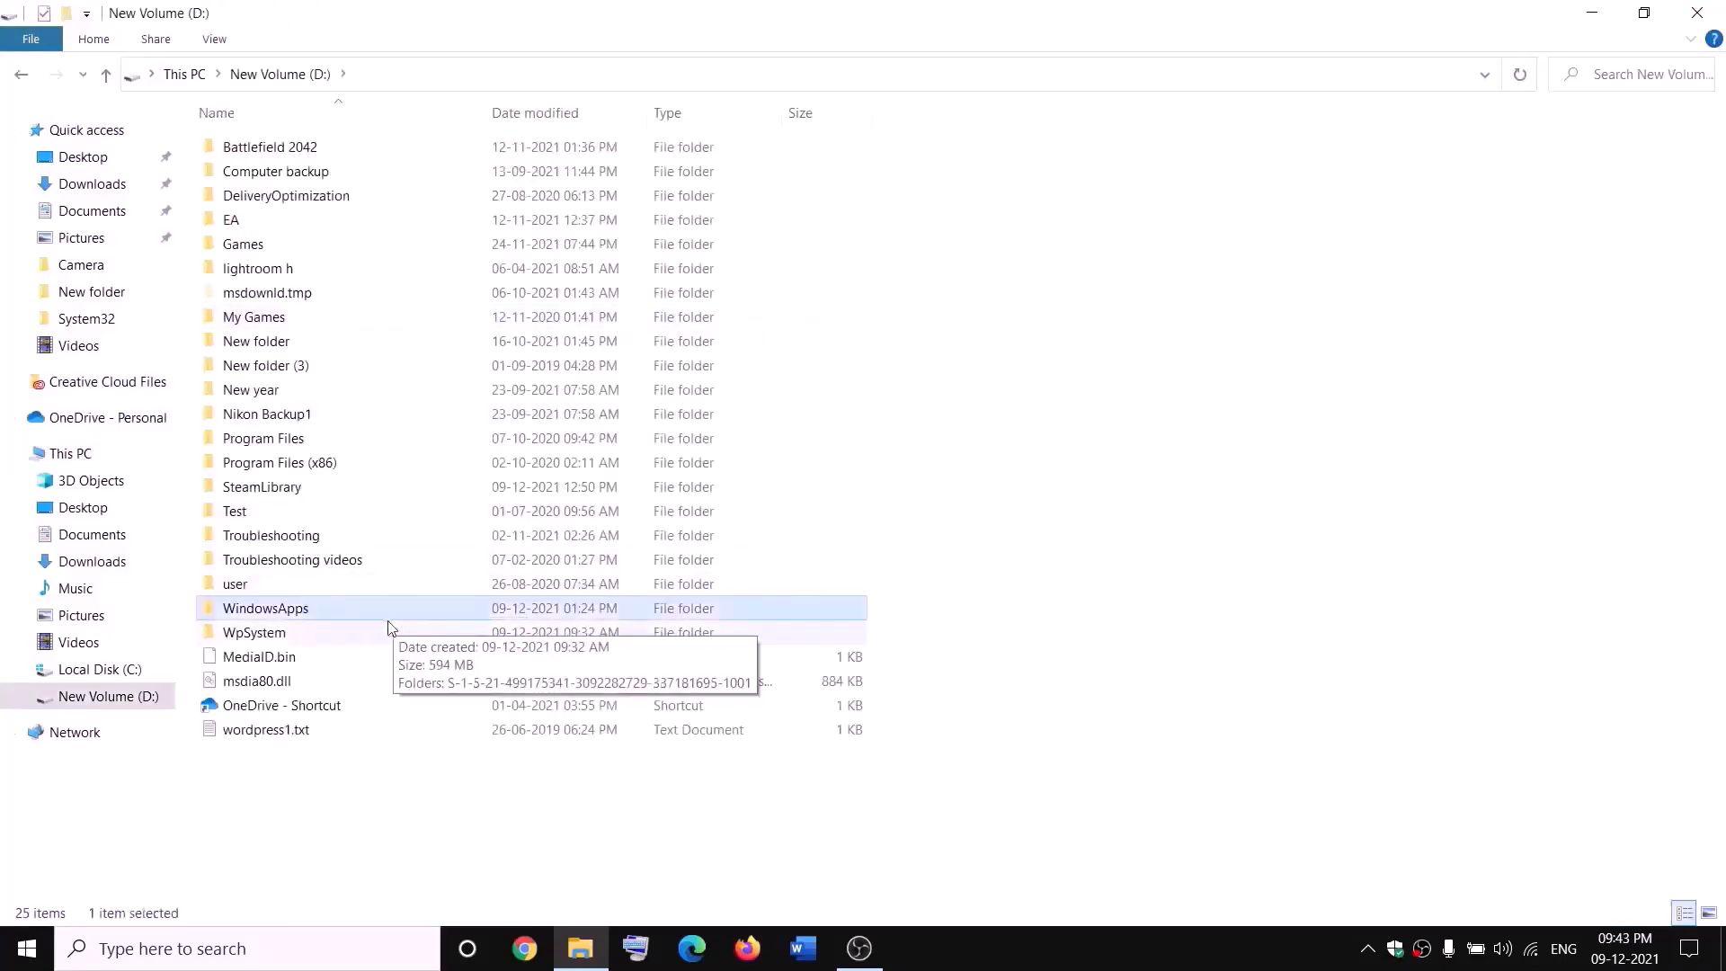
{"action": "right_click", "coordinate": [325, 613]}
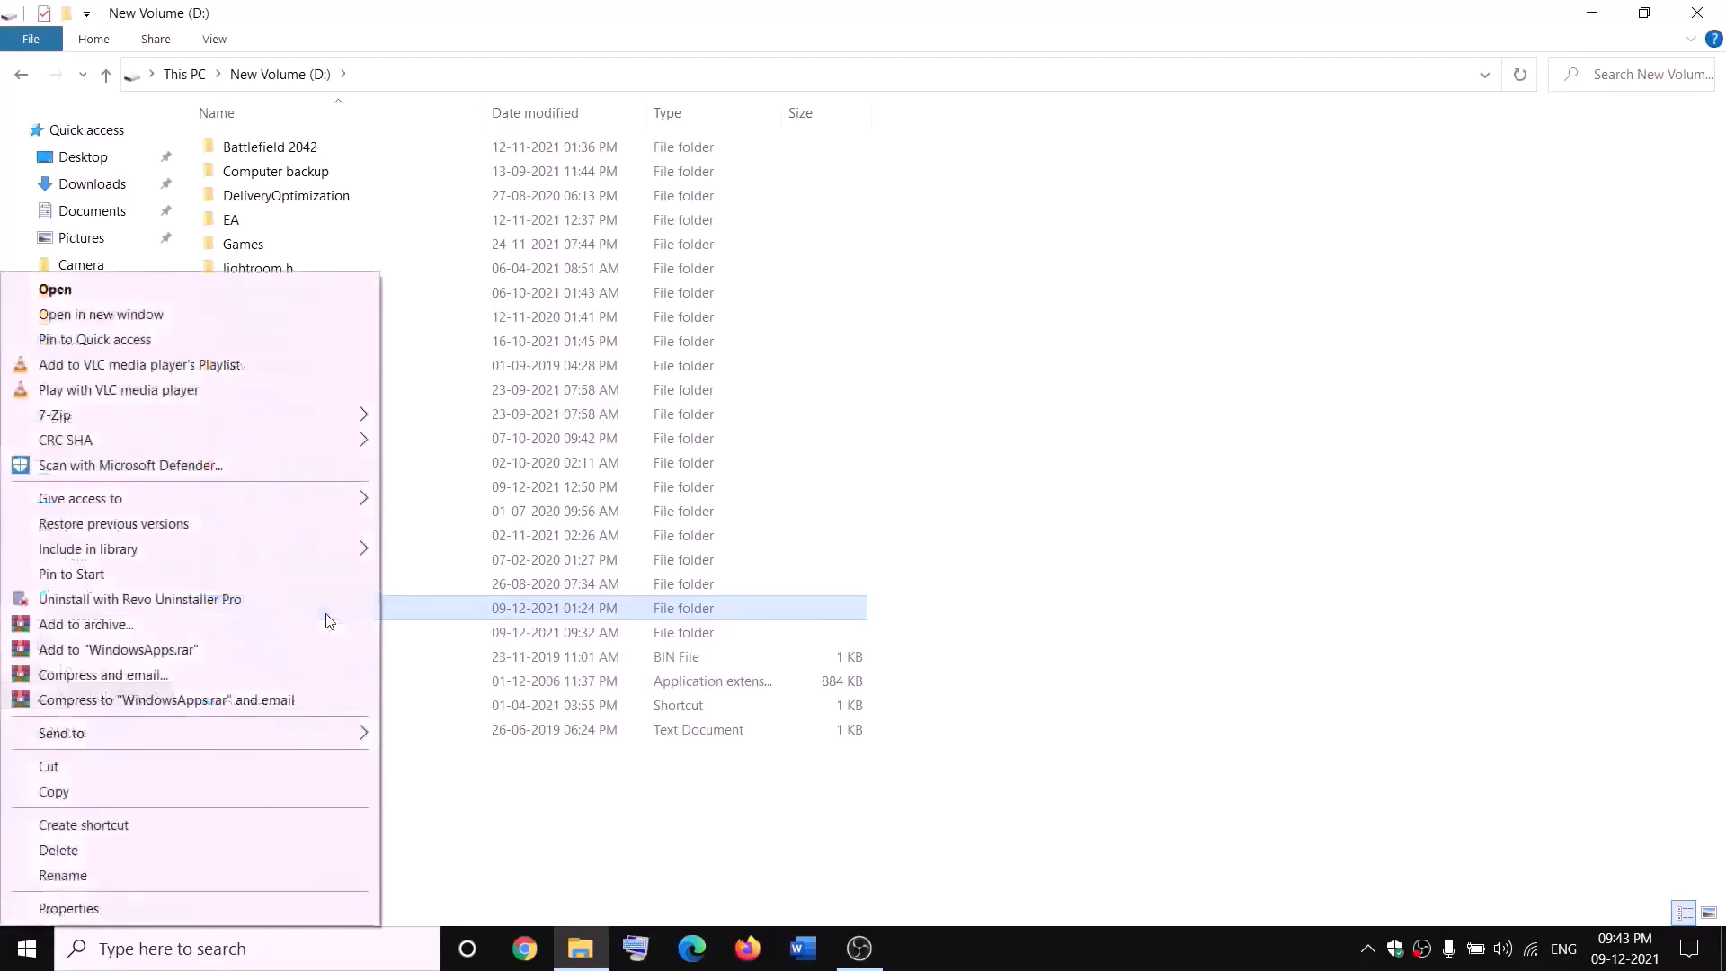
{"action": "left_click", "coordinate": [68, 908]}
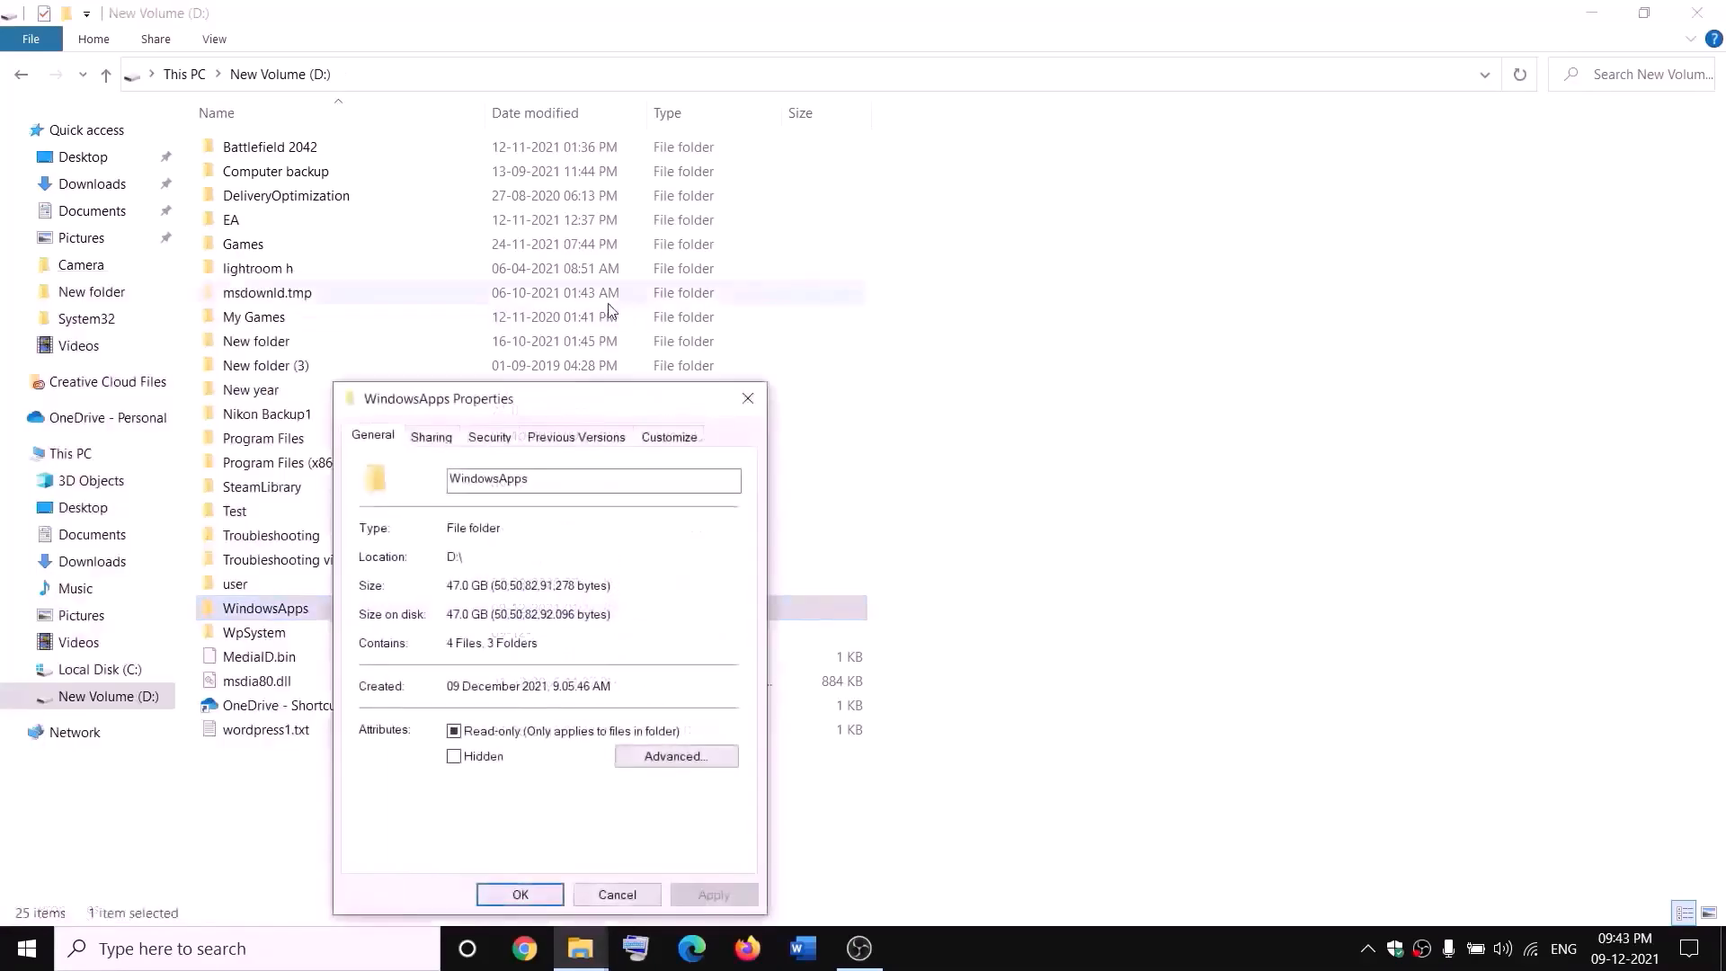
{"action": "left_click", "coordinate": [490, 444]}
{"action": "left_click", "coordinate": [672, 812]}
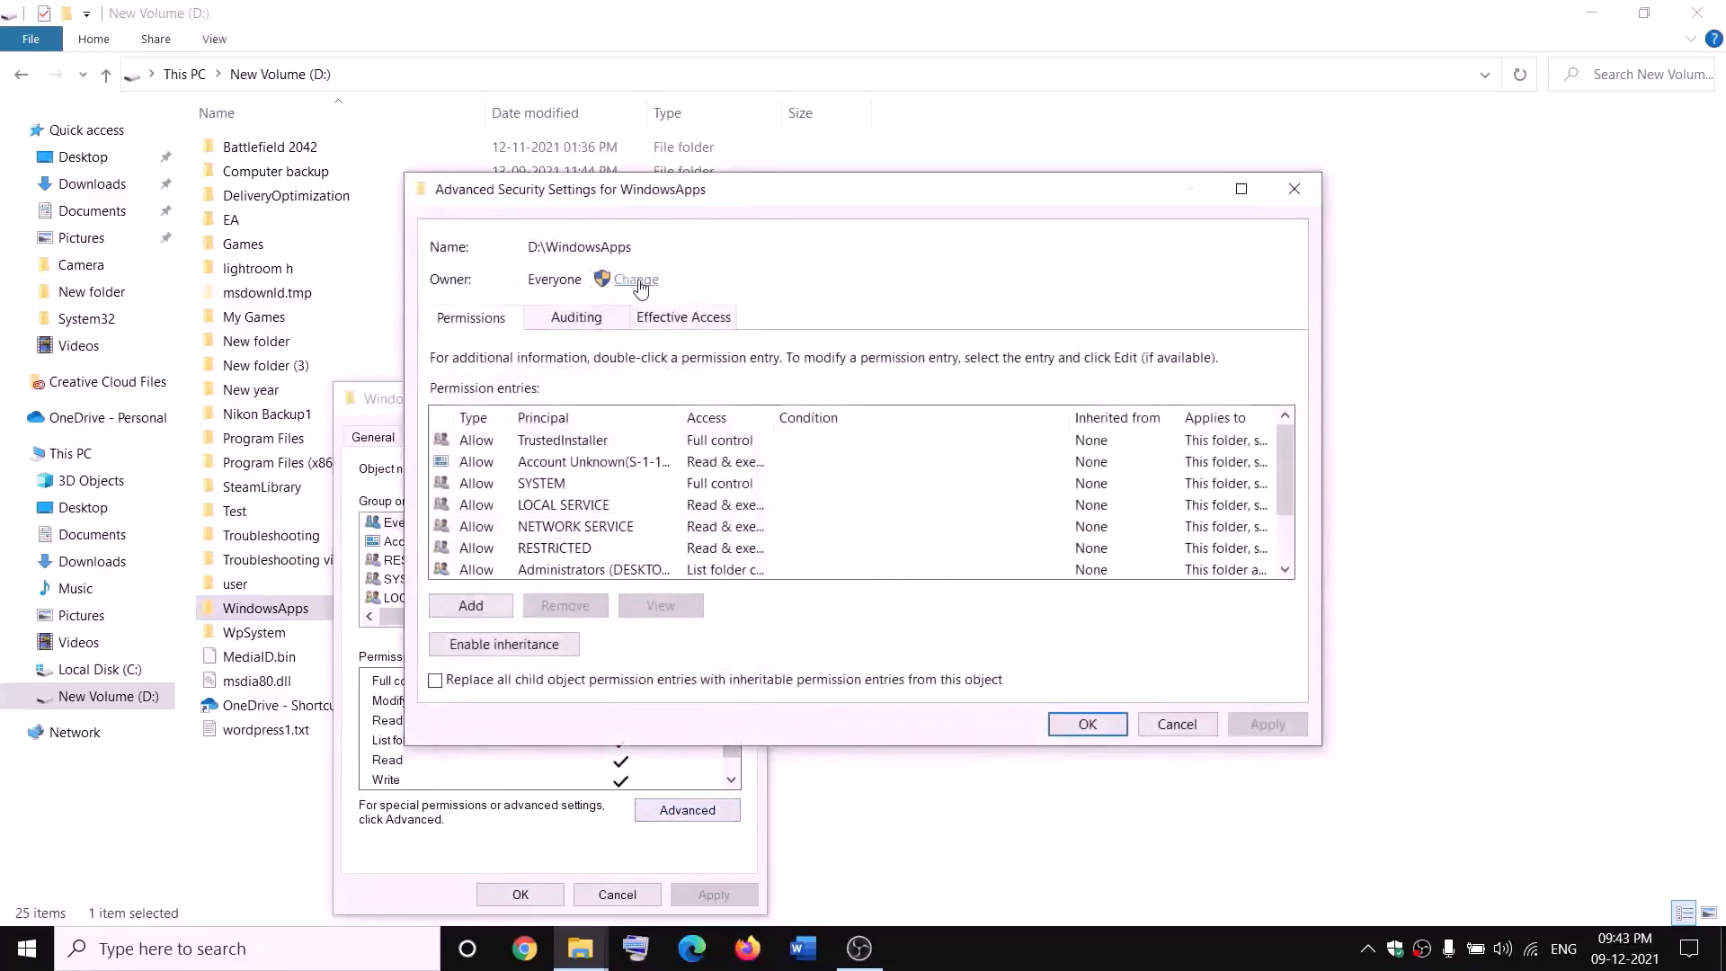
Choose everyone as the owner of the WindowsApps folder, checking the name before accepting it.
{"action": "left_click", "coordinate": [637, 281]}
{"action": "type", "text": "e"}
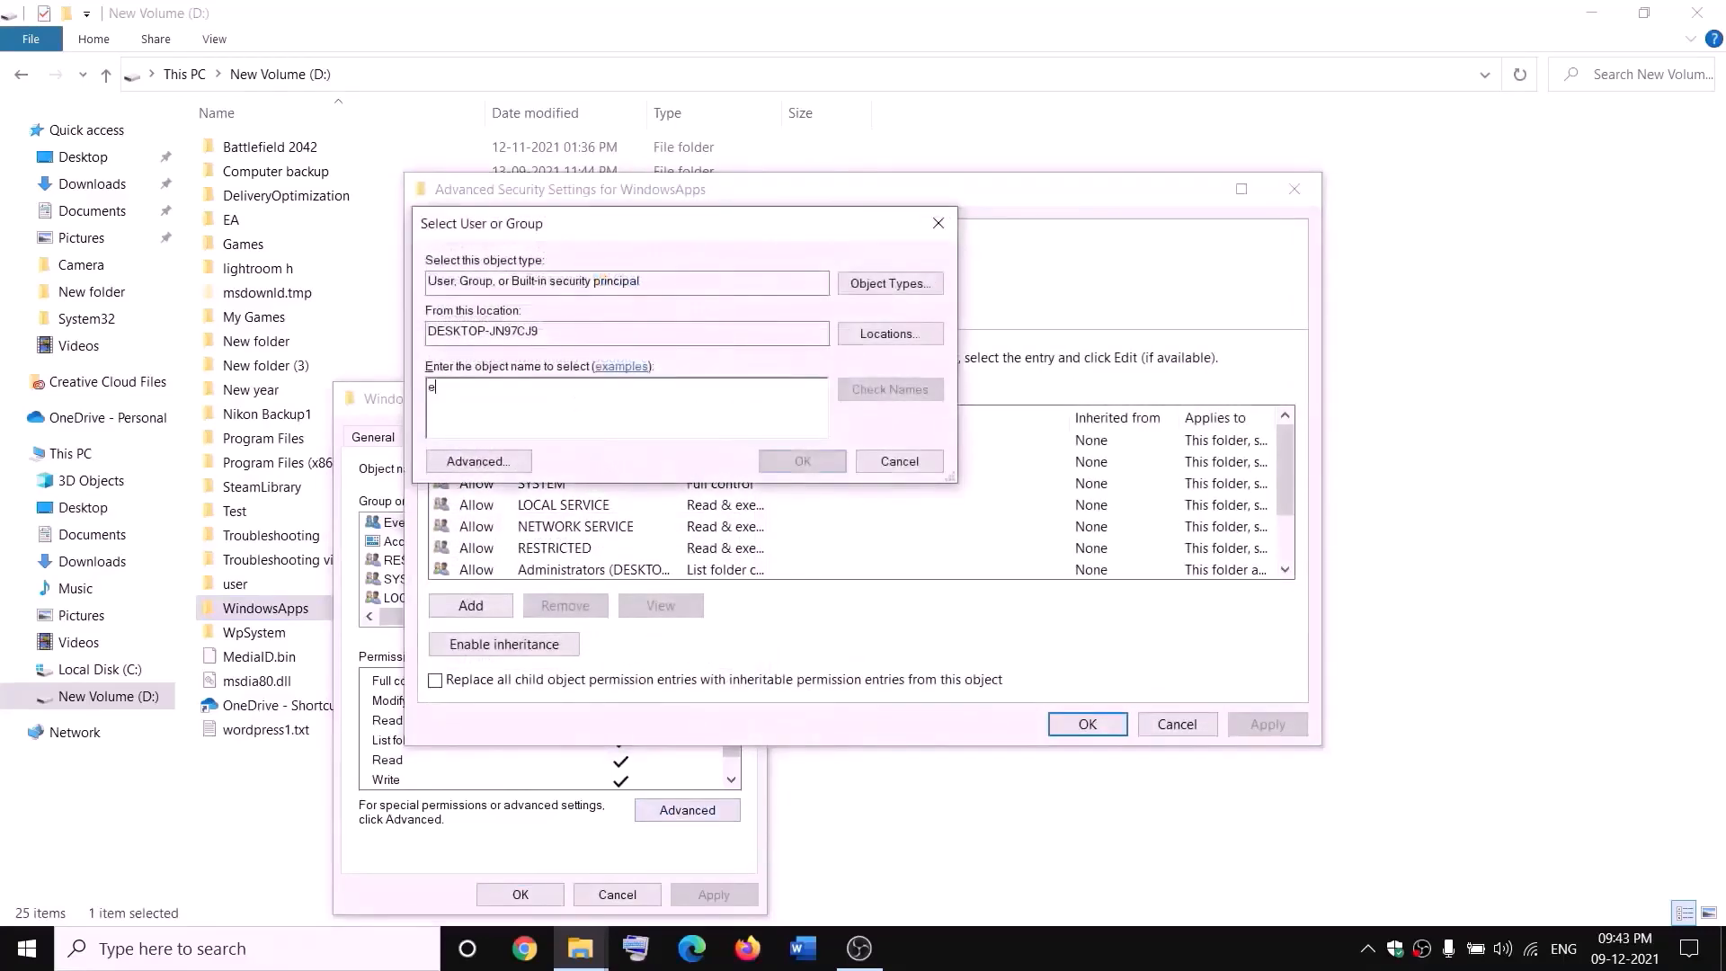
{"action": "type", "text": "veryone"}
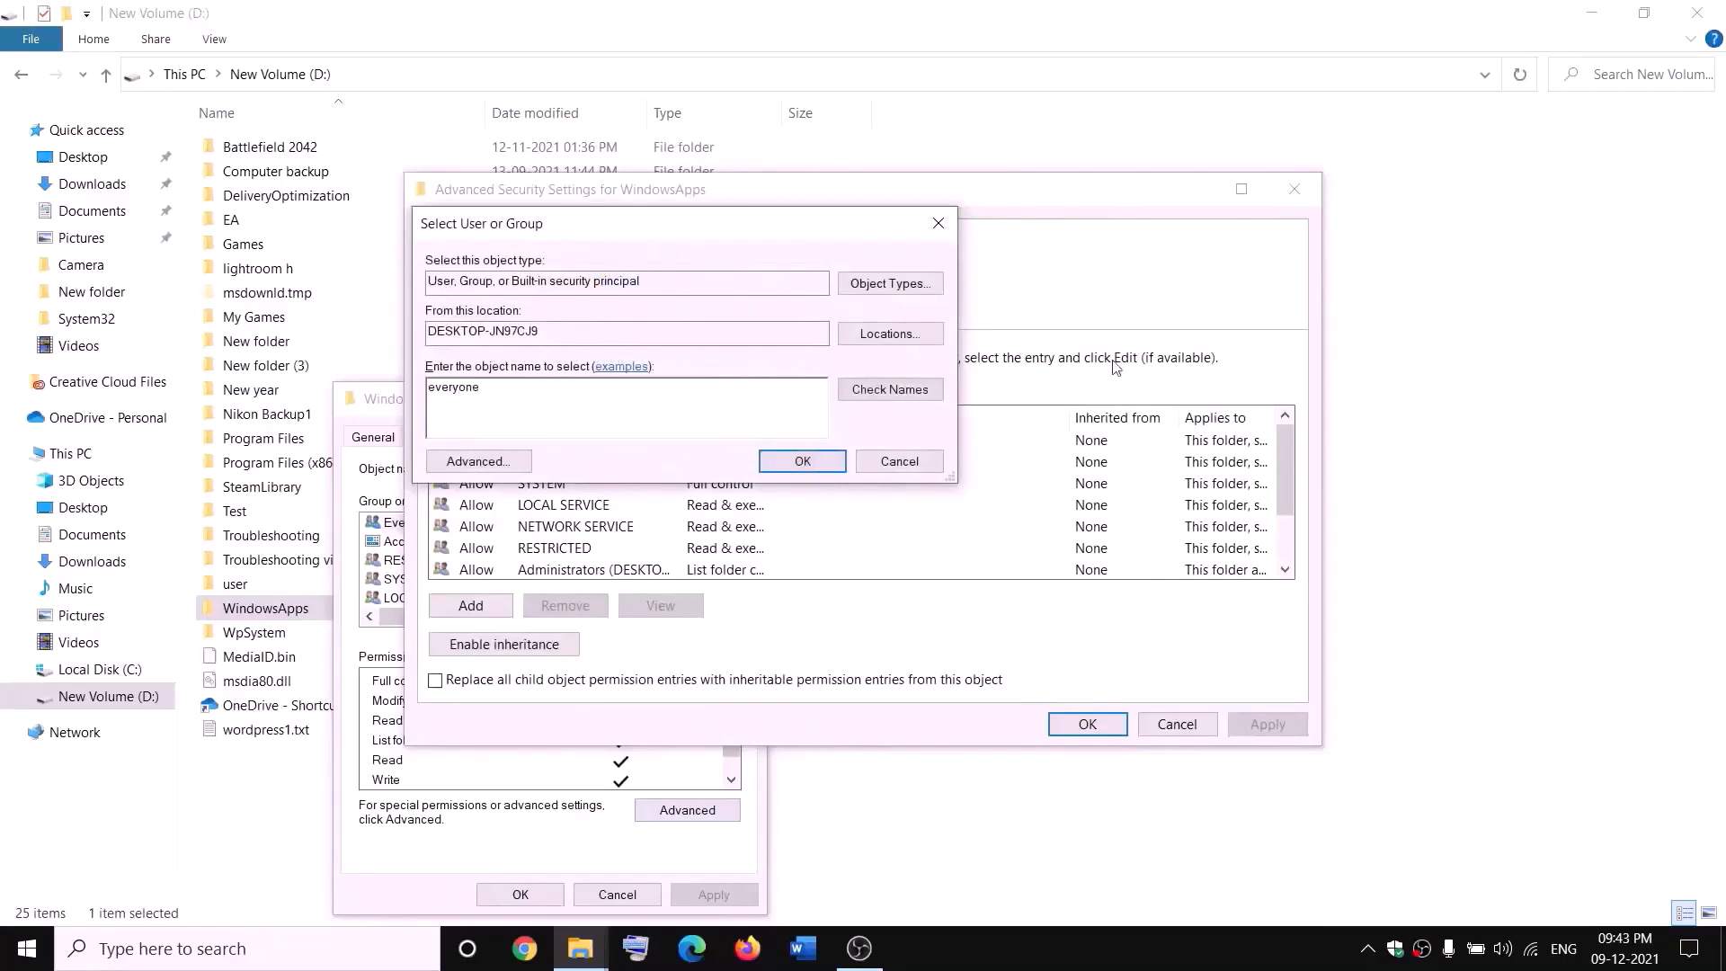
{"action": "left_click", "coordinate": [915, 396]}
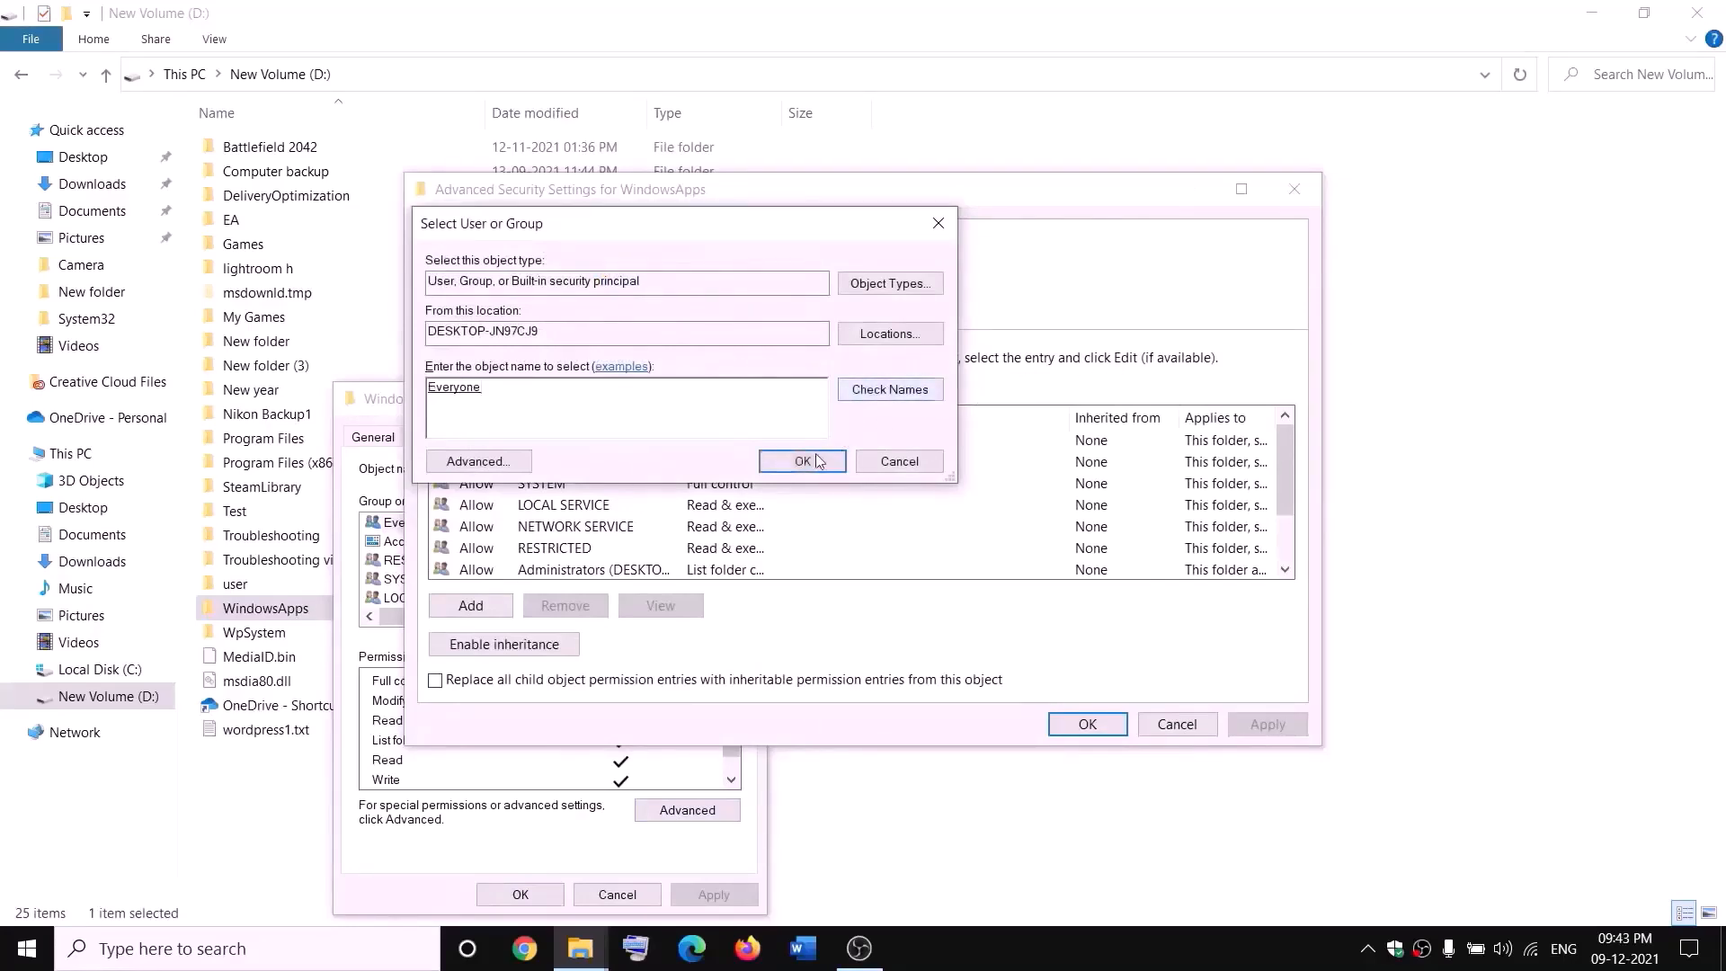
{"action": "left_click", "coordinate": [802, 462]}
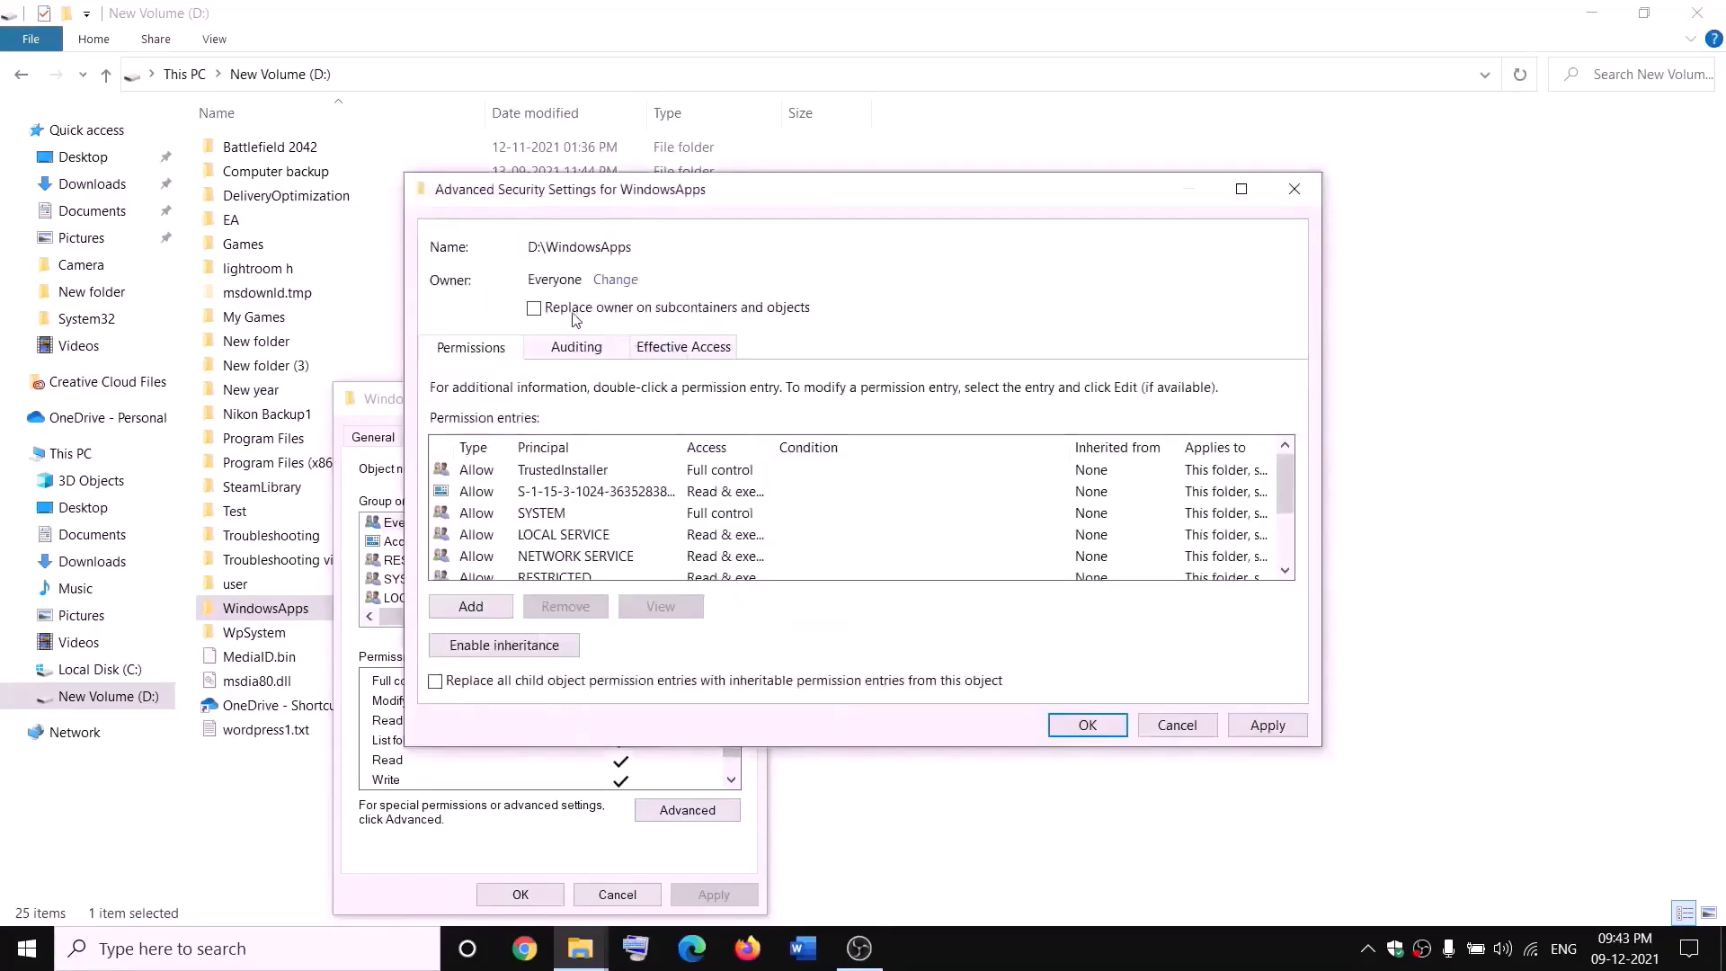
Apply the ownership change to WindowsApps and its subcontainers and objects, and close the folder's properties.
{"action": "left_click", "coordinate": [536, 310]}
{"action": "left_click", "coordinate": [1267, 725]}
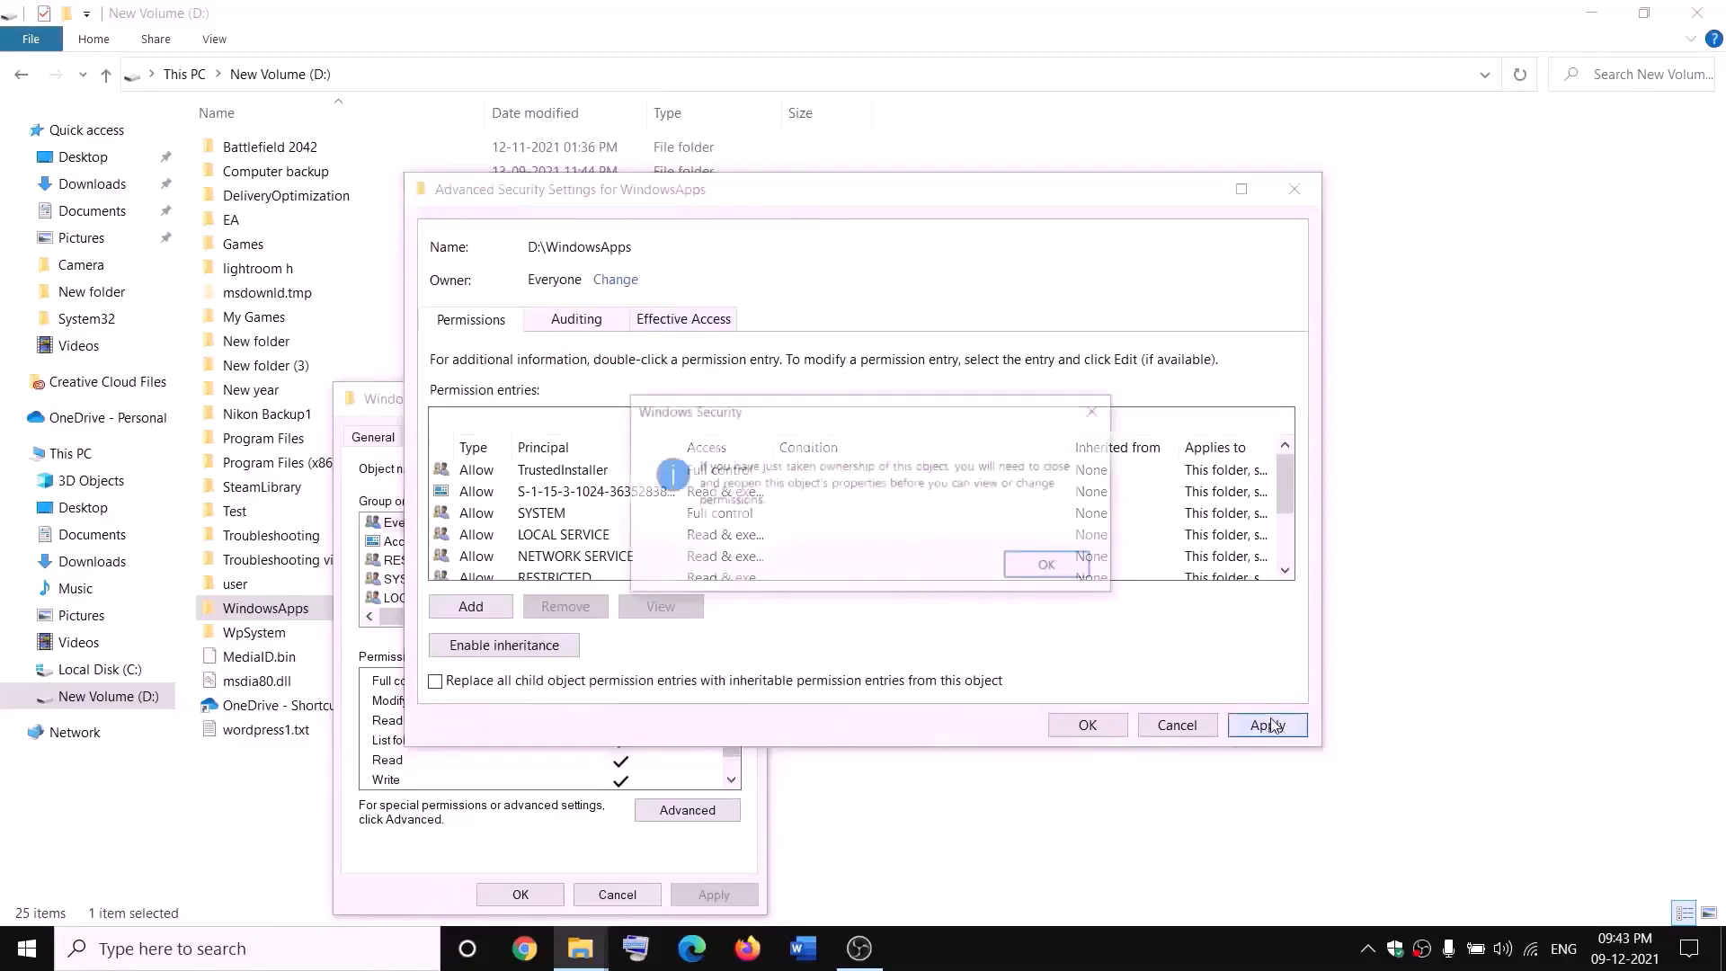
{"action": "left_click", "coordinate": [1050, 566]}
{"action": "left_click", "coordinate": [1088, 724]}
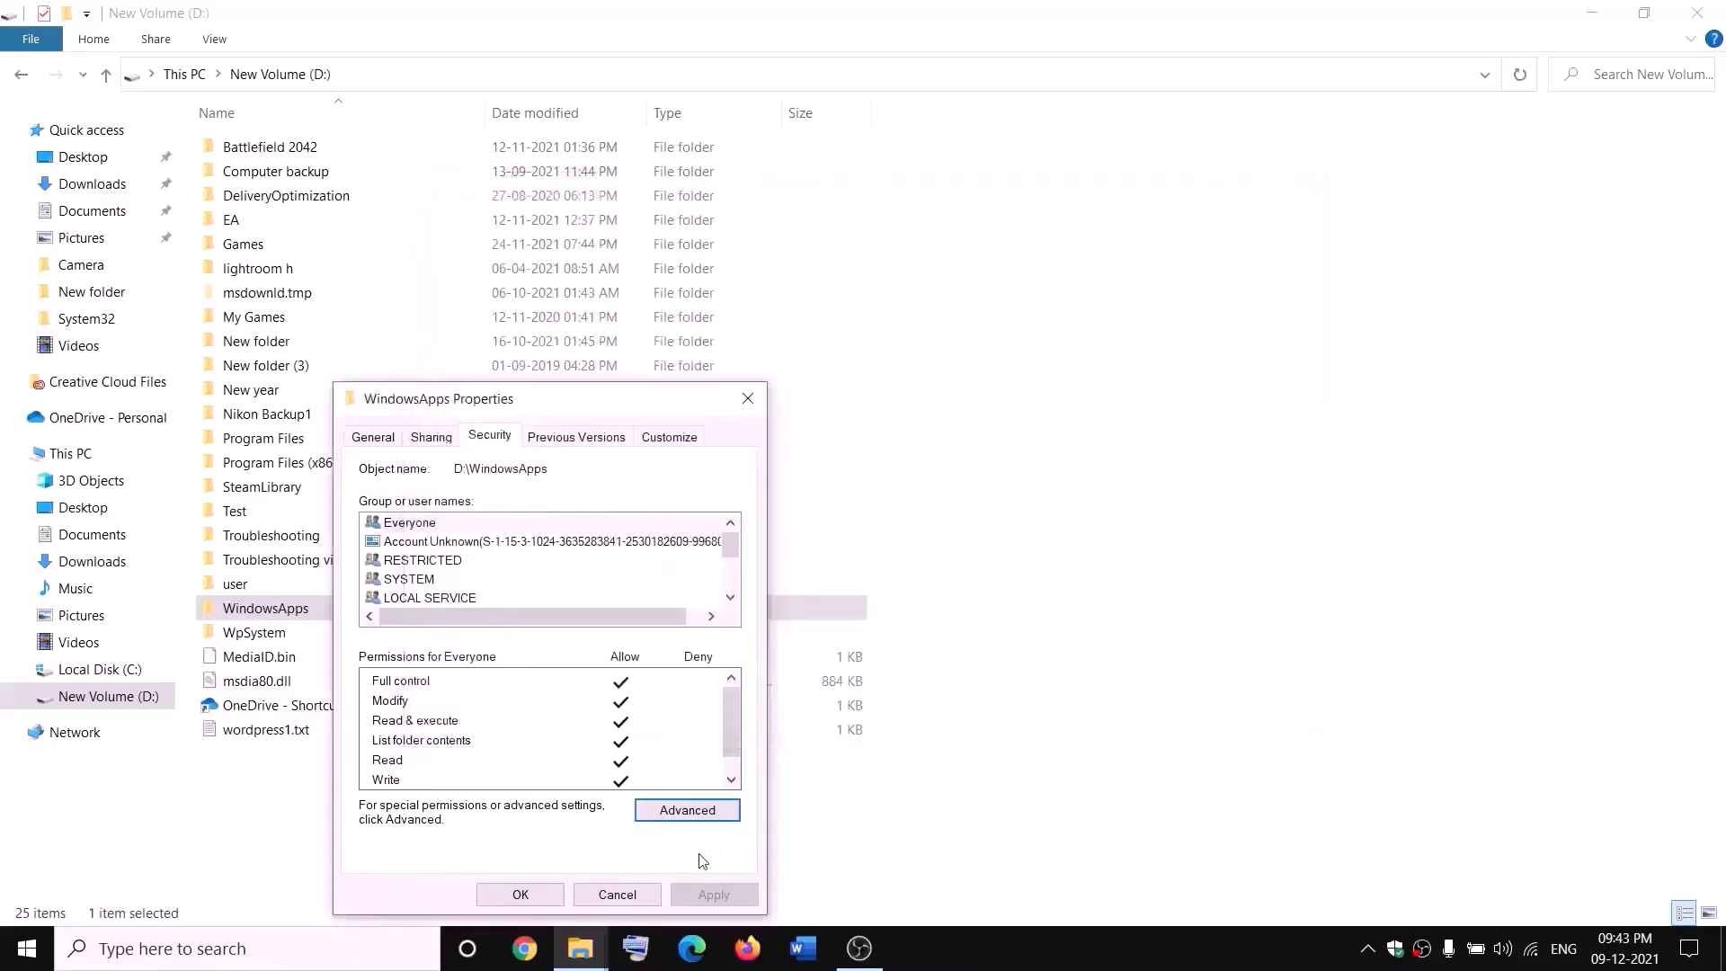
{"action": "left_click", "coordinate": [536, 899]}
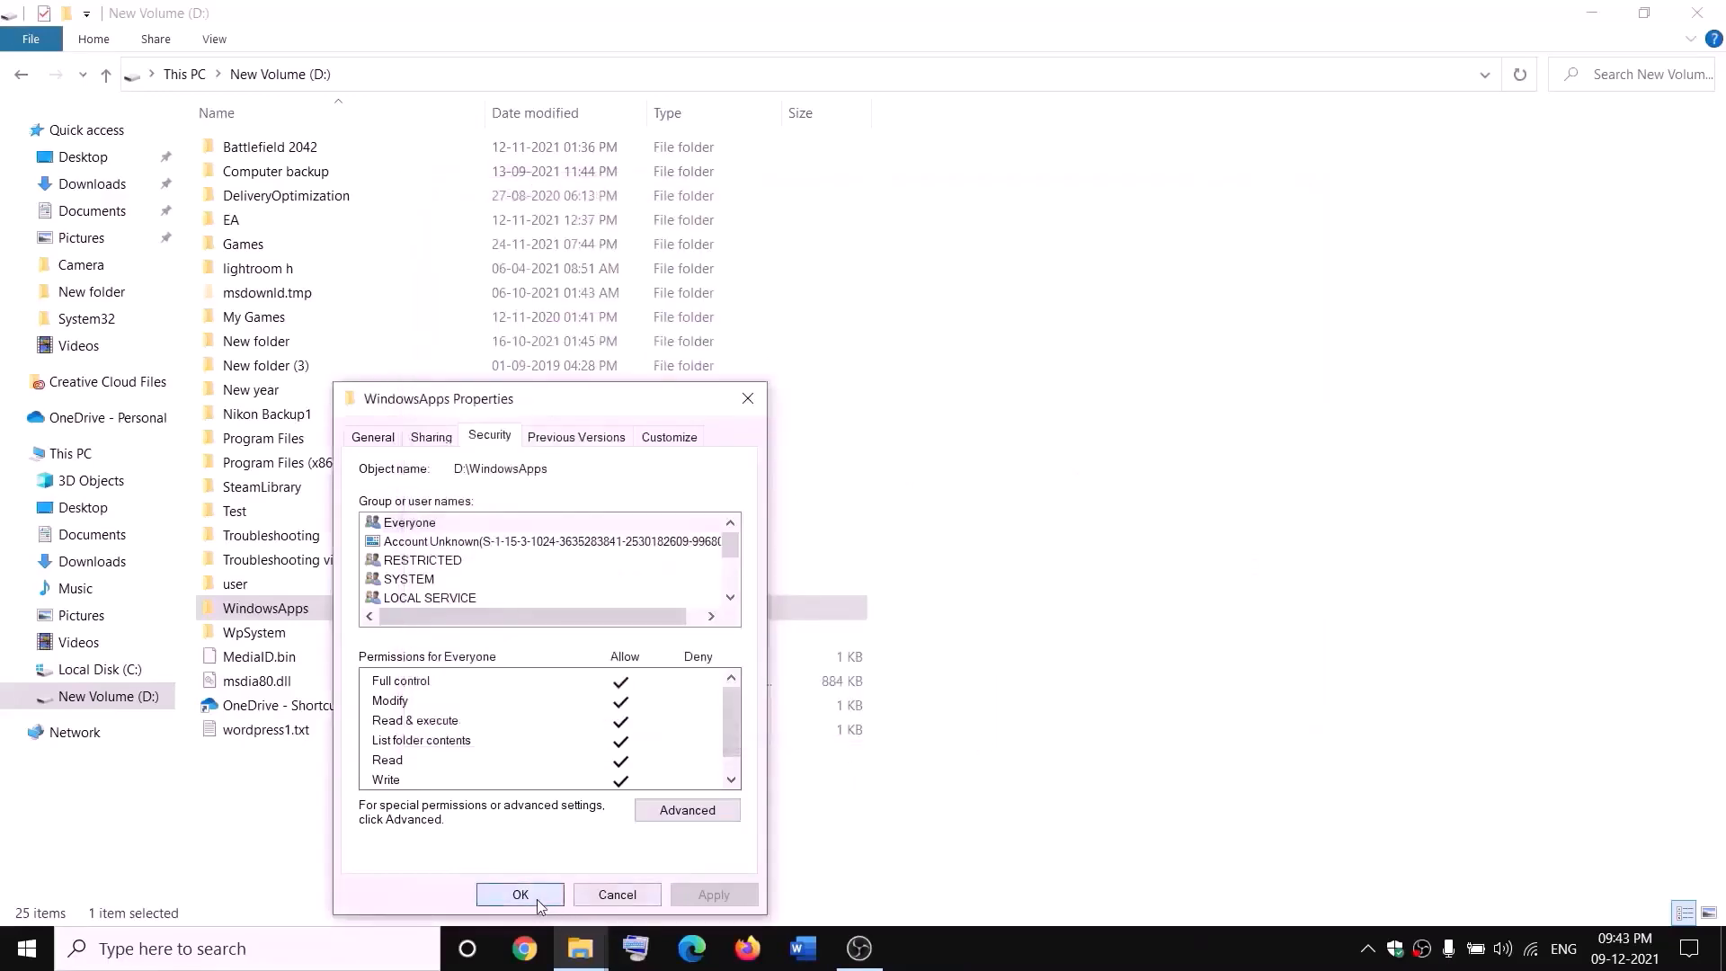
Reopen WindowsApps' properties and return to its advanced security settings.
{"action": "right_click", "coordinate": [328, 616]}
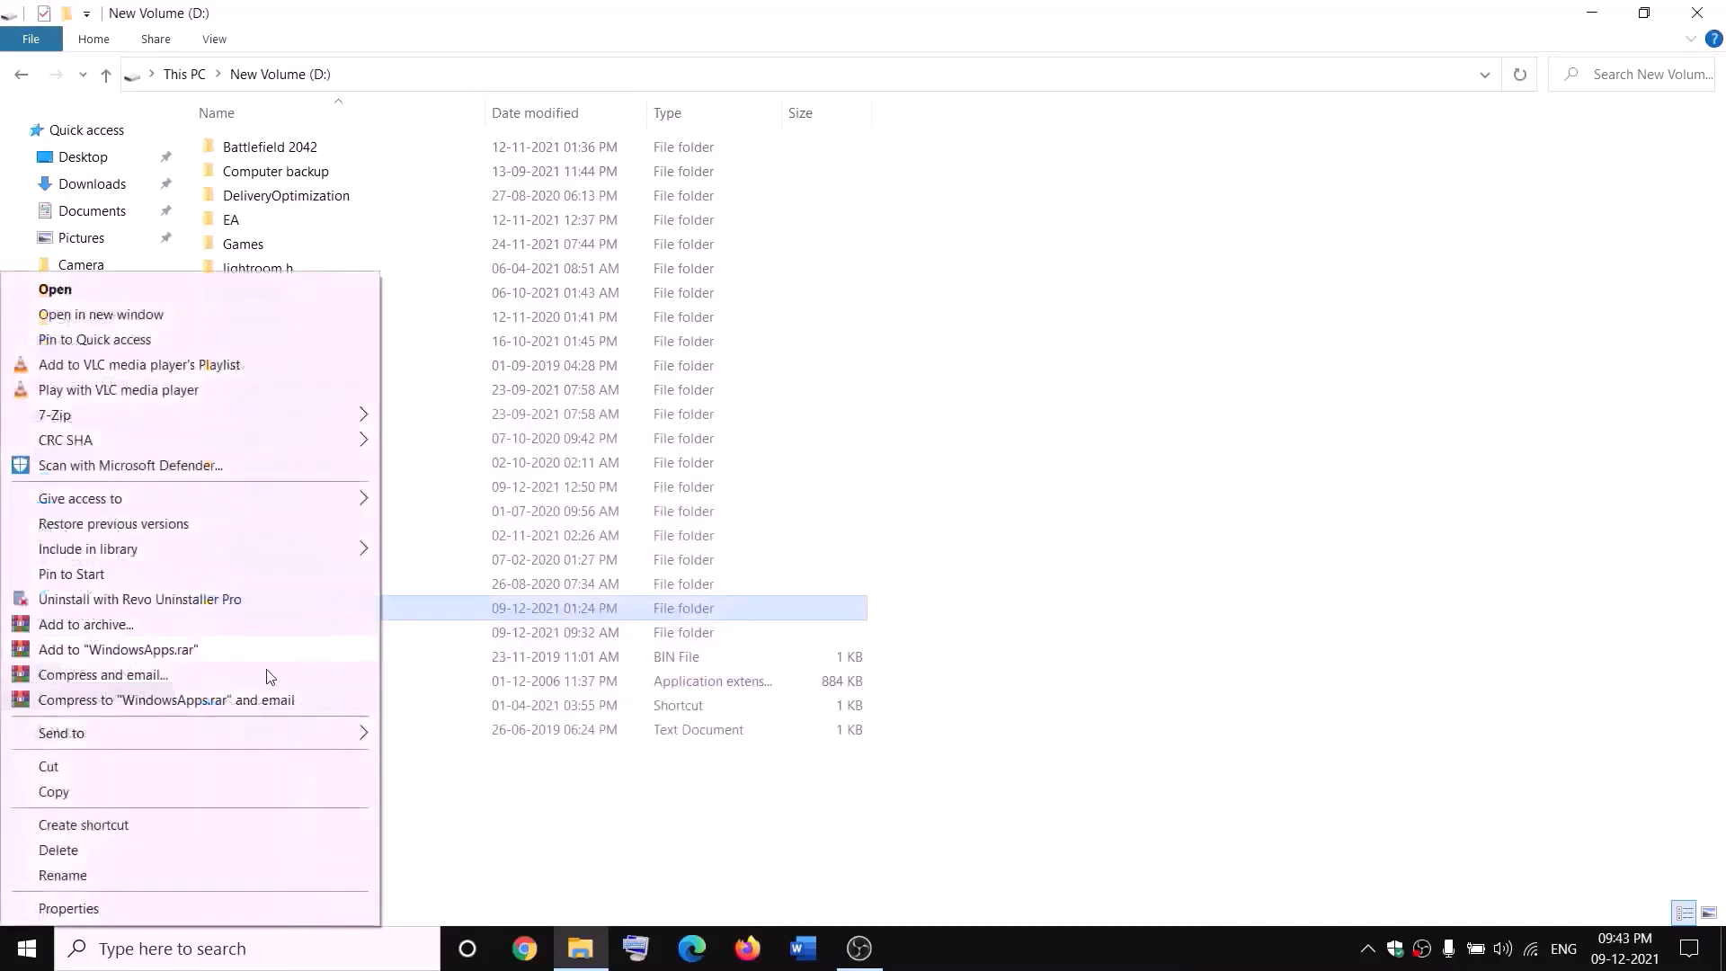
{"action": "left_click", "coordinate": [72, 908]}
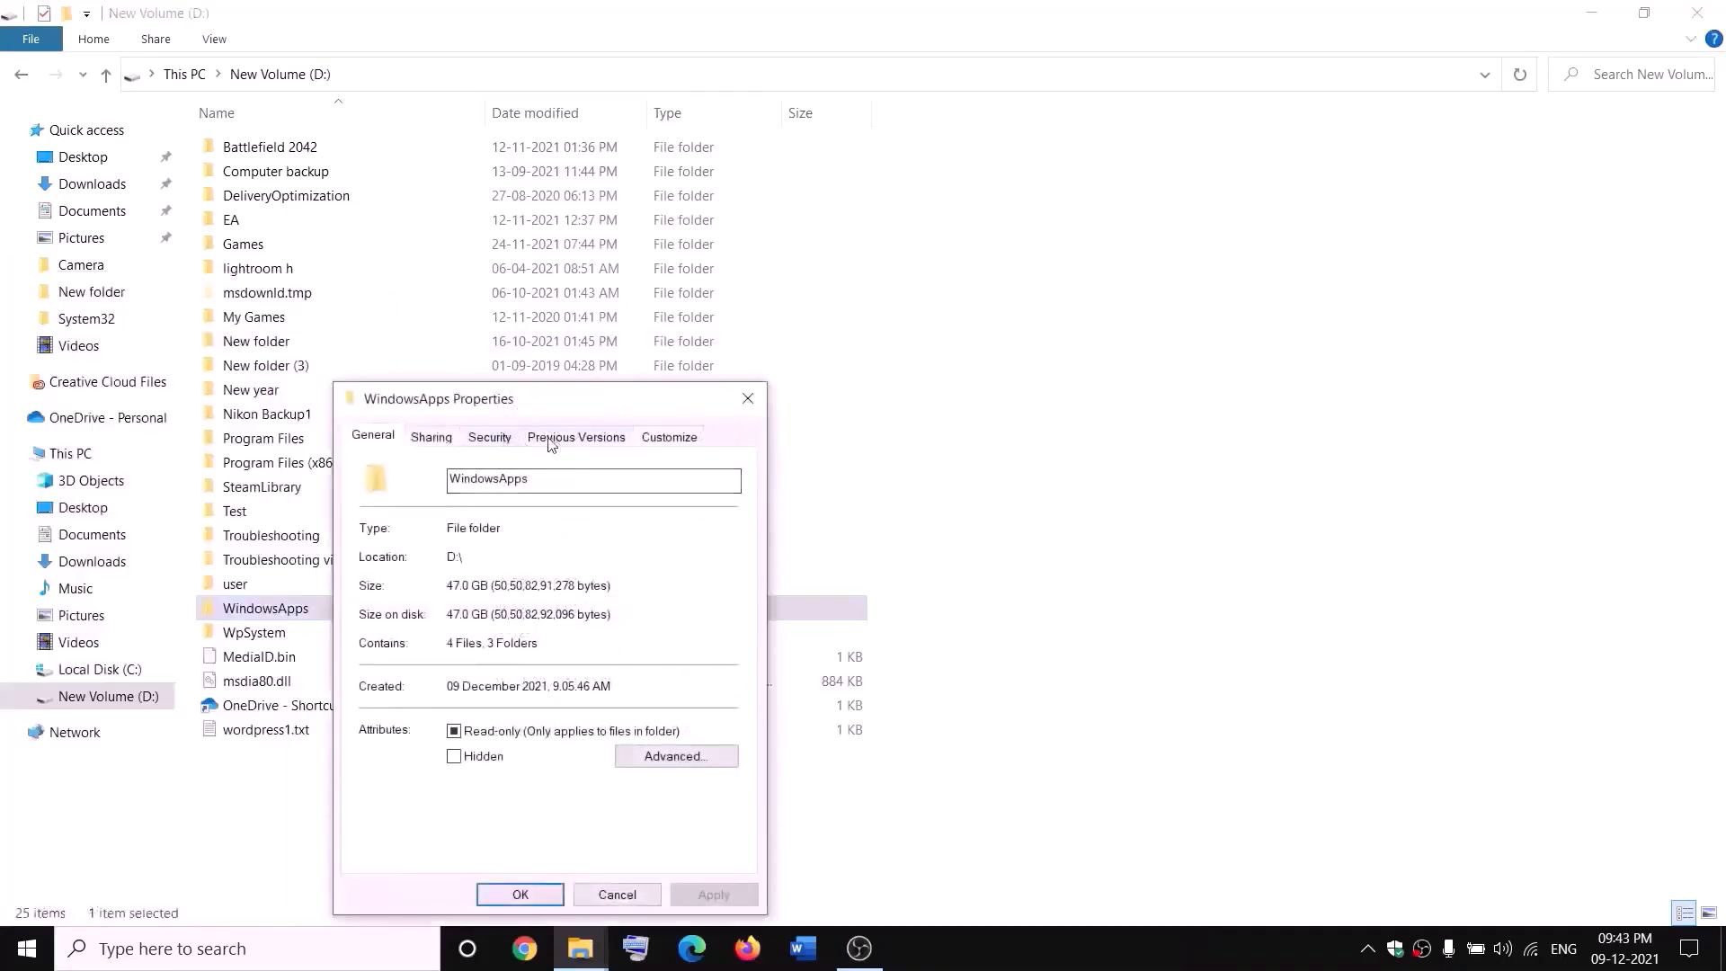
{"action": "left_click", "coordinate": [490, 438]}
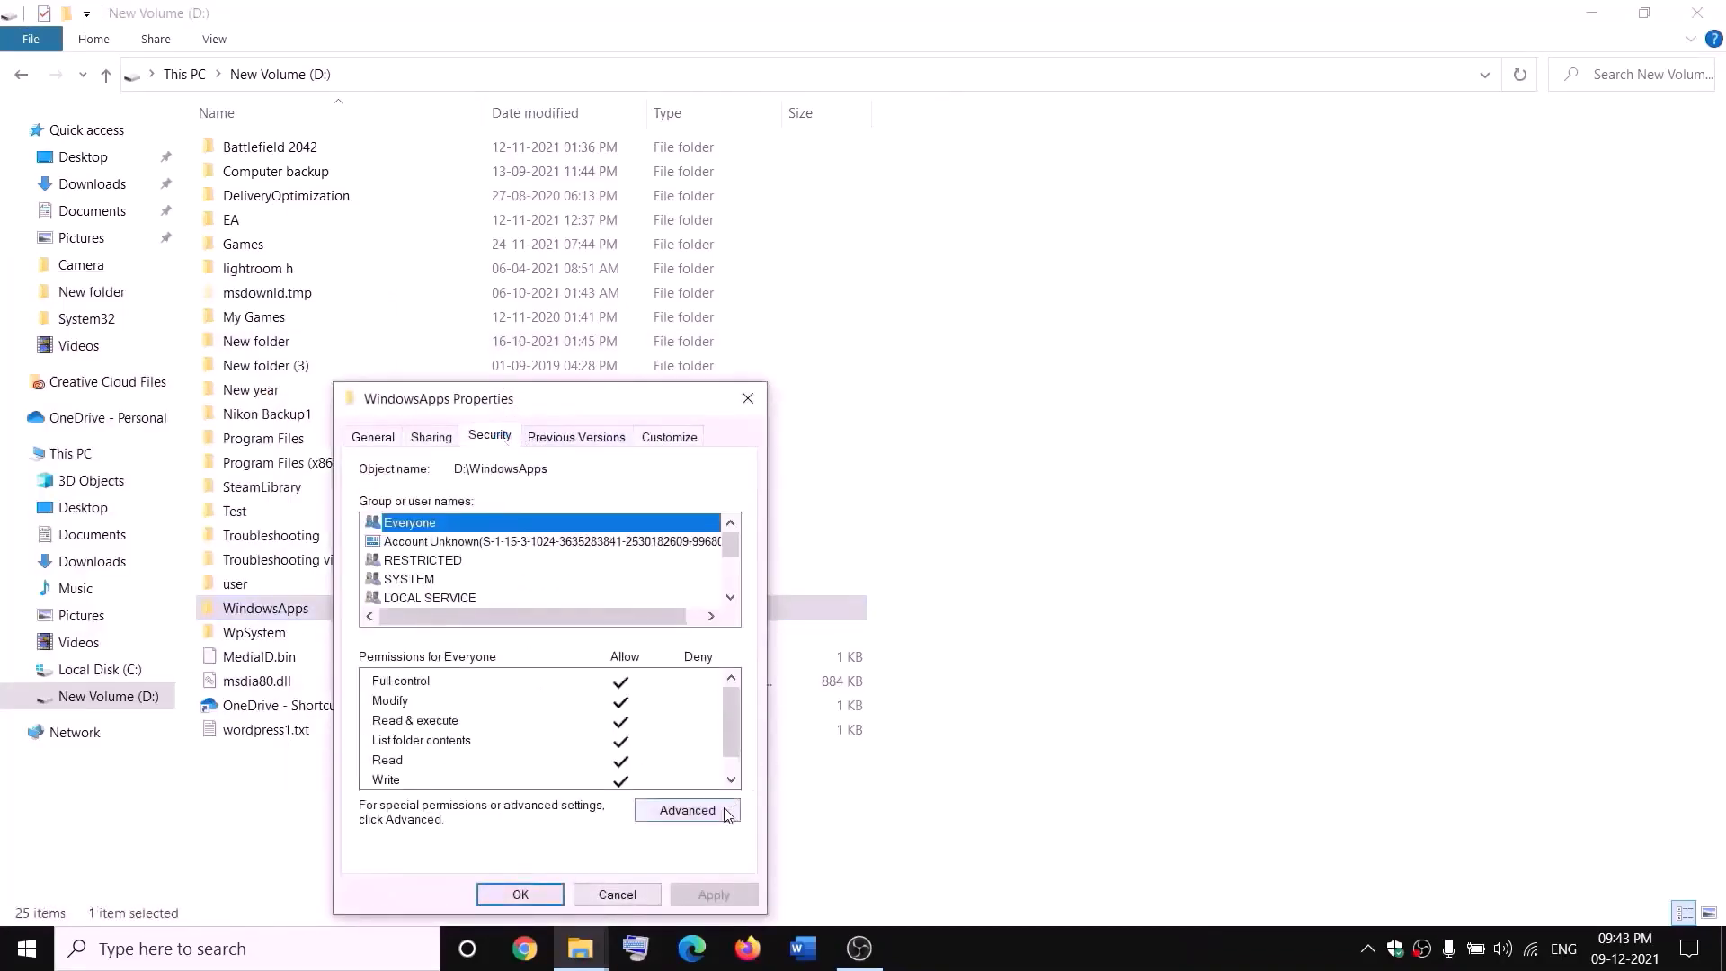
{"action": "left_click", "coordinate": [698, 809]}
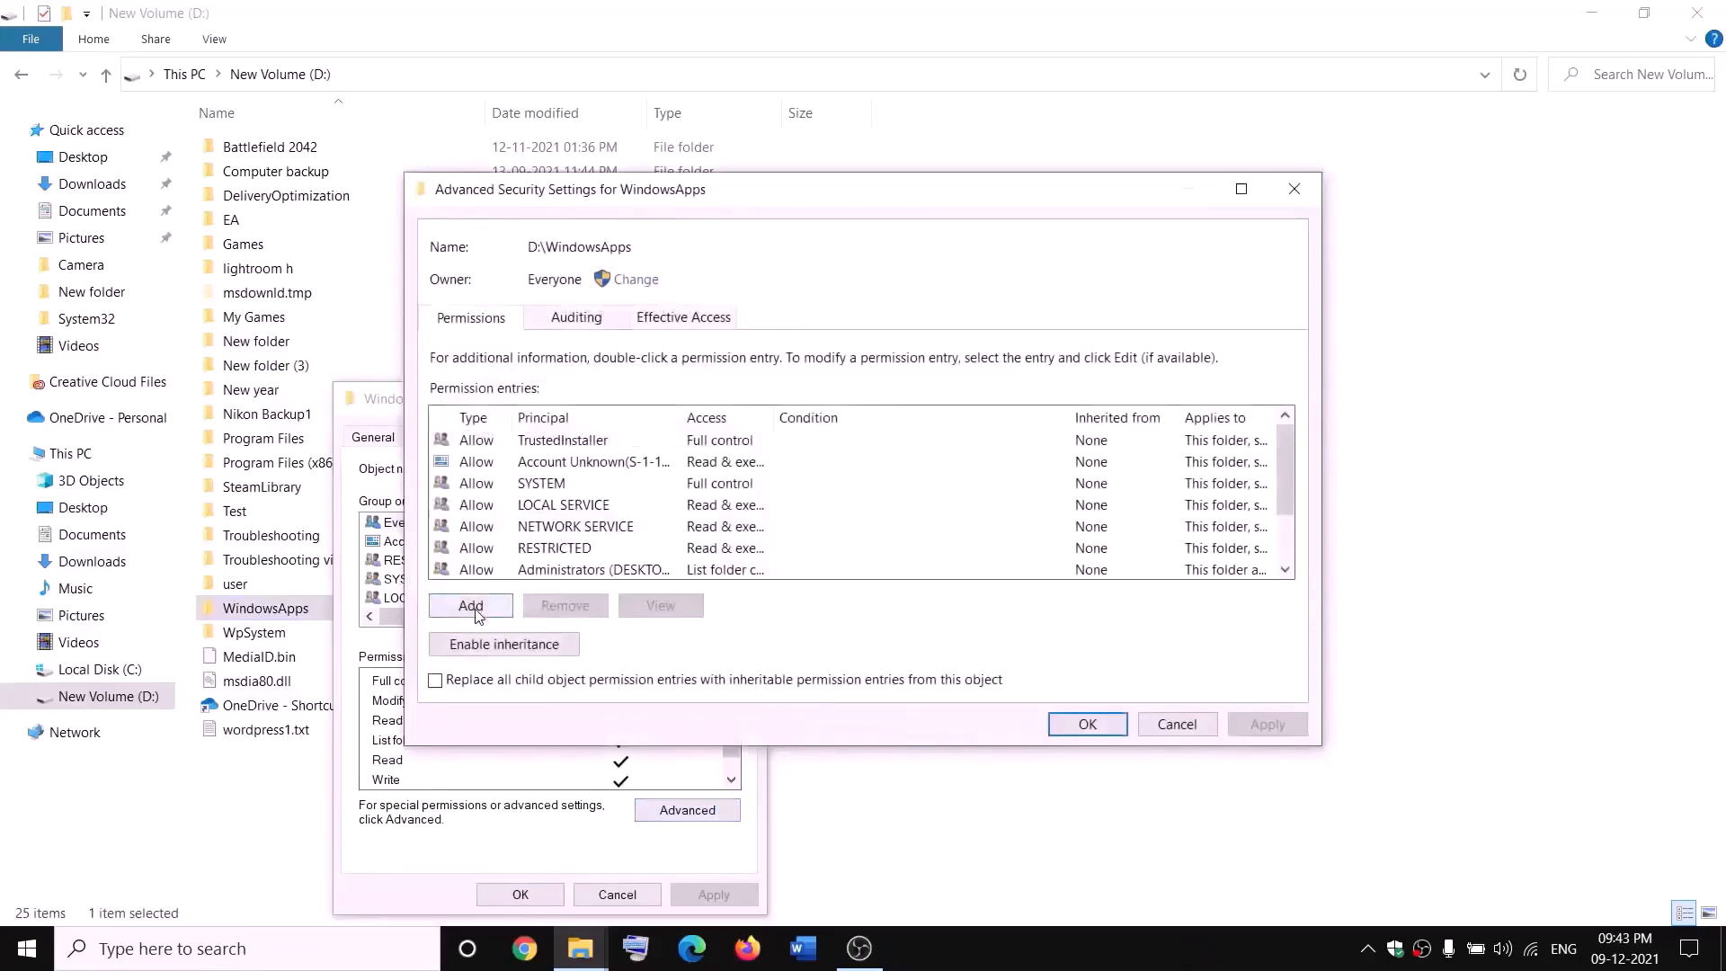
Start a new permission entry for WindowsApps with everyone as its principal and full control allowed.
{"action": "left_click", "coordinate": [468, 605]}
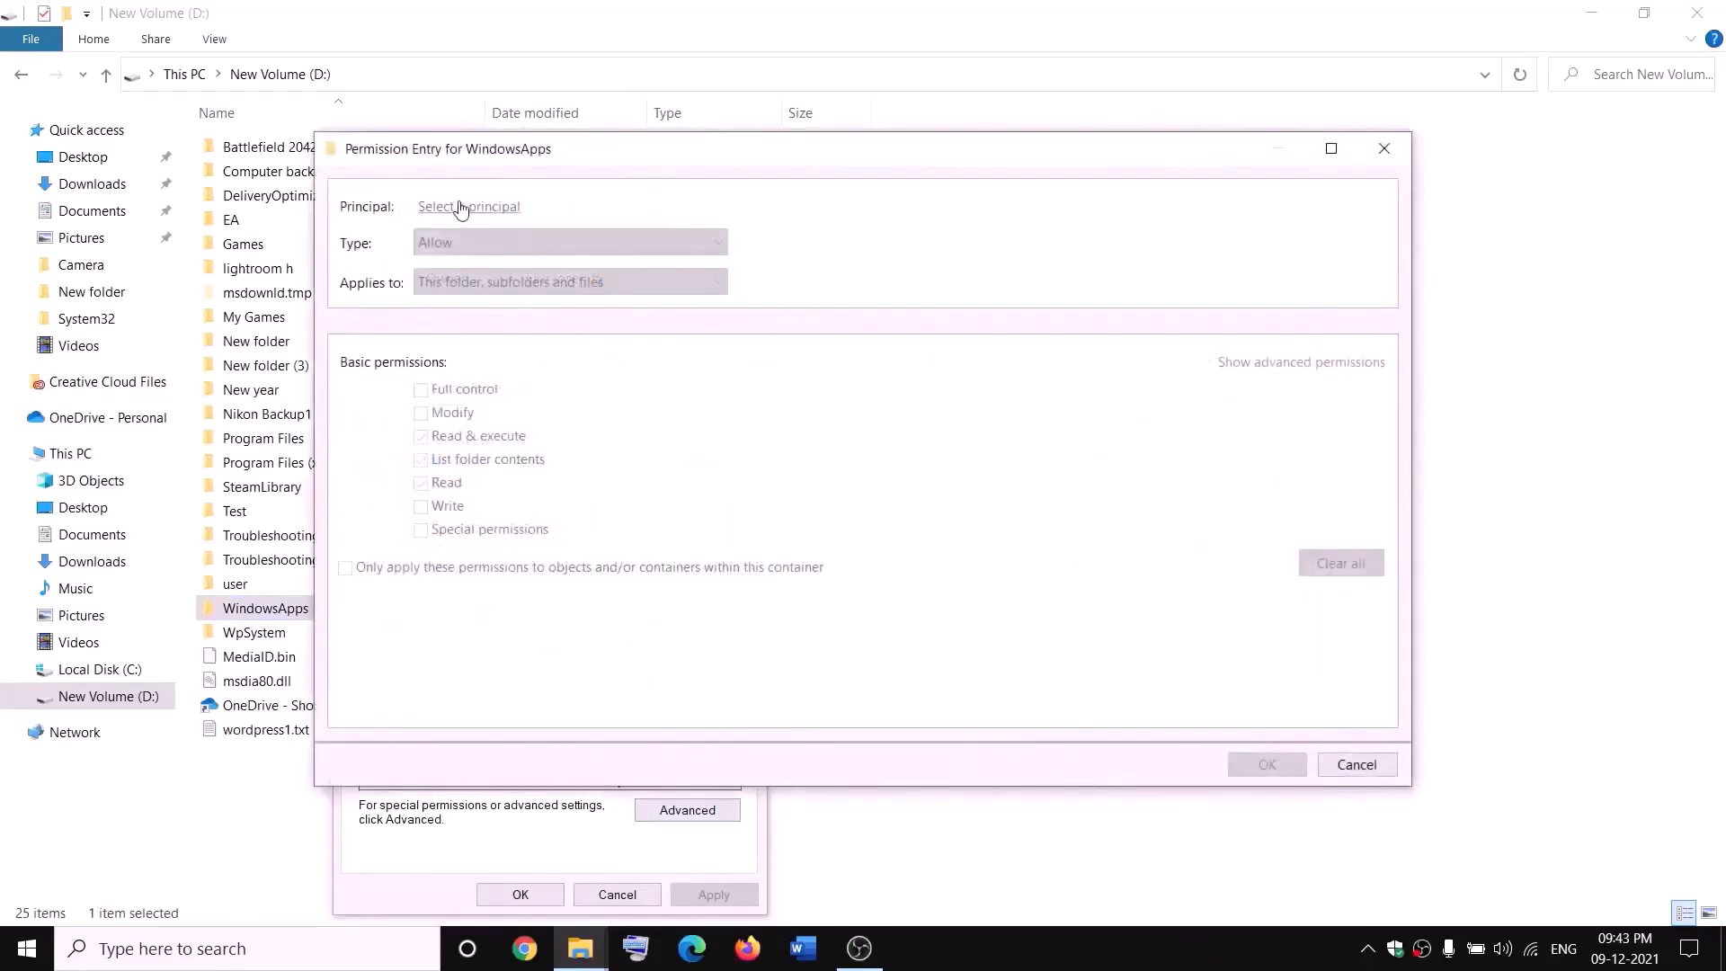
{"action": "left_click", "coordinate": [460, 208]}
{"action": "type", "text": "e"}
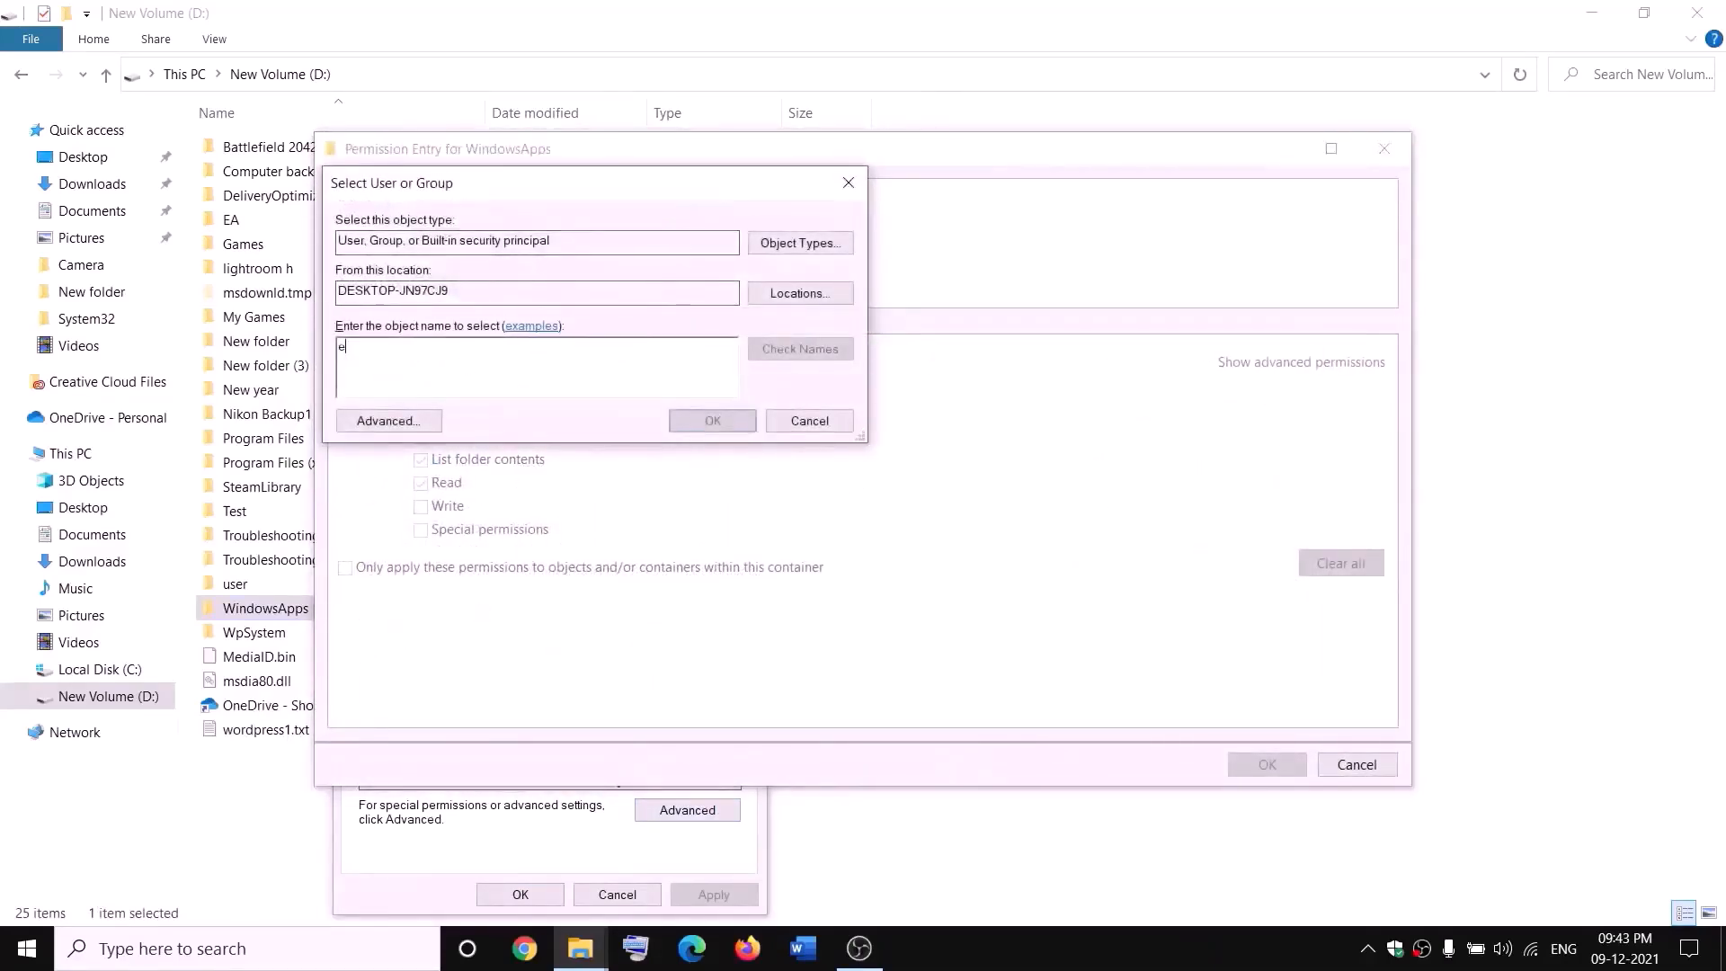
{"action": "type", "text": "veryone"}
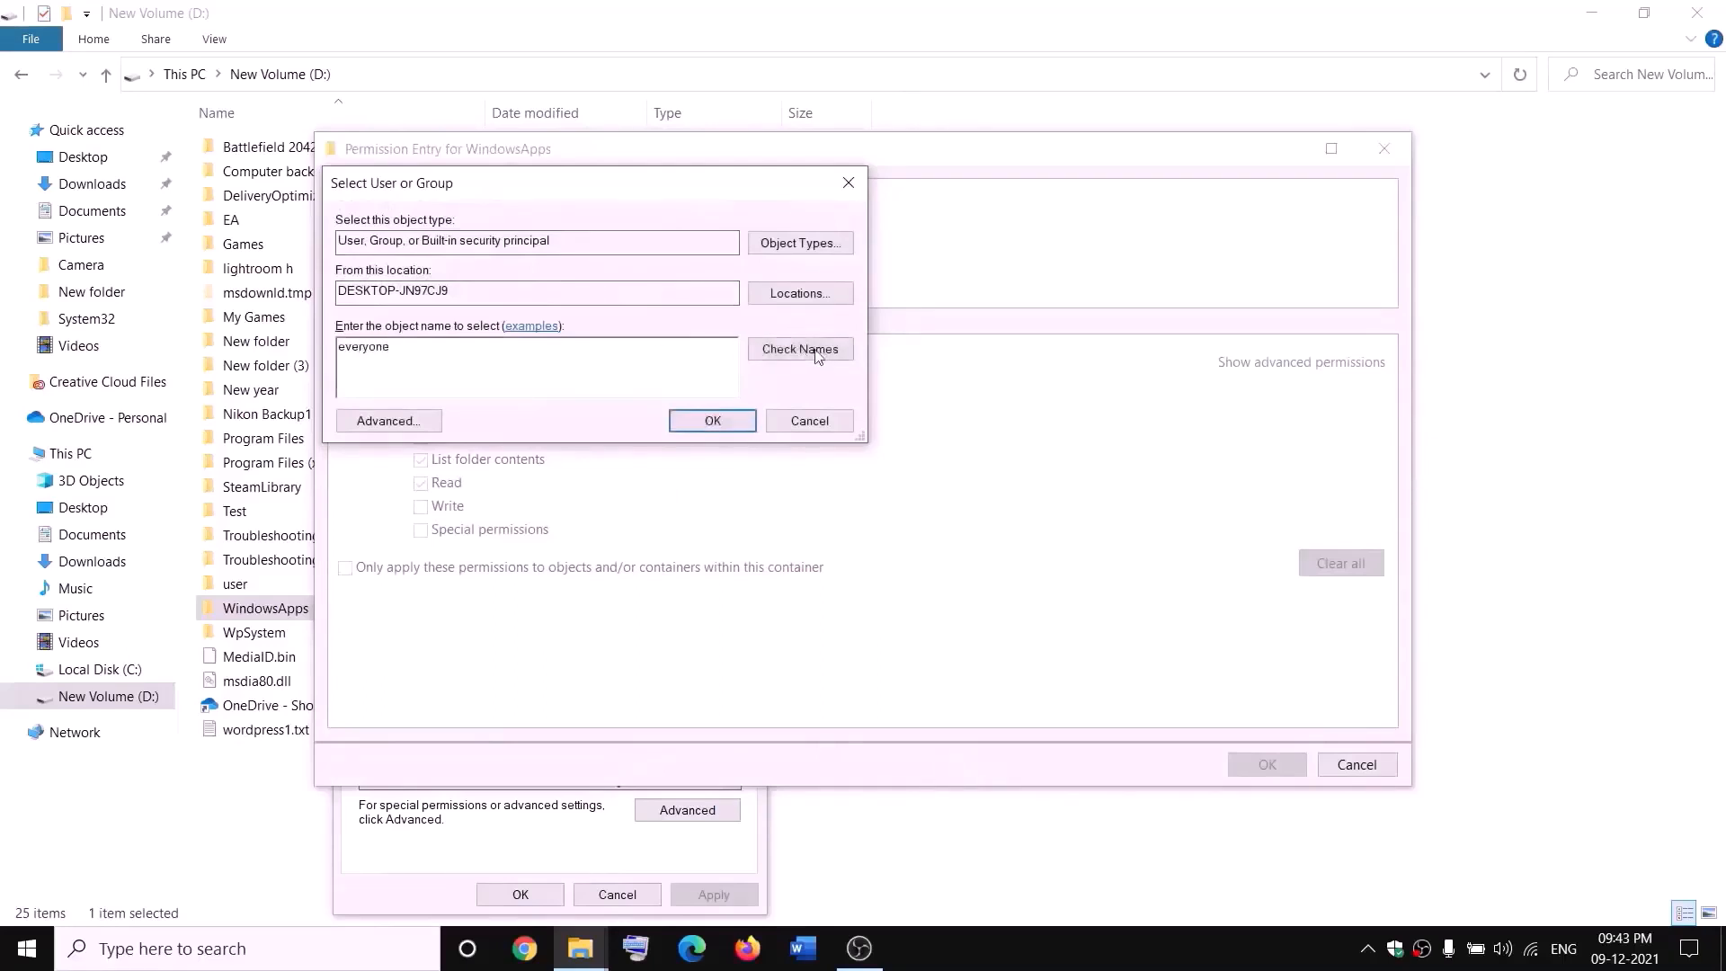
{"action": "left_click", "coordinate": [817, 353]}
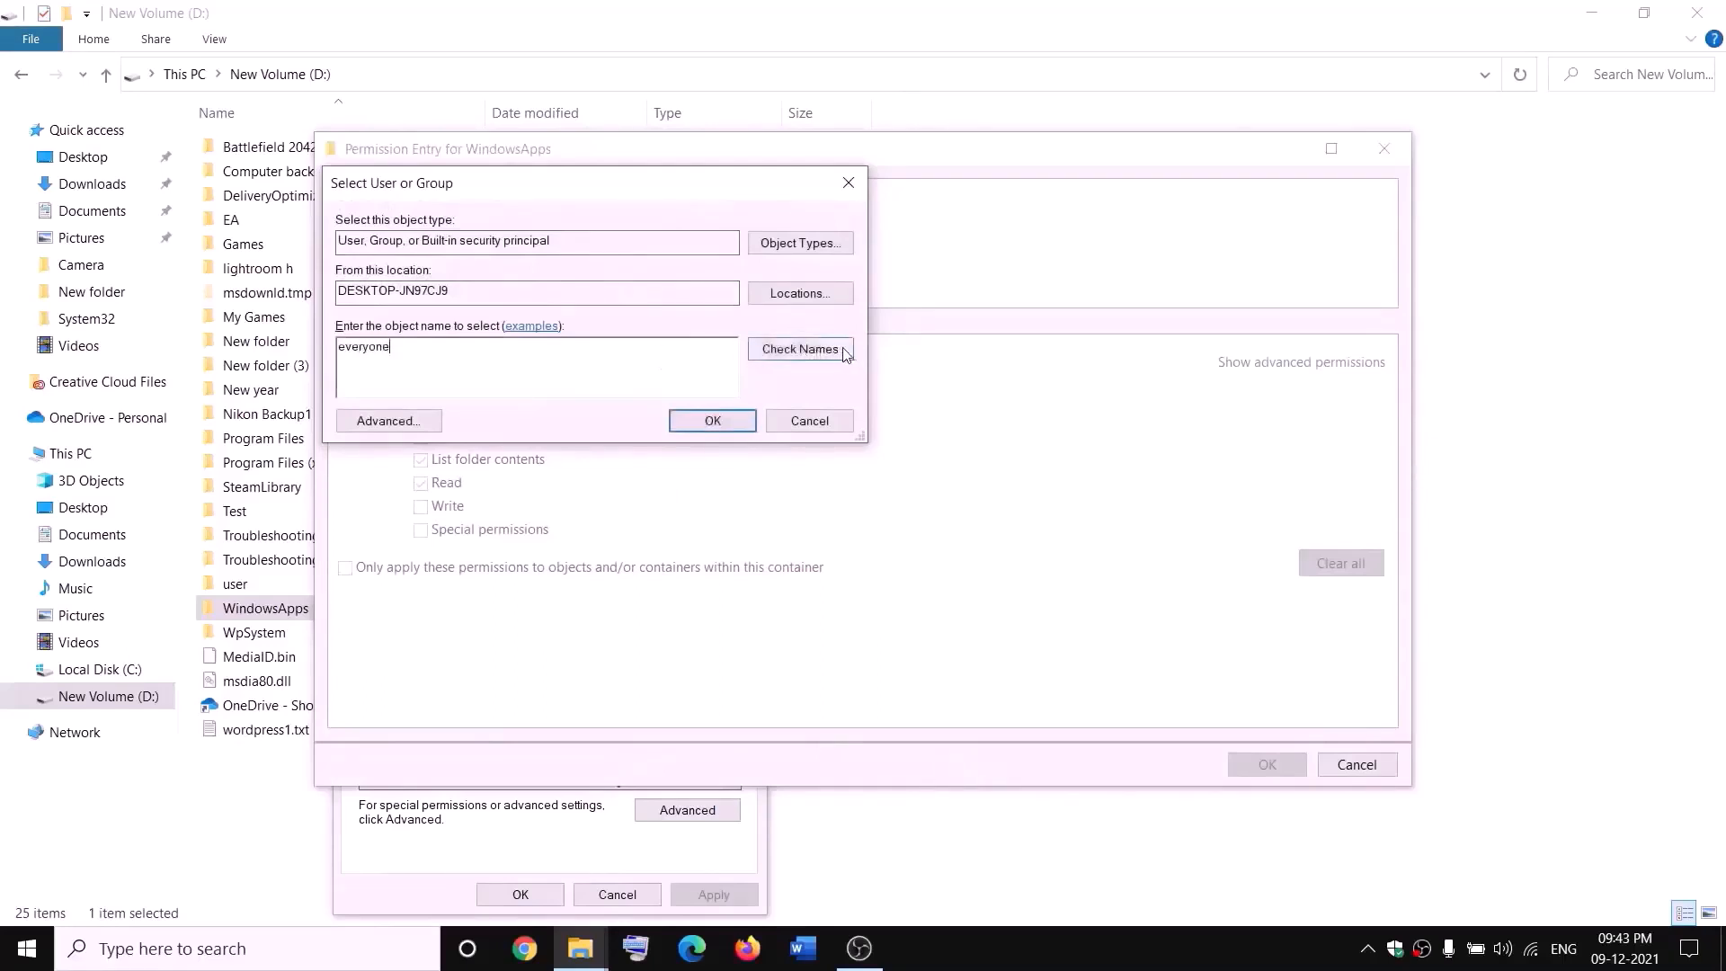
{"action": "left_click", "coordinate": [713, 422]}
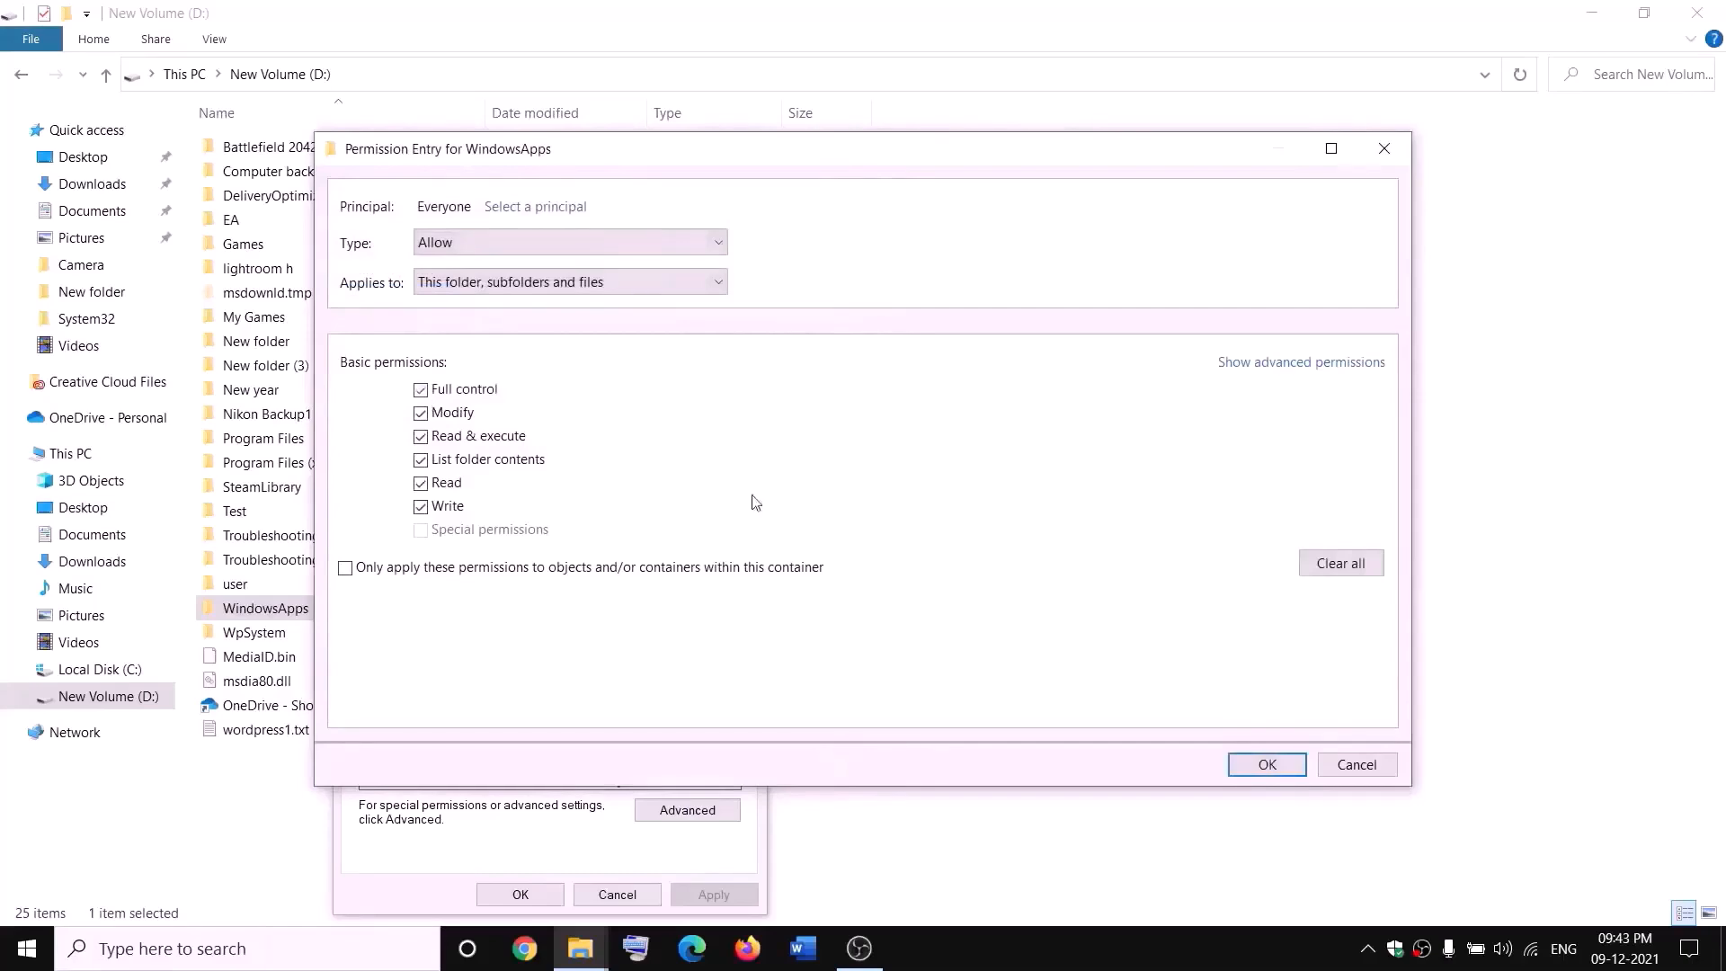
Accept the permission entry for everyone, apply it to WindowsApps, and close the folder's security settings and properties.
{"action": "left_click", "coordinate": [1267, 764]}
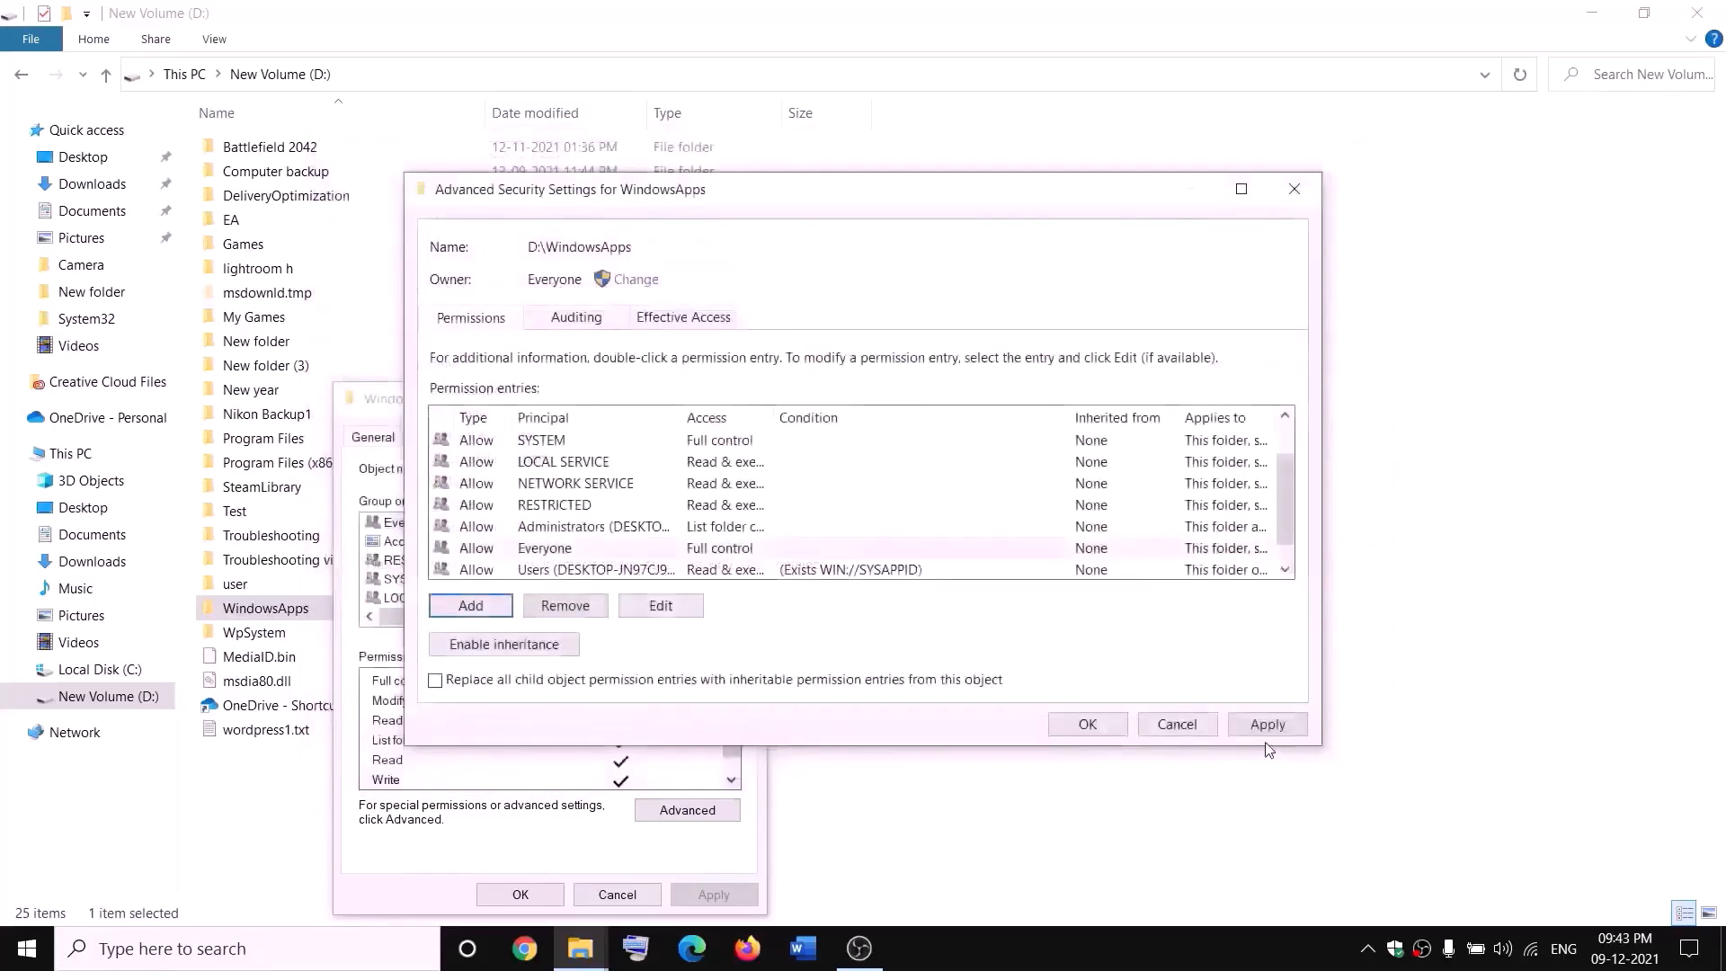
{"action": "left_click", "coordinate": [1266, 733]}
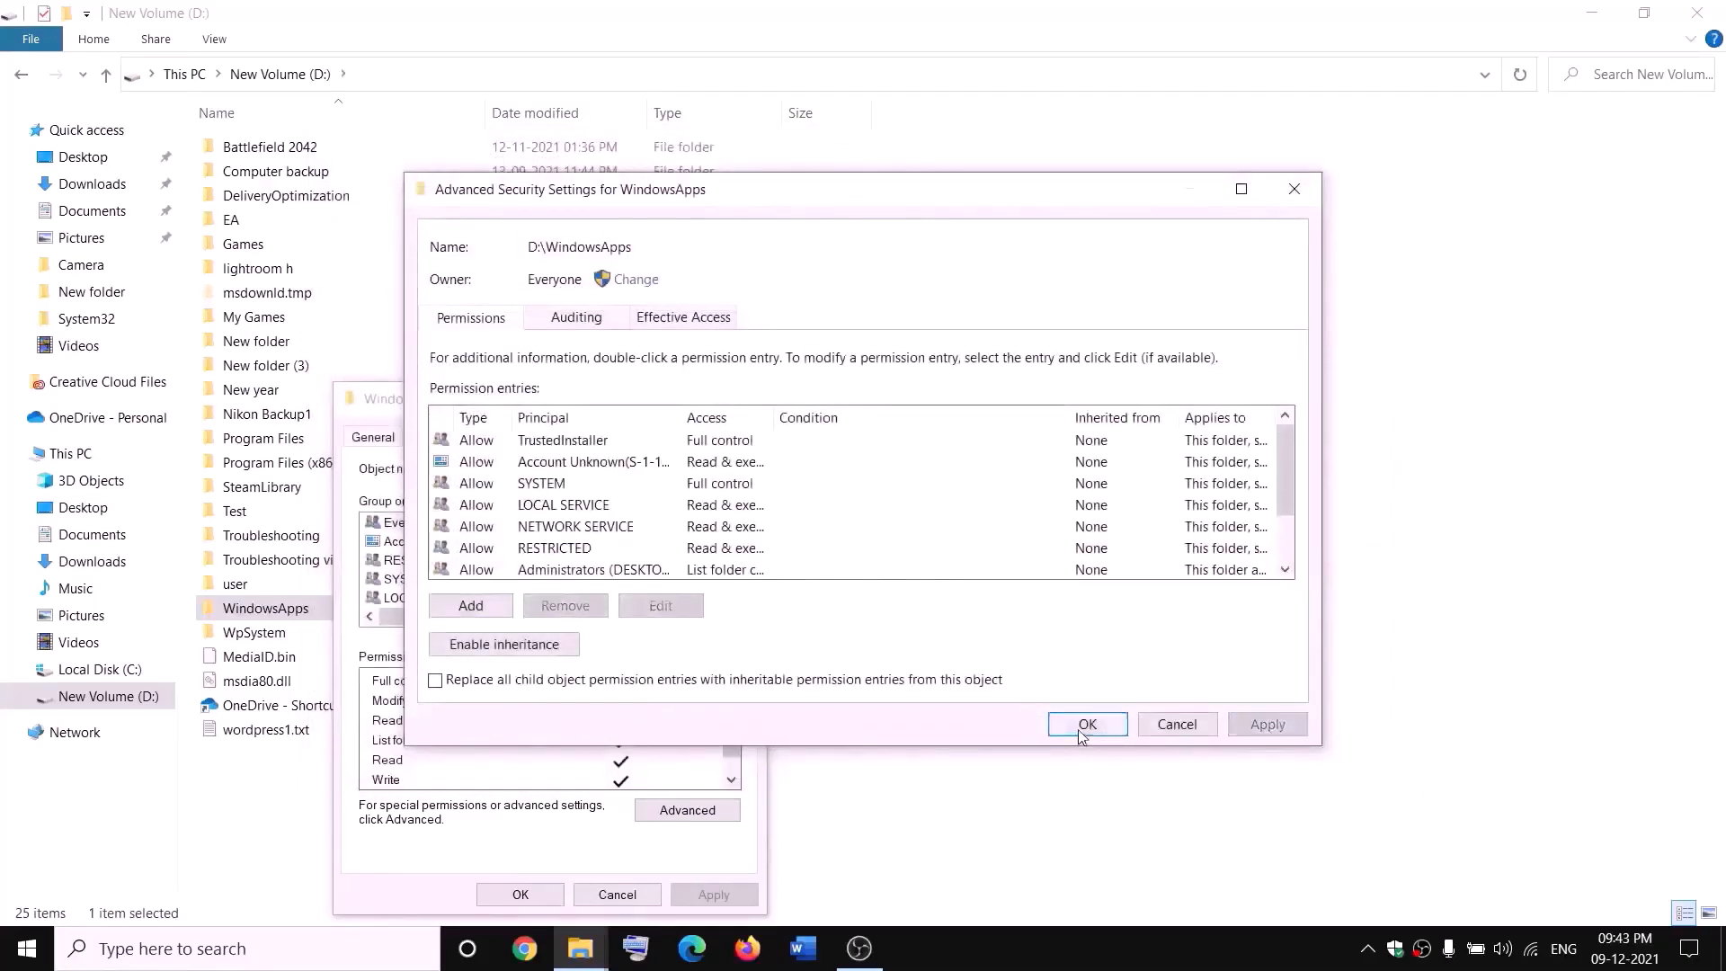
{"action": "left_click", "coordinate": [1082, 730]}
{"action": "left_click", "coordinate": [526, 895]}
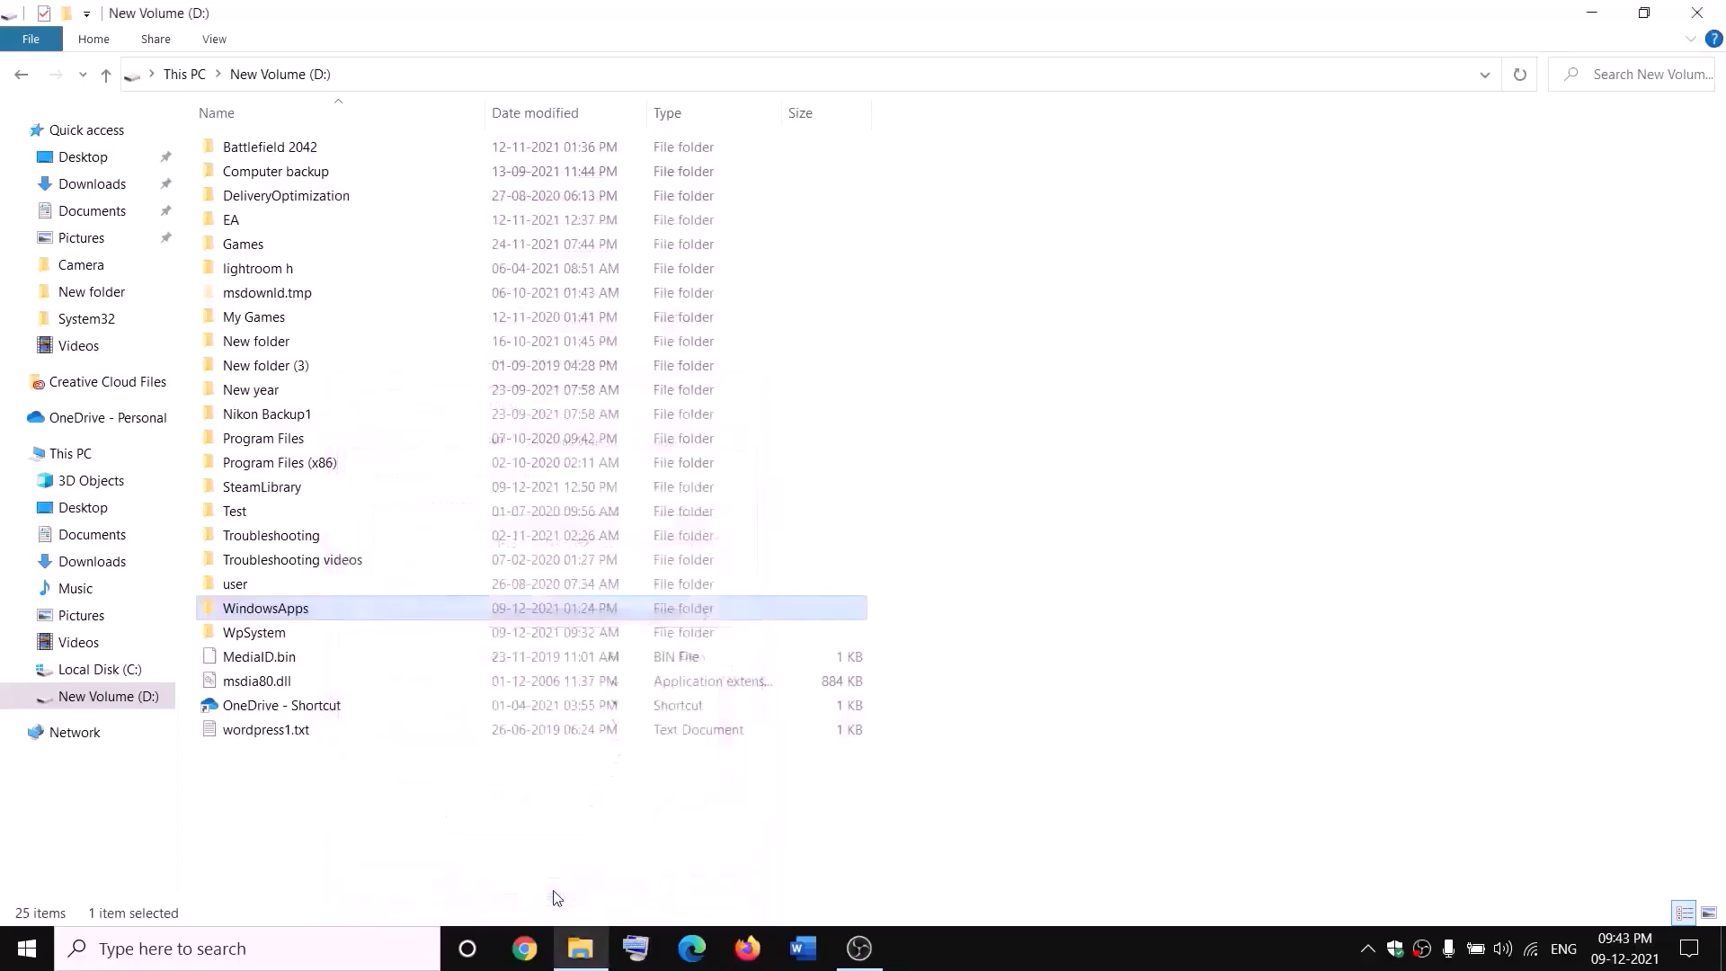
Rename the WindowsApps folder on drive D as WindowsApps.old.
{"action": "right_click", "coordinate": [326, 619]}
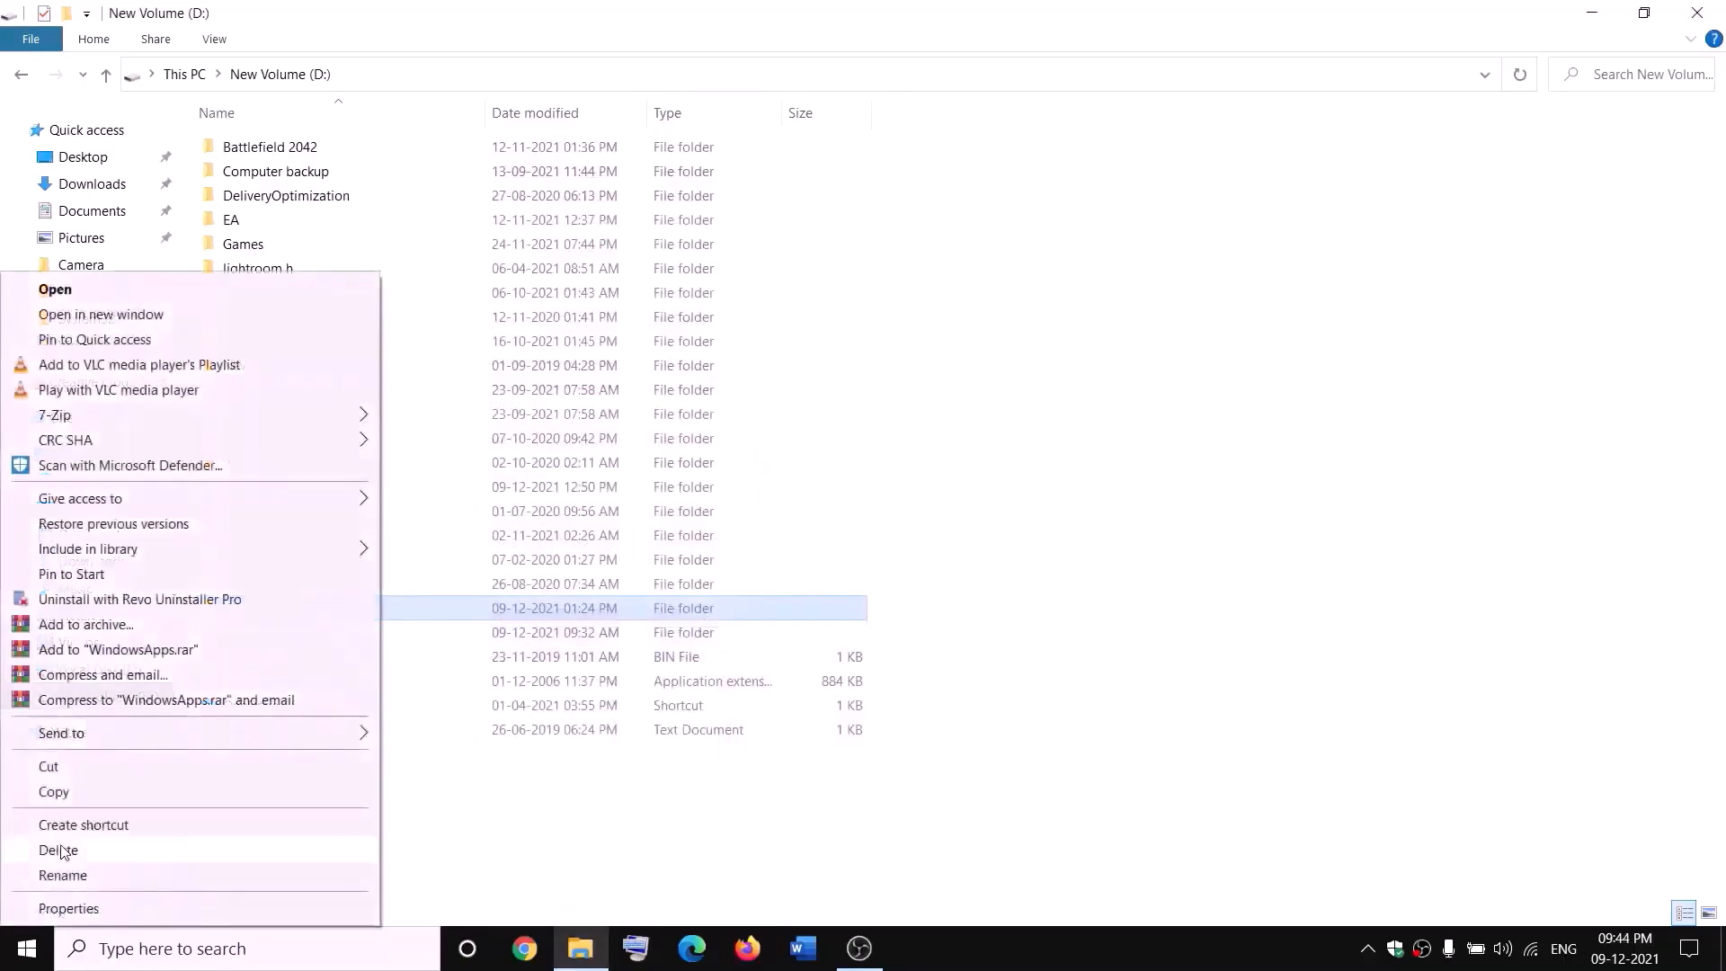
{"action": "left_click", "coordinate": [53, 876]}
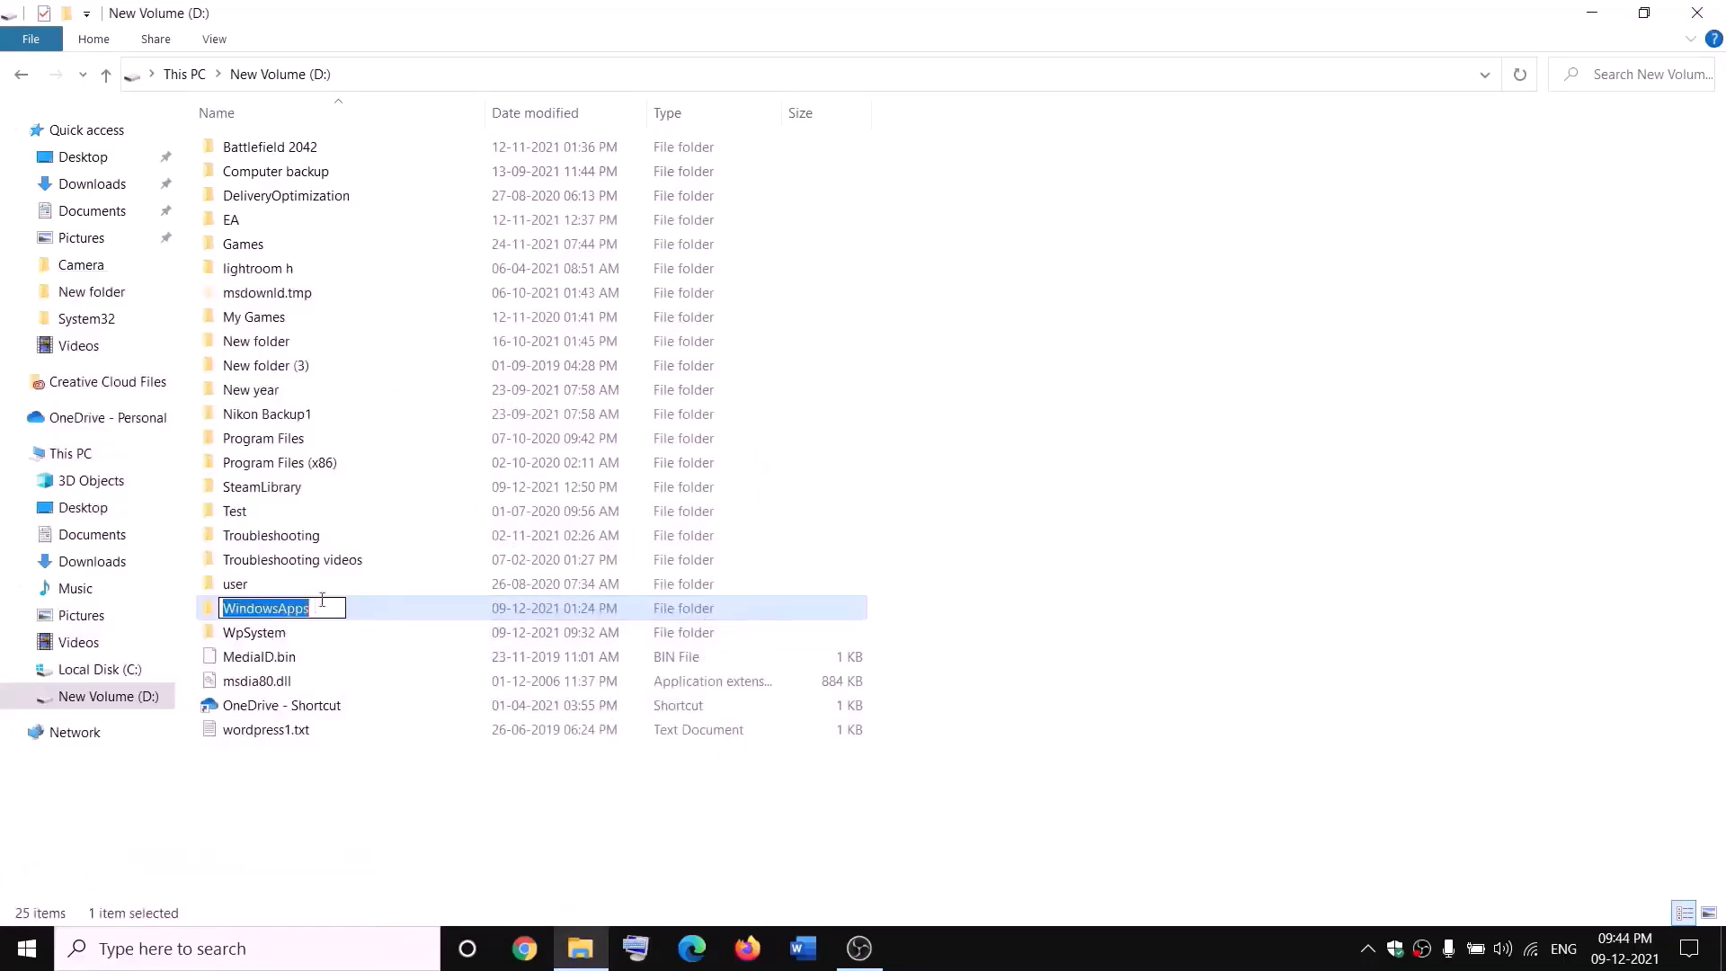
{"action": "left_click", "coordinate": [323, 606]}
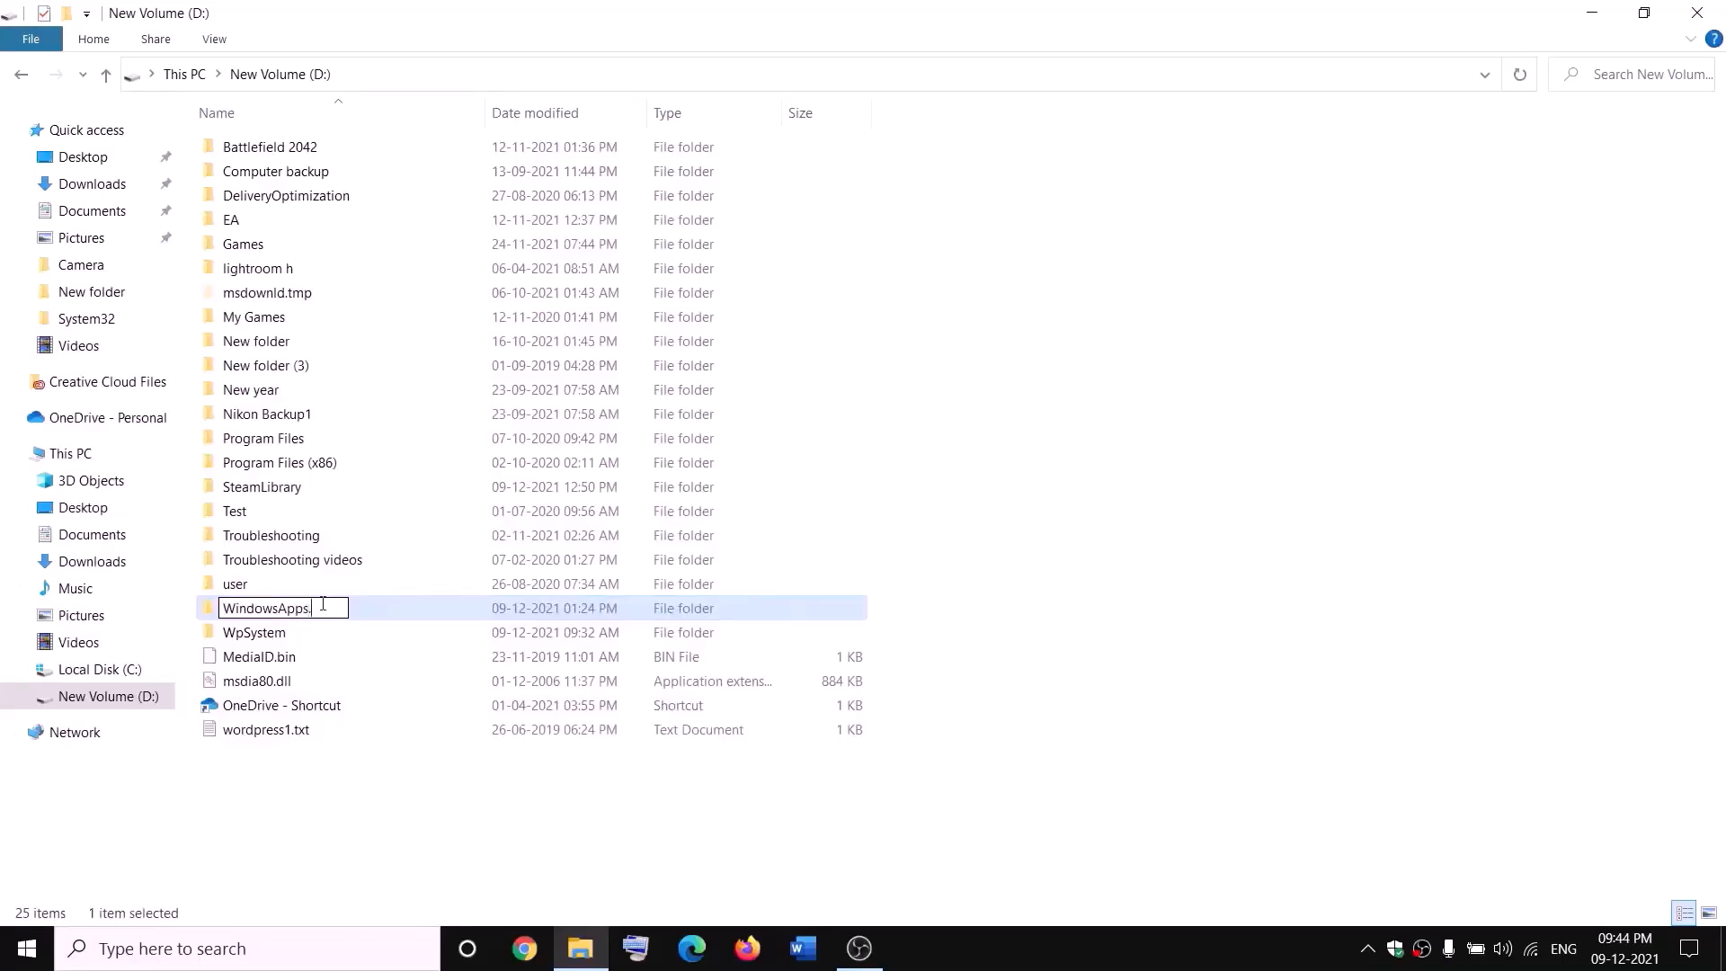
{"action": "type", "text": ".old"}
{"action": "left_click", "coordinate": [392, 784]}
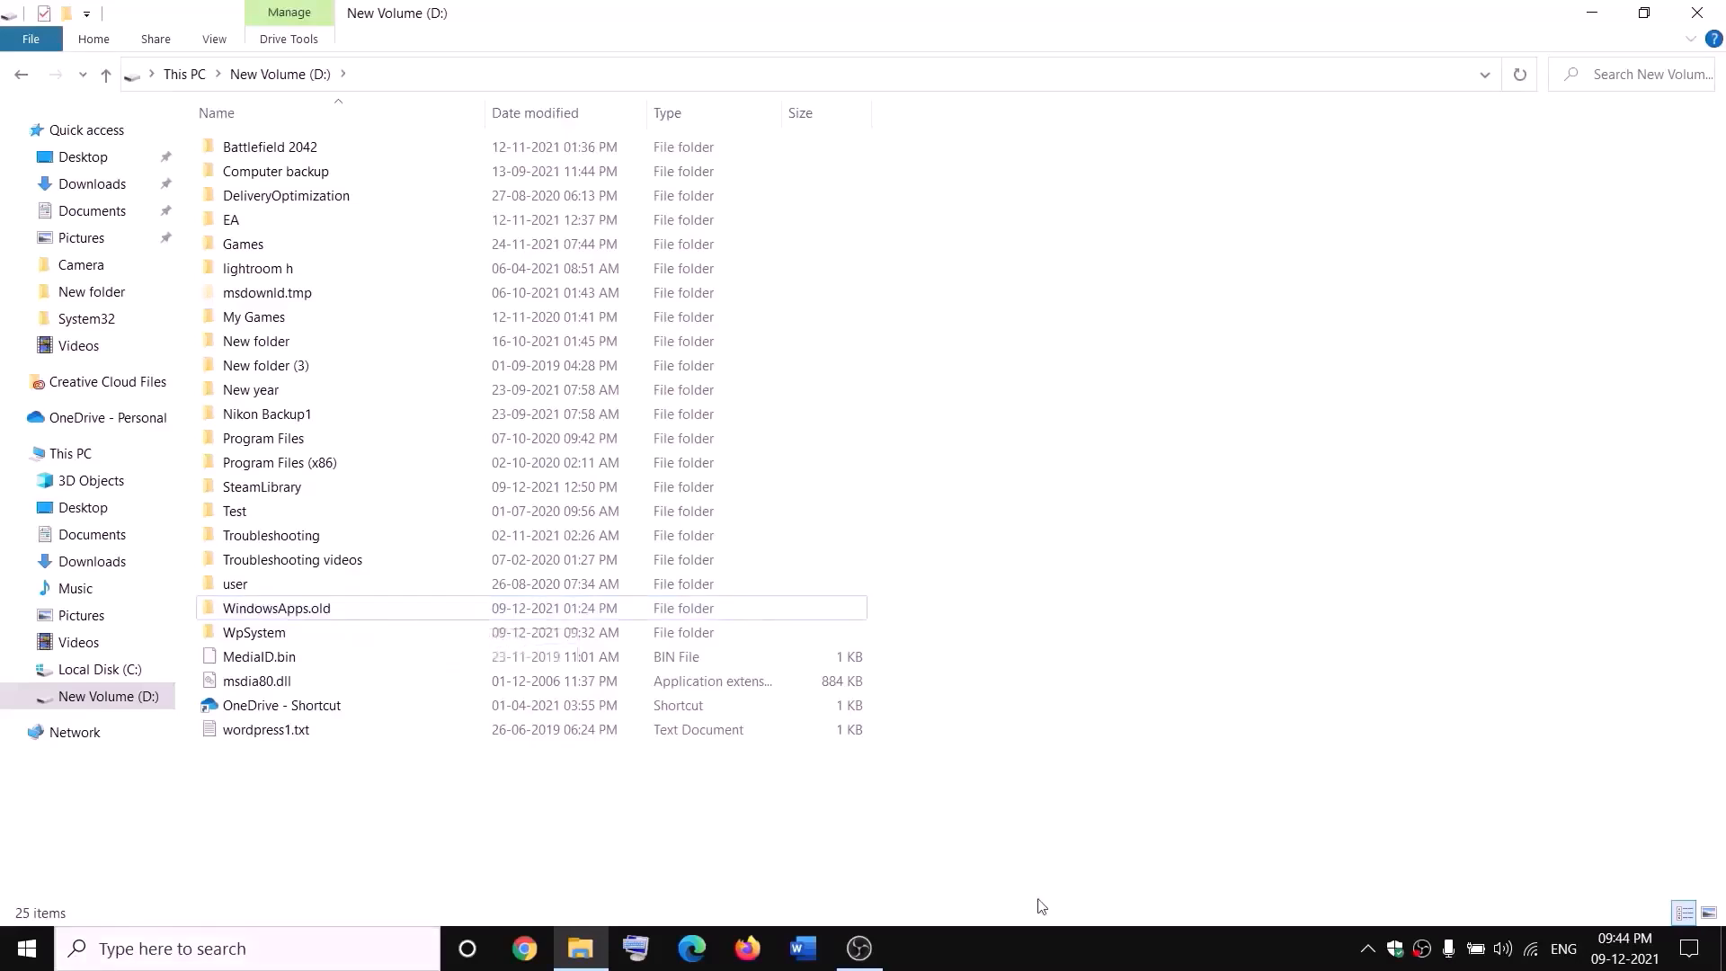
End the Gaming Services background process in Task Manager, and close Task Manager.
{"action": "right_click", "coordinate": [27, 948]}
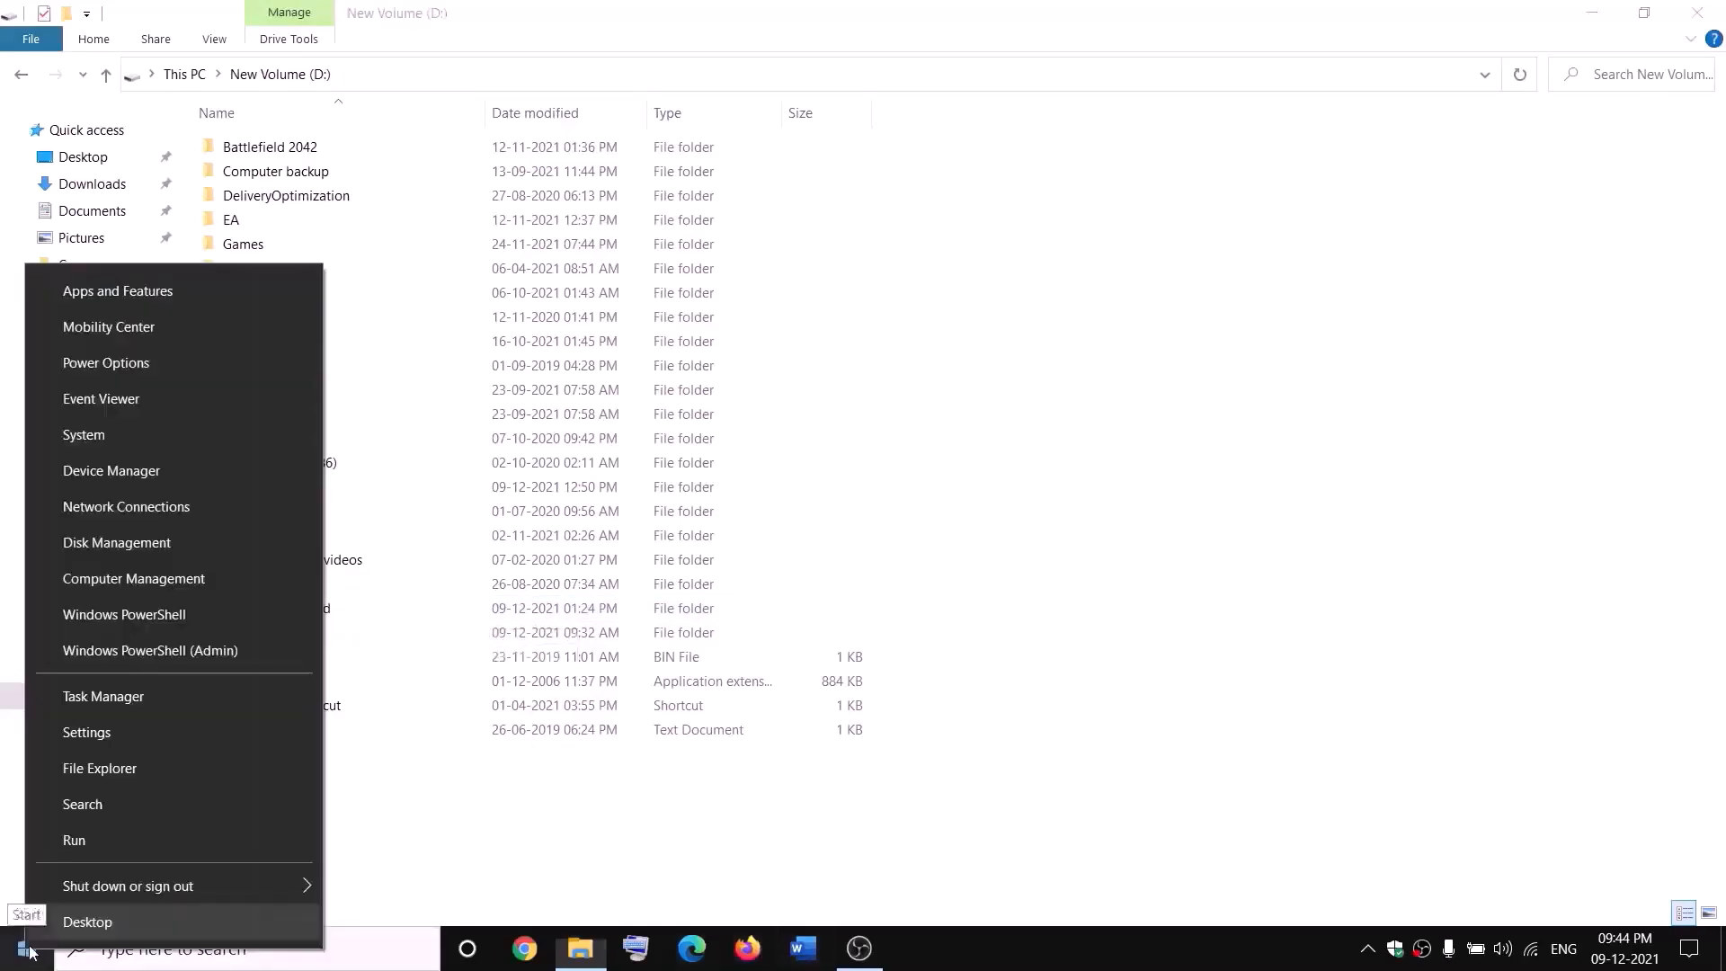
{"action": "left_click", "coordinate": [97, 700]}
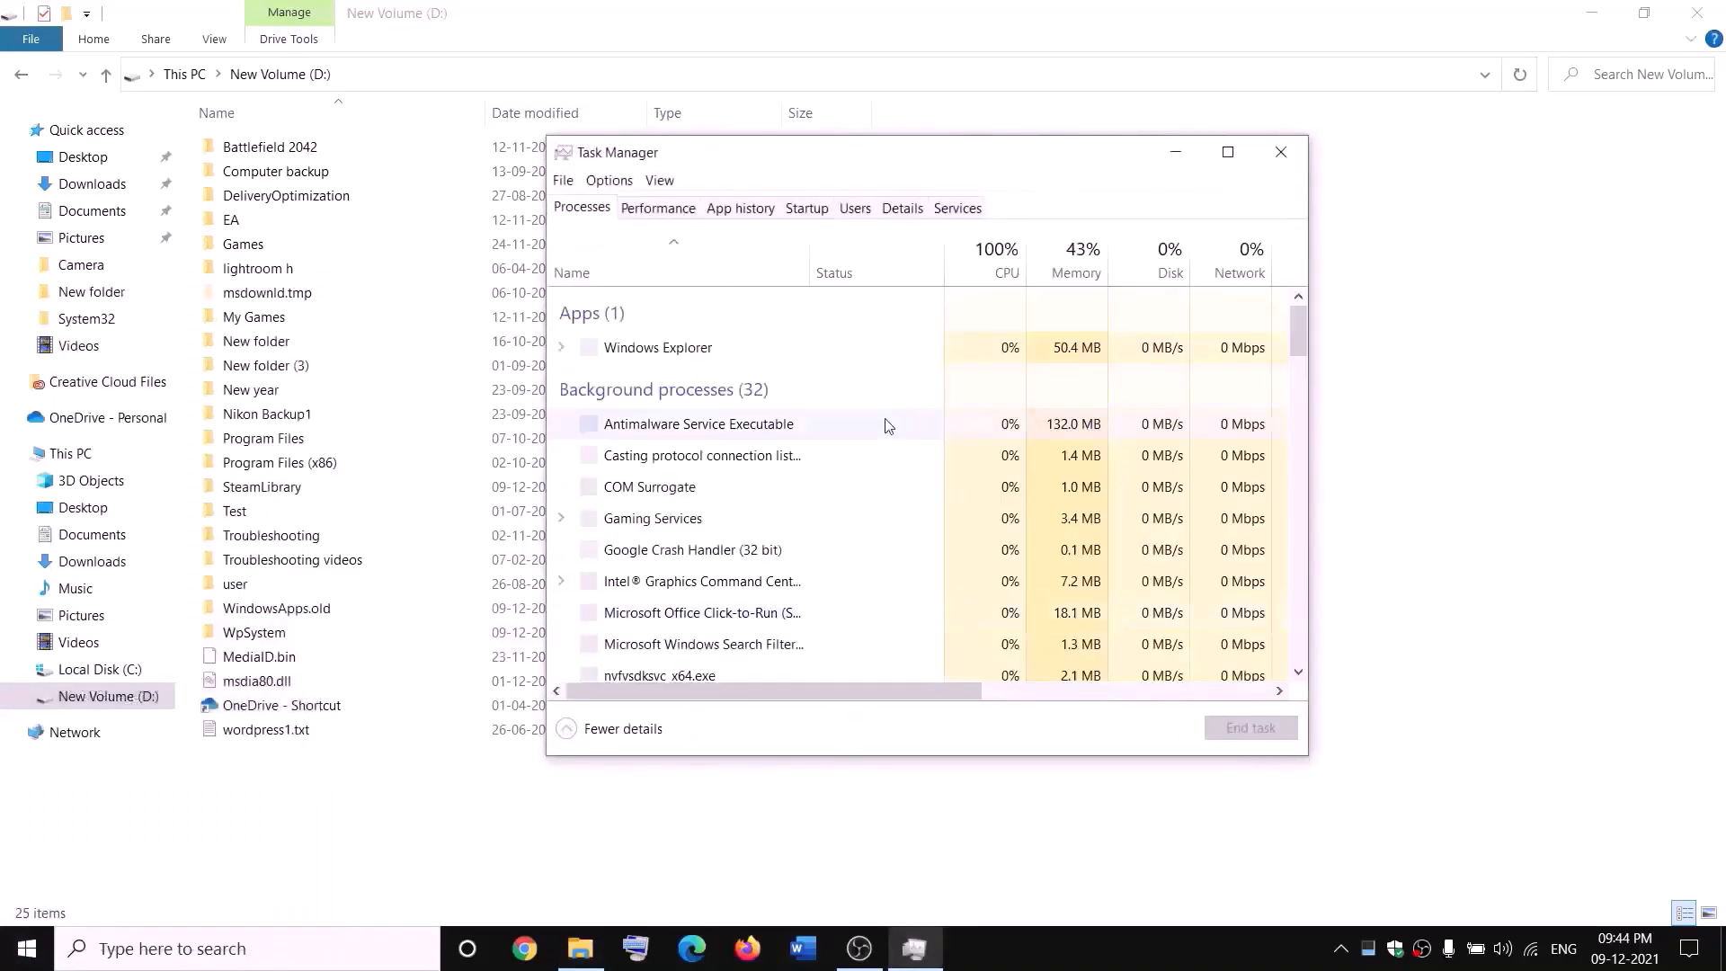
{"action": "scroll", "coordinate": [779, 494], "scroll_direction": "down", "scroll_amount": 2}
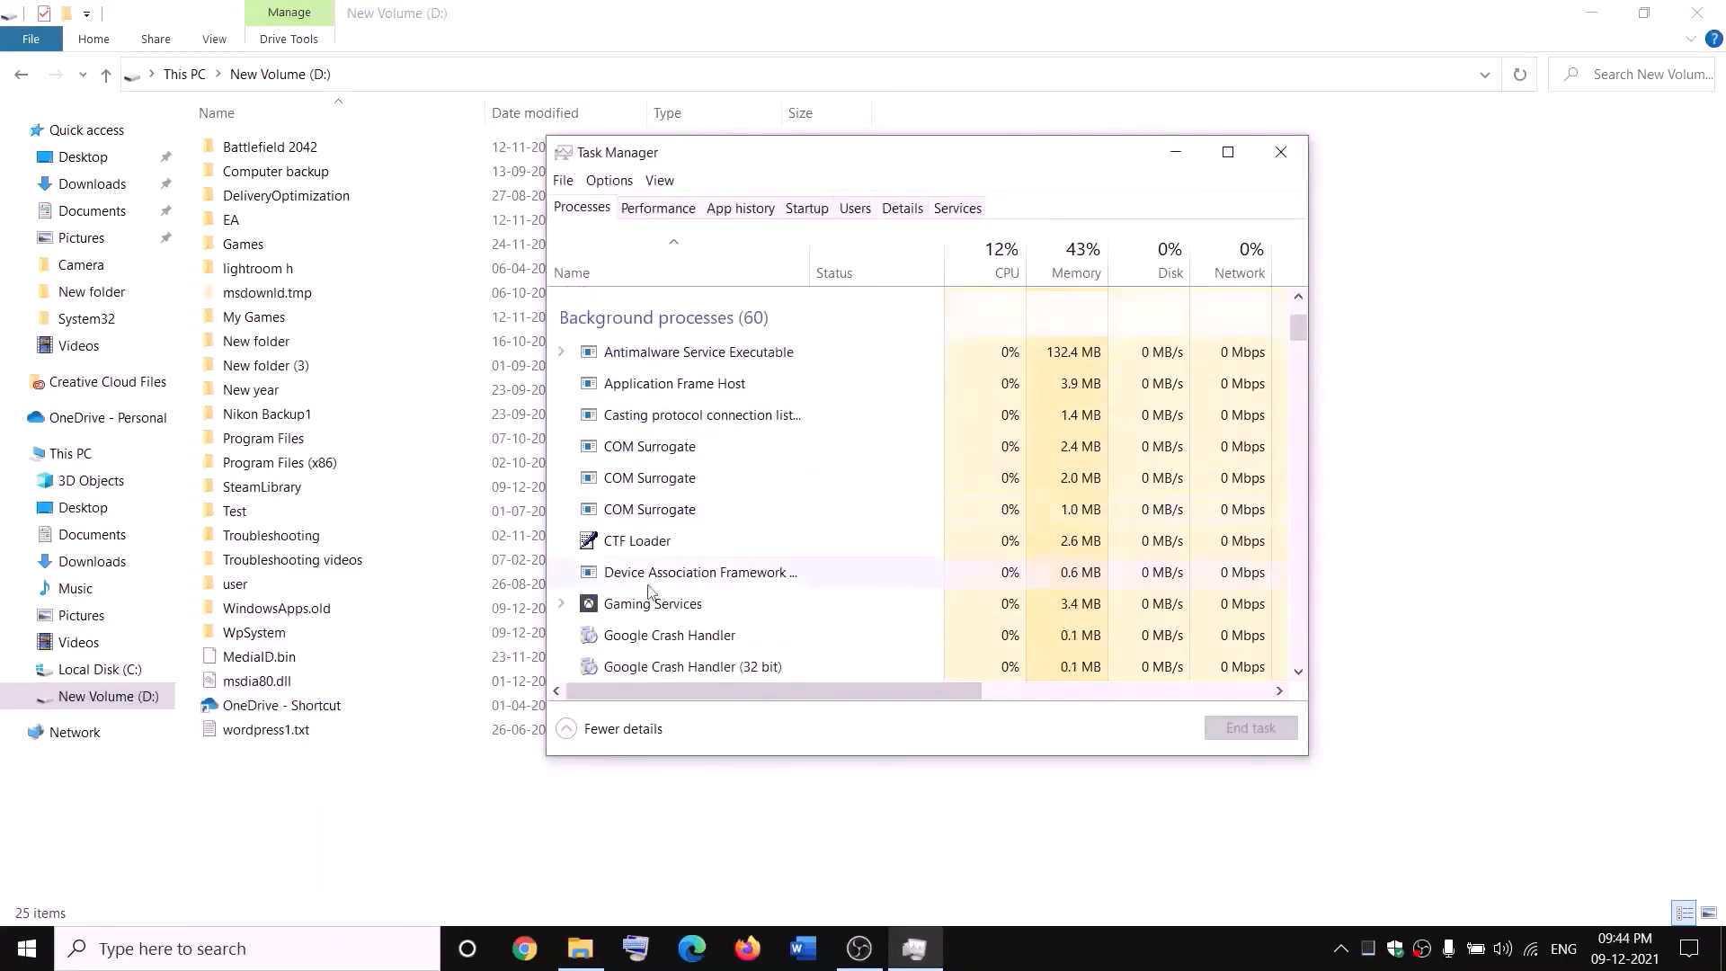
{"action": "right_click", "coordinate": [626, 610]}
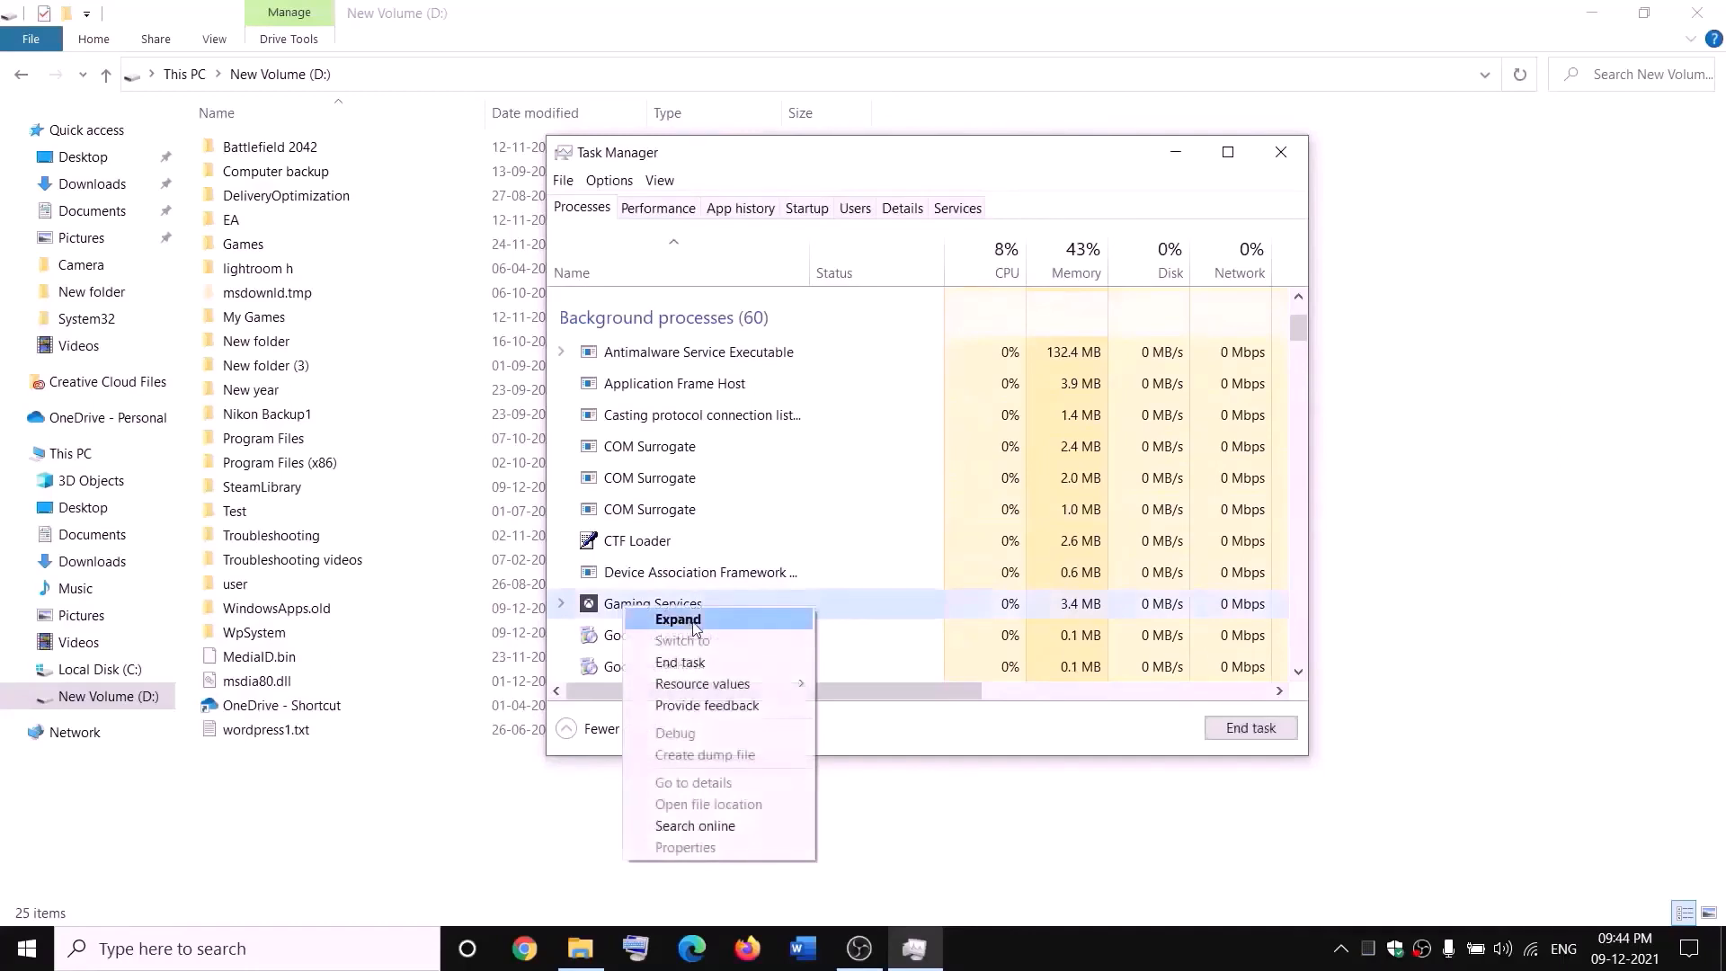
{"action": "left_click", "coordinate": [689, 667]}
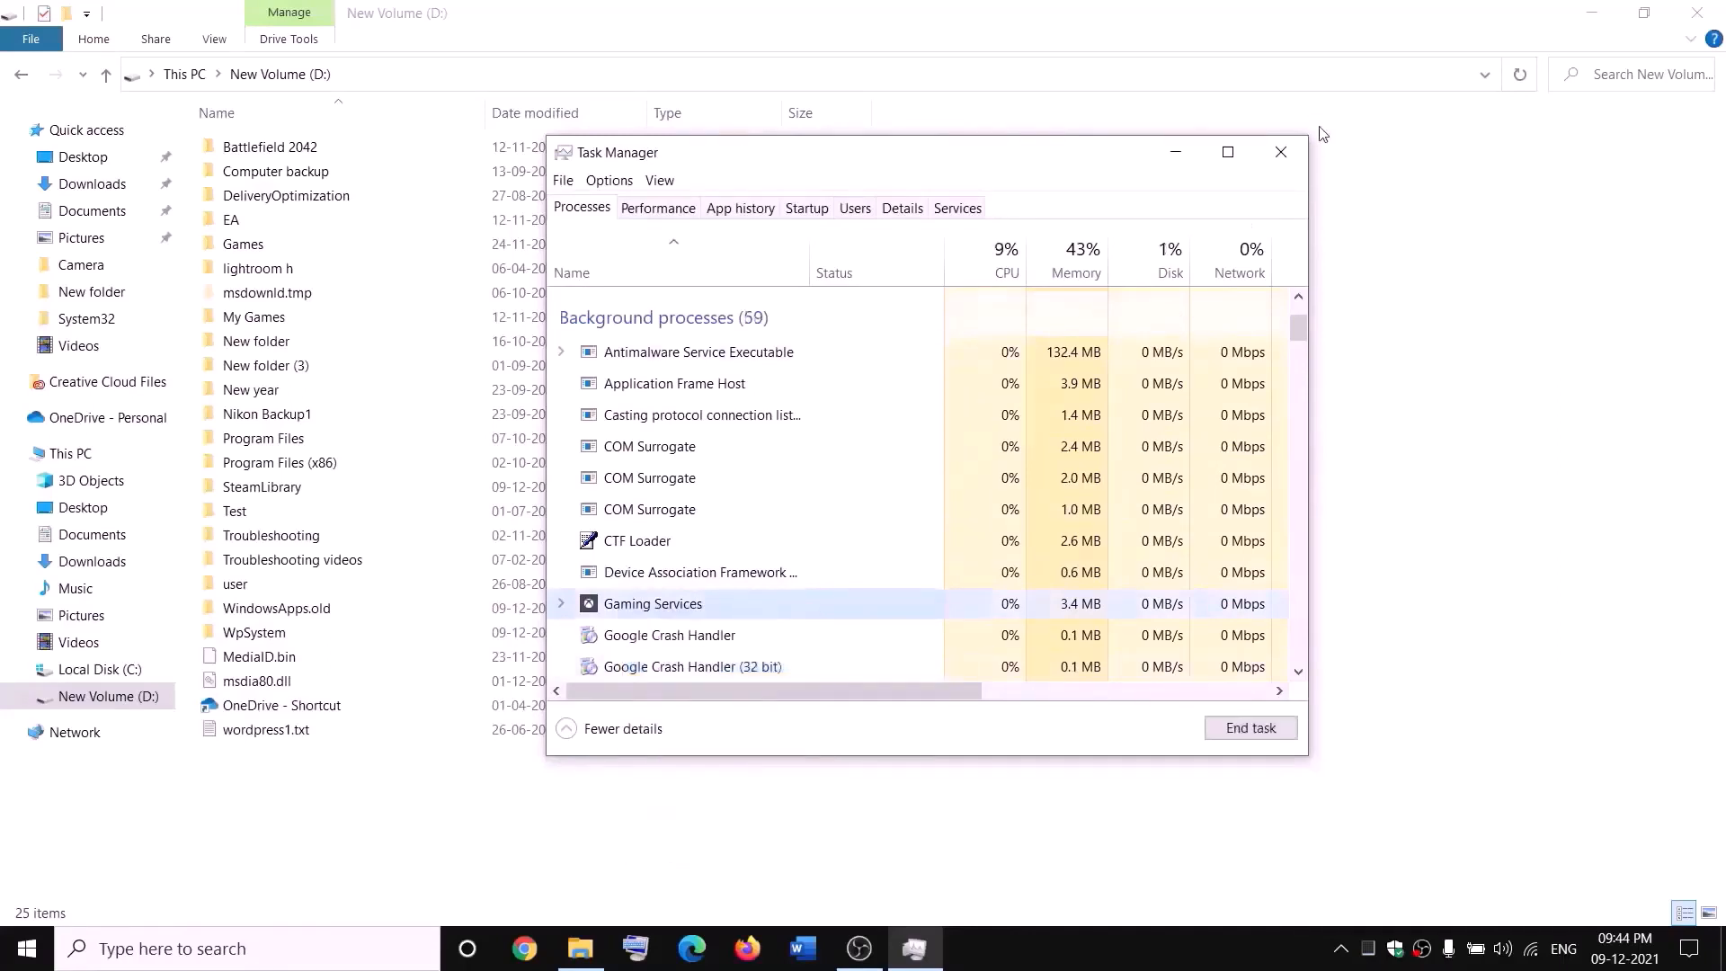
{"action": "left_click", "coordinate": [1296, 153]}
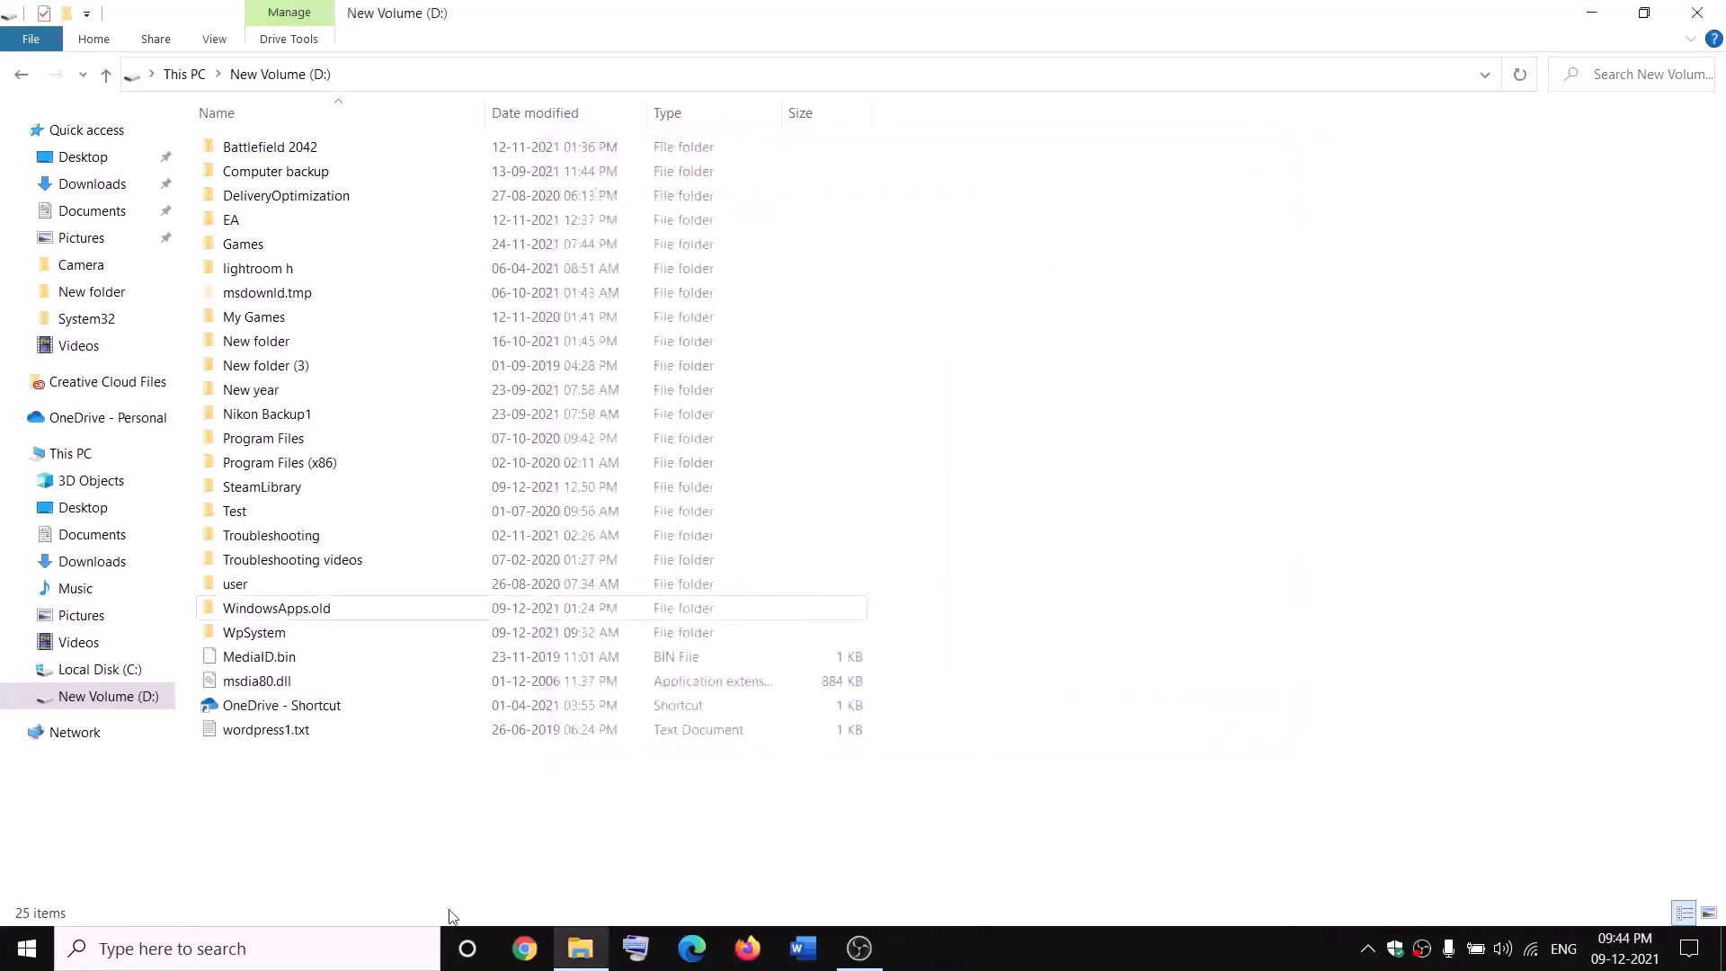
Open the Windows Services console and go to the services beginning with G.
{"action": "left_click", "coordinate": [381, 955]}
{"action": "type", "text": "services"}
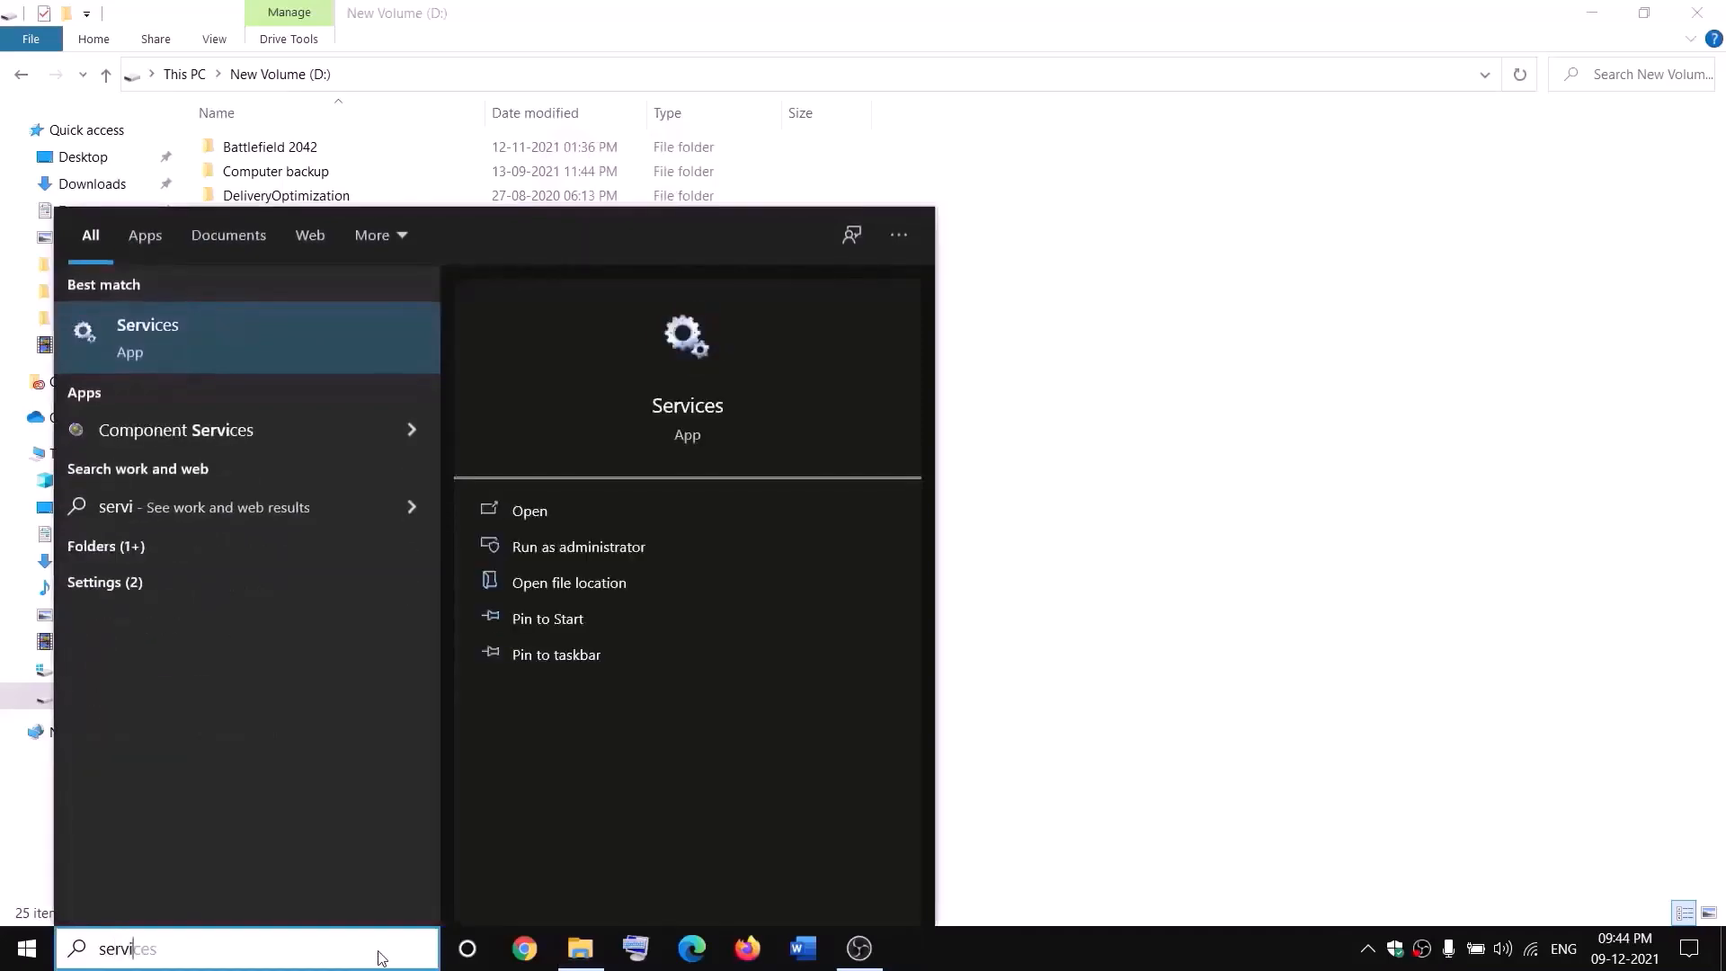
{"action": "key", "text": "Return"}
{"action": "left_click", "coordinate": [741, 479]}
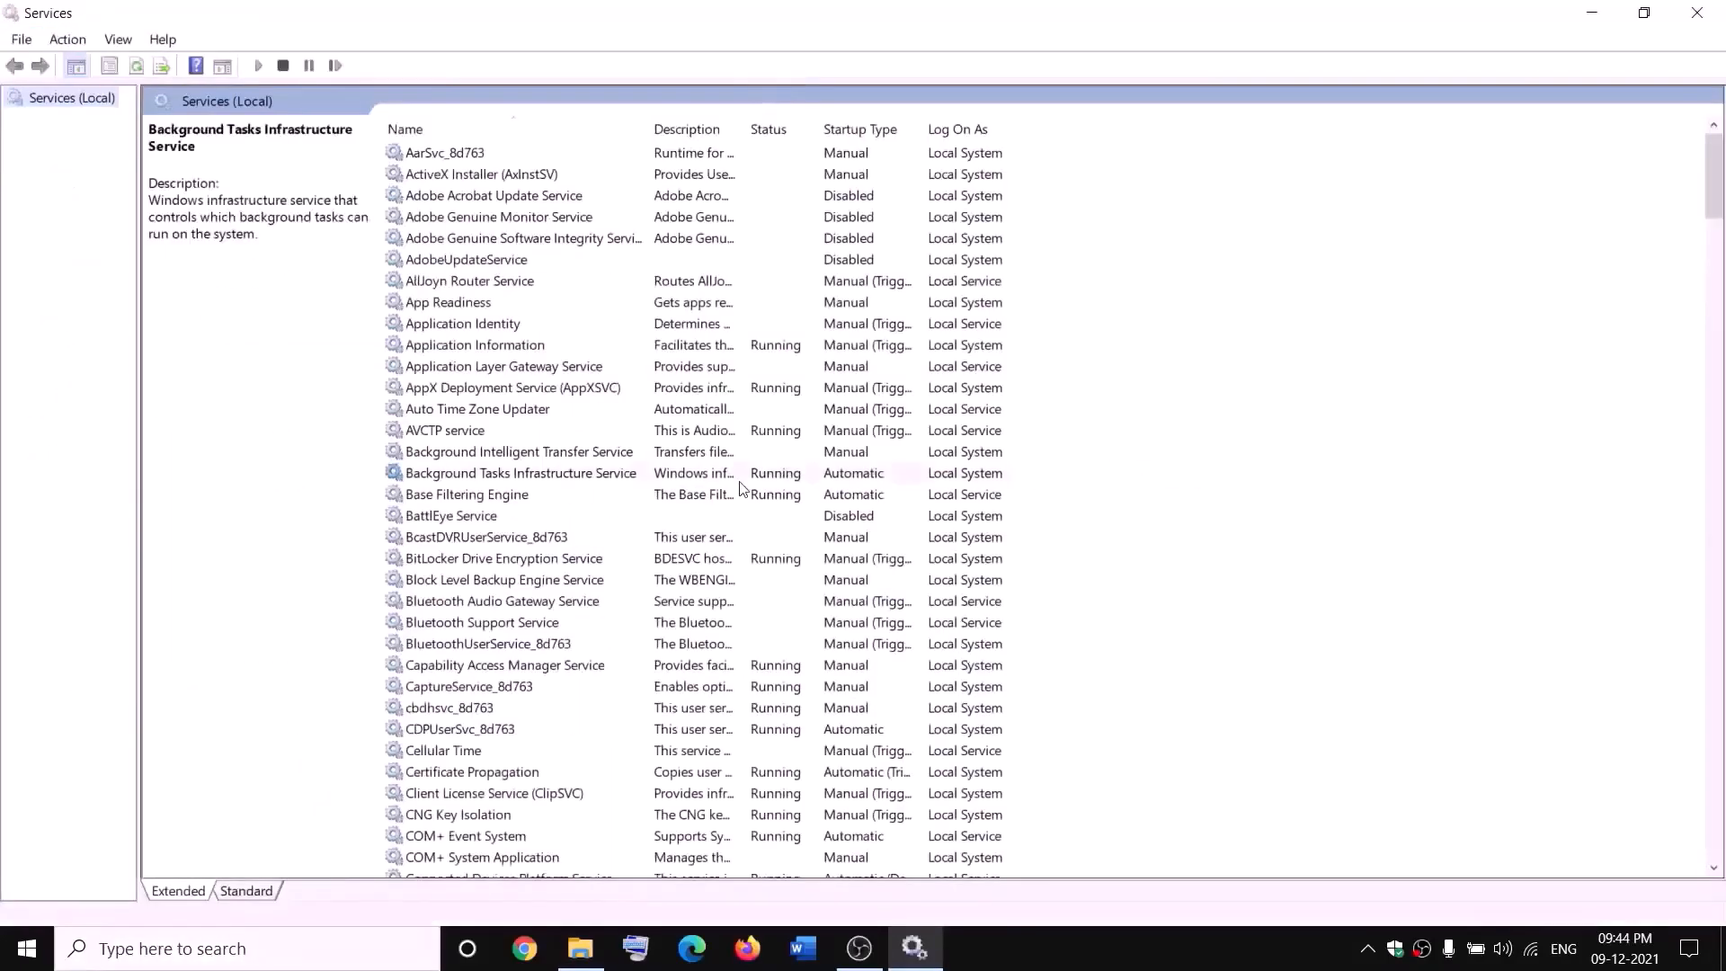
{"action": "key", "text": "g"}
{"action": "left_click", "coordinate": [755, 236]}
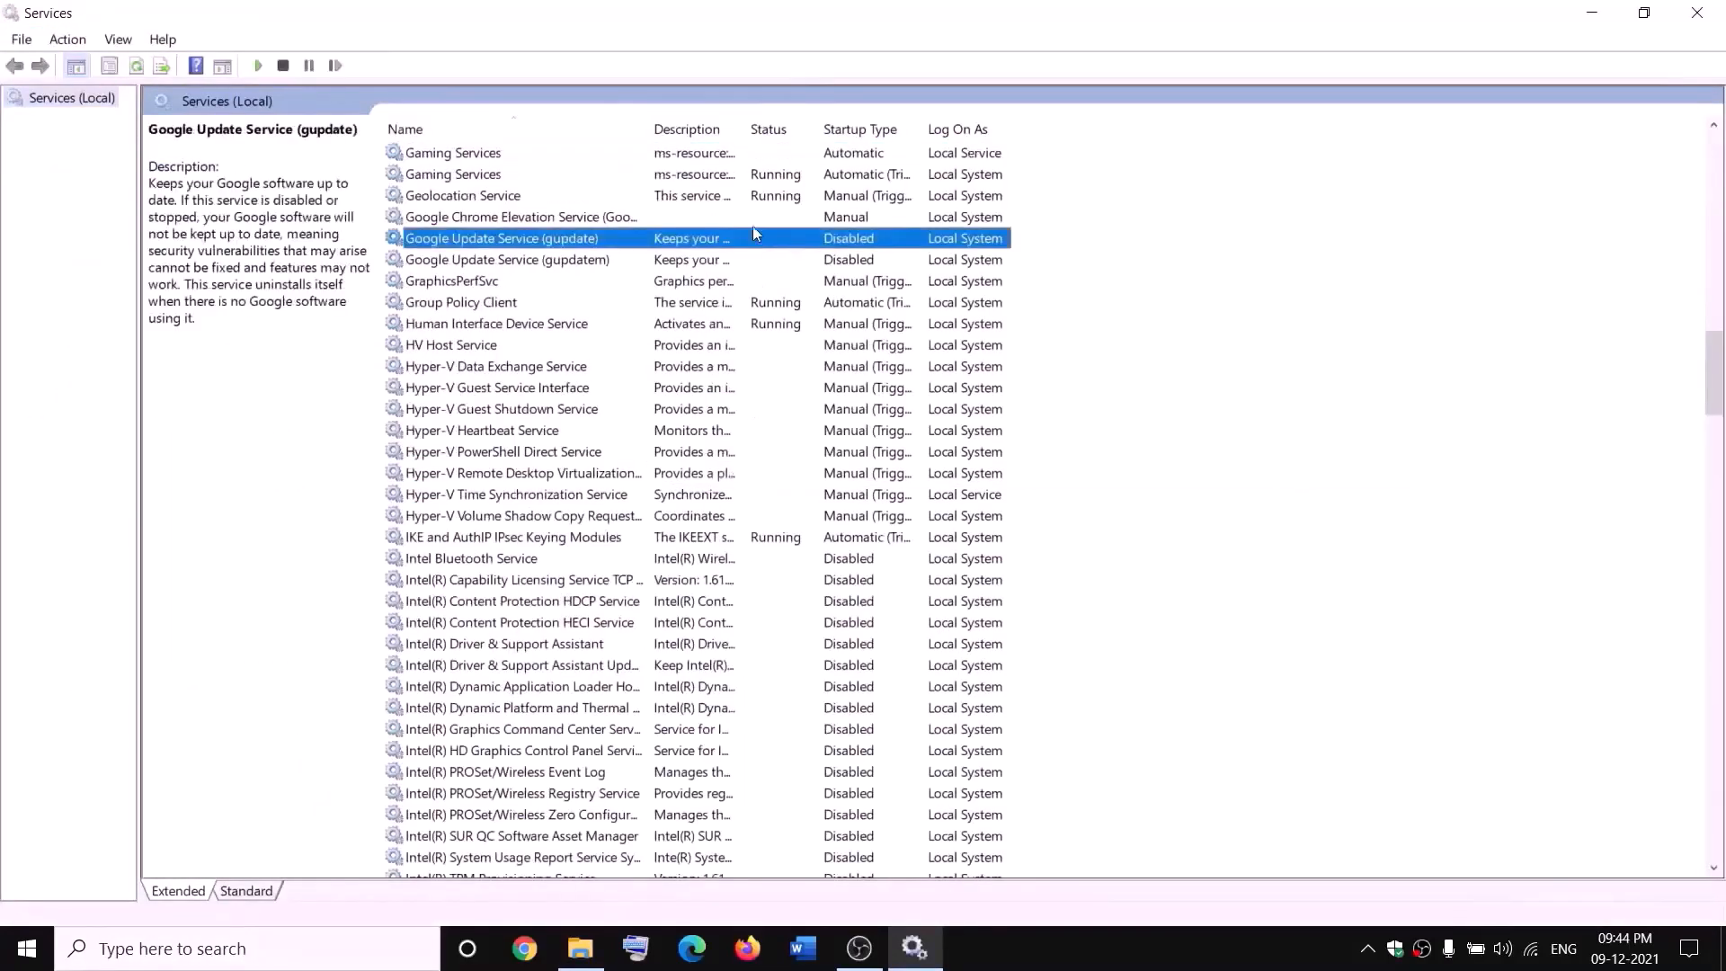
Start the first Gaming Services entry, the one logging on as Local Service, and stop it again.
{"action": "left_click", "coordinate": [717, 154]}
{"action": "right_click", "coordinate": [717, 155]}
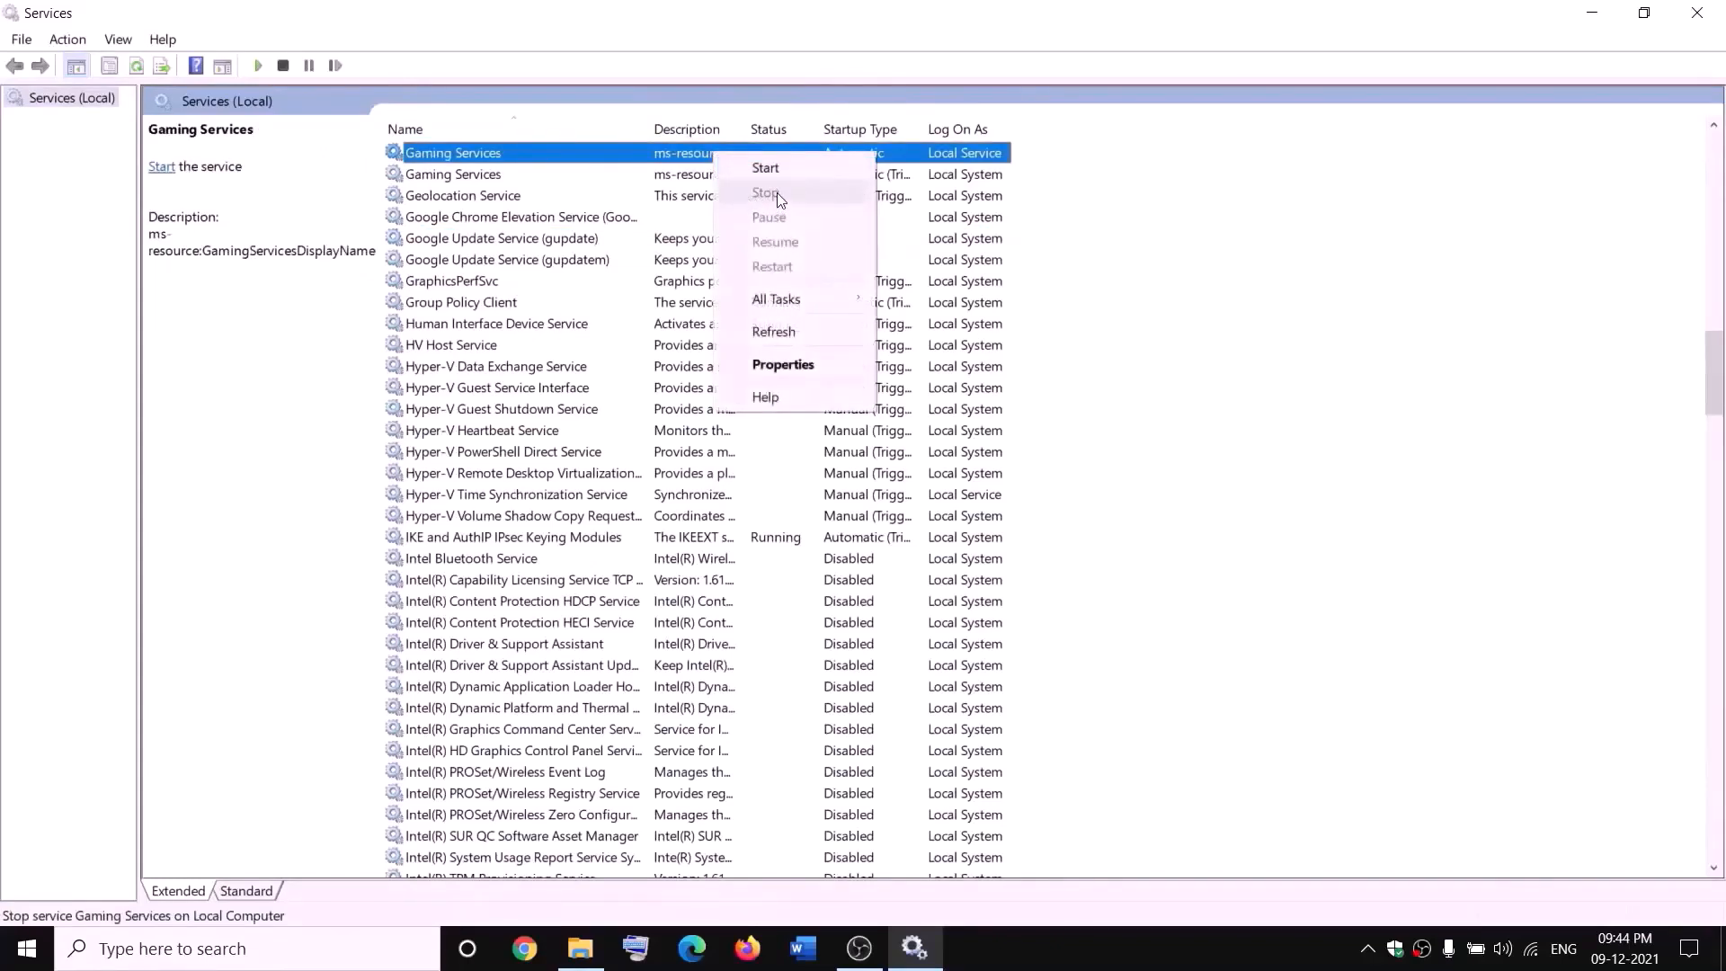
{"action": "left_click", "coordinate": [771, 169]}
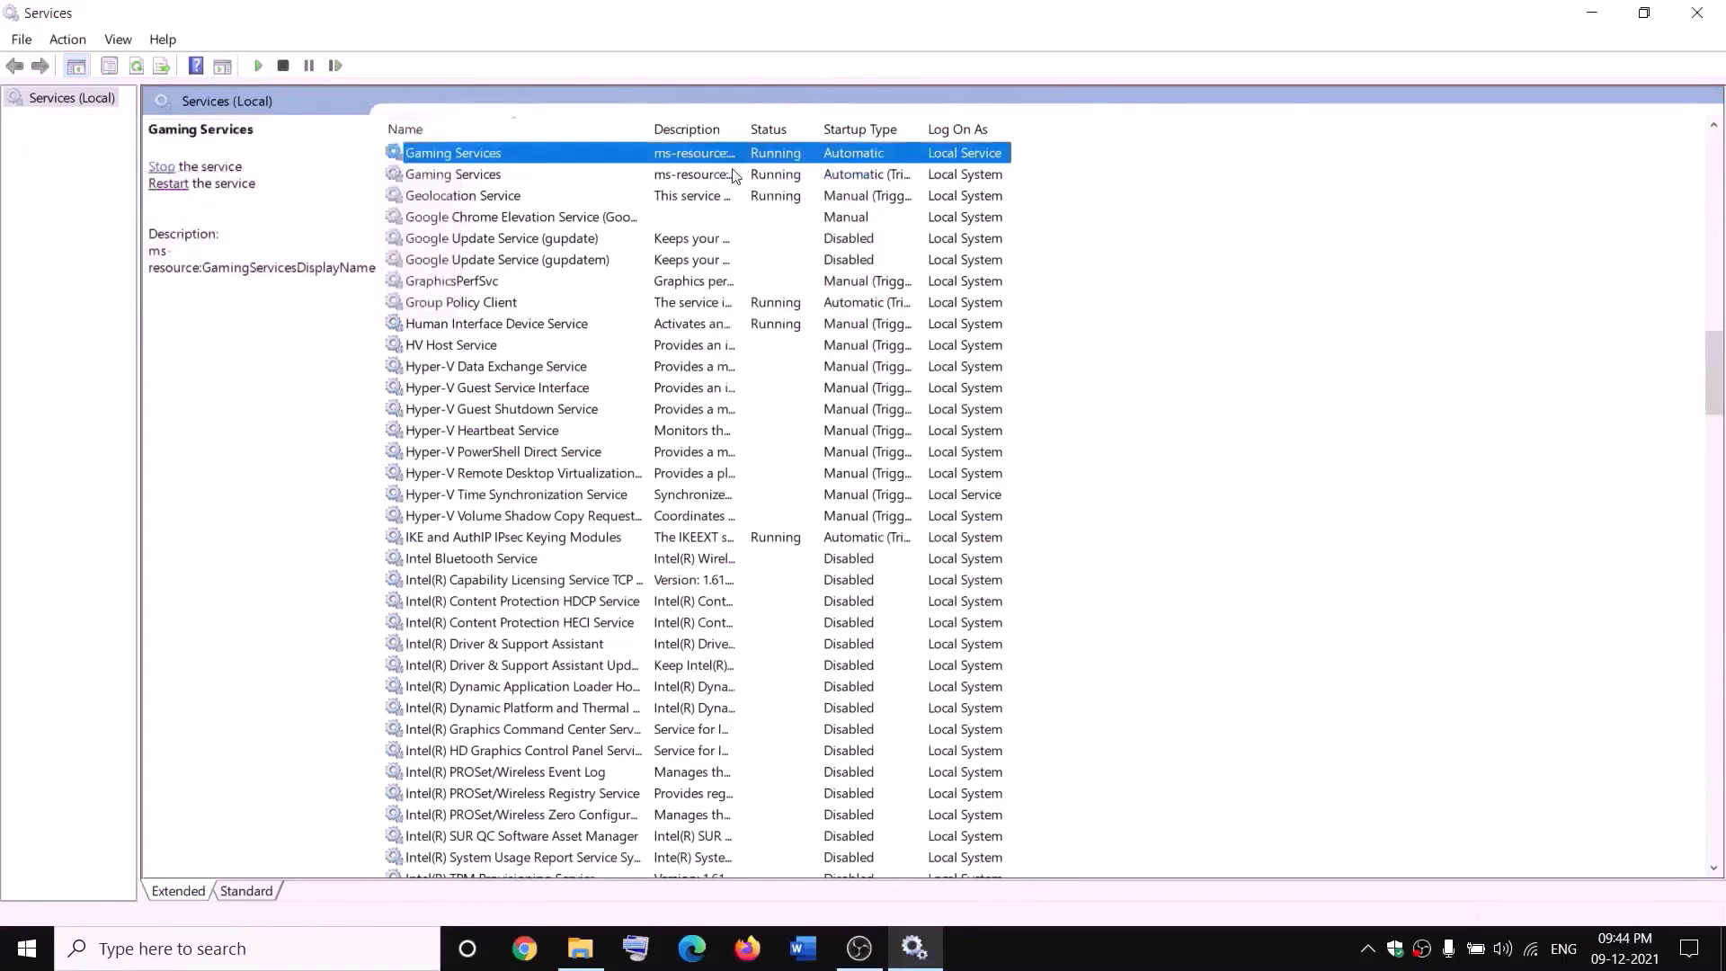
{"action": "right_click", "coordinate": [703, 156]}
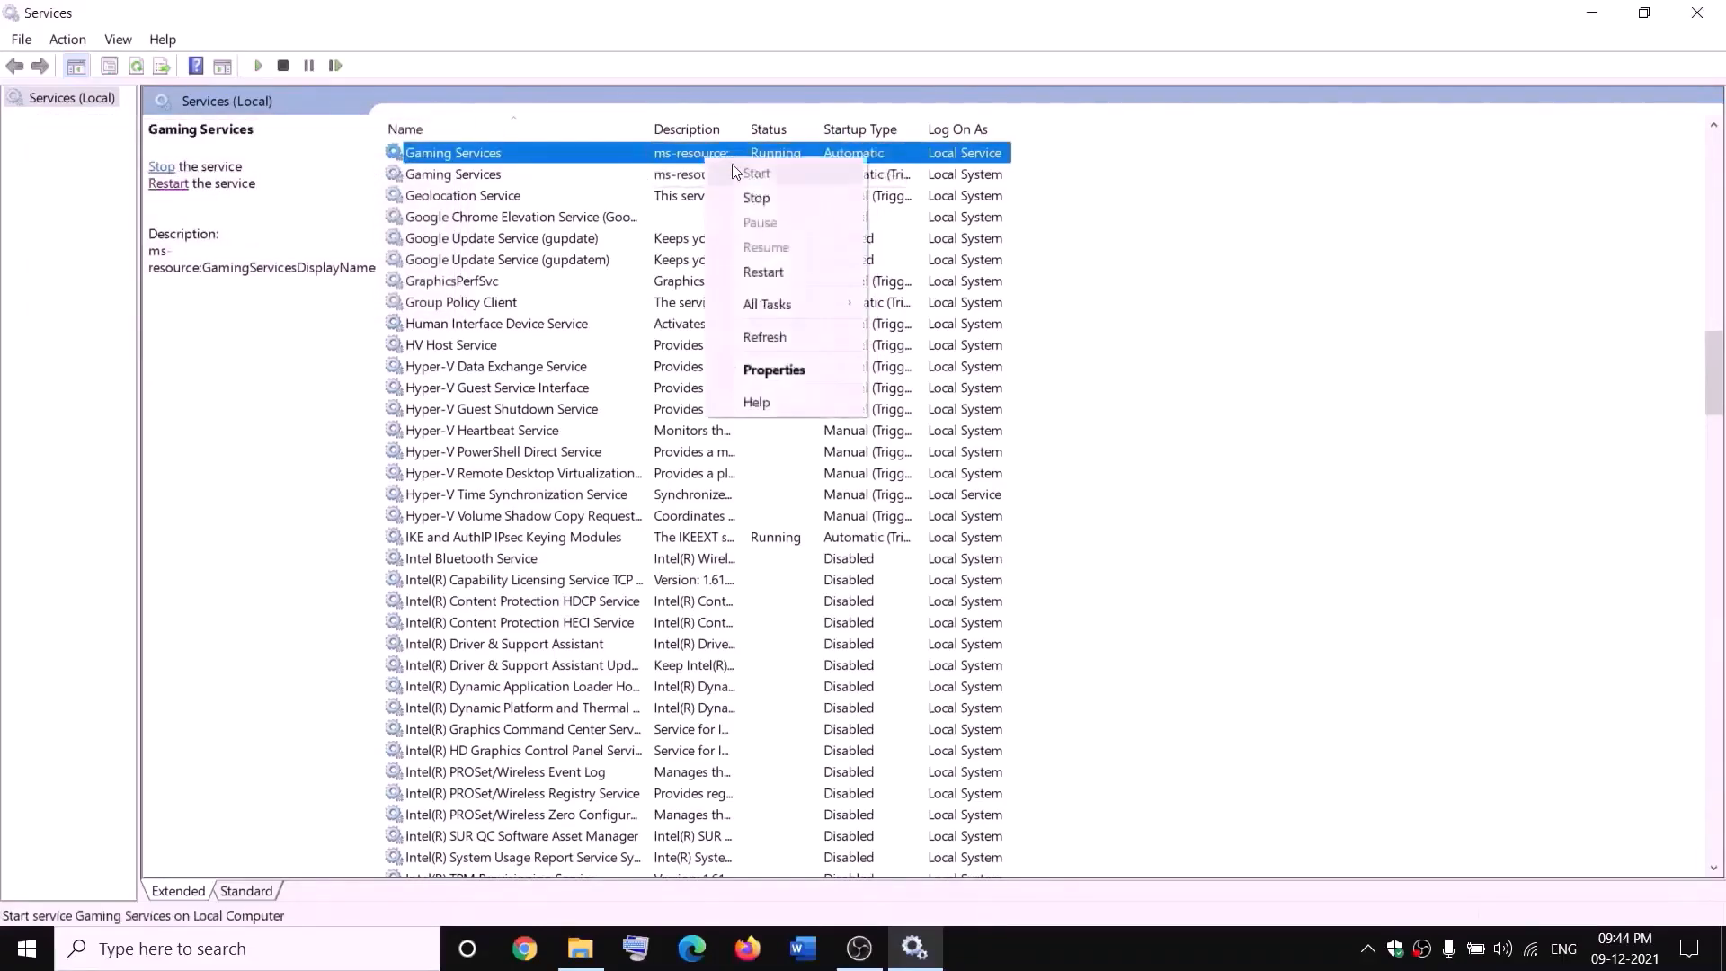
{"action": "left_click", "coordinate": [755, 196]}
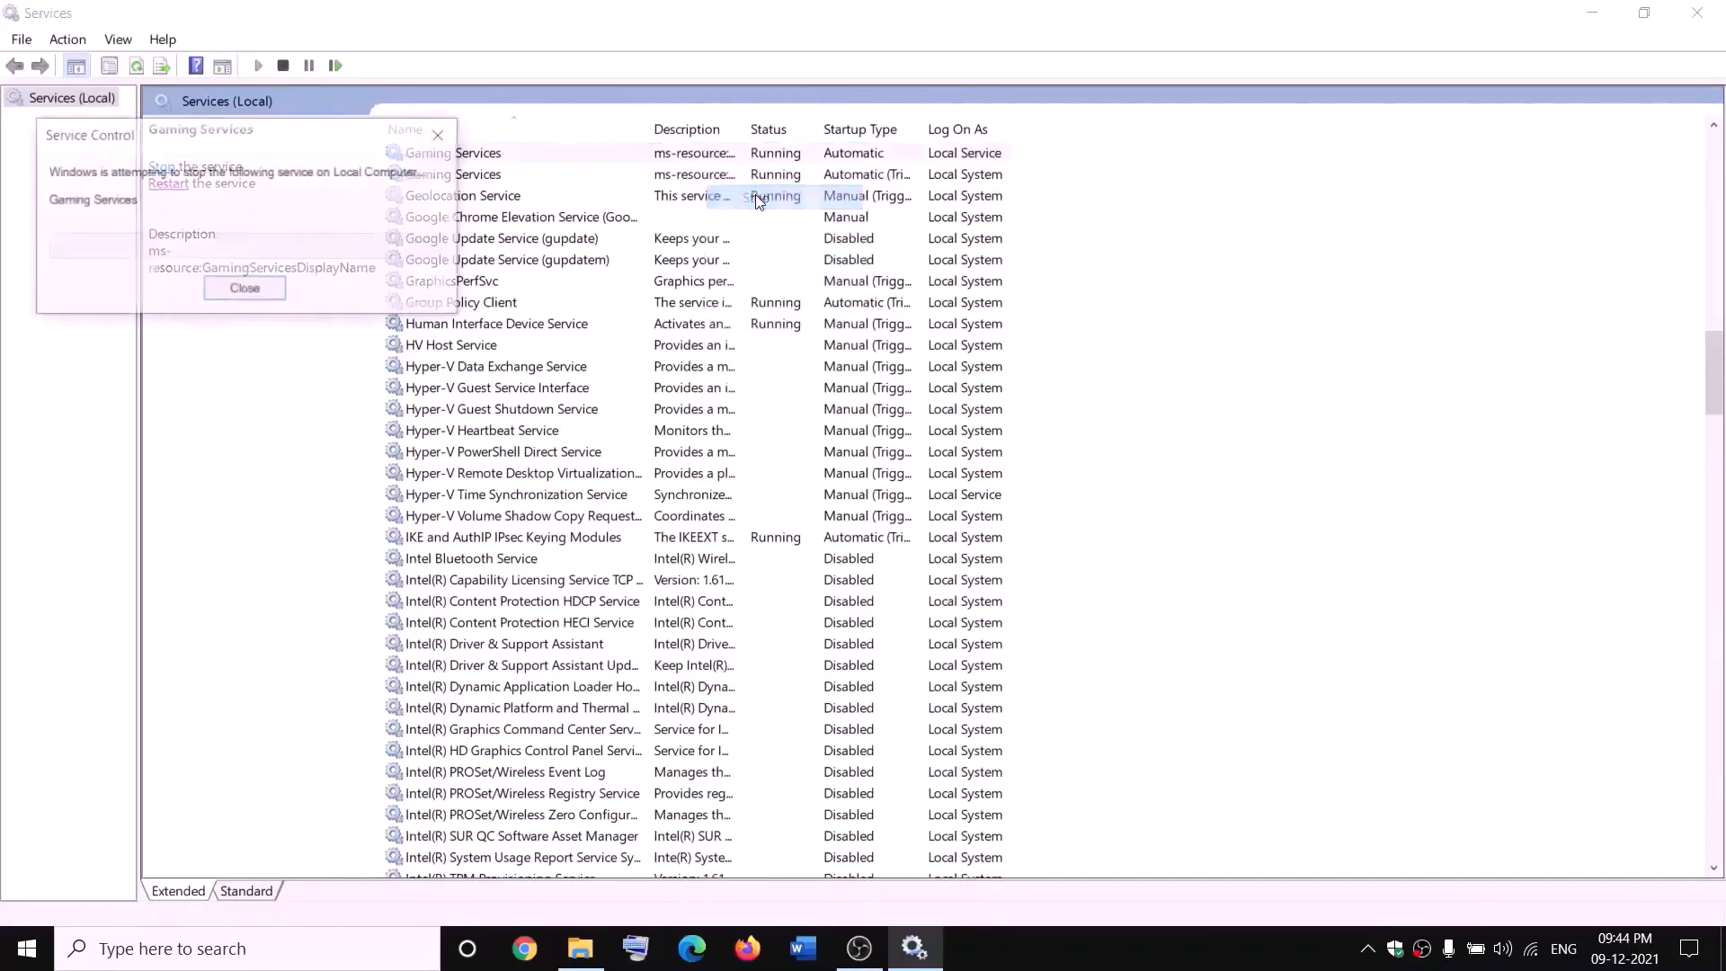
Stop the second Gaming Services entry, which logs on as Local System, and switch to File Explorer.
{"action": "left_click", "coordinate": [702, 176]}
{"action": "right_click", "coordinate": [702, 177]}
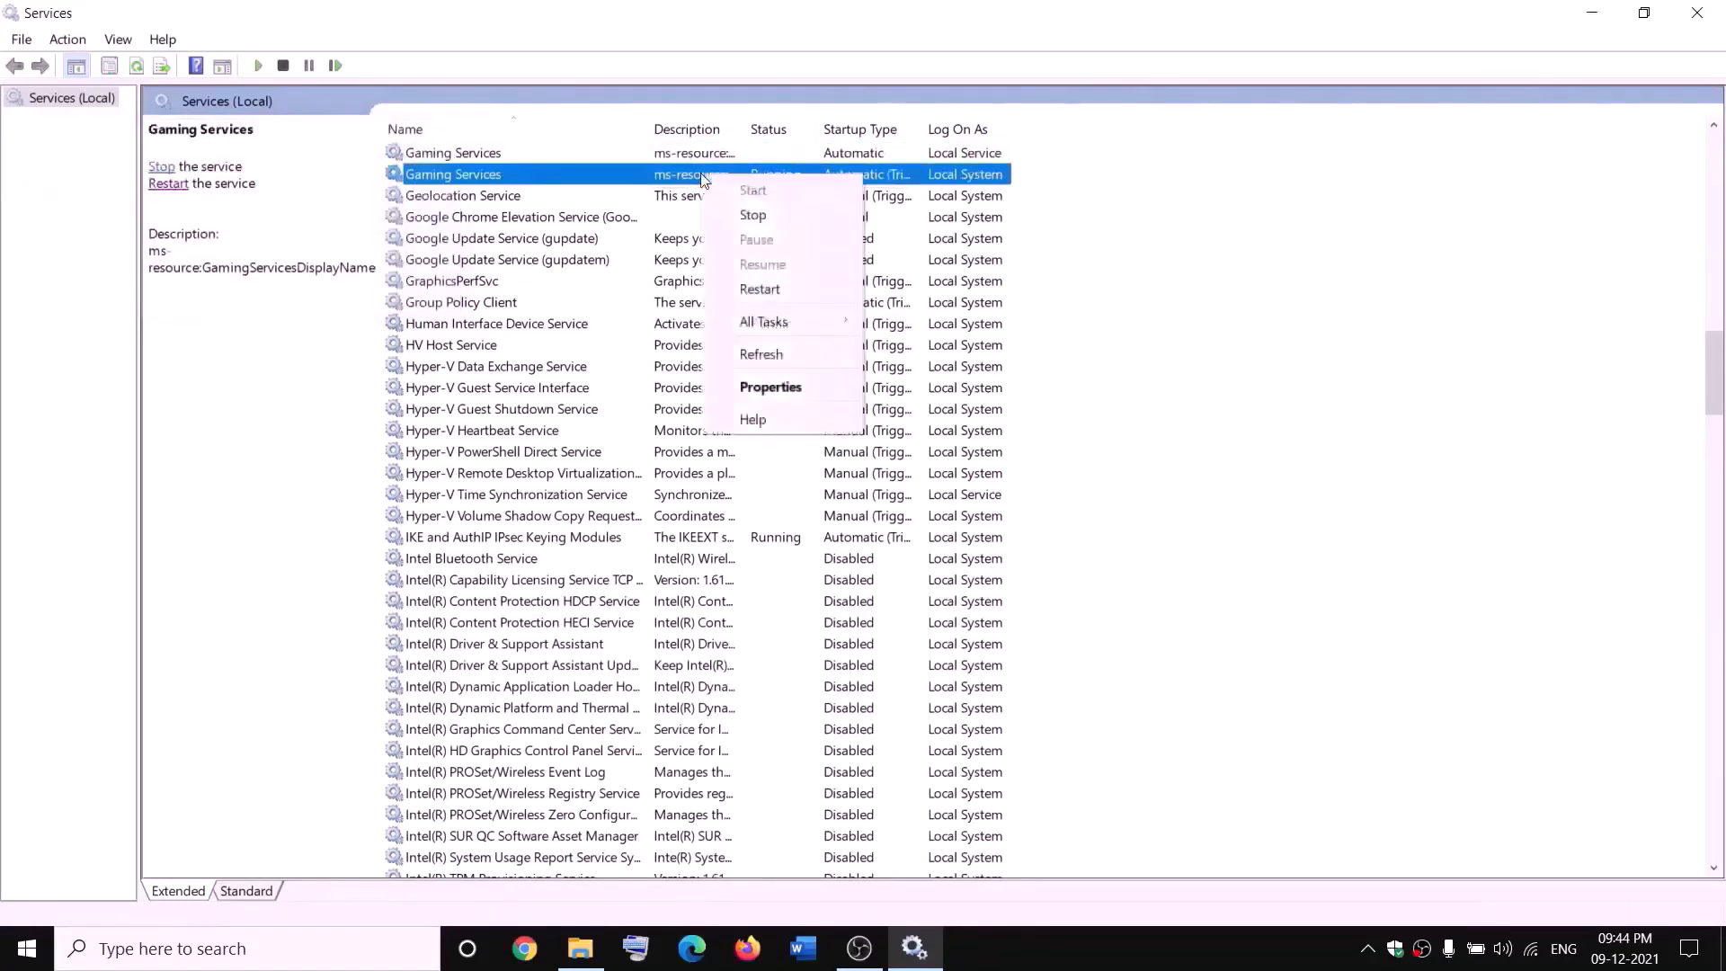
{"action": "left_click", "coordinate": [785, 215]}
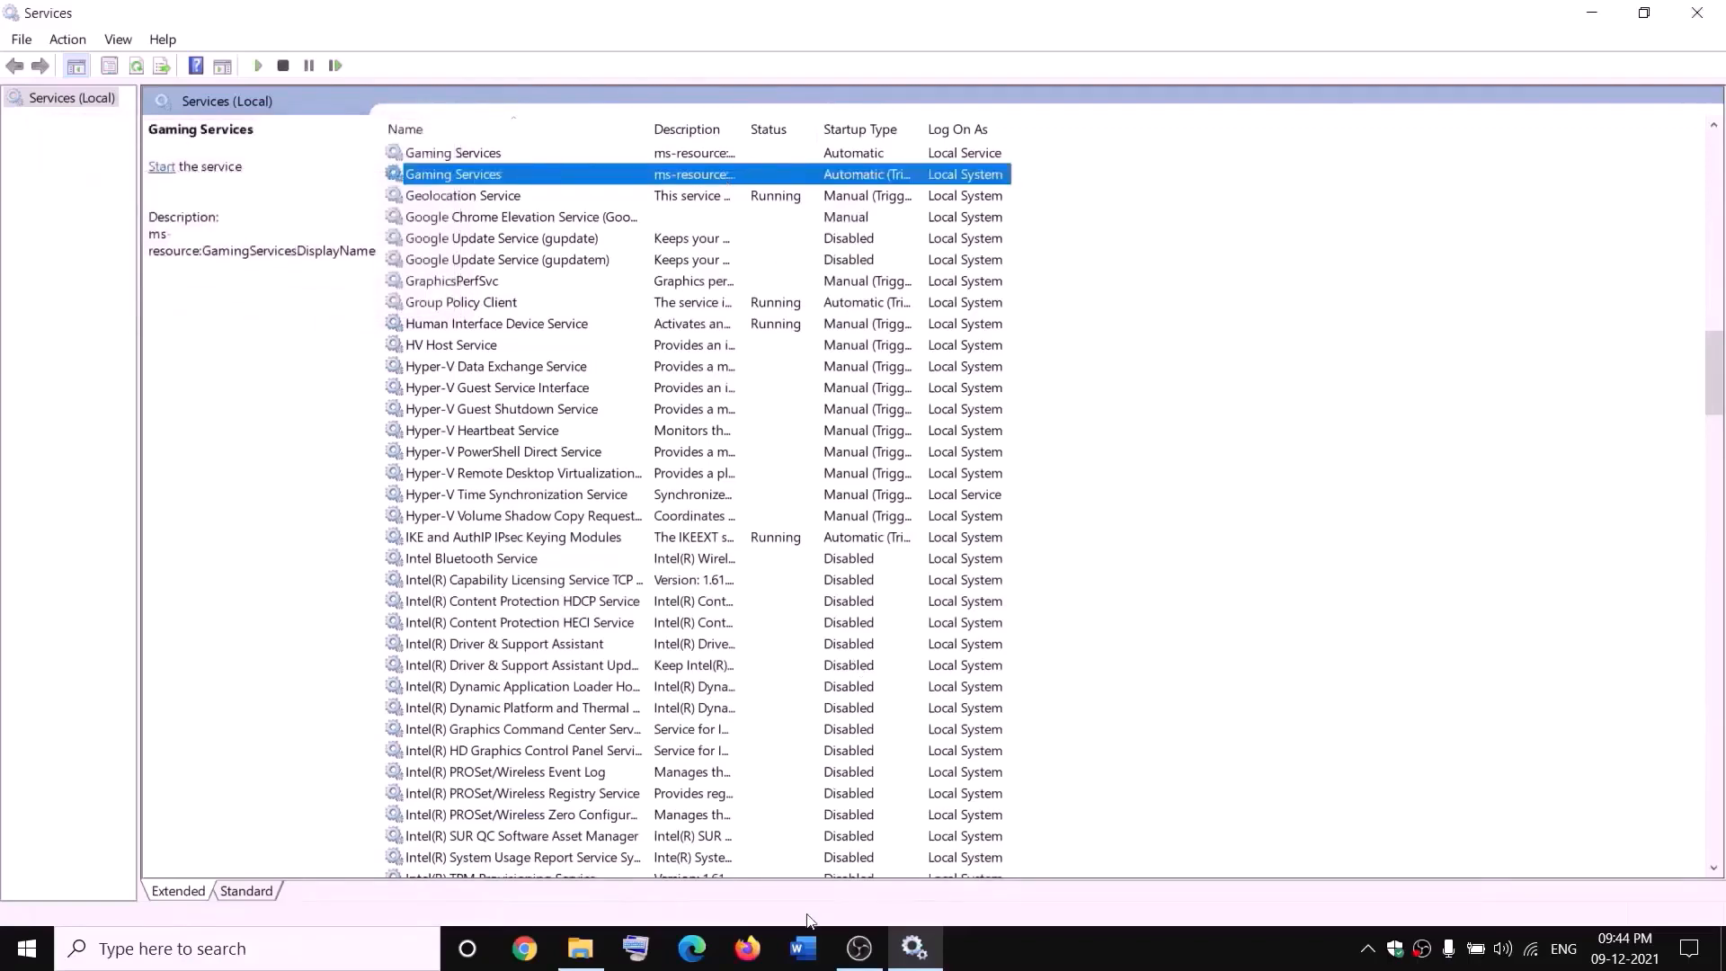
{"action": "left_click", "coordinate": [581, 948]}
Start both Gaming Services entries again in the Services console.
{"action": "right_click", "coordinate": [639, 154]}
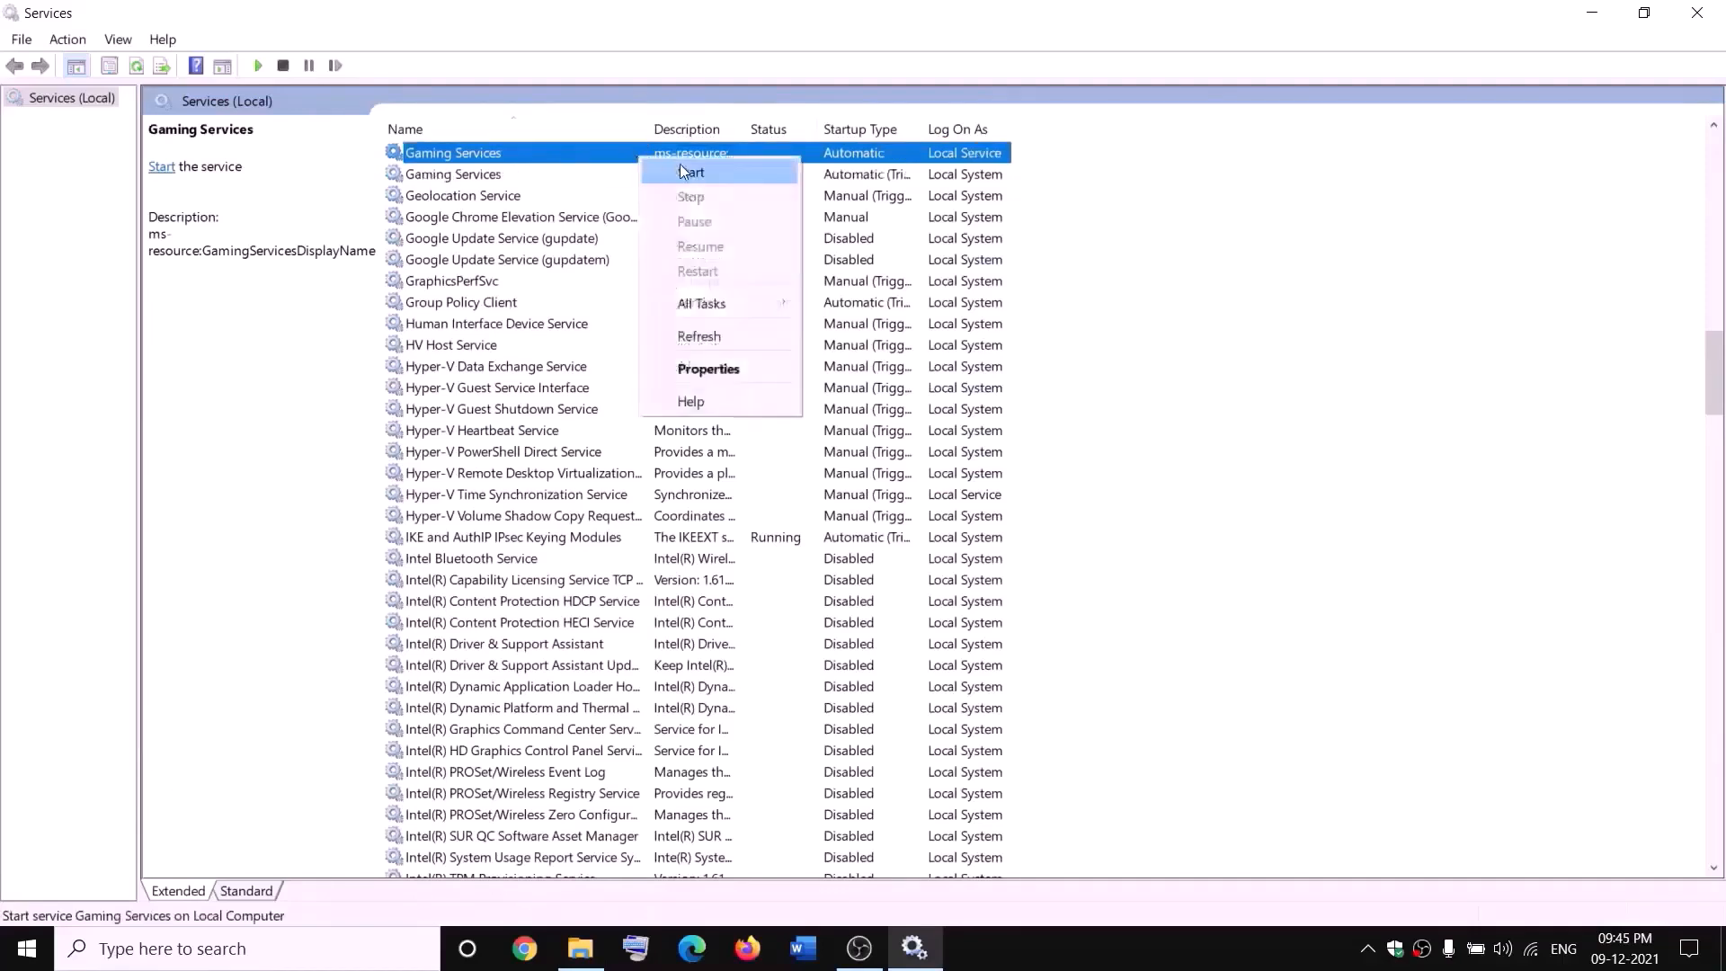
{"action": "left_click", "coordinate": [666, 174]}
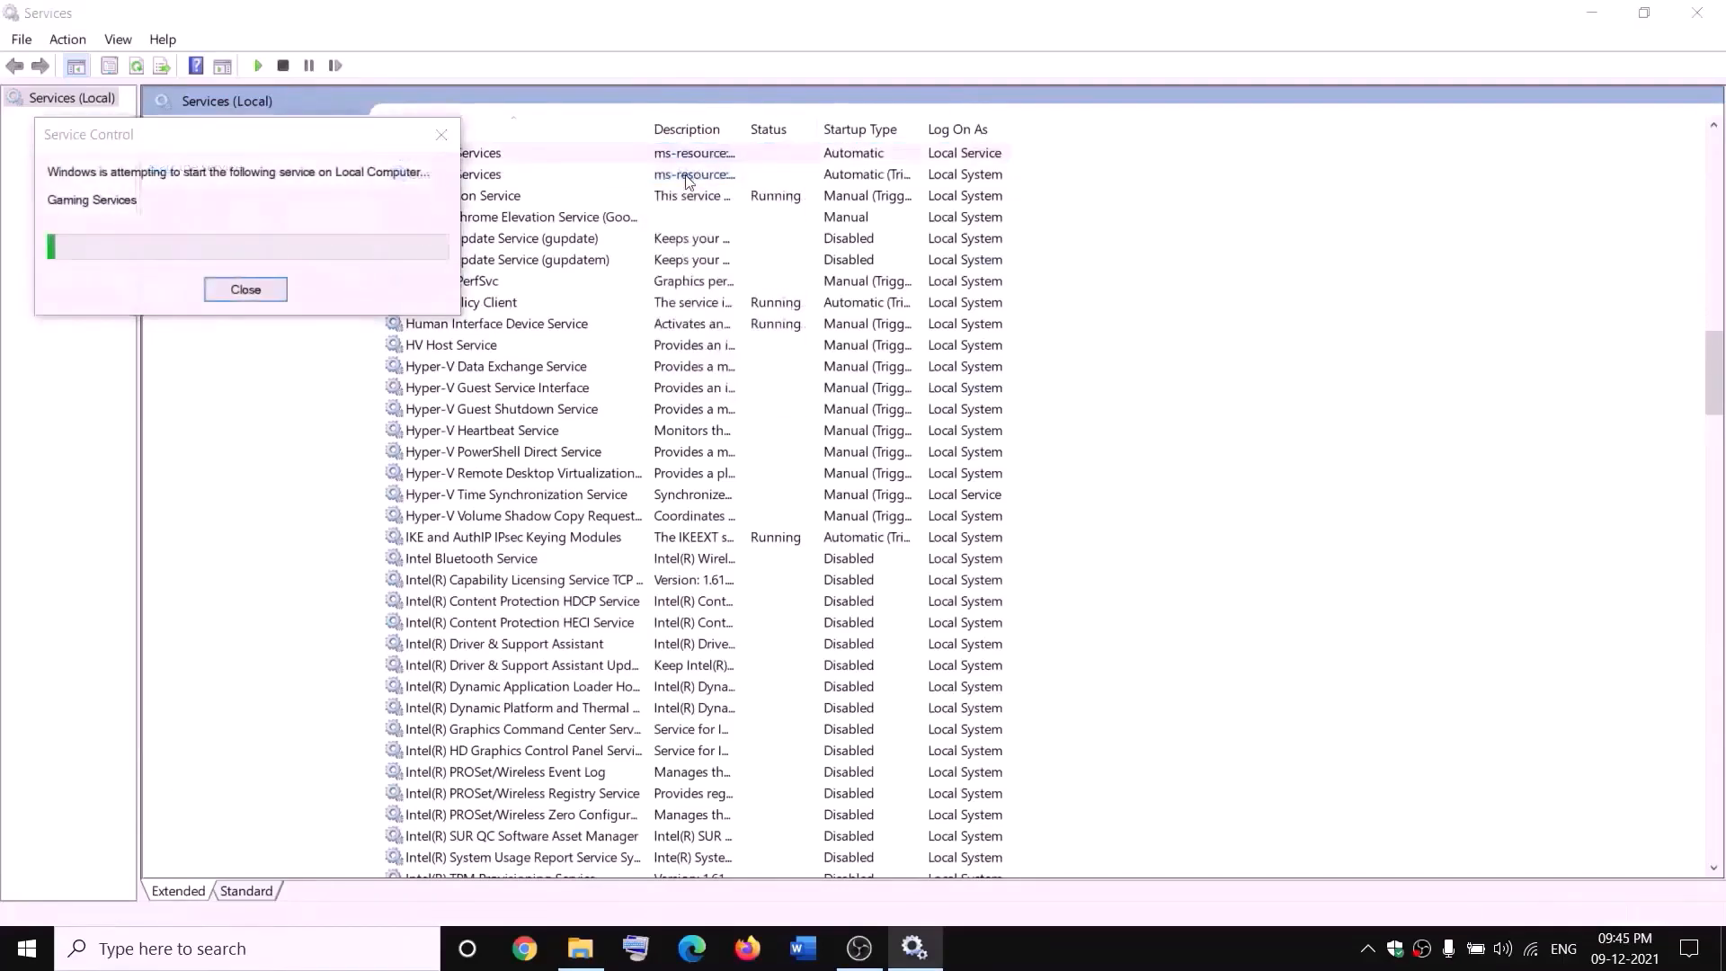
{"action": "left_click", "coordinate": [697, 176]}
{"action": "right_click", "coordinate": [722, 175]}
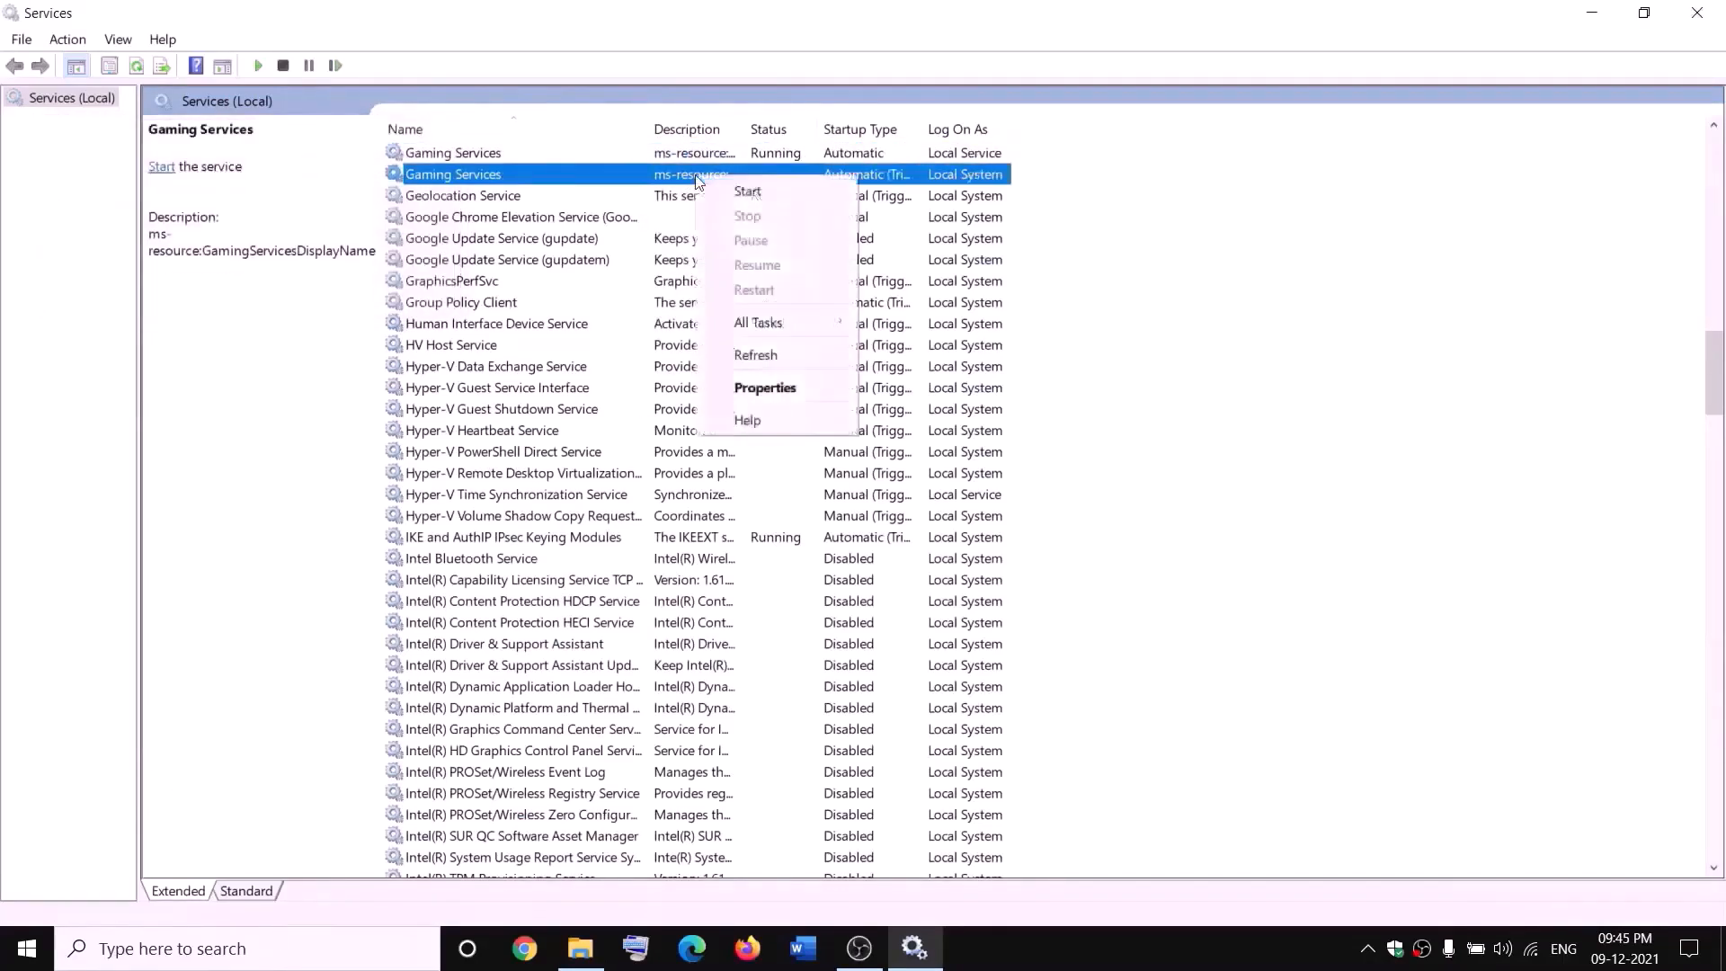
{"action": "left_click", "coordinate": [737, 191]}
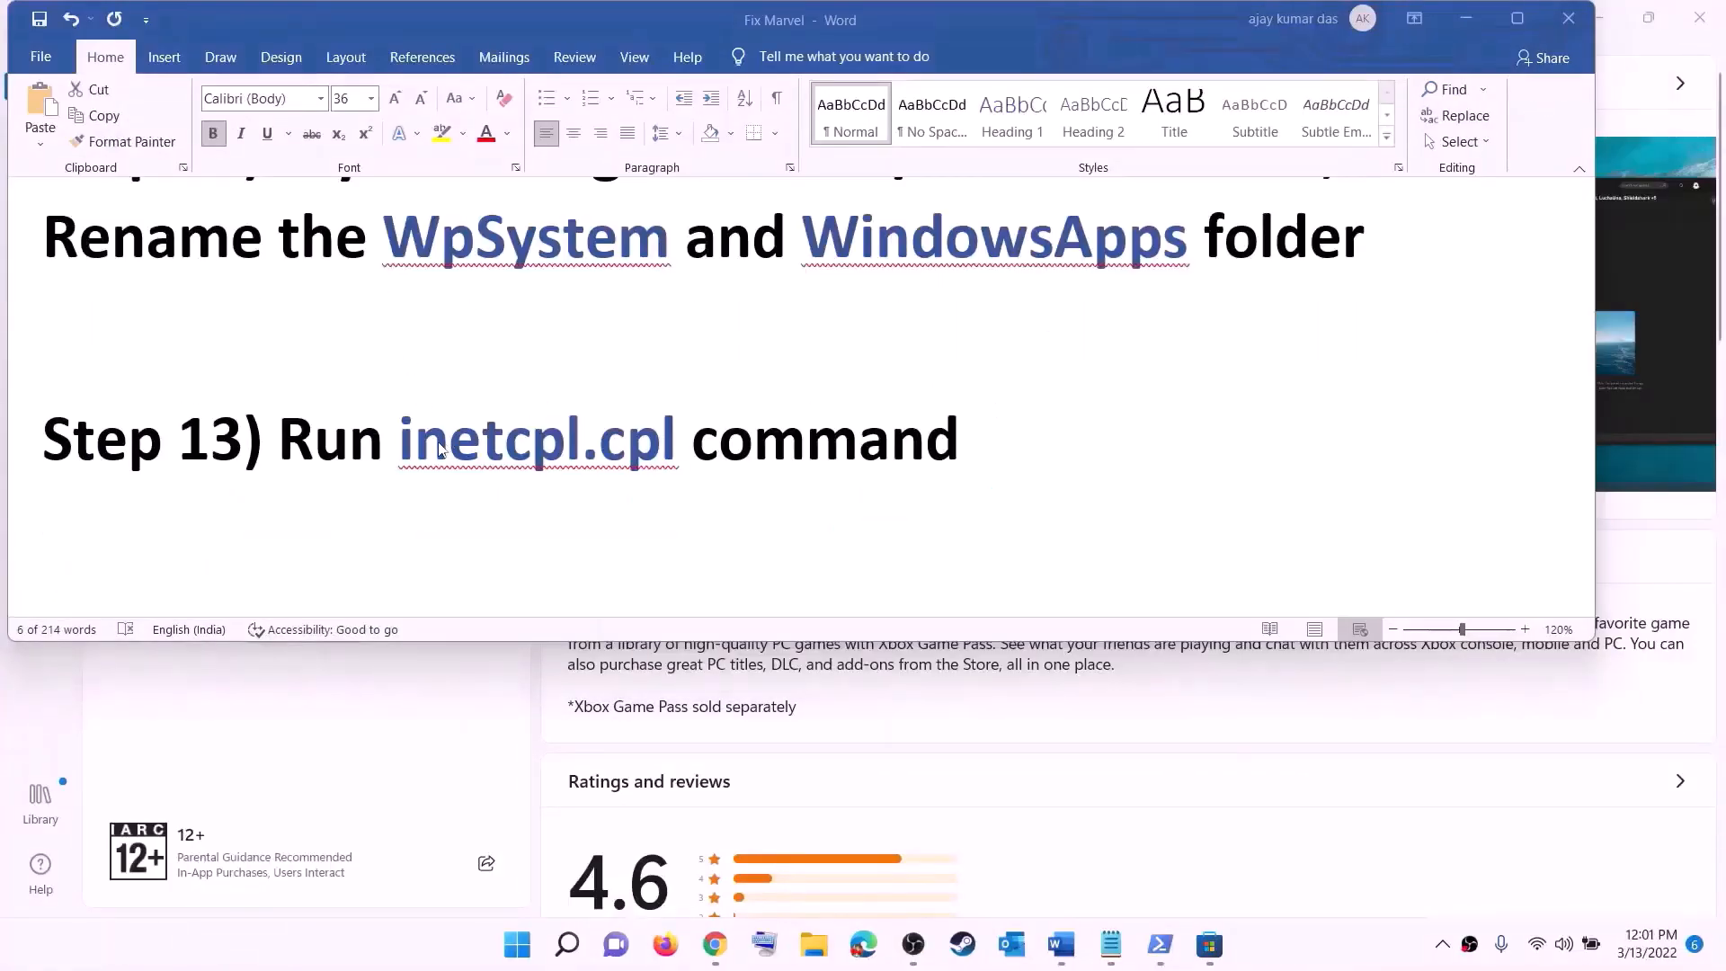
Run the inetcpl.cpl command from step 13 of the notes, and move the Internet Properties dialog aside.
{"action": "left_click_drag", "start_coordinate": [409, 438], "coordinate": [676, 441]}
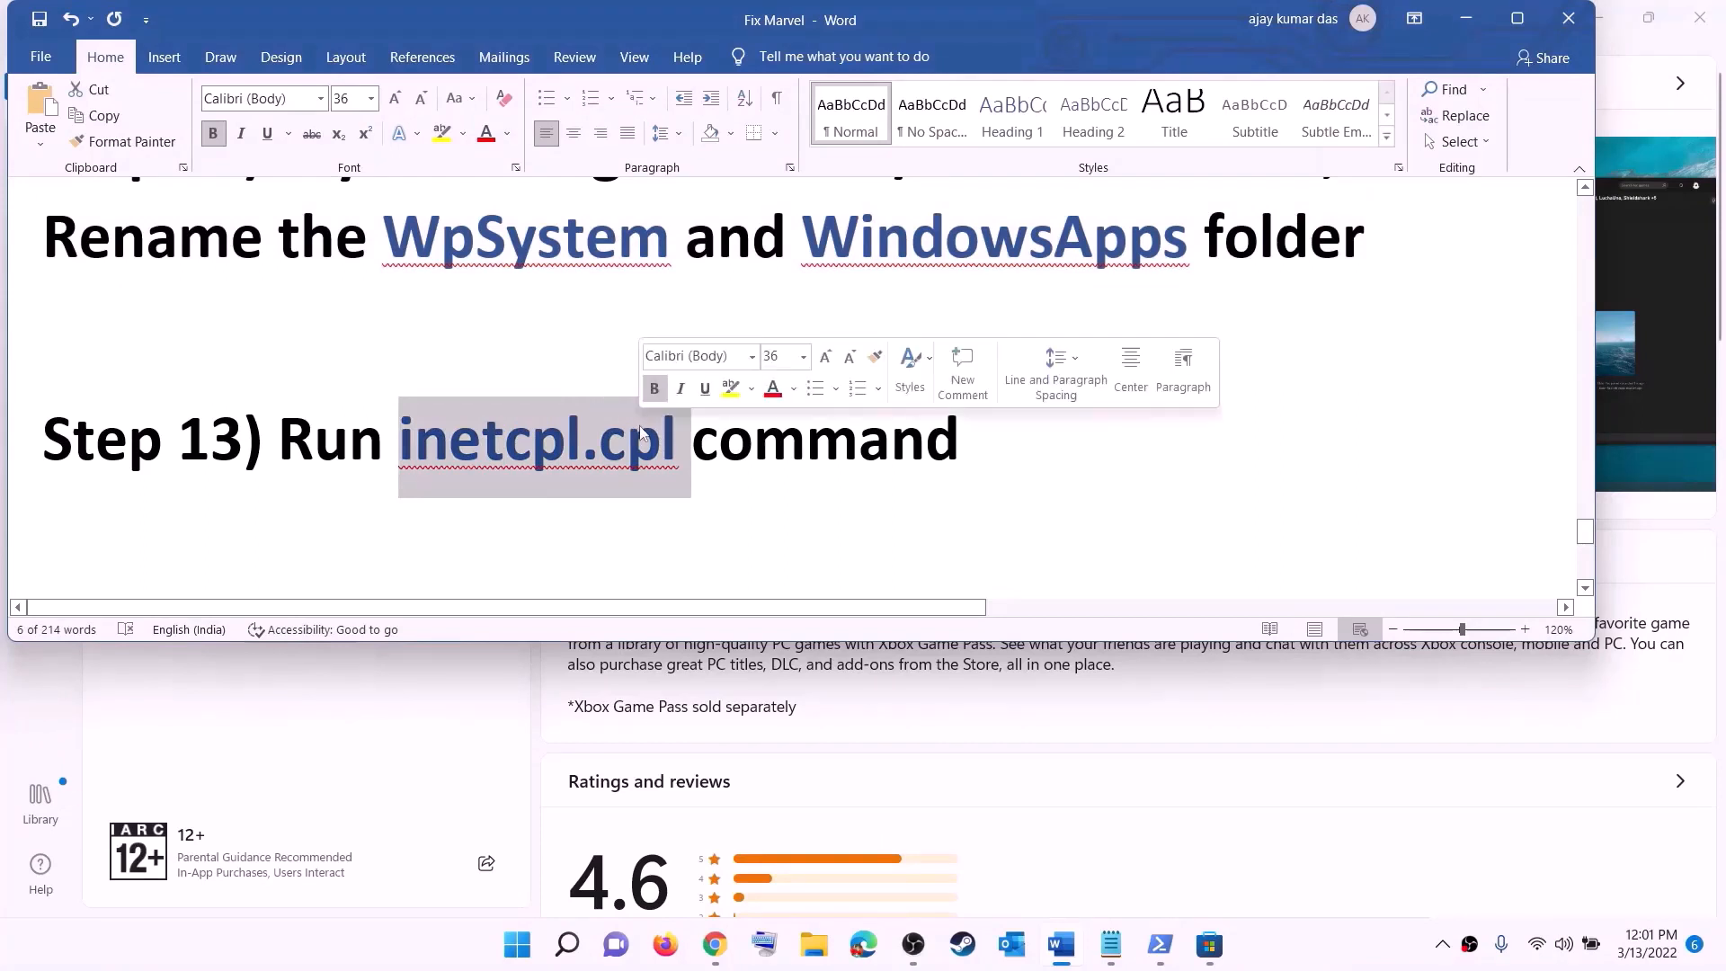
{"action": "left_click", "coordinate": [526, 947]}
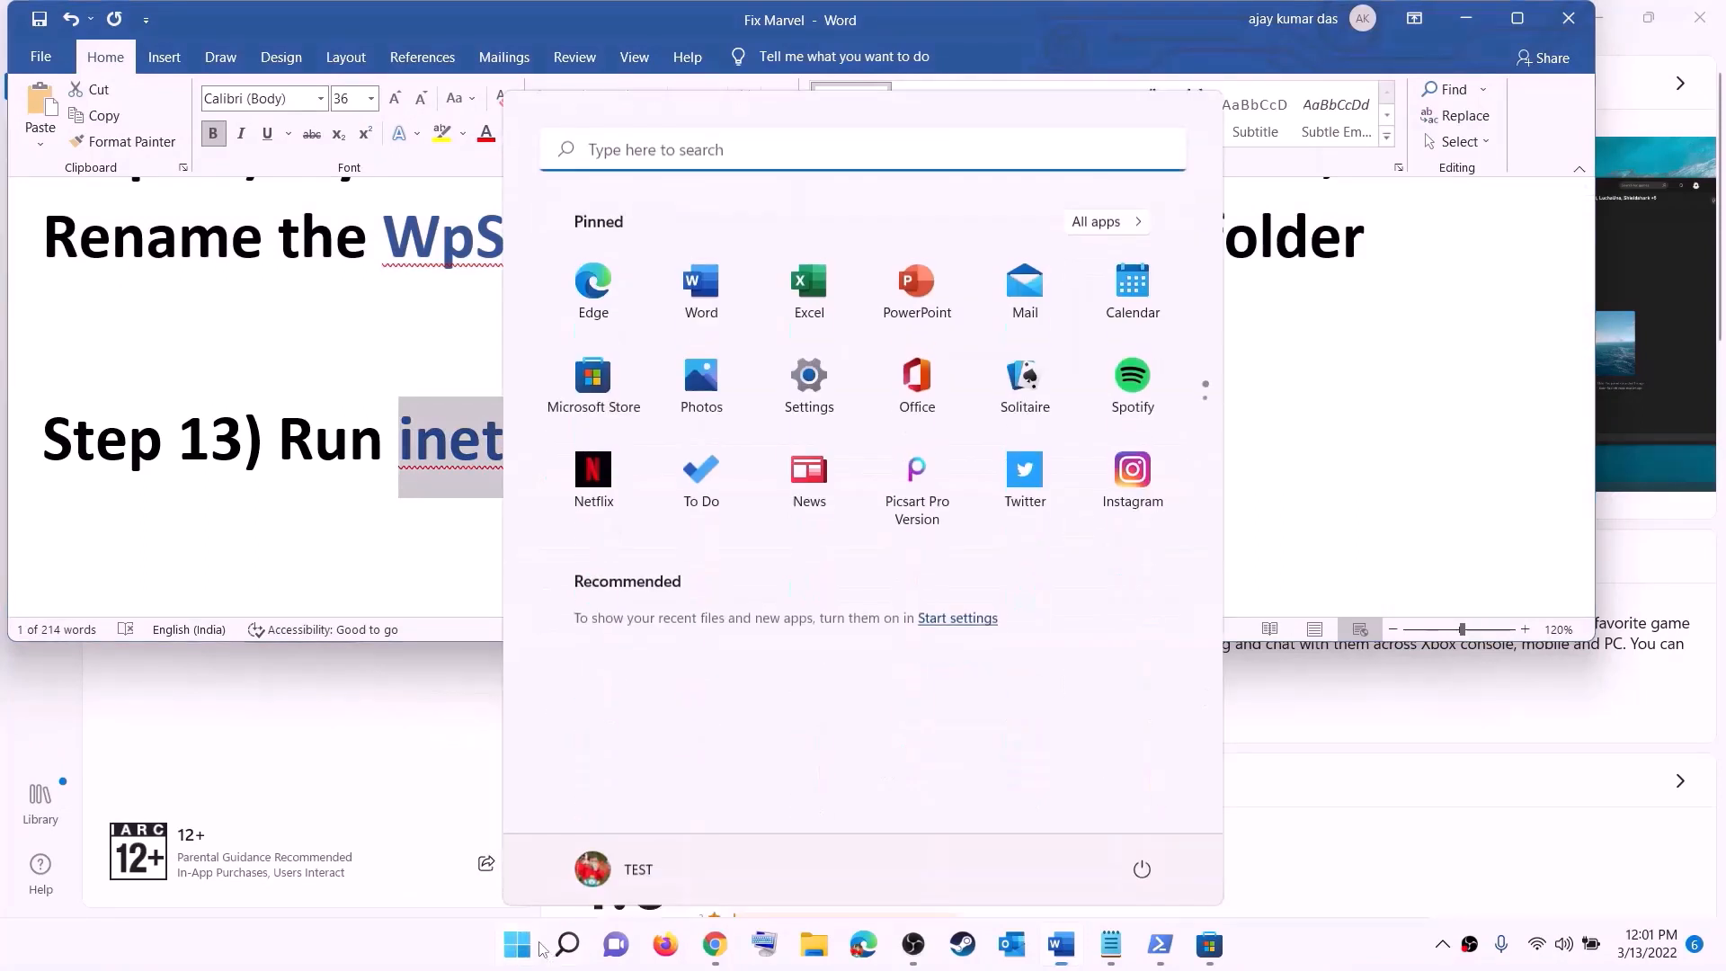
{"action": "left_click", "coordinate": [549, 151]}
{"action": "type", "text": "inetcpl.cpl"}
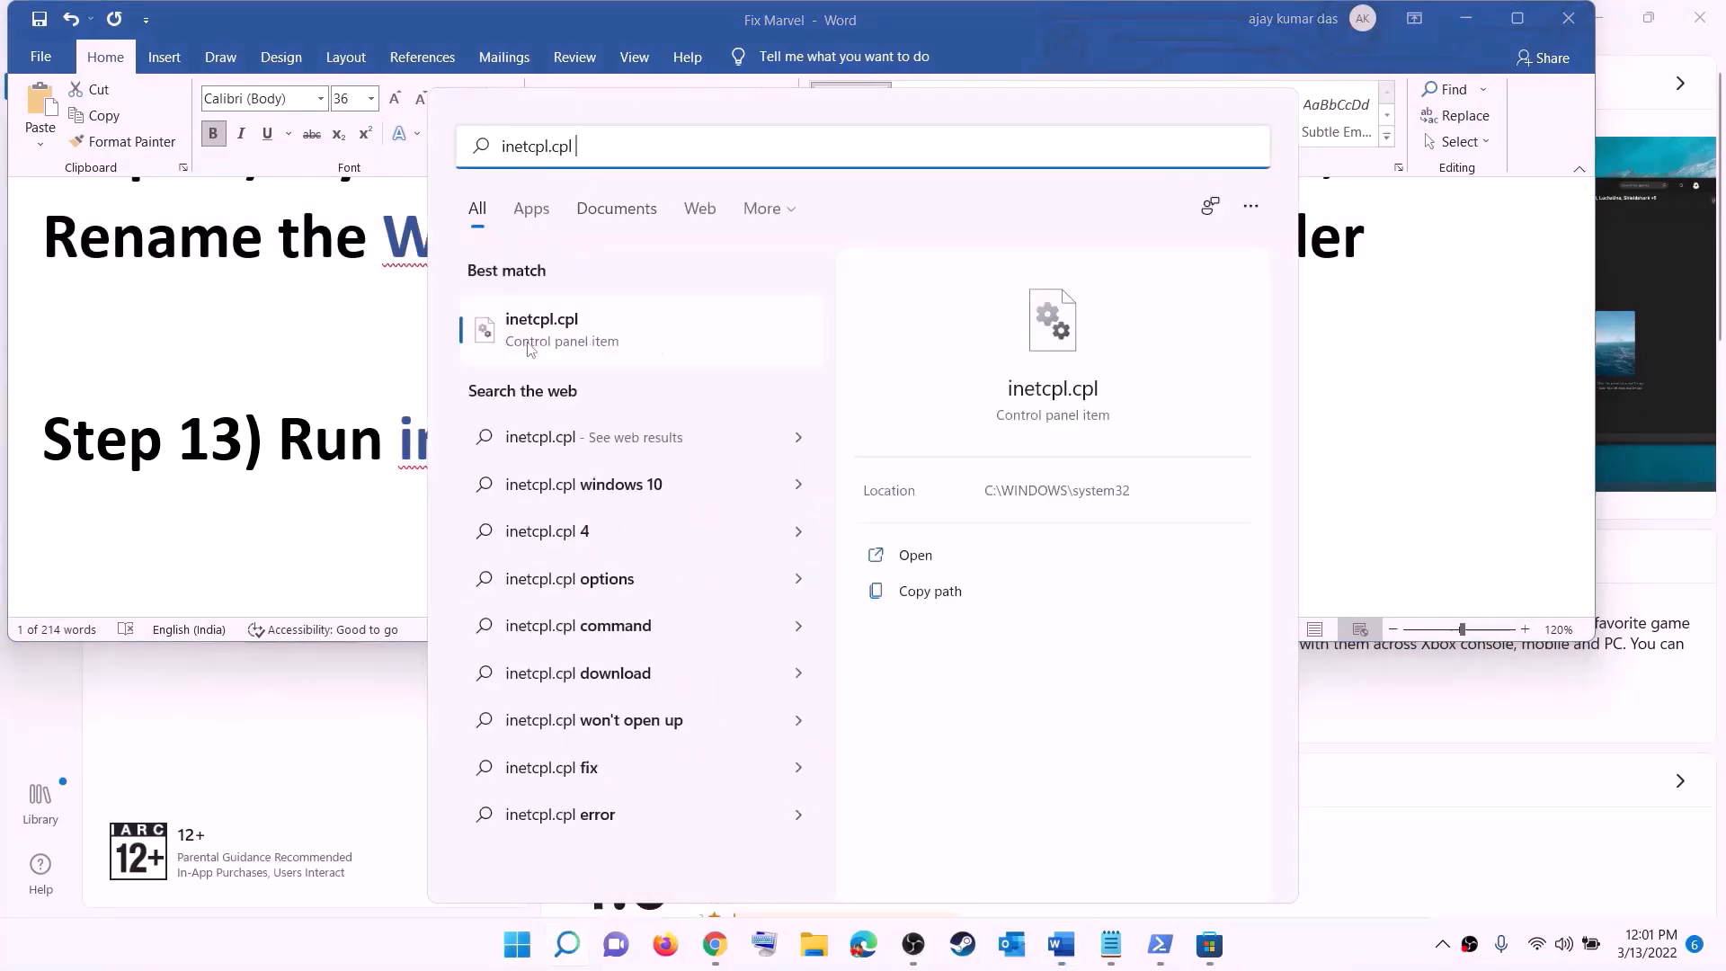
{"action": "left_click", "coordinate": [551, 333]}
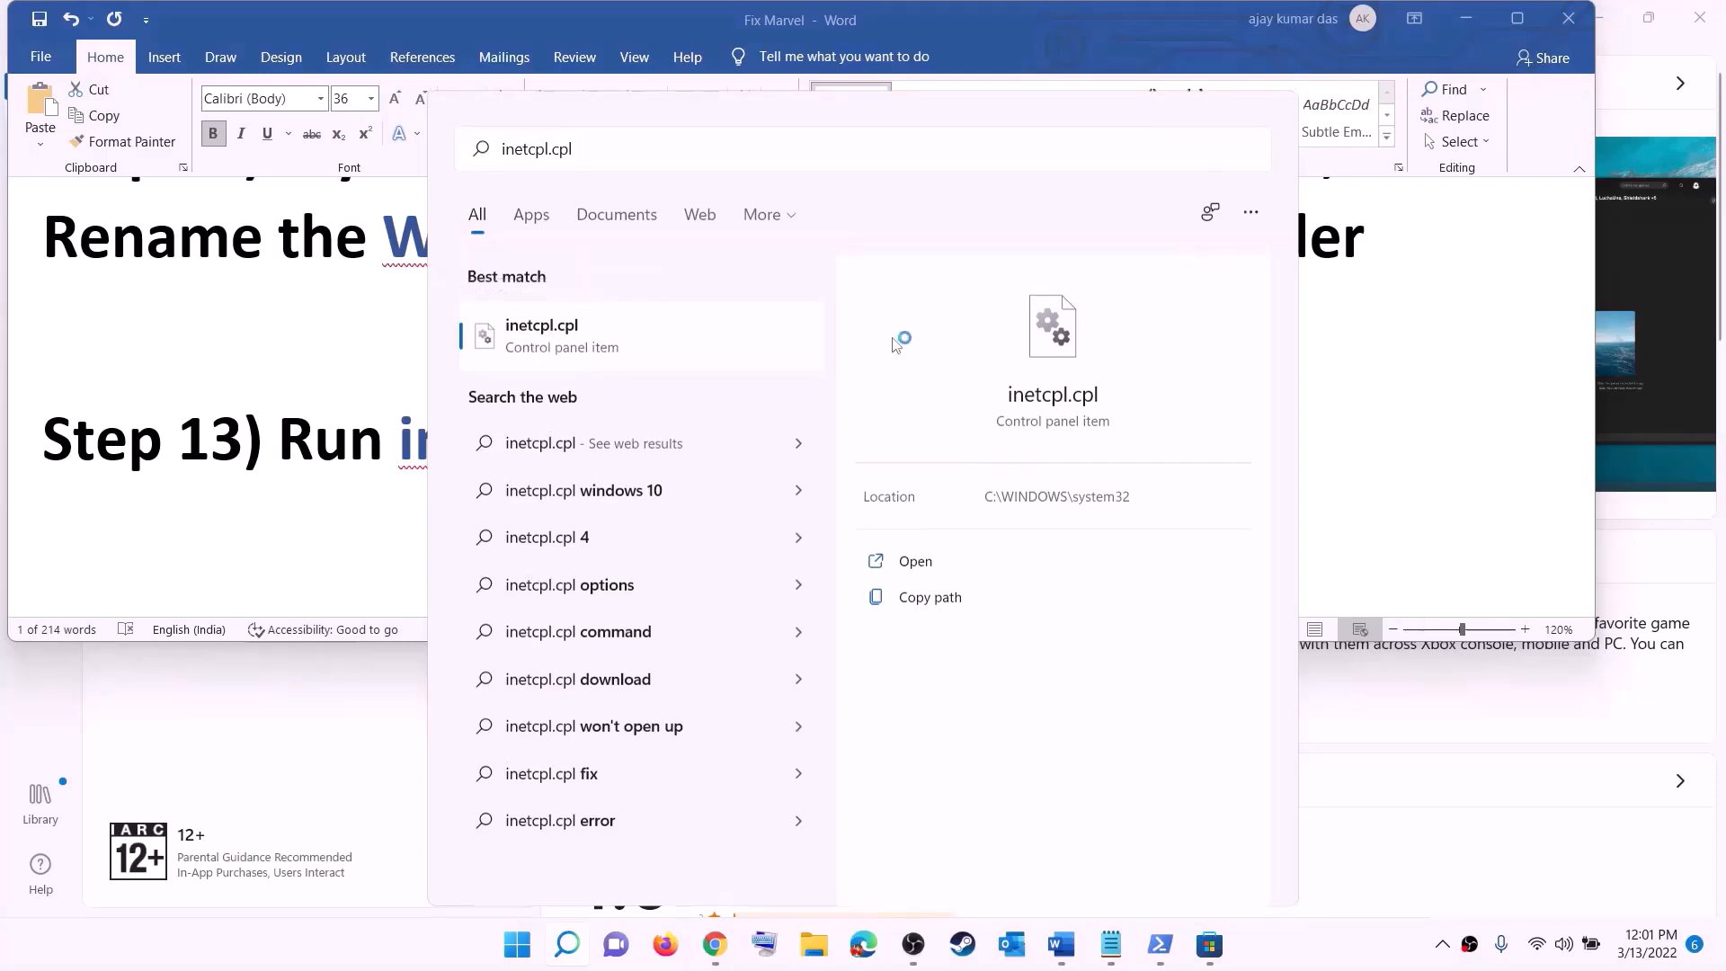
{"action": "left_click_drag", "start_coordinate": [321, 83], "coordinate": [1114, 174]}
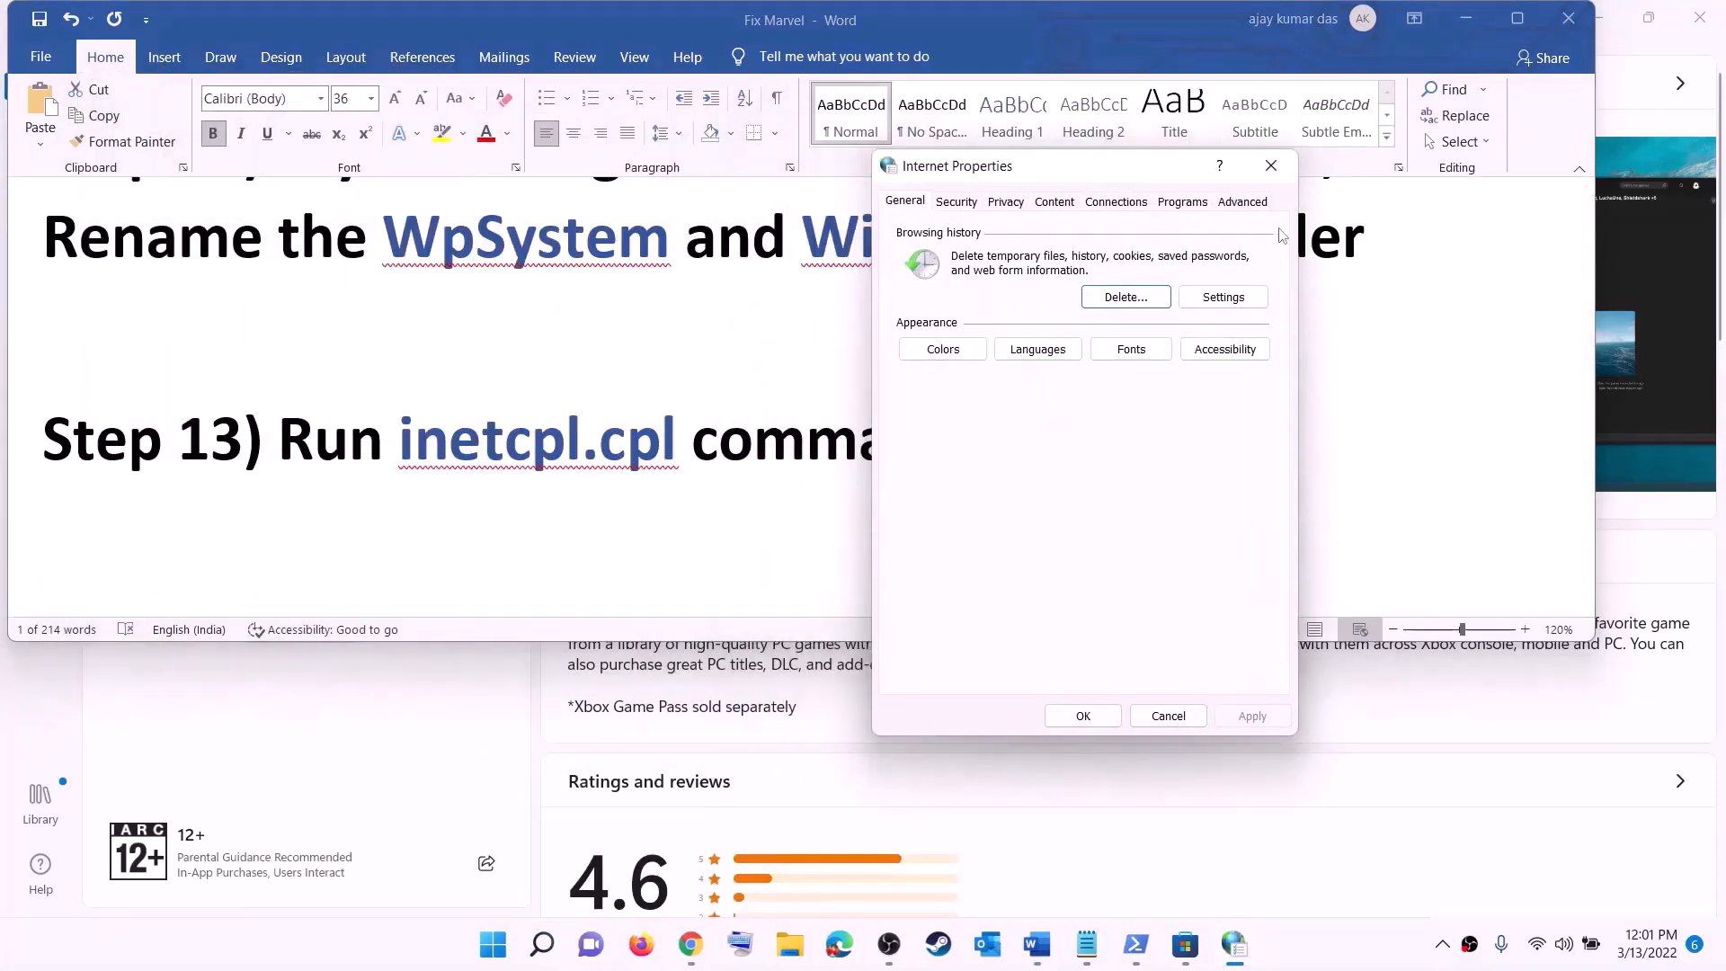
Check the SSL and TLS options in the advanced internet settings, and accept the dialog.
{"action": "left_click", "coordinate": [1251, 202]}
{"action": "scroll", "coordinate": [1094, 446], "scroll_direction": "down", "scroll_amount": 5}
{"action": "scroll", "coordinate": [1094, 447], "scroll_direction": "down", "scroll_amount": 8}
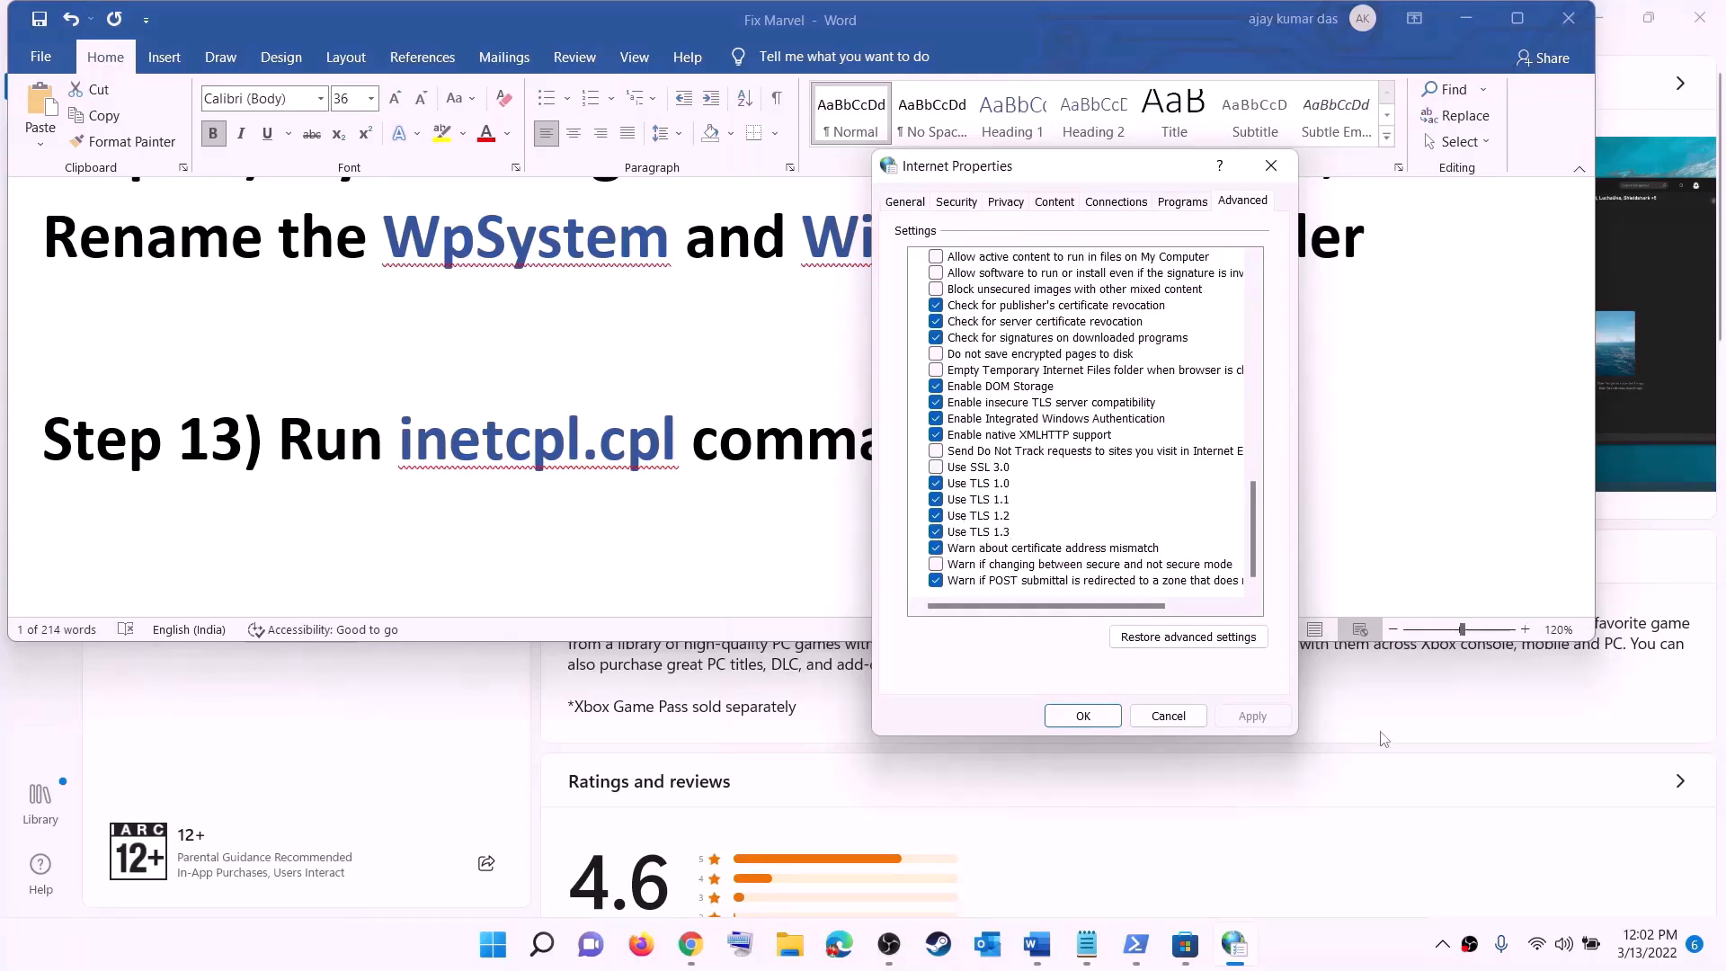
{"action": "left_click", "coordinate": [1083, 716]}
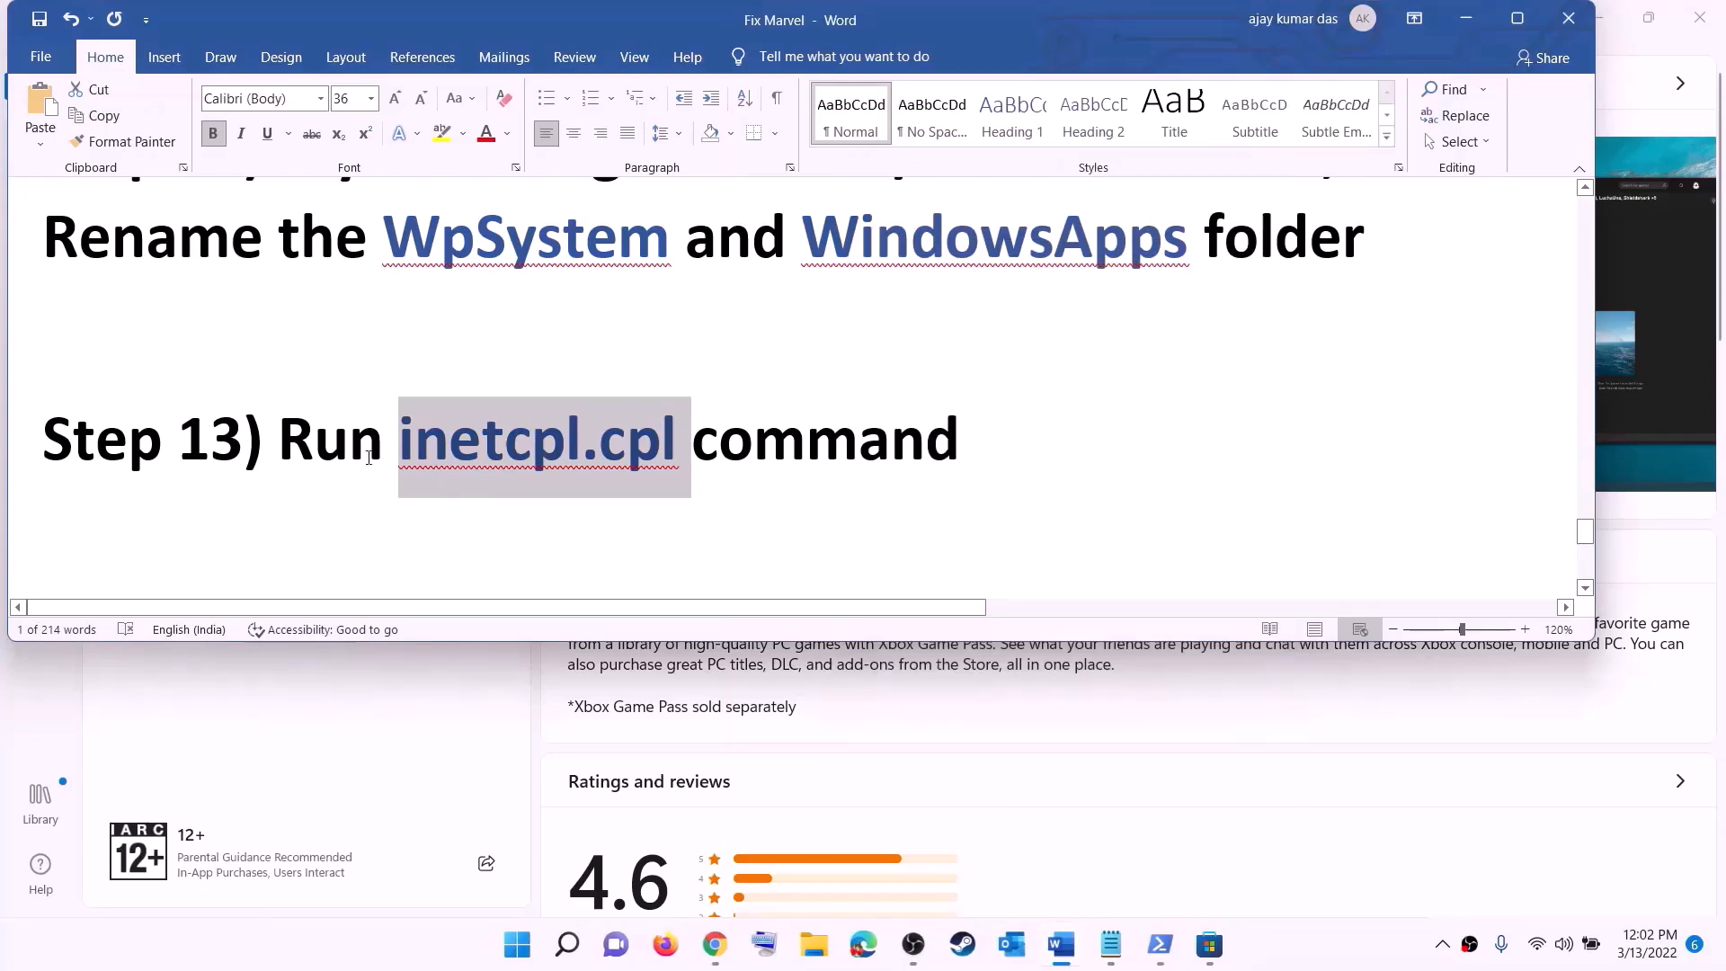
Review the media creation tool step and its Windows 10 and Windows 11 download links, and switch to the download page in the browser.
{"action": "scroll", "coordinate": [369, 458], "scroll_direction": "down", "scroll_amount": 5}
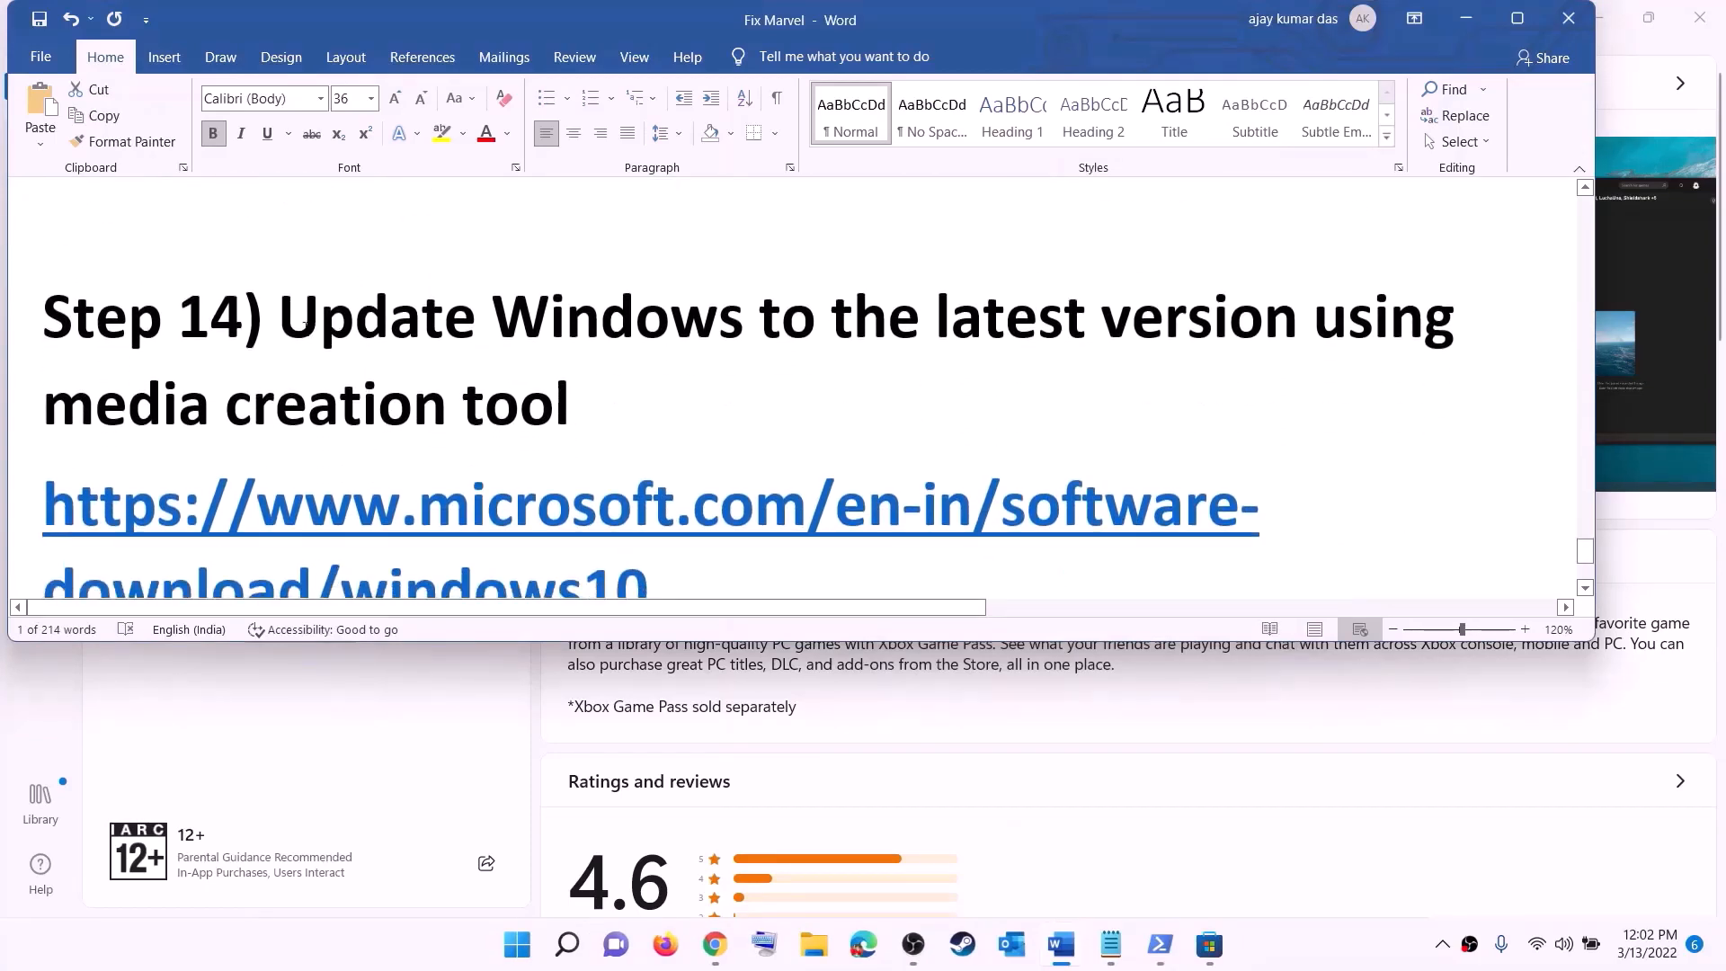
{"action": "left_click_drag", "start_coordinate": [305, 325], "coordinate": [694, 389]}
{"action": "scroll", "coordinate": [693, 389], "scroll_direction": "down", "scroll_amount": 2}
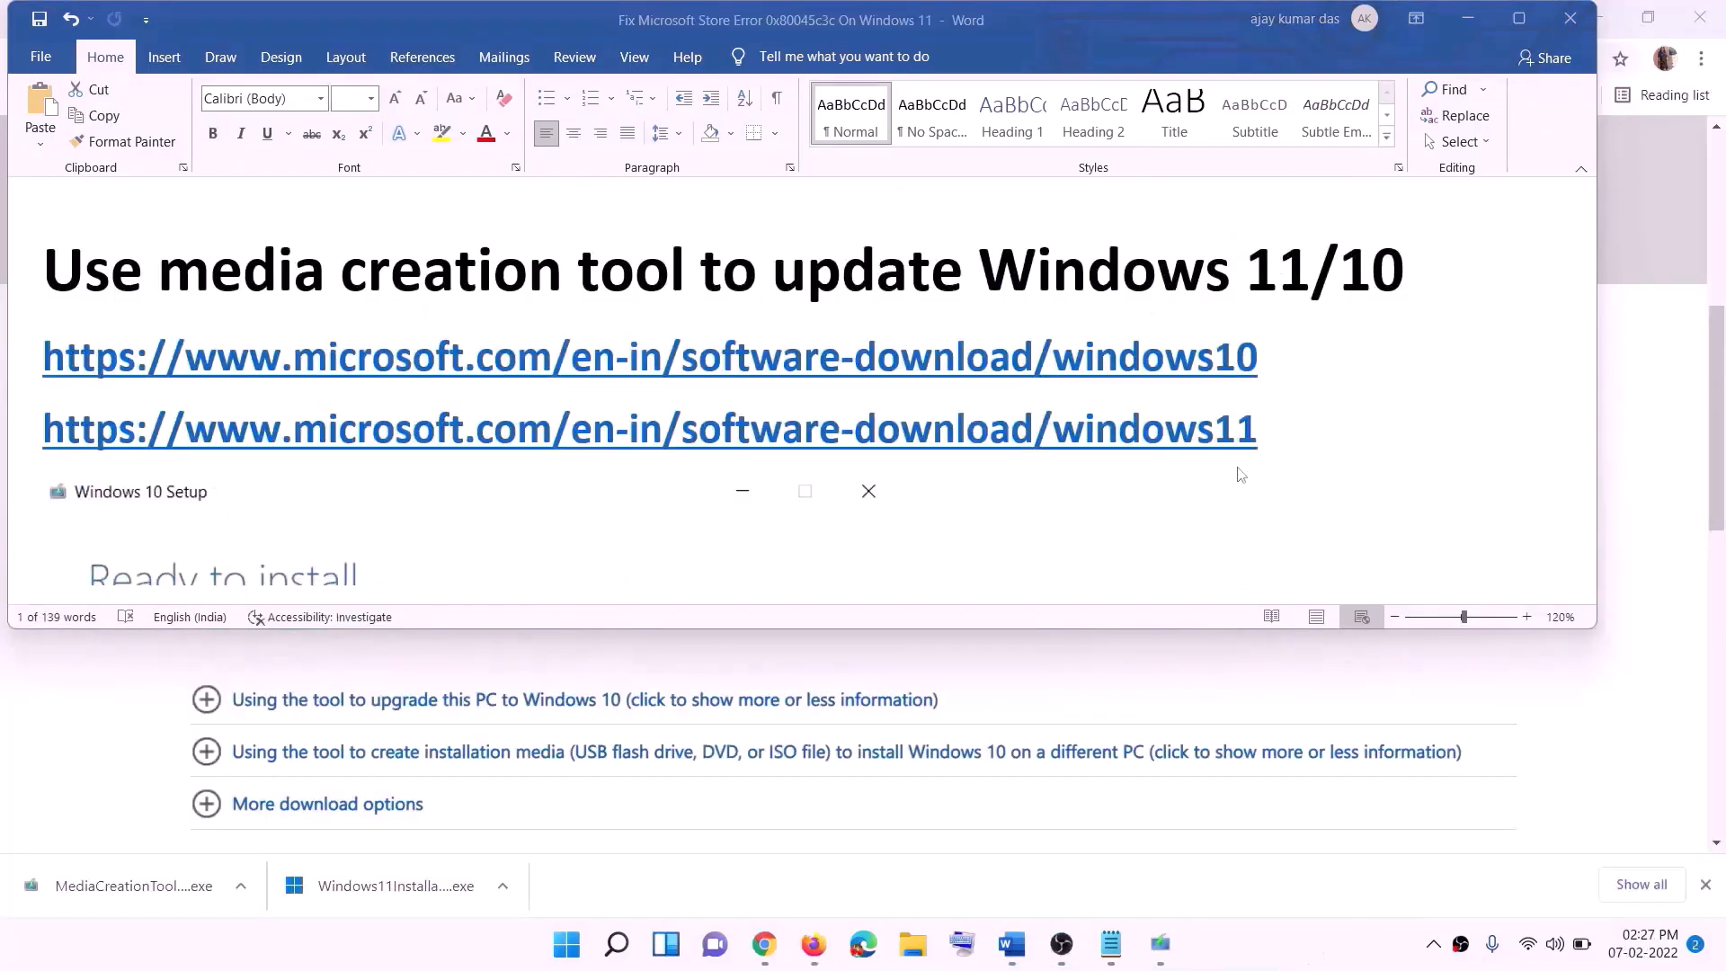
{"action": "left_click", "coordinate": [1275, 357]}
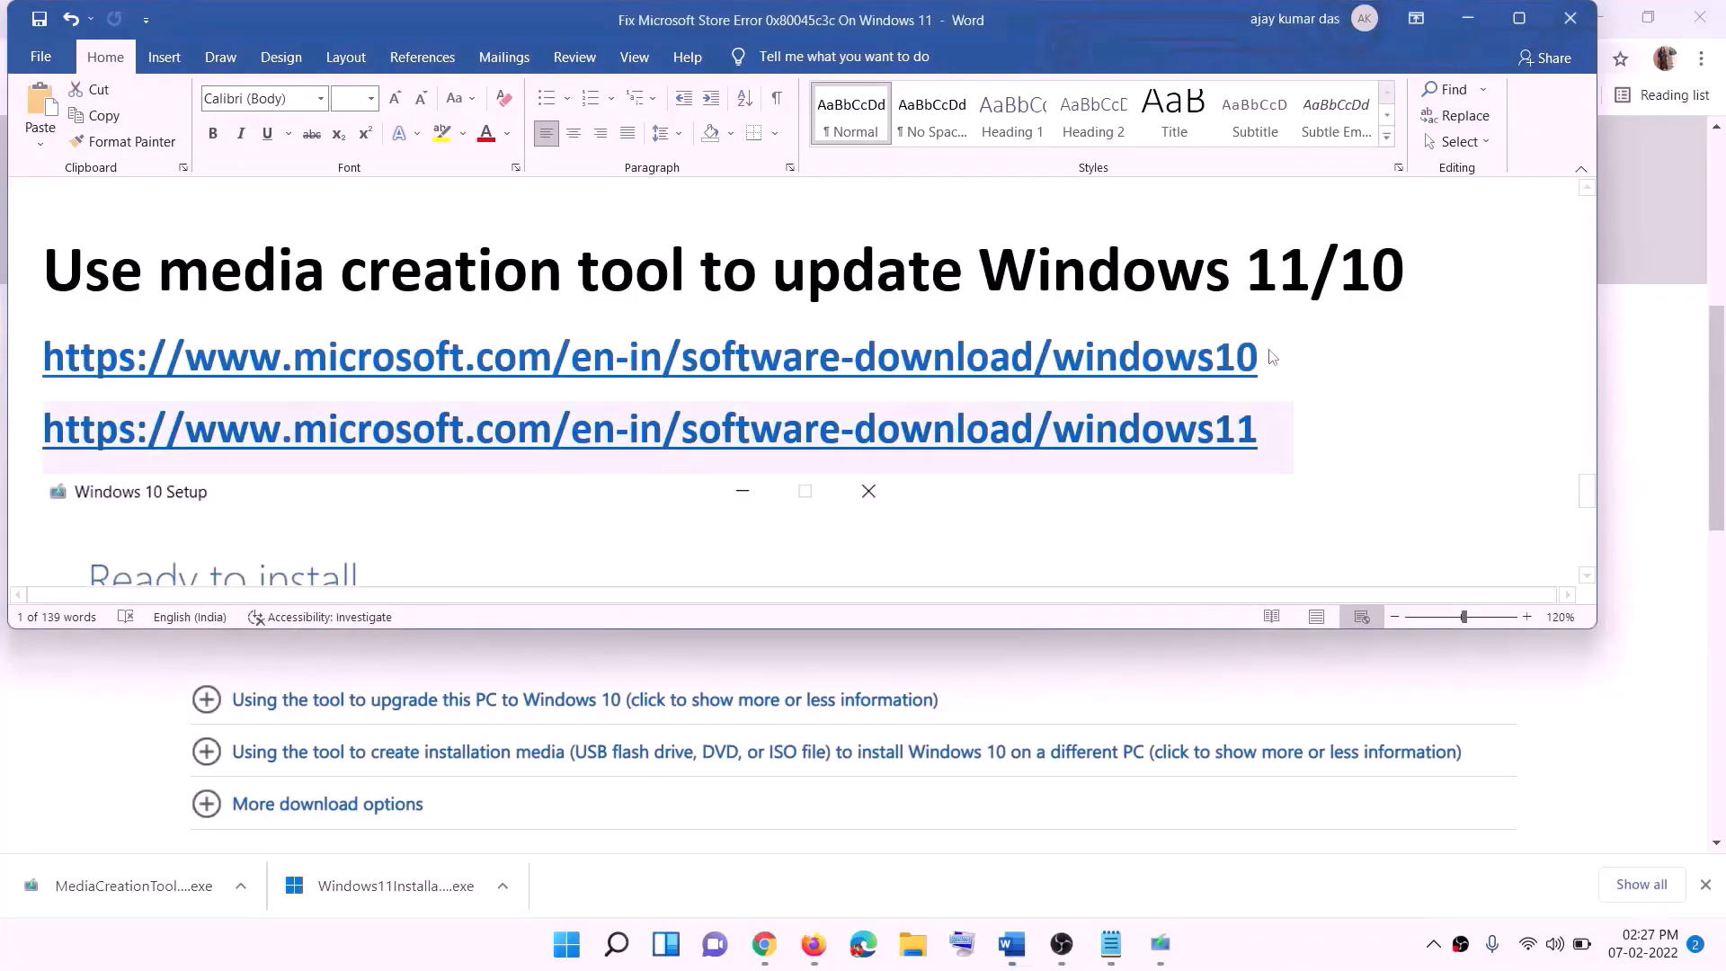
{"action": "left_click_drag", "start_coordinate": [1280, 356], "coordinate": [471, 354]}
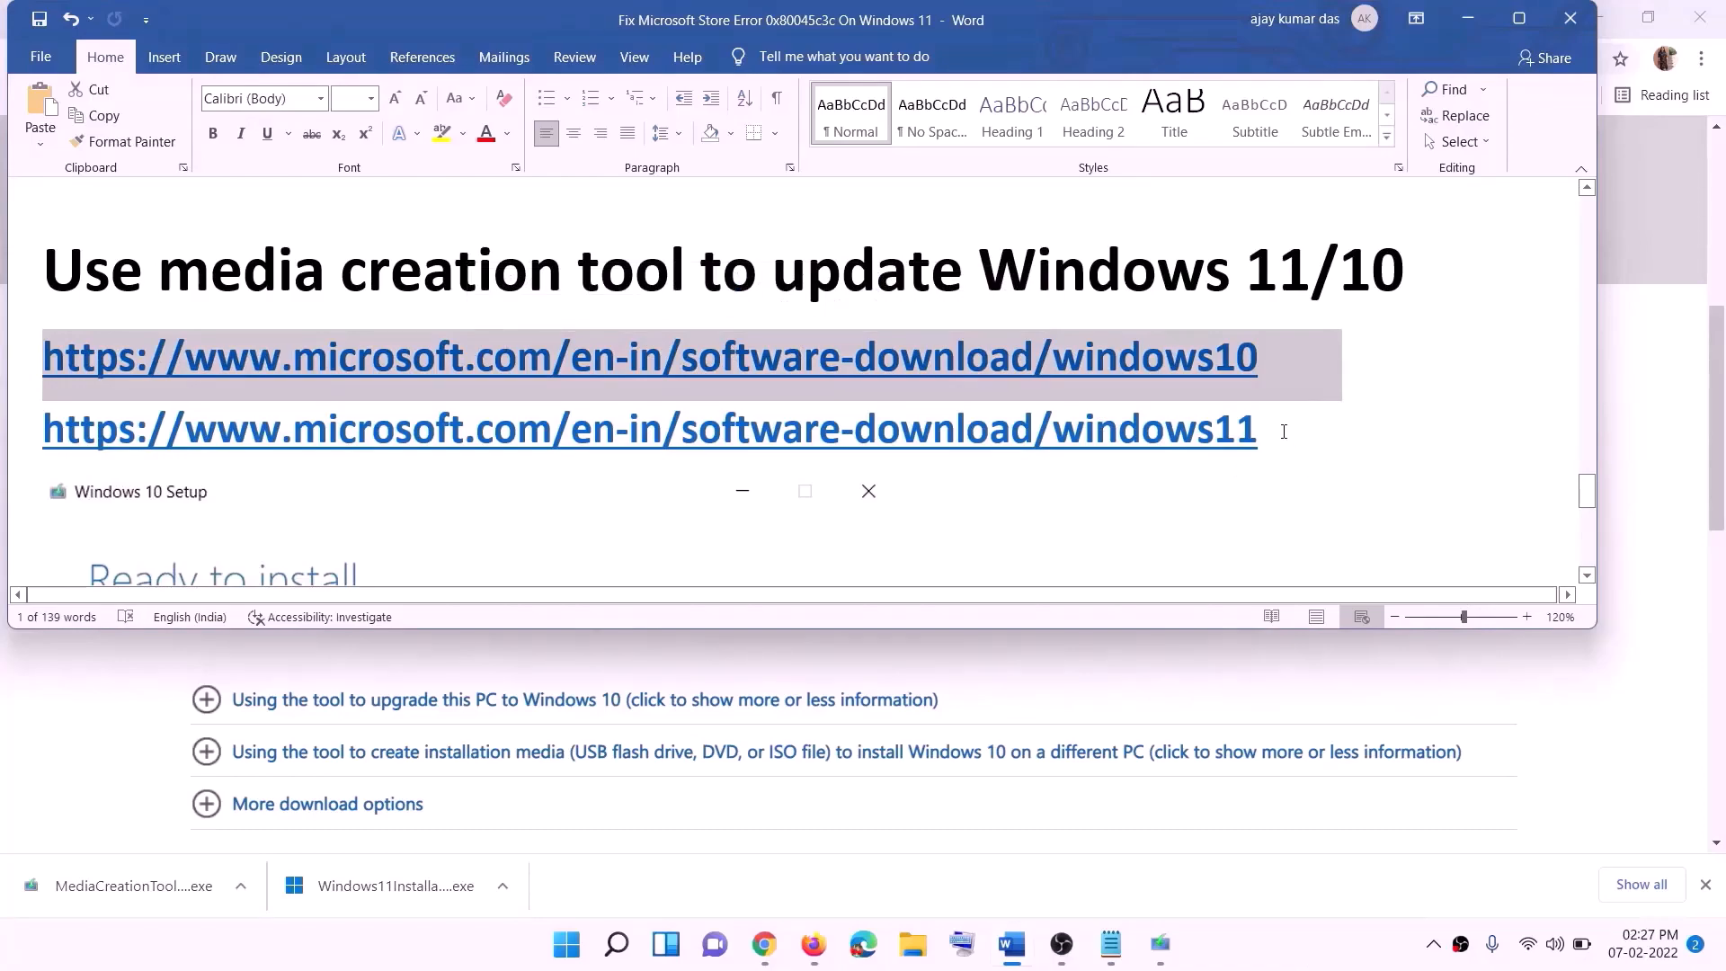
{"action": "left_click_drag", "start_coordinate": [1284, 431], "coordinate": [44, 430]}
{"action": "left_click", "coordinate": [1467, 20]}
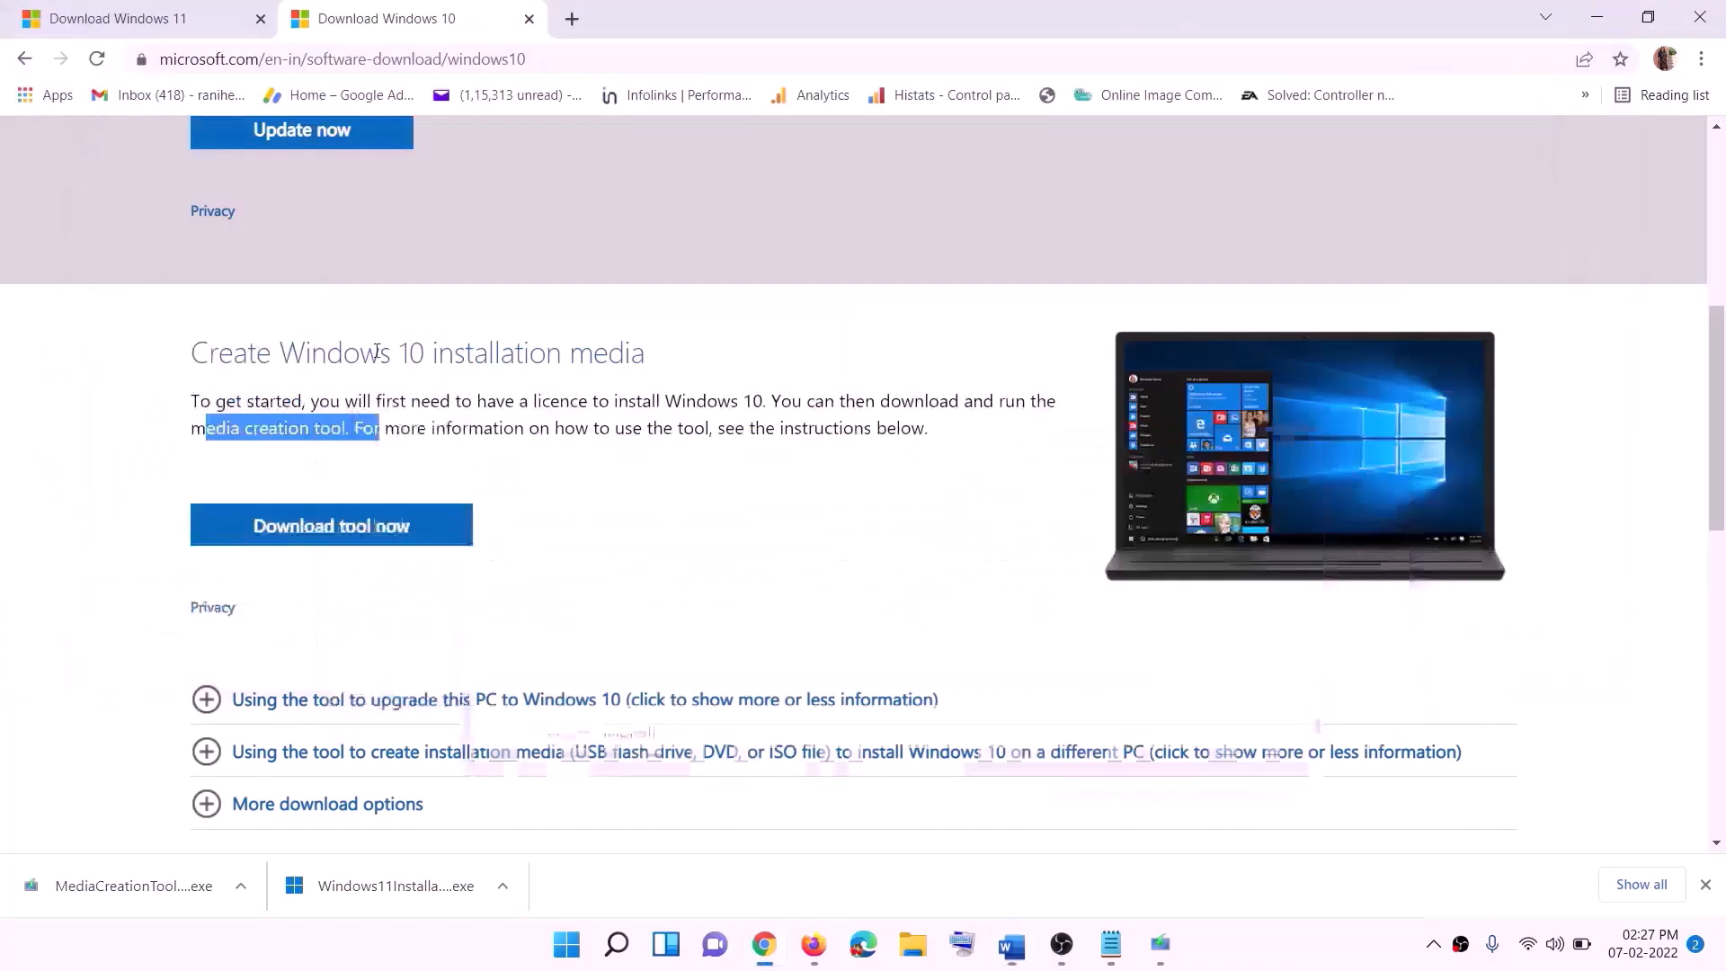
Find the Windows 10 media creation tool section, accept the Windows 10 Setup license terms, and proceed with upgrading this PC now.
{"action": "scroll", "coordinate": [735, 431], "scroll_direction": "up", "scroll_amount": 6}
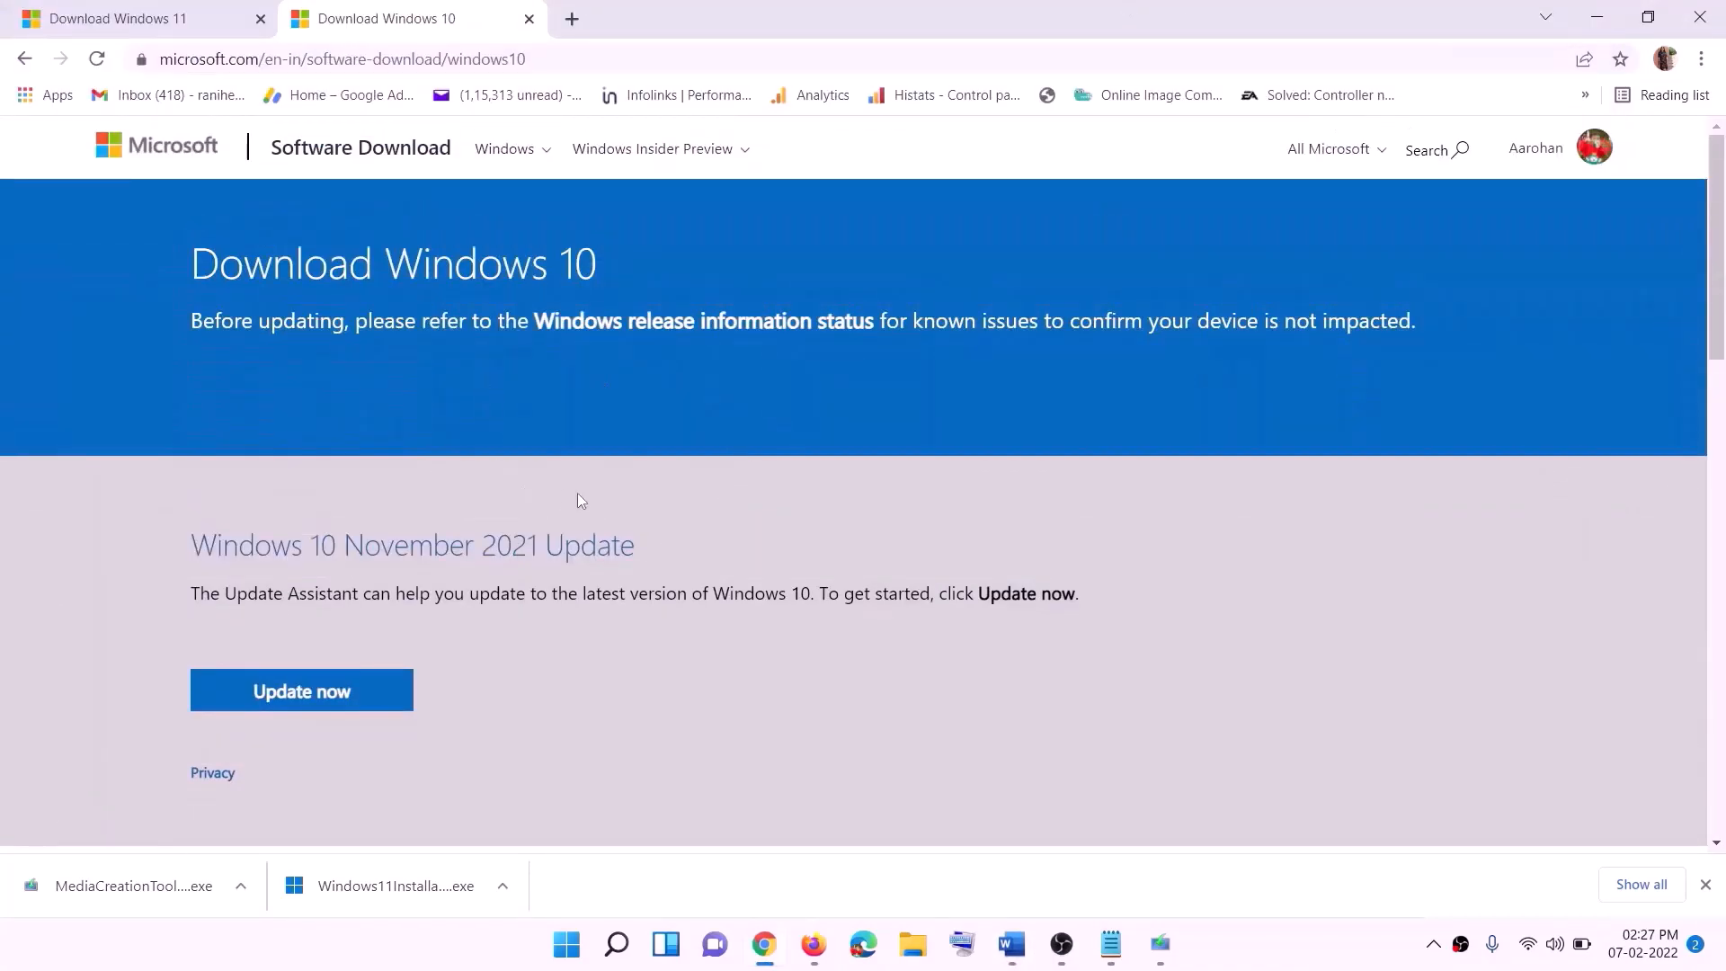
{"action": "scroll", "coordinate": [580, 501], "scroll_direction": "down", "scroll_amount": 5}
{"action": "left_click_drag", "start_coordinate": [205, 539], "coordinate": [385, 539]}
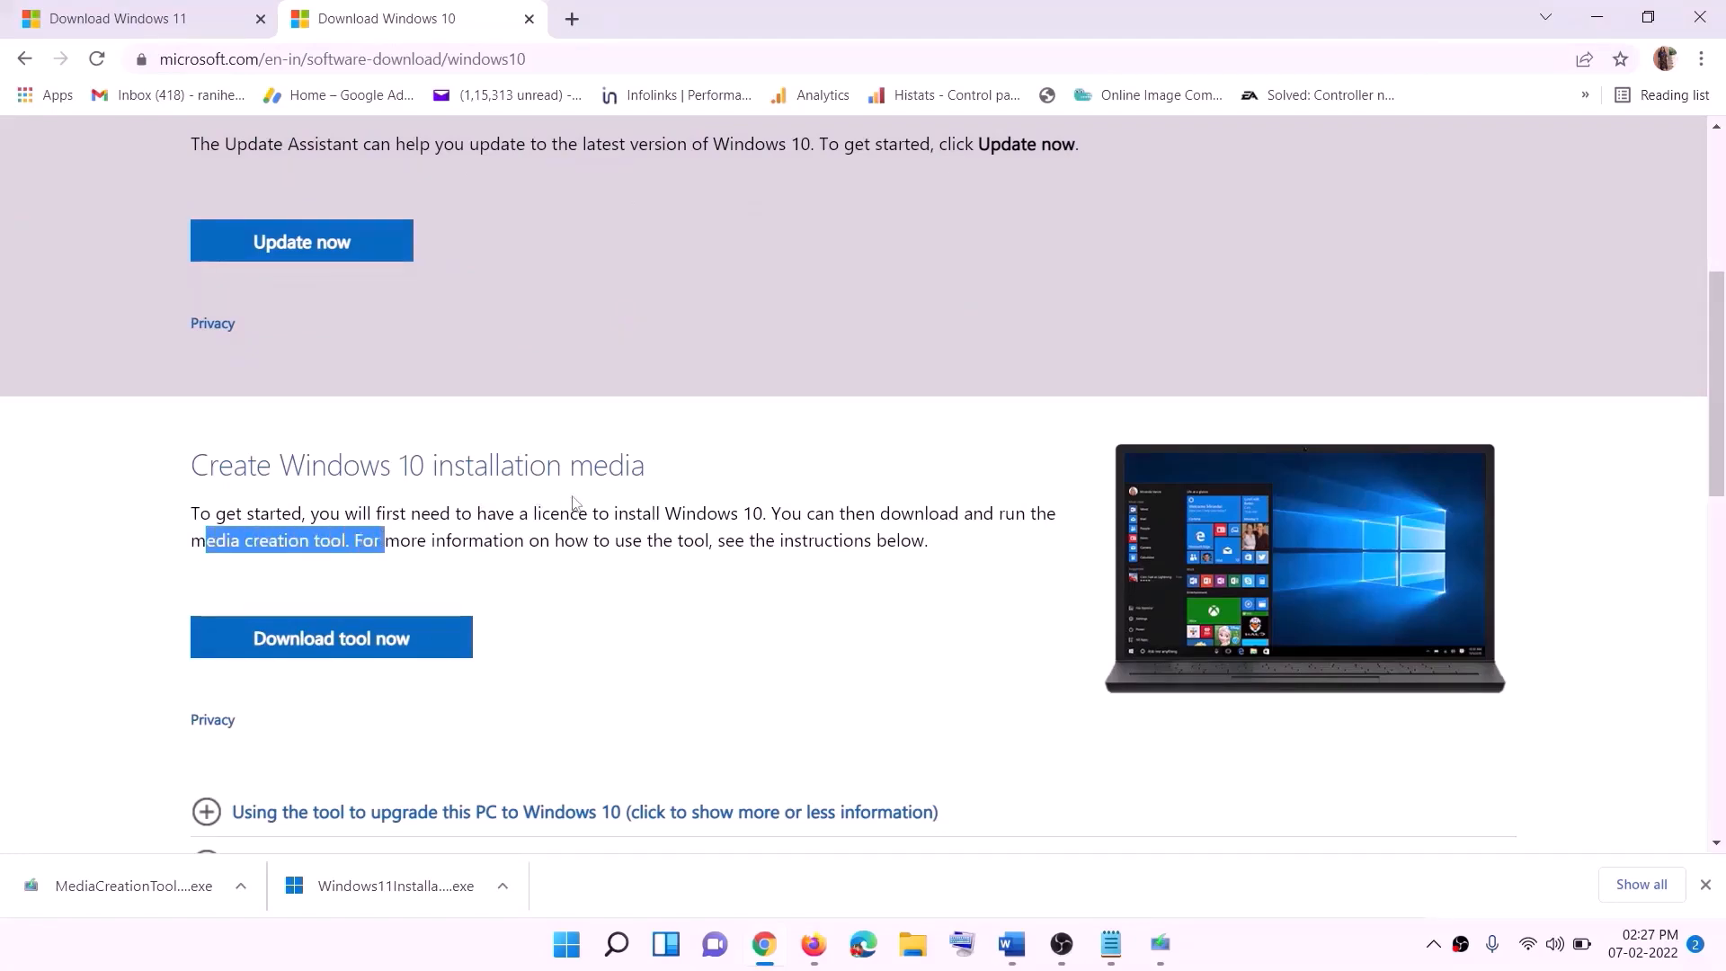
{"action": "scroll", "coordinate": [570, 504], "scroll_direction": "down", "scroll_amount": 2}
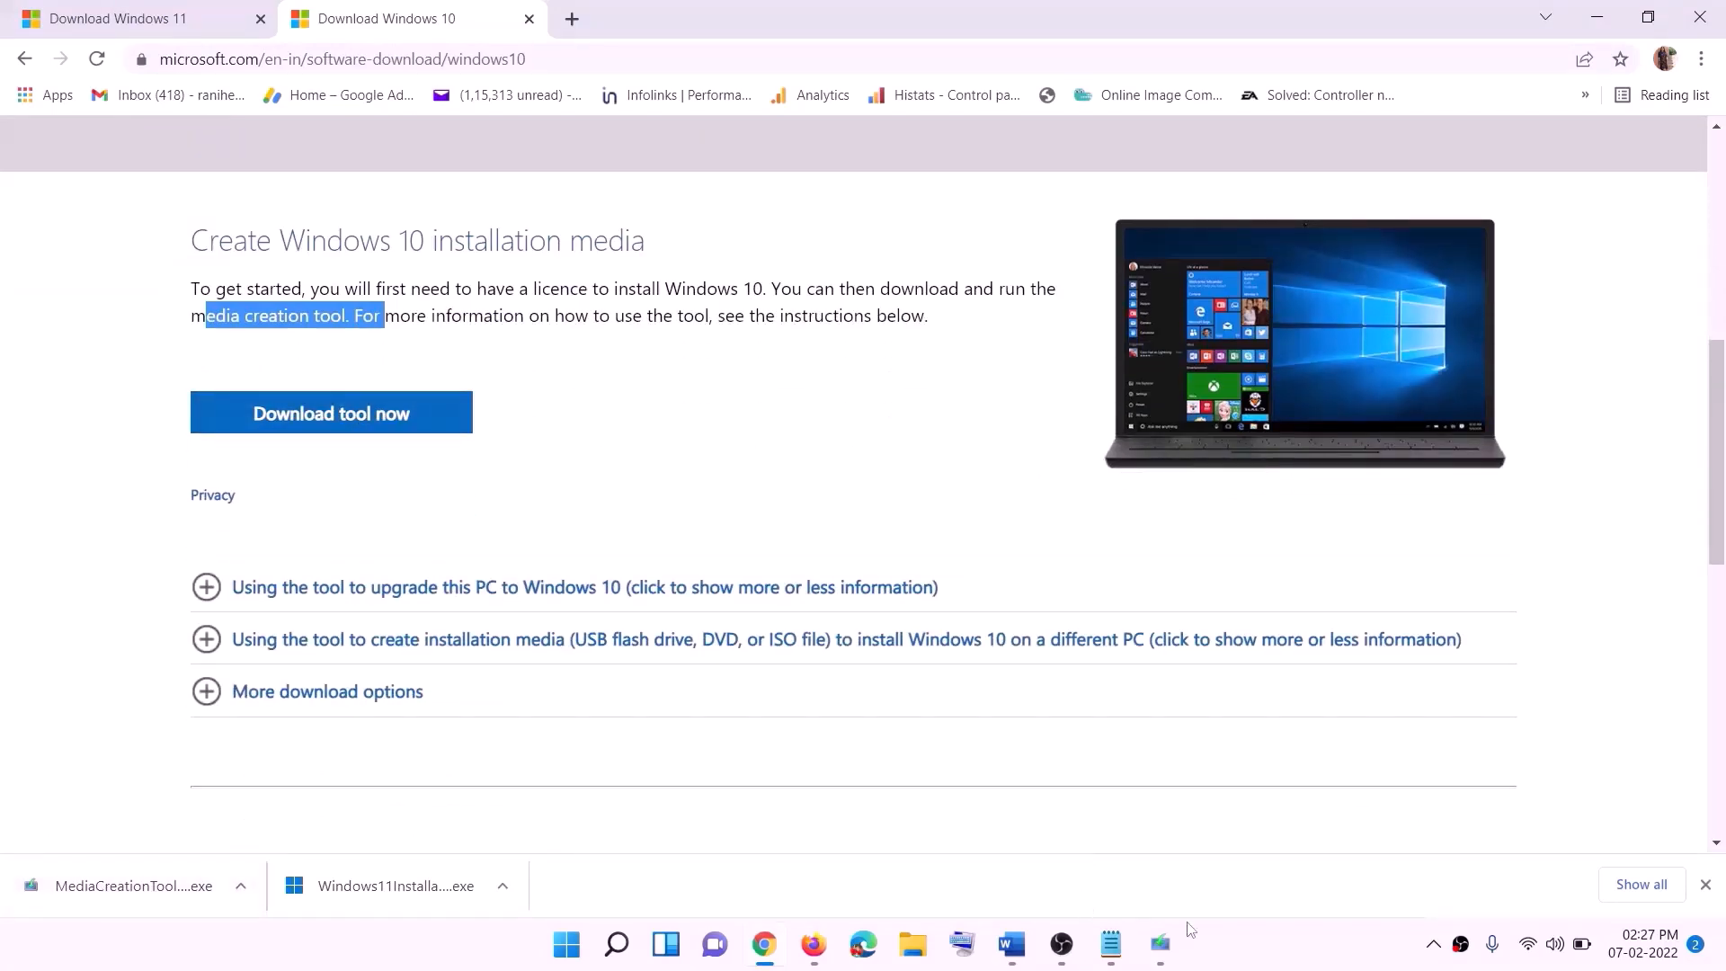
{"action": "left_click", "coordinate": [1160, 944]}
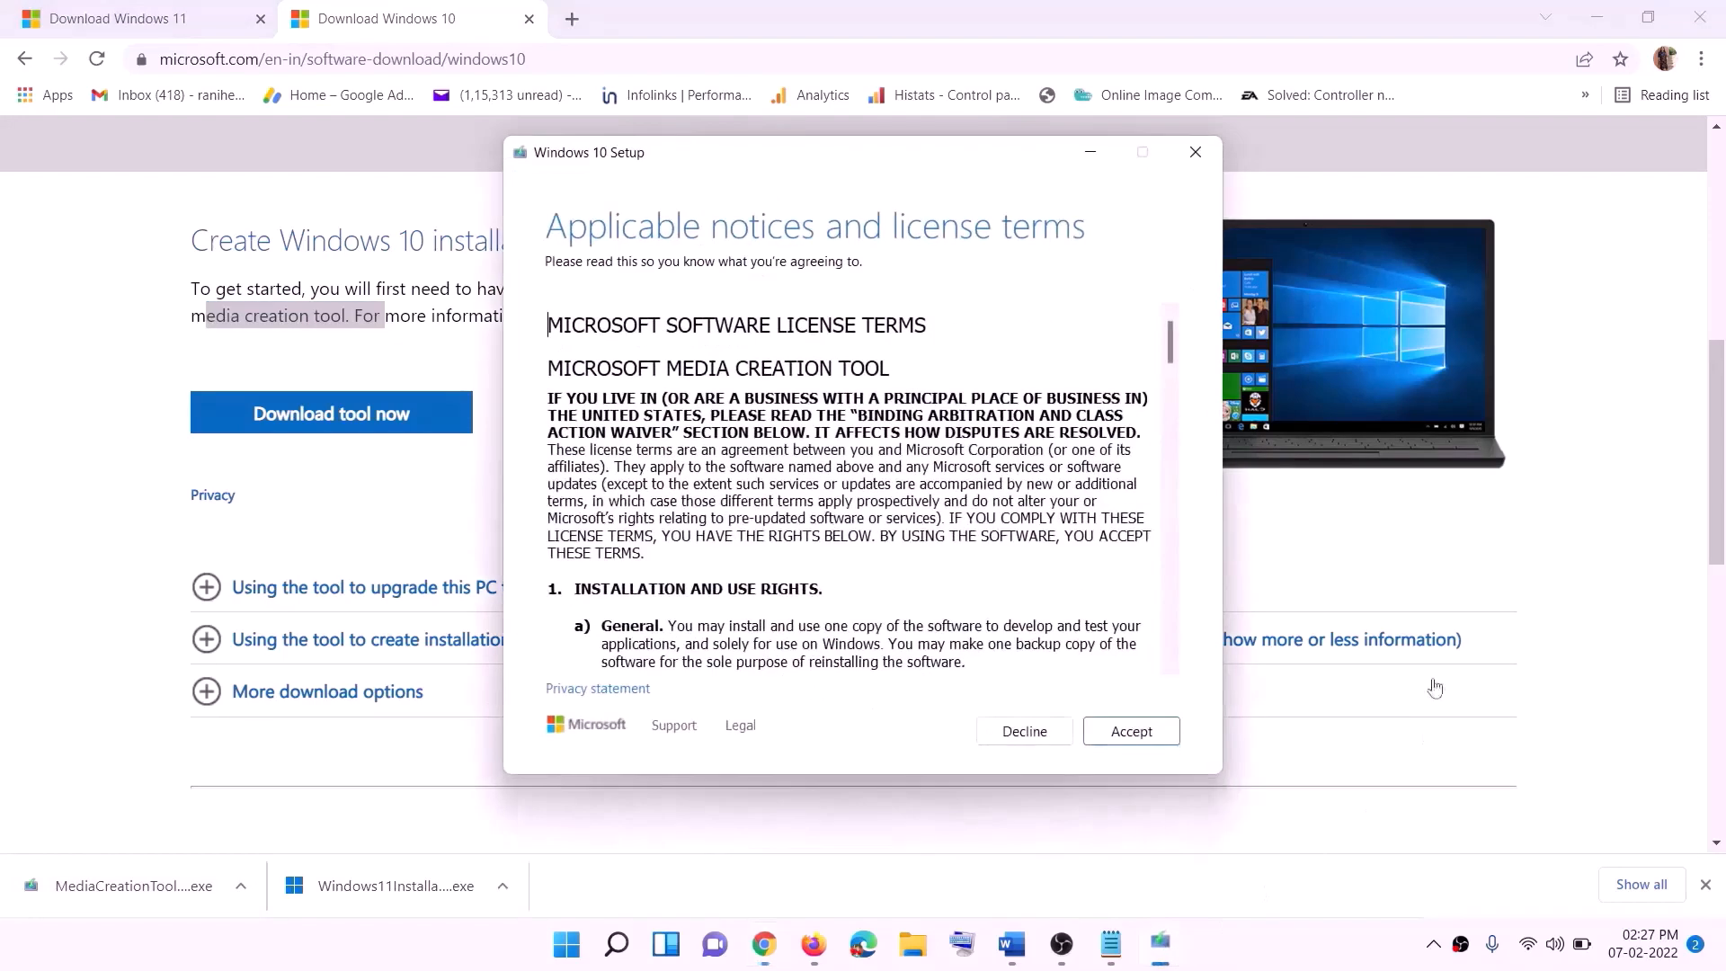
{"action": "left_click", "coordinate": [1117, 744]}
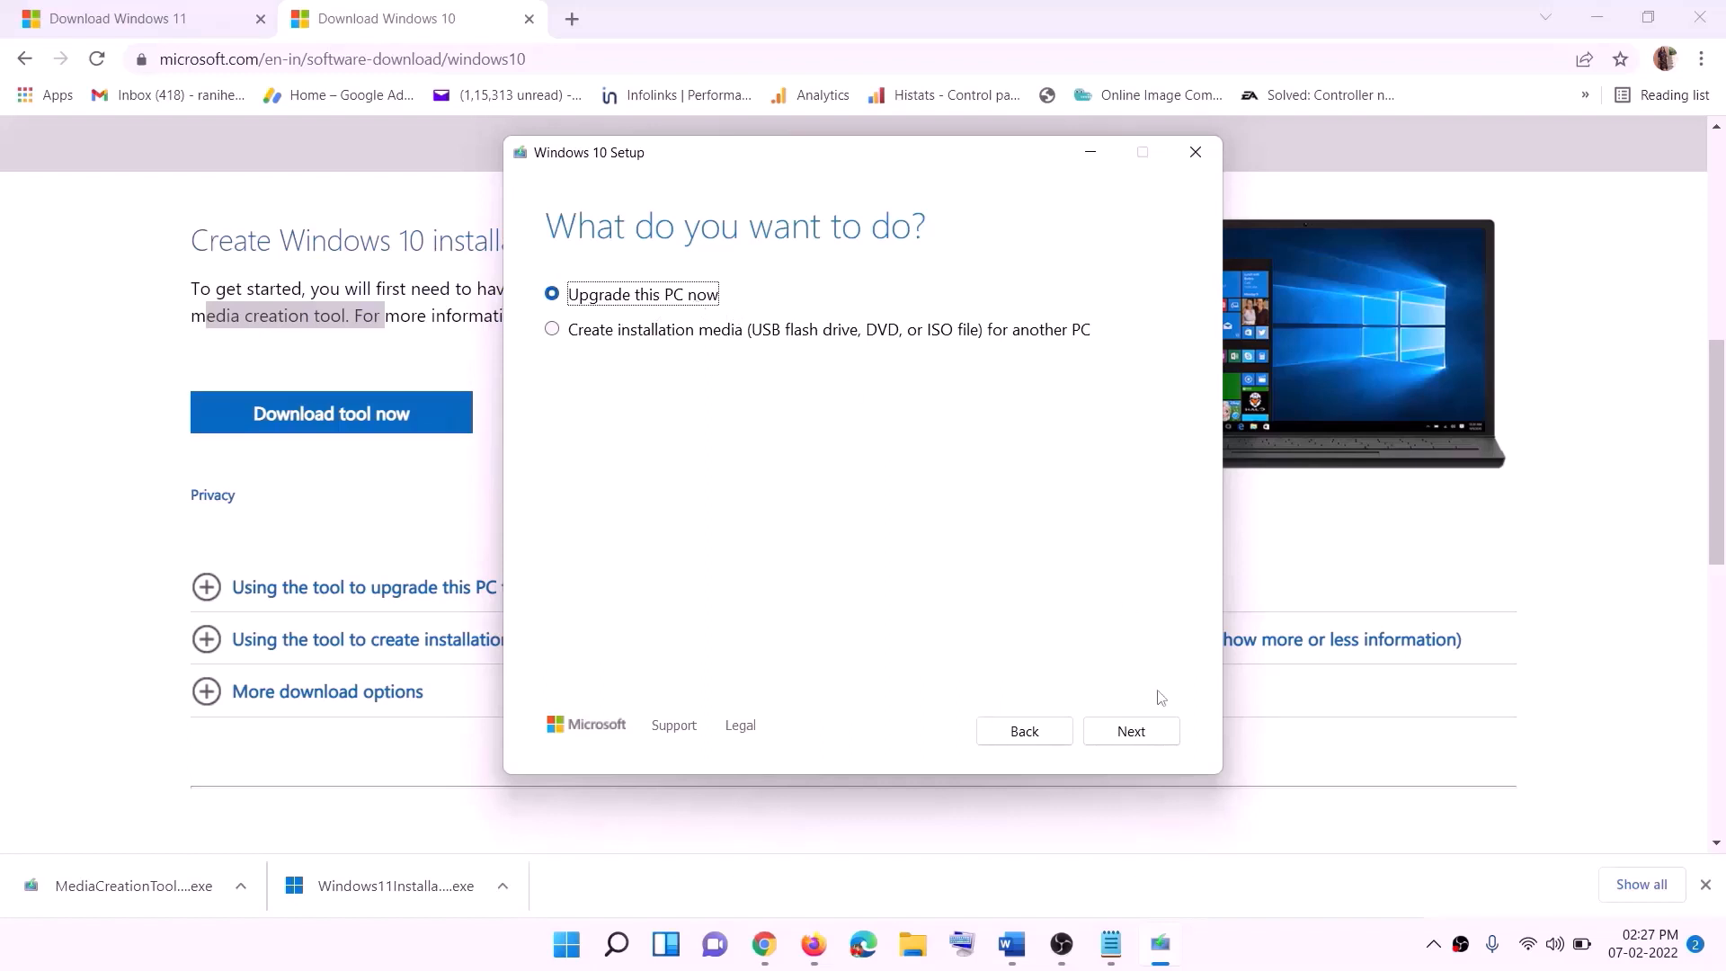
{"action": "left_click", "coordinate": [1127, 732]}
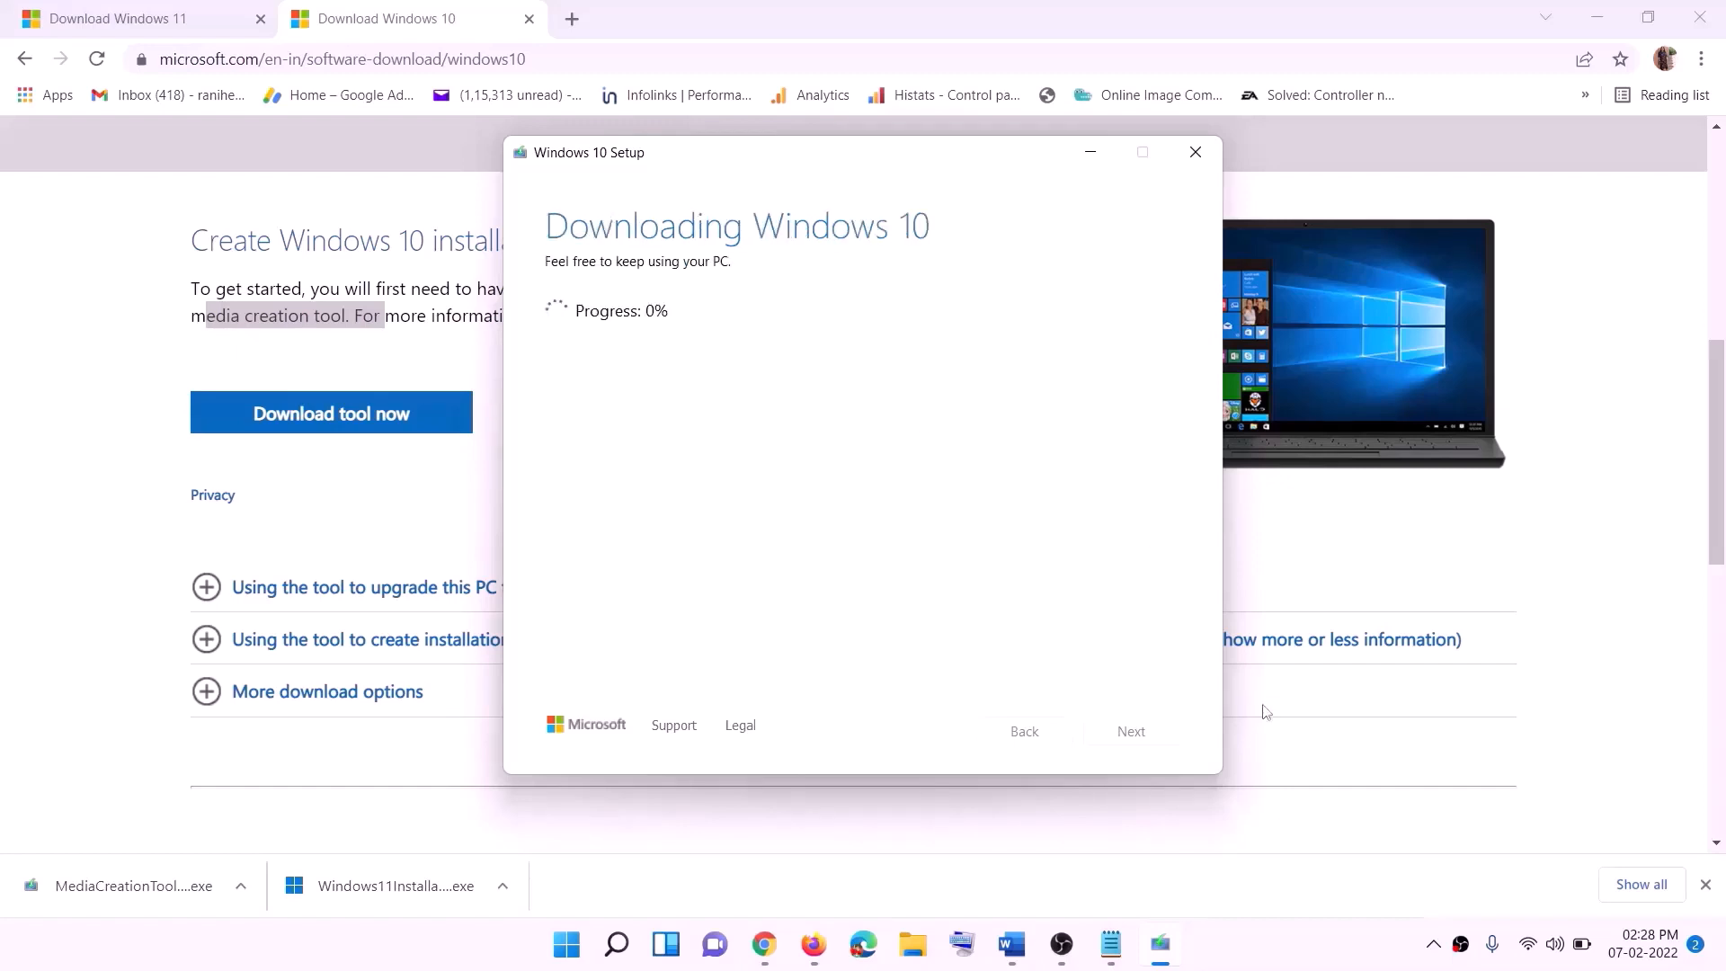
{"action": "left_click", "coordinate": [1275, 965]}
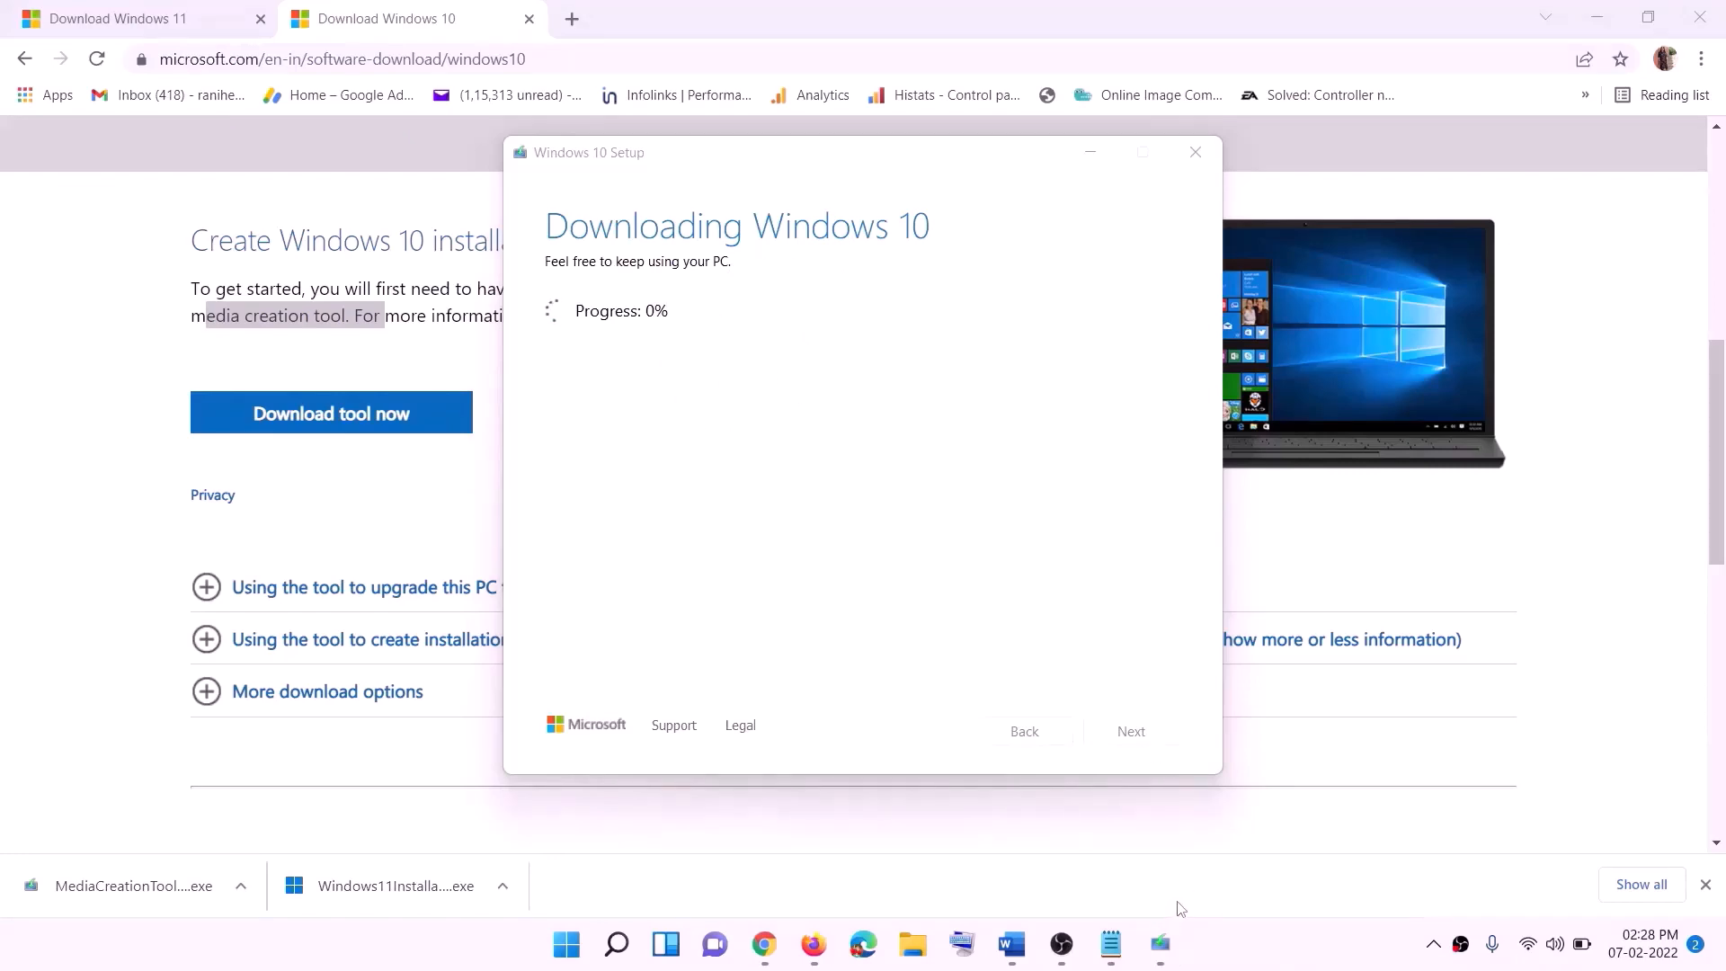
Switch to the Word notes, maximize the window, and review the Windows 10 "Ready to install" screenshot.
{"action": "left_click", "coordinate": [1012, 944]}
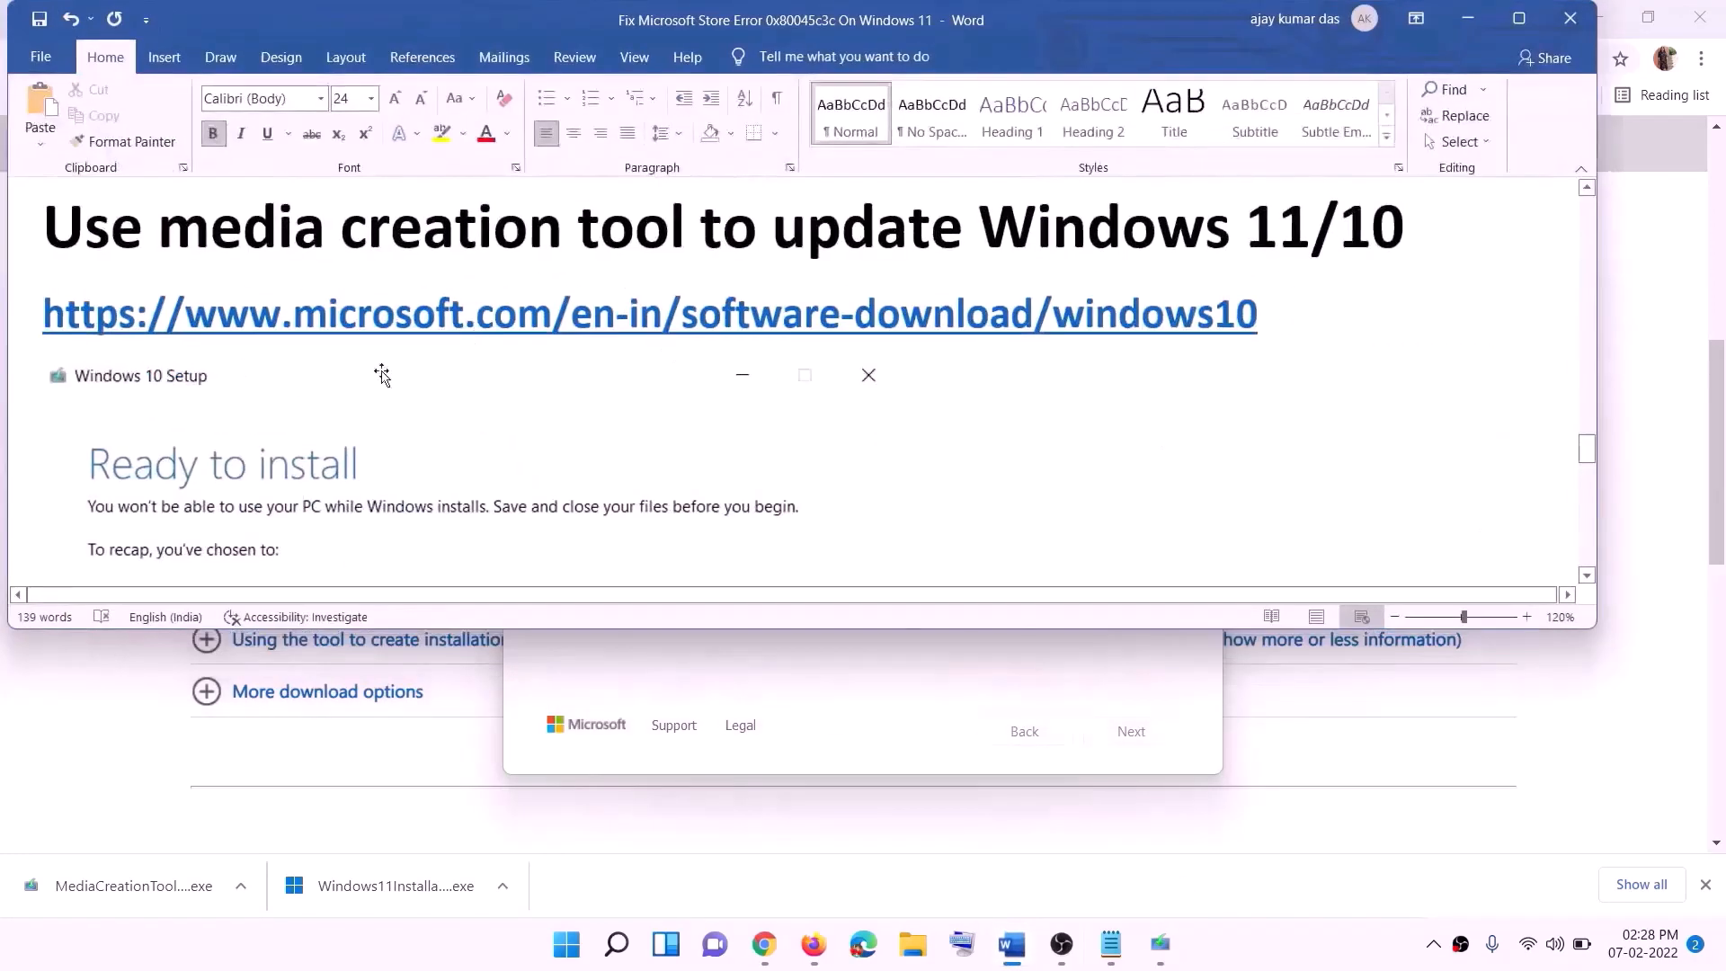
{"action": "scroll", "coordinate": [129, 425], "scroll_direction": "down", "scroll_amount": 1}
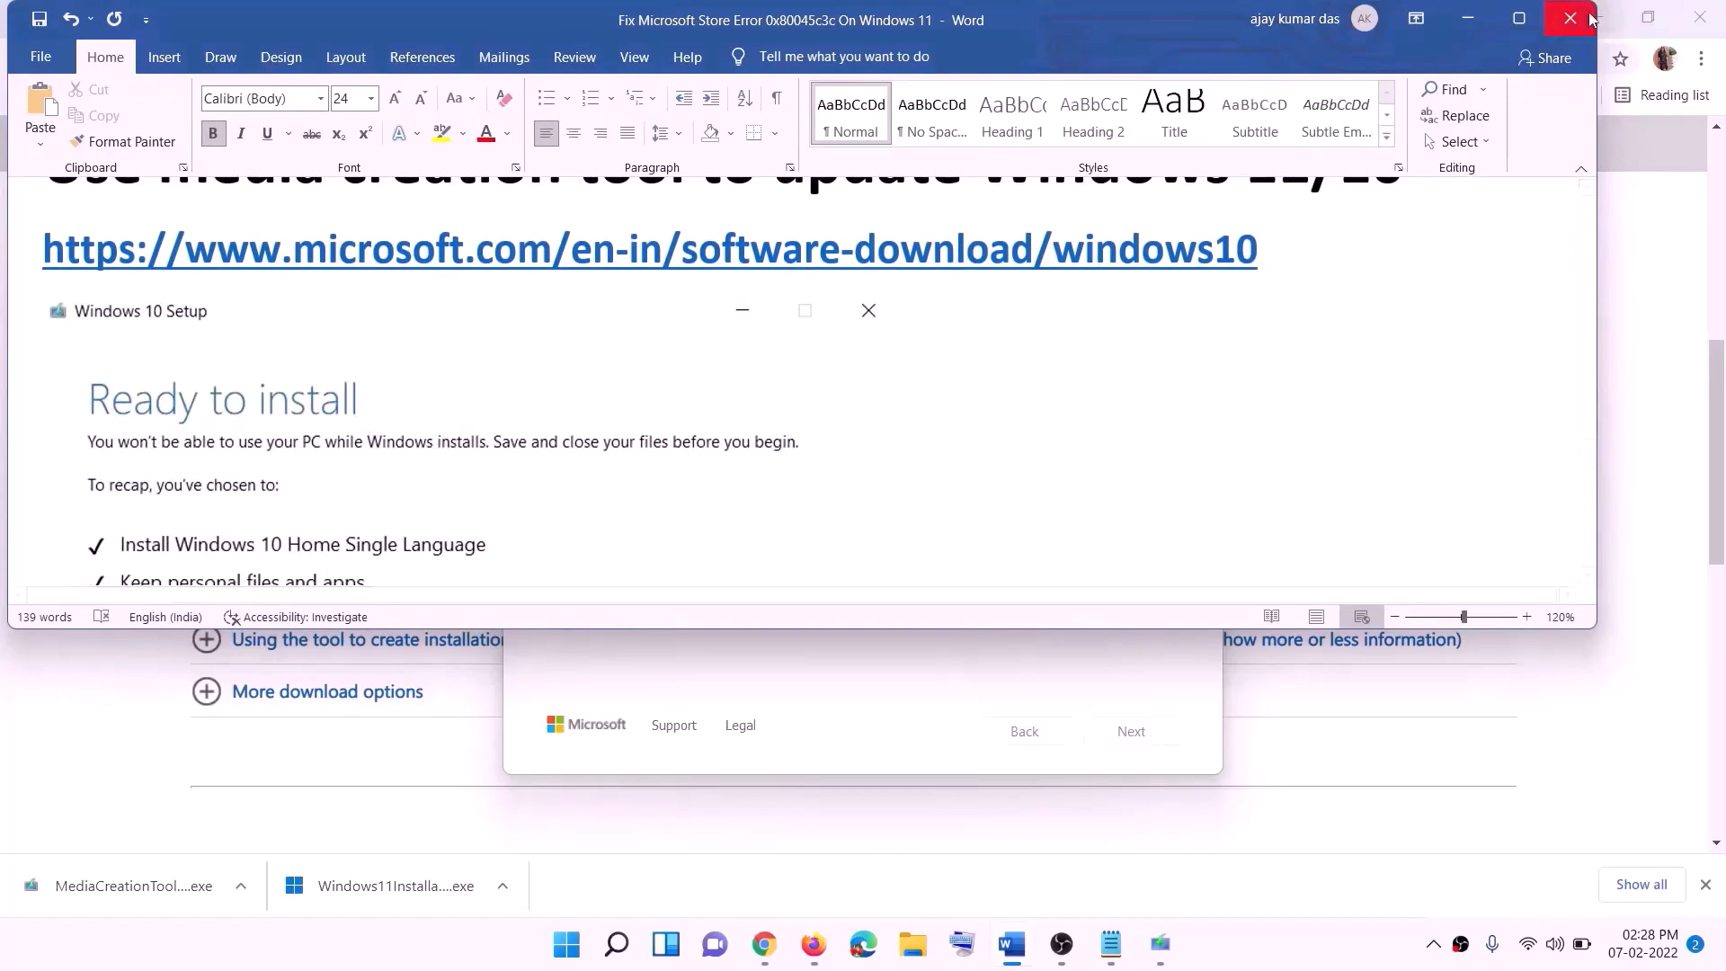
{"action": "left_click", "coordinate": [1519, 18]}
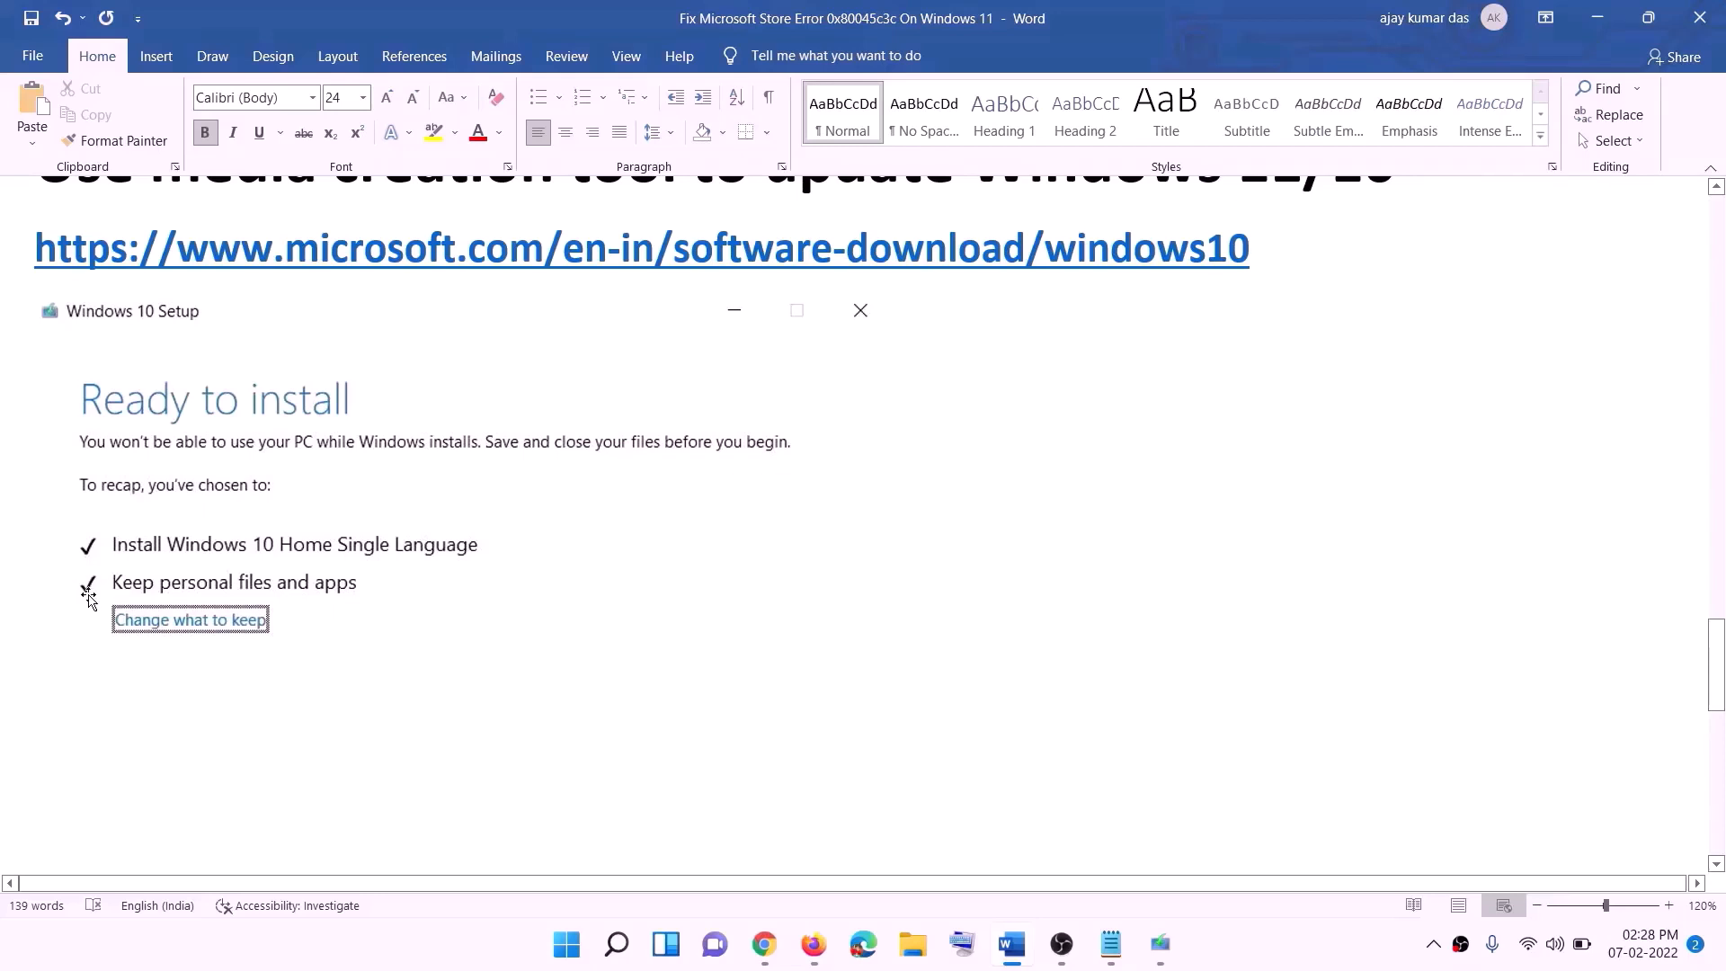
{"action": "scroll", "coordinate": [885, 627], "scroll_direction": "down", "scroll_amount": 2}
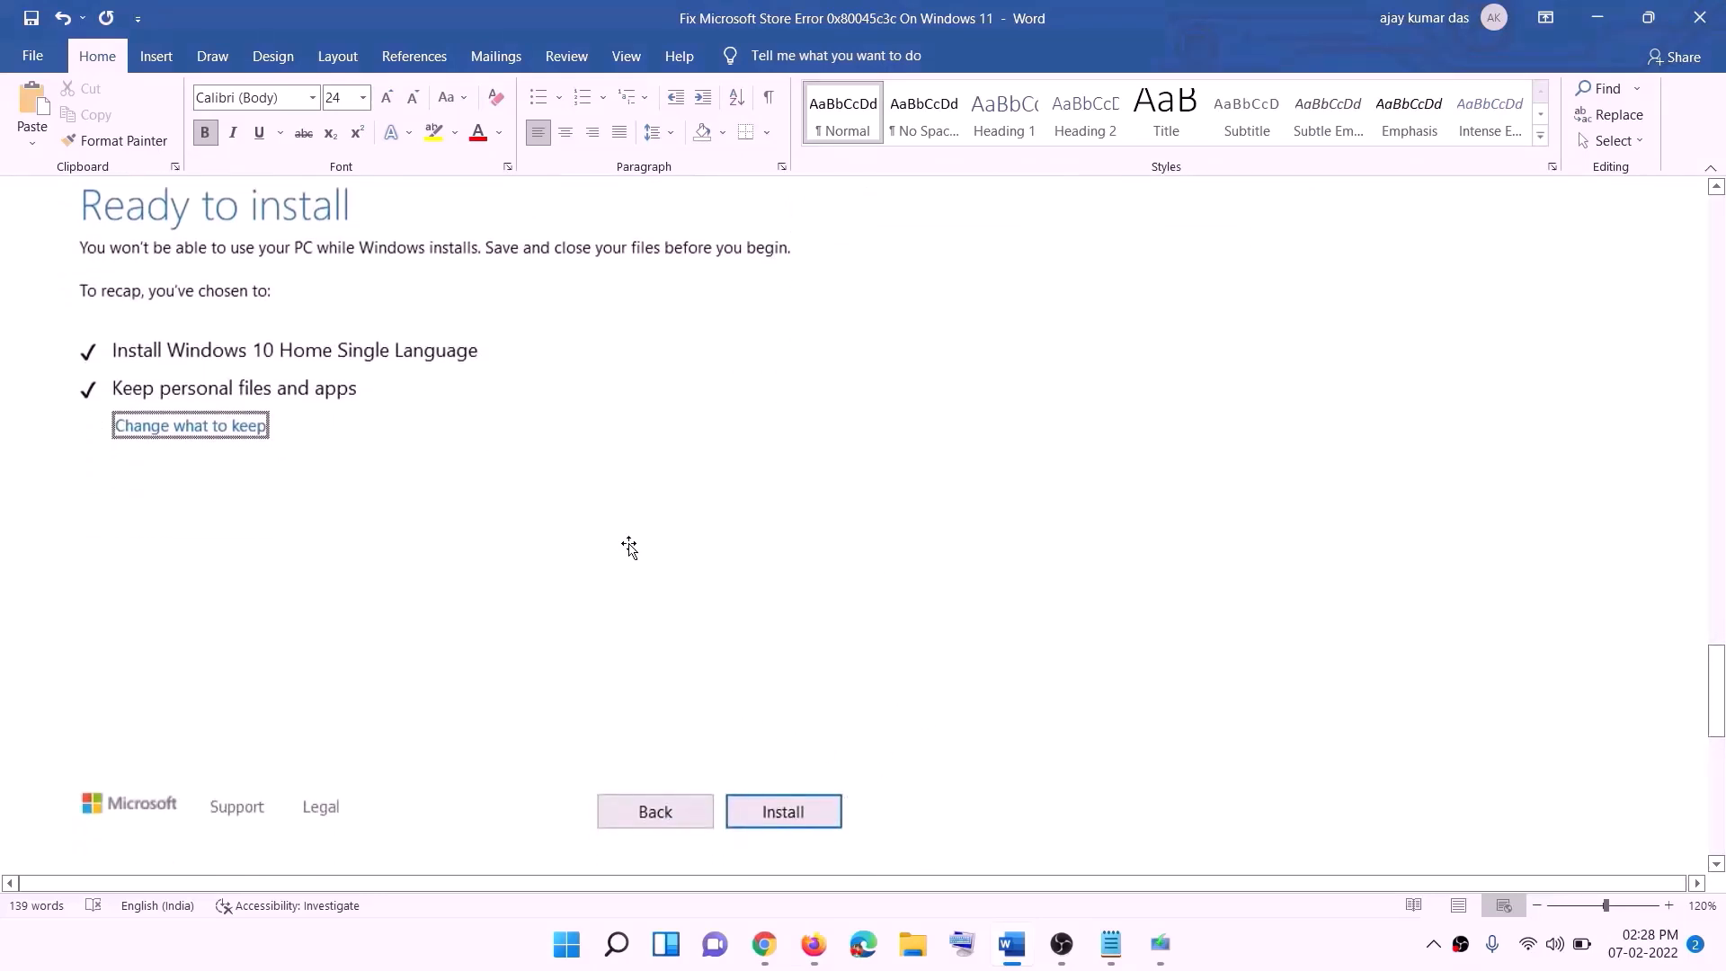
{"action": "scroll", "coordinate": [704, 554], "scroll_direction": "up", "scroll_amount": 1}
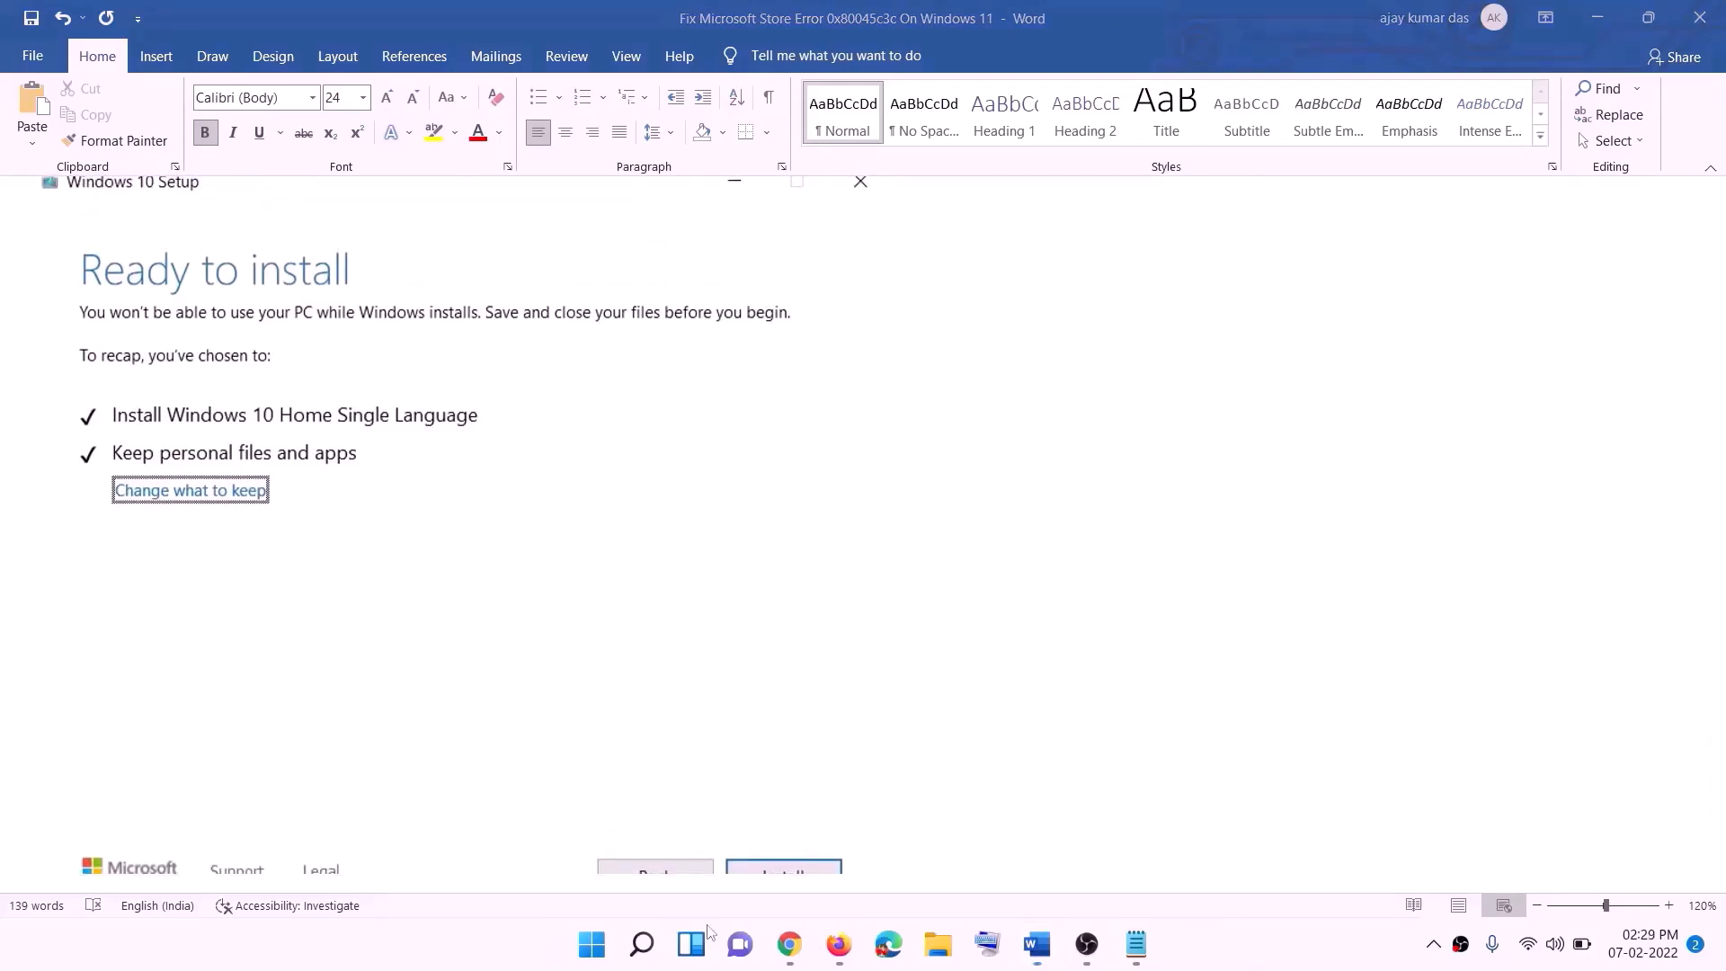
Switch to the browser, download the Windows 11 media creation tool from the Download Windows 11 page, and run it with permission to make changes.
{"action": "left_click", "coordinate": [794, 951]}
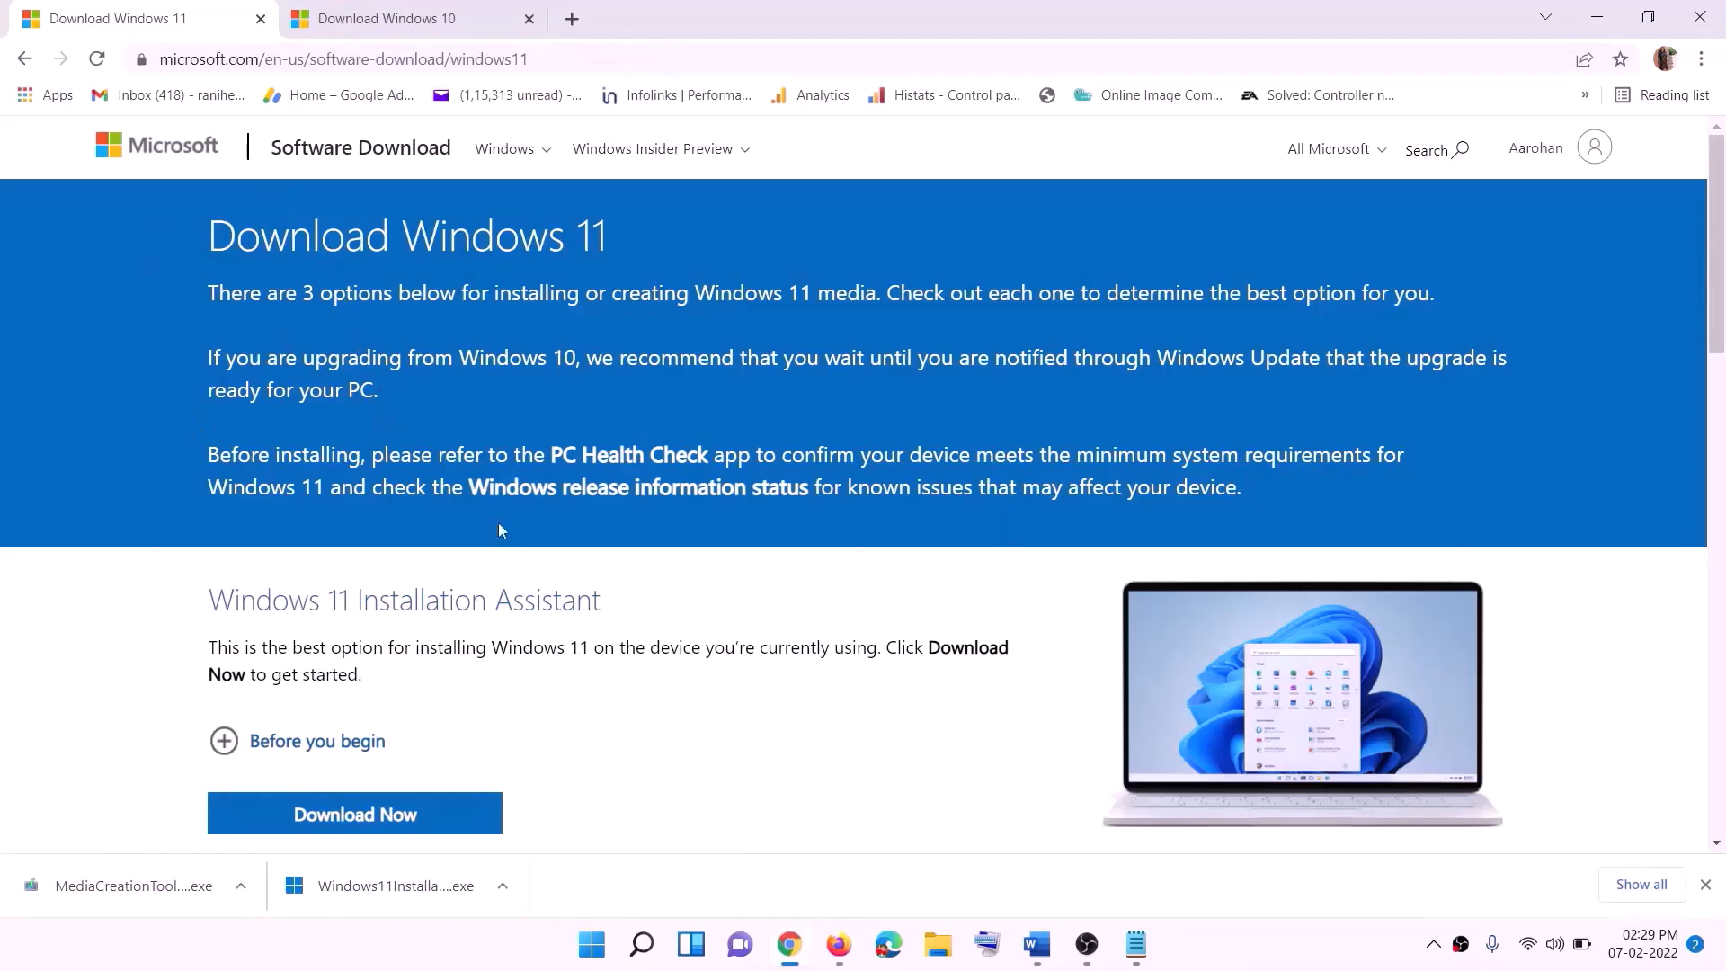
{"action": "scroll", "coordinate": [549, 603], "scroll_direction": "down", "scroll_amount": 5}
{"action": "left_click", "coordinate": [352, 536]}
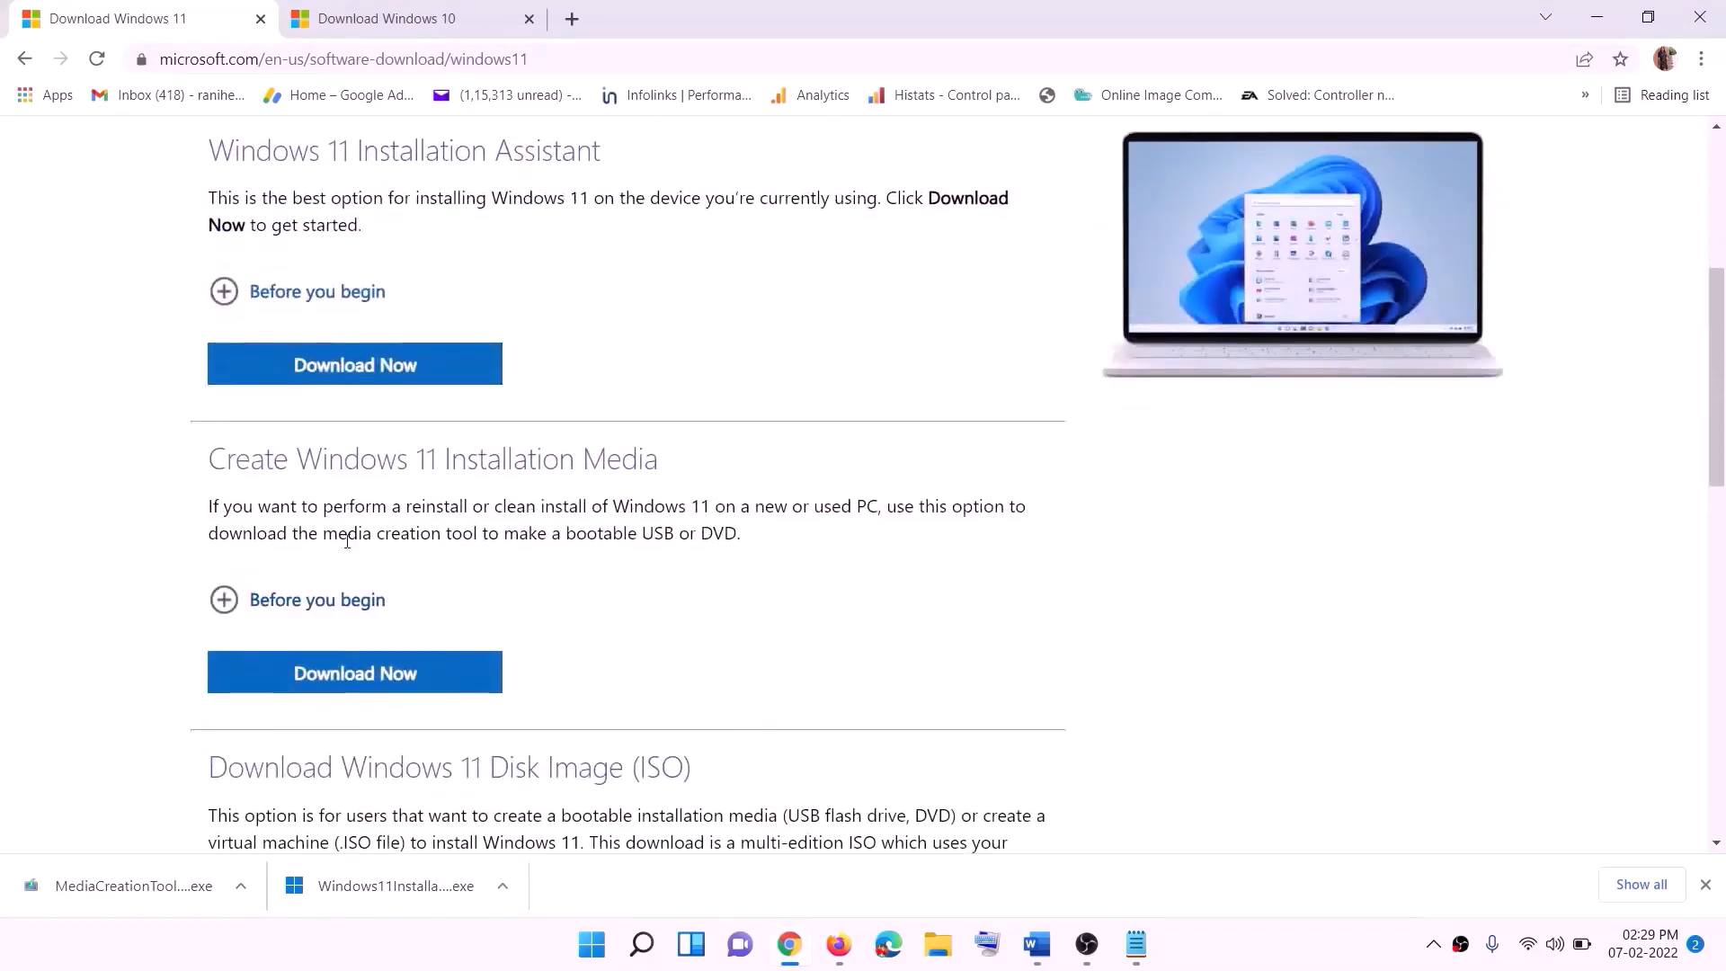
{"action": "left_click_drag", "start_coordinate": [323, 535], "coordinate": [500, 535]}
{"action": "left_click", "coordinate": [347, 680]}
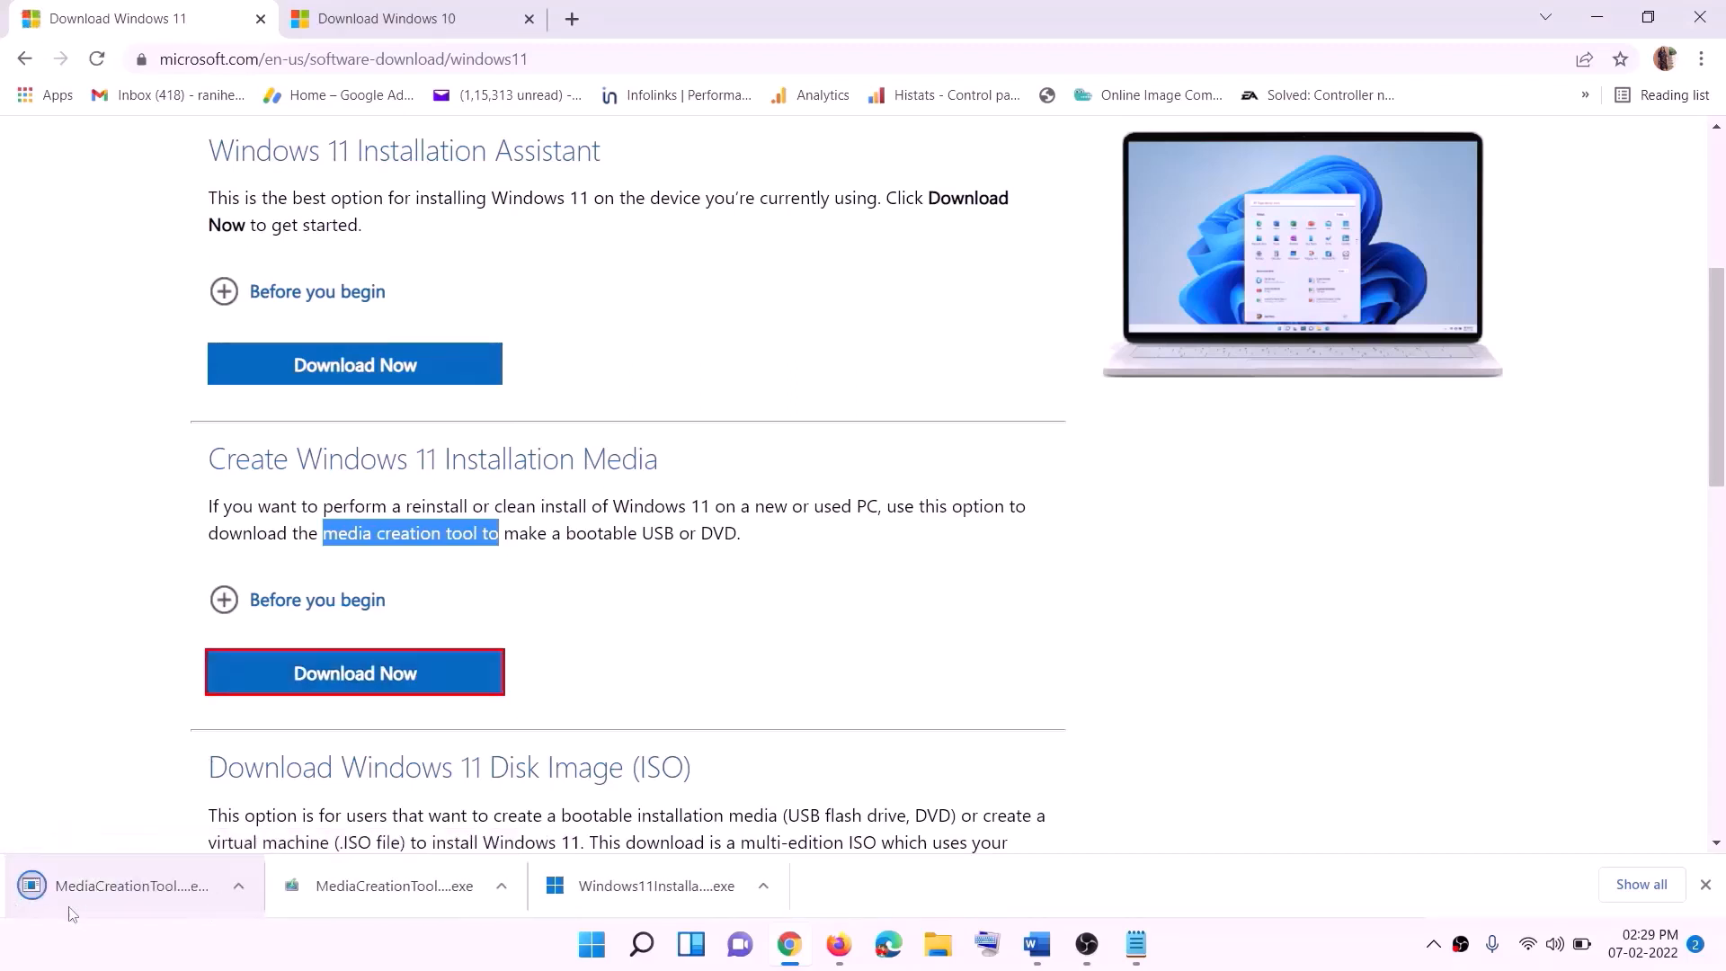
{"action": "left_click", "coordinate": [160, 883]}
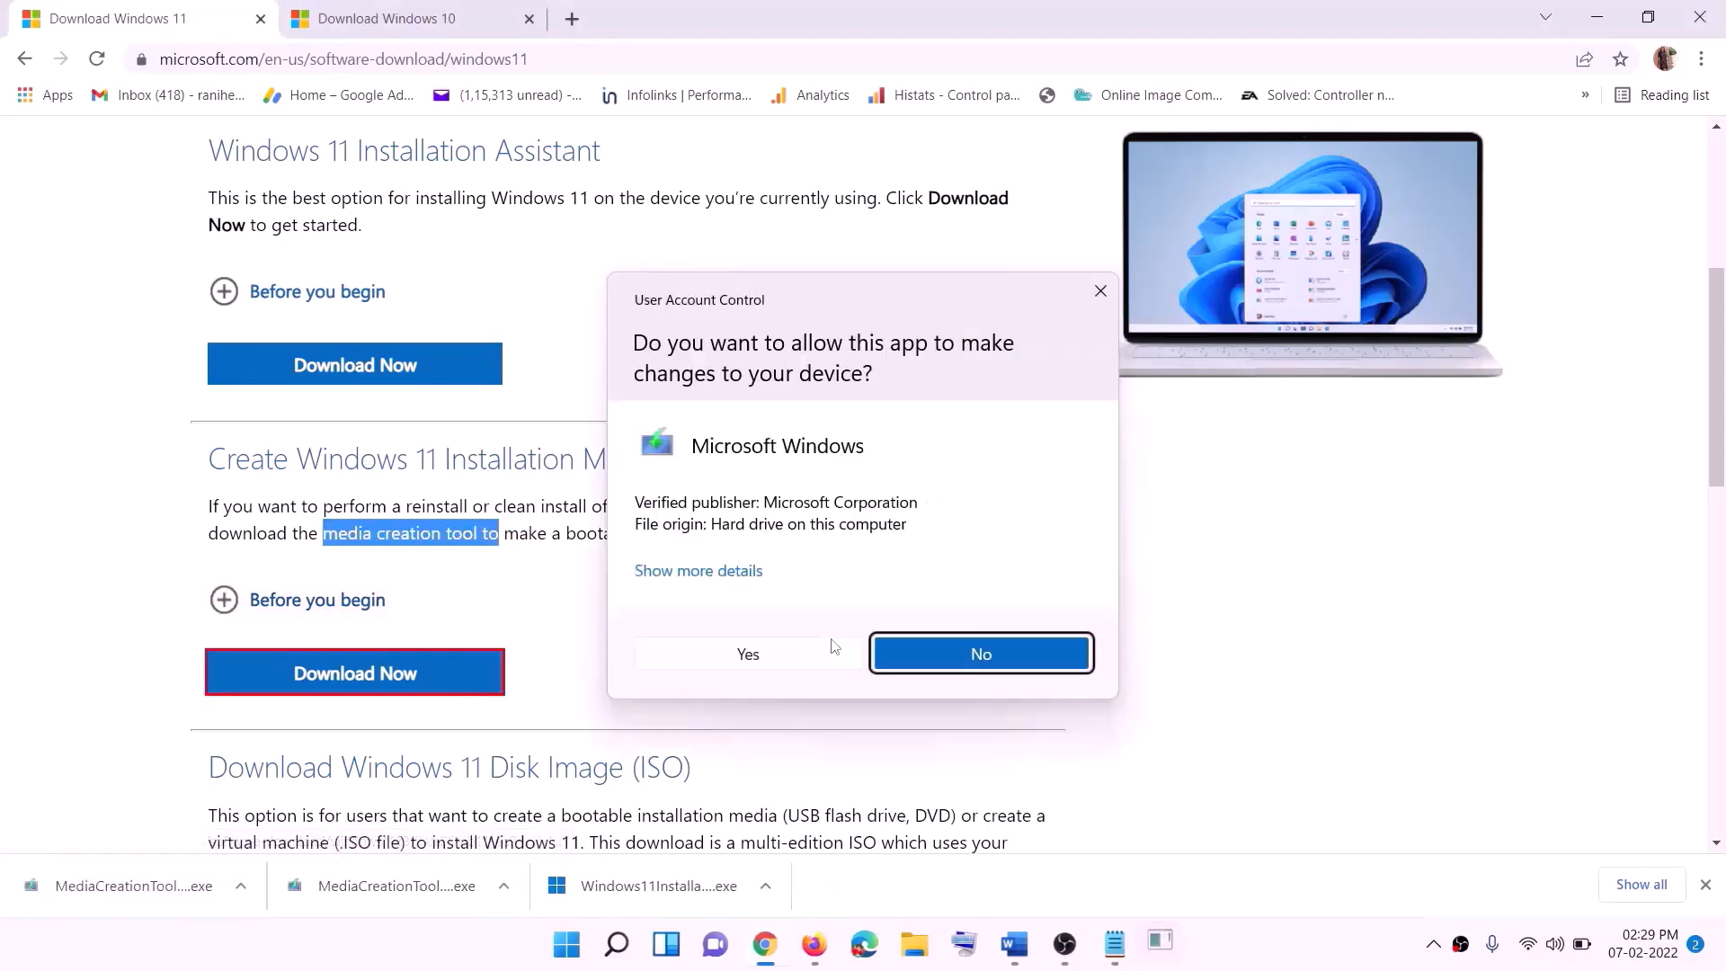
{"action": "left_click", "coordinate": [765, 661]}
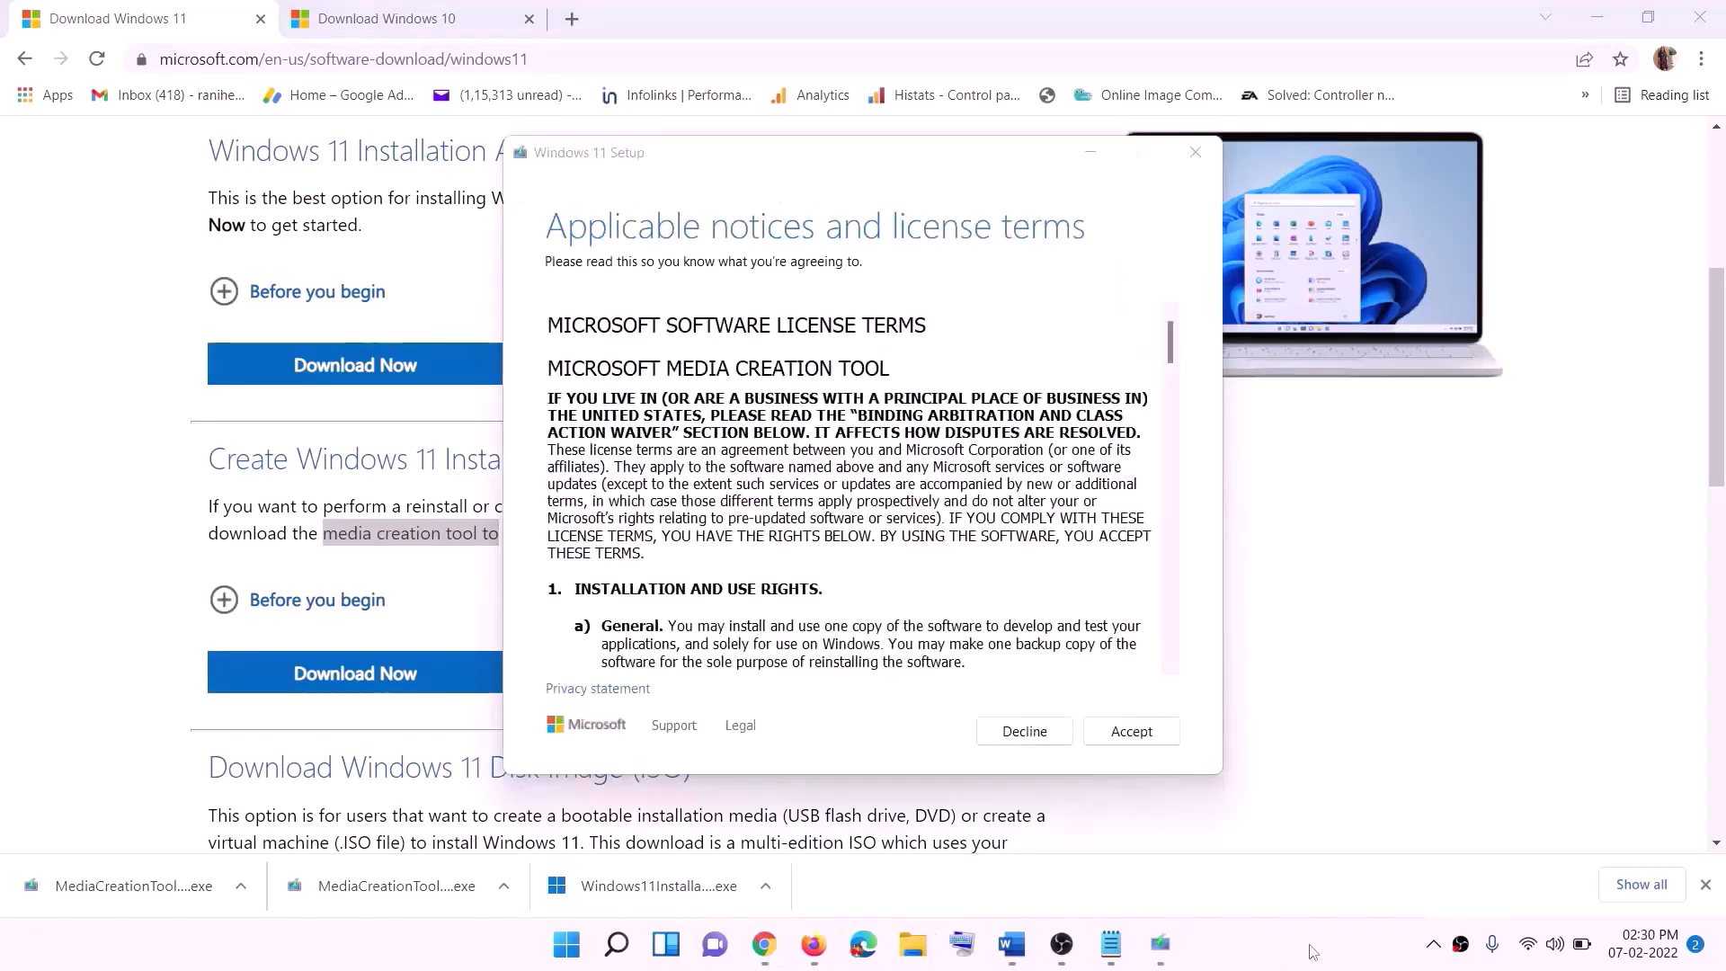
Accept the Windows 11 Setup license, keep the recommended language and edition, and choose an ISO file named Windows with Desktop as its location.
{"action": "left_click", "coordinate": [1100, 743]}
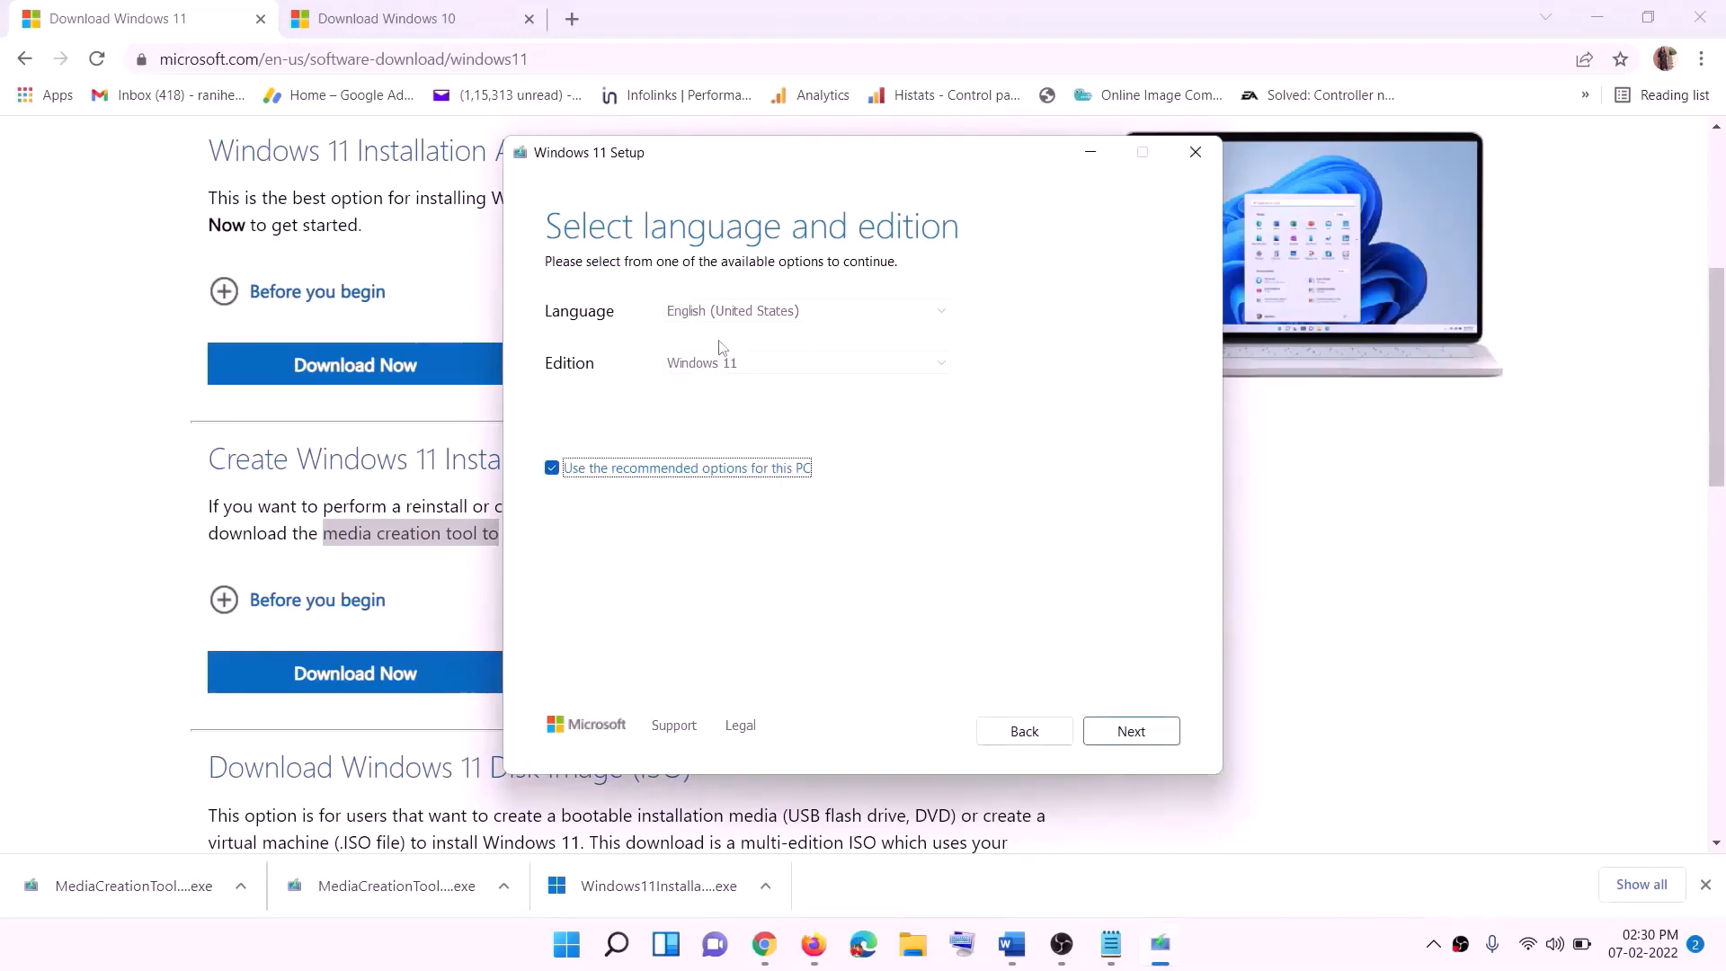
{"action": "left_click", "coordinate": [1124, 730]}
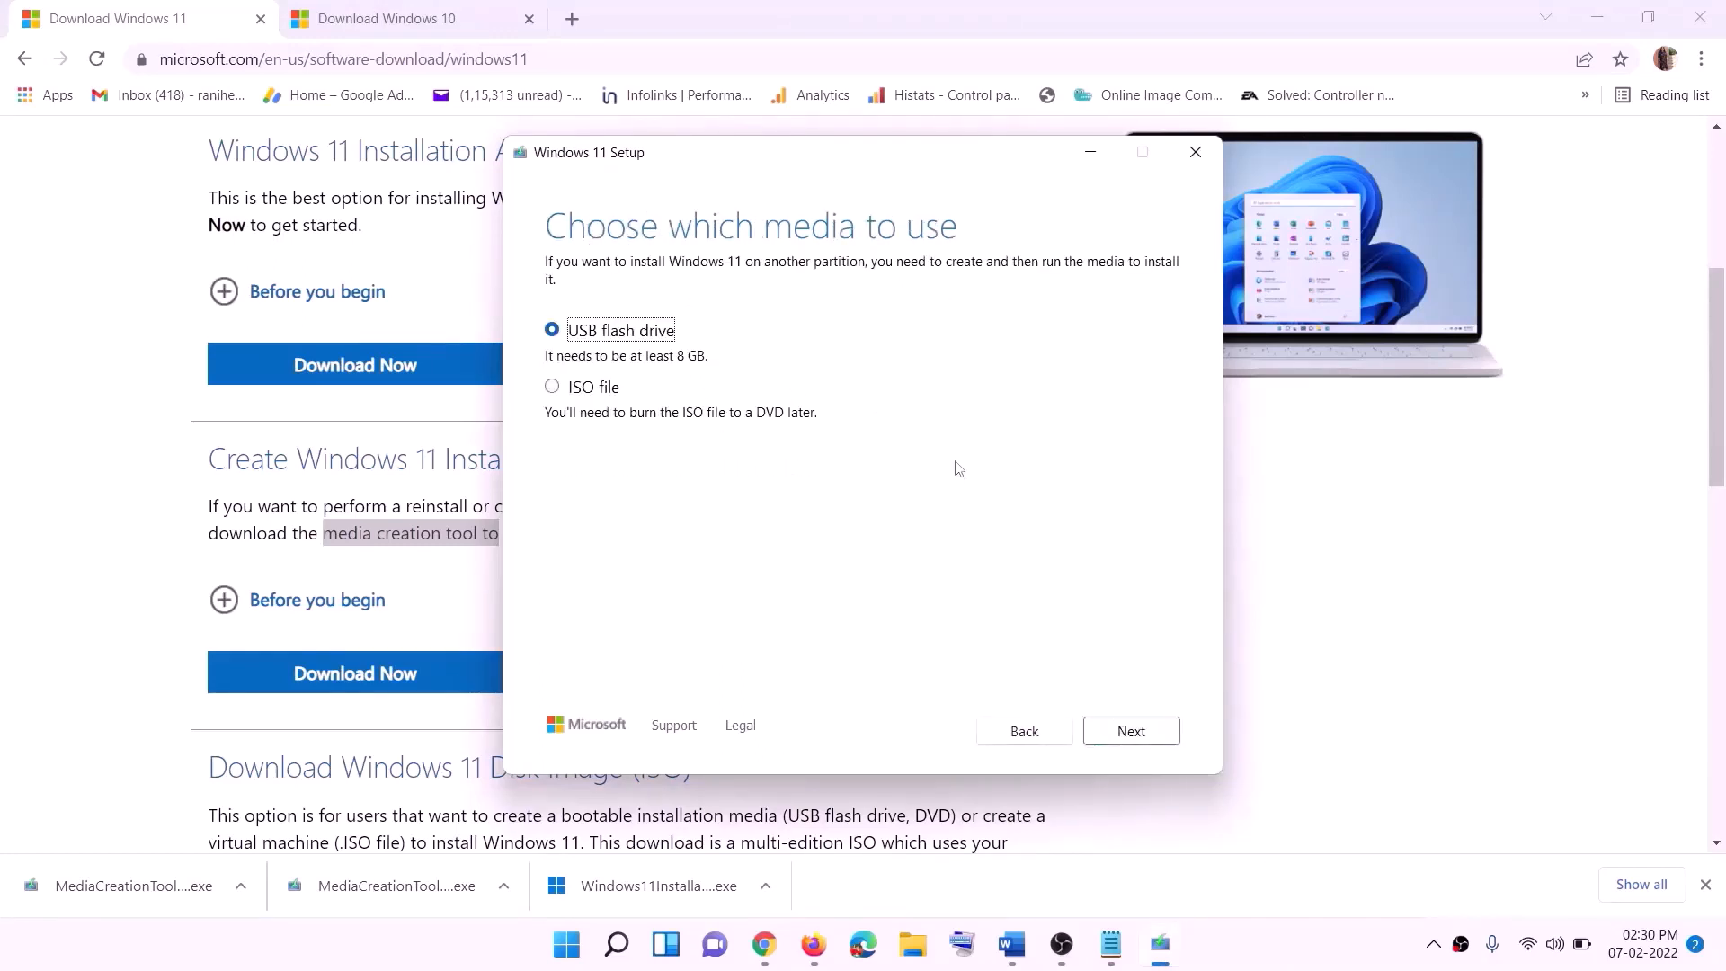
{"action": "left_click", "coordinate": [575, 388]}
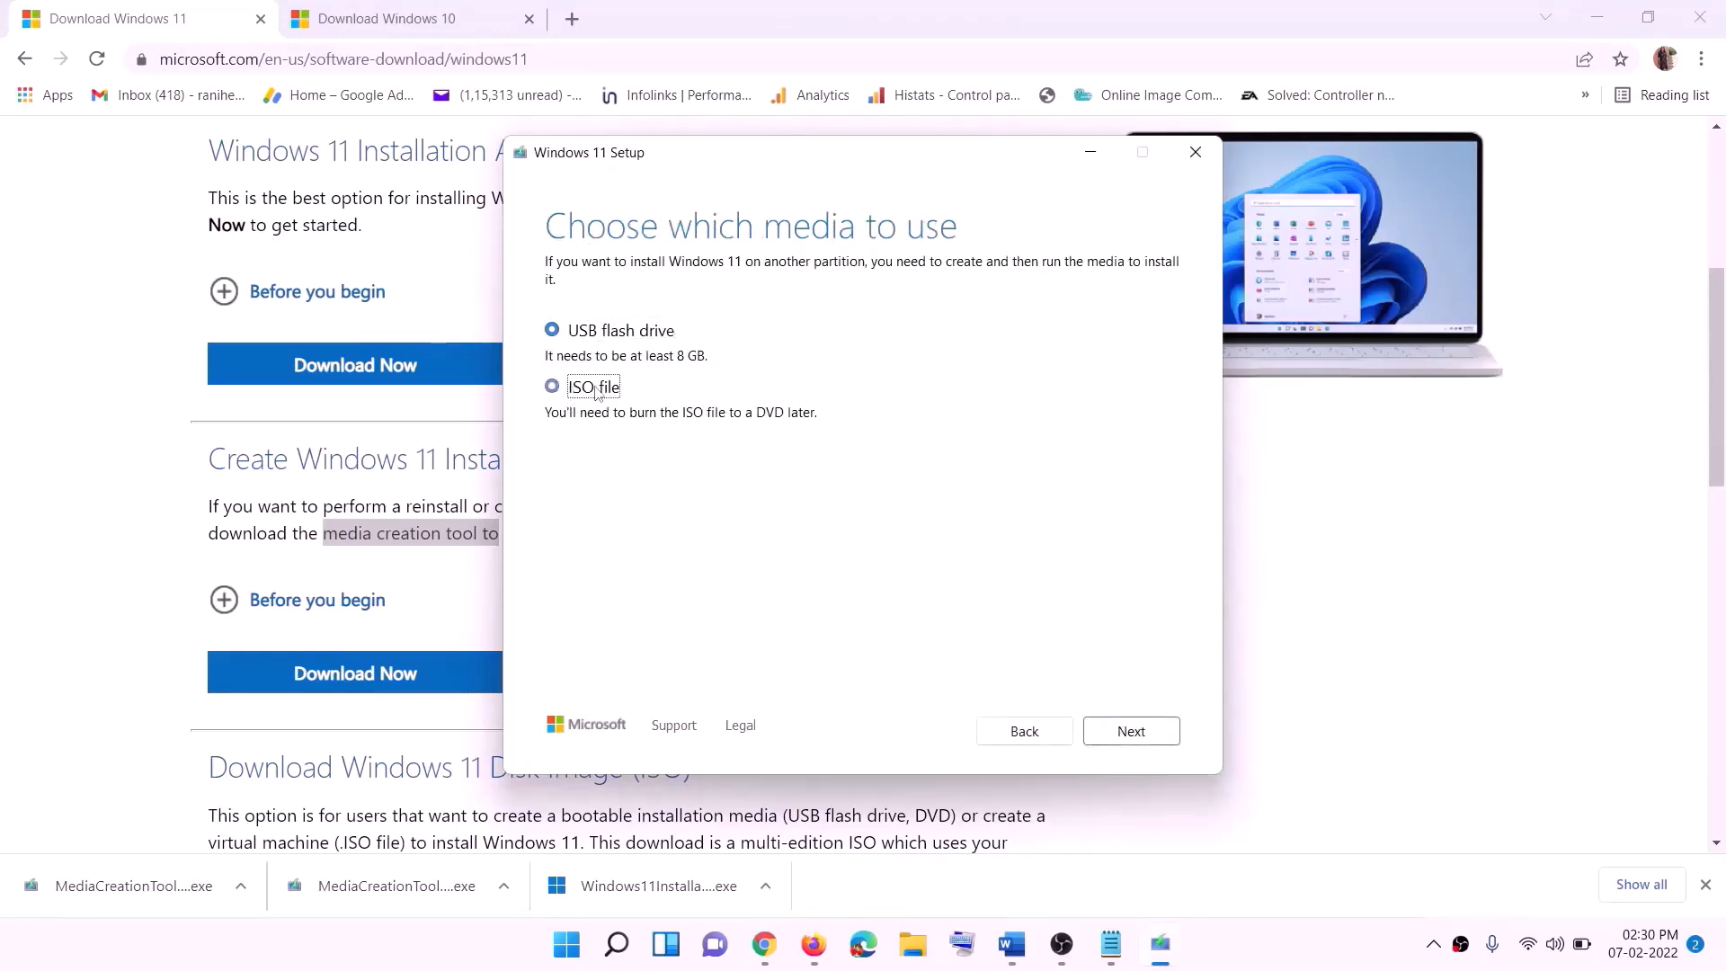
{"action": "left_click", "coordinate": [1128, 731]}
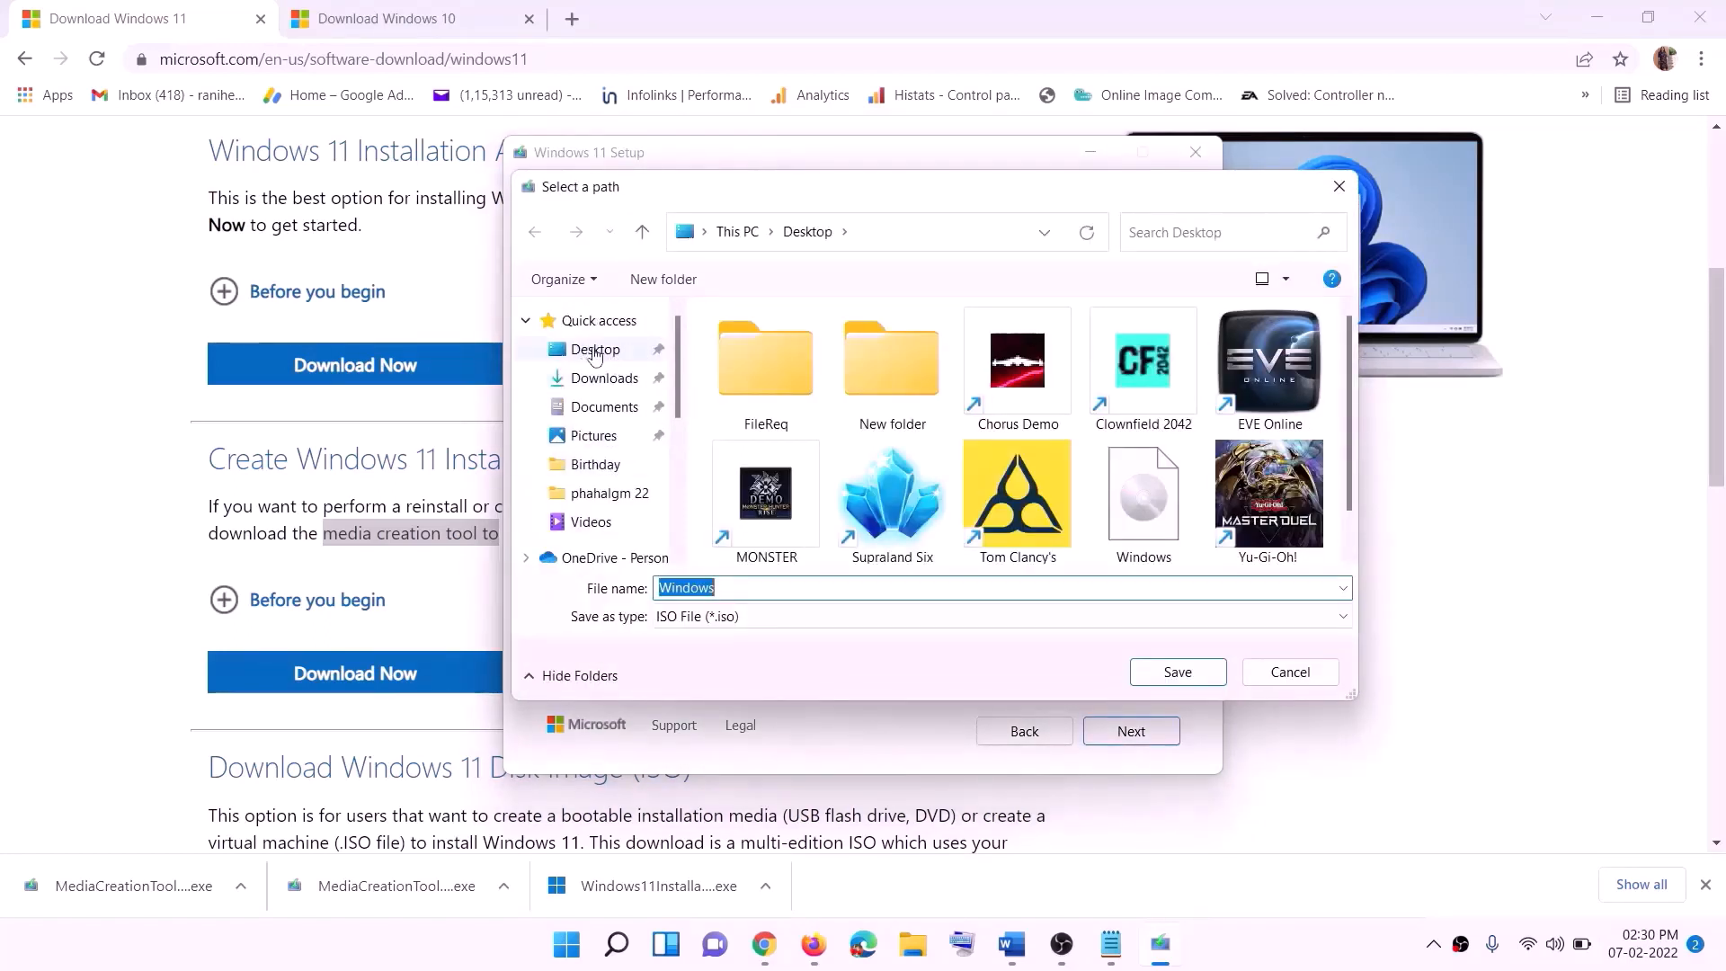
{"action": "left_click", "coordinate": [595, 355]}
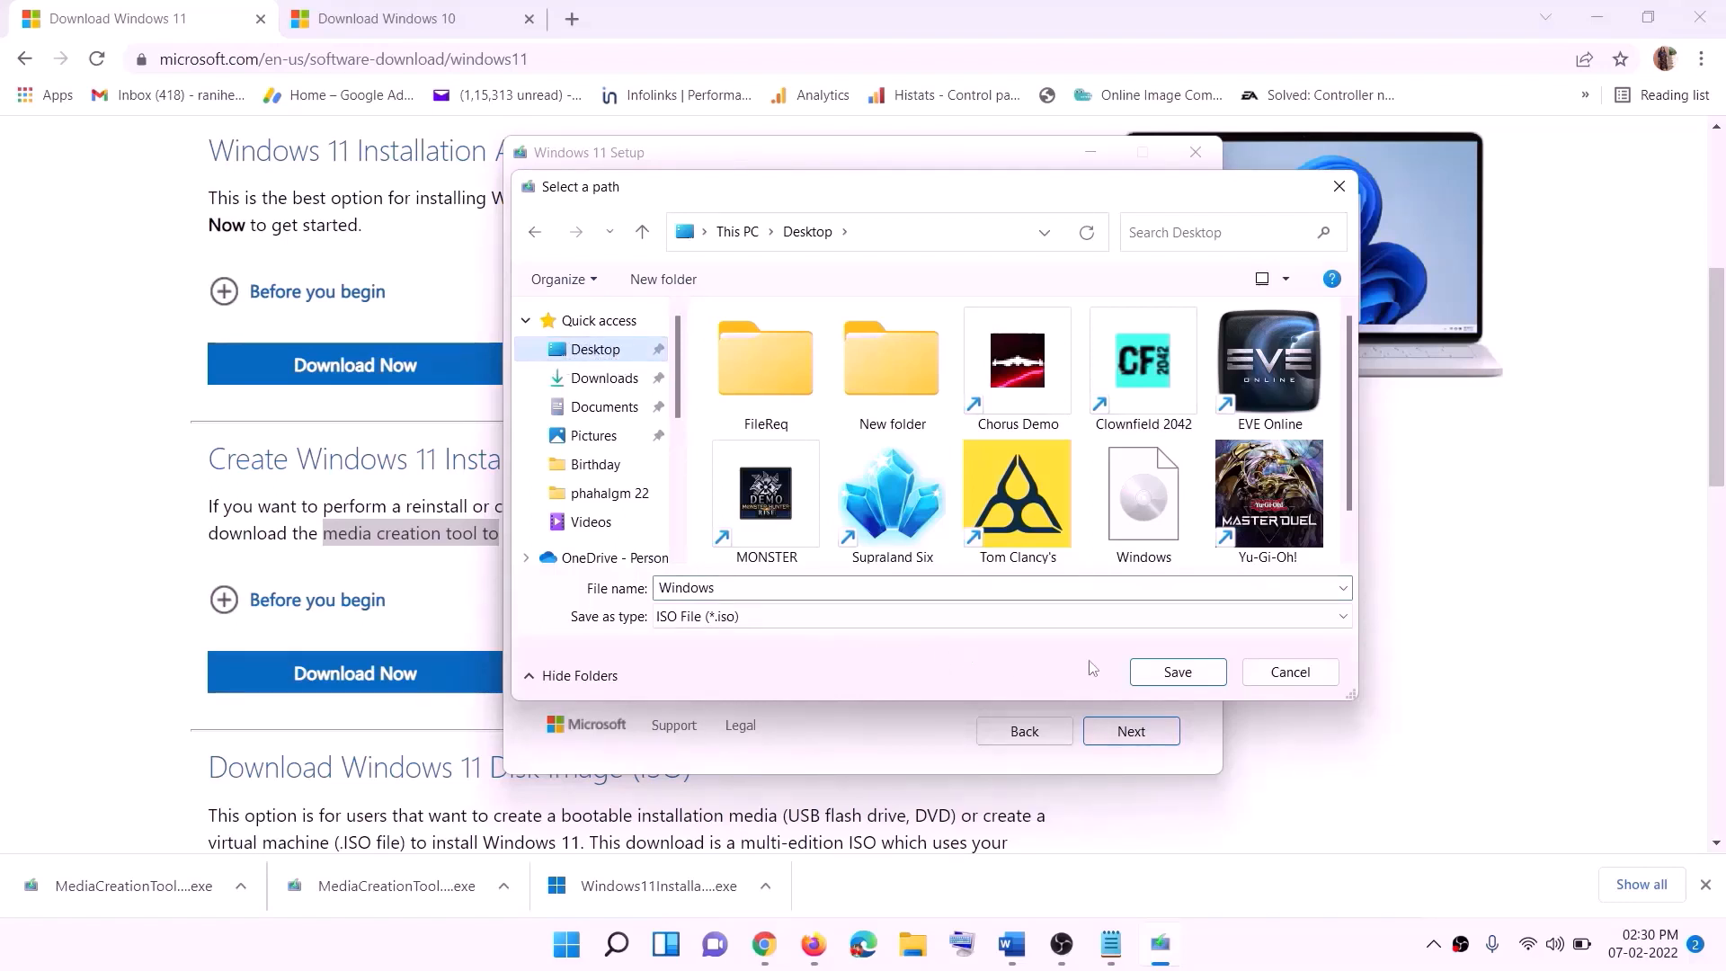
{"action": "left_click", "coordinate": [1216, 942]}
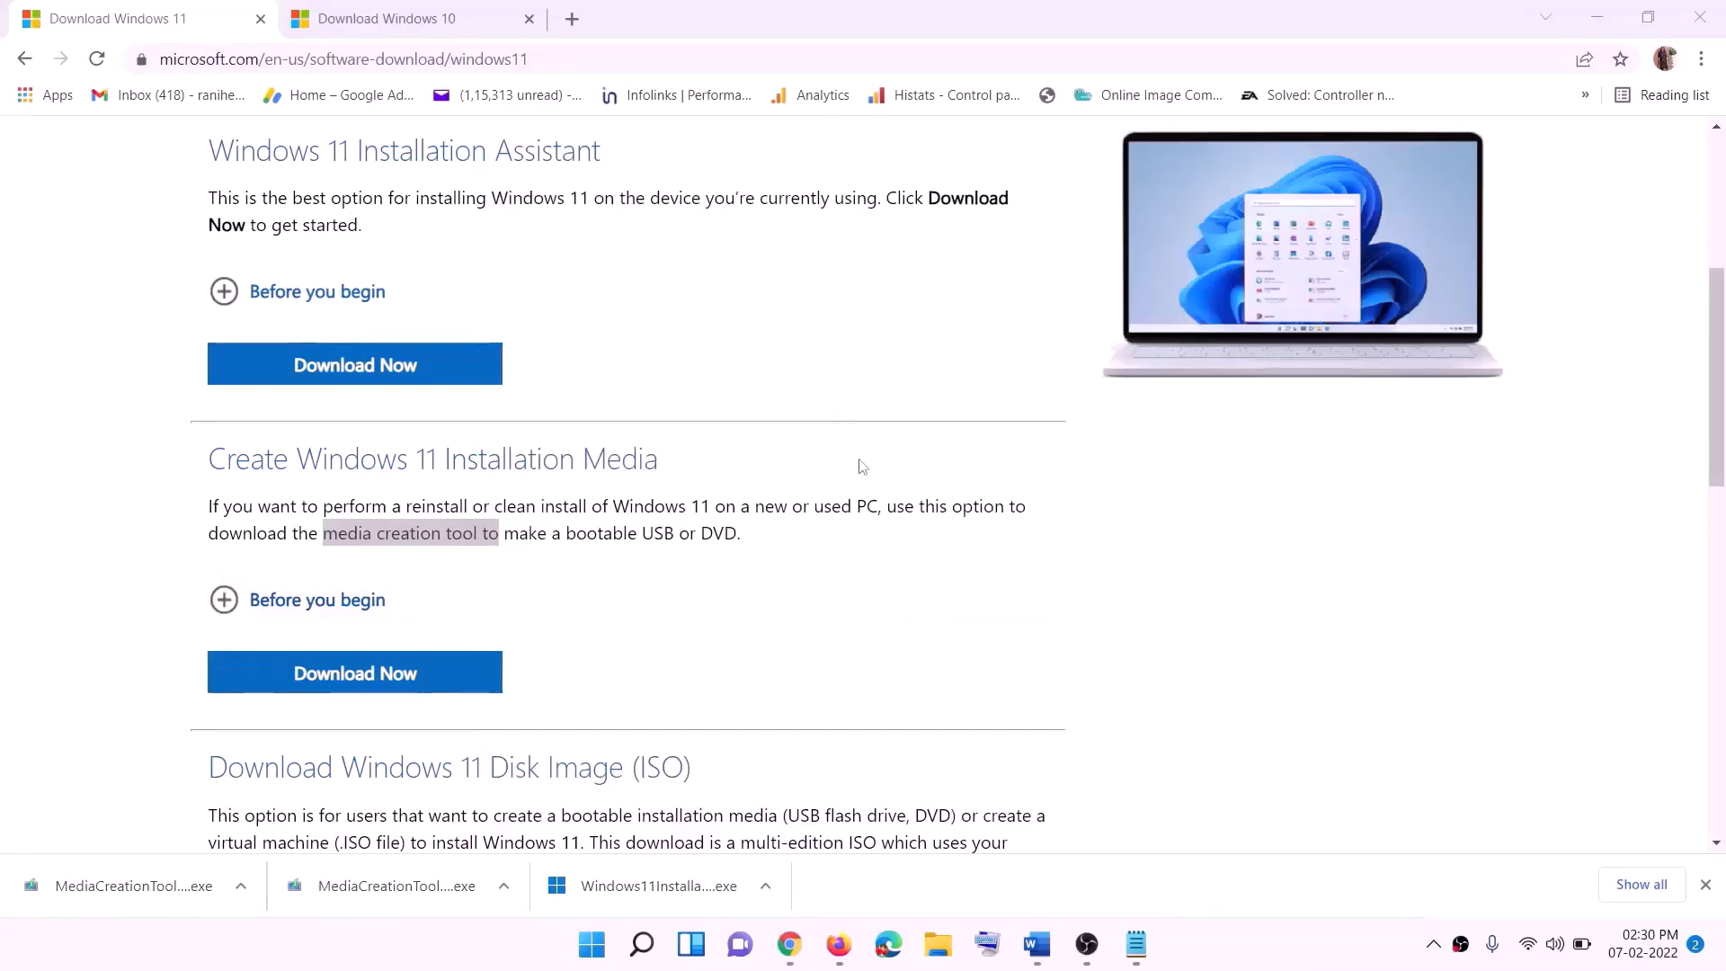
Show the desktop, move the Windows ISO file just above the Firefox shortcut, and open it as a mounted drive.
{"action": "key", "text": "super+d"}
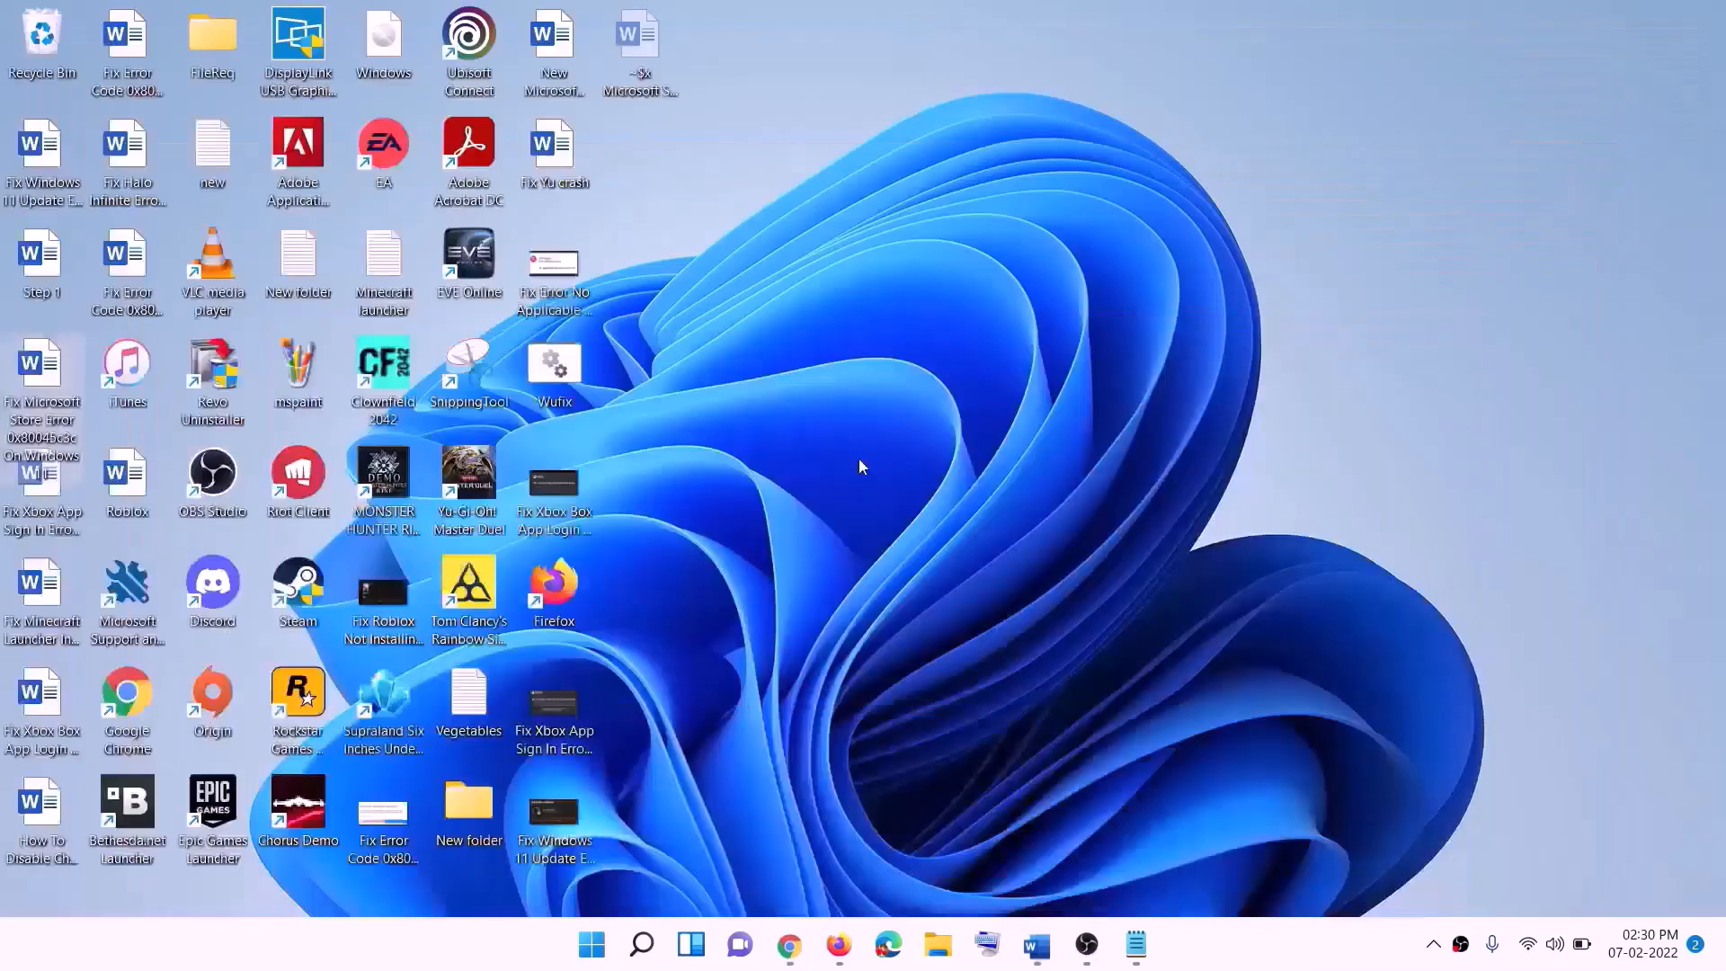
{"action": "left_click_drag", "start_coordinate": [409, 45], "coordinate": [559, 488]}
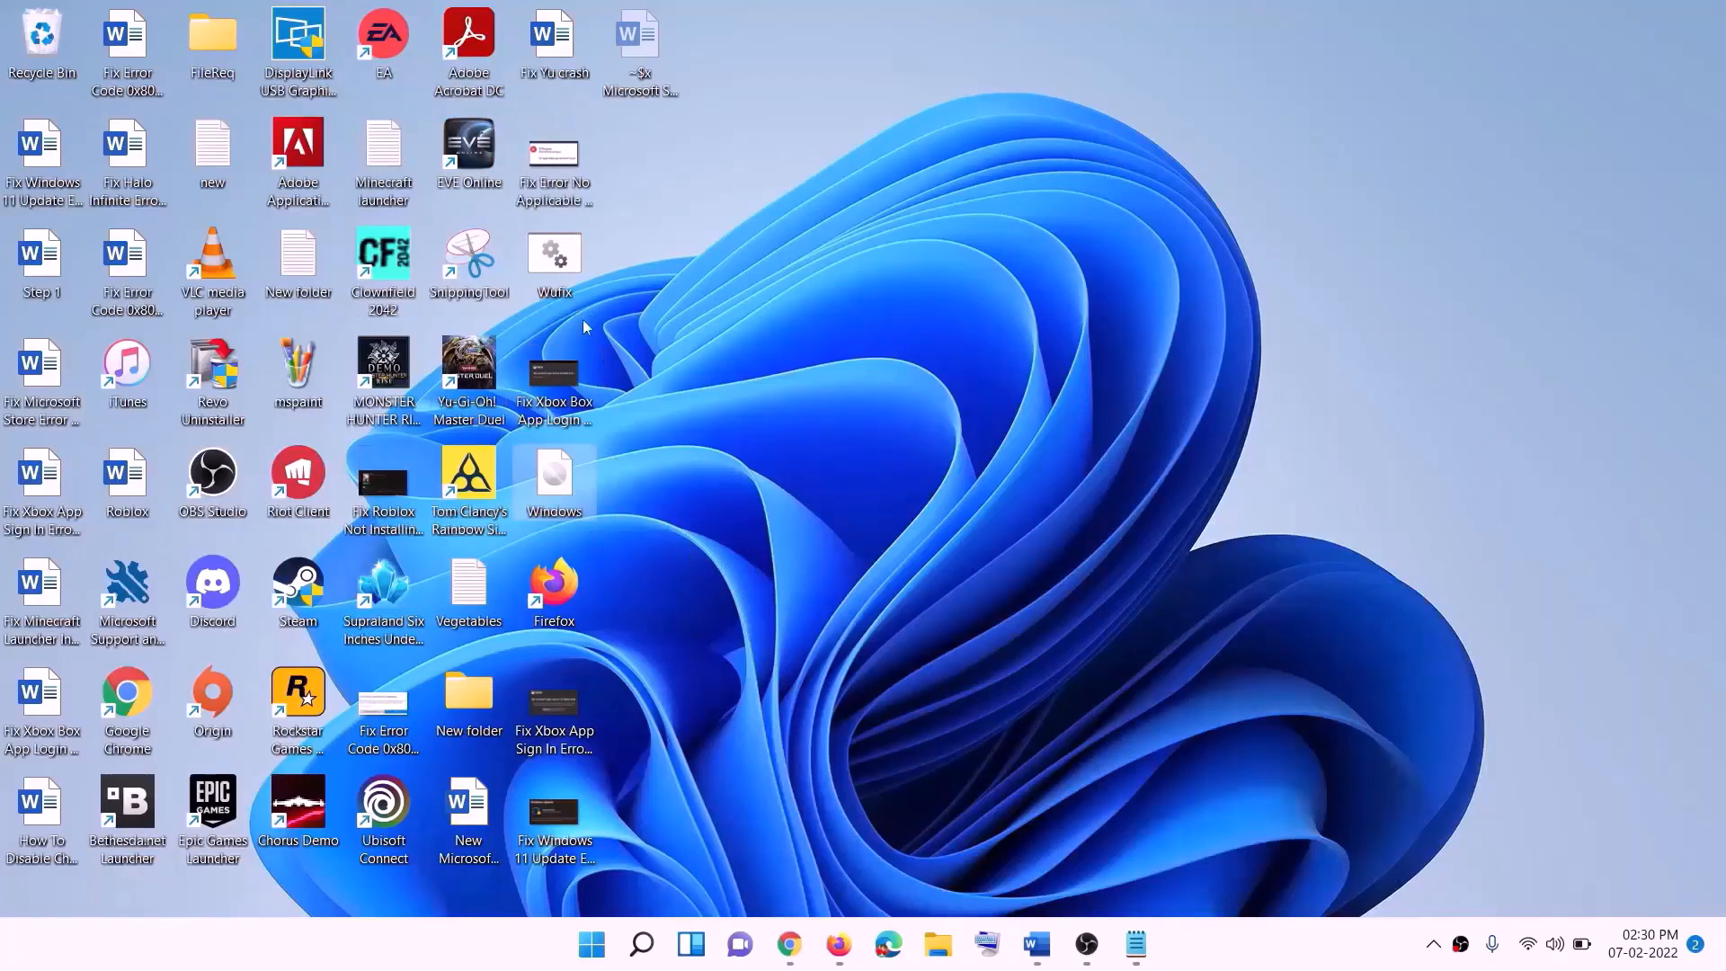
{"action": "double_click", "coordinate": [557, 492]}
Run setup from the mounted ESD-ISO drive and continue past the Install Windows 11 page.
{"action": "left_click", "coordinate": [568, 629]}
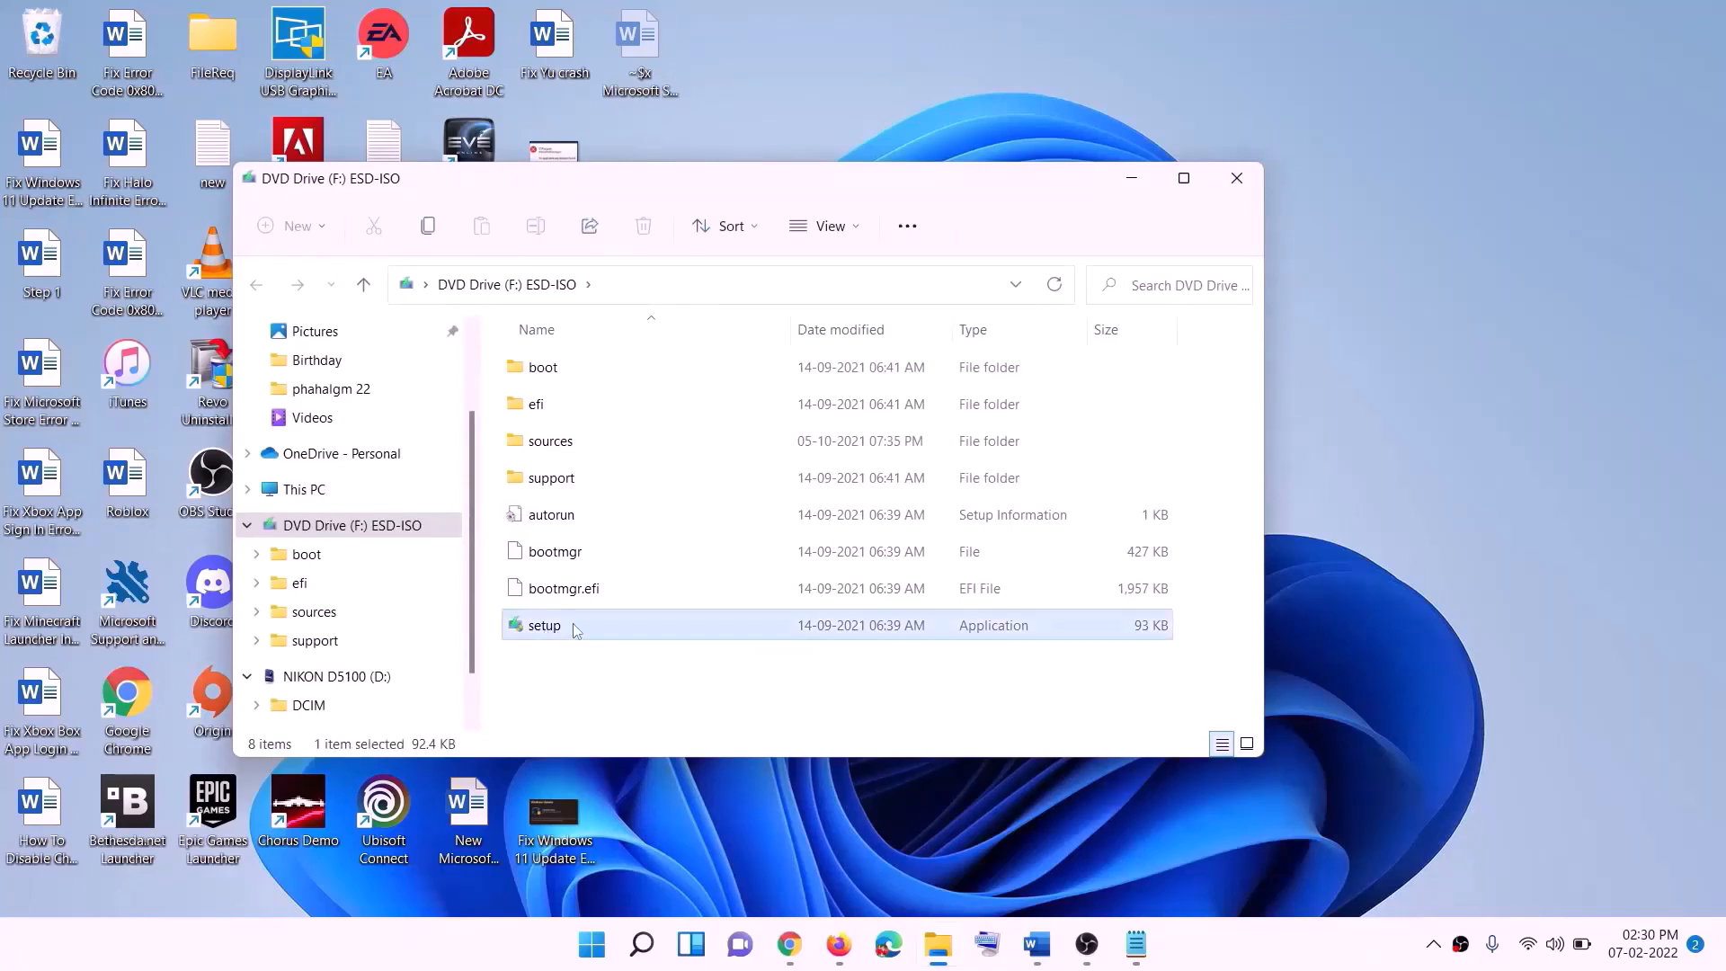
{"action": "double_click", "coordinate": [589, 629]}
{"action": "left_click", "coordinate": [694, 709]}
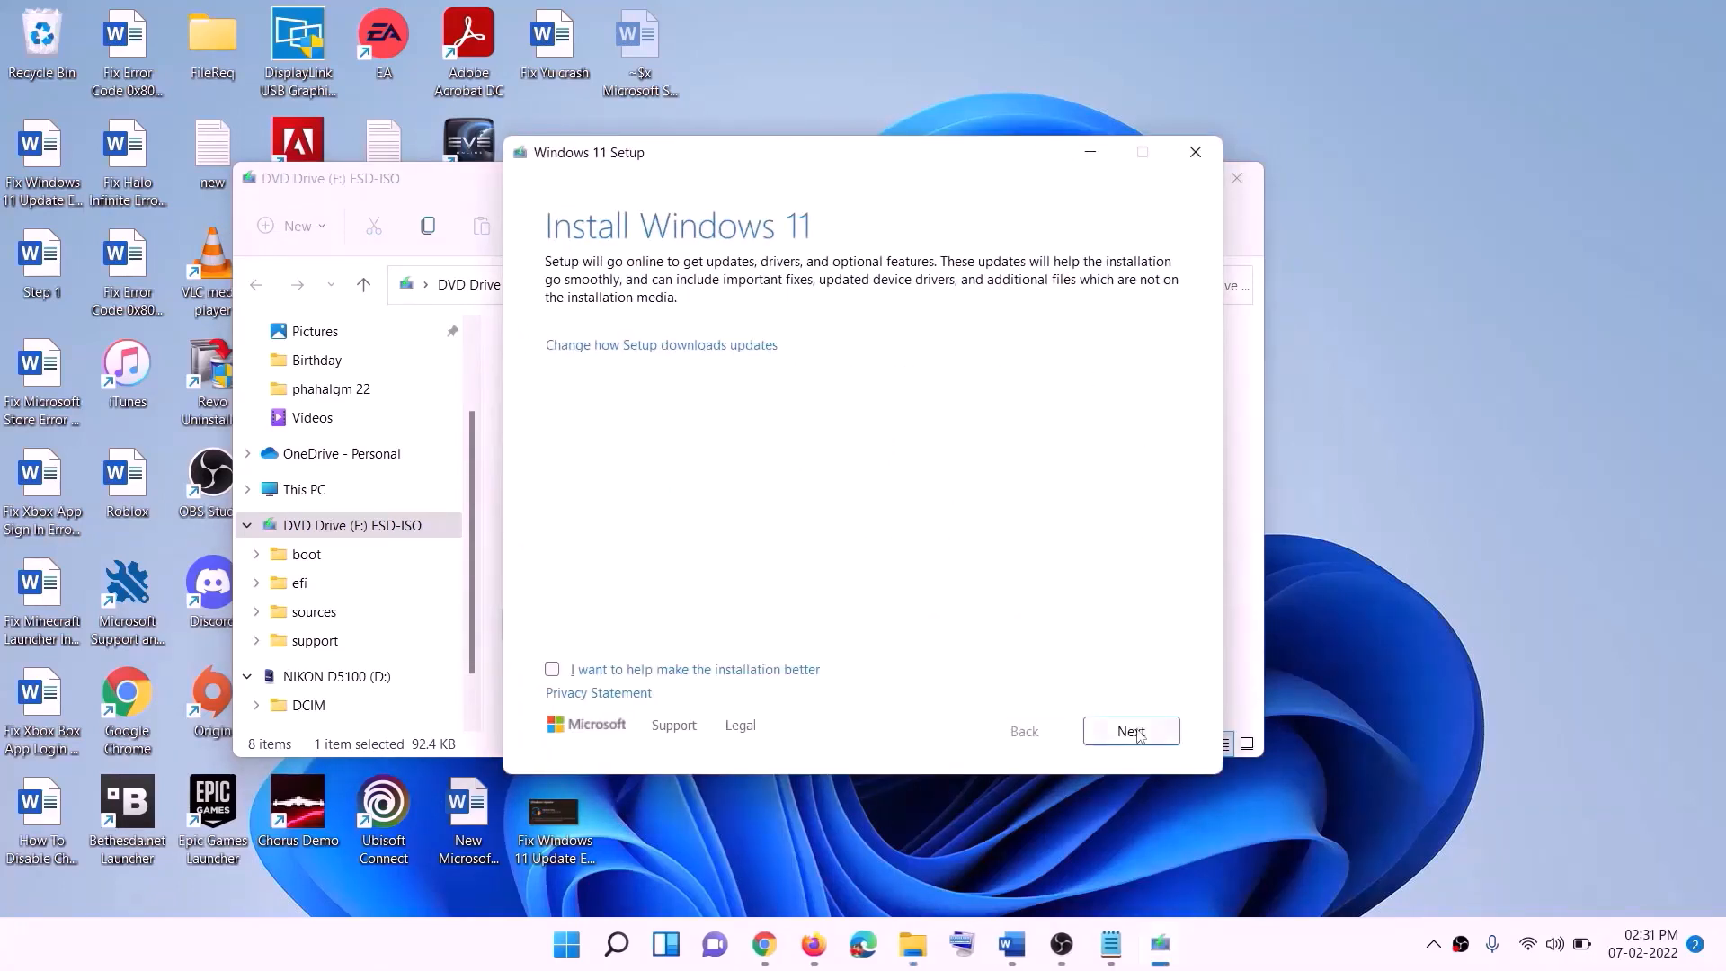
{"action": "left_click", "coordinate": [1136, 734]}
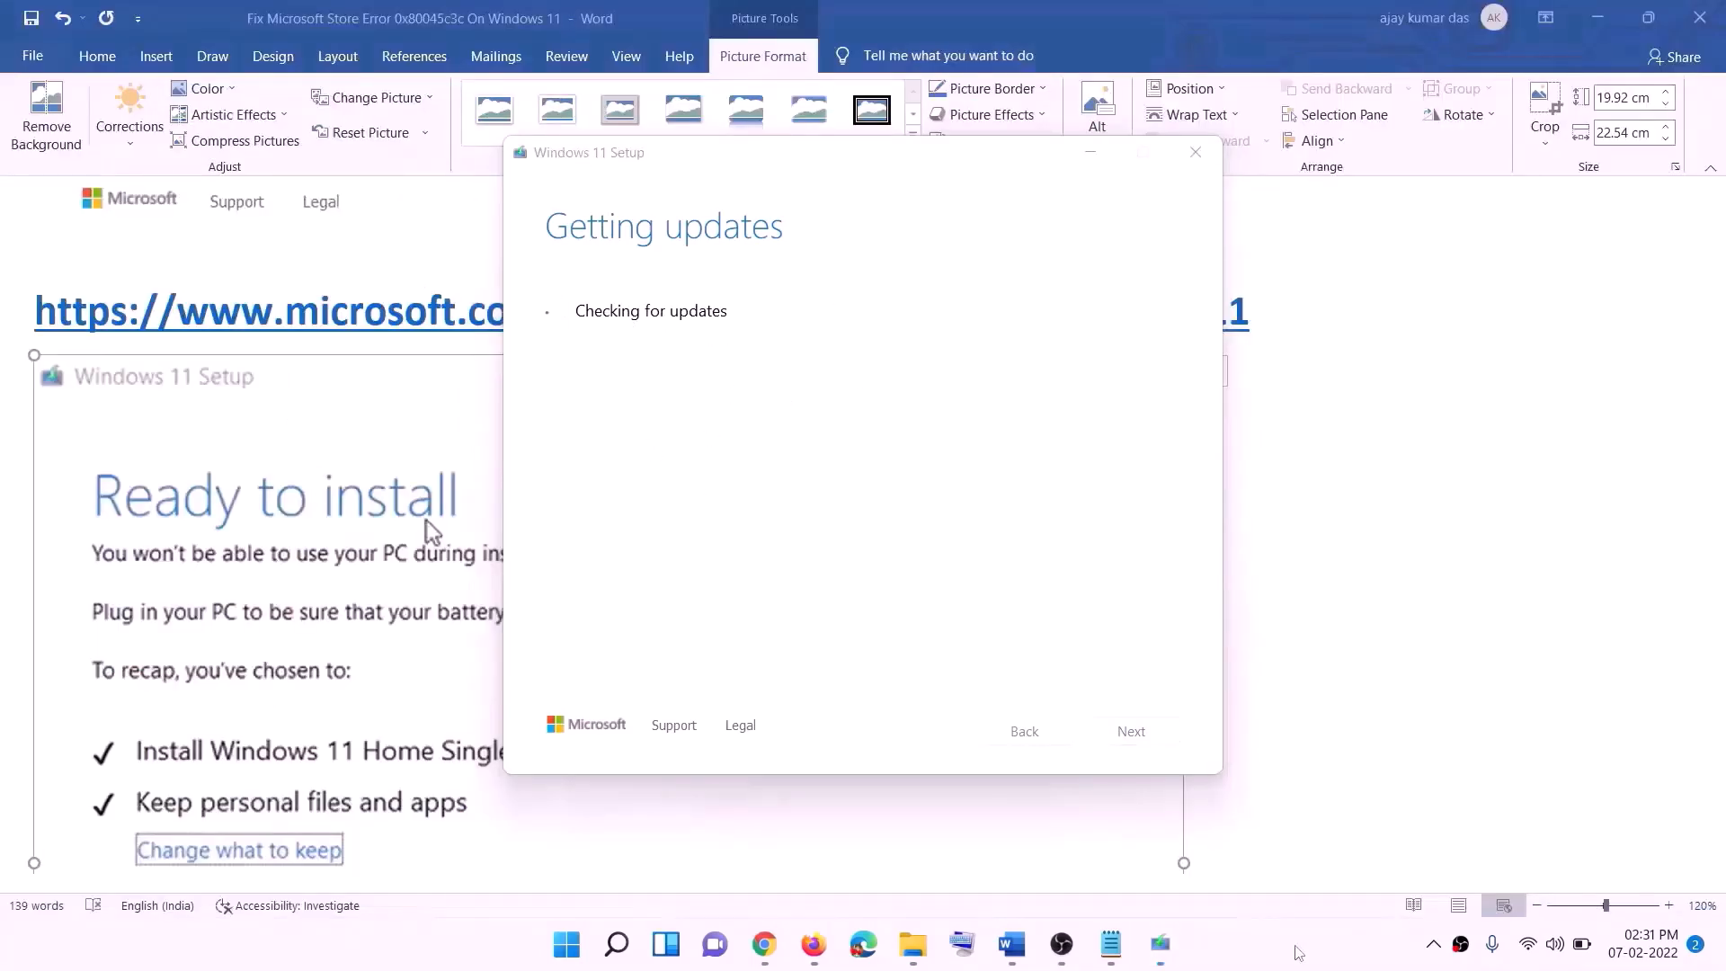
Bring the Word notes forward and review the Windows 11 "Ready to install" screenshot, including the choice of what to keep.
{"action": "left_click", "coordinate": [1379, 565]}
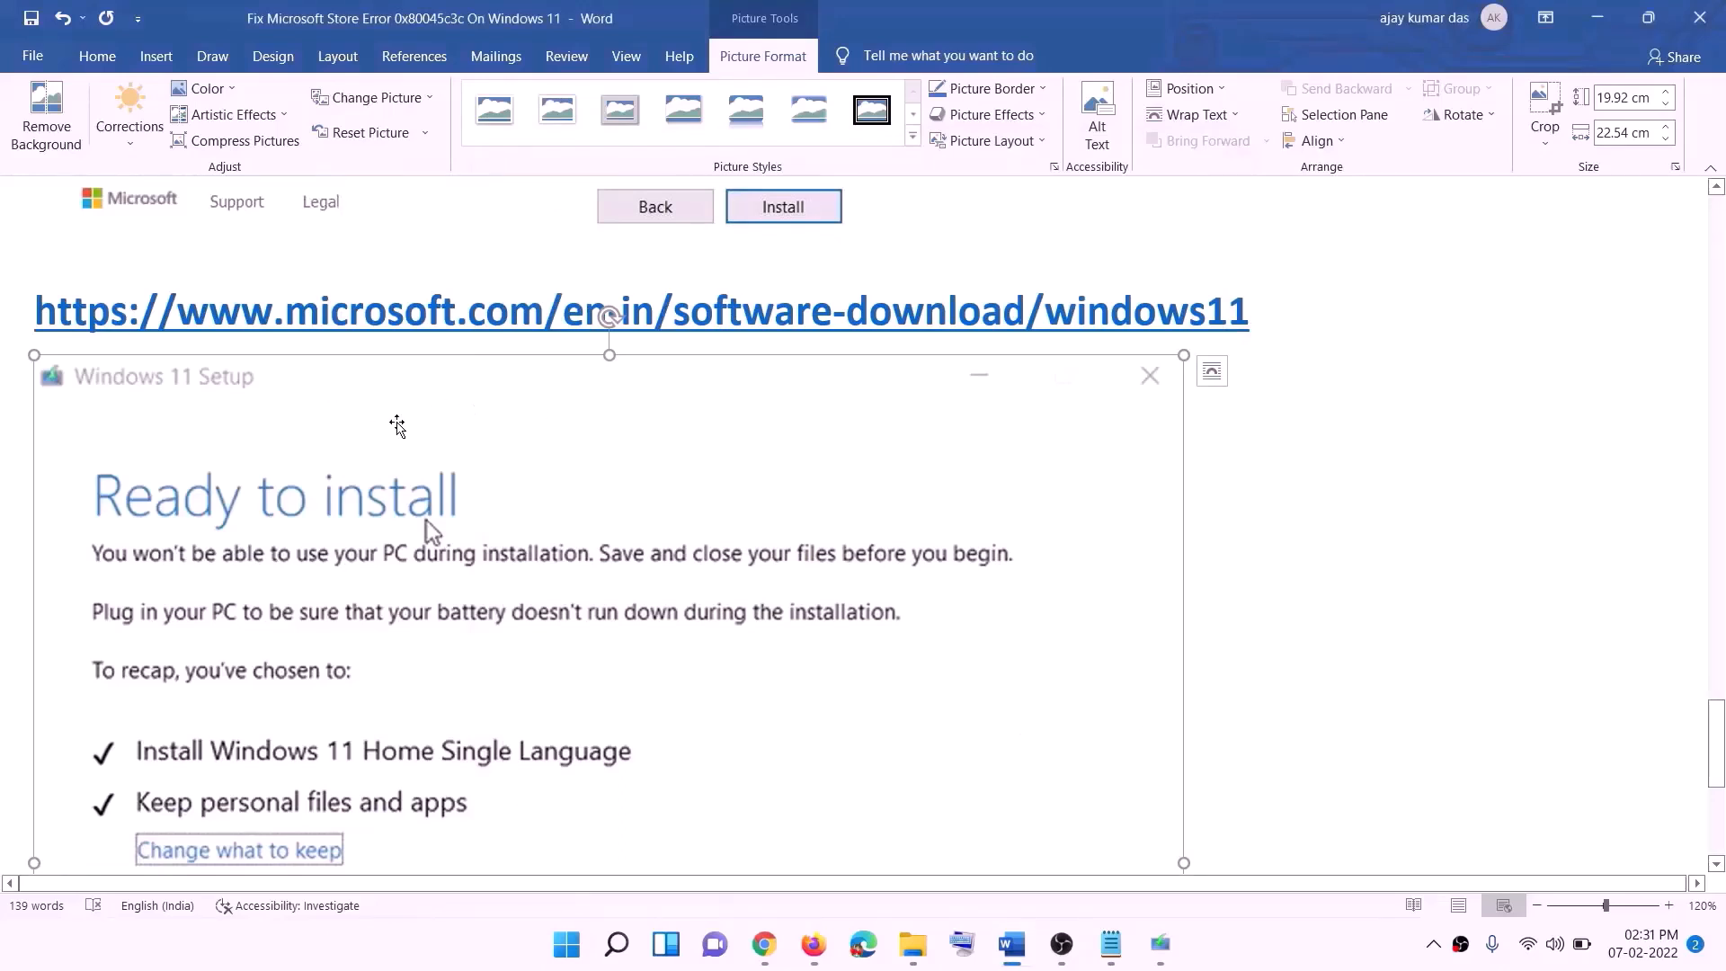
{"action": "scroll", "coordinate": [405, 450], "scroll_direction": "down", "scroll_amount": 1}
{"action": "scroll", "coordinate": [405, 449], "scroll_direction": "down", "scroll_amount": 1}
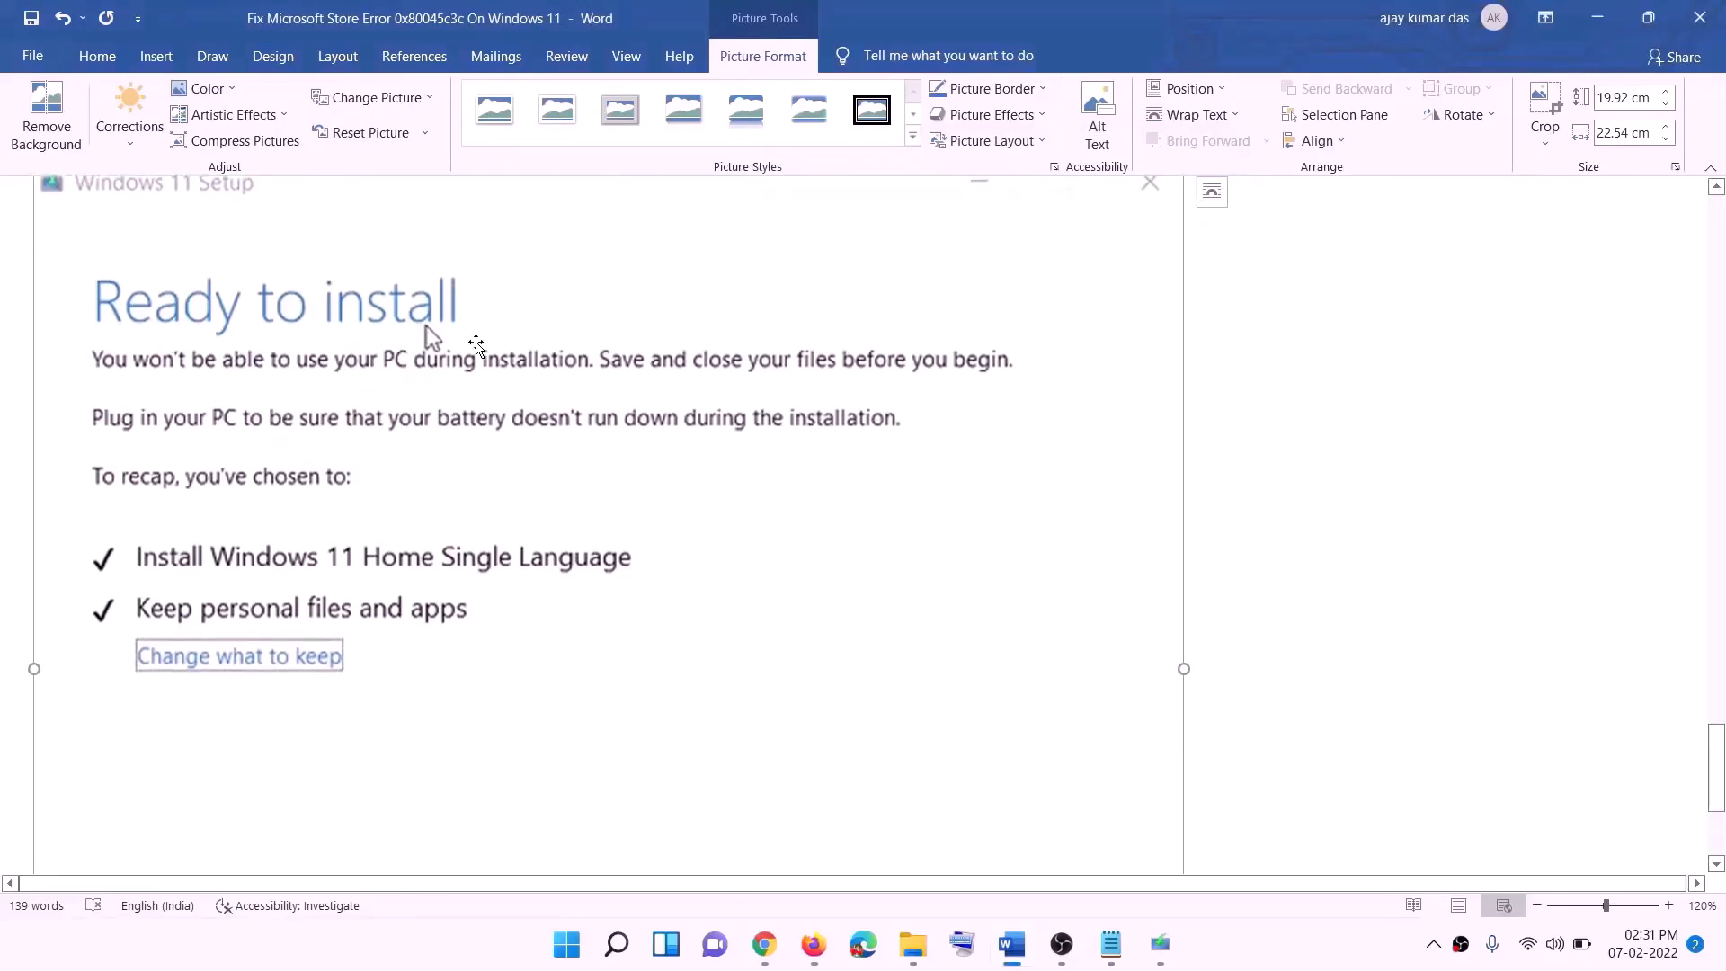
{"action": "scroll", "coordinate": [332, 582], "scroll_direction": "down", "scroll_amount": 1}
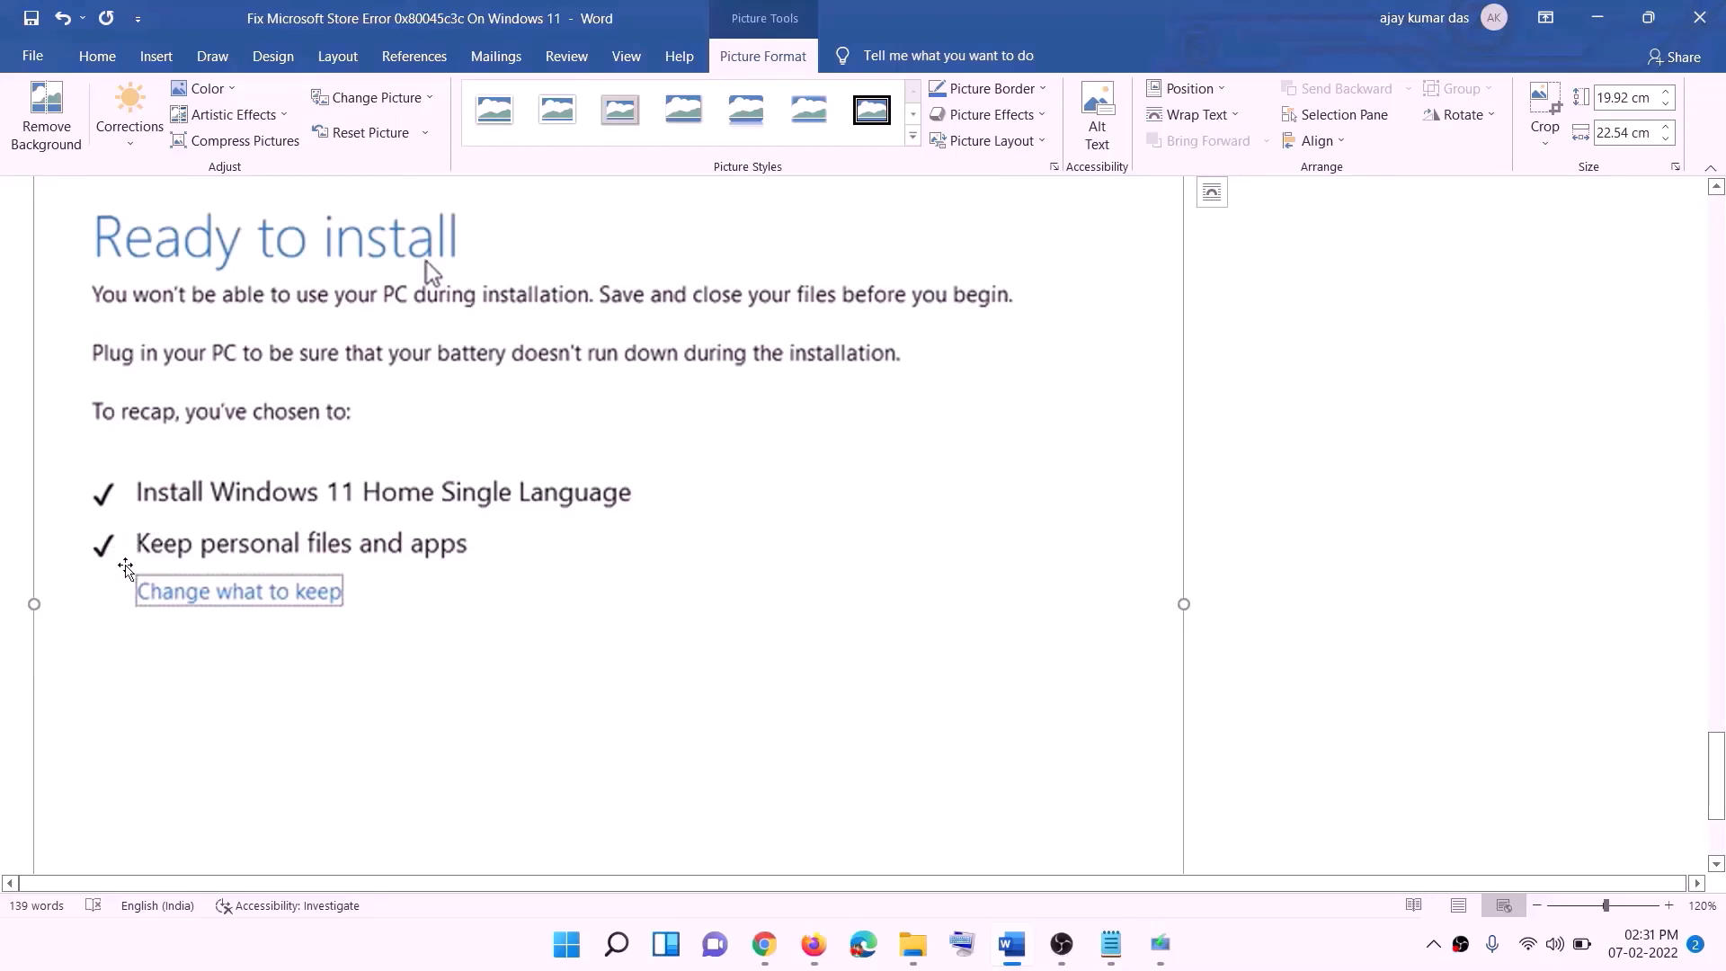
{"action": "scroll", "coordinate": [639, 560], "scroll_direction": "down", "scroll_amount": 3}
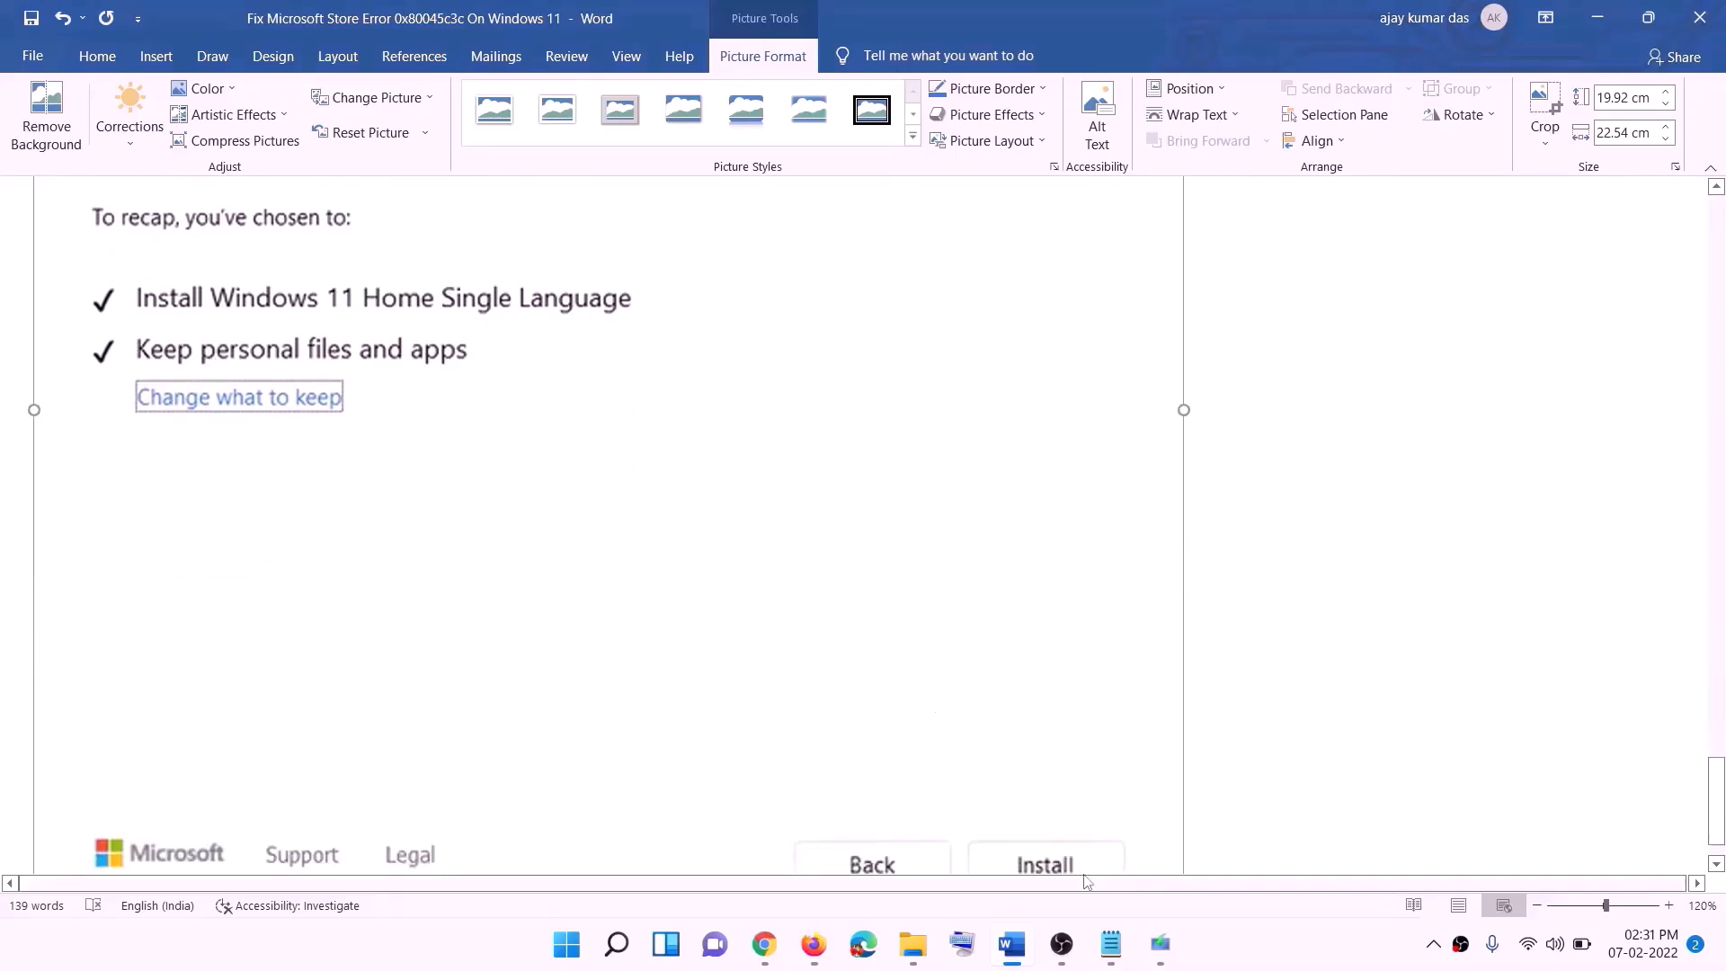
{"action": "scroll", "coordinate": [917, 674], "scroll_direction": "up", "scroll_amount": 7}
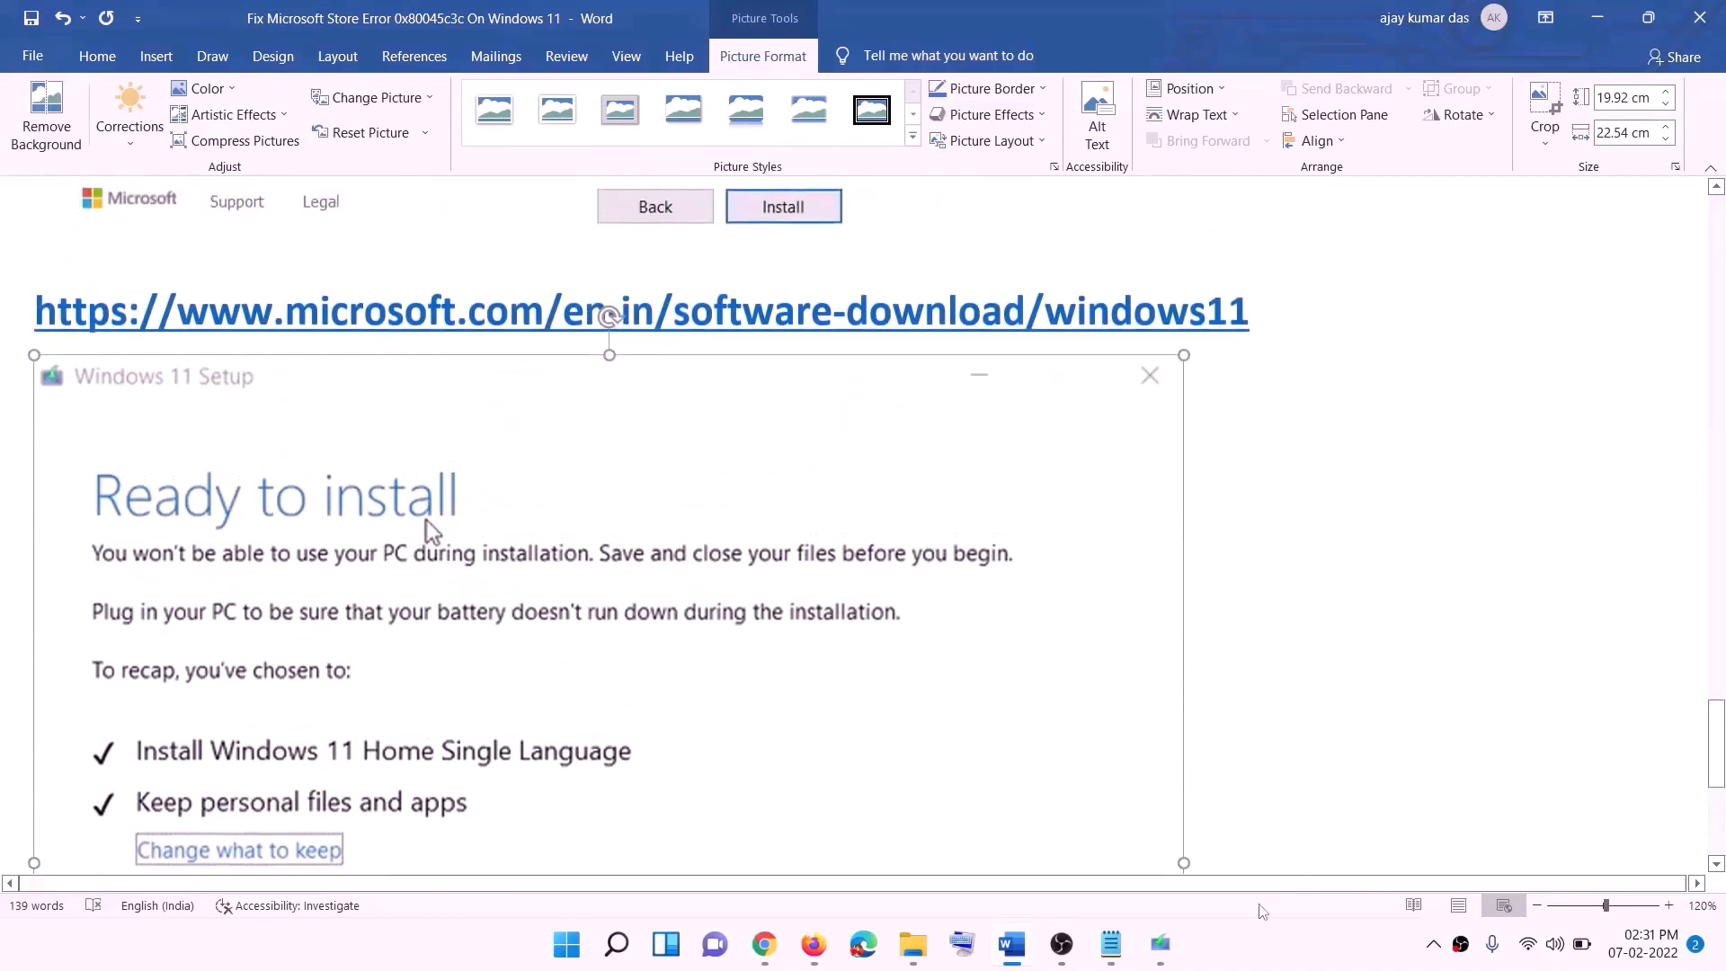